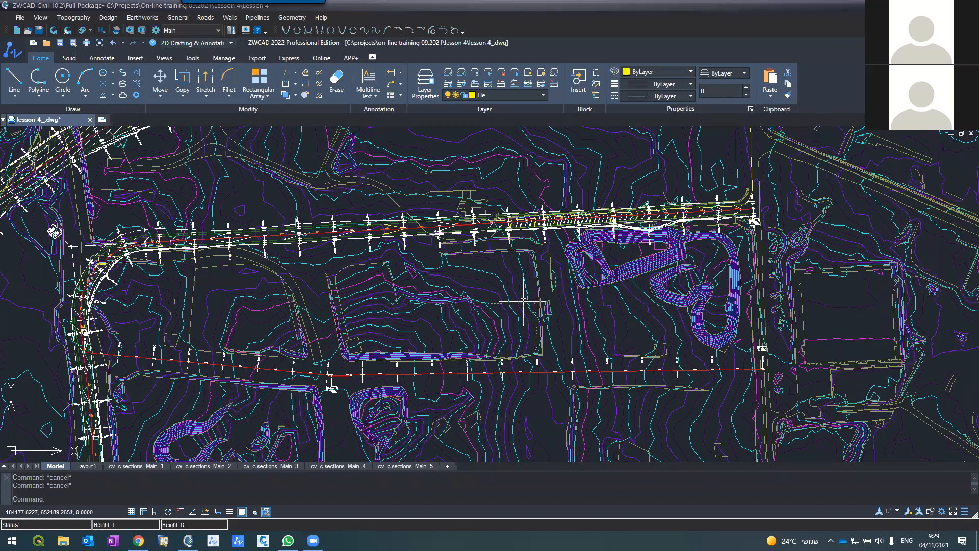
Preview the road's cross sections from the road design commands, then close them.
scroll(523, 301, down, 2)
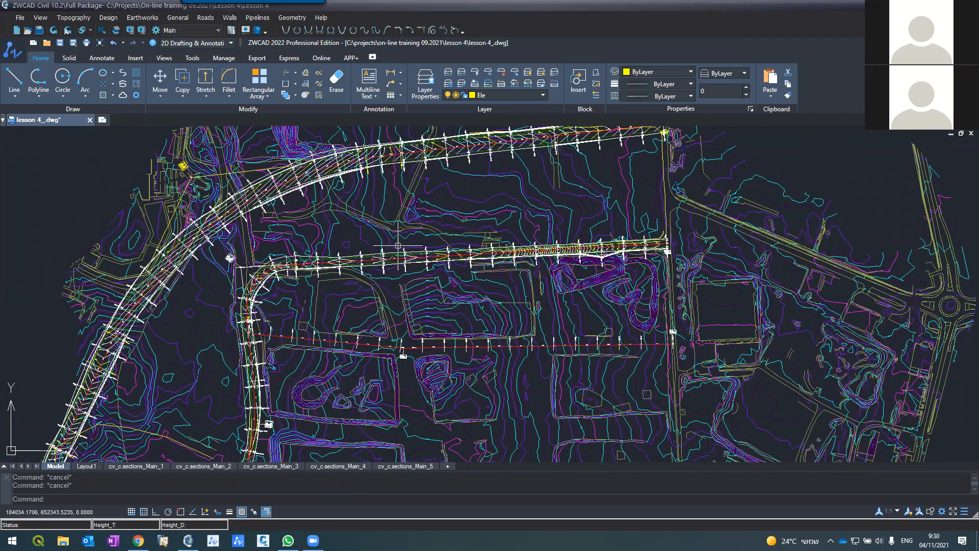
scroll(398, 246, up, 4)
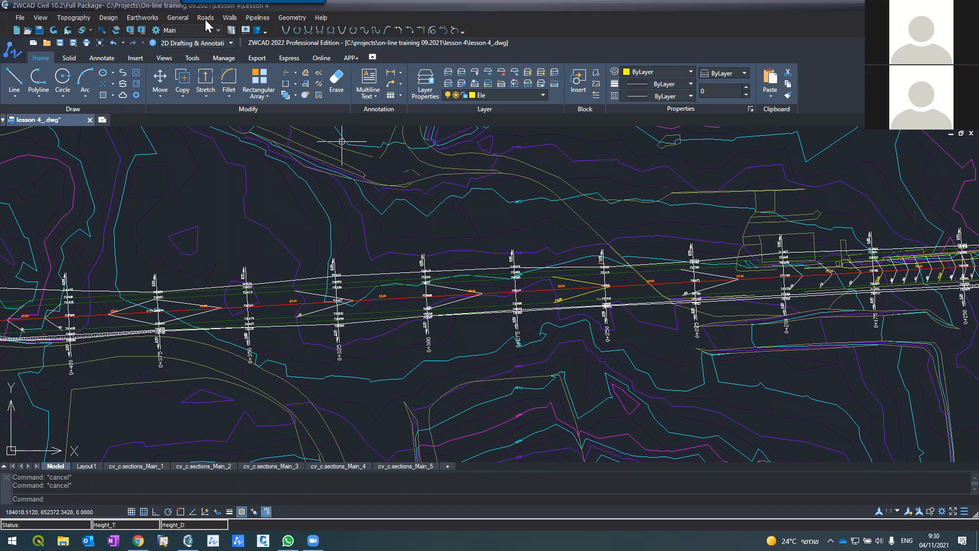
click(206, 19)
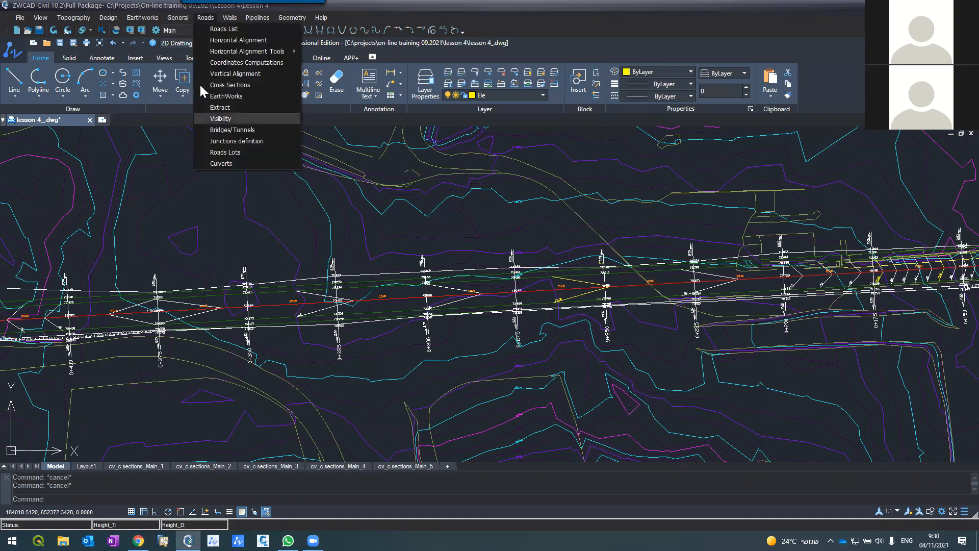
click(200, 84)
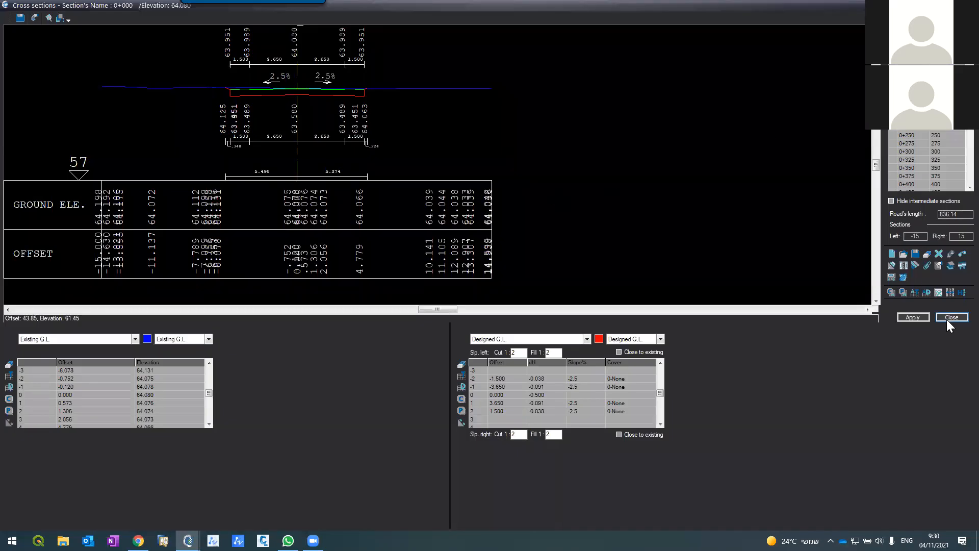
click(950, 317)
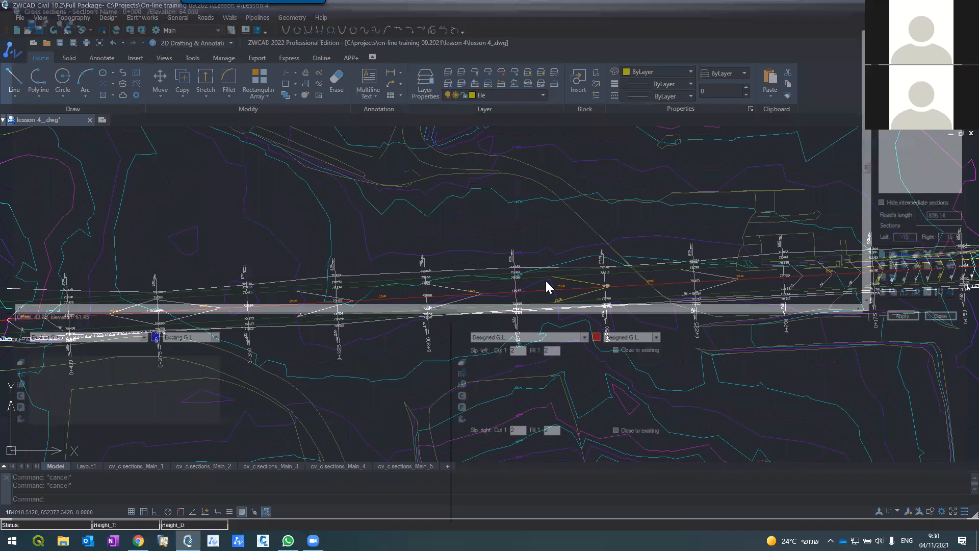
Zoom to the lower road and select its red centreline to inspect it.
scroll(556, 283, down, 2)
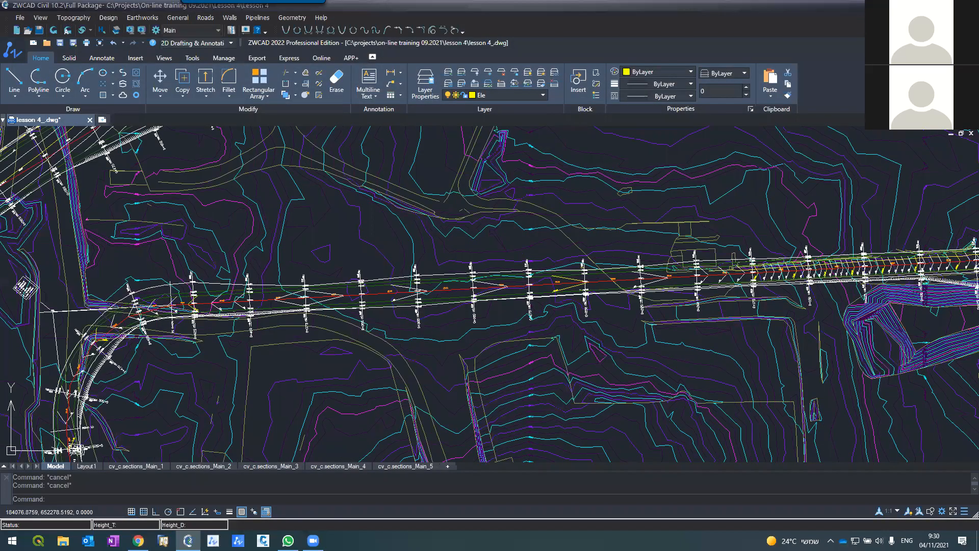
scroll(553, 276, down, 2)
scroll(365, 215, down, 2)
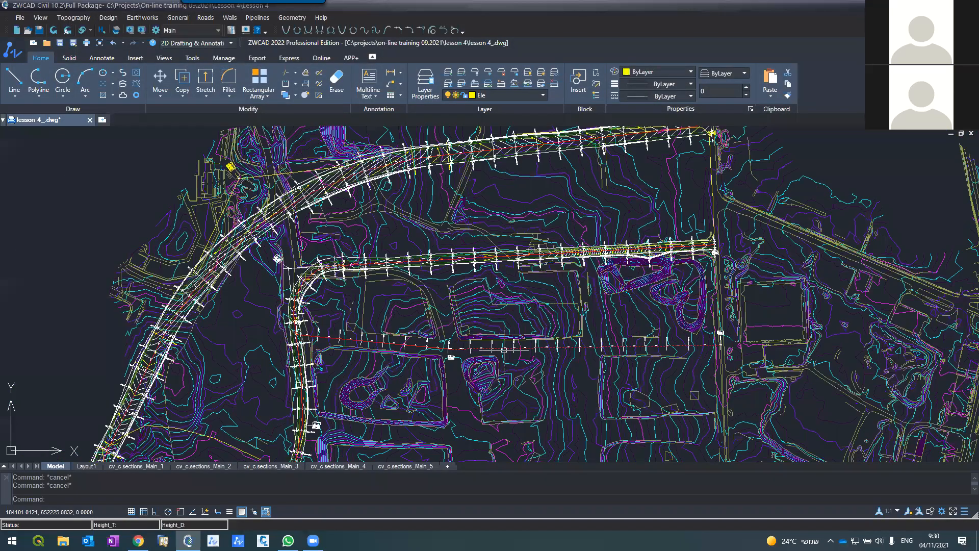
scroll(504, 351, up, 4)
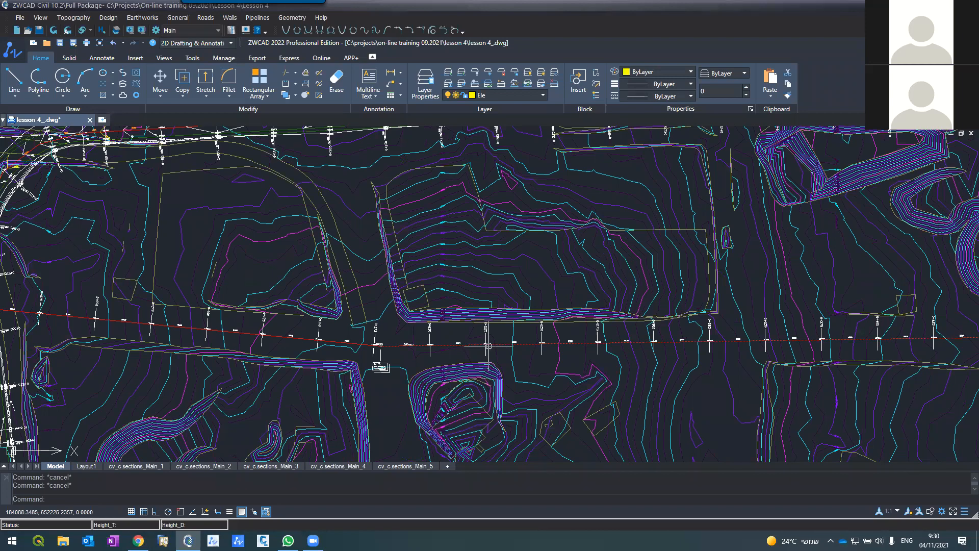
scroll(486, 347, down, 2)
scroll(488, 346, down, 2)
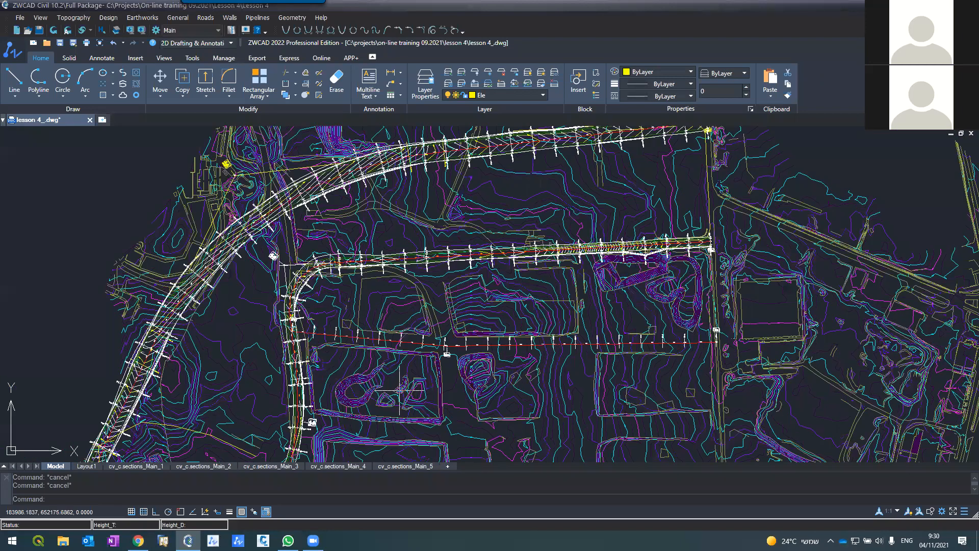
scroll(400, 388, up, 6)
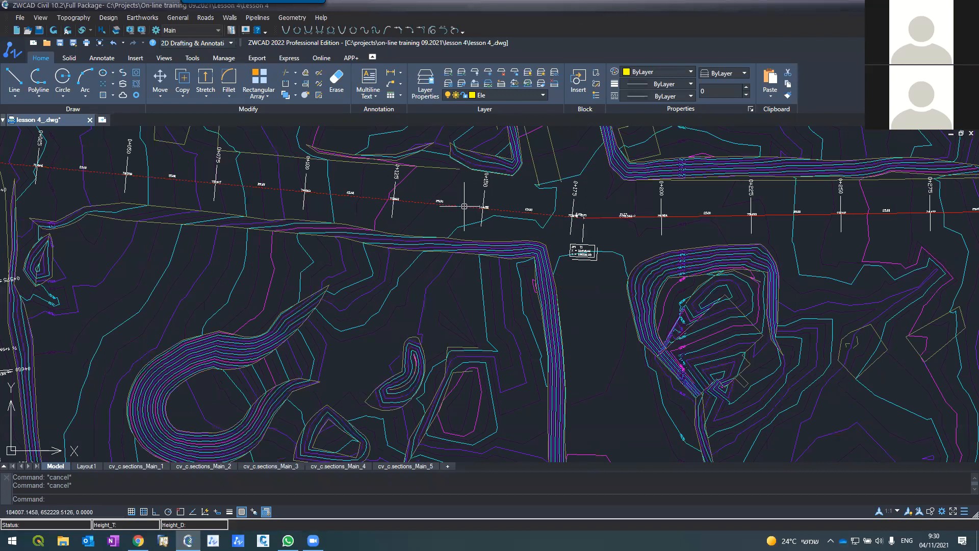
click(464, 206)
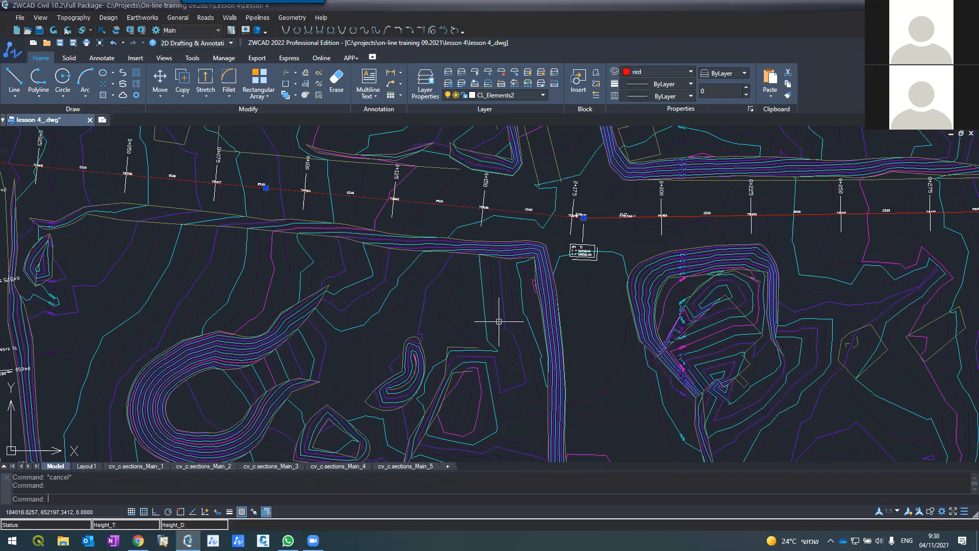
scroll(500, 323, down, 2)
key(Escape)
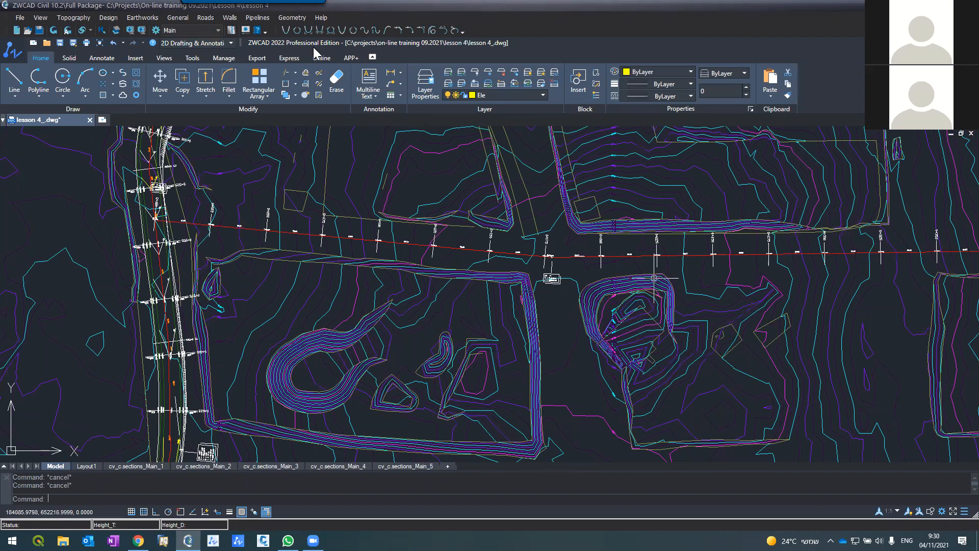
Inspect the red centreline and the 0+150 section line, then bring up the Roads commands.
click(206, 17)
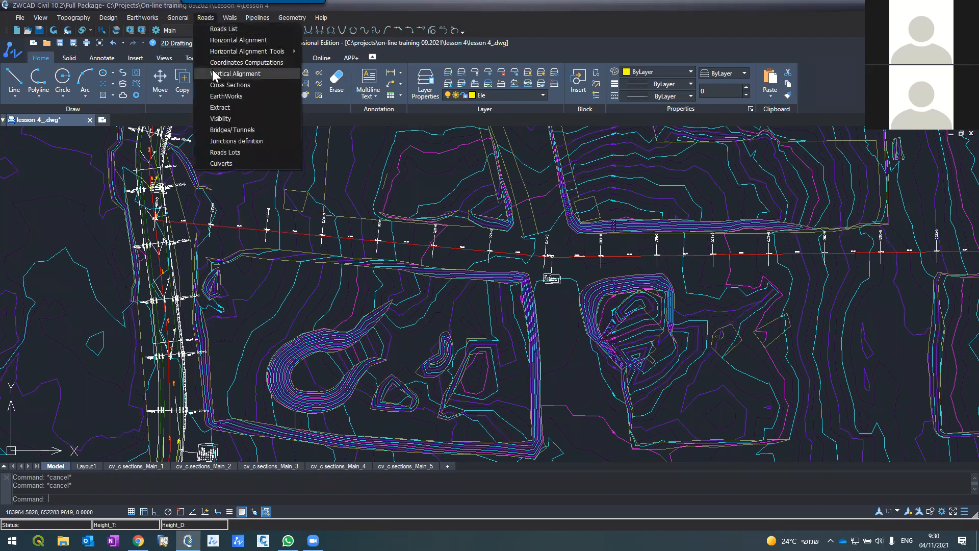
click(365, 235)
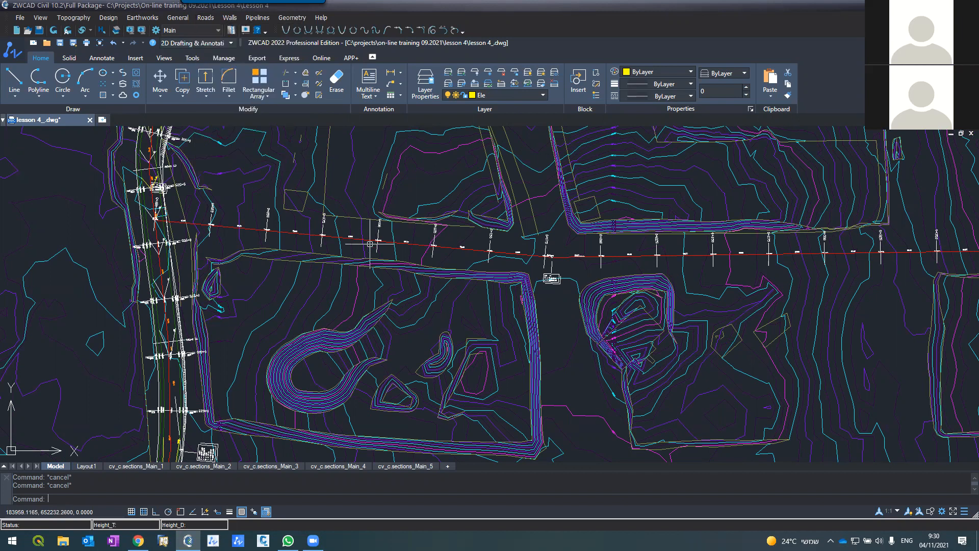
click(392, 242)
scroll(392, 241, up, 4)
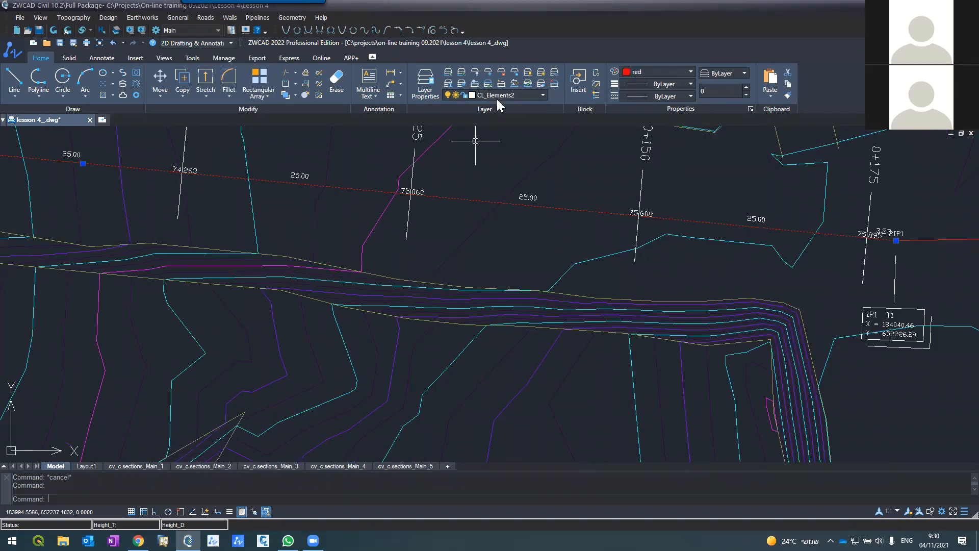
key(Escape)
click(632, 235)
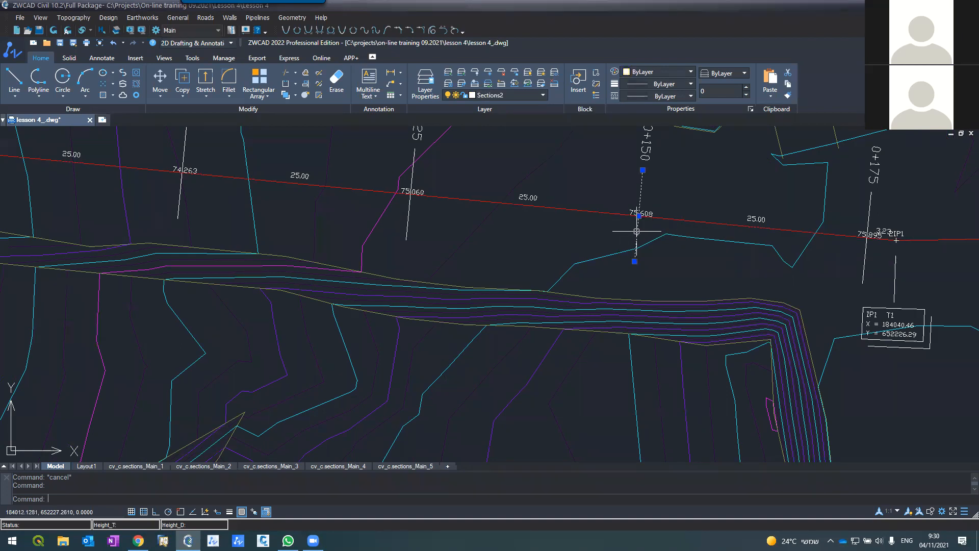
key(Escape)
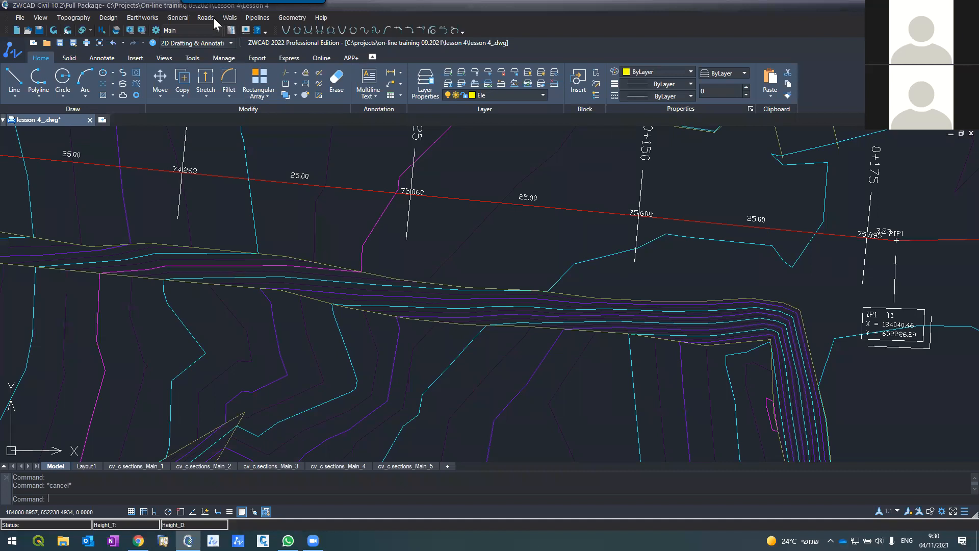
click(211, 17)
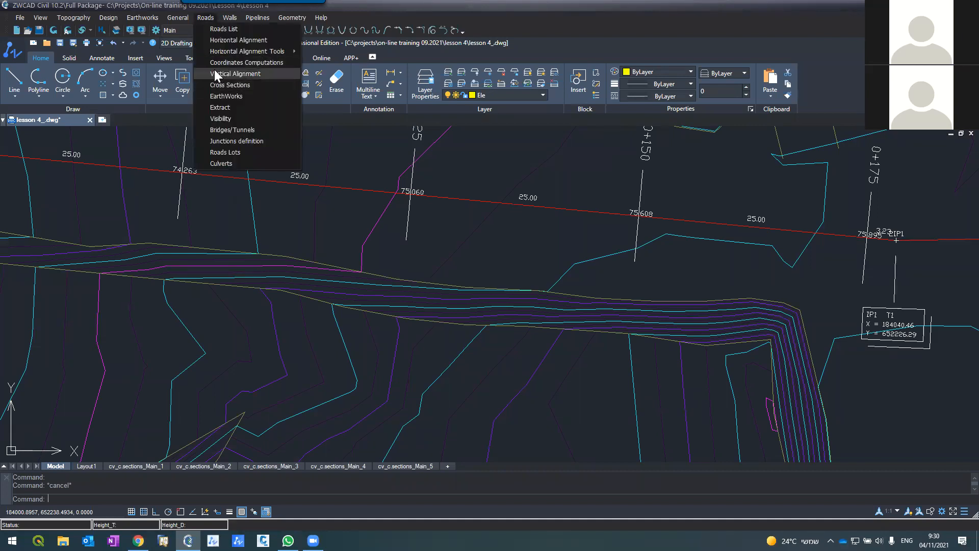
click(214, 69)
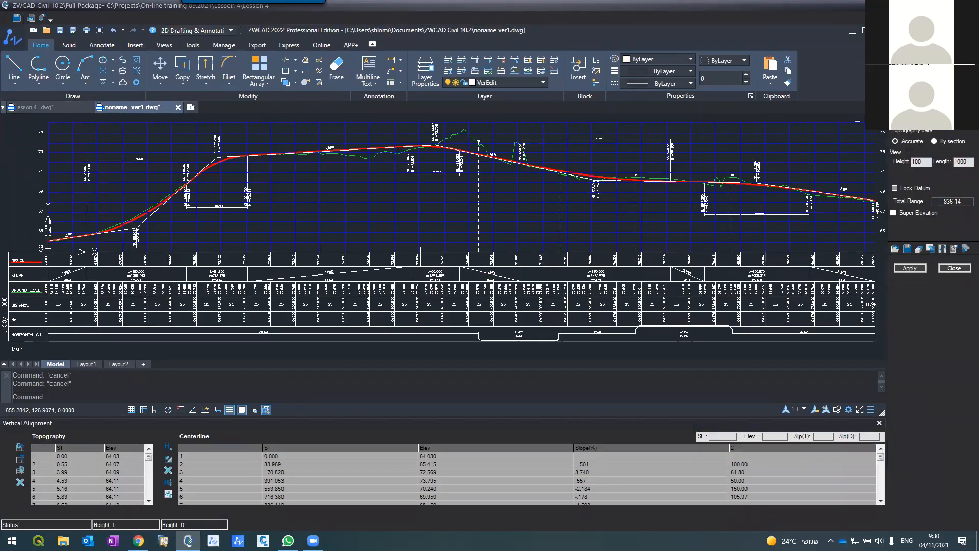
Switch to the noname_ver2 profile, zoom along its crest at station 205.155, then close it.
click(952, 70)
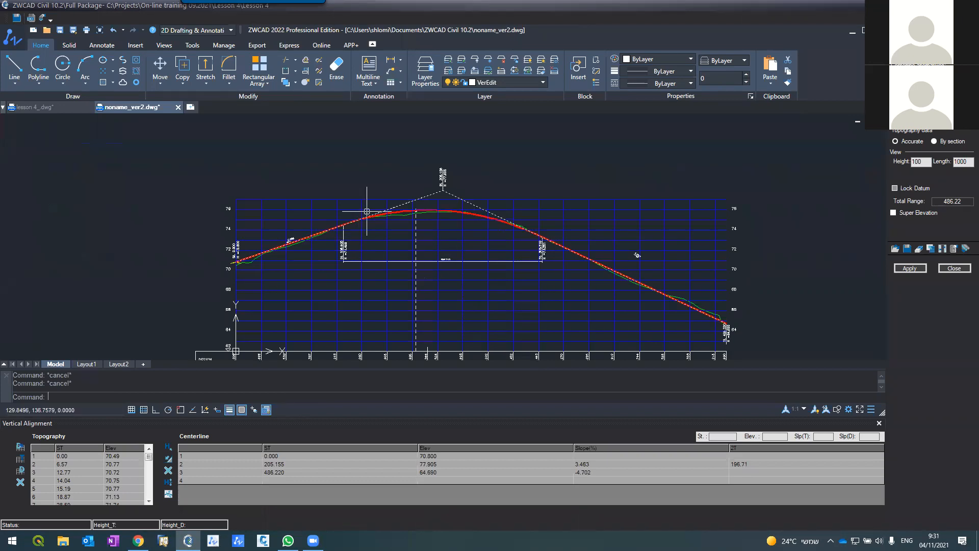
scroll(366, 206, down, 2)
scroll(397, 229, up, 3)
scroll(437, 218, down, 2)
scroll(695, 284, up, 6)
scroll(617, 261, down, 6)
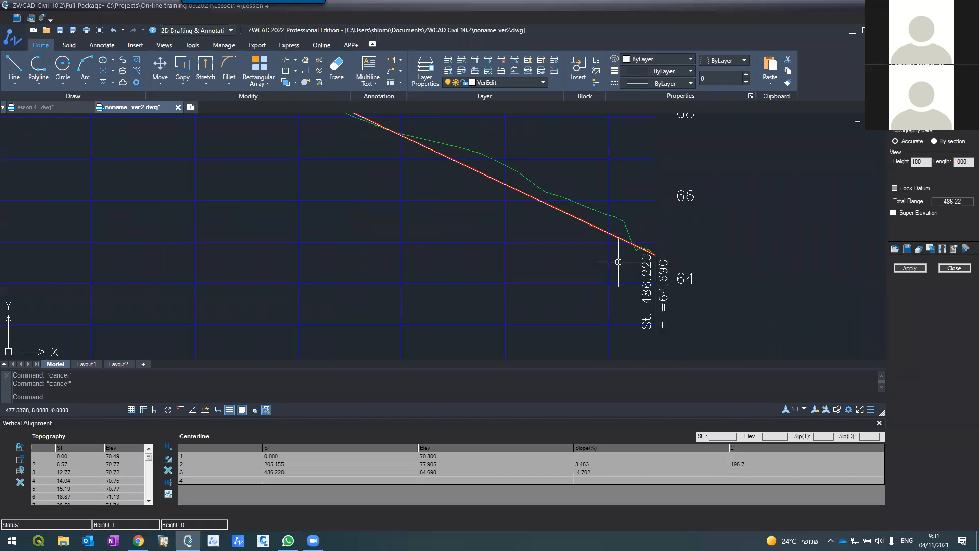
click(955, 269)
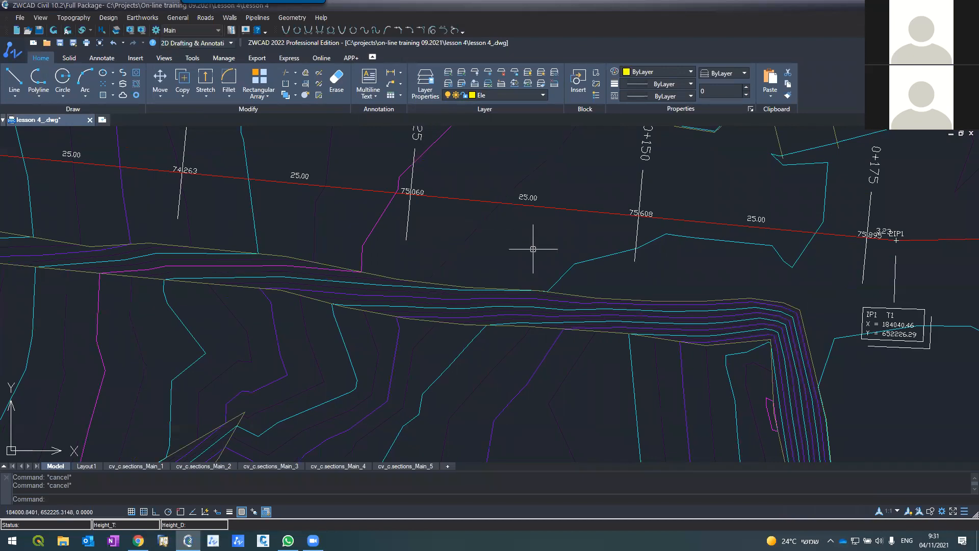
Open the Layer Properties Manager listing all 133 layers, with Ele current.
scroll(555, 282, down, 4)
scroll(555, 282, down, 3)
scroll(561, 280, up, 2)
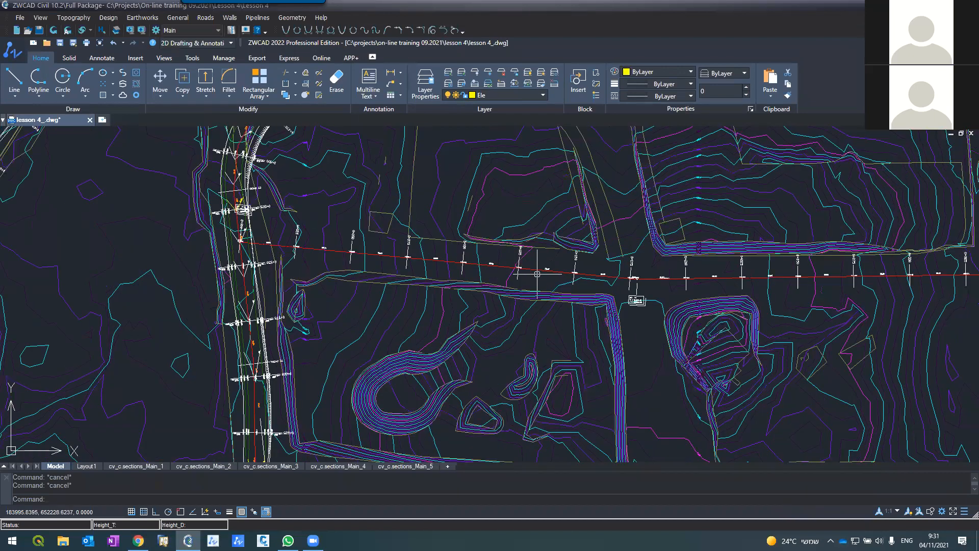
scroll(570, 279, up, 1)
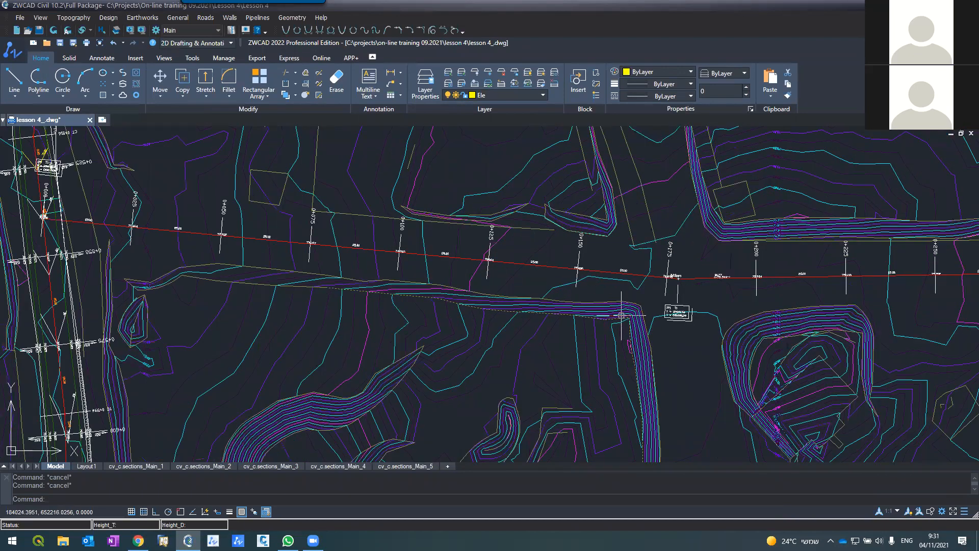
scroll(564, 285, down, 2)
scroll(647, 275, up, 1)
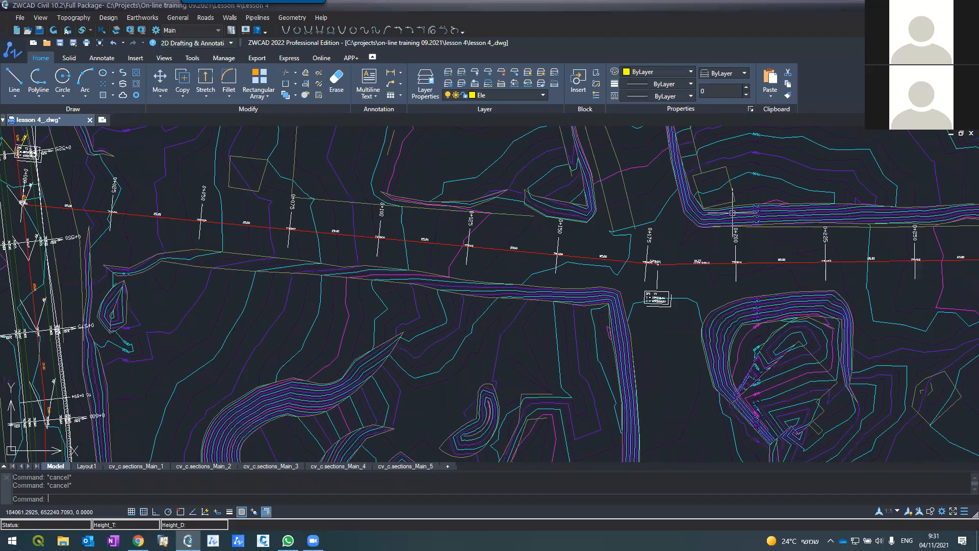
scroll(617, 270, up, 2)
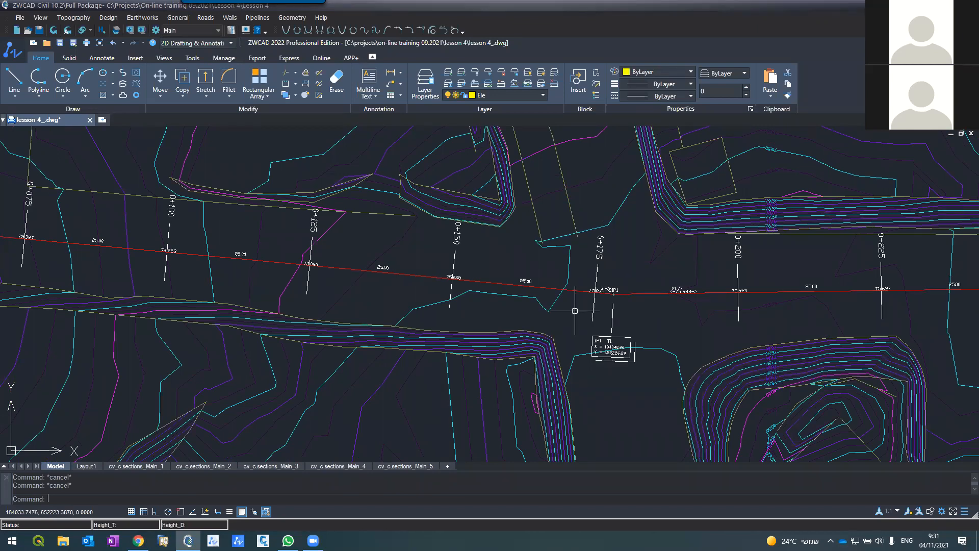
click(426, 82)
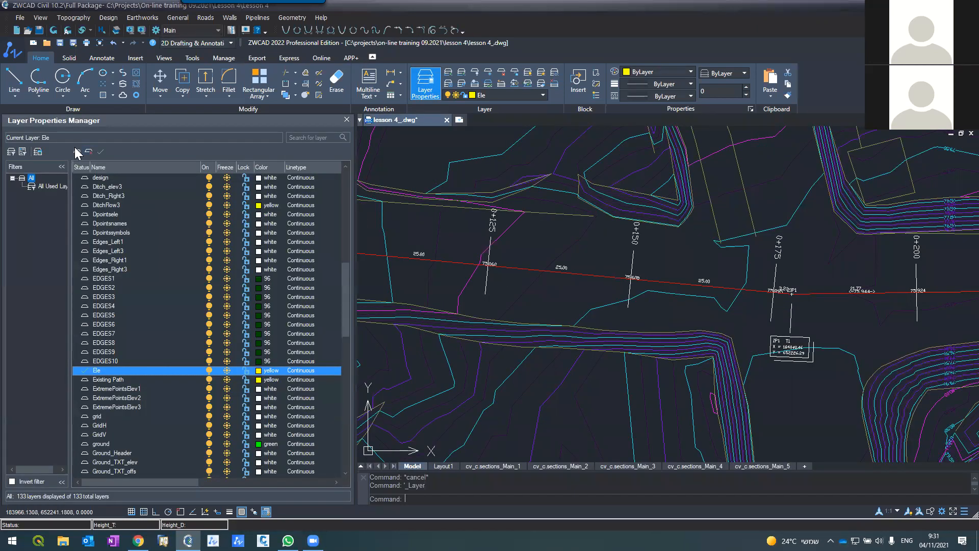
Create two new layers, MYLORoad and MYLOSidewalk, and select both rows in the list.
click(76, 152)
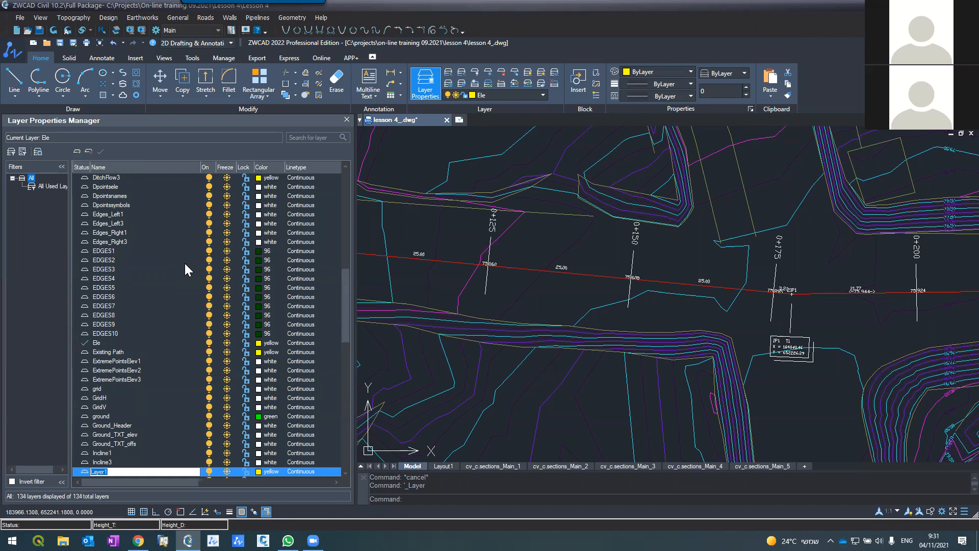
text(MYLORoad)
key(Return)
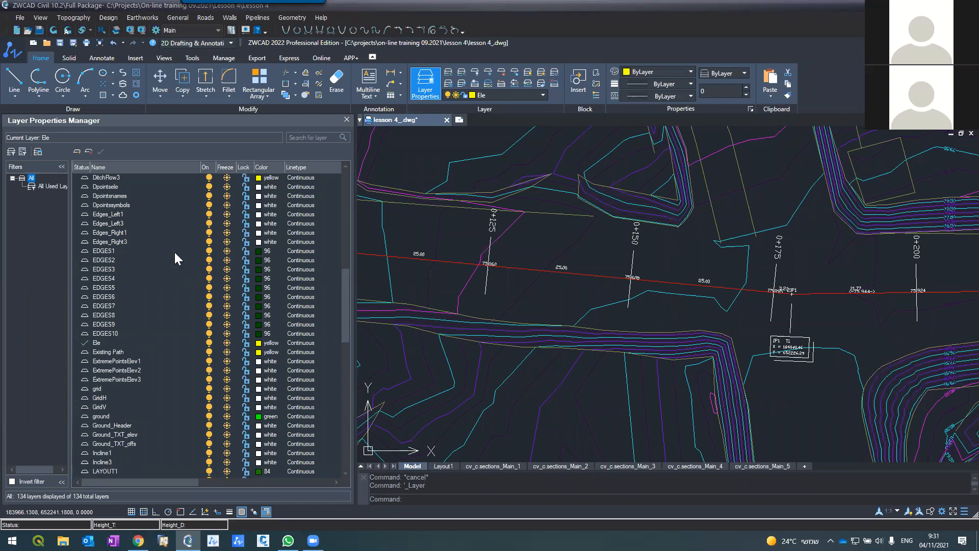
click(77, 152)
text(MYLOSid)
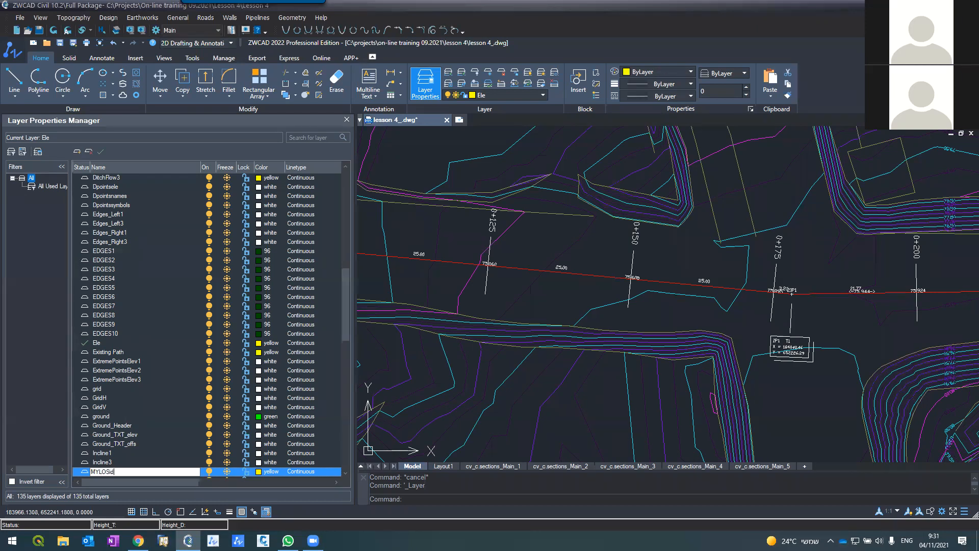
text(ewalk)
key(Return)
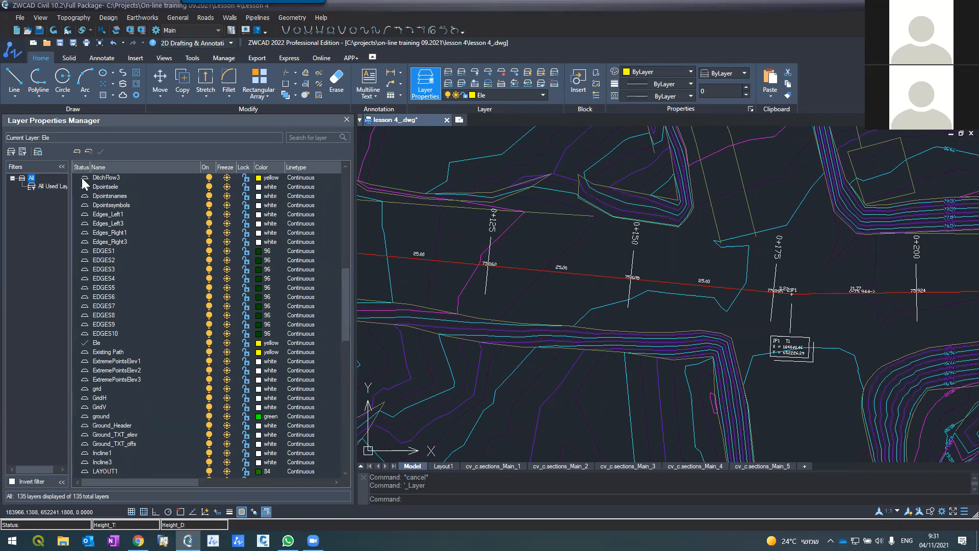
click(110, 288)
scroll(117, 298, down, 9)
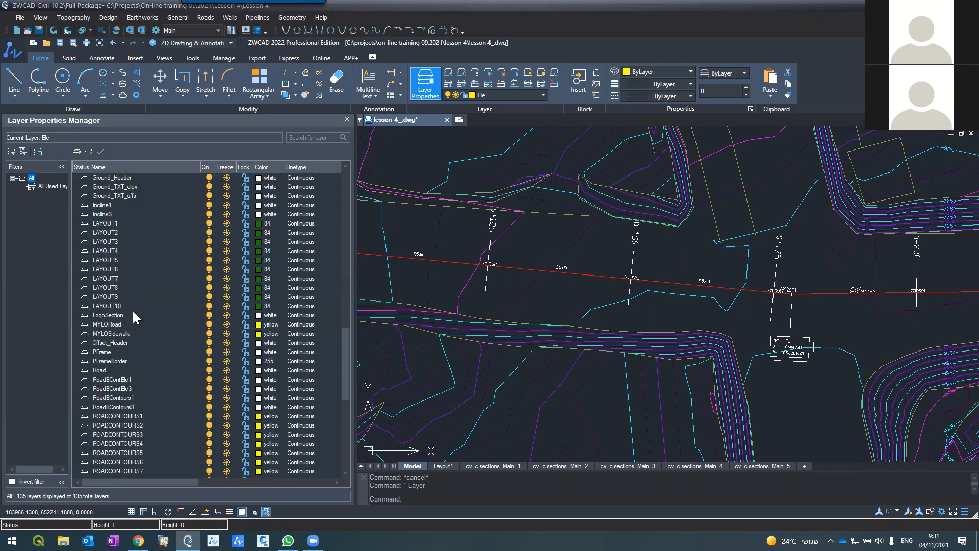
click(202, 327)
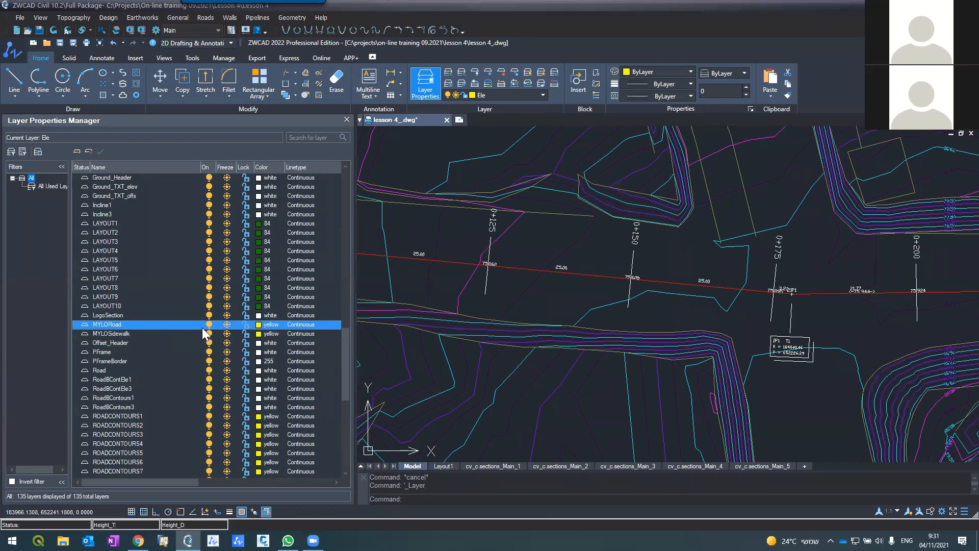
click(113, 336)
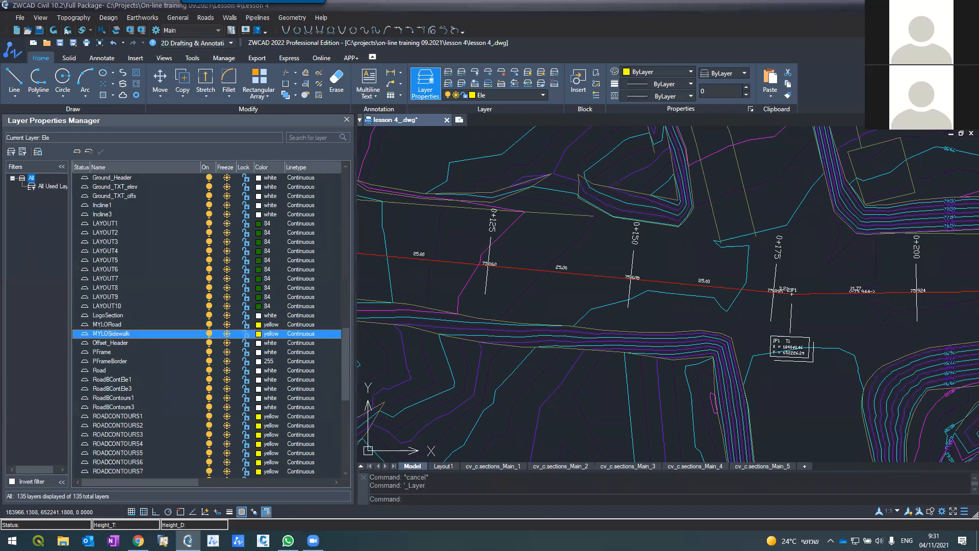
Set the MYLOSidewalk layer colour to index 81, a light green.
click(258, 333)
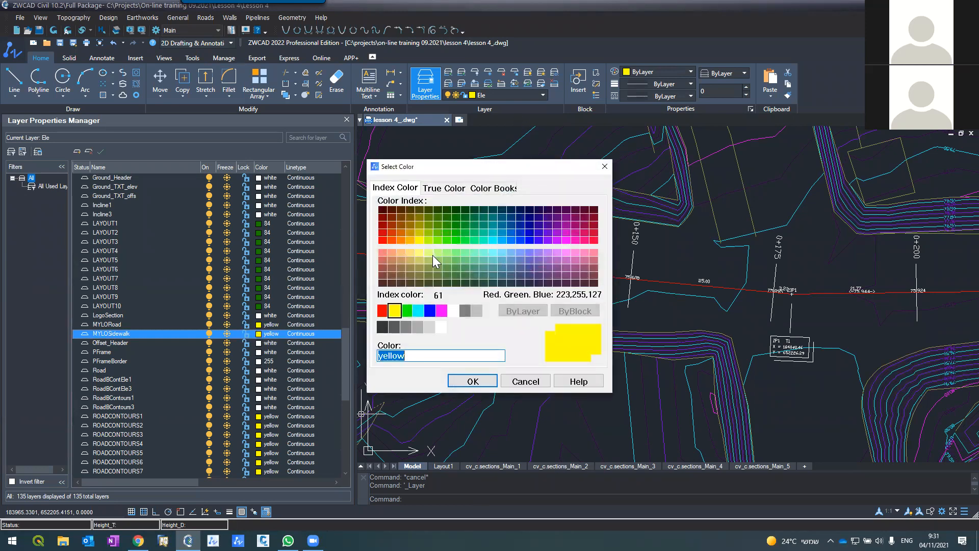
click(445, 251)
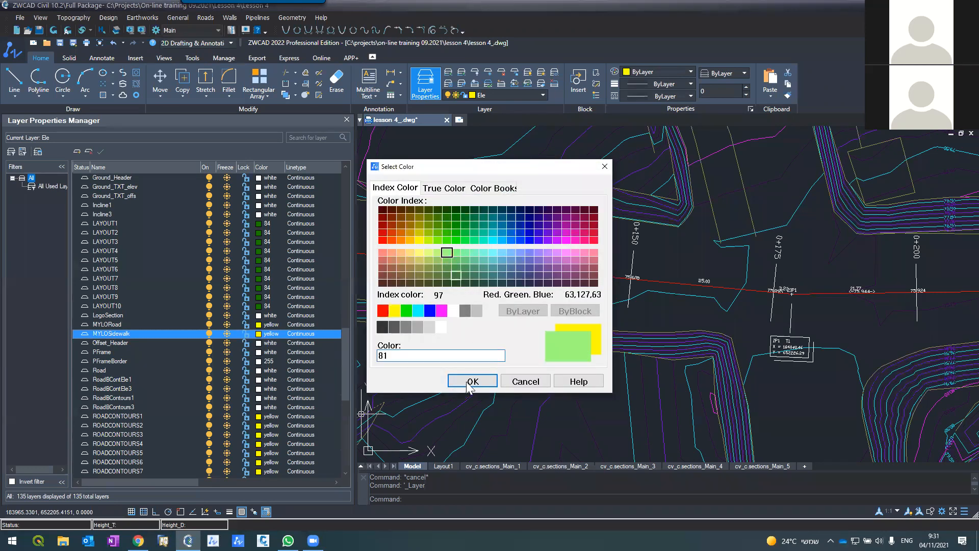
click(465, 382)
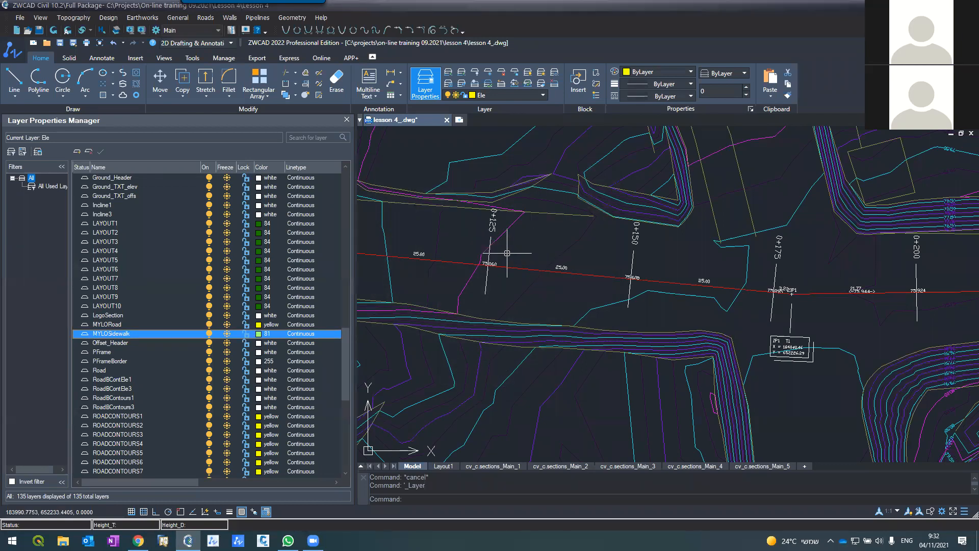
Zoom back into the plan and select the red road centerline.
scroll(507, 253, down, 5)
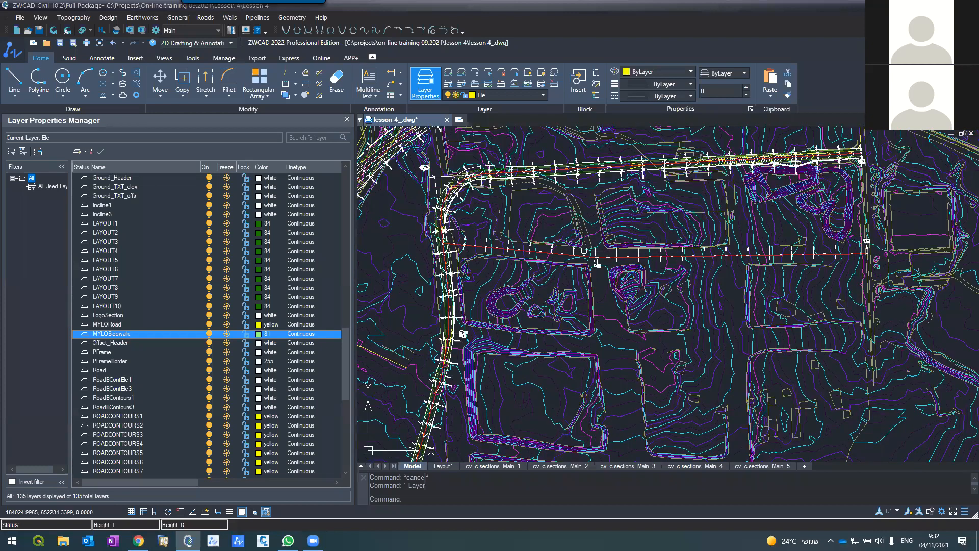
scroll(696, 258, up, 3)
scroll(709, 153, down, 3)
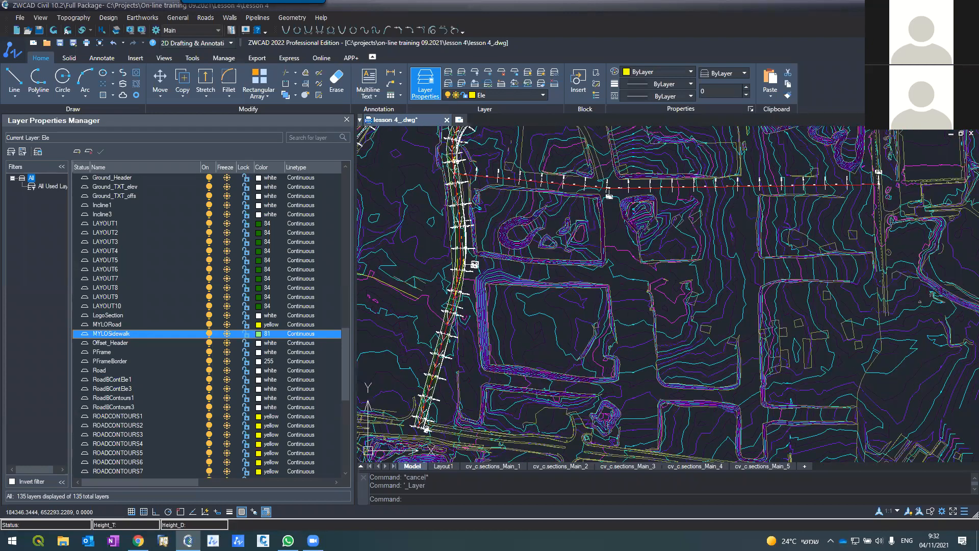
scroll(877, 153, up, 3)
click(790, 290)
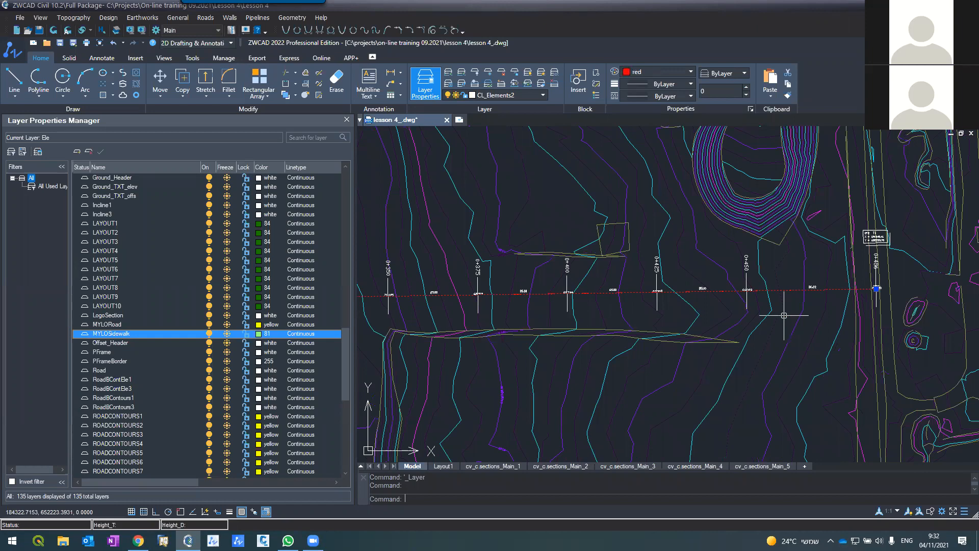
scroll(784, 315, down, 3)
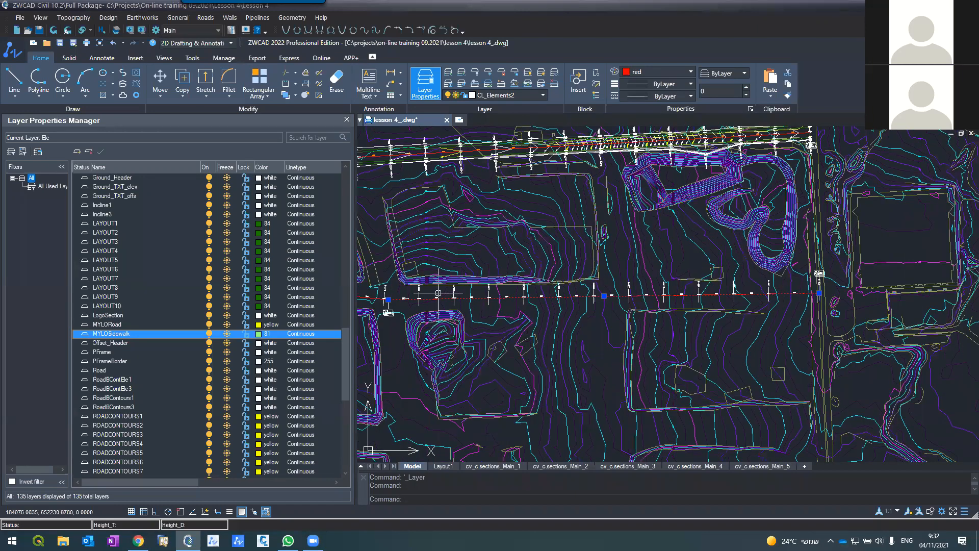
Pick the red centerline repeatedly to find the overlapping duplicate object.
scroll(438, 293, down, 3)
scroll(381, 296, up, 3)
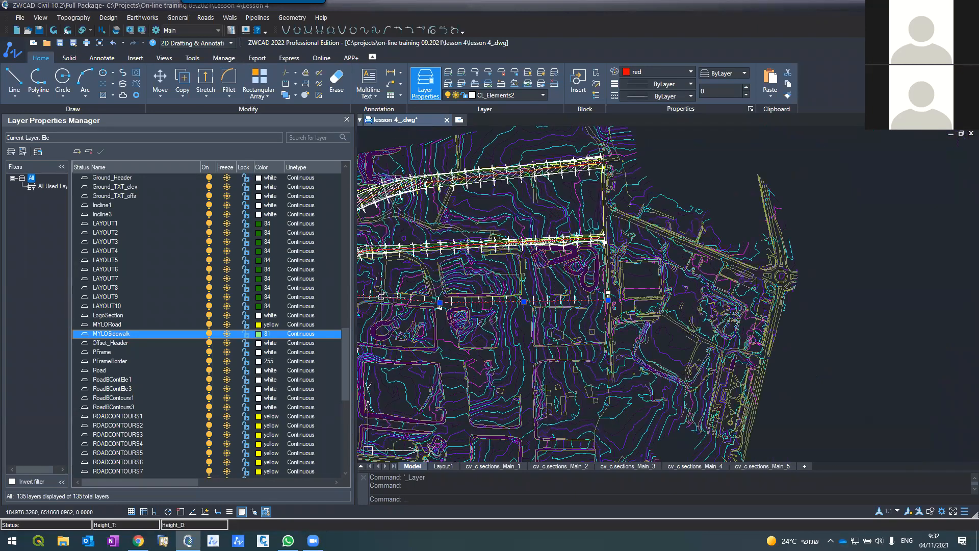
scroll(600, 301, up, 5)
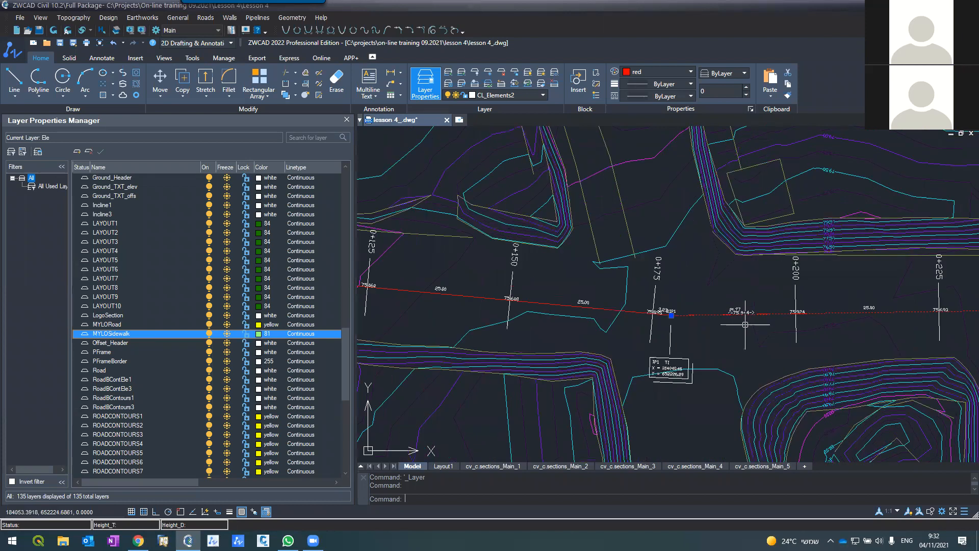
key(Escape)
key(Escape)
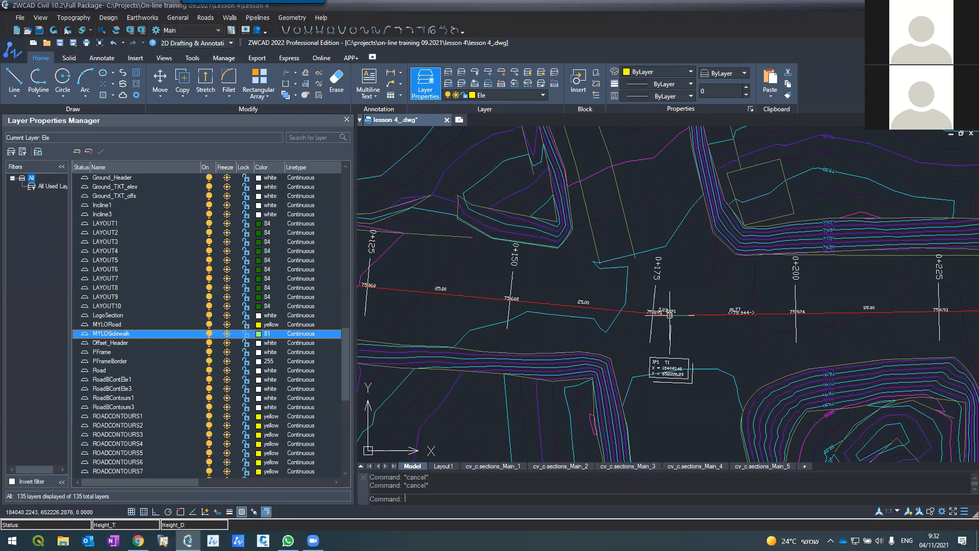
click(692, 316)
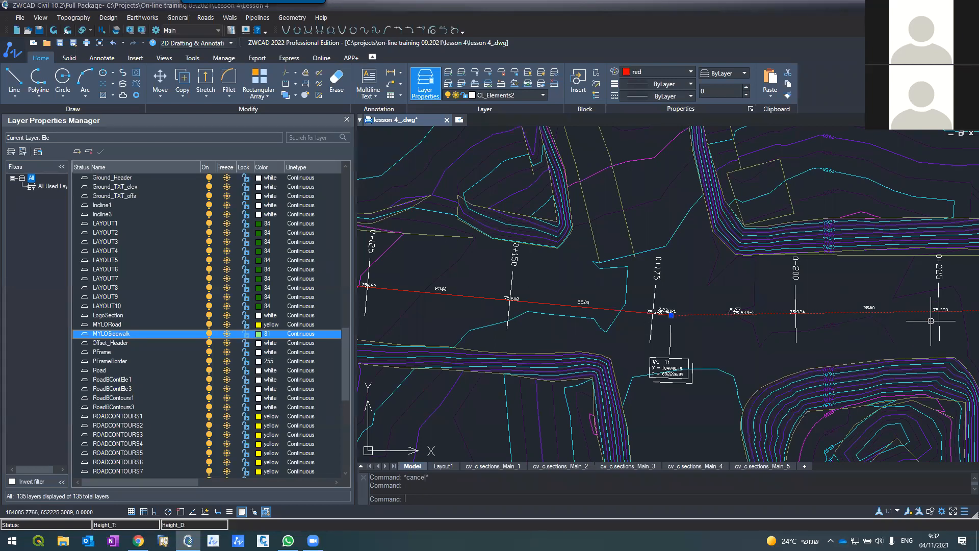
key(Escape)
click(636, 315)
key(Escape)
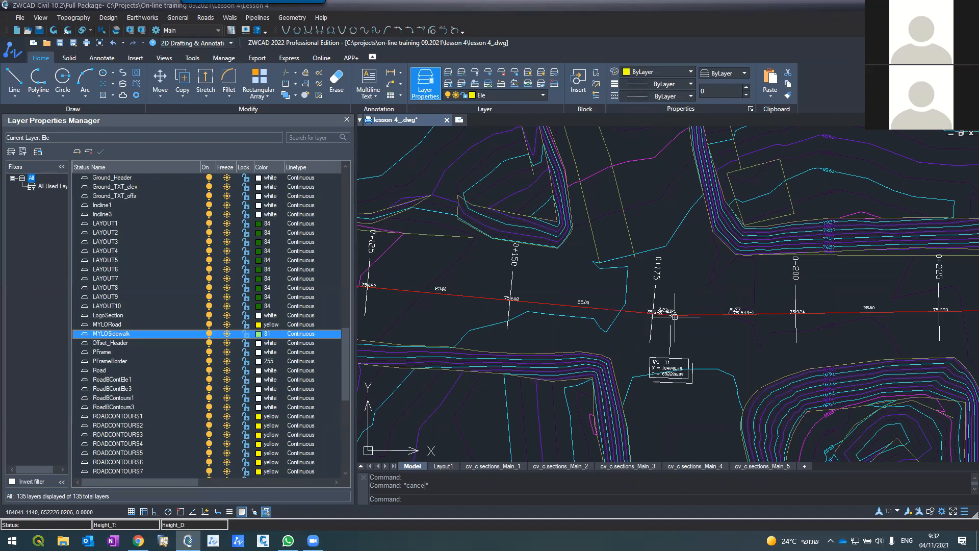
Delete the duplicate CL_Elements2 line and confirm the remaining centerline is on CENTERLINE2.
click(704, 314)
key(Delete)
click(704, 313)
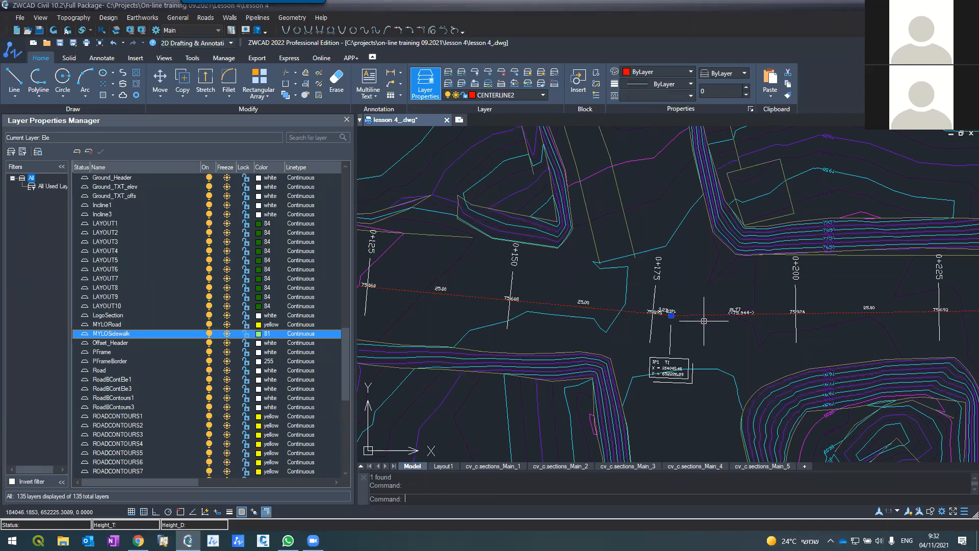
scroll(681, 304, down, 5)
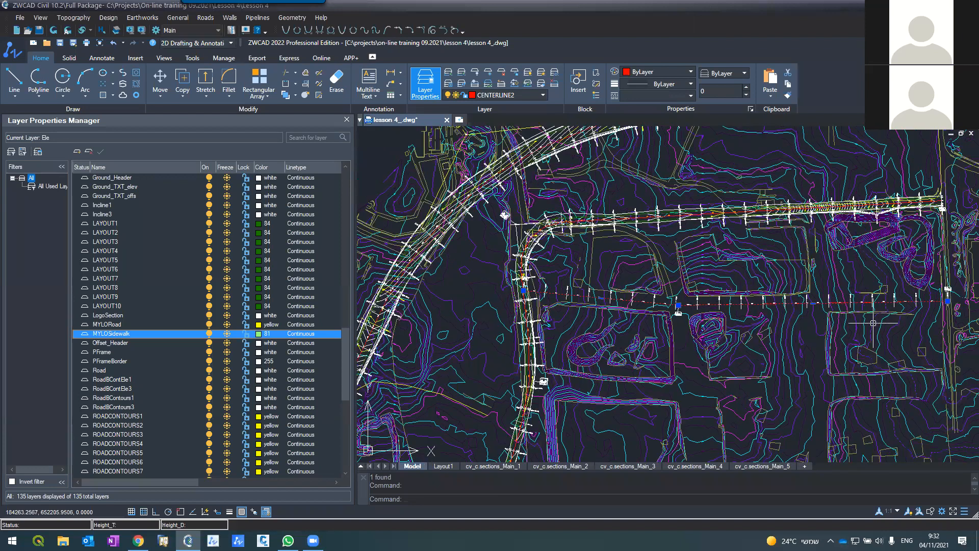
scroll(775, 338, up, 5)
key(Escape)
key(Escape)
Start OFFSET with a 3.65 distance, retrying after the mistyped 3,65 entry.
text(offset)
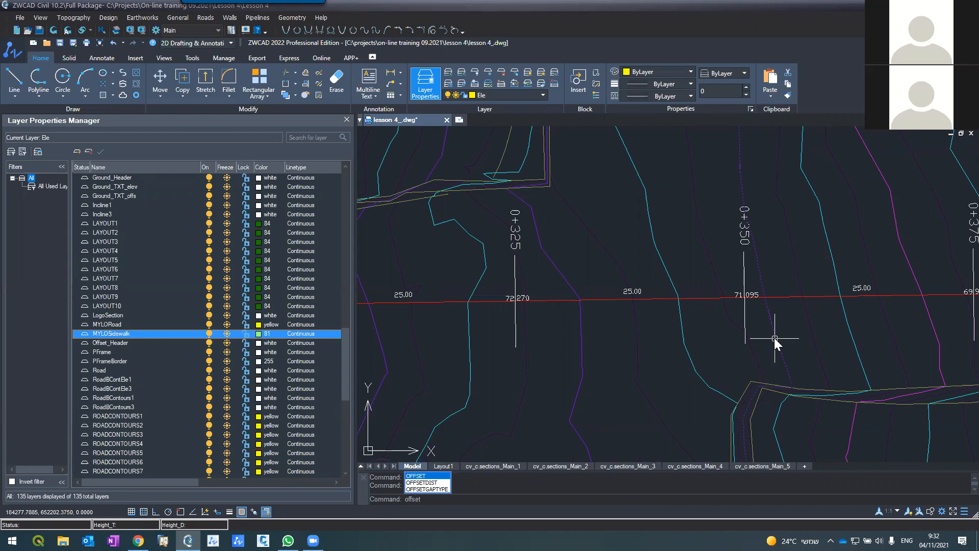
key(Return)
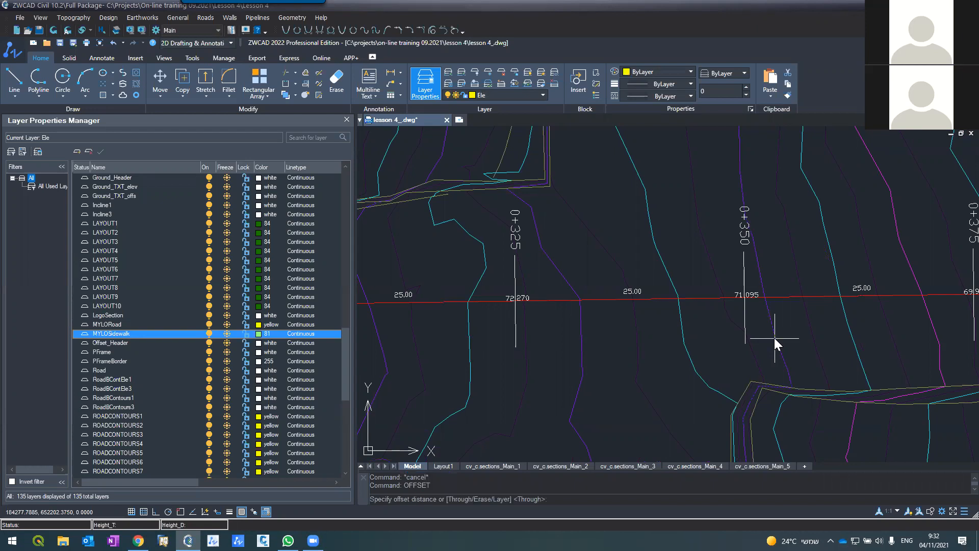
text(3,65)
key(Return)
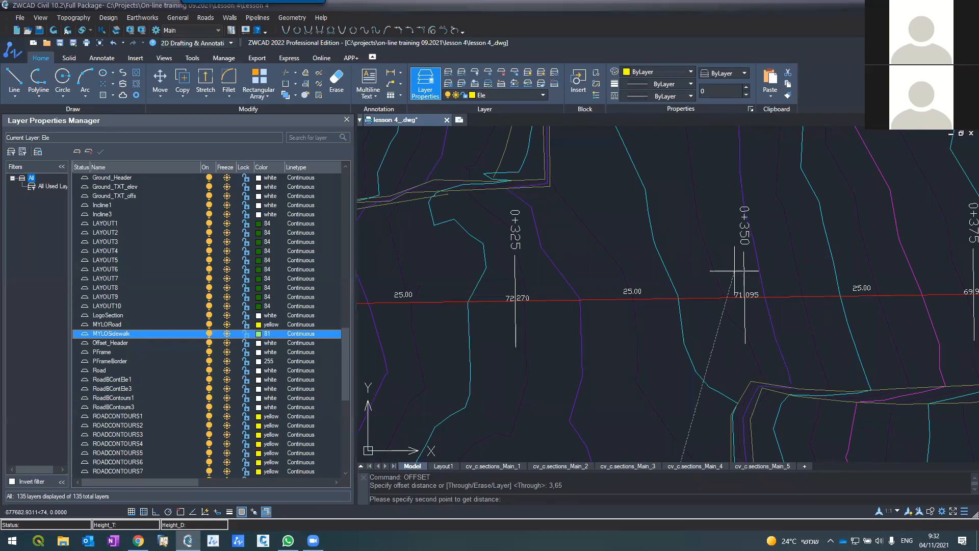
key(Escape)
text(offset)
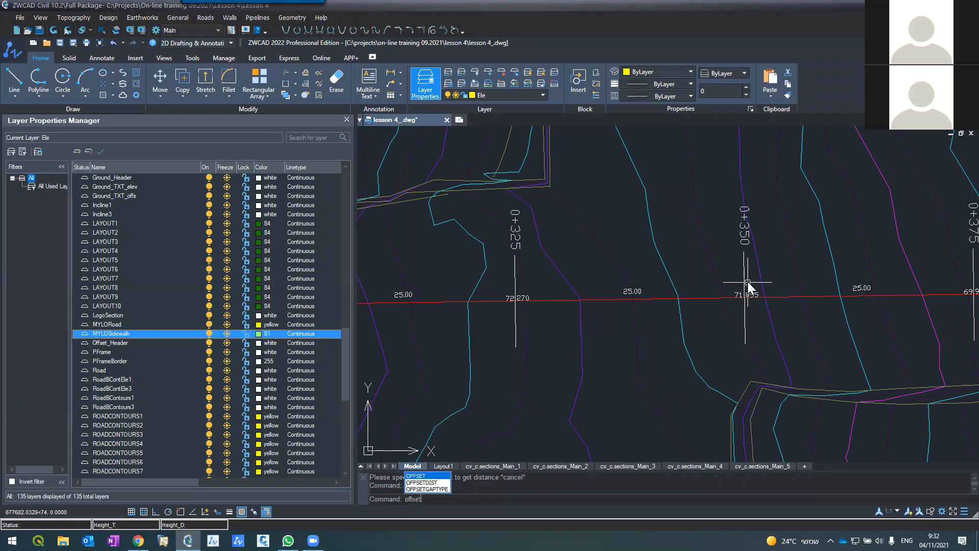
key(Return)
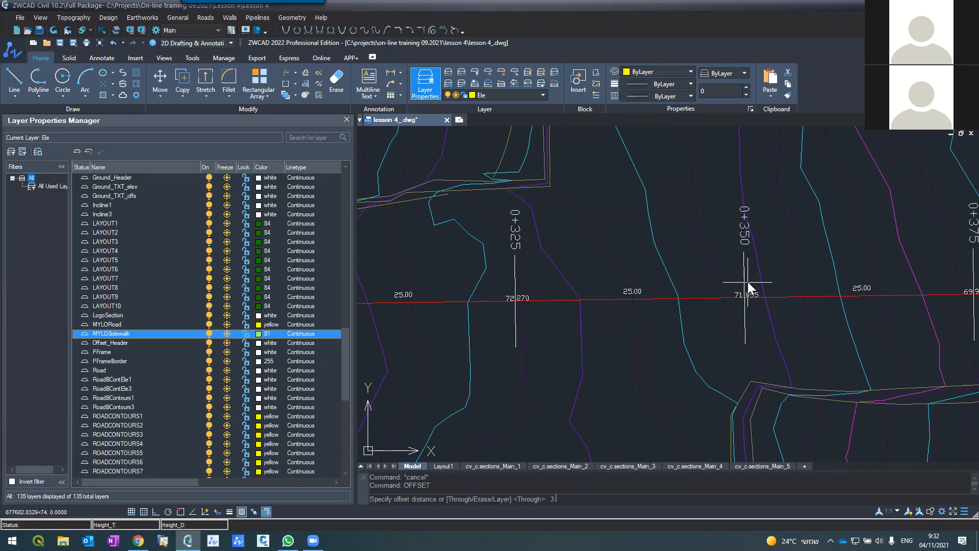
text(3.65)
key(Return)
Offset the centerline 3.65 to both sides and select the two new lane-edge lines.
click(653, 296)
click(708, 287)
click(696, 297)
click(693, 316)
key(Return)
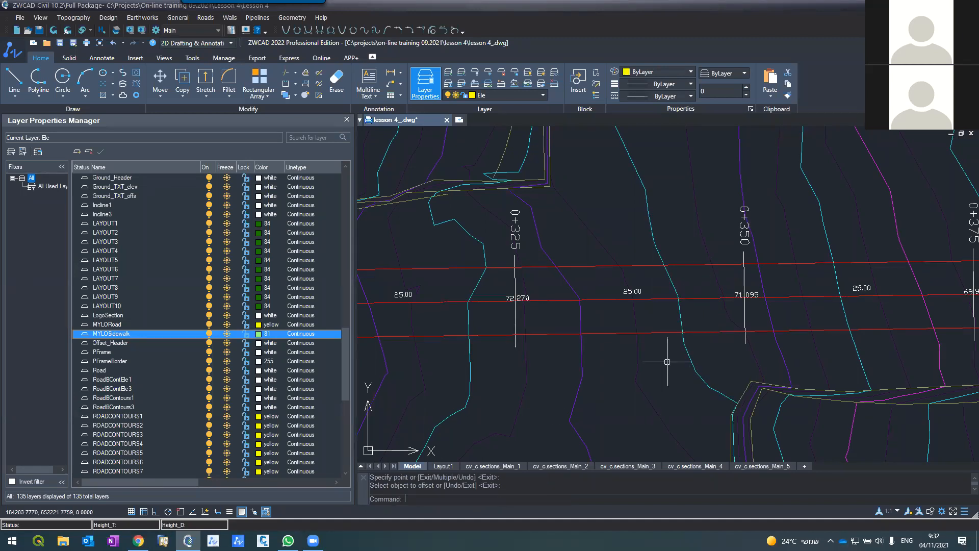
click(661, 335)
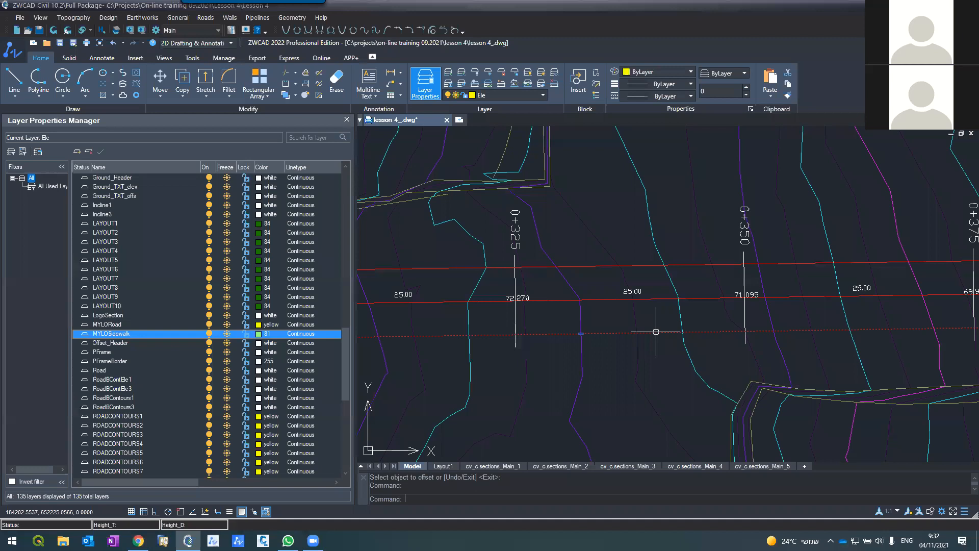
click(634, 265)
Move both 3.65 lane-edge lines onto the MYLORoad layer so they show yellow.
text(ch)
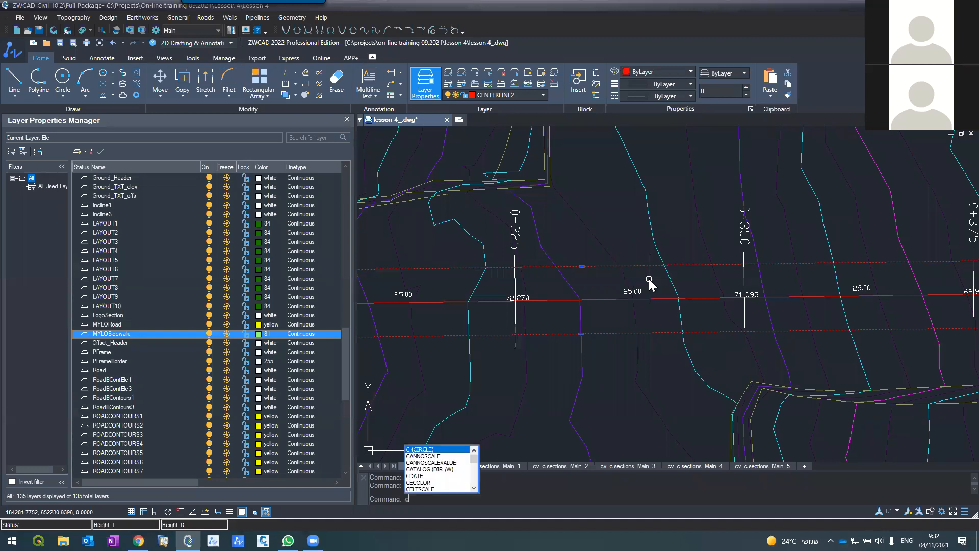
key(Return)
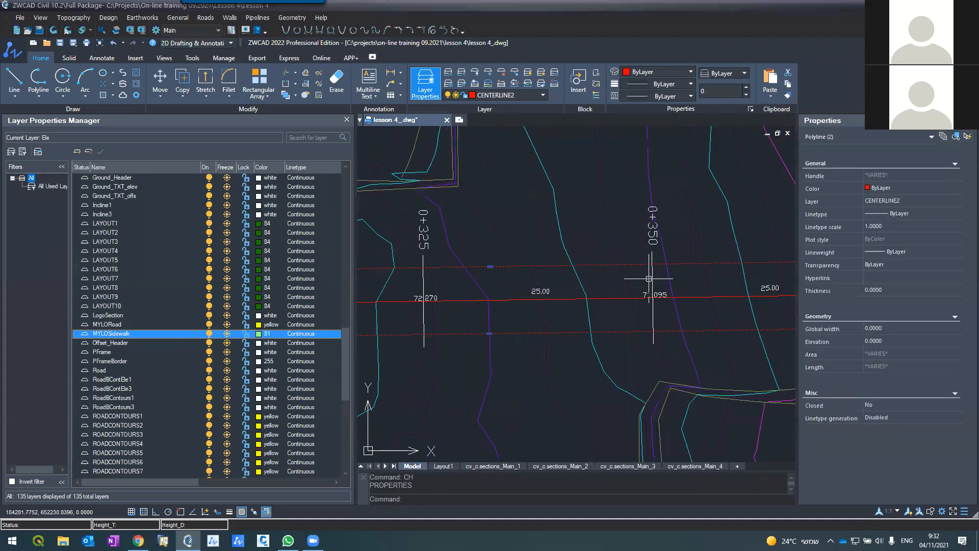
click(926, 200)
click(924, 200)
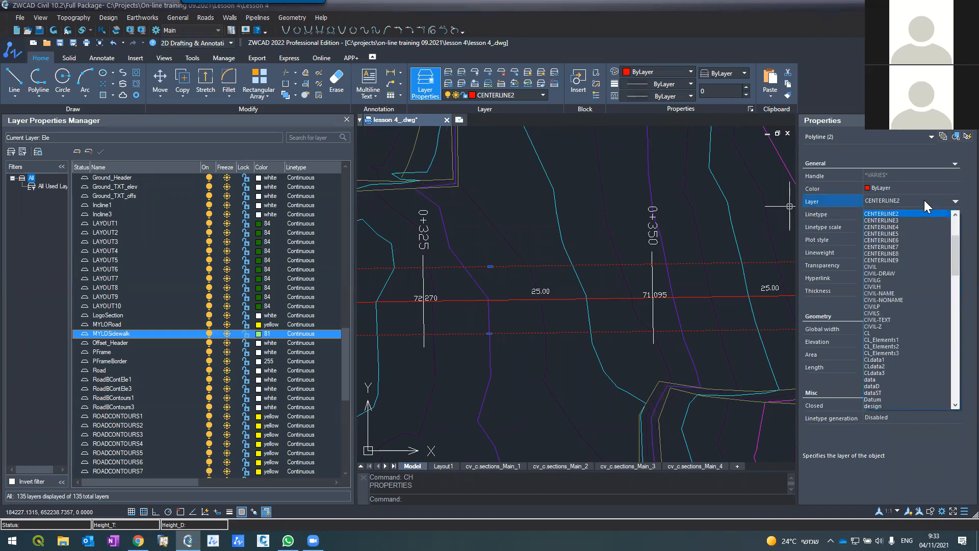
scroll(900, 315, down, 8)
scroll(904, 321, down, 15)
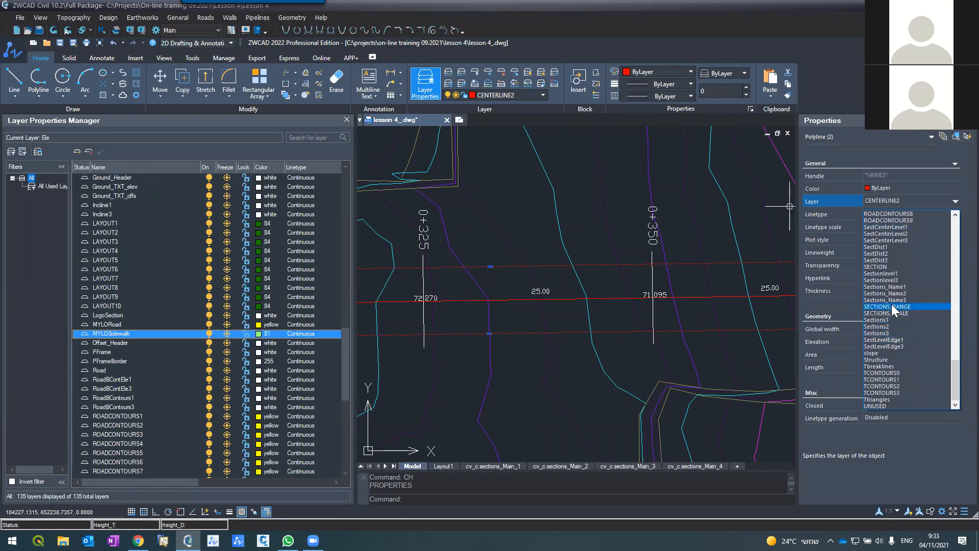
scroll(894, 310, up, 8)
scroll(893, 308, up, 2)
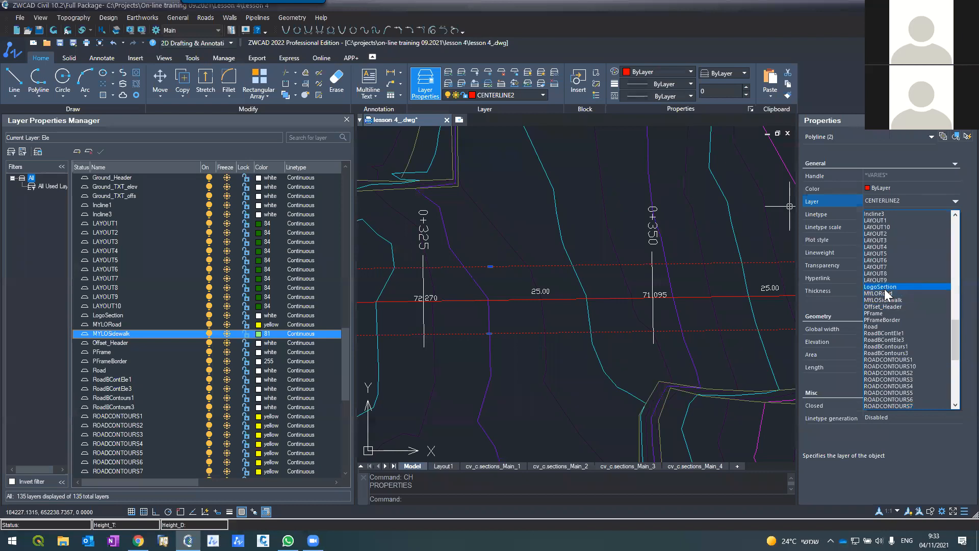
click(885, 293)
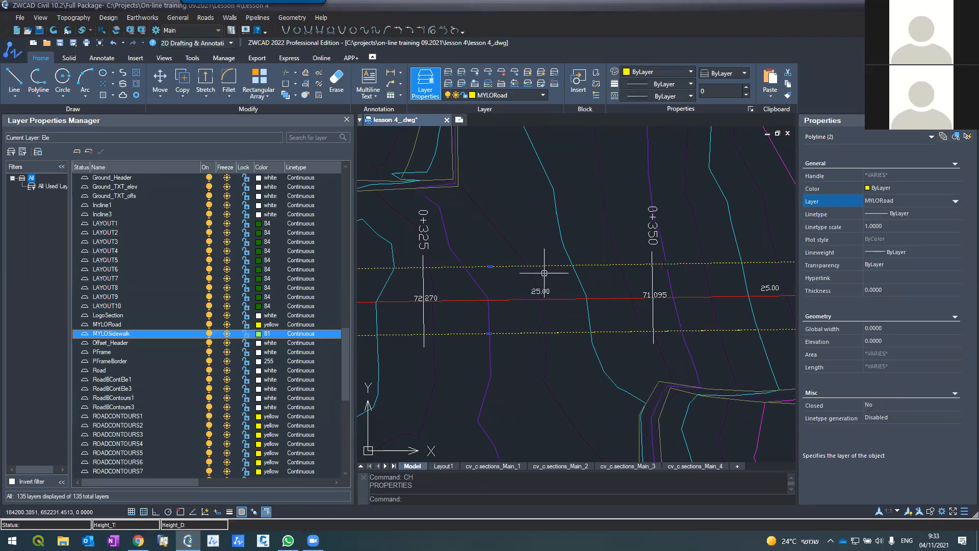
key(Escape)
key(Escape)
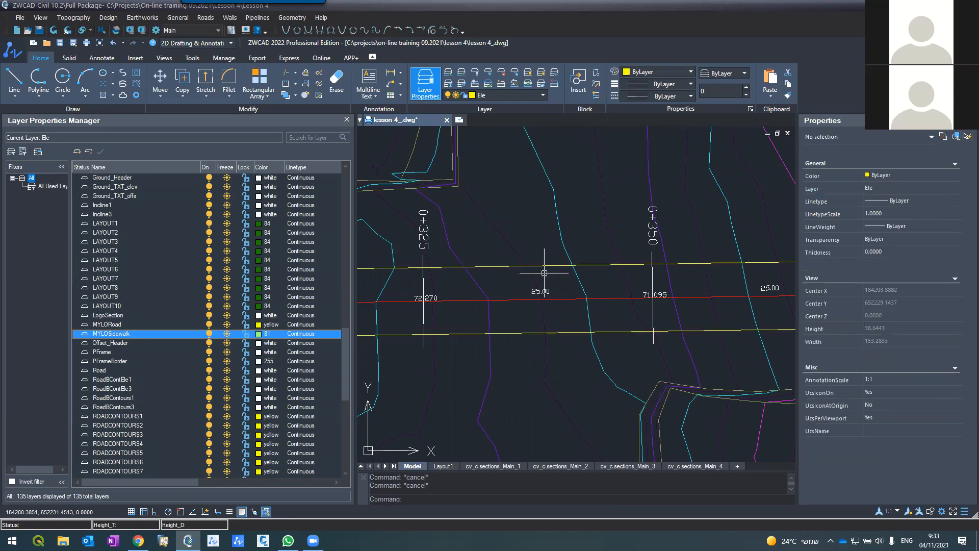
Offset the upper yellow road edge 3.5 upward for the sidewalk edge.
click(536, 265)
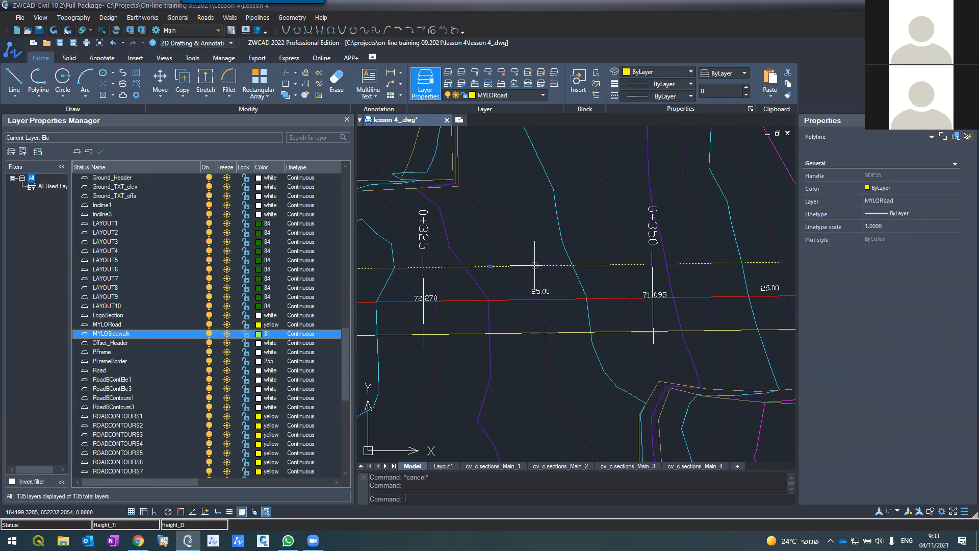
click(542, 332)
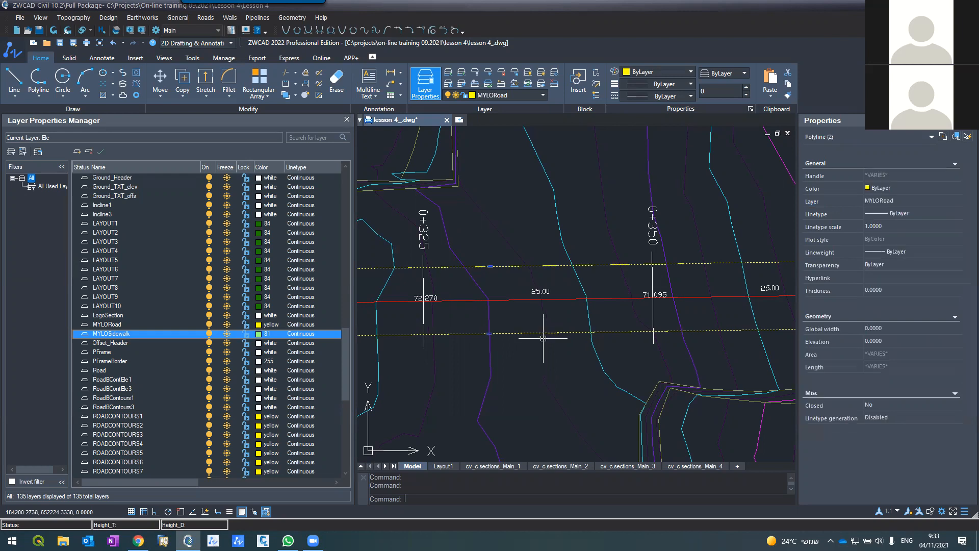
key(Escape)
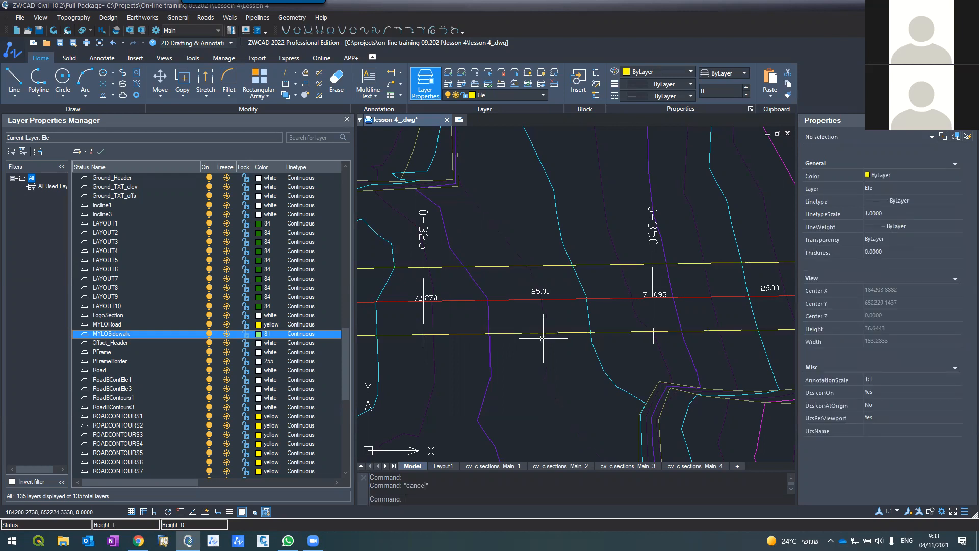
text(offset)
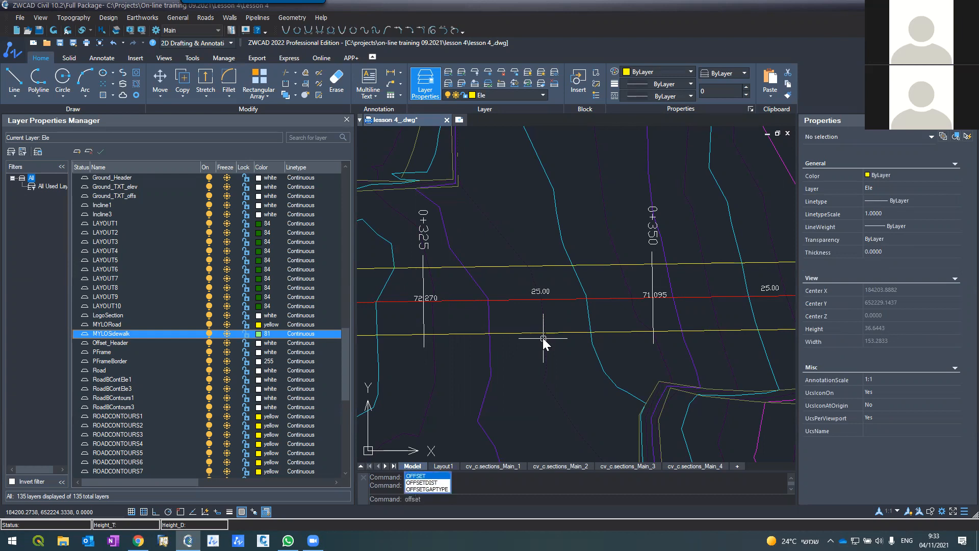
key(Return)
text(3.5)
key(Return)
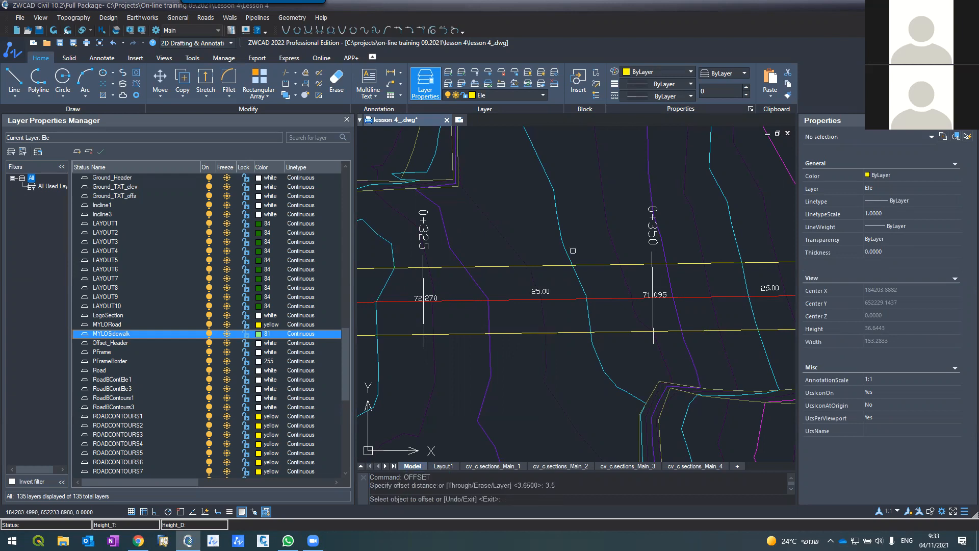
click(574, 265)
click(575, 240)
key(Return)
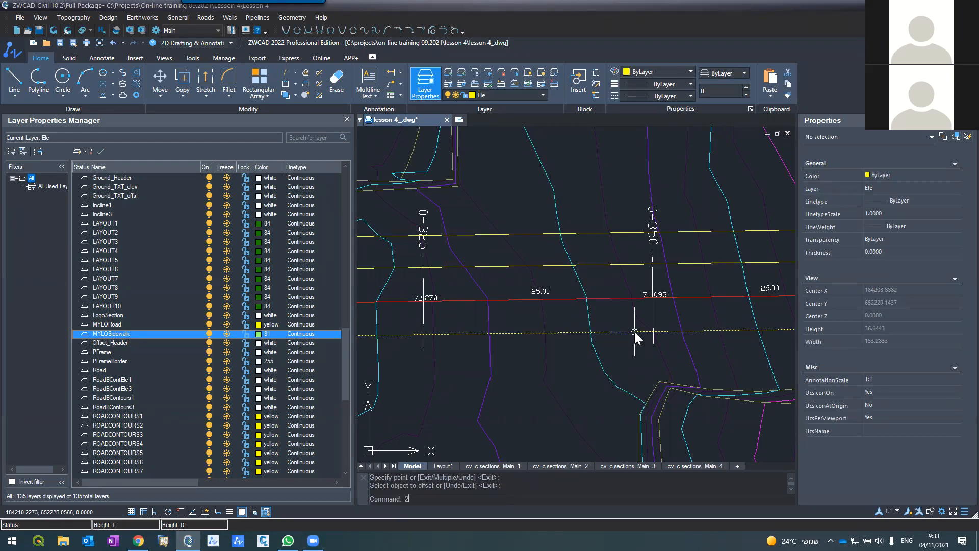
Offset the lower yellow road edge 2 downward for the other sidewalk edge.
text(2)
key(Return)
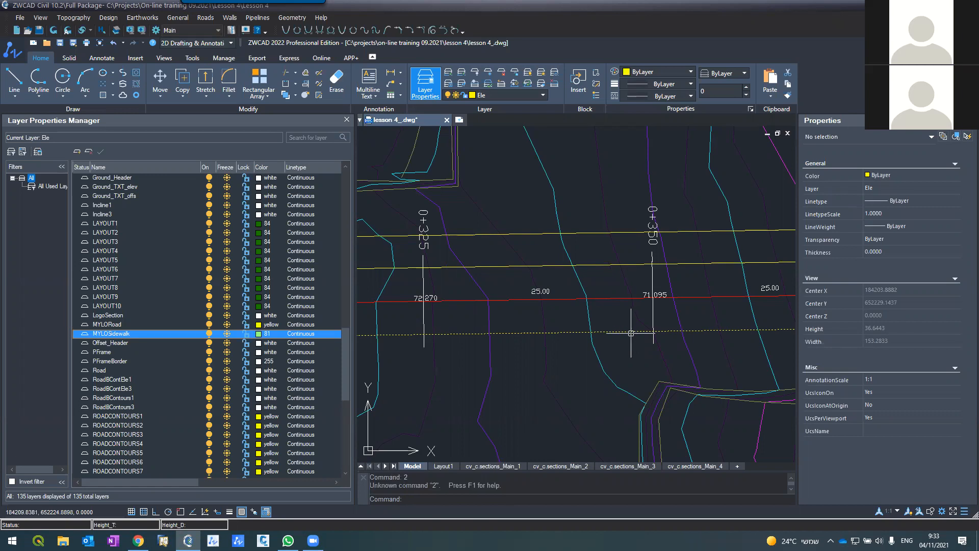
text(off)
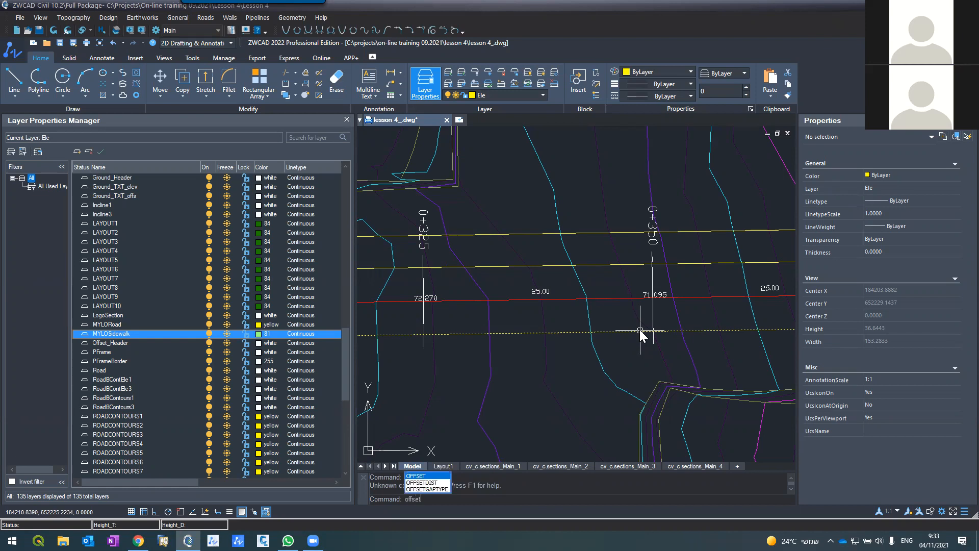
text(set)
key(Return)
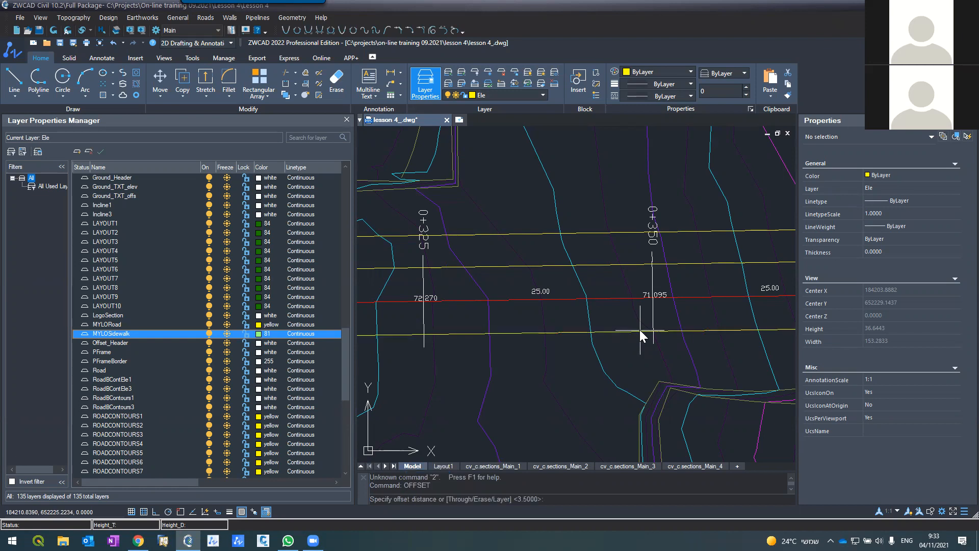
text(2)
key(Return)
click(632, 332)
click(629, 360)
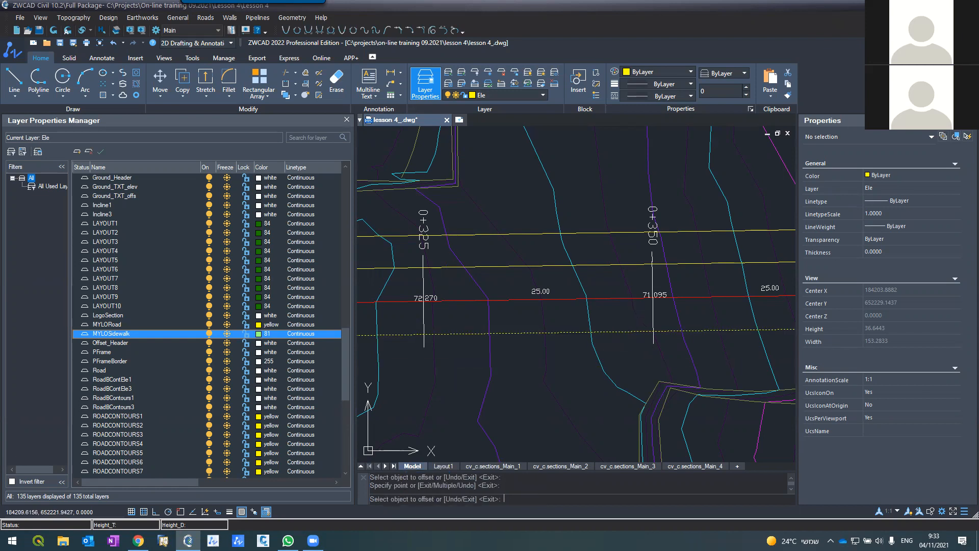
key(Return)
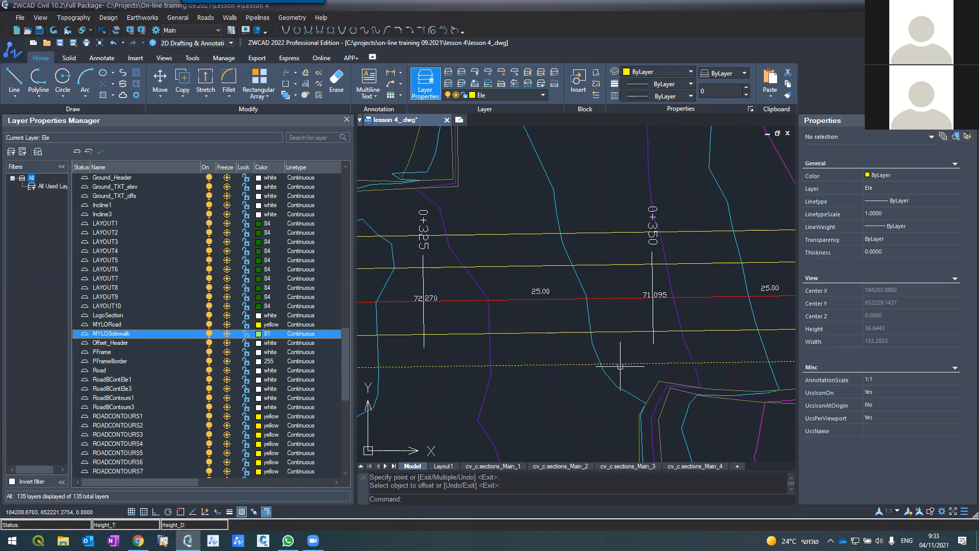
Put both new sidewalk edge lines on the MYLOSidewalk layer.
click(621, 365)
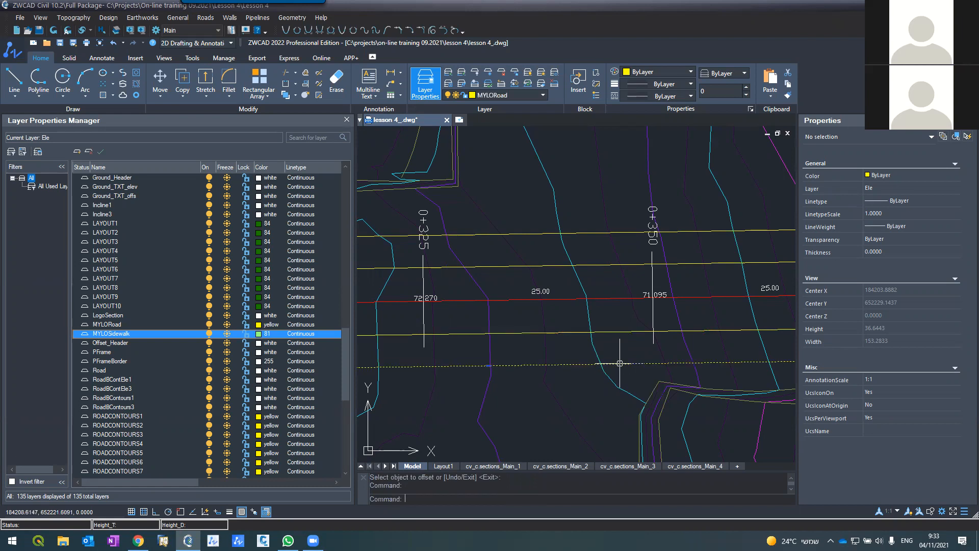
click(599, 235)
click(876, 201)
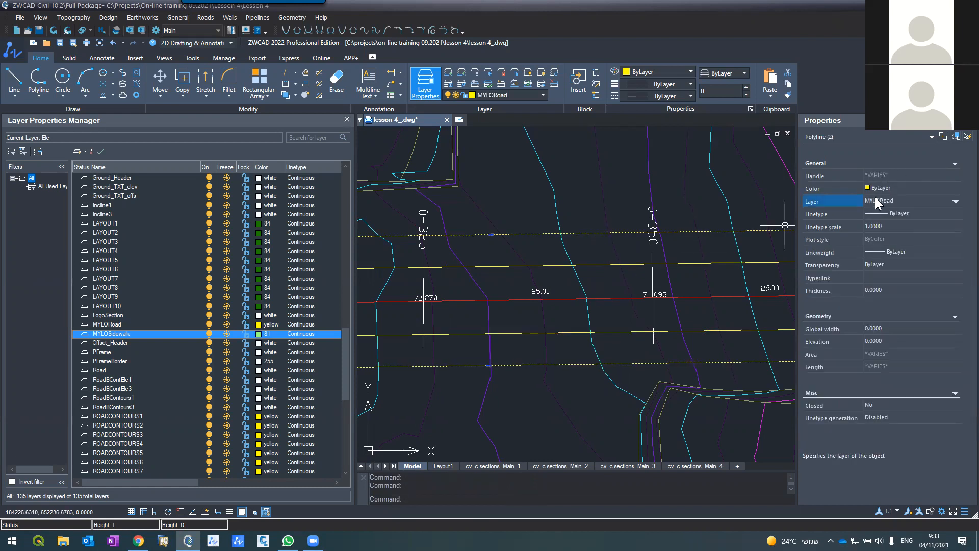
click(876, 201)
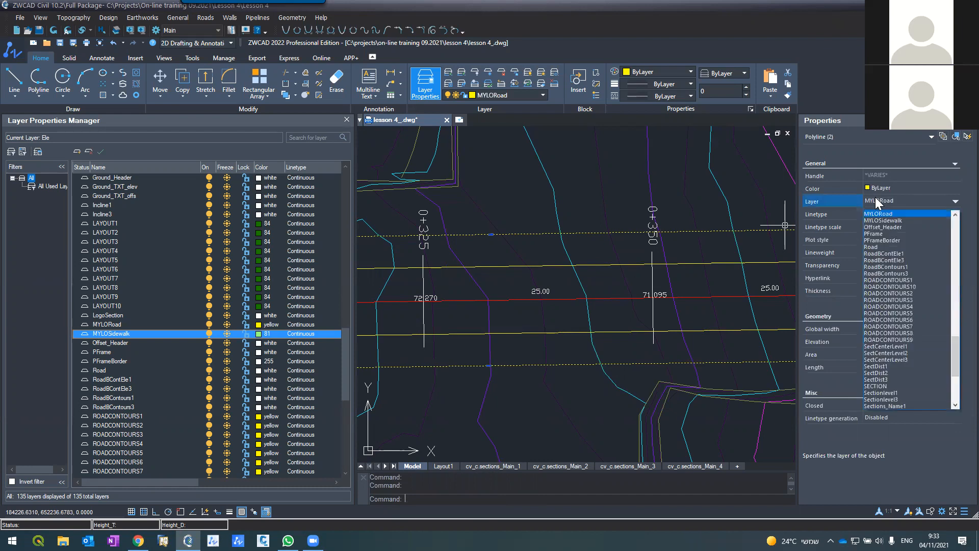
click(888, 220)
key(Escape)
key(Escape)
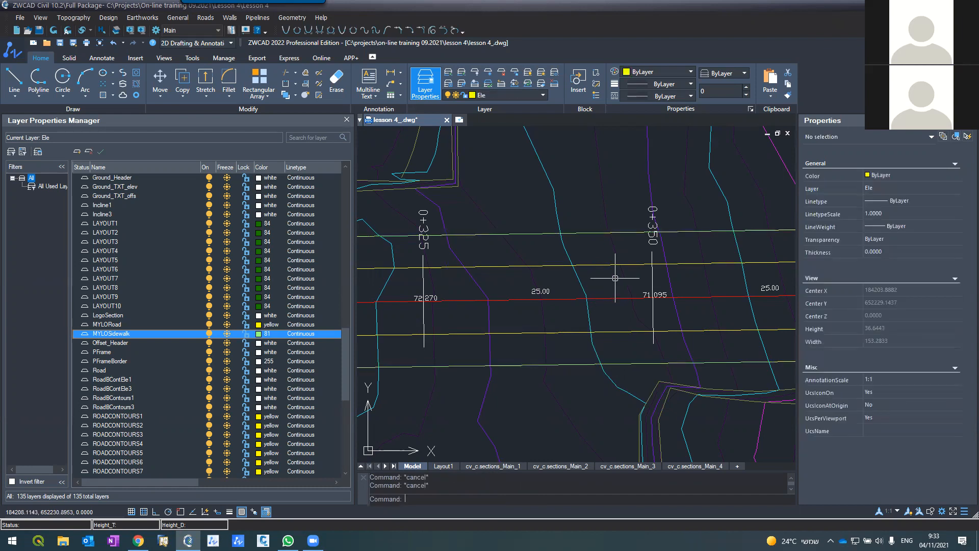
scroll(600, 218, down, 8)
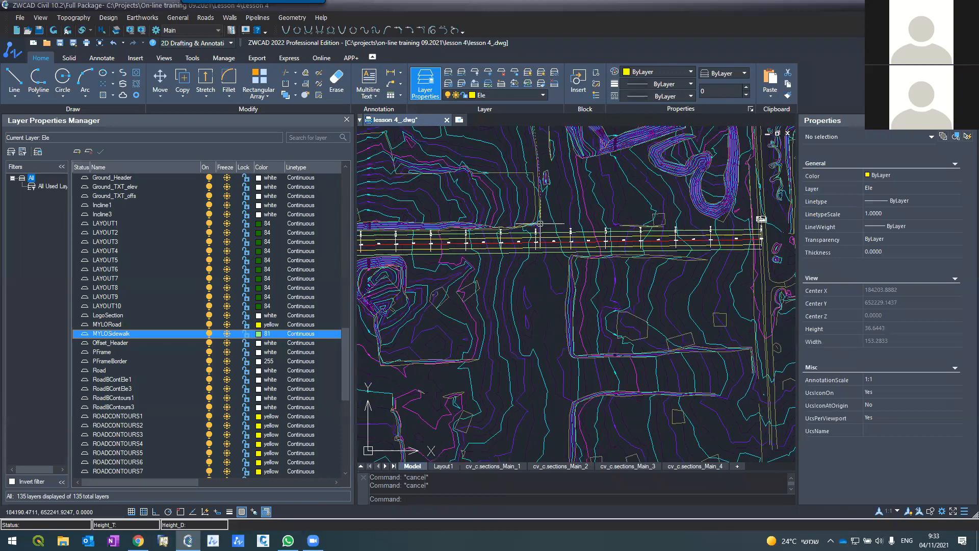
scroll(540, 223, up, 13)
scroll(453, 218, down, 3)
scroll(453, 218, down, 2)
scroll(688, 139, up, 2)
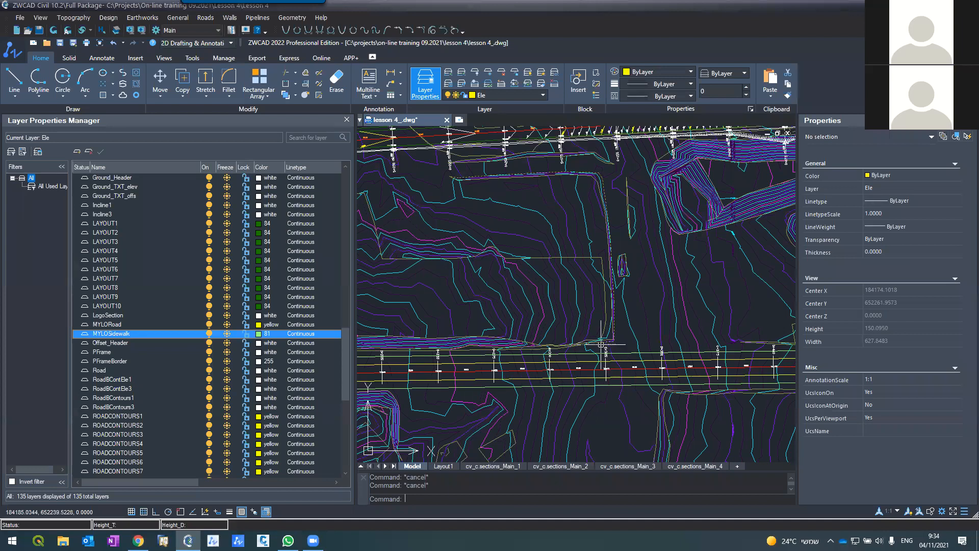
scroll(627, 374, down, 8)
scroll(633, 356, up, 4)
scroll(633, 356, up, 8)
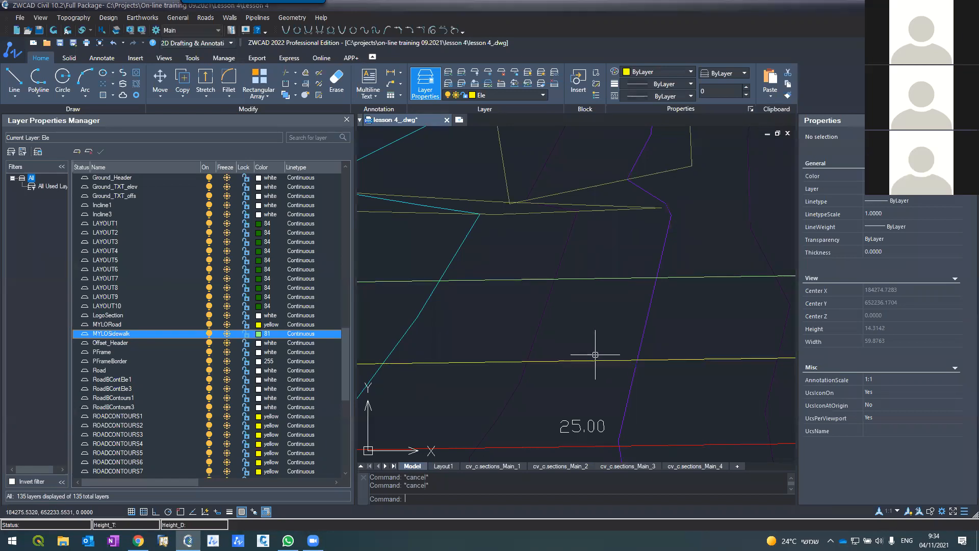
scroll(591, 347, down, 3)
scroll(598, 320, down, 5)
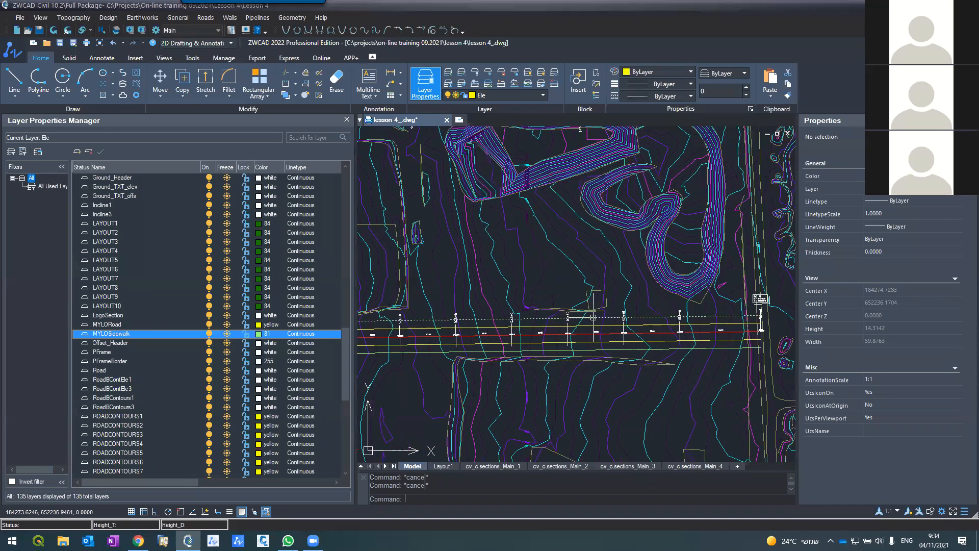
Copy the yellow line near stations 0+400 to 0+425 2 units below it.
scroll(597, 326, up, 3)
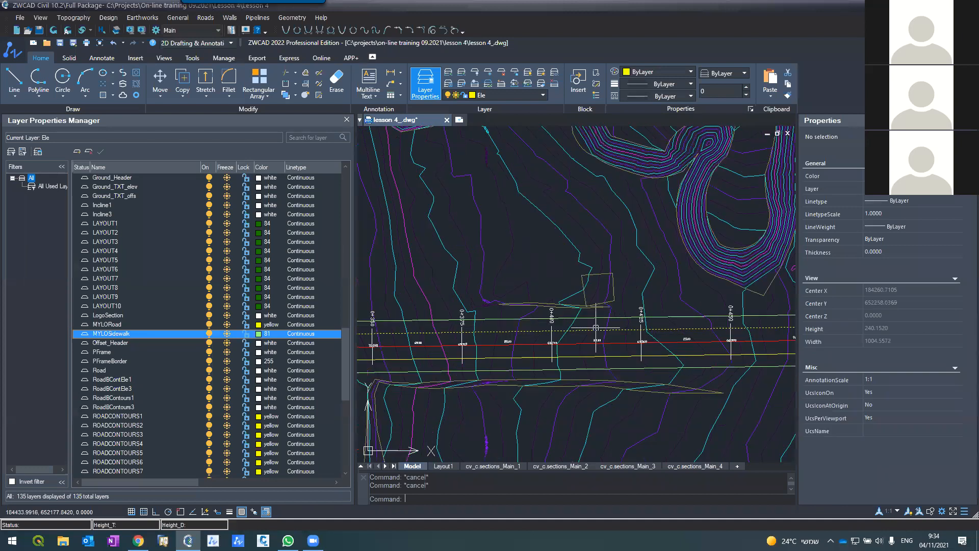
text(offset)
key(Return)
scroll(598, 313, up, 4)
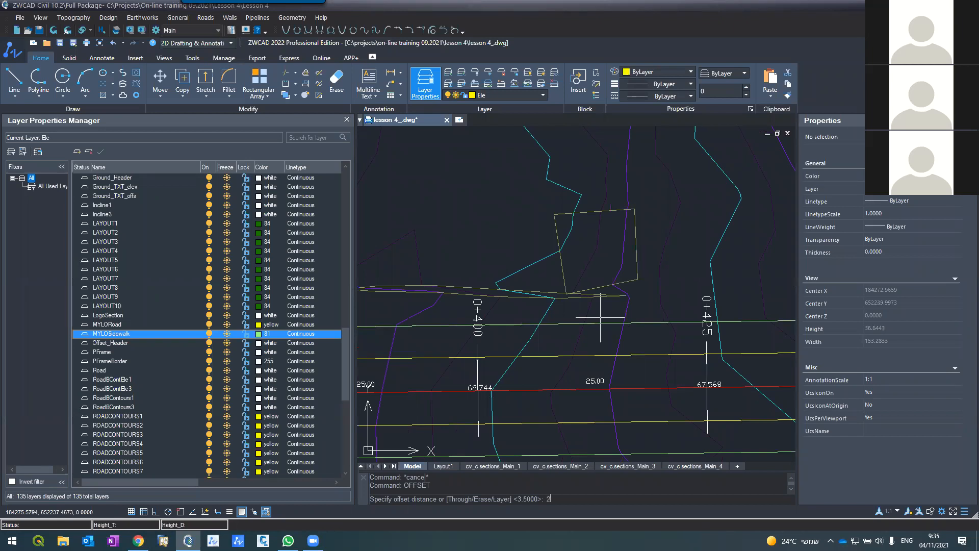
text(2)
key(Return)
click(571, 354)
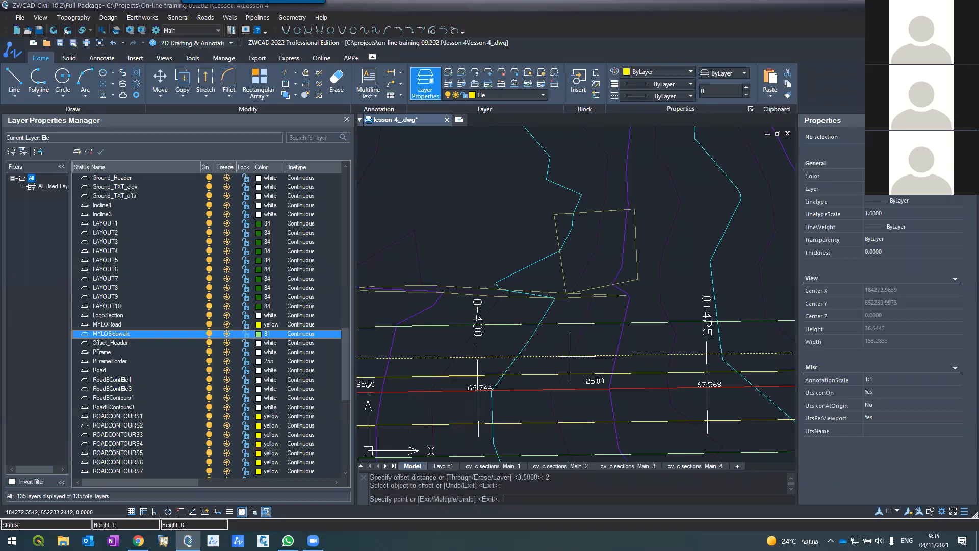
click(533, 365)
scroll(529, 358, down, 4)
scroll(529, 359, down, 2)
scroll(609, 354, up, 4)
key(Escape)
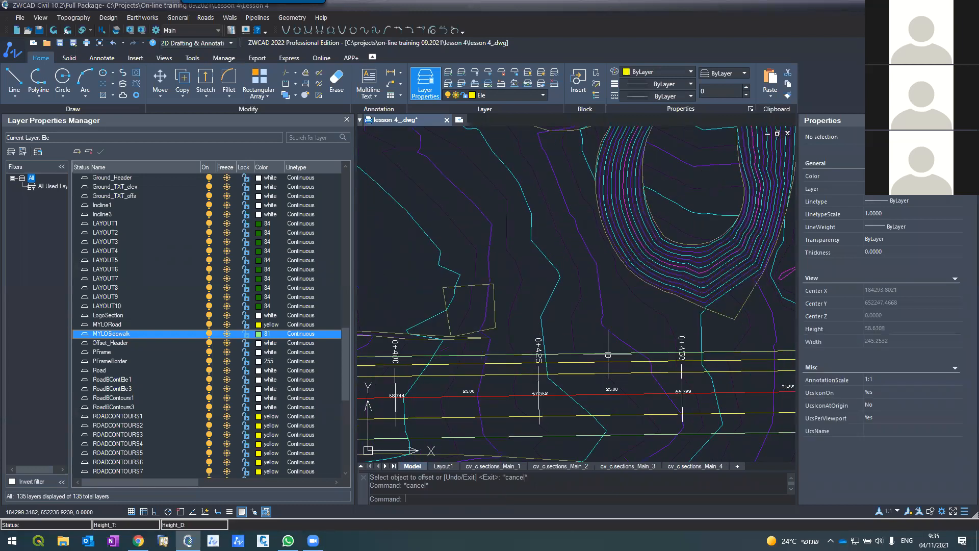
text(pl)
key(Escape)
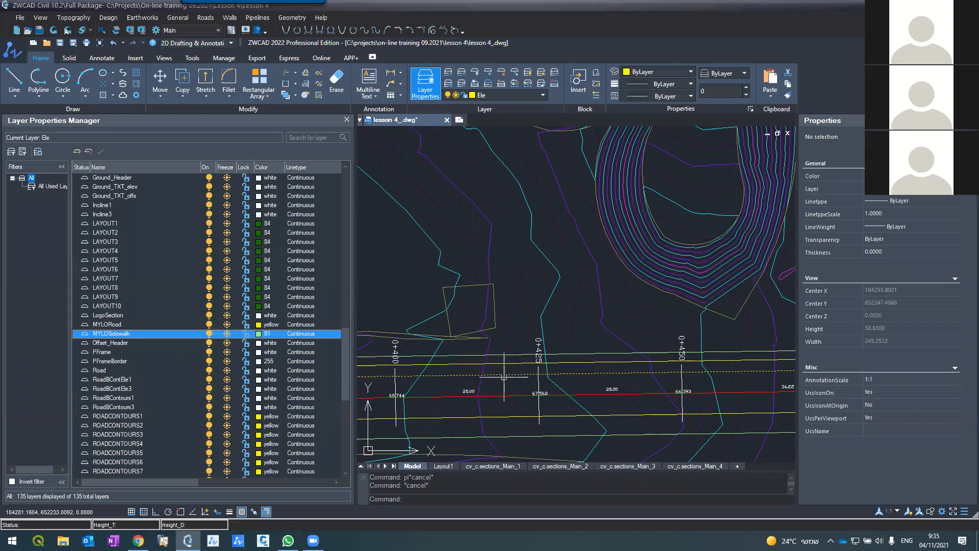
Make MYLORoad the current layer.
click(134, 325)
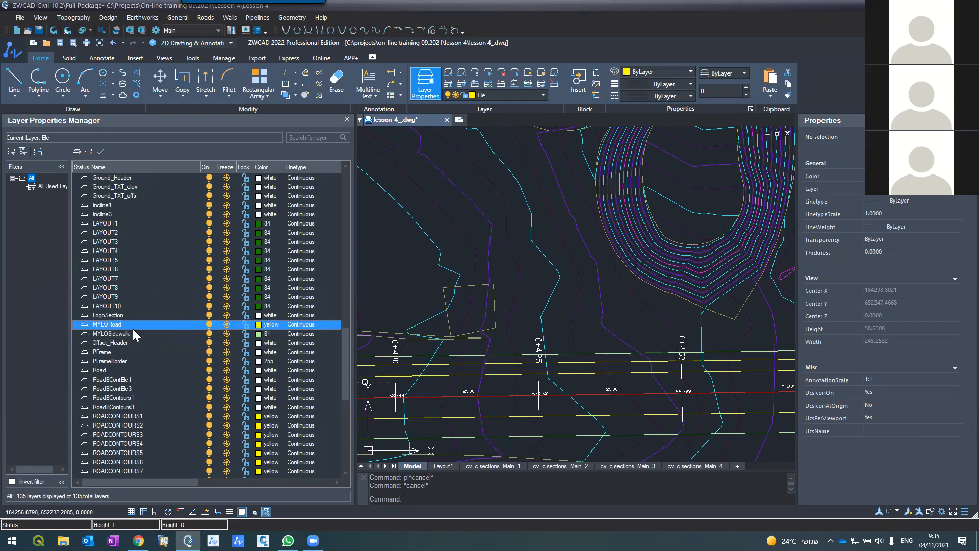
click(99, 151)
scroll(560, 362, down, 2)
scroll(559, 362, down, 2)
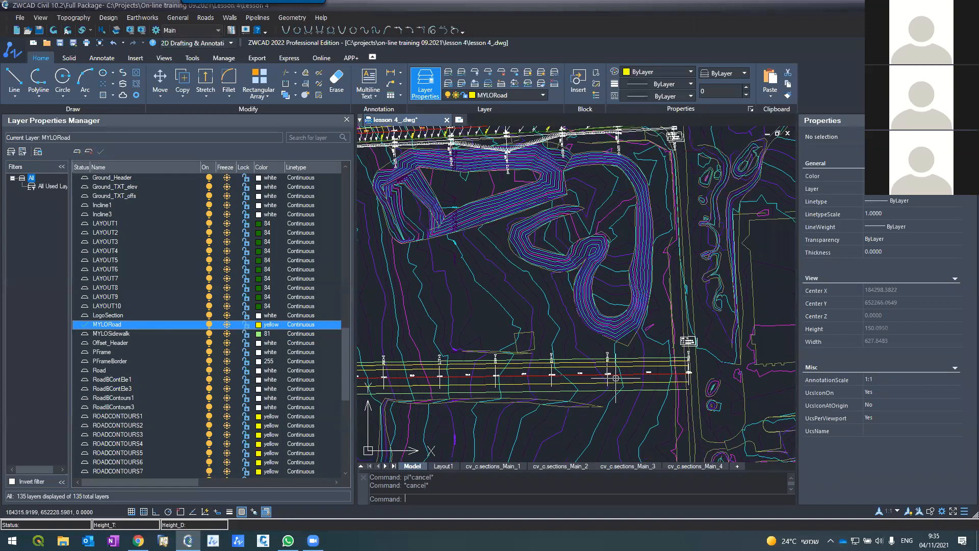
scroll(659, 345, up, 4)
Turn on object snap and draw a two-point polyline on the road.
text(pl)
key(Return)
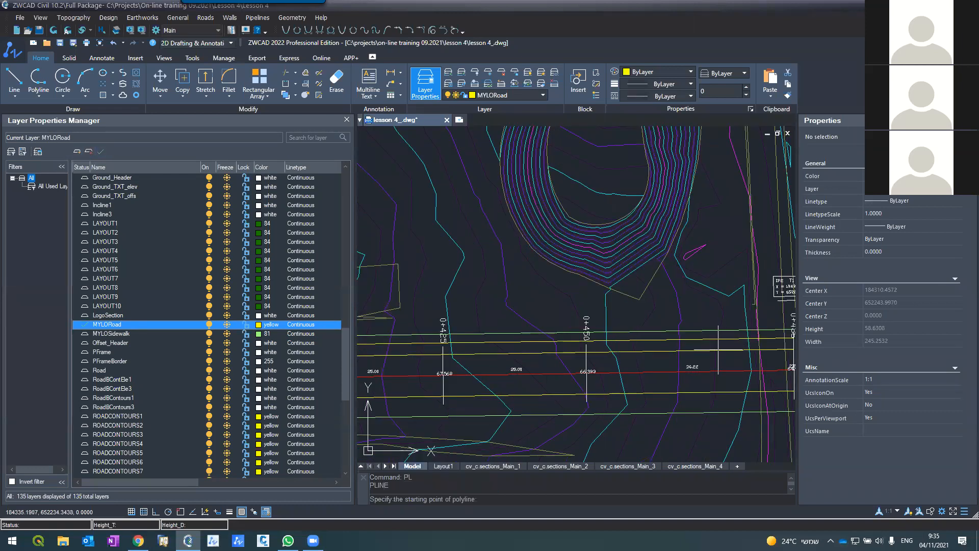
scroll(718, 351, up, 2)
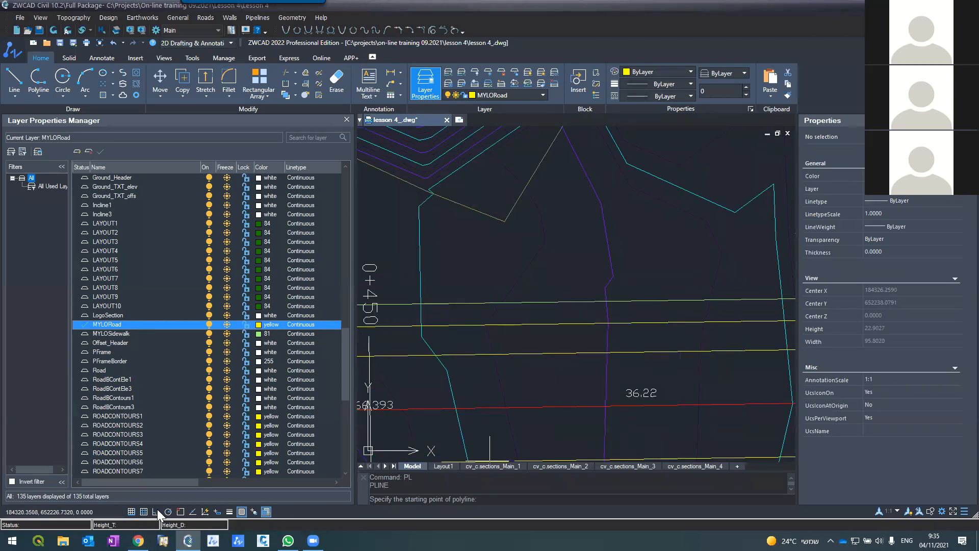
click(180, 511)
scroll(675, 316, down, 3)
click(674, 326)
scroll(678, 331, up, 1)
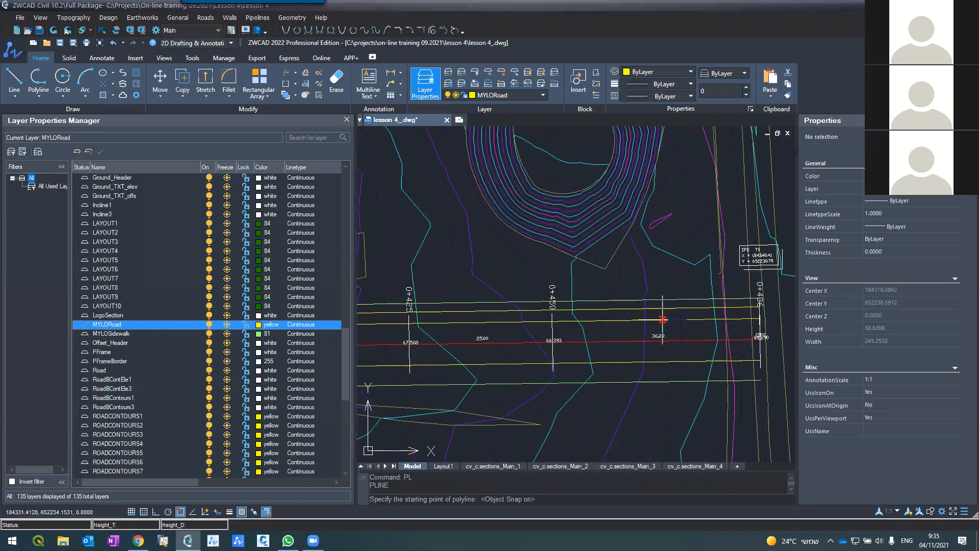
click(588, 309)
key(Return)
Draw a short diagonal taper polyline between stations 0+200 and 0+225.
scroll(638, 345, down, 4)
scroll(637, 345, down, 2)
scroll(481, 344, up, 3)
scroll(522, 319, up, 2)
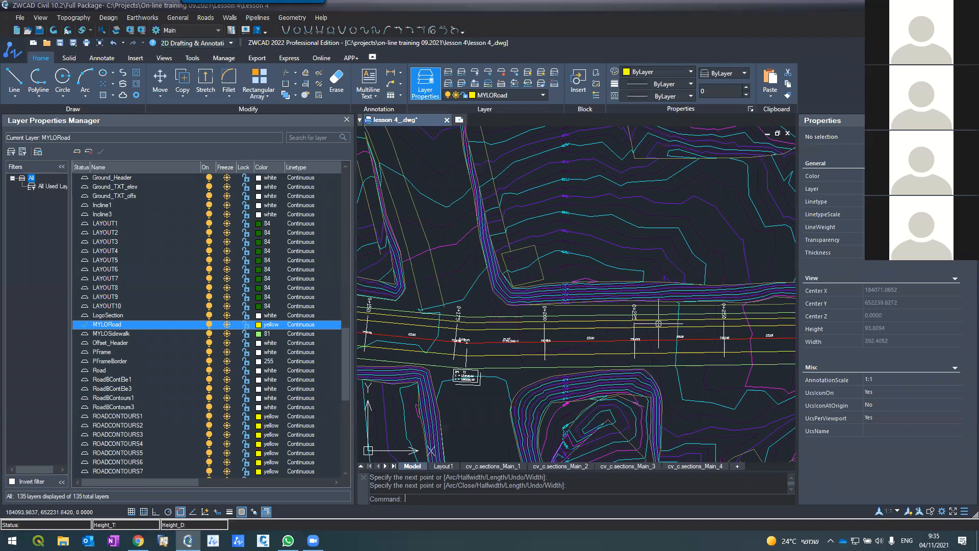
key(Return)
click(658, 318)
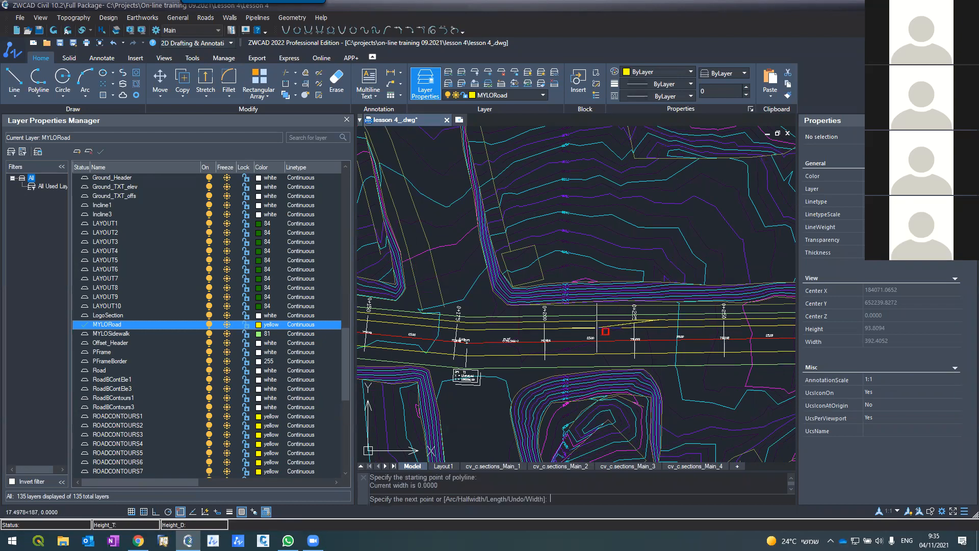
click(606, 332)
key(Return)
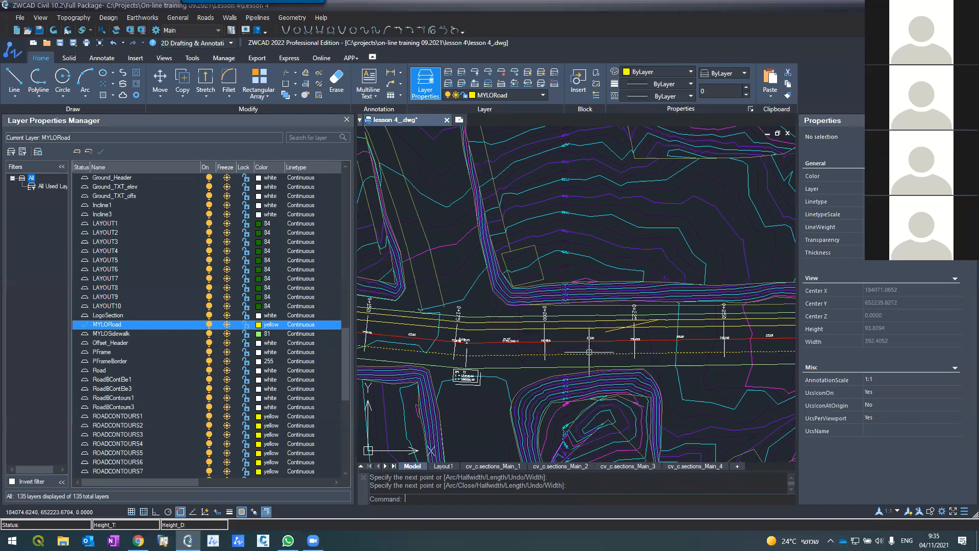
Grip-stretch the taper's end onto the yellow road edge line, making it about 15.47 long.
scroll(610, 316, up, 4)
click(601, 351)
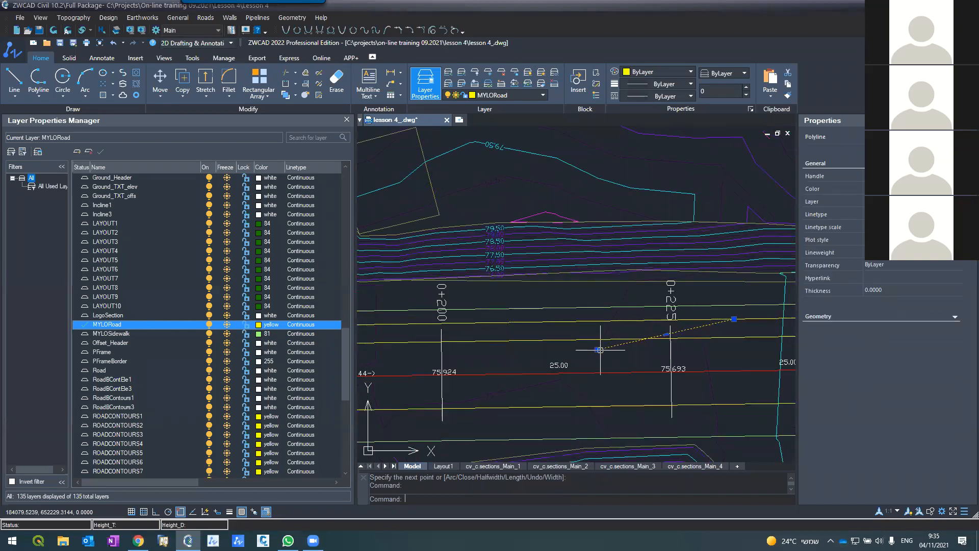
click(598, 350)
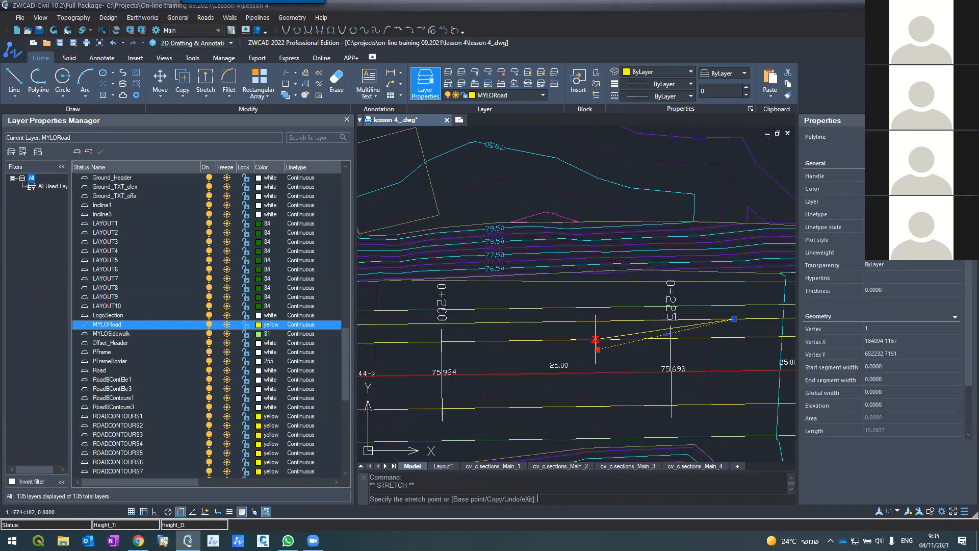
click(594, 339)
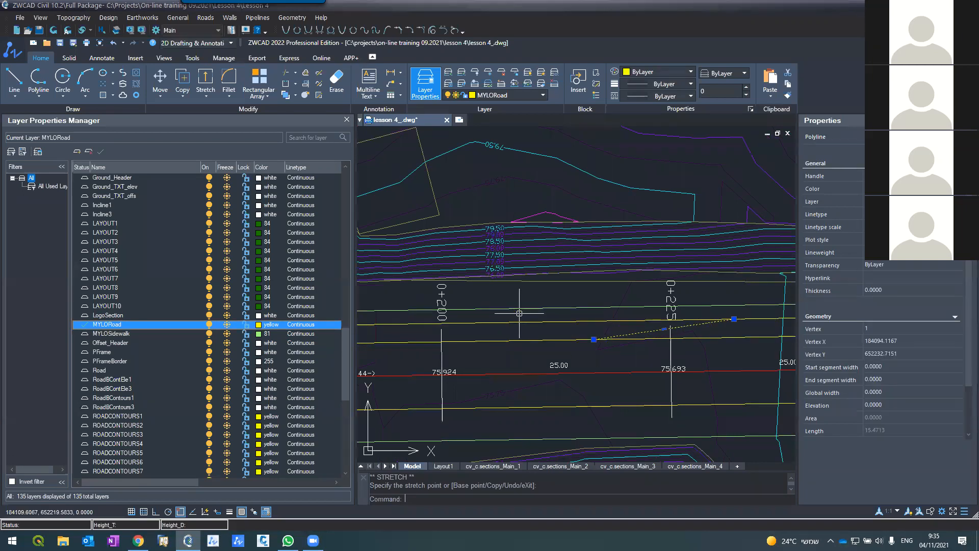
scroll(530, 324, down, 6)
scroll(531, 315, up, 4)
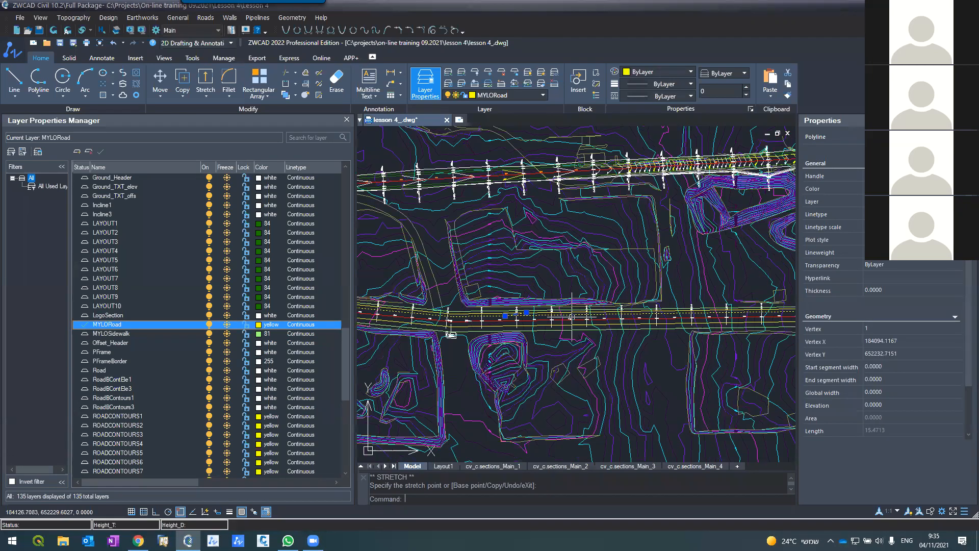
scroll(570, 315, up, 2)
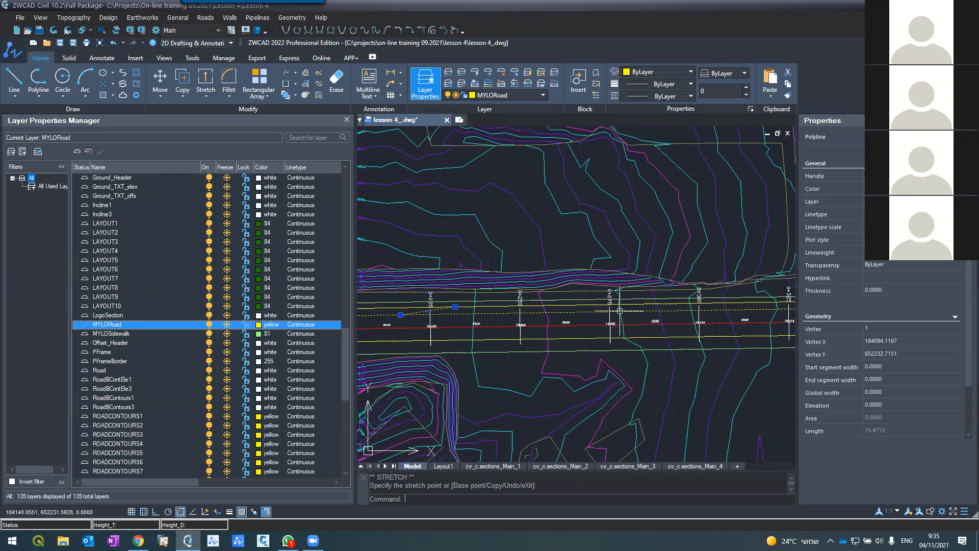
scroll(620, 310, up, 2)
Trim the yellow line left of the diagonal, using the taper as cutting edge.
key(Escape)
text(trim)
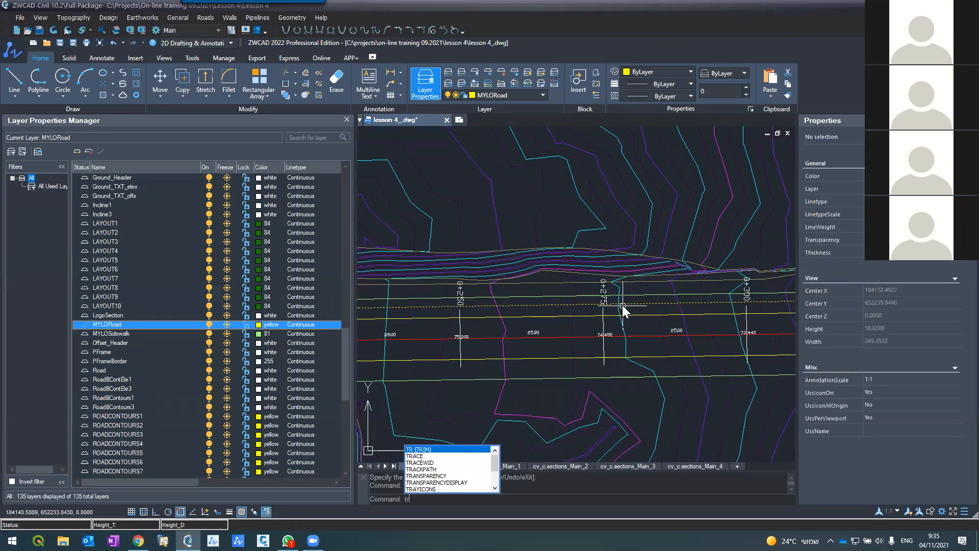
key(Return)
scroll(624, 315, down, 2)
scroll(507, 319, up, 3)
click(466, 305)
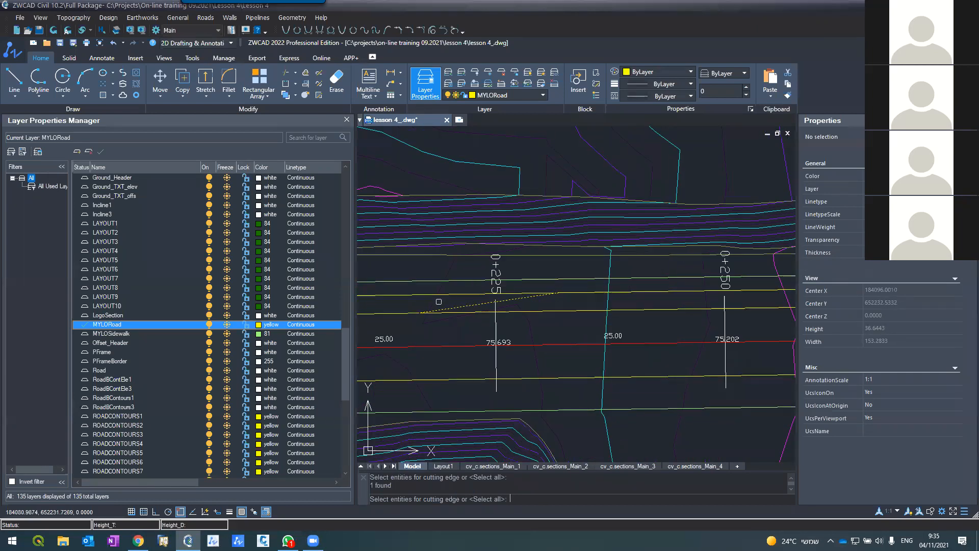
scroll(439, 301, down, 5)
scroll(591, 316, up, 3)
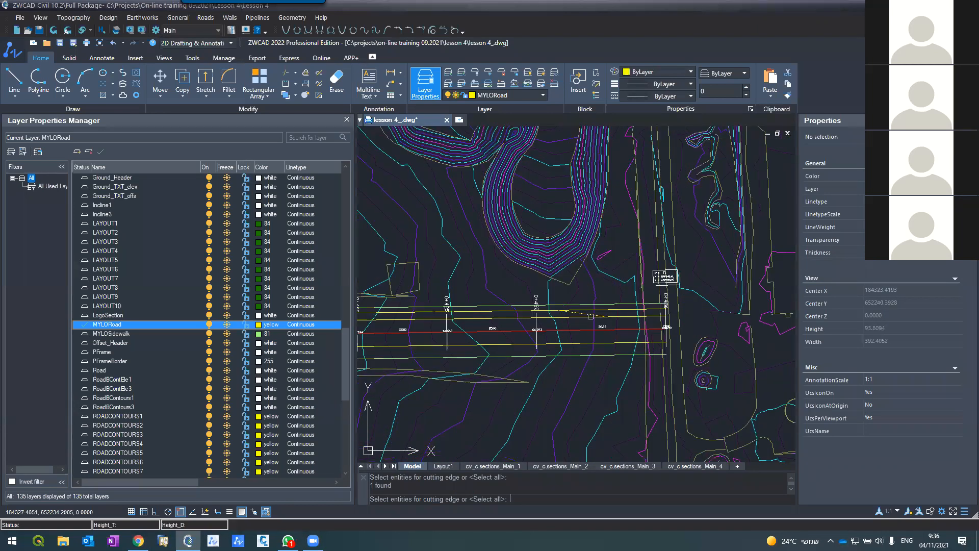
key(Return)
click(567, 319)
key(Return)
Trim away the yellow line piece right of the diagonal.
scroll(573, 286, up, 2)
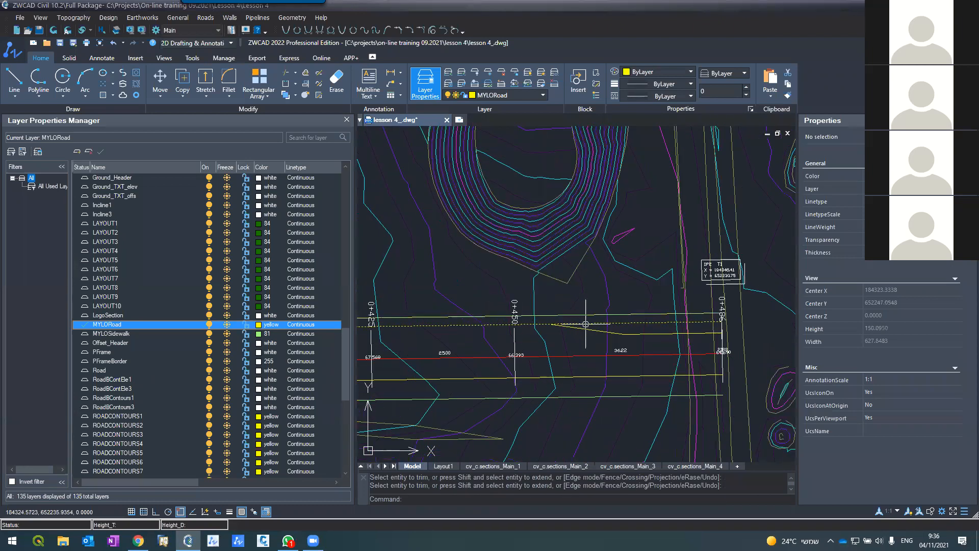
key(Return)
key(Return)
click(614, 323)
key(Return)
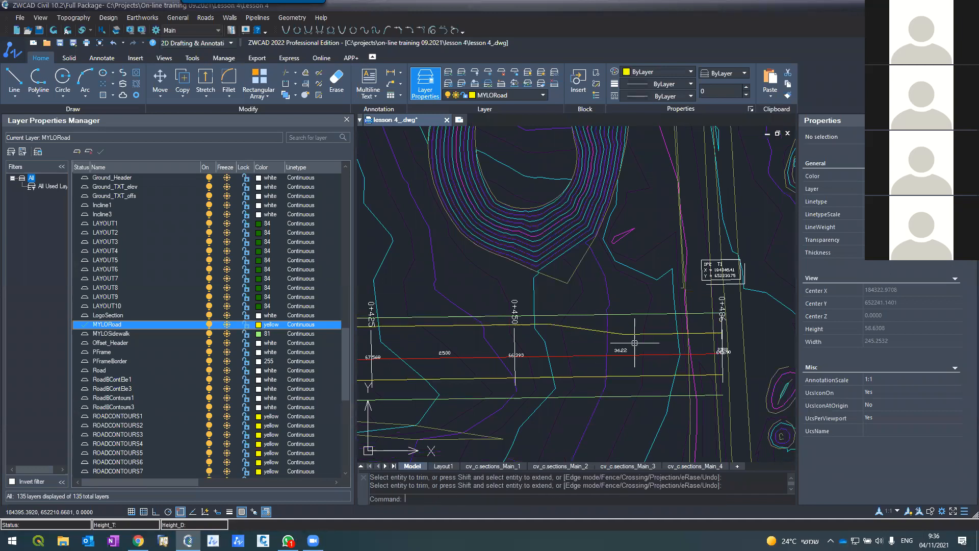
scroll(627, 339, down, 5)
scroll(463, 371, down, 2)
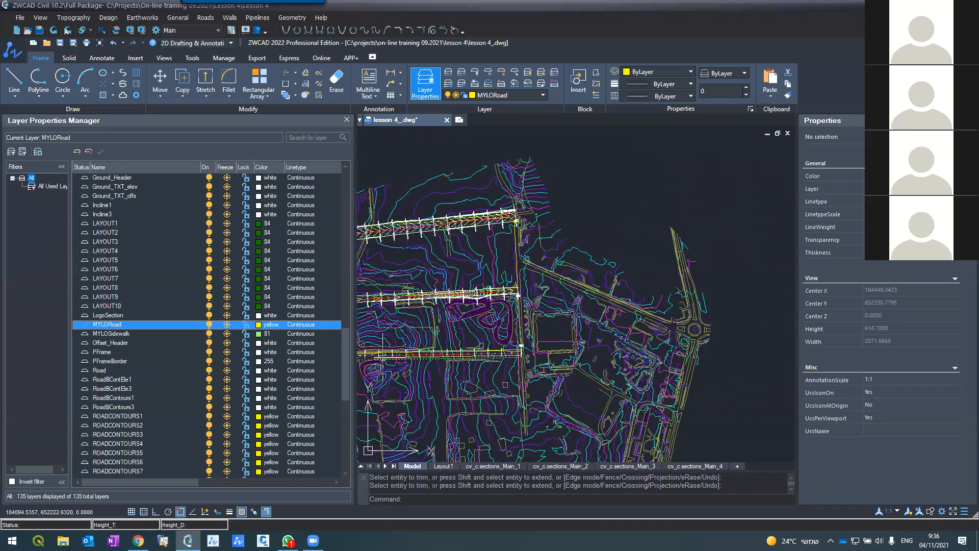
scroll(510, 313, down, 2)
scroll(531, 346, up, 10)
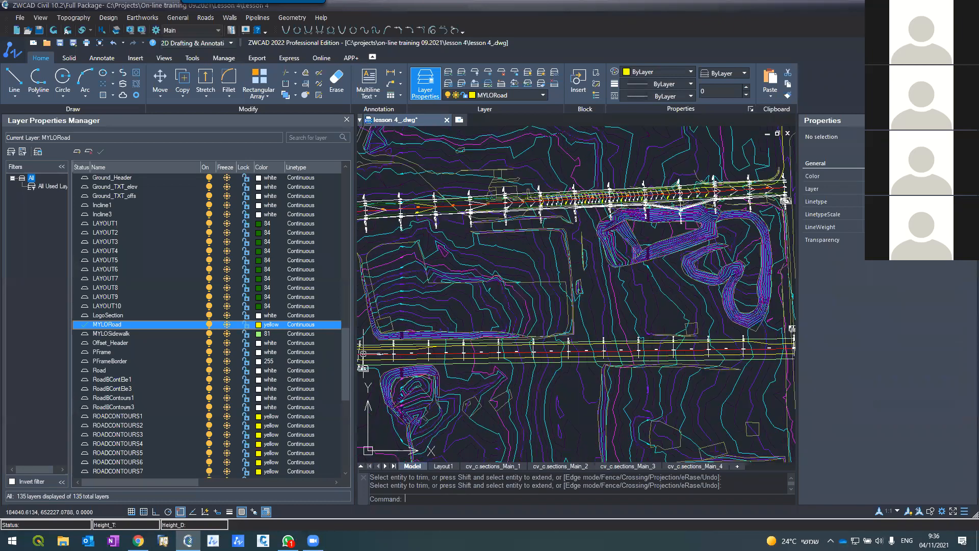
Trim the leftover line piece back to the yellow line.
key(Return)
click(478, 360)
key(Return)
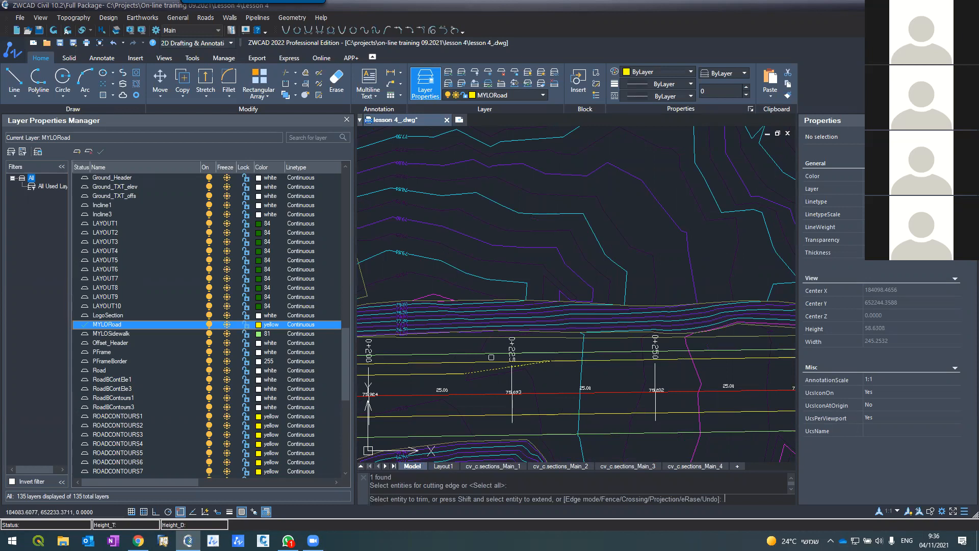
scroll(478, 361, down, 8)
scroll(461, 377, up, 6)
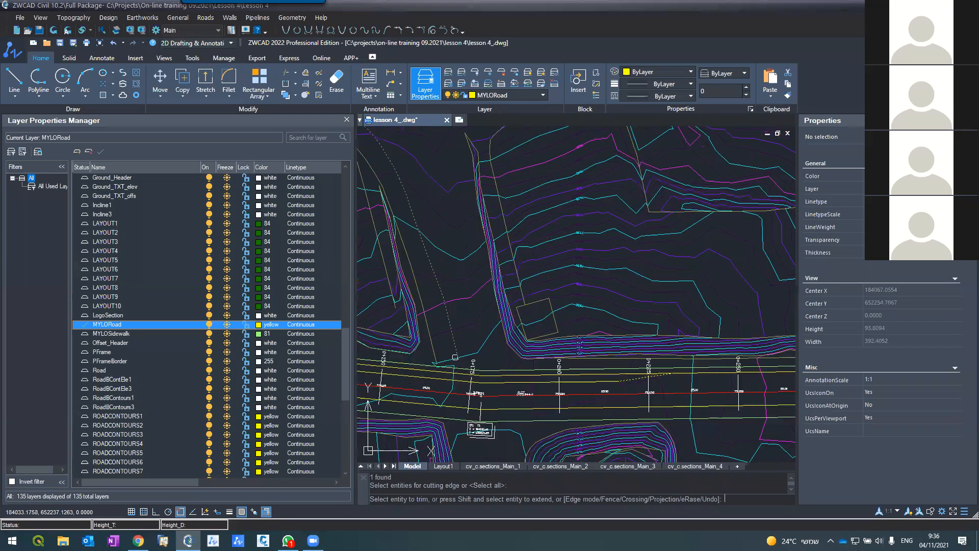
click(482, 378)
key(Return)
scroll(529, 363, down, 2)
scroll(488, 360, down, 3)
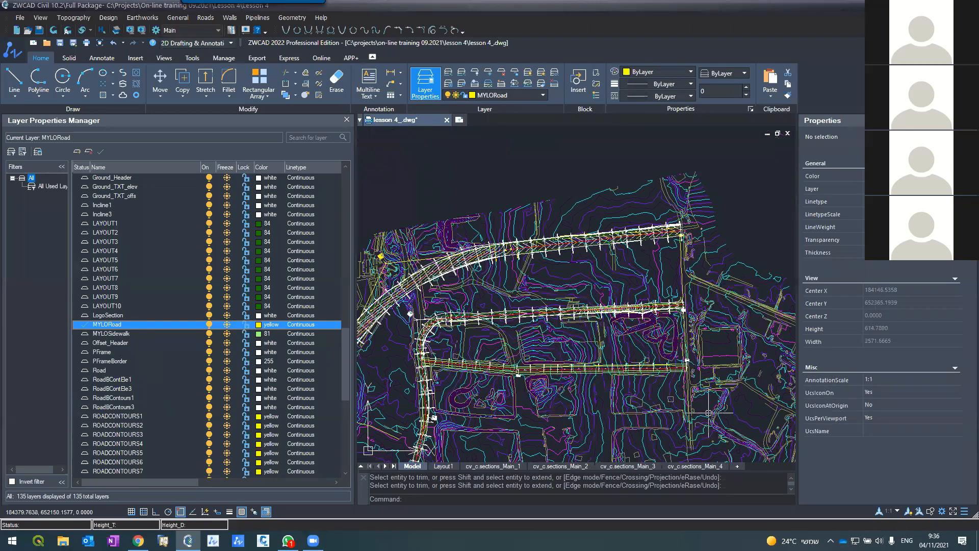
scroll(658, 357, up, 4)
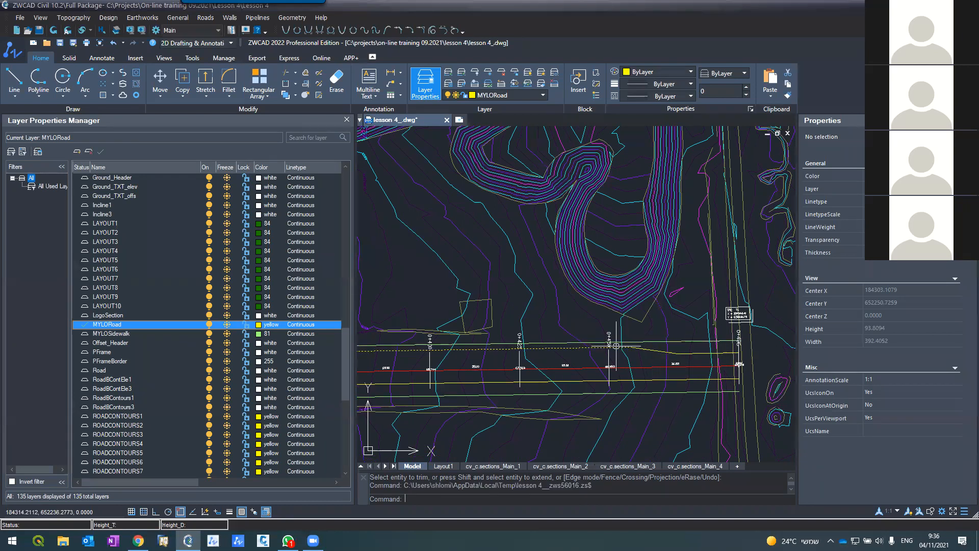
Offset the lower yellow road line 2.0000 units downward near stations 0+125–0+150.
scroll(610, 352, up, 1)
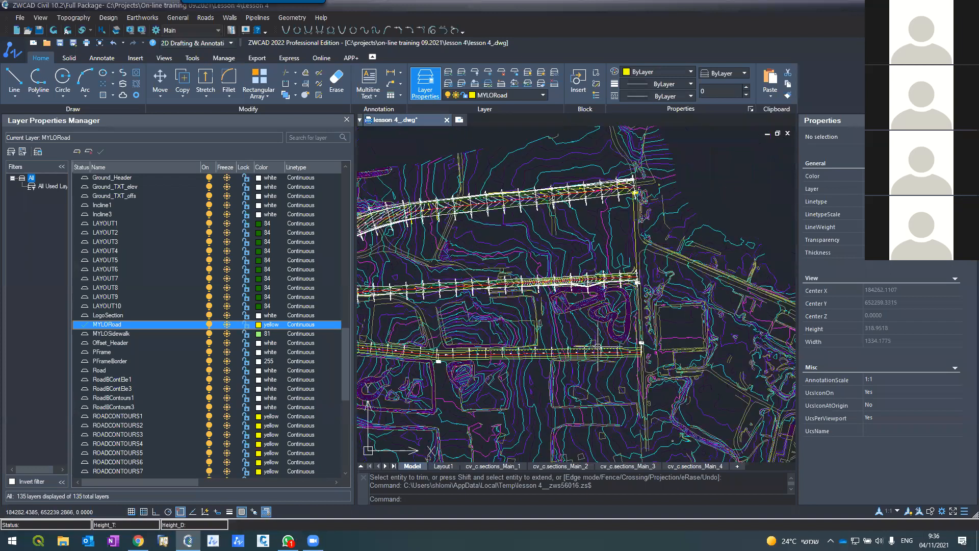
scroll(465, 352, up, 2)
scroll(465, 352, up, 1)
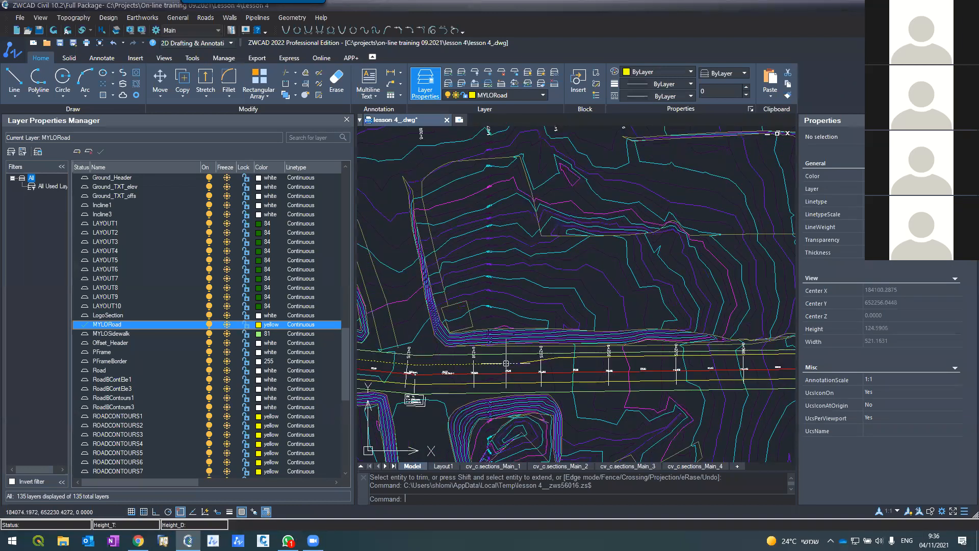
scroll(520, 350, down, 1)
scroll(524, 352, down, 2)
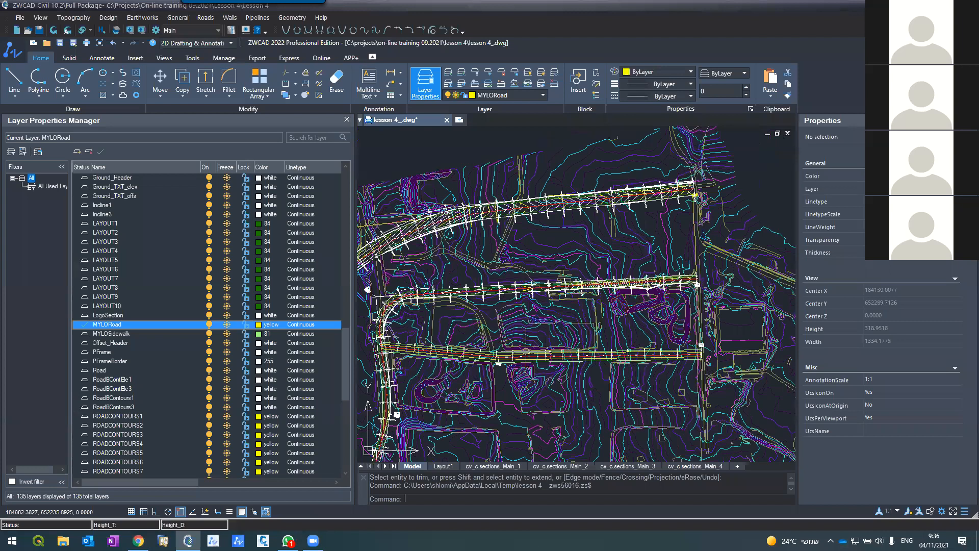
scroll(476, 373, up, 3)
scroll(505, 379, up, 2)
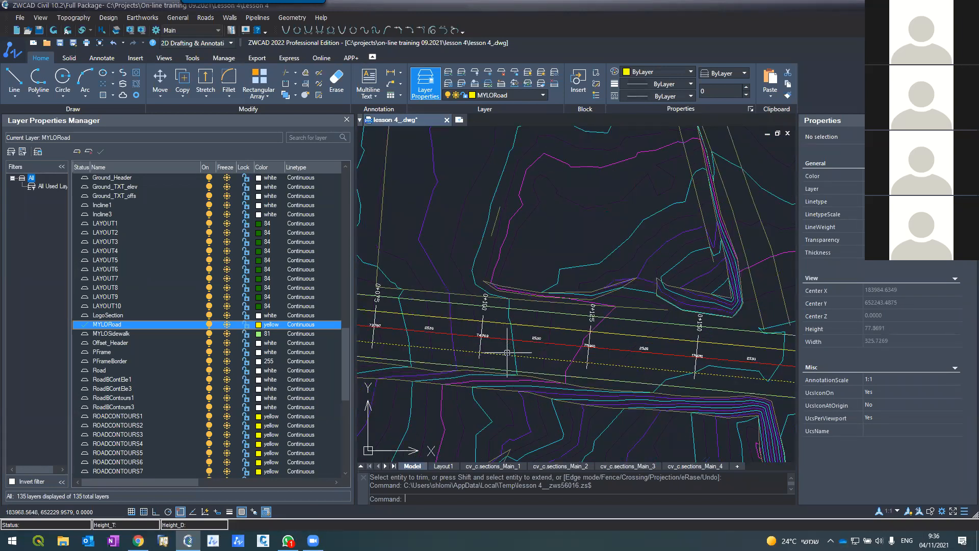
text(offset)
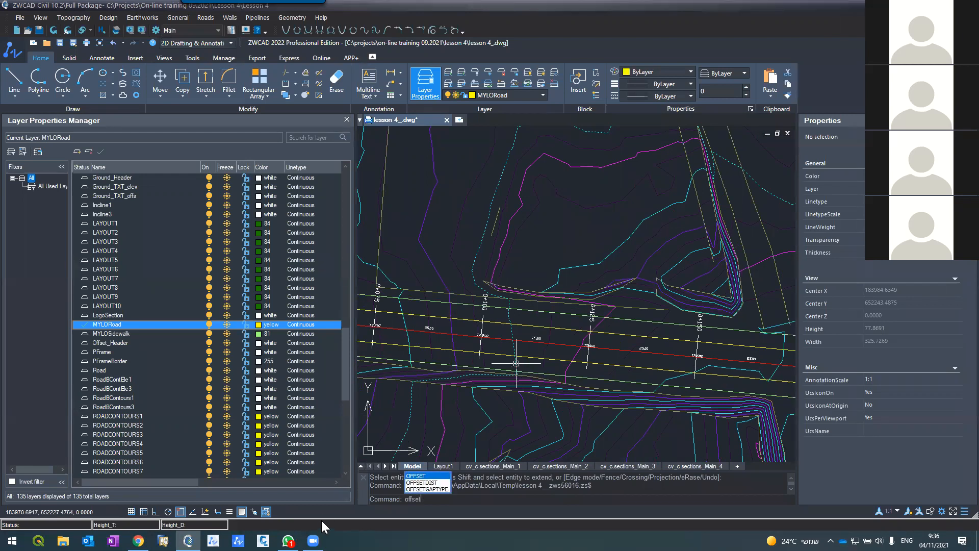
key(Return)
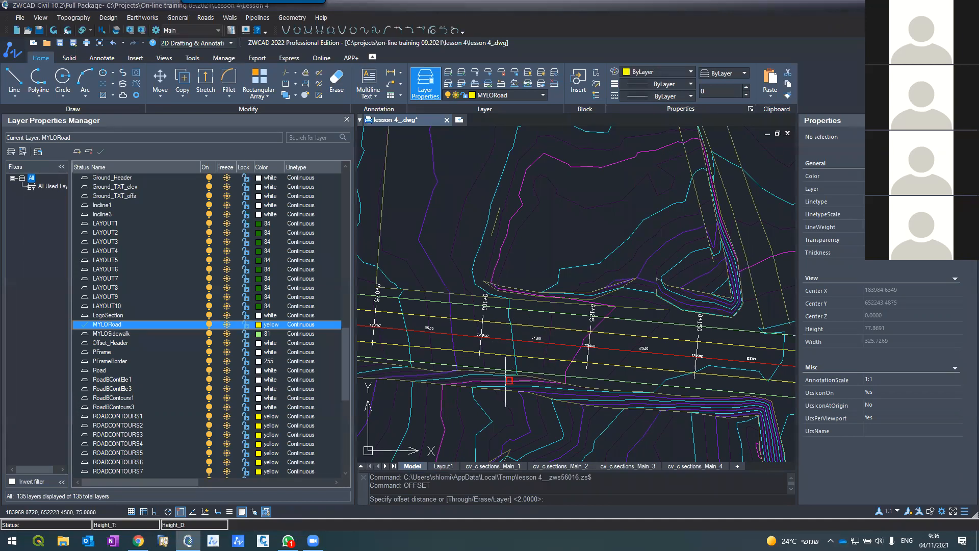
key(Return)
click(530, 360)
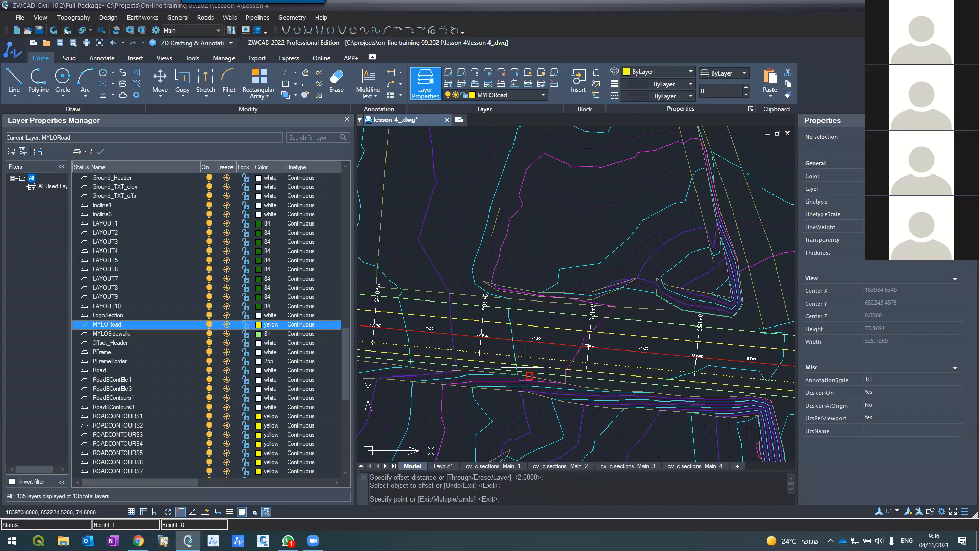
click(528, 368)
key(Return)
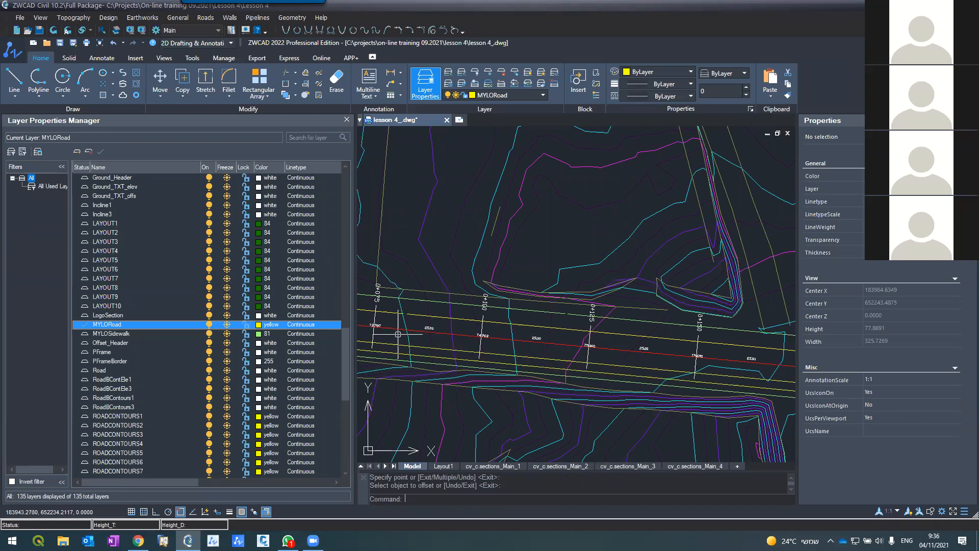
scroll(397, 334, down, 5)
scroll(503, 352, up, 5)
Draw the first closing polyline joining the offset line to the road edge.
text(pl)
key(Return)
scroll(515, 349, up, 3)
click(528, 341)
click(444, 347)
key(Return)
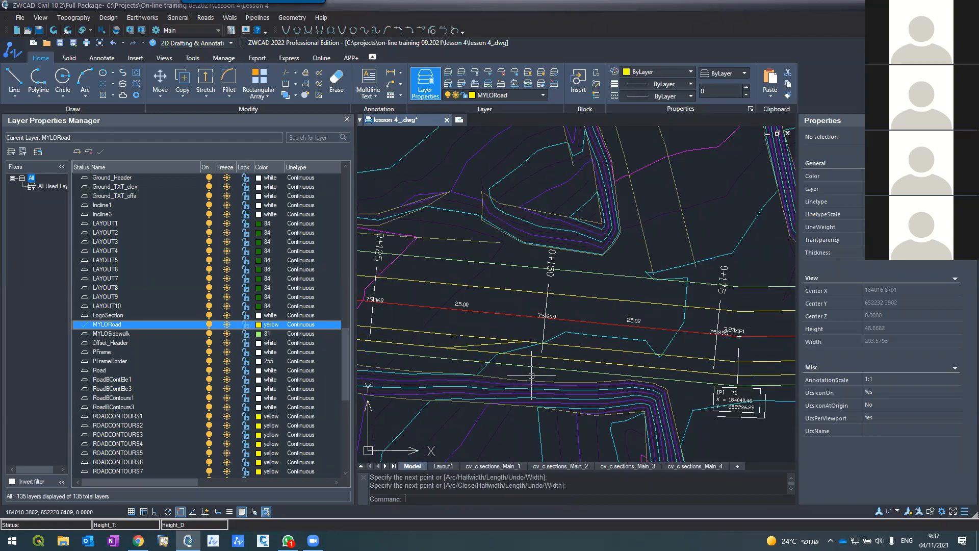
scroll(551, 380, down, 7)
scroll(551, 380, down, 5)
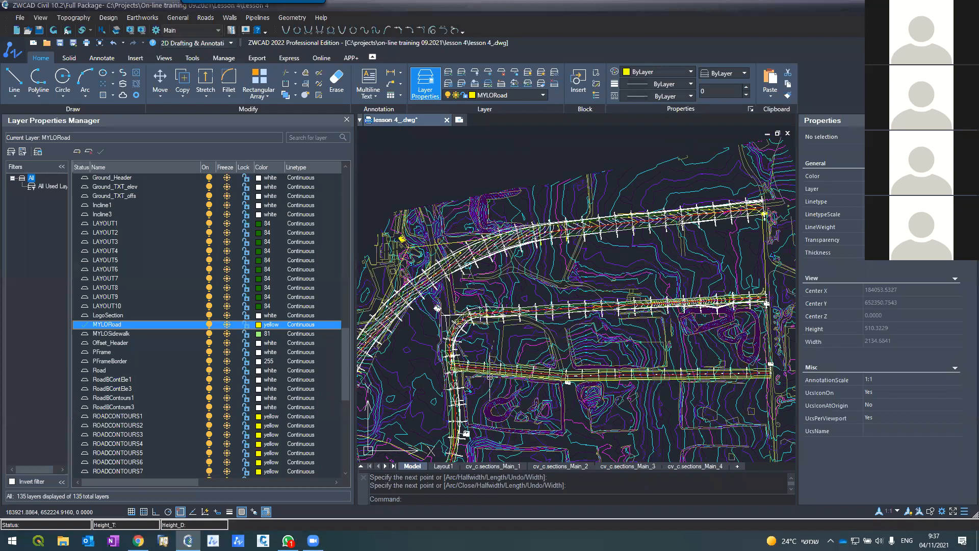
scroll(492, 368, up, 3)
scroll(437, 360, up, 2)
Draw the second closing polyline near stations 0+025–0+050.
key(Return)
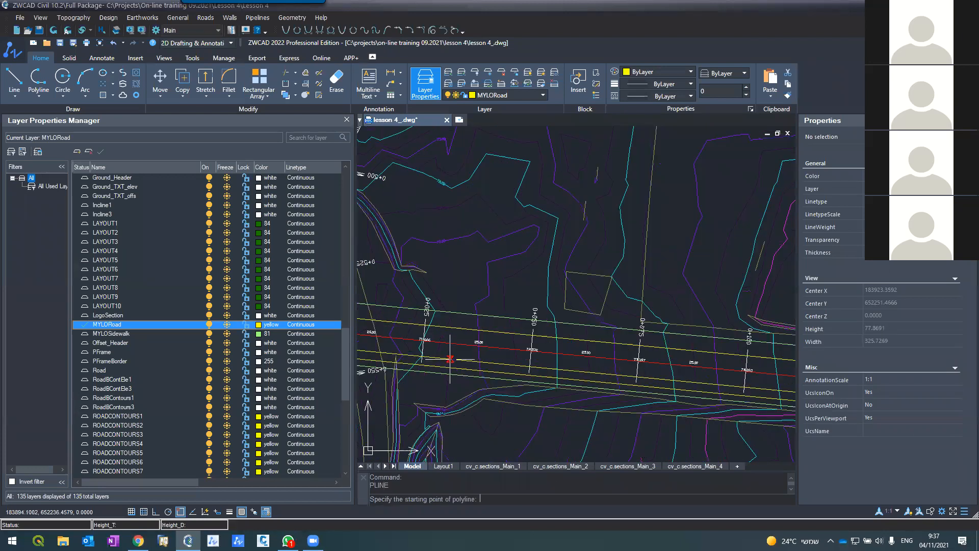
click(454, 359)
key(Return)
key(Return)
scroll(477, 359, up, 10)
click(482, 361)
scroll(587, 417, down, 5)
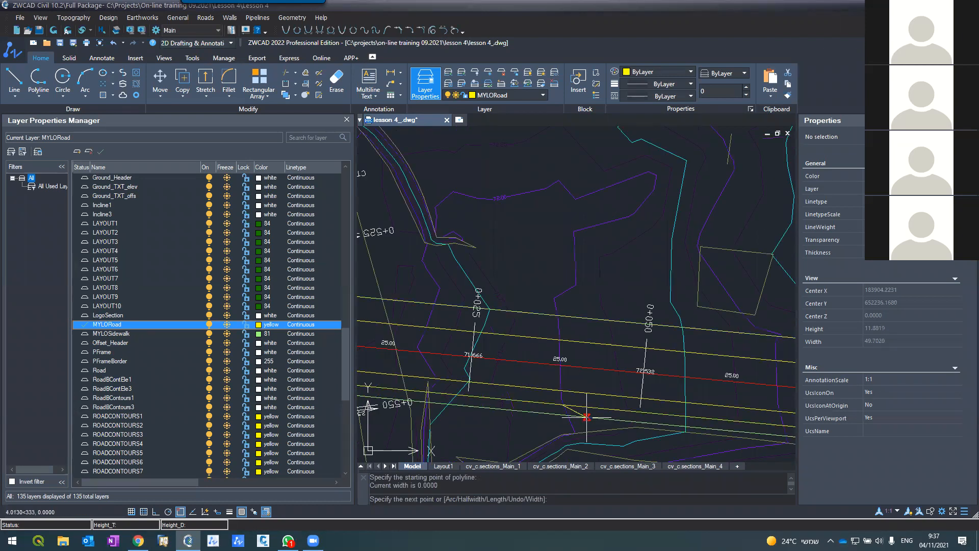
scroll(587, 418, down, 2)
click(504, 394)
Finish the closing line and trim off the yellow road line's left overhang.
key(Return)
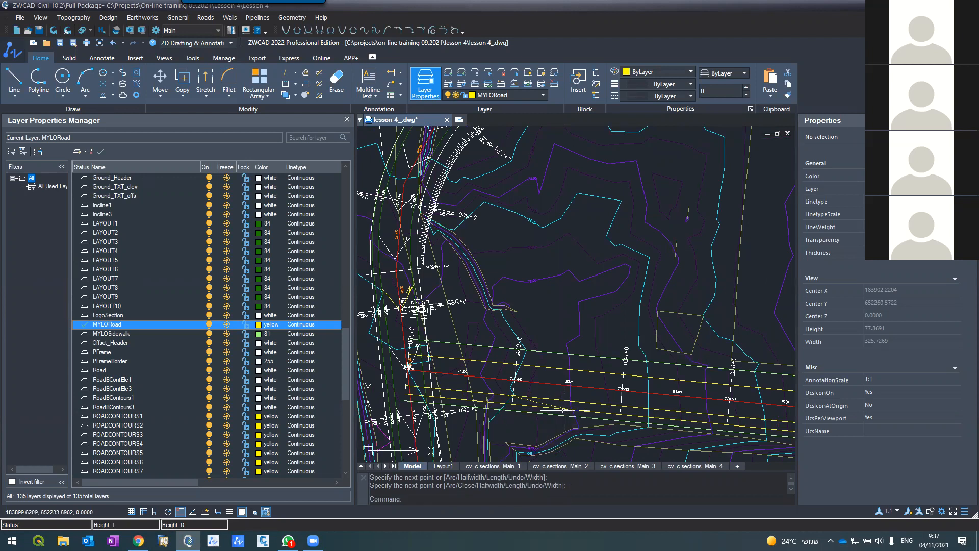
text(trim)
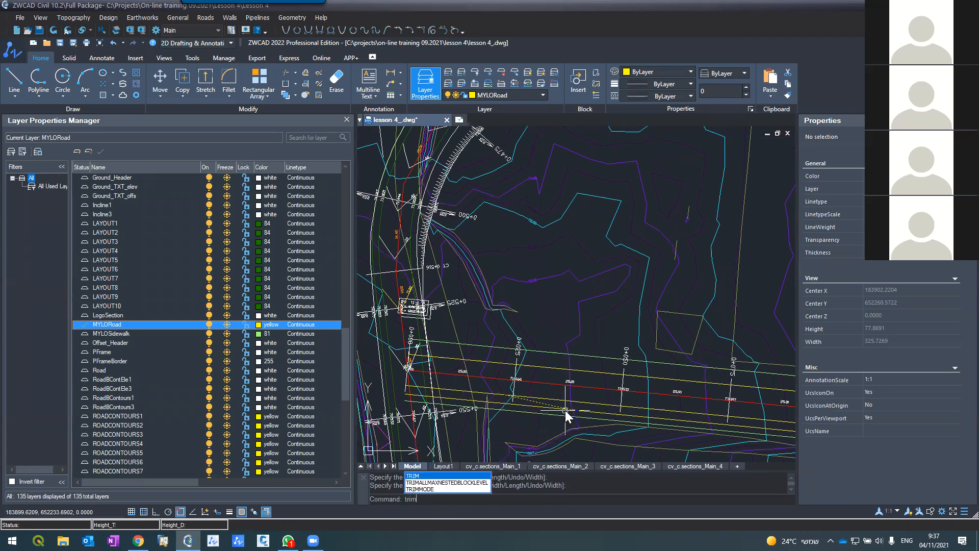
key(Return)
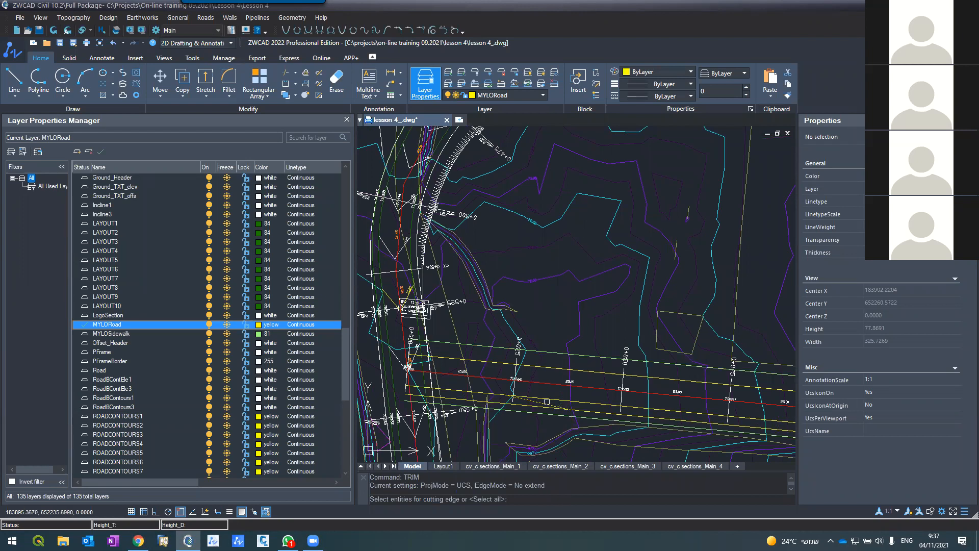
click(541, 402)
scroll(661, 422, down, 6)
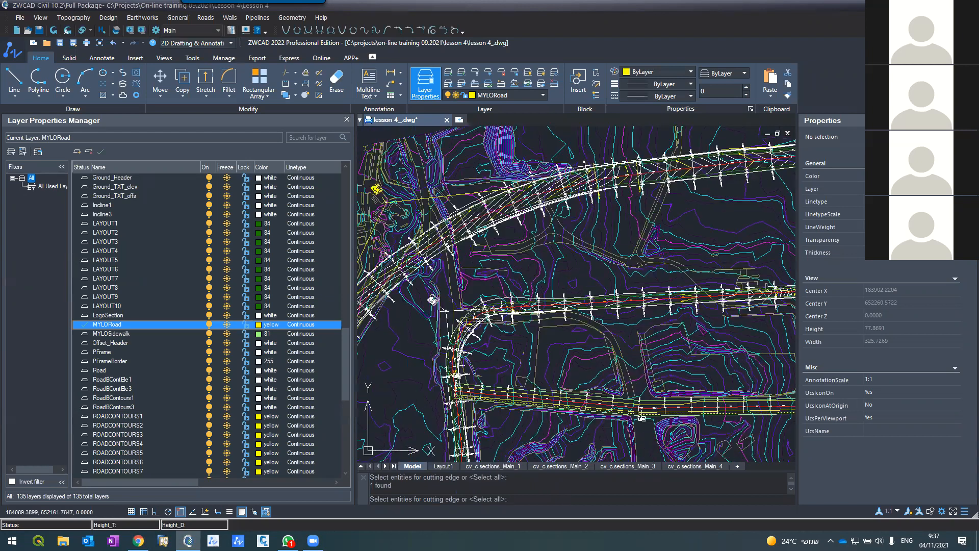
scroll(661, 422, up, 4)
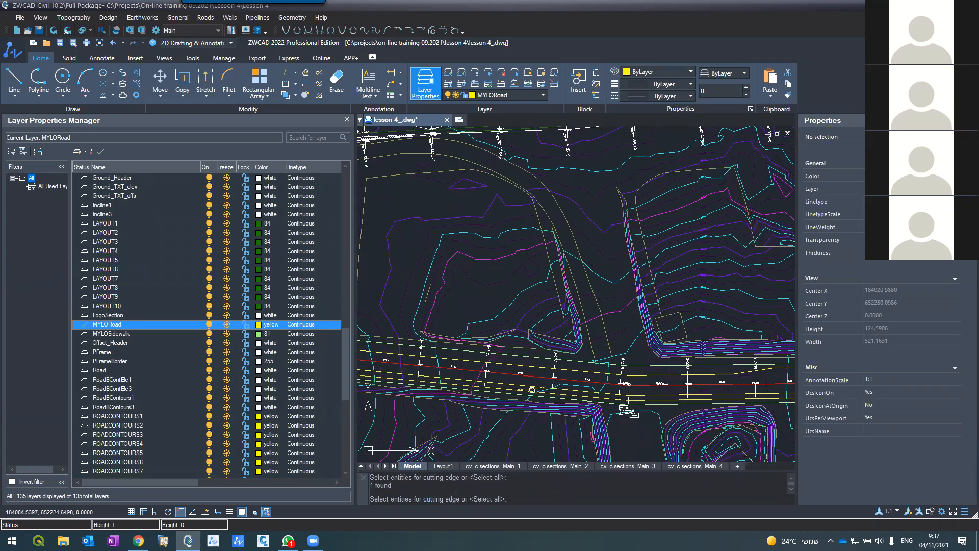
key(Return)
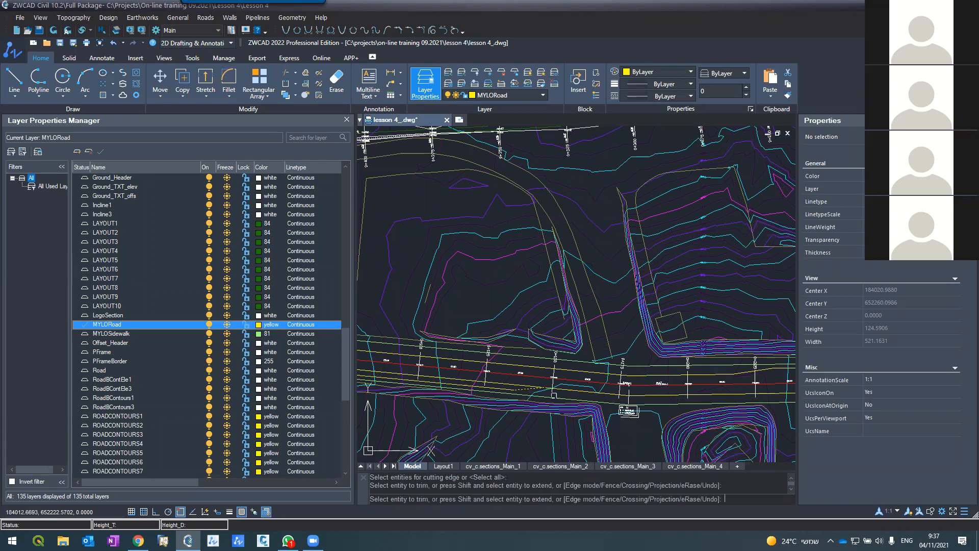
click(534, 387)
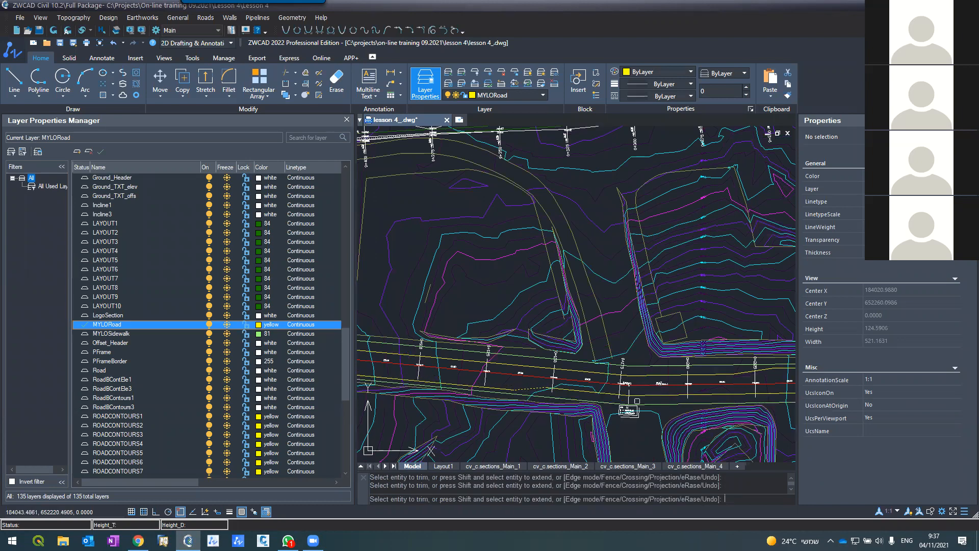
scroll(646, 402, down, 1)
scroll(646, 402, down, 3)
scroll(407, 352, up, 3)
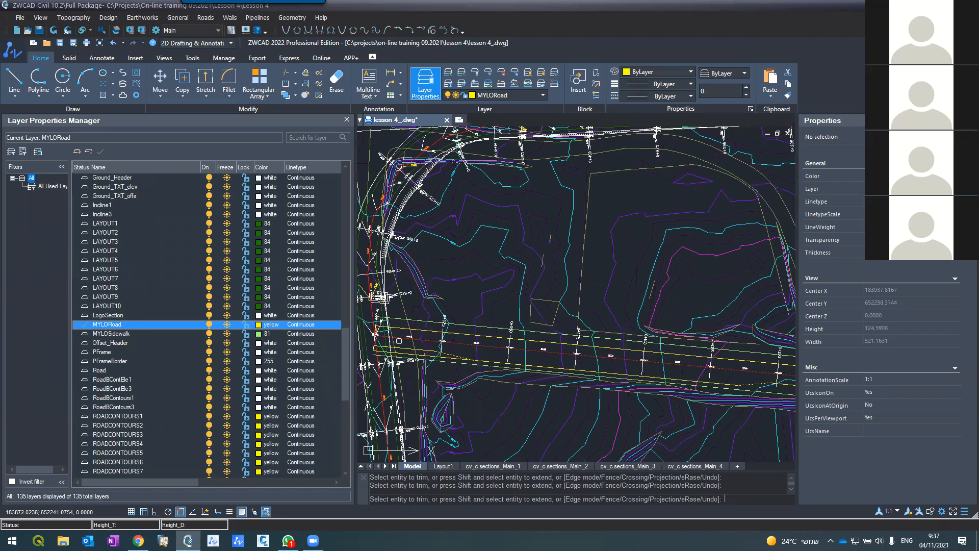
key(Return)
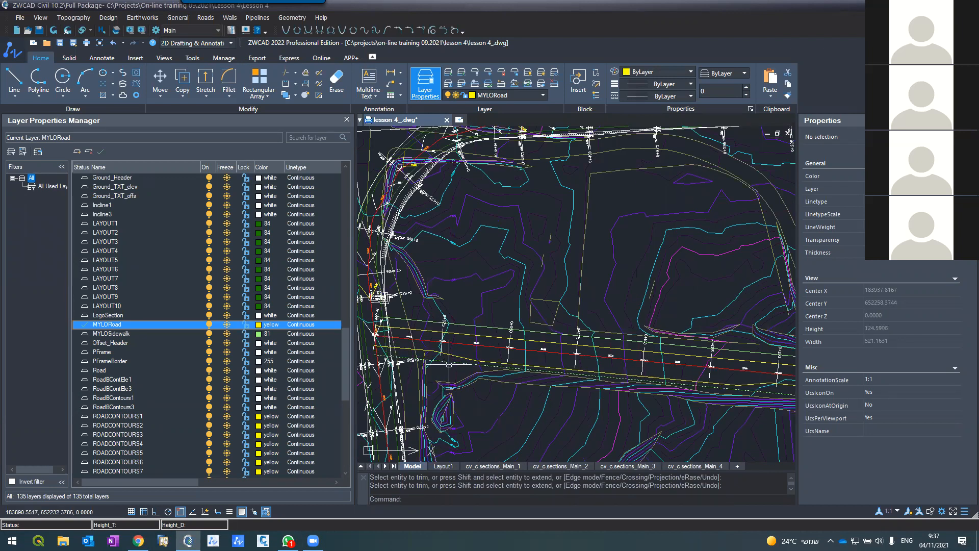
Save the lesson 4 drawing and close the Layer Properties Manager.
scroll(430, 347, down, 2)
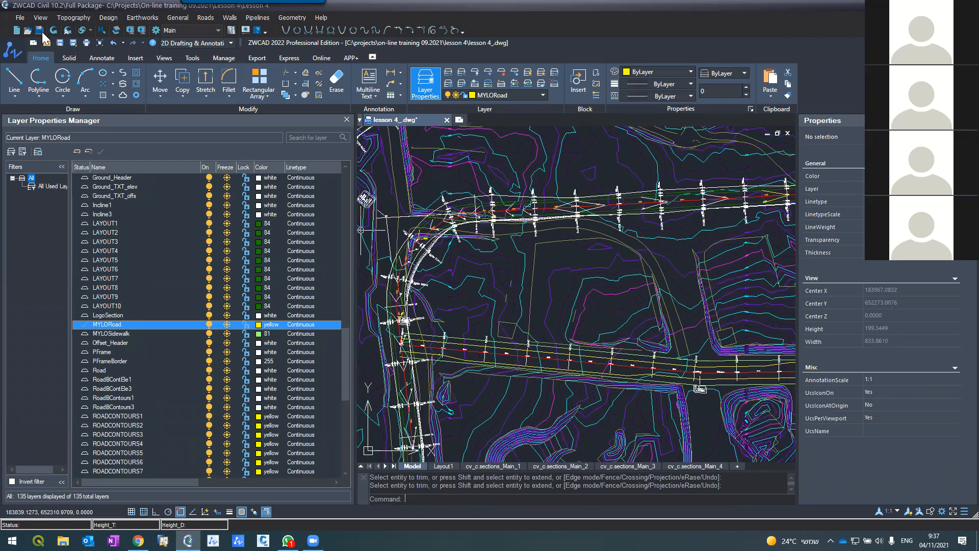
key(ctrl+s)
click(347, 118)
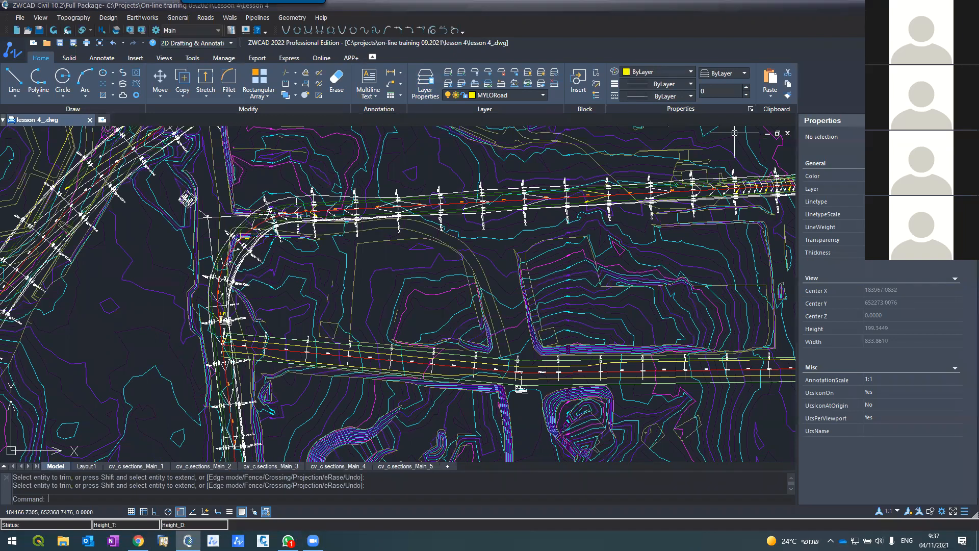
Hide the Properties palette and regenerate the drawing display.
key(ctrl+1)
scroll(623, 396, up, 4)
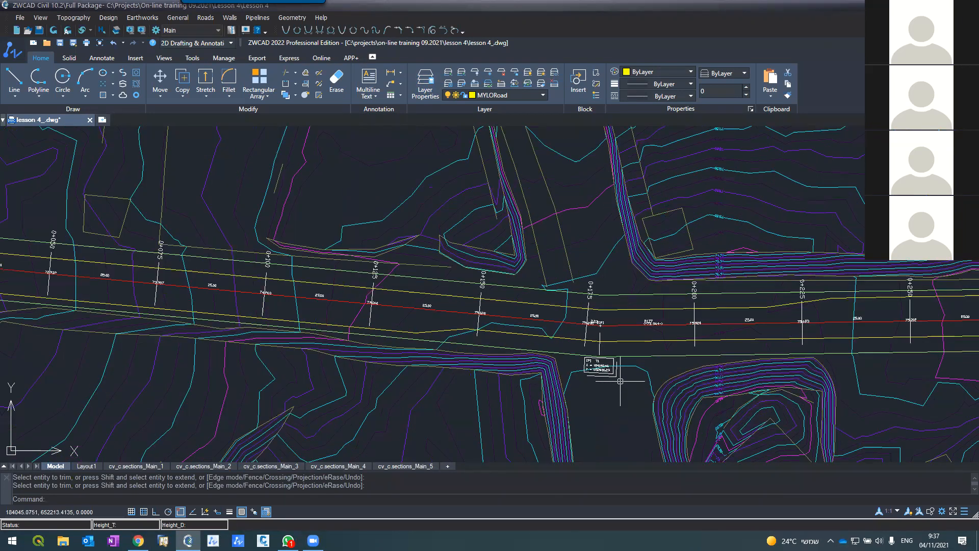
scroll(628, 386, down, 2)
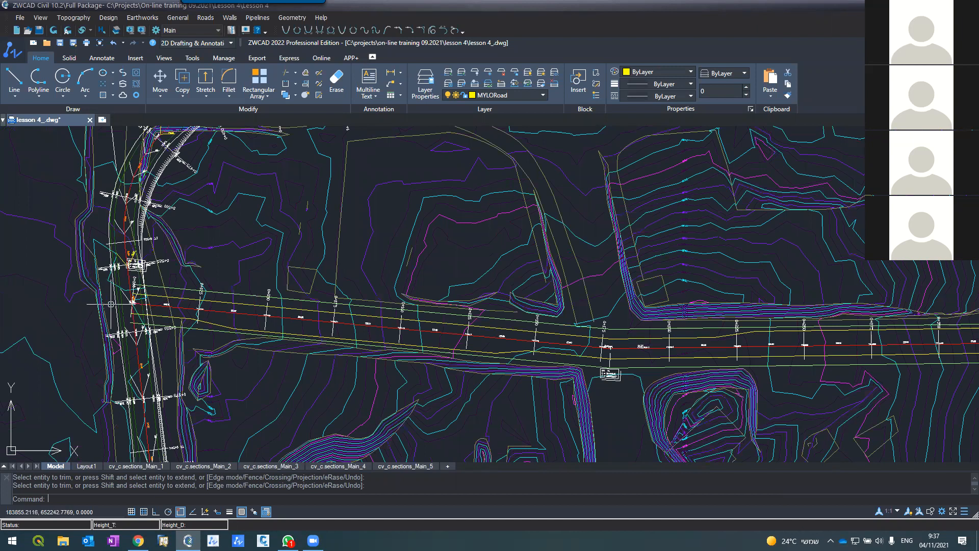
scroll(125, 303, up, 2)
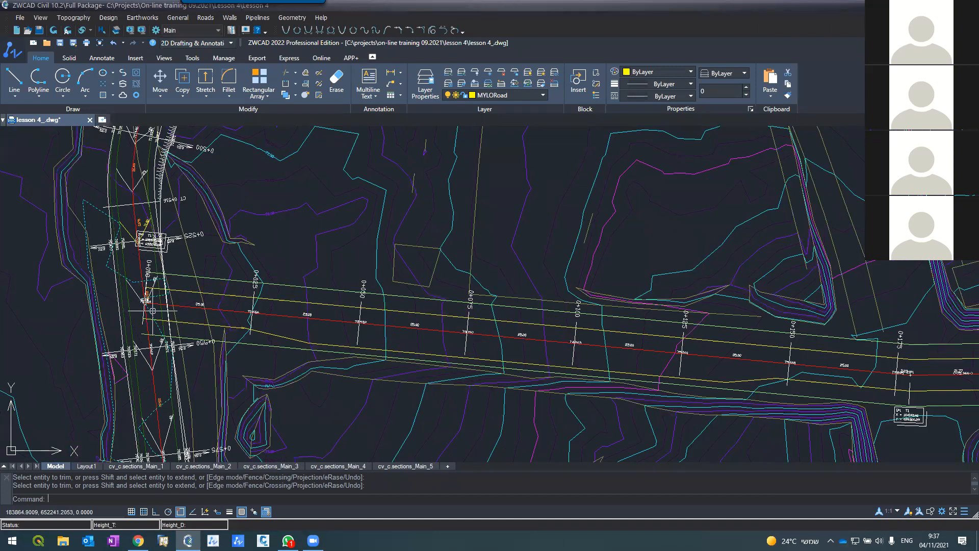
scroll(252, 329, up, 6)
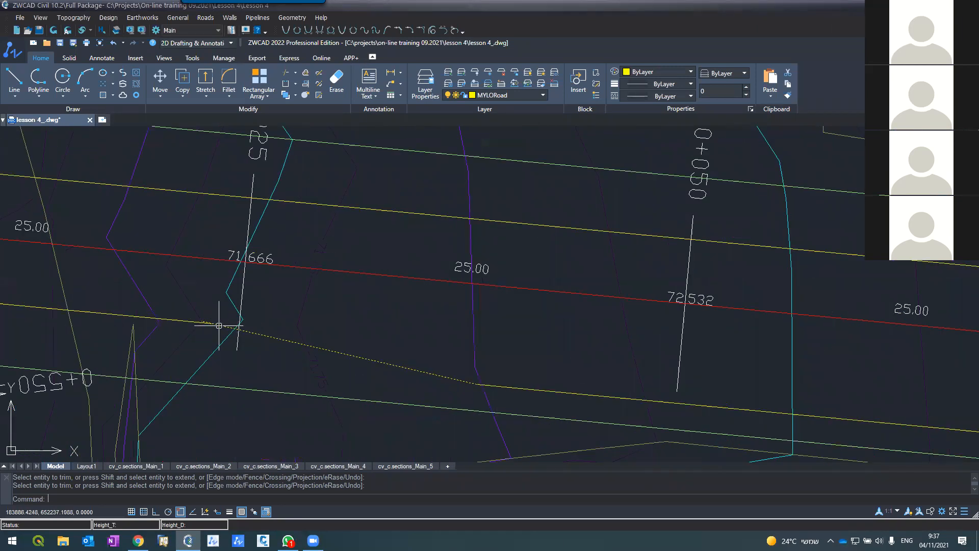
scroll(206, 325, up, 6)
text(tr)
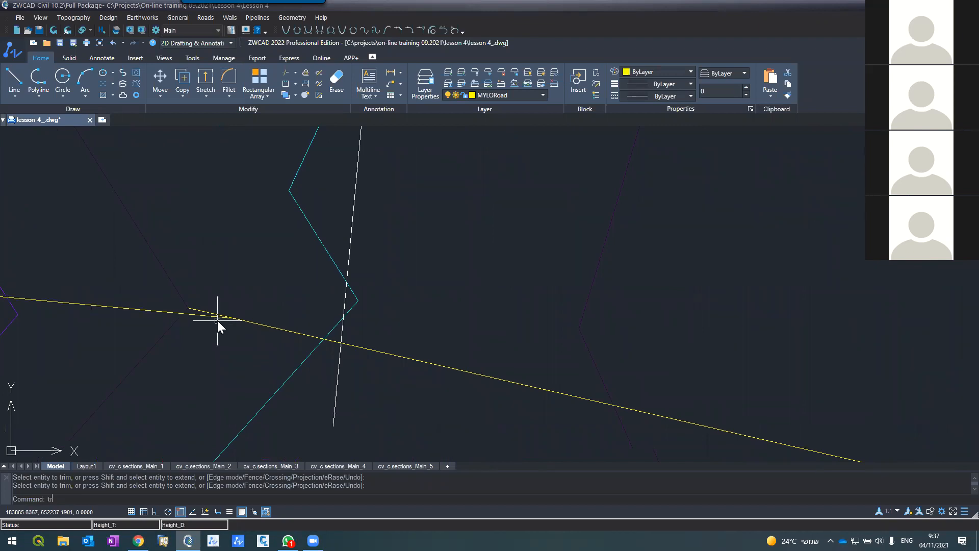
key(BackSpace)
key(BackSpace)
key(BackSpace)
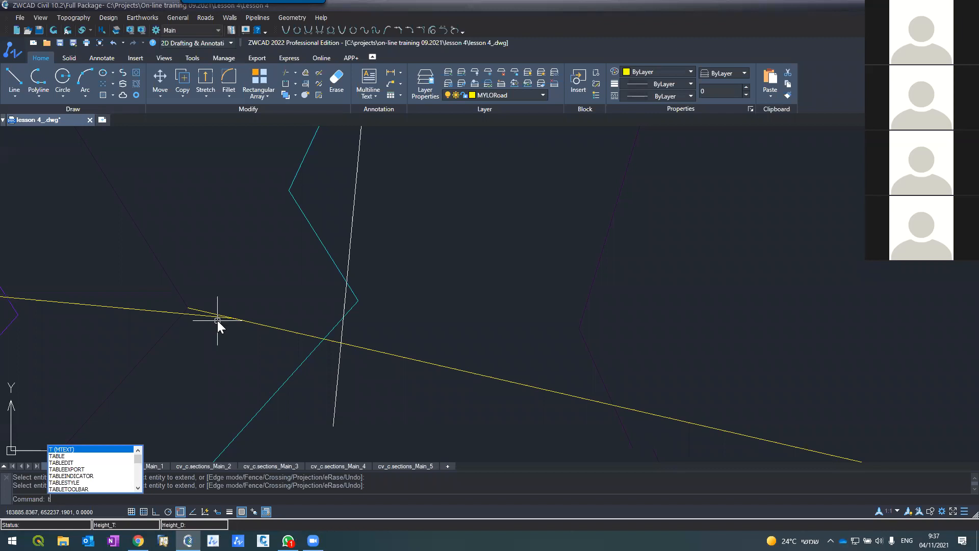
key(Return)
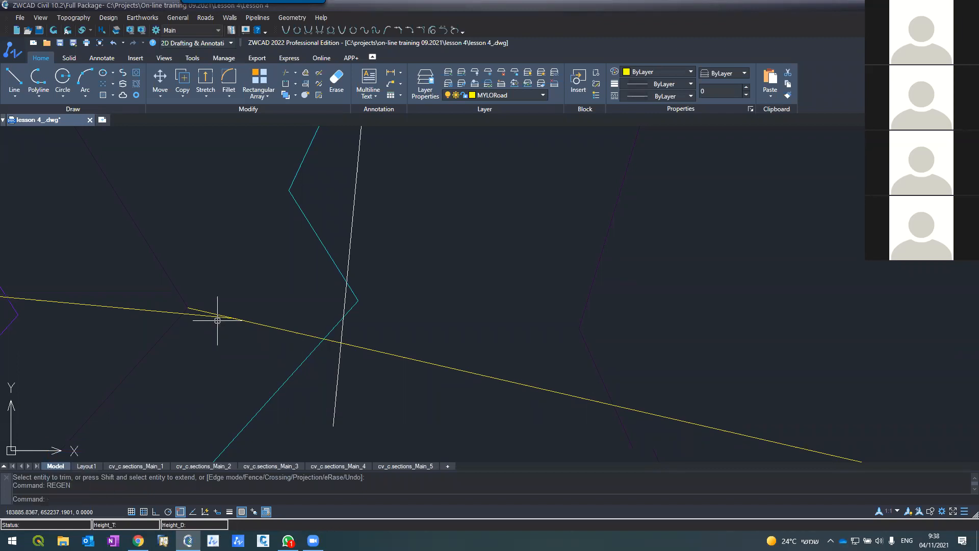
Trim the yellow edge's overshoot at the first station line, then select the yellow line.
text(trim)
key(Return)
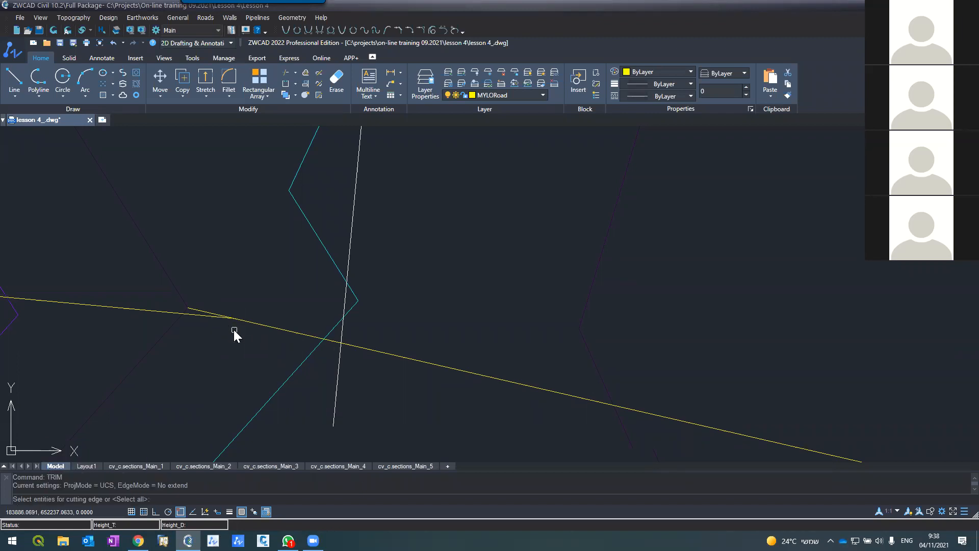
key(Return)
click(199, 312)
key(Return)
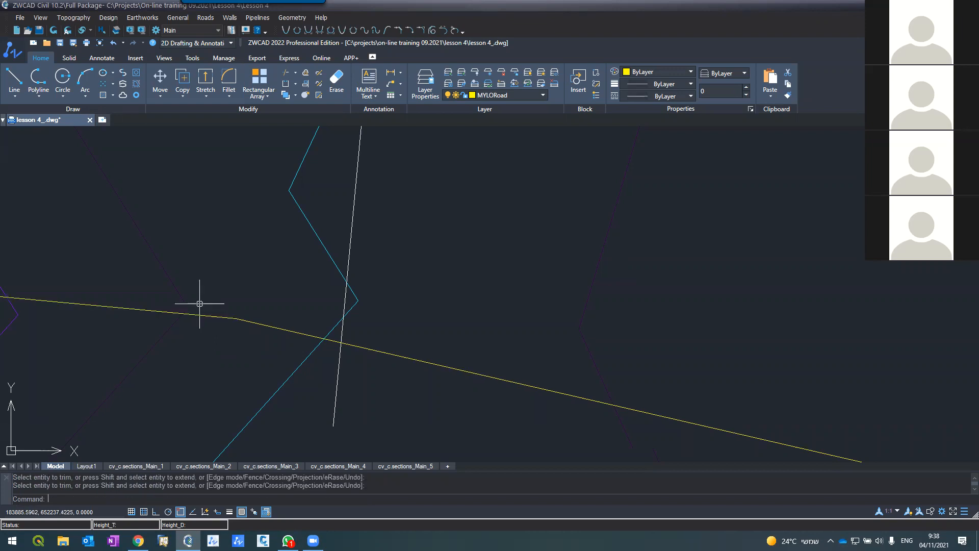
click(239, 320)
scroll(200, 292, down, 3)
scroll(200, 292, down, 1)
scroll(429, 351, up, 1)
scroll(360, 322, down, 3)
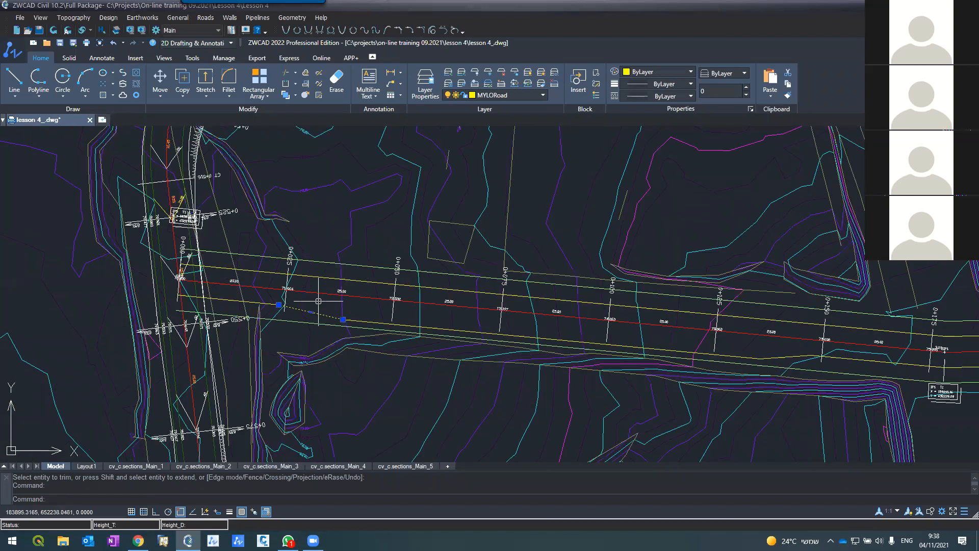
click(418, 302)
scroll(346, 277, down, 4)
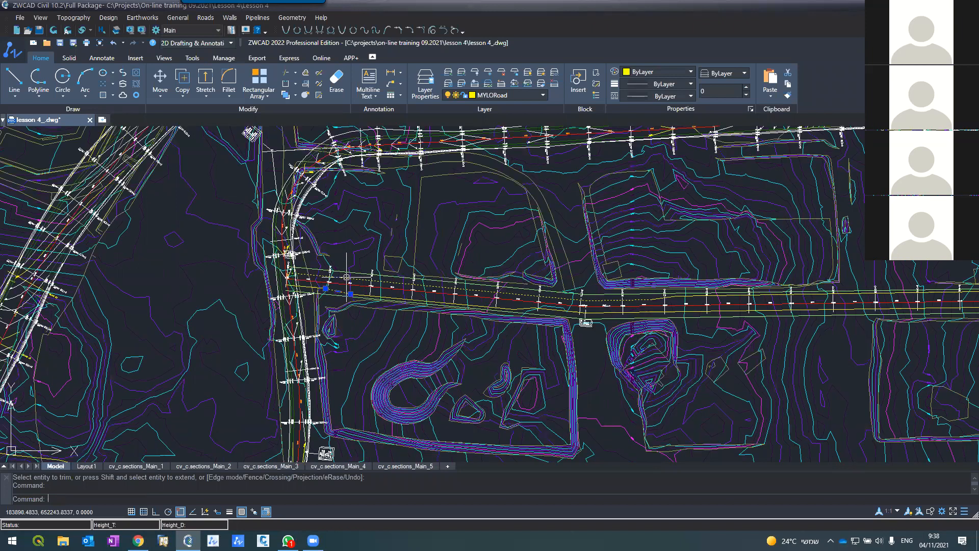
scroll(451, 328, up, 4)
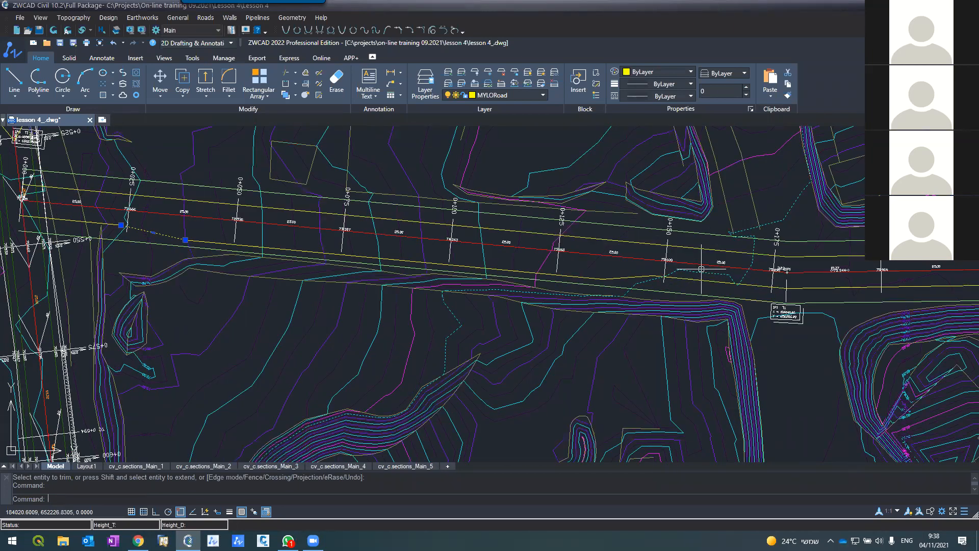
scroll(701, 269, down, 2)
scroll(807, 260, up, 3)
scroll(791, 186, down, 3)
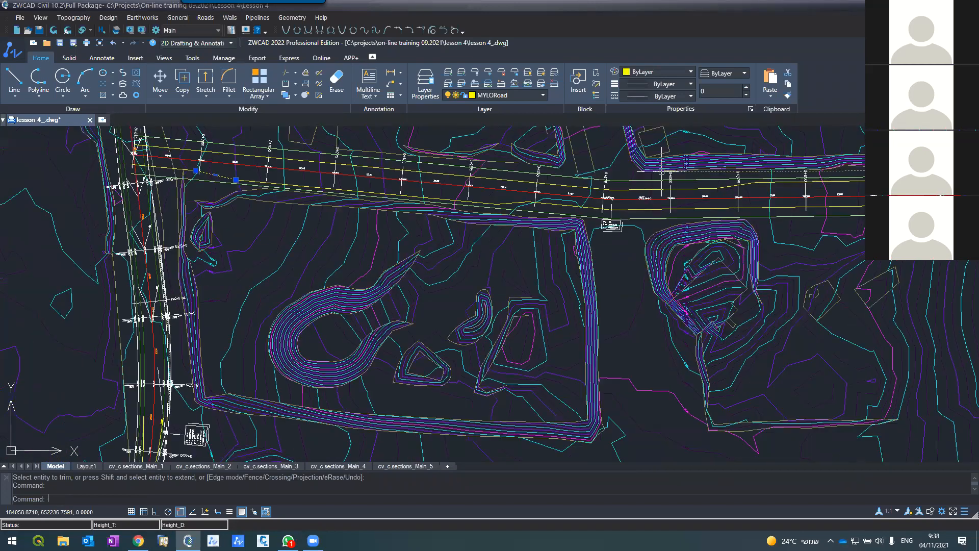
scroll(661, 172, down, 2)
scroll(662, 172, down, 2)
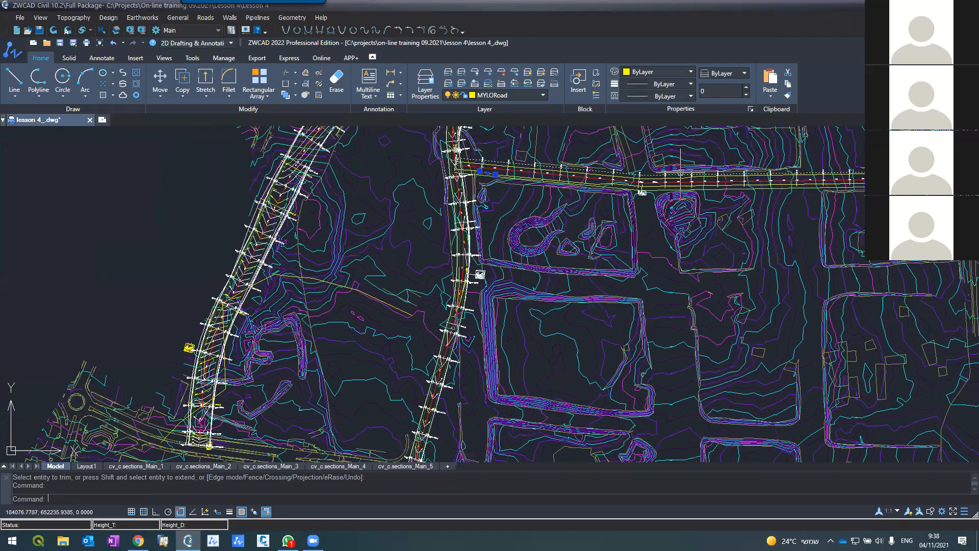
scroll(240, 186, up, 5)
key(Escape)
key(Escape)
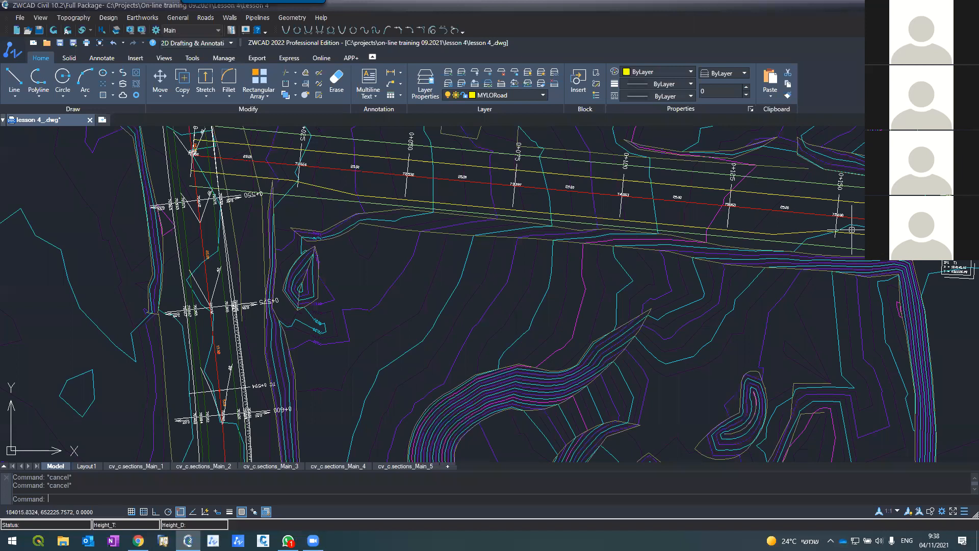
scroll(619, 195, down, 2)
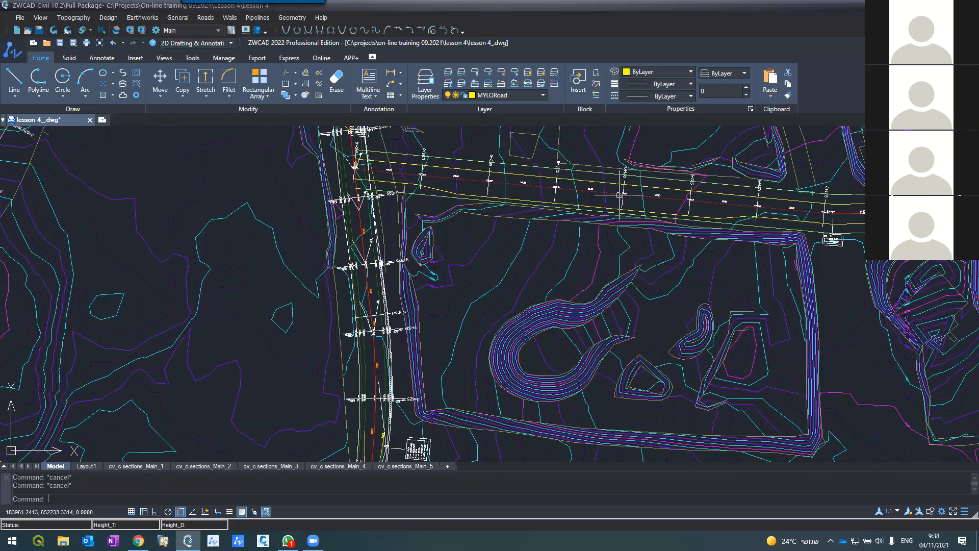
scroll(620, 195, down, 1)
scroll(634, 200, up, 6)
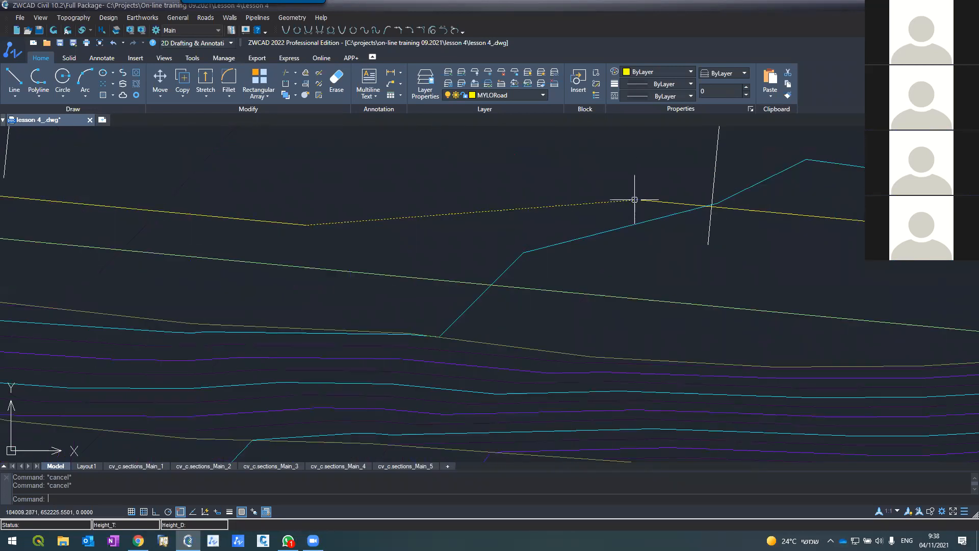
scroll(402, 188, down, 5)
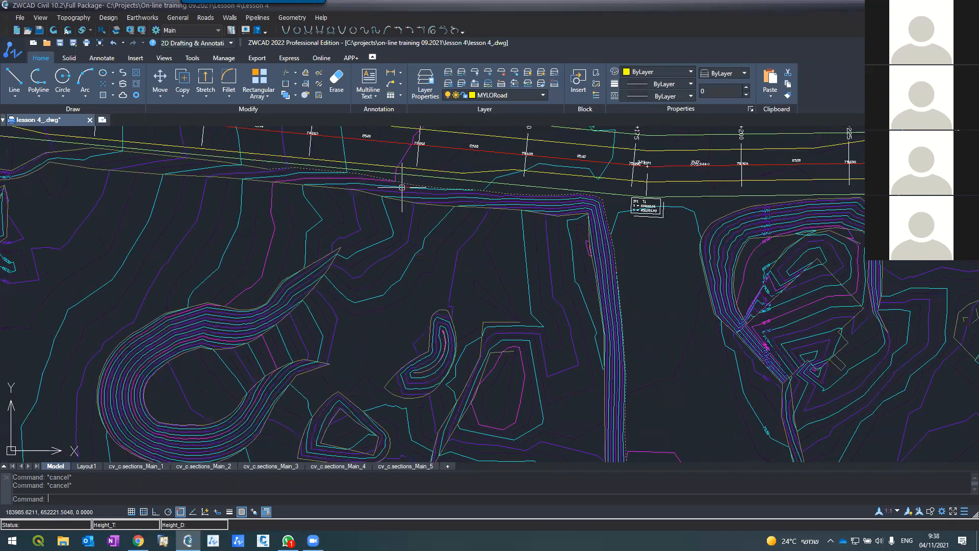
scroll(826, 148, up, 5)
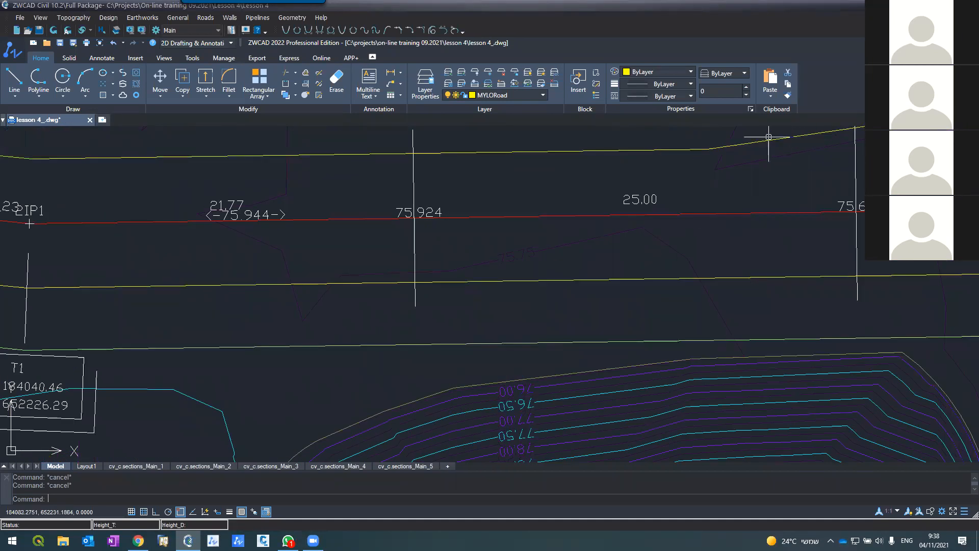
scroll(635, 153, down, 5)
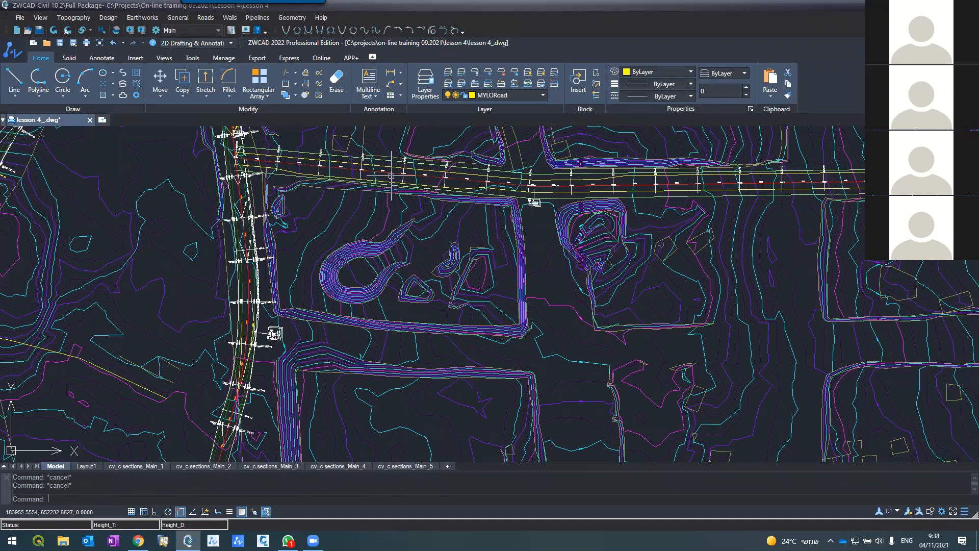
Start the road Extract function and double-click the section marker to edit typical section 1.
click(206, 18)
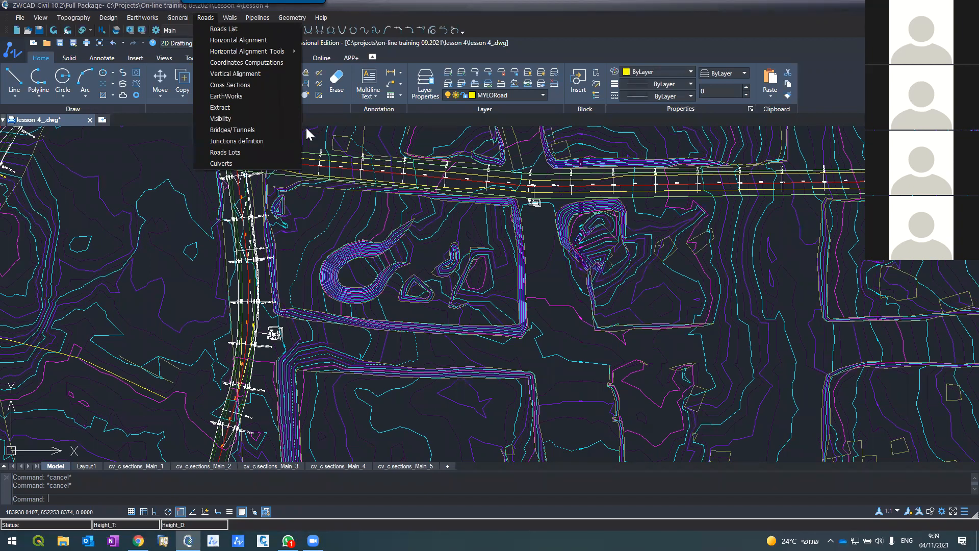
click(234, 105)
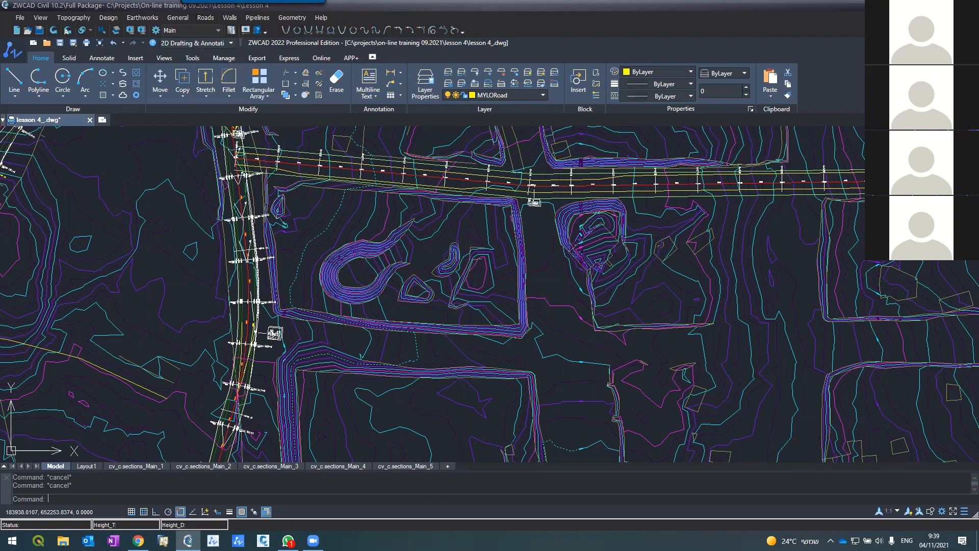
double_click(397, 361)
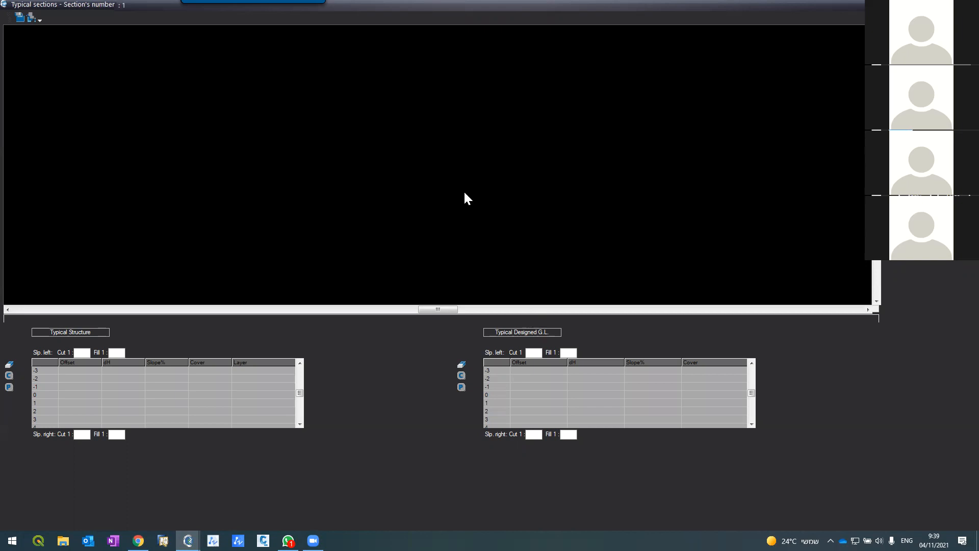
key(Escape)
scroll(442, 204, up, 5)
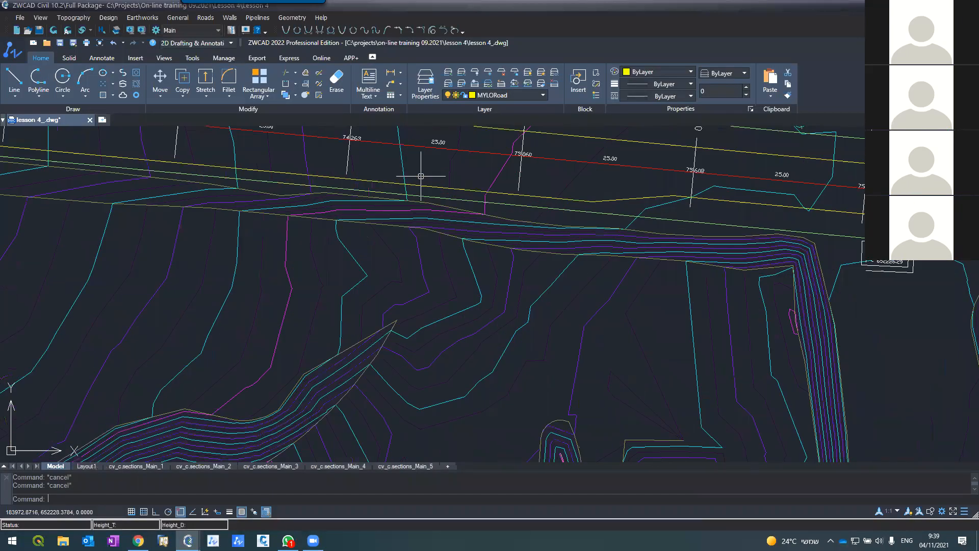
scroll(440, 223, down, 2)
scroll(447, 183, up, 2)
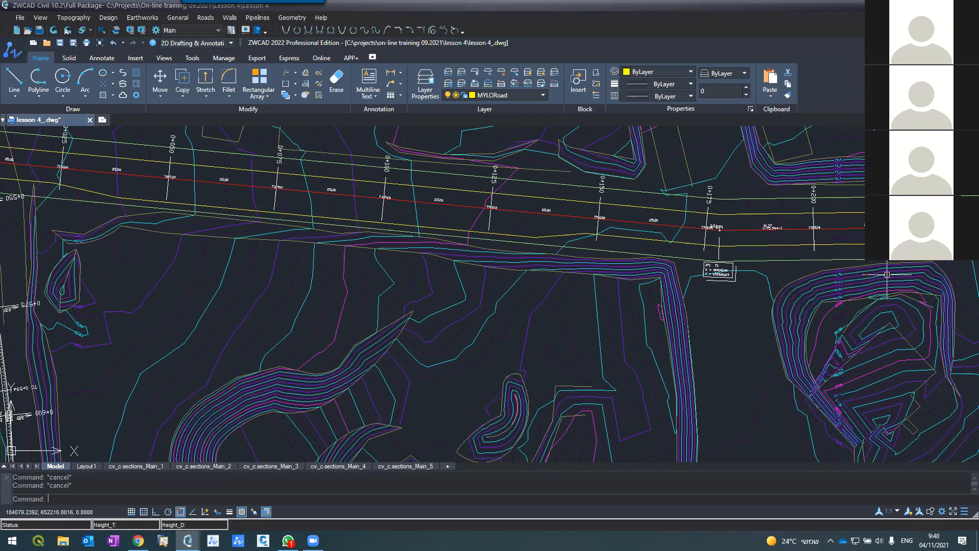
scroll(587, 266, down, 2)
scroll(484, 383, up, 4)
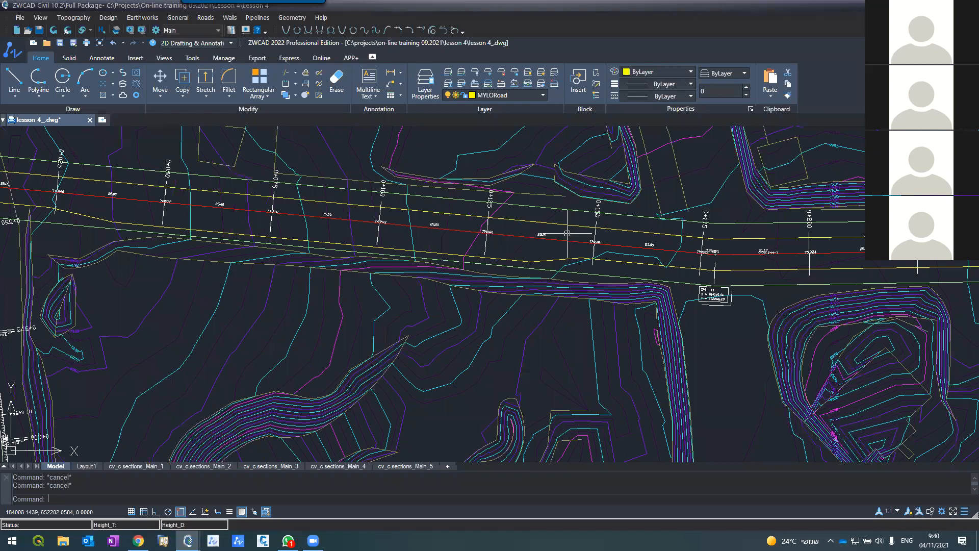
mouse_move(188, 541)
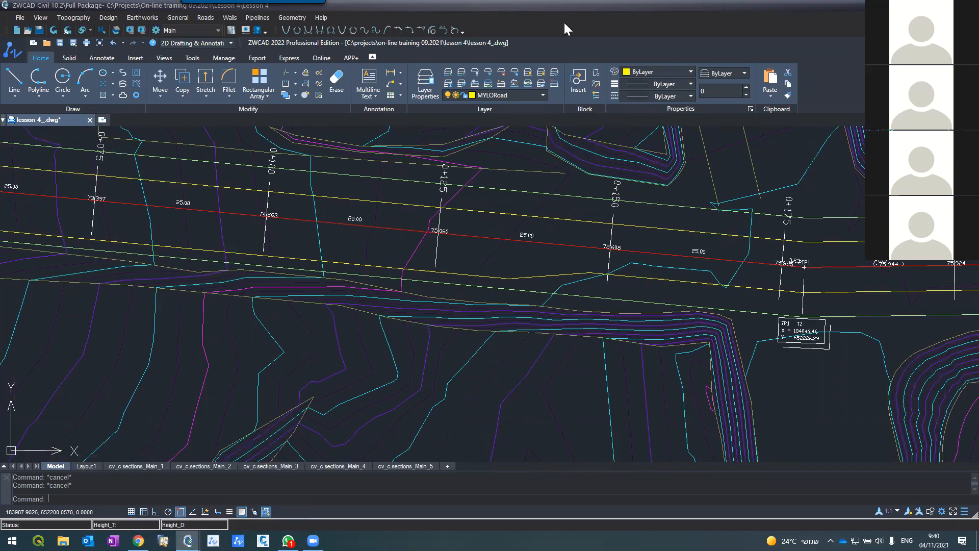
click(920, 5)
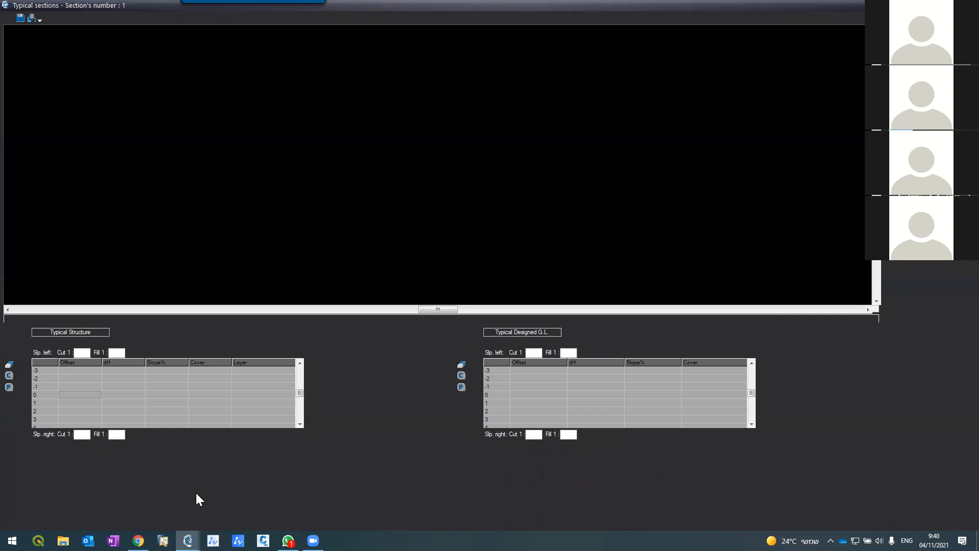
Enter Offset 0 and dH 0 in Typical Structure row 0, then return to the road plan.
text(0)
key(Tab)
text(0)
key(Tab)
key(Down)
key(Left)
key(Left)
key(Escape)
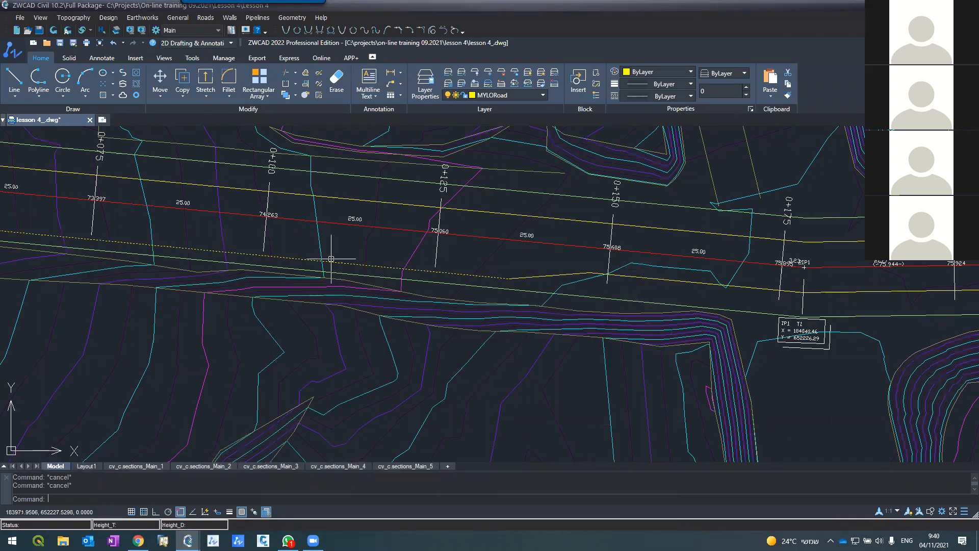
click(568, 274)
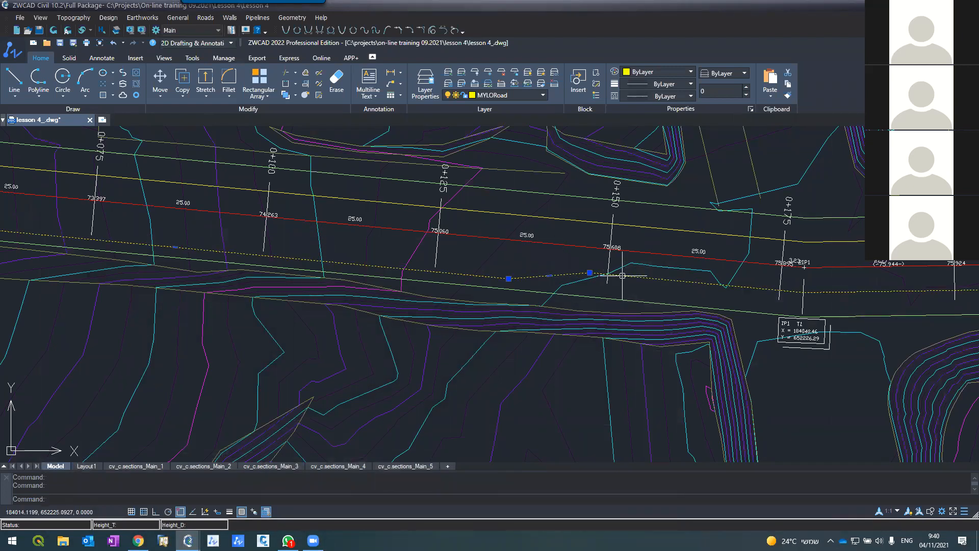
key(Escape)
key(Escape)
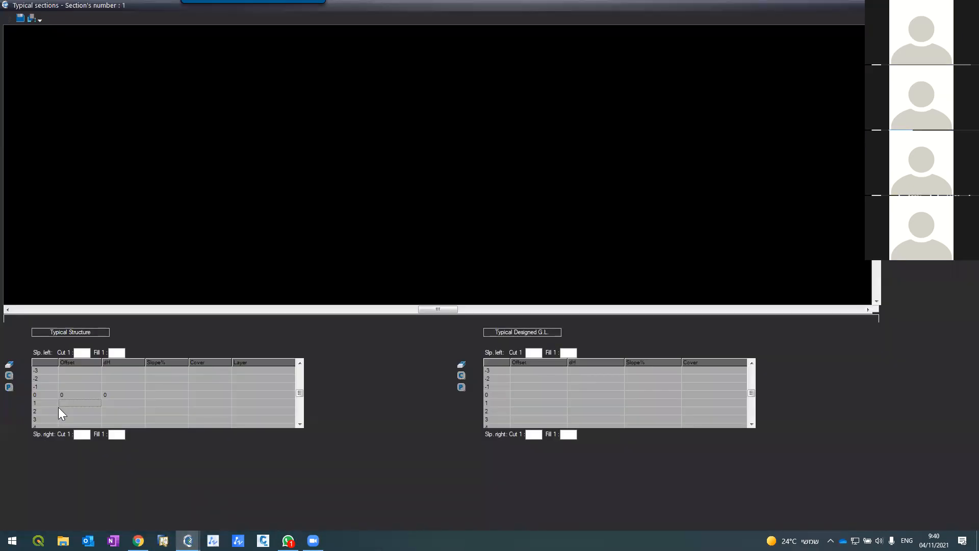
Set row 1 of the typical structure to offset 3.65 and slope -2.5%.
key(BackSpace)
key(BackSpace)
key(BackSpace)
text(2)
key(Tab)
key(Up)
key(Right)
text(-2.5)
key(Return)
Choose 1-Asphalt as the cover for row 1.
click(216, 402)
click(226, 403)
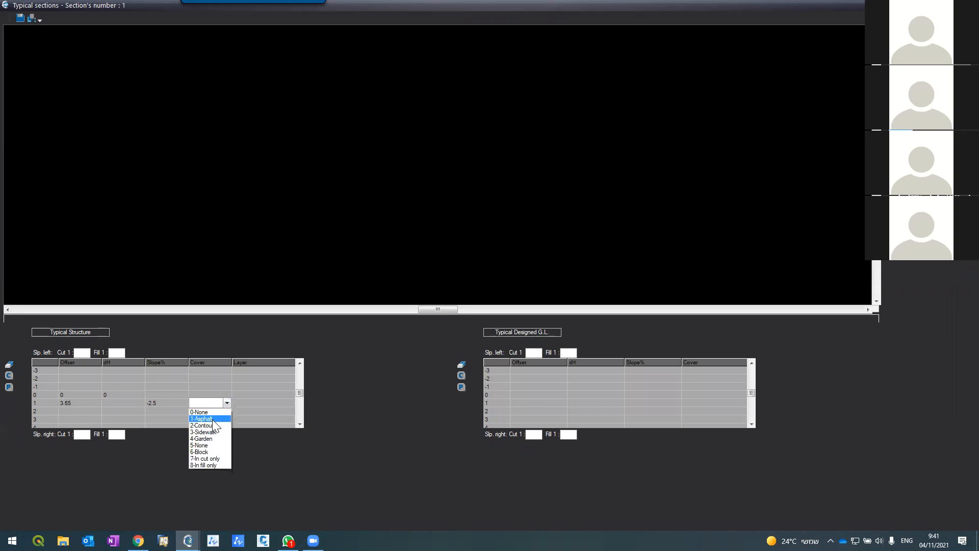
click(214, 418)
Put row 1 on layer MYLORoad and close the typical sections editor.
click(262, 403)
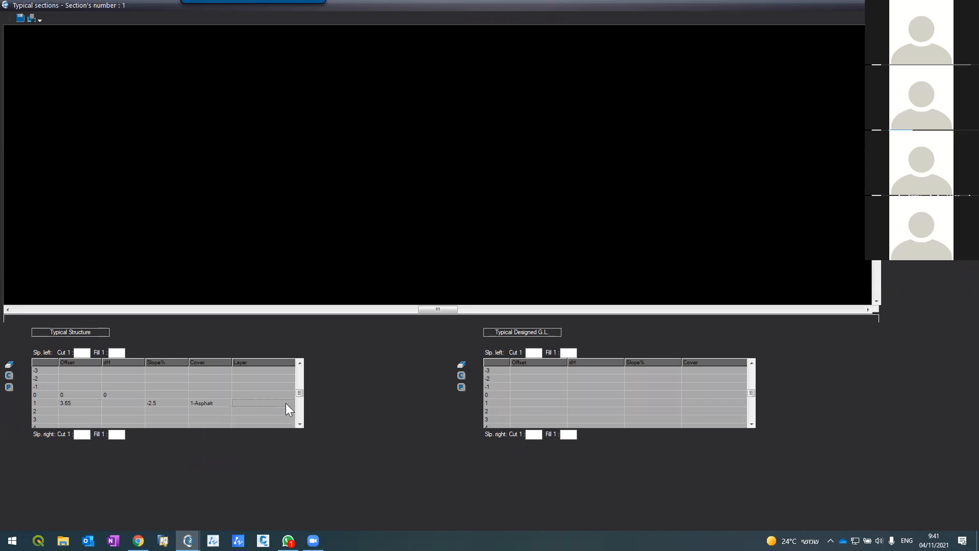
click(272, 403)
click(273, 403)
click(289, 403)
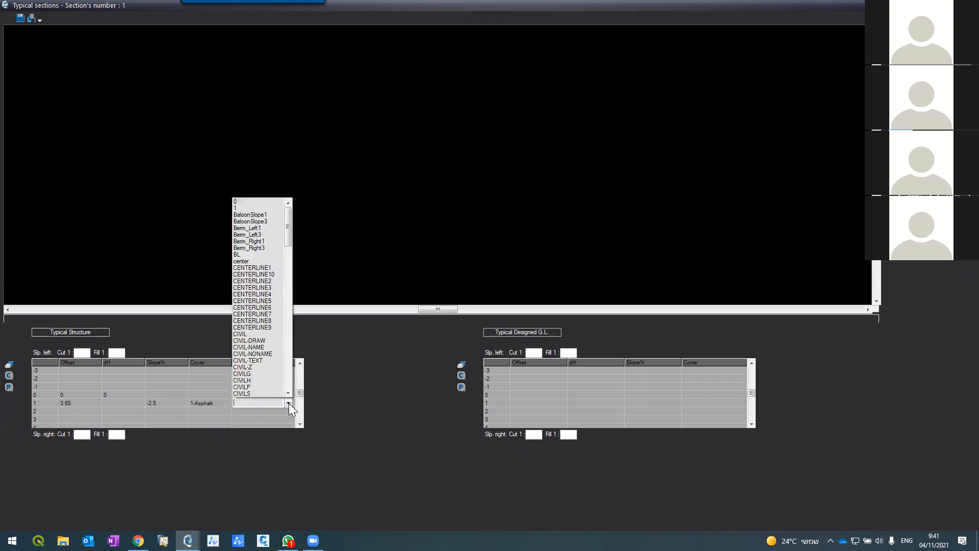
scroll(272, 300, down, 20)
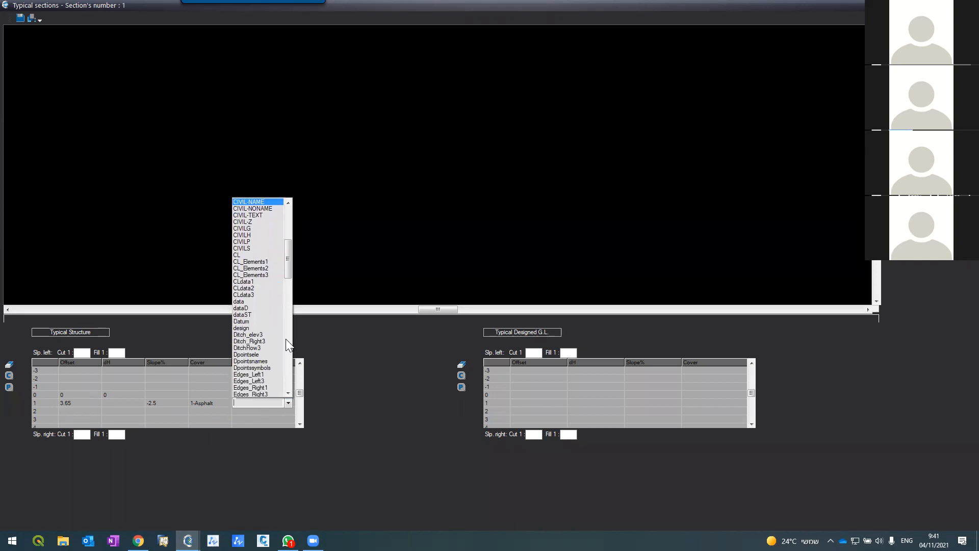
scroll(285, 341, down, 20)
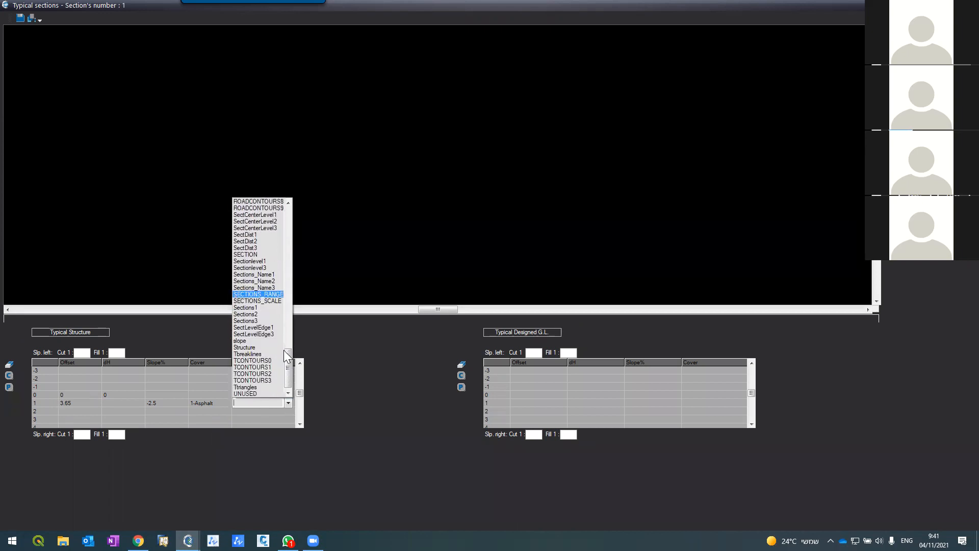
scroll(268, 304, up, 4)
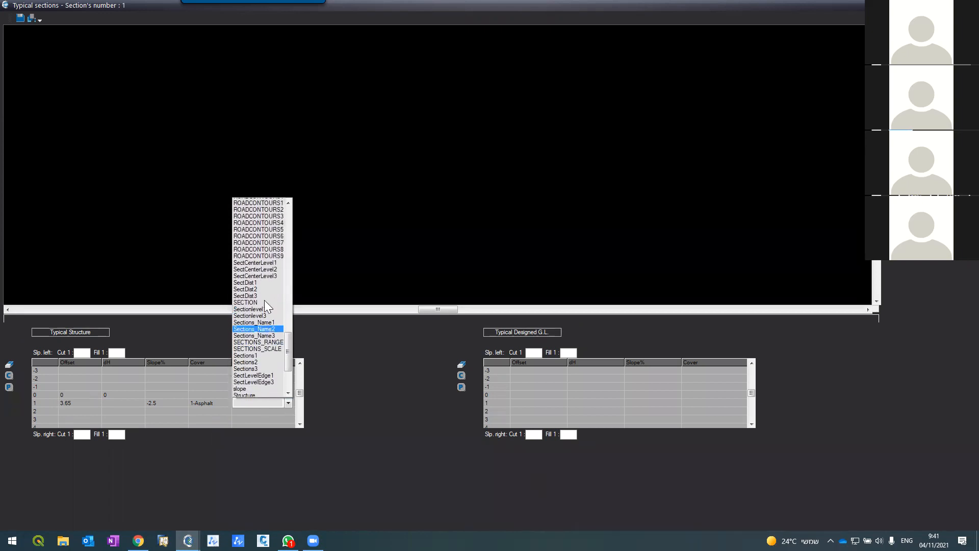
scroll(265, 304, up, 8)
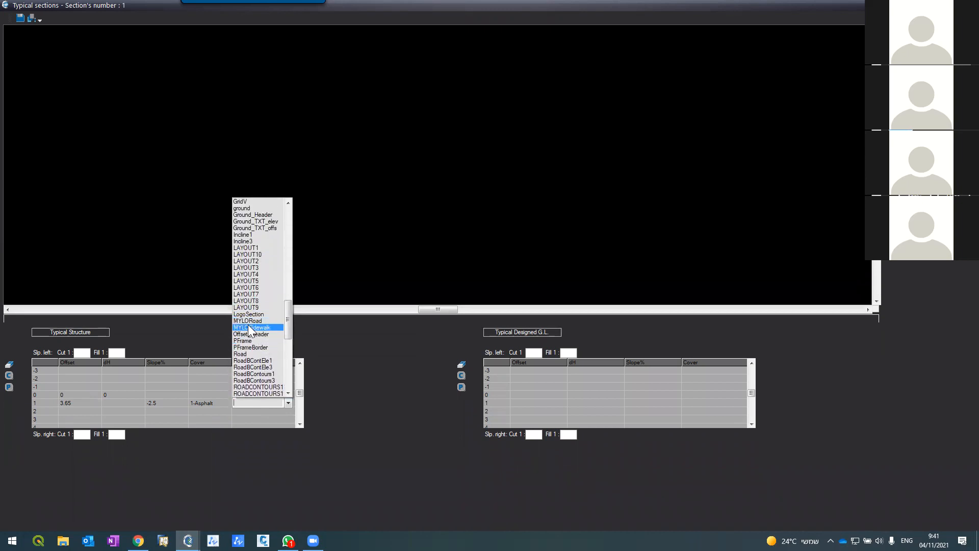
click(250, 320)
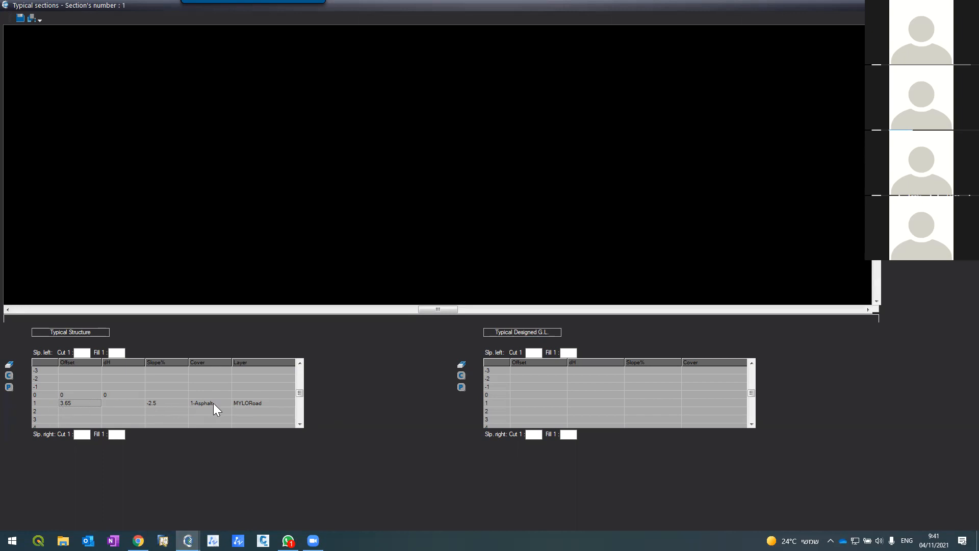
click(253, 402)
key(Escape)
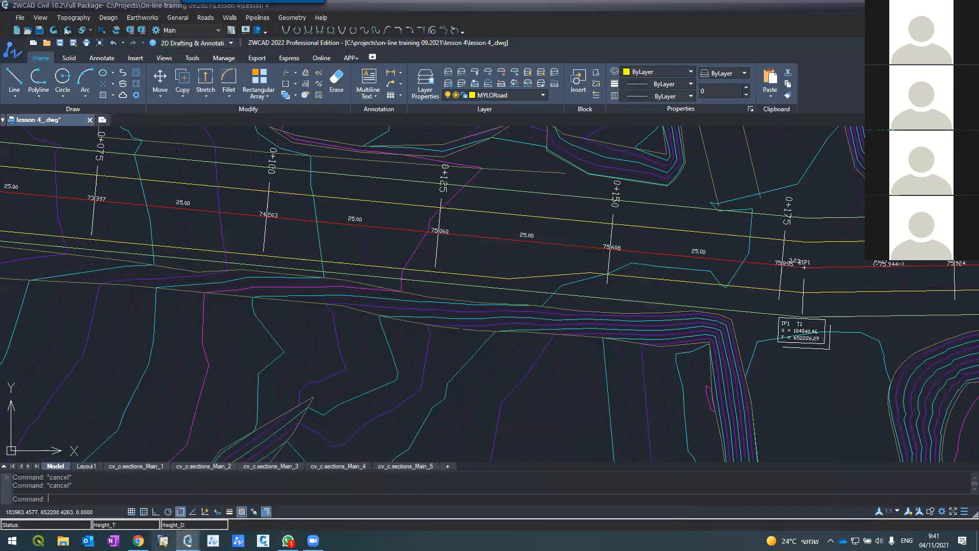
Restore the Typical sections editor from the ZWCAD taskbar preview.
mouse_move(188, 541)
click(232, 515)
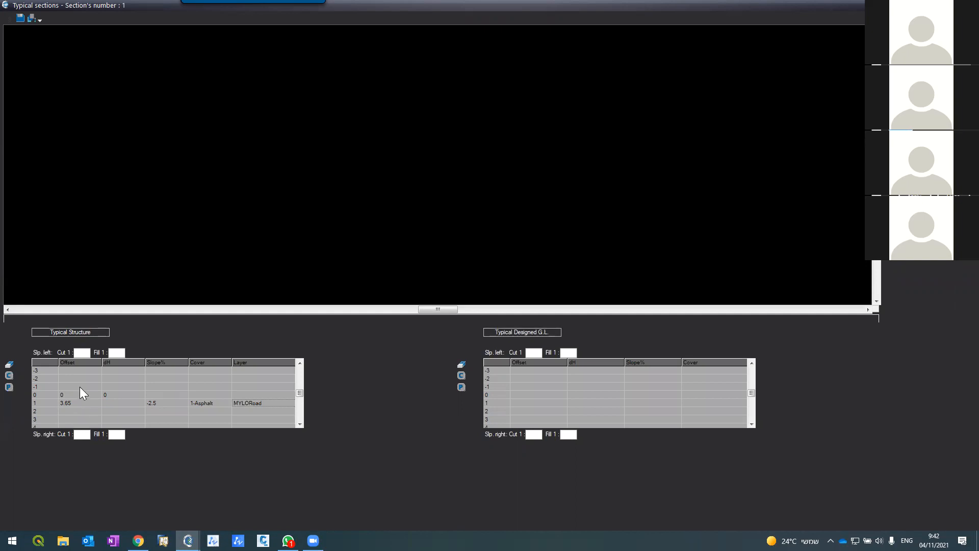
Give row 2 an offset of 3.5 and a slope of 2.5%.
click(70, 412)
text(3.5)
key(Tab)
click(149, 407)
text(2.5)
key(Return)
scroll(47, 83, up, 5)
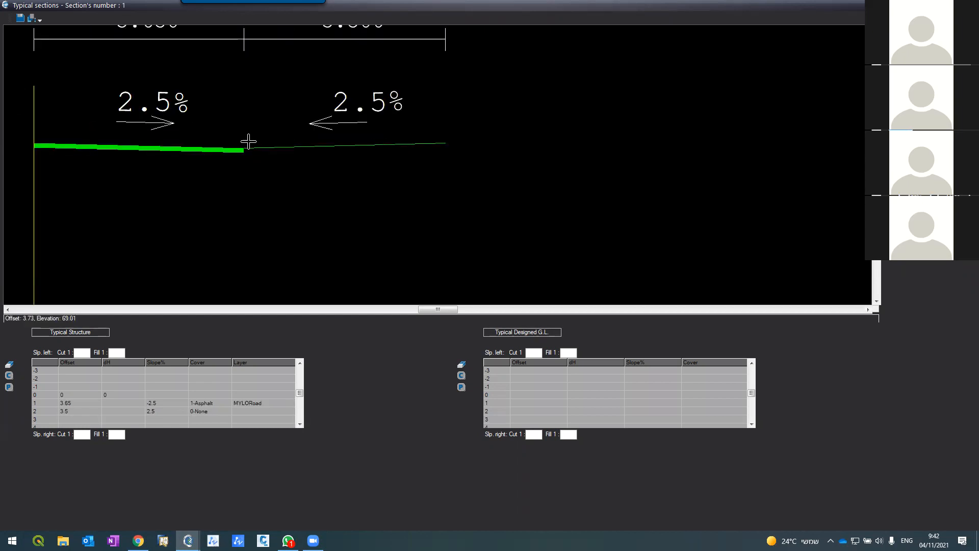
scroll(258, 214, down, 2)
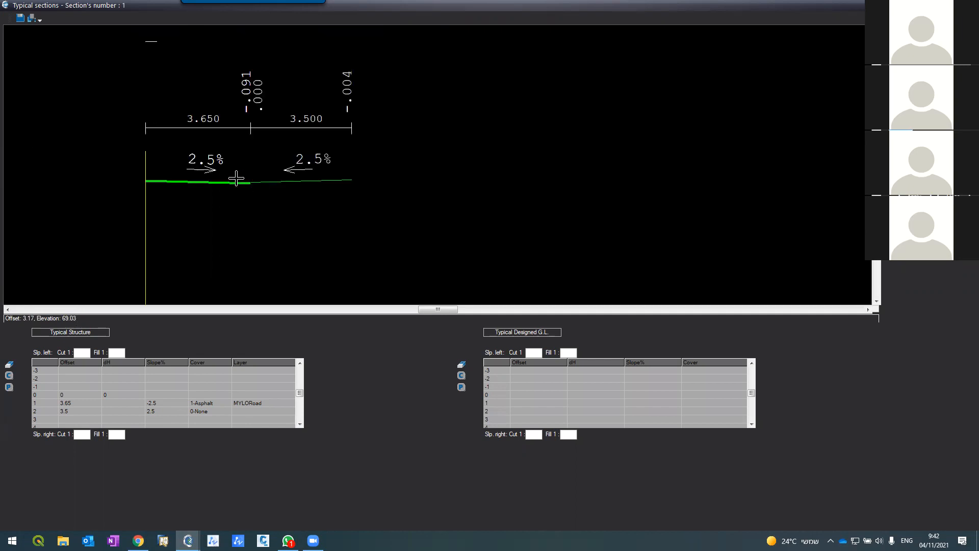
scroll(236, 179, up, 2)
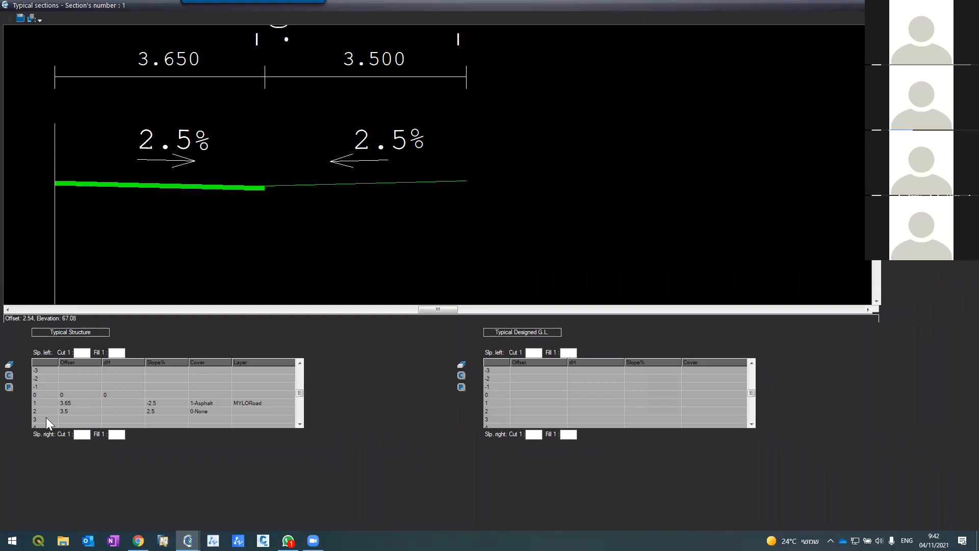
Insert a row before it with offset 0 and dH 0.15, and refresh the preview.
key(Insert)
click(67, 410)
text(0)
key(Tab)
text(0.15)
key(Tab)
click(914, 197)
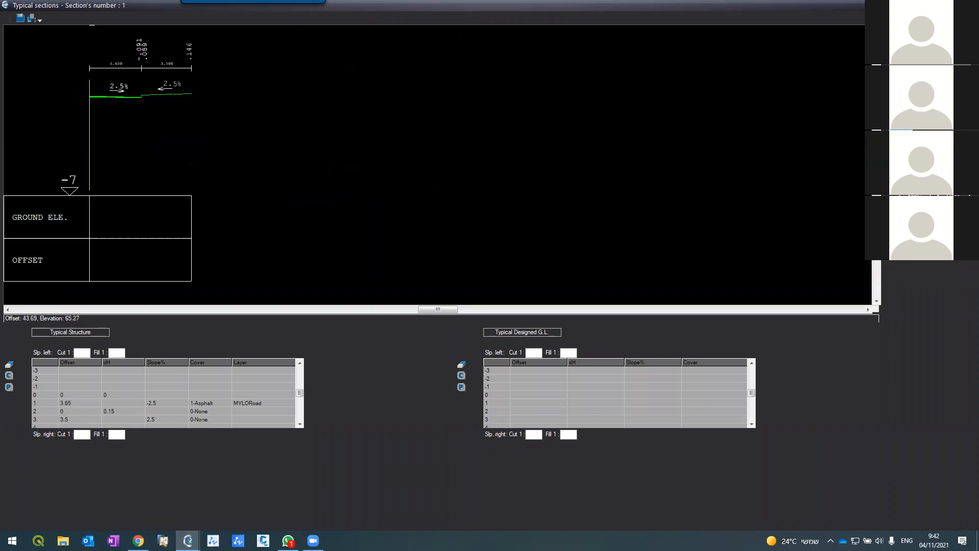
scroll(163, 74, up, 4)
scroll(105, 92, up, 1)
scroll(199, 95, down, 5)
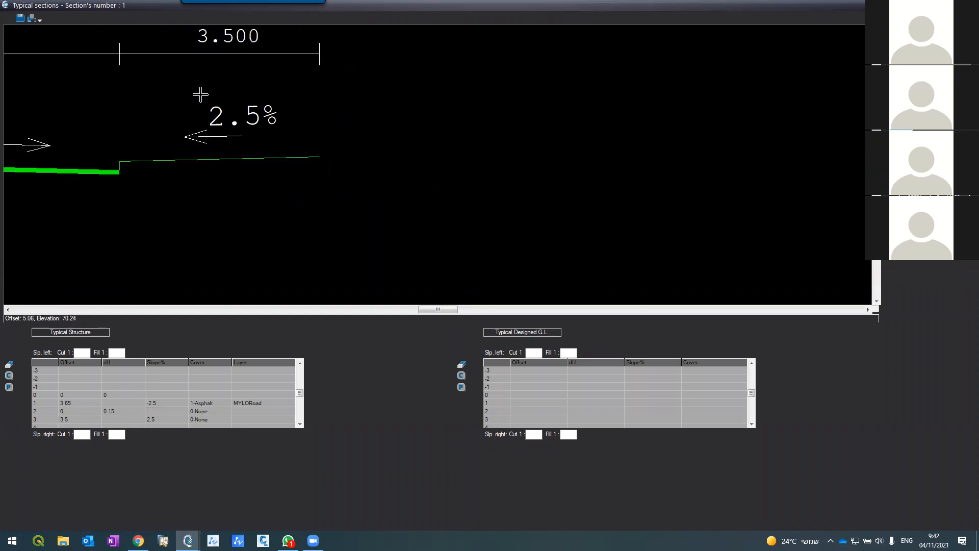
scroll(185, 126, up, 2)
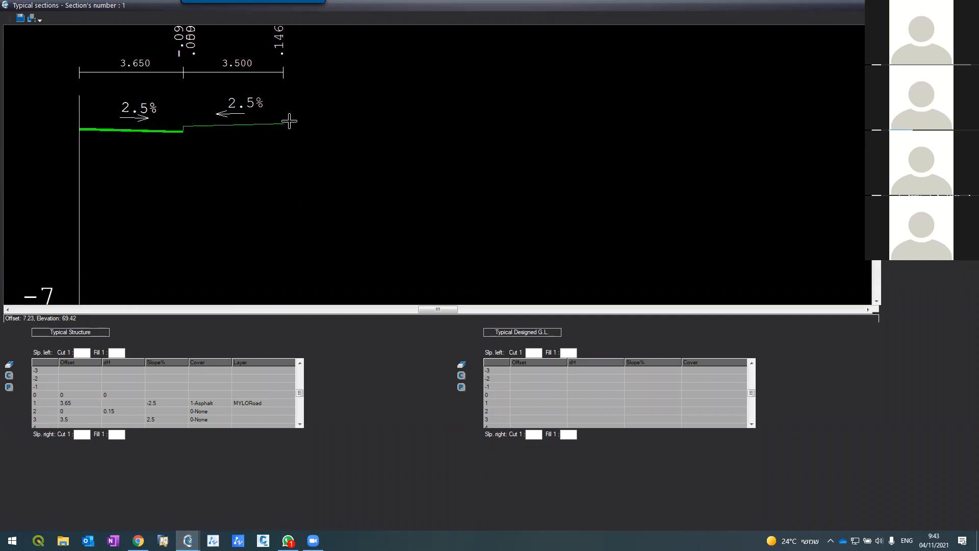
Assign the 3.5 sidewalk row 3 to layer MYLOSidewalk and close the Typical sections window.
click(245, 419)
click(292, 418)
click(291, 417)
click(239, 418)
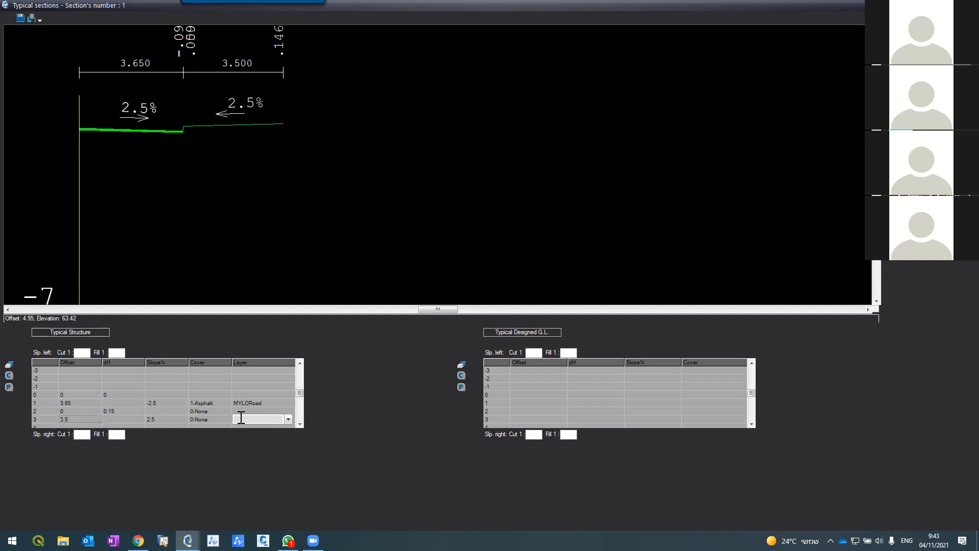
click(288, 419)
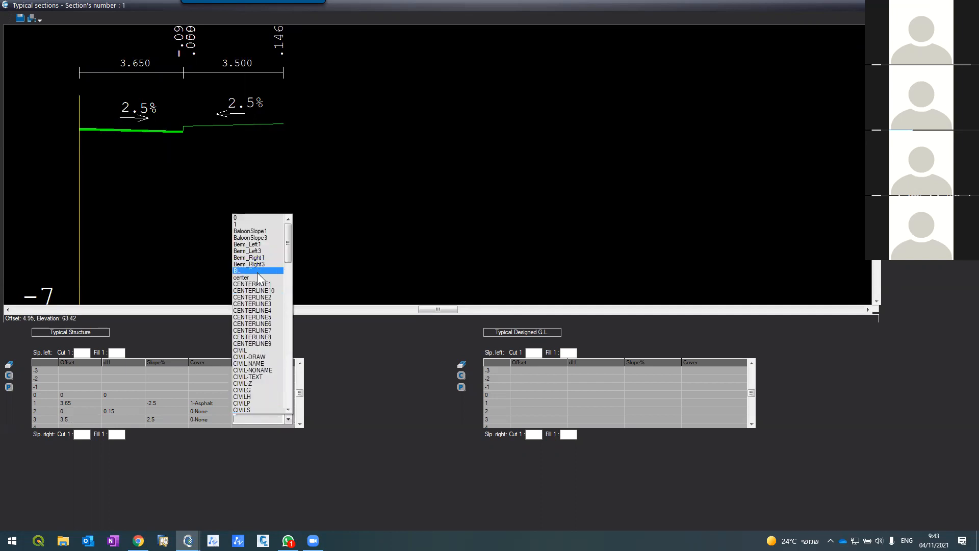
scroll(258, 288, down, 9)
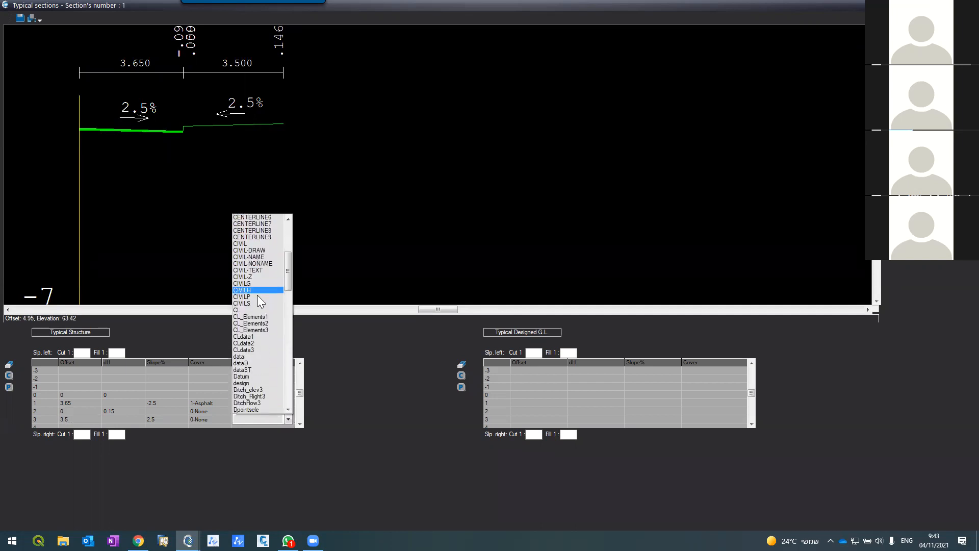
scroll(260, 306, down, 12)
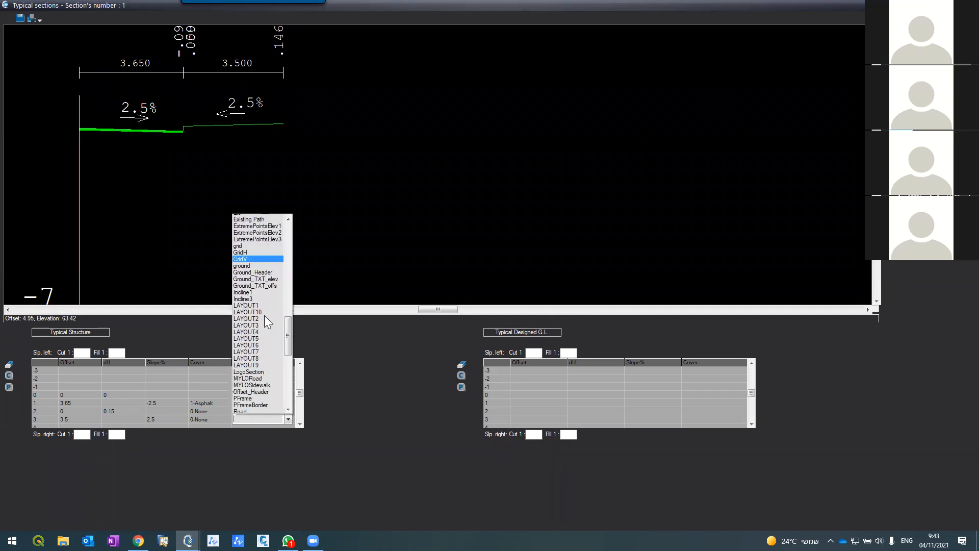
scroll(266, 319, down, 7)
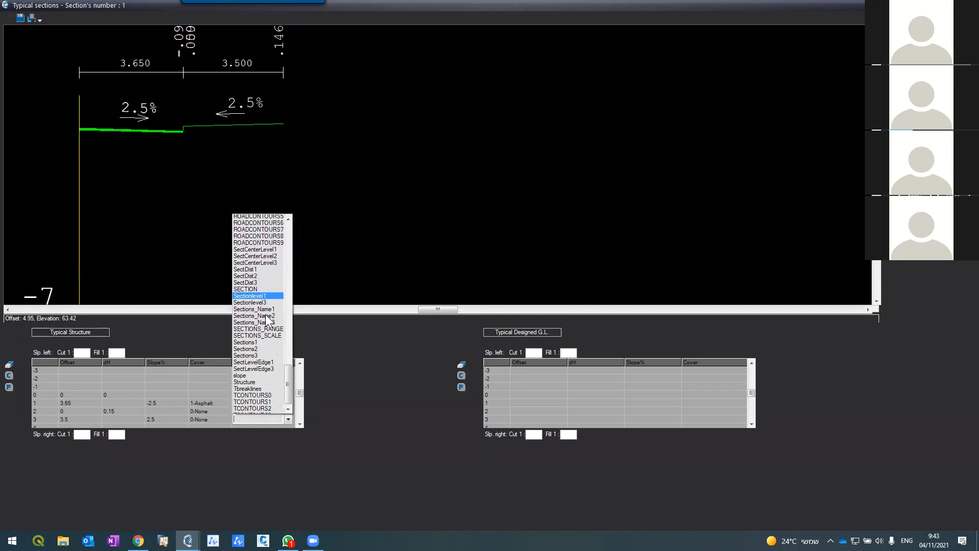
scroll(265, 314, up, 1)
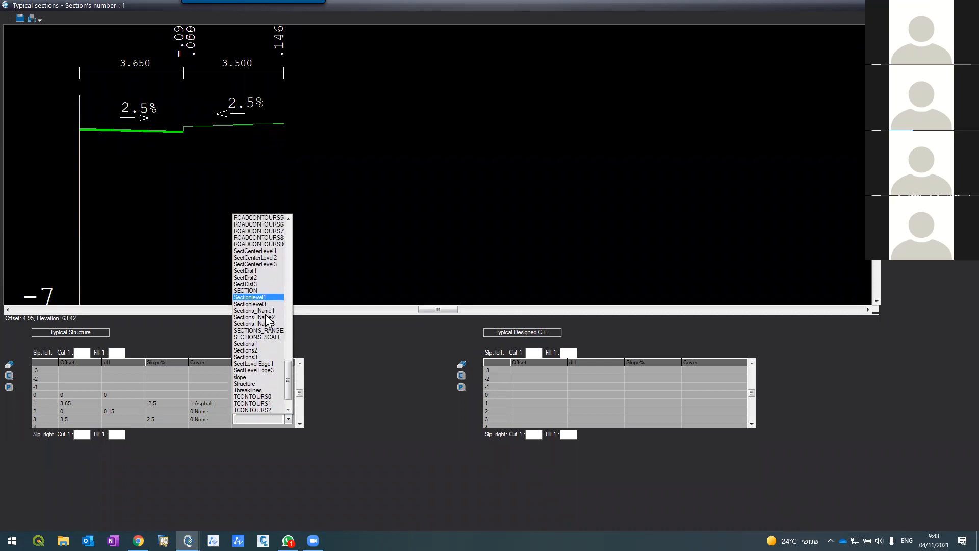
scroll(266, 319, up, 8)
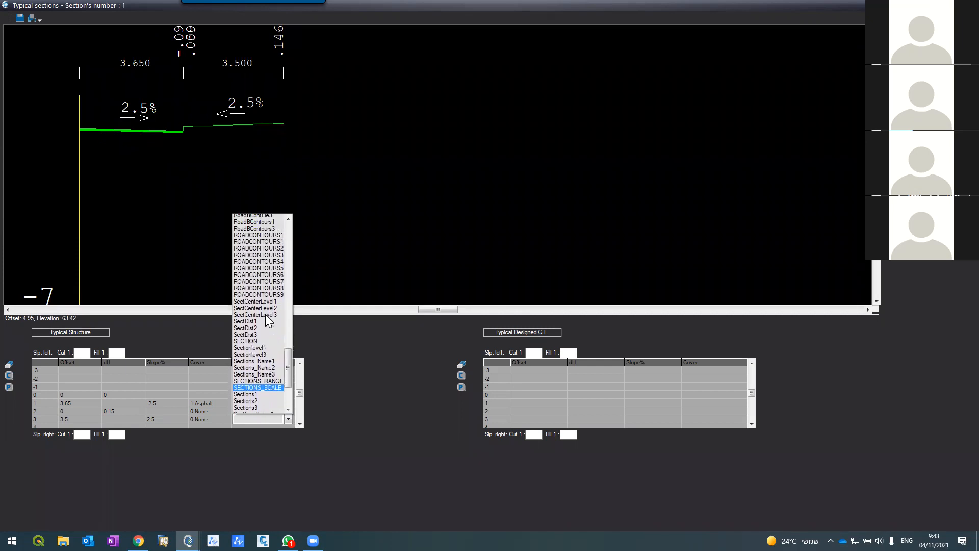
scroll(266, 319, up, 1)
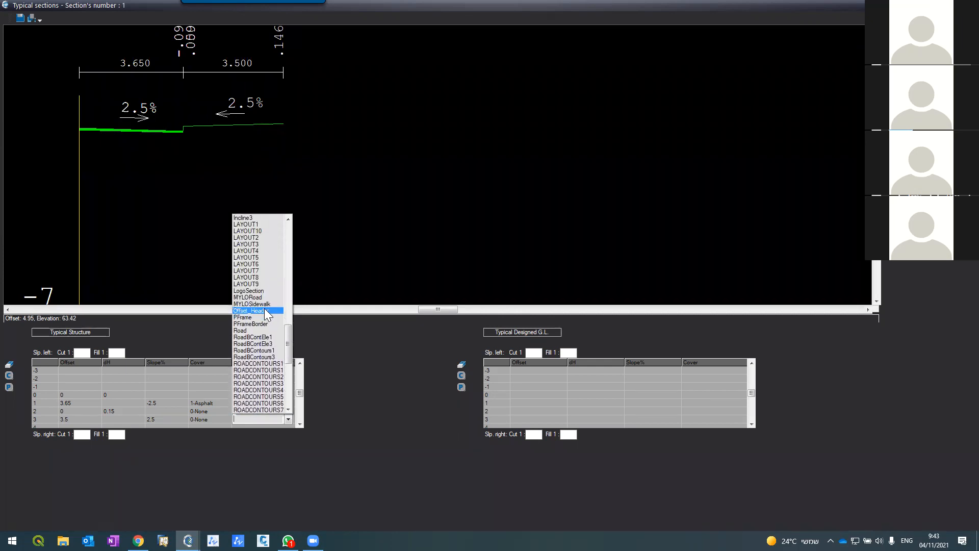
click(262, 304)
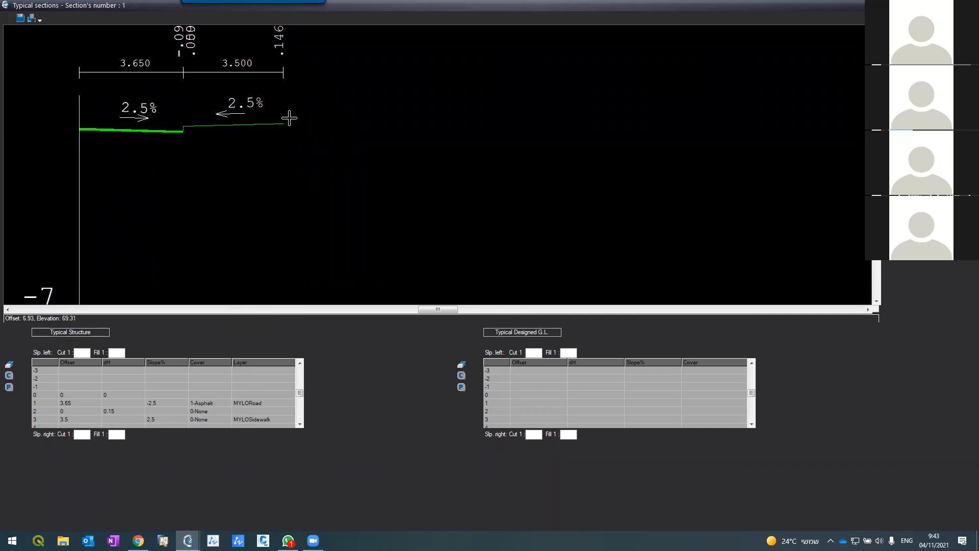
click(967, 5)
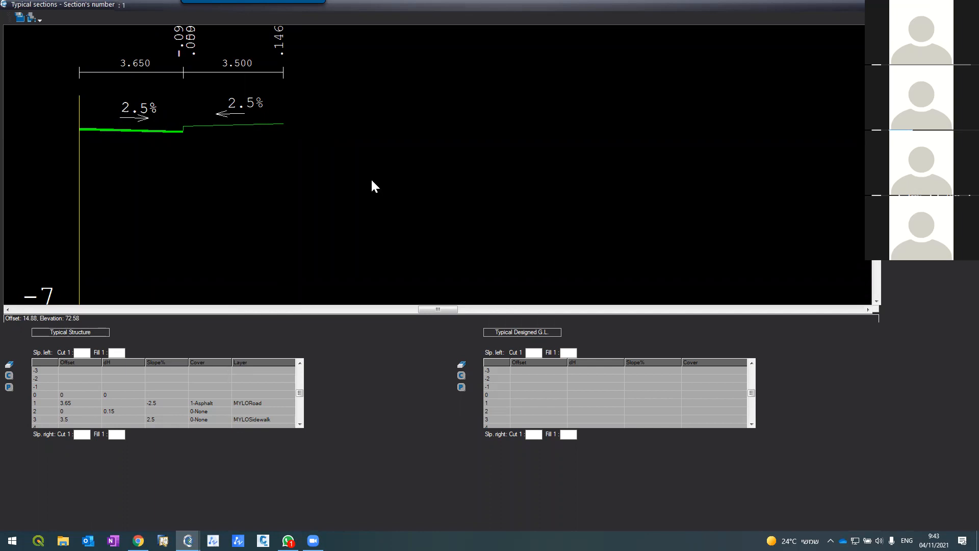
Reopen the Typical sections editor for section 1 from the ZWCAD taskbar preview.
scroll(262, 271, up, 5)
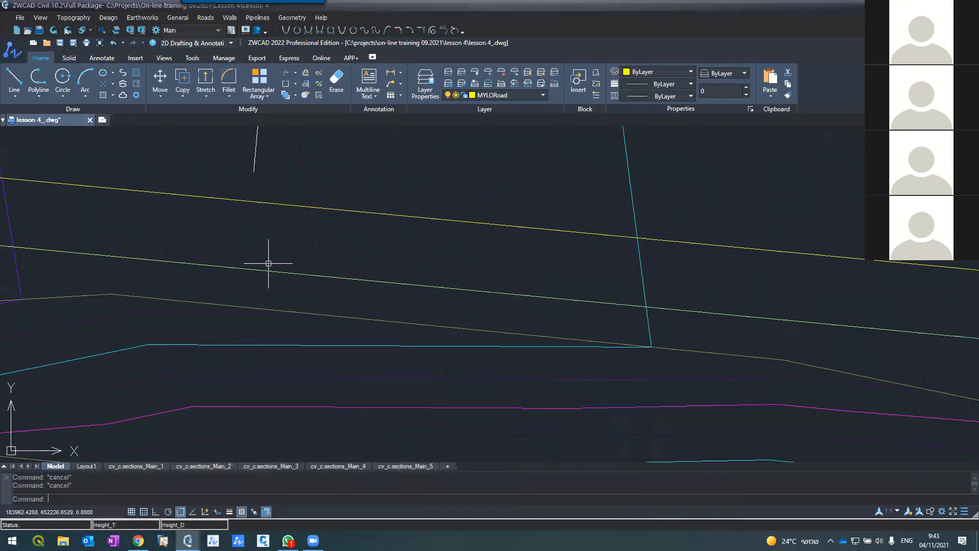
scroll(269, 264, down, 4)
scroll(257, 276, down, 4)
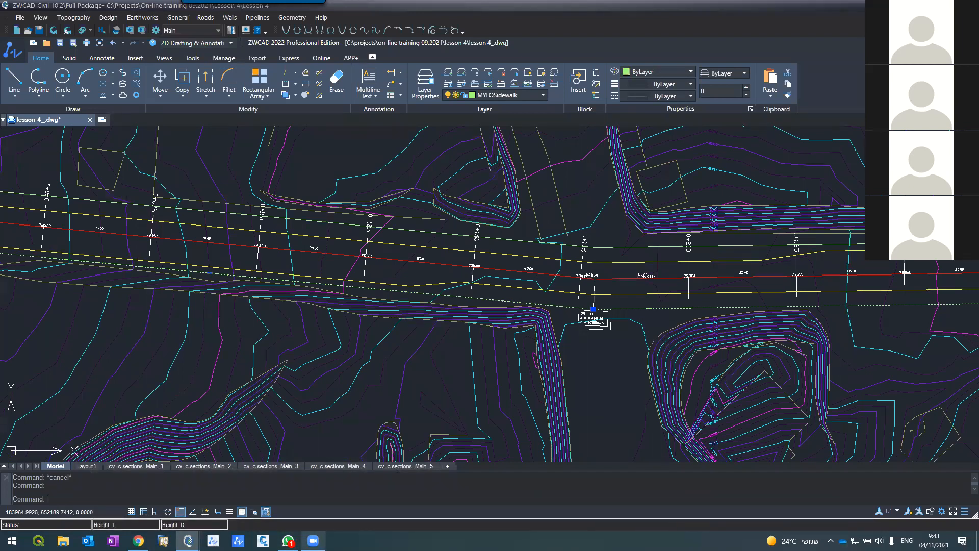
mouse_move(188, 541)
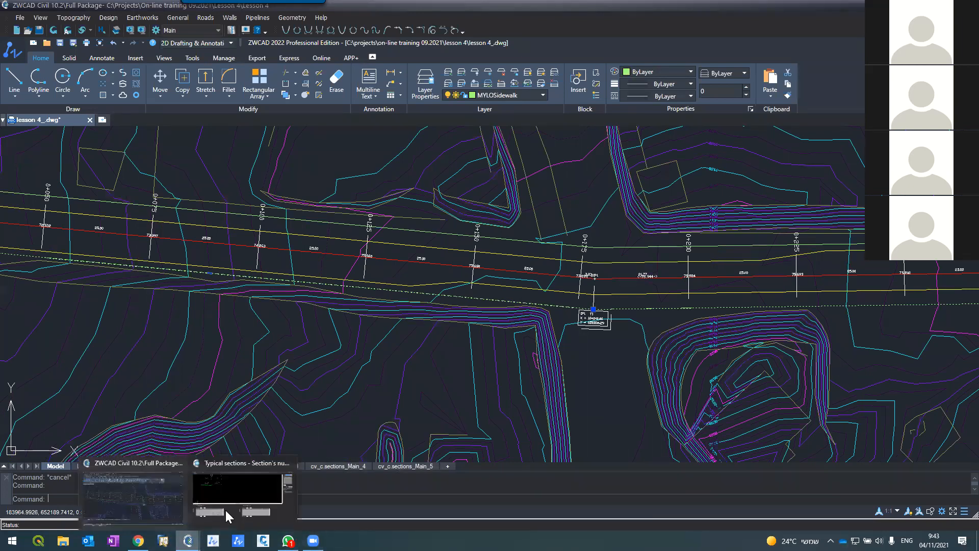
click(246, 497)
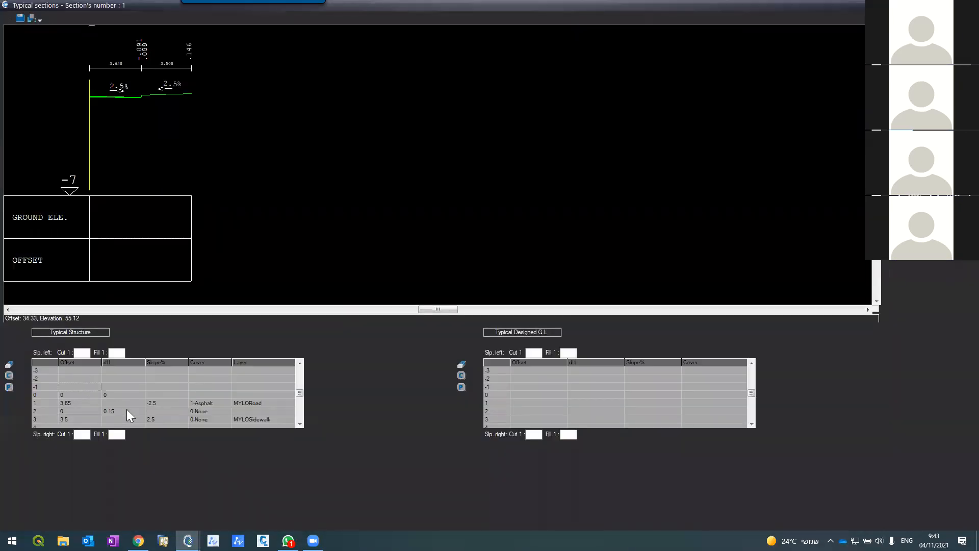
Enter the left lane row: offset -3.65, slope -2.5%, cover 1-Asphalt.
text(-3.65)
key(Tab)
key(Tab)
text(-2.5)
key(Return)
click(212, 386)
click(212, 386)
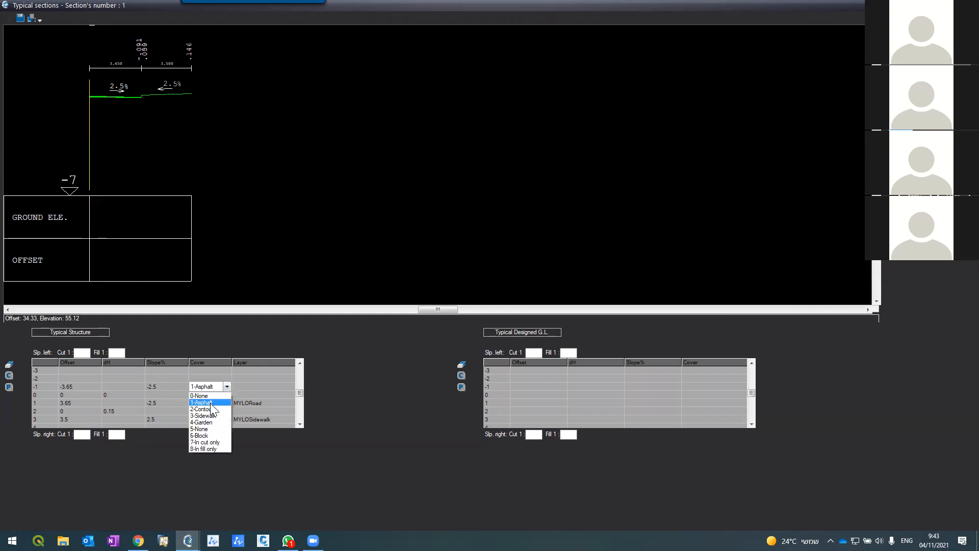
click(210, 403)
Put the left lane row on layer MYLORoad.
click(265, 386)
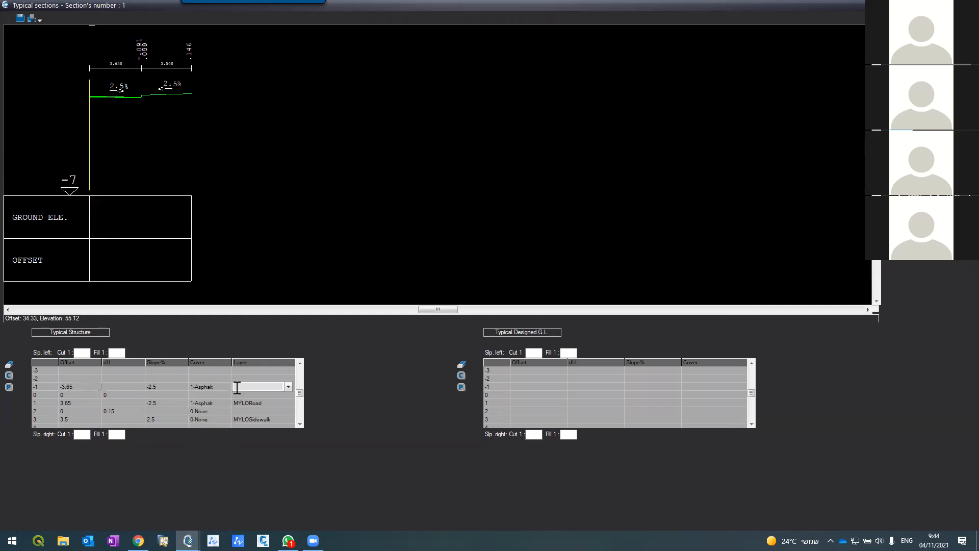
click(288, 386)
scroll(256, 312, down, 15)
scroll(256, 326, down, 12)
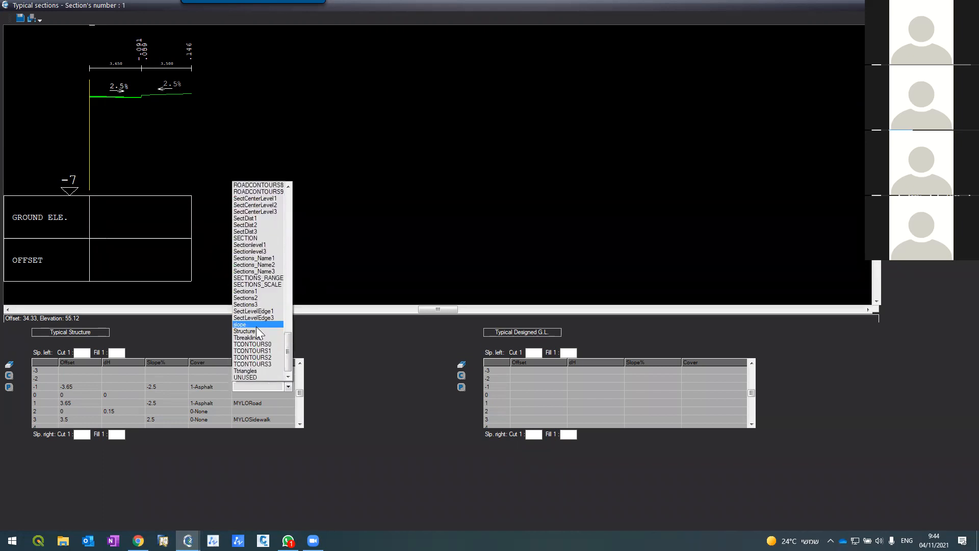
text(m)
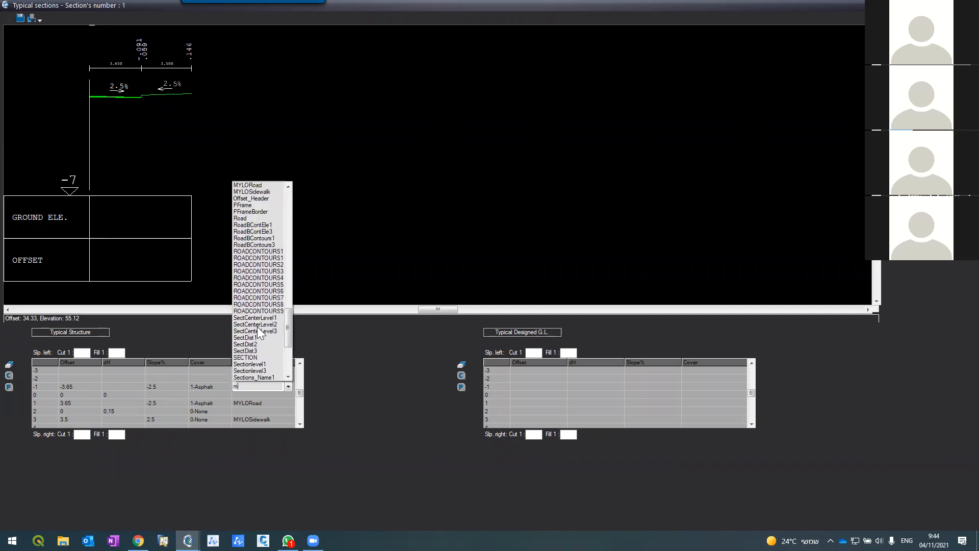
text(yla)
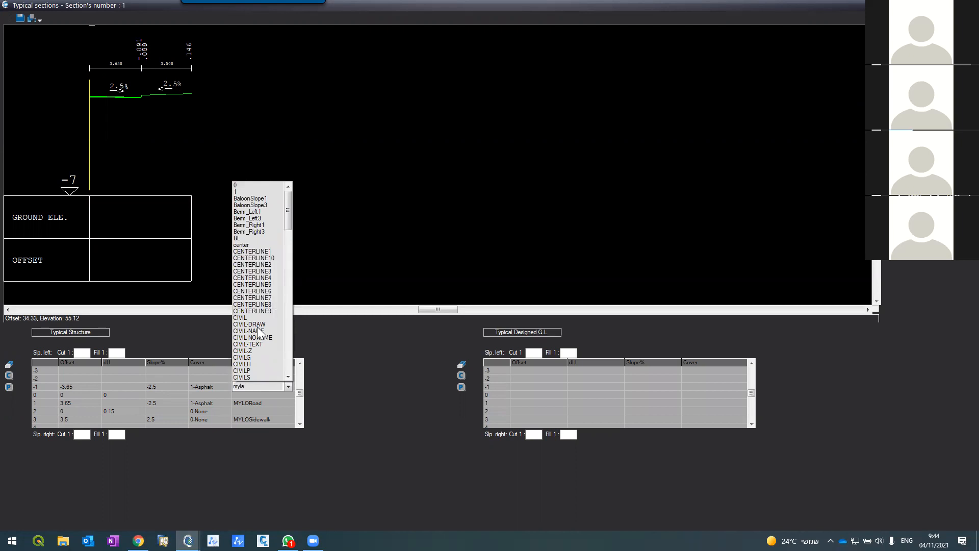
key(BackSpace)
text(o)
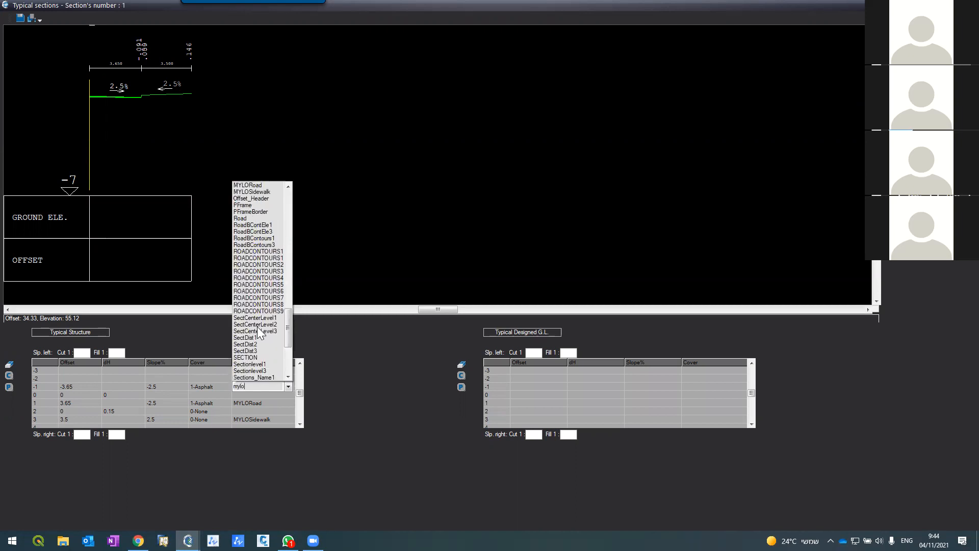
scroll(260, 266, up, 3)
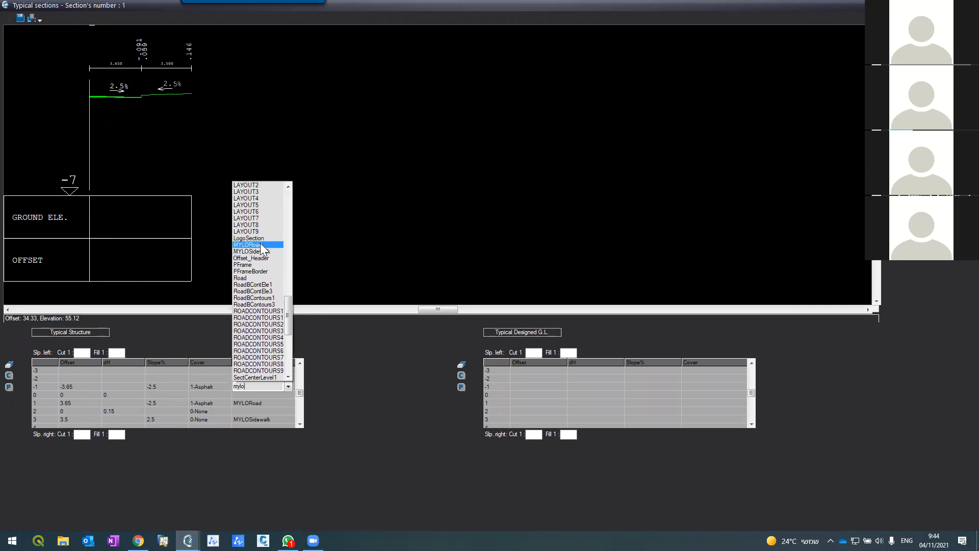
click(260, 244)
Add the left curb row with offset 0 and a 0.15 height step.
text(0)
key(Tab)
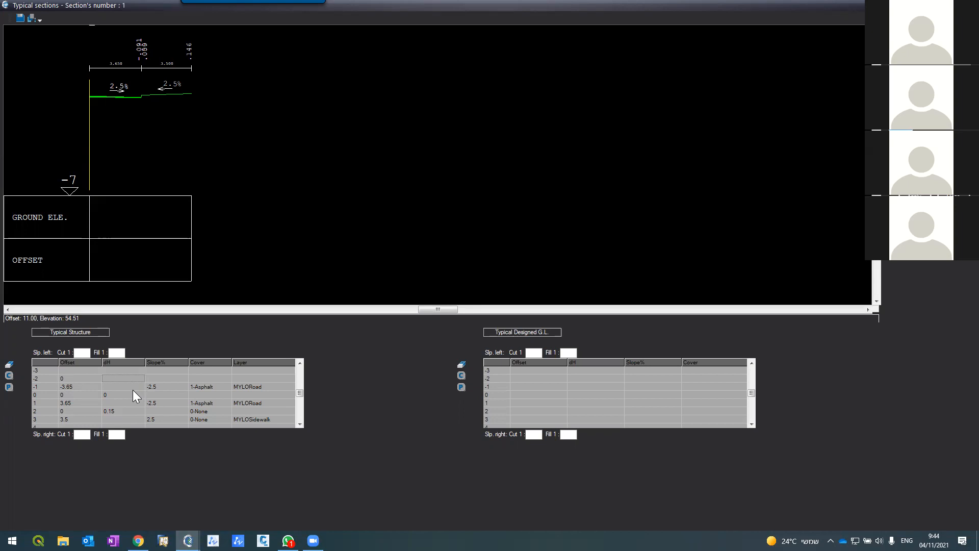
key(Tab)
Enter the left sidewalk row with offset -3.5 and slope 2.5%.
click(68, 364)
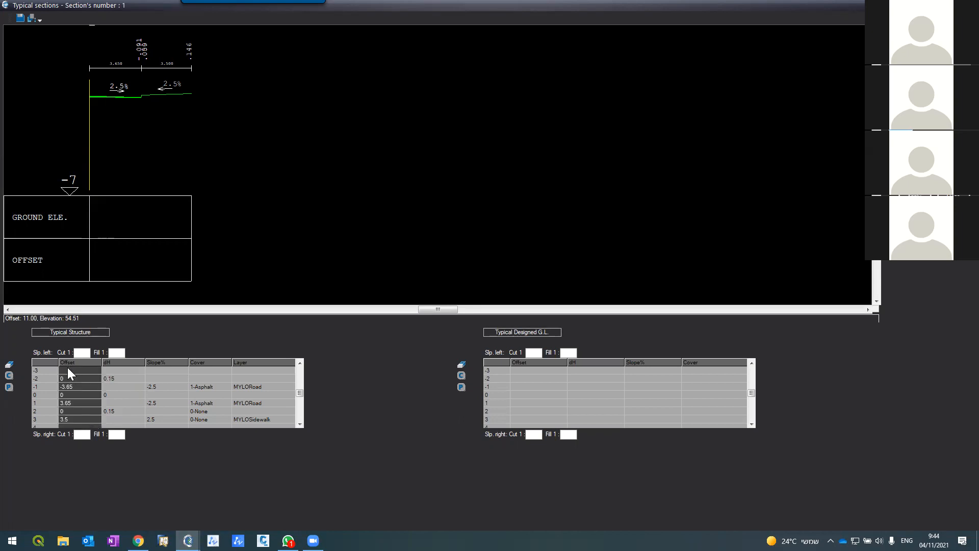
click(67, 368)
text(-3.5)
key(Tab)
click(243, 368)
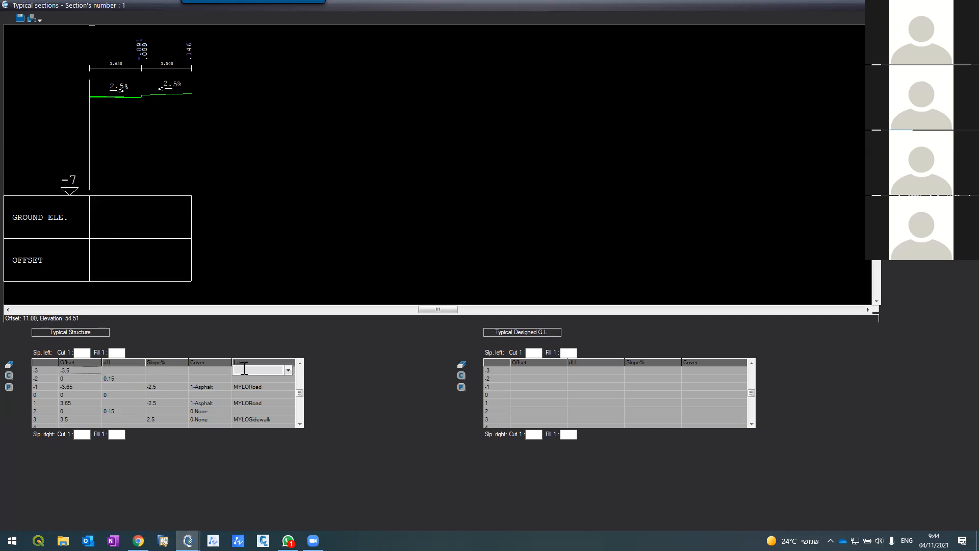
click(164, 370)
text(2.5)
key(Return)
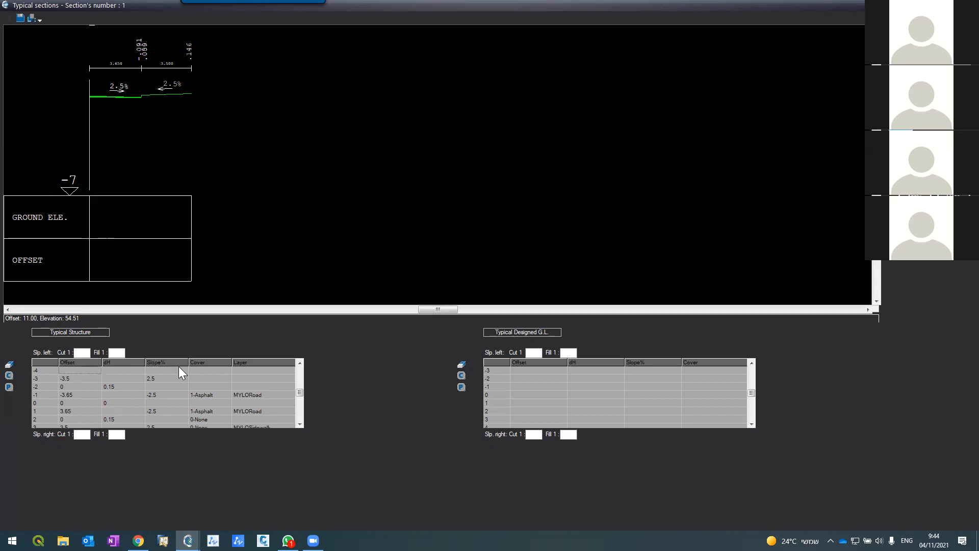
Put the left sidewalk row on layer MYLOSidewalk.
click(255, 377)
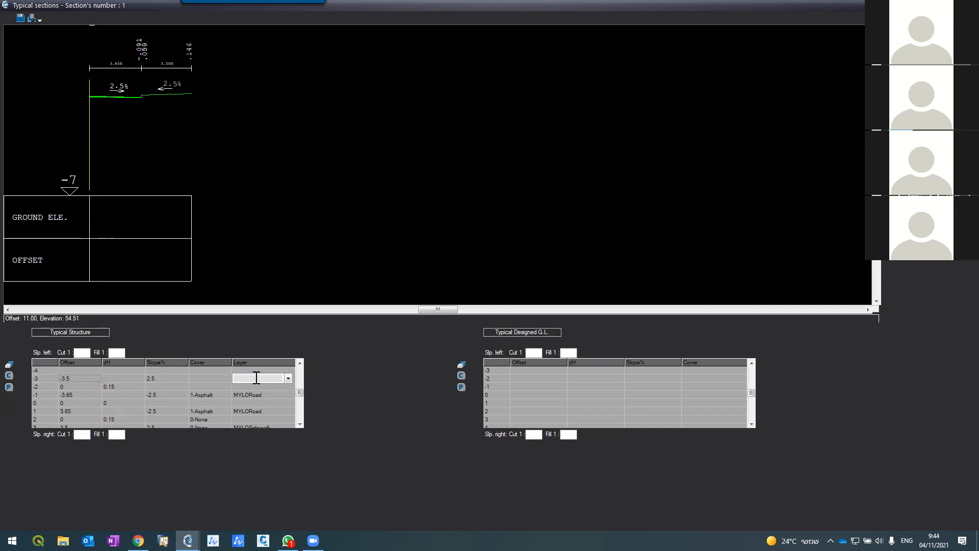
click(288, 379)
text(my)
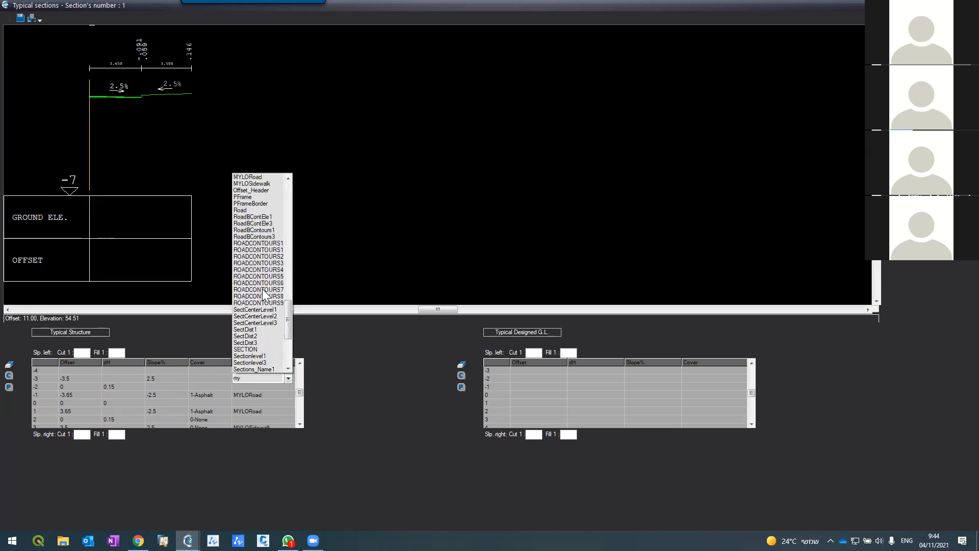
click(253, 184)
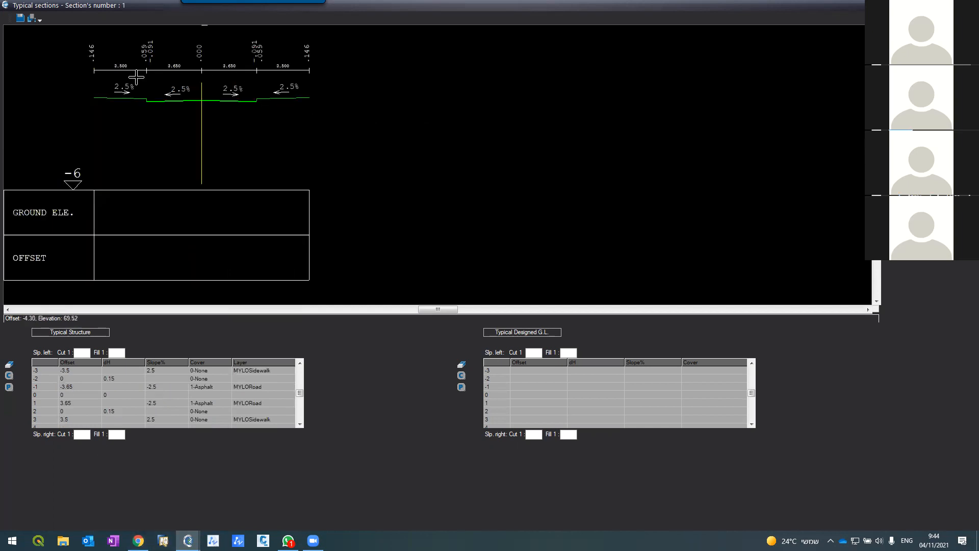
scroll(136, 82, up, 5)
scroll(150, 89, down, 4)
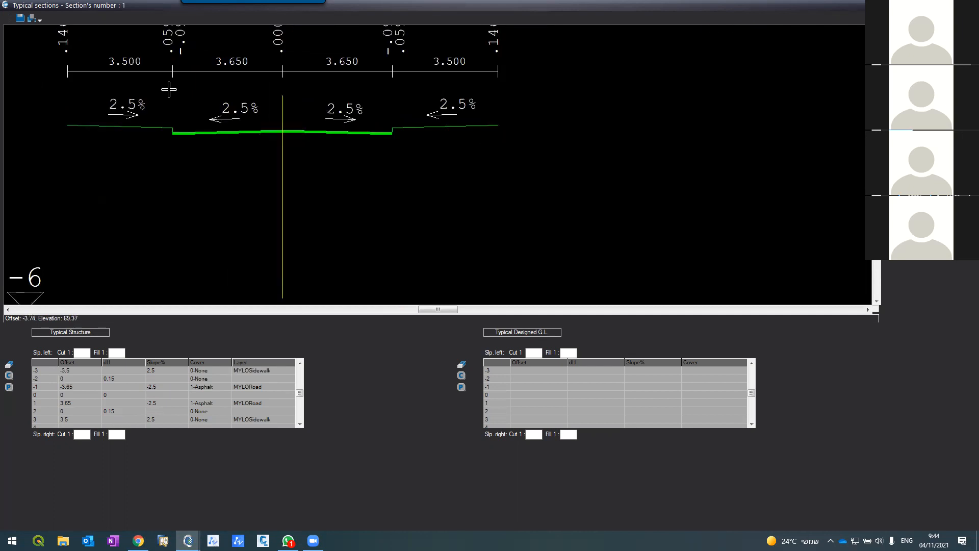
scroll(159, 82, up, 5)
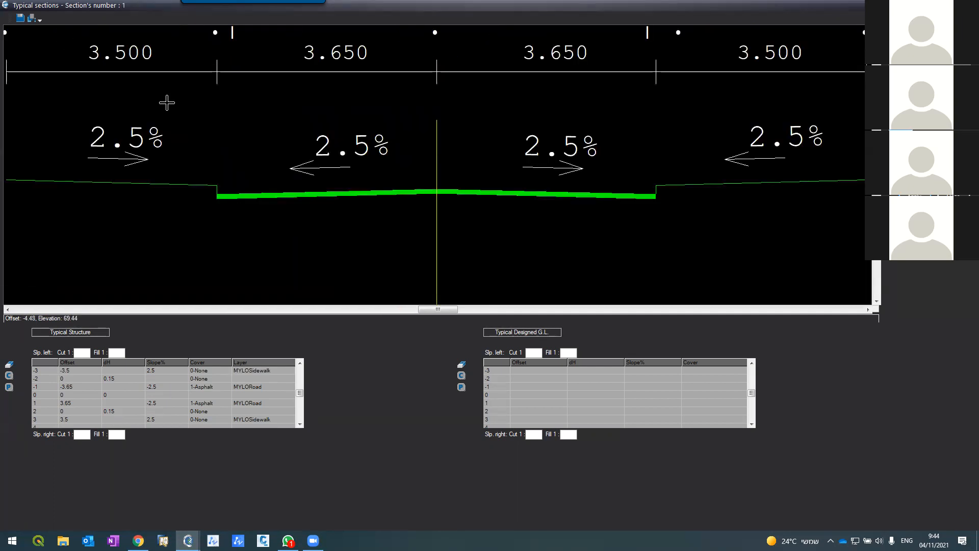
scroll(164, 98, down, 3)
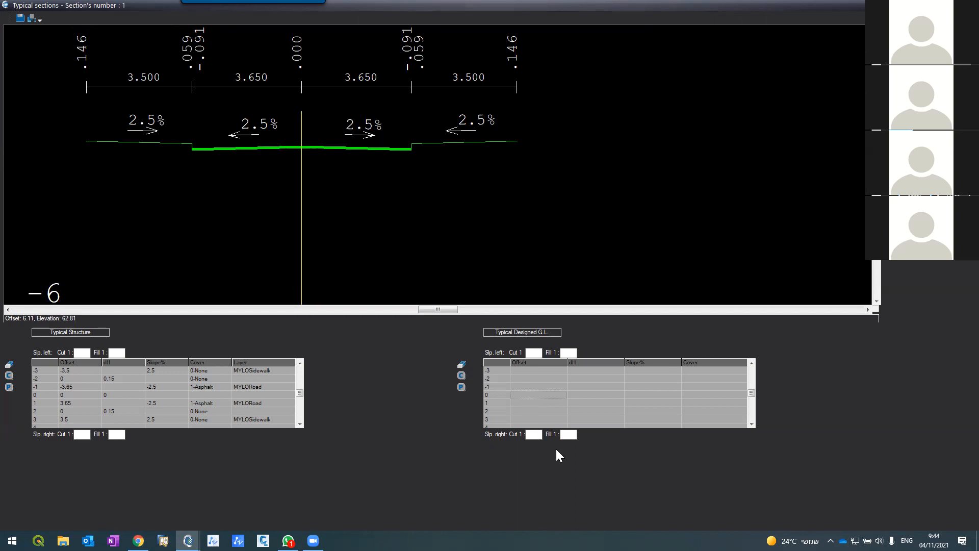
Enter designed G.L. row 0 with dH -0.5 and row 1 as 3.85 at -2.5%.
text(0)
key(Tab)
text(-0.5)
key(Tab)
key(Tab)
key(Tab)
text(3.85)
key(Tab)
key(Tab)
text(-2.5)
Add a 0.45 step at offset 0, then a 3.3 segment at 2.5%.
key(Tab)
key(Tab)
text(0)
key(Tab)
text(0.45)
key(Tab)
click(530, 421)
text(3.3)
key(Tab)
key(Tab)
text(2.5)
key(Return)
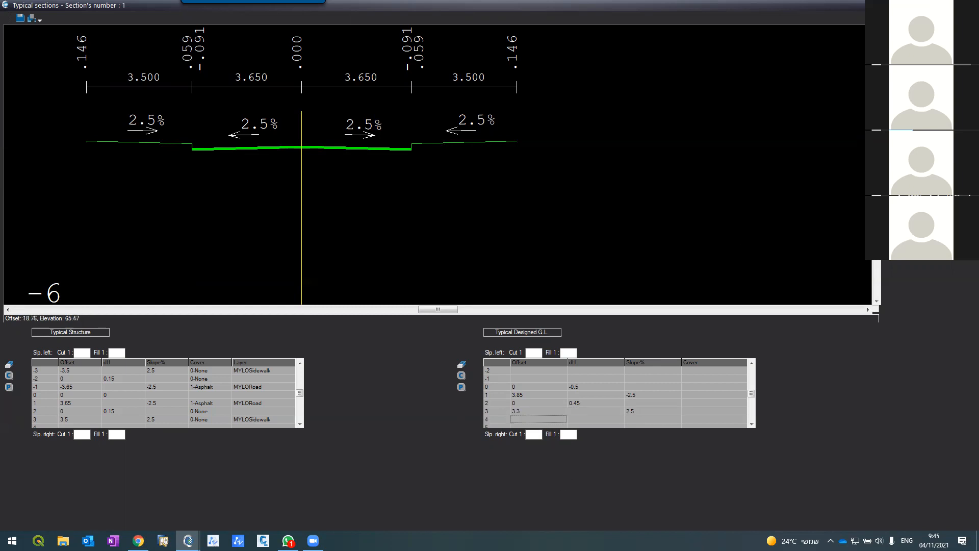
Refresh the section preview to show the red designed ground line.
click(915, 196)
scroll(231, 112, up, 2)
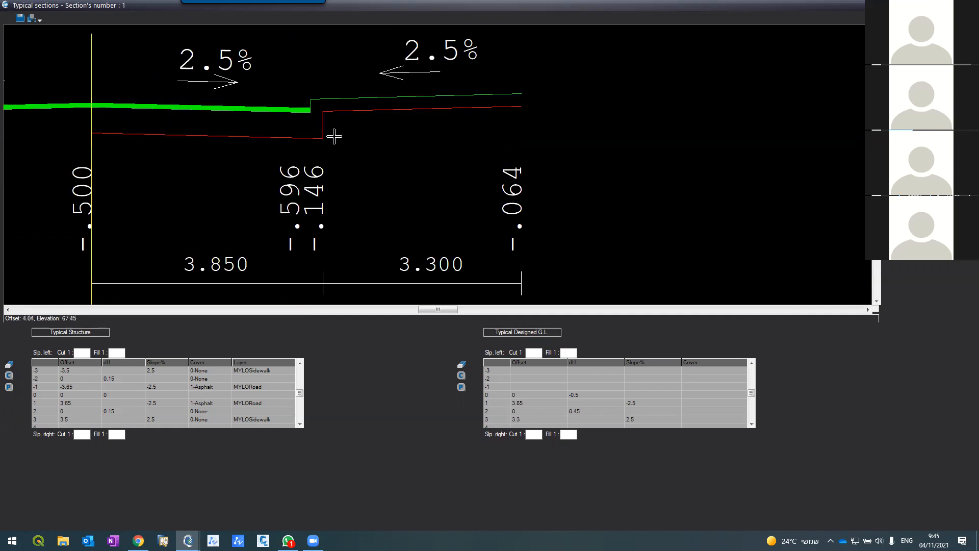
scroll(334, 136, down, 2)
scroll(332, 136, down, 1)
scroll(306, 135, up, 1)
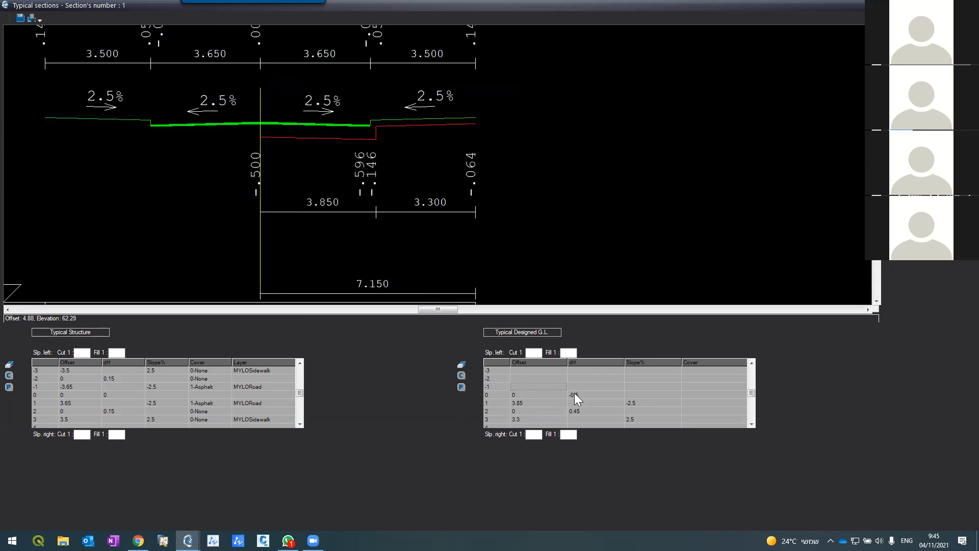
Enter left designed G.L. rows: -3.85 at -2.5%, then a 0.45 step at offset 0.
text(-3.86)
key(BackSpace)
text(5)
key(Tab)
key(Tab)
text(-2.5)
key(Return)
text(0)
key(Tab)
text(0.5)
key(BackSpace)
text(45)
key(Tab)
Add the left outer row: offset -3.3 at 2.5% slope.
key(Return)
text(-3.3)
key(Tab)
key(Tab)
text(2.5)
key(Tab)
key(Return)
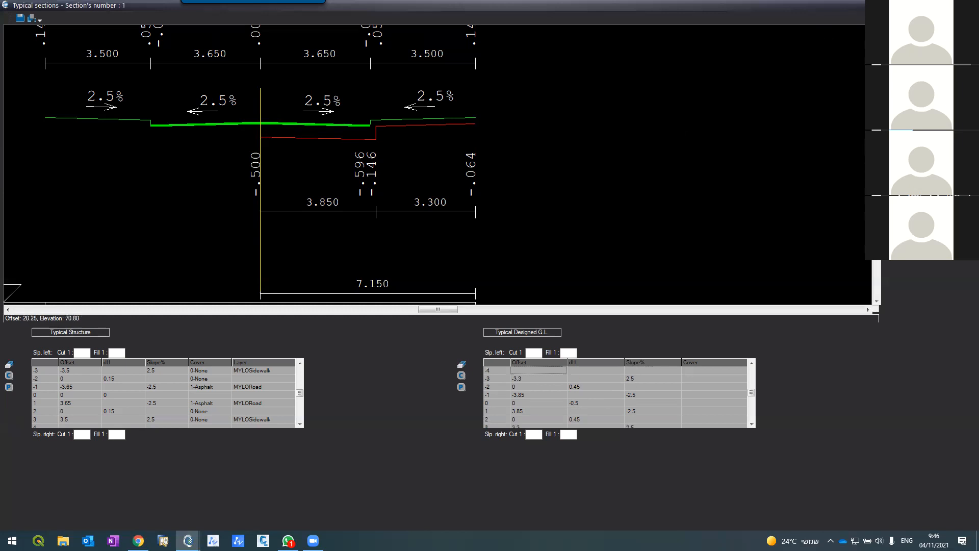
click(915, 196)
scroll(106, 95, up, 2)
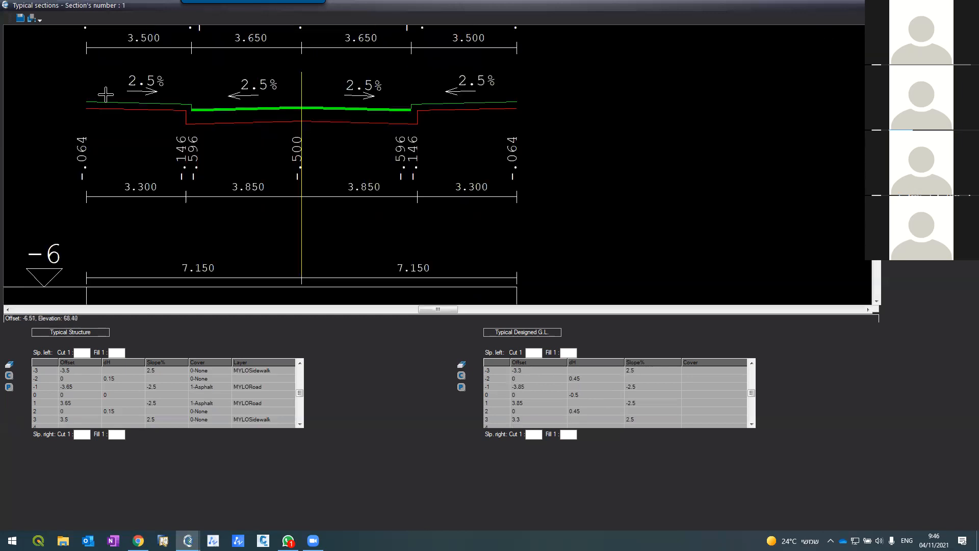
scroll(163, 133, down, 2)
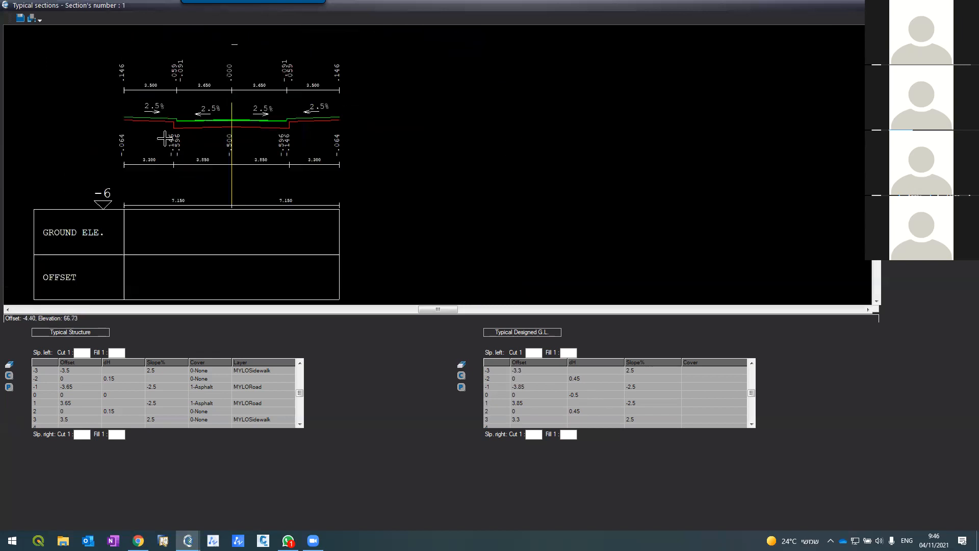
scroll(169, 140, up, 2)
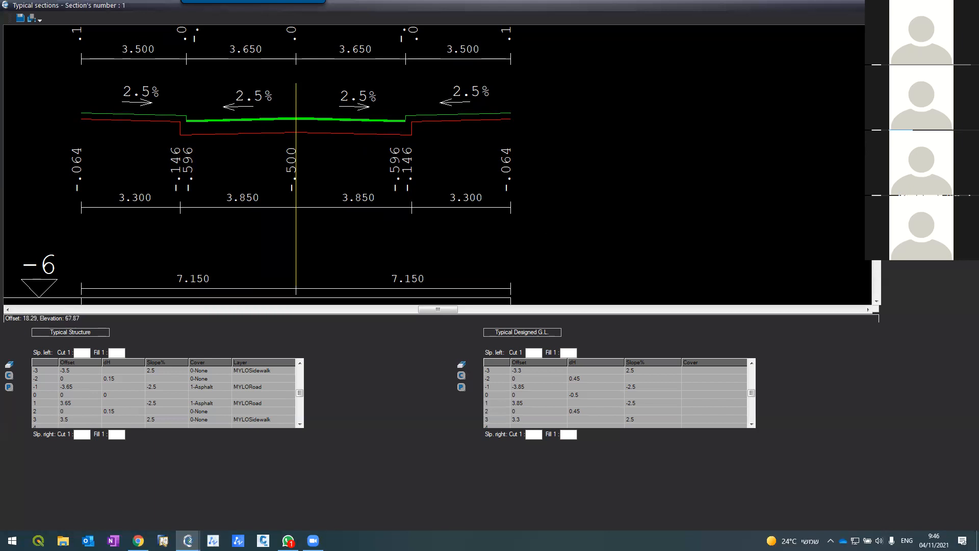
click(495, 315)
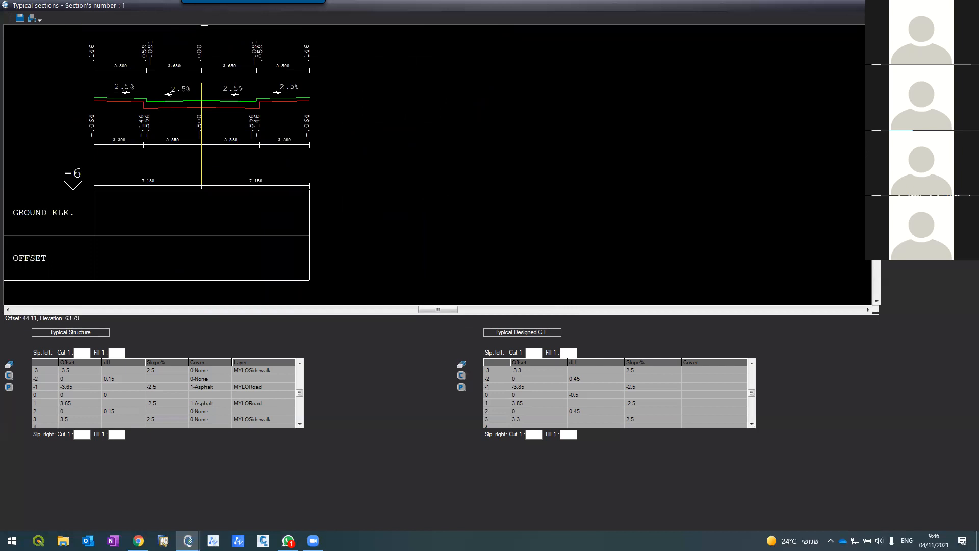
Apply the typical section to the current road, rebuilding layout, contours and distances.
click(914, 197)
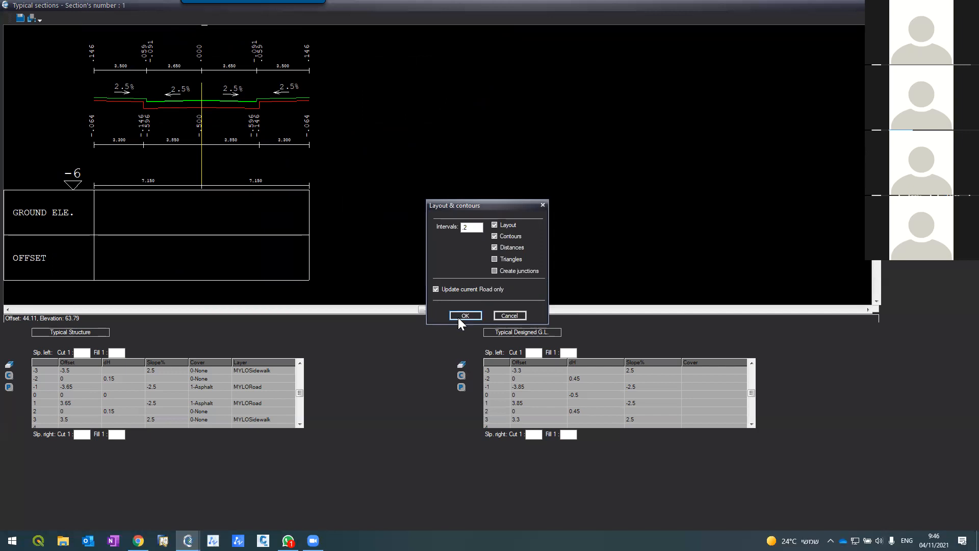
click(462, 316)
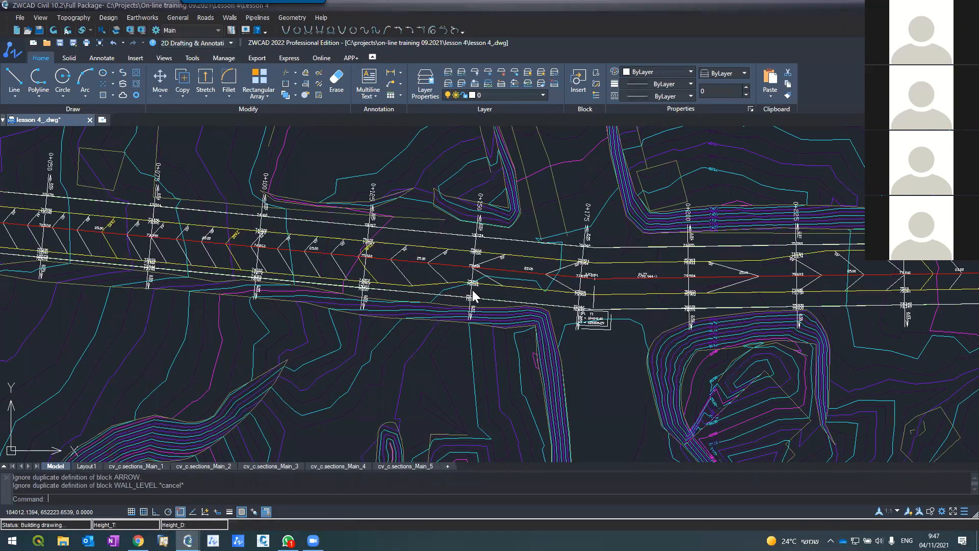
Zoom in and out along the rebuilt road plan to inspect station labels such as 72.532 at 0+050.
scroll(315, 262, down, 5)
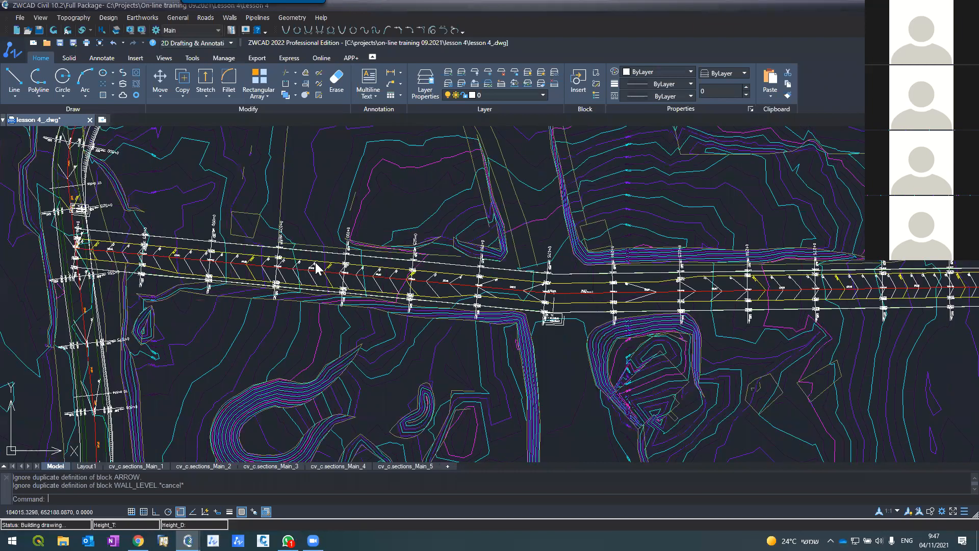
scroll(208, 281, up, 6)
scroll(284, 215, down, 4)
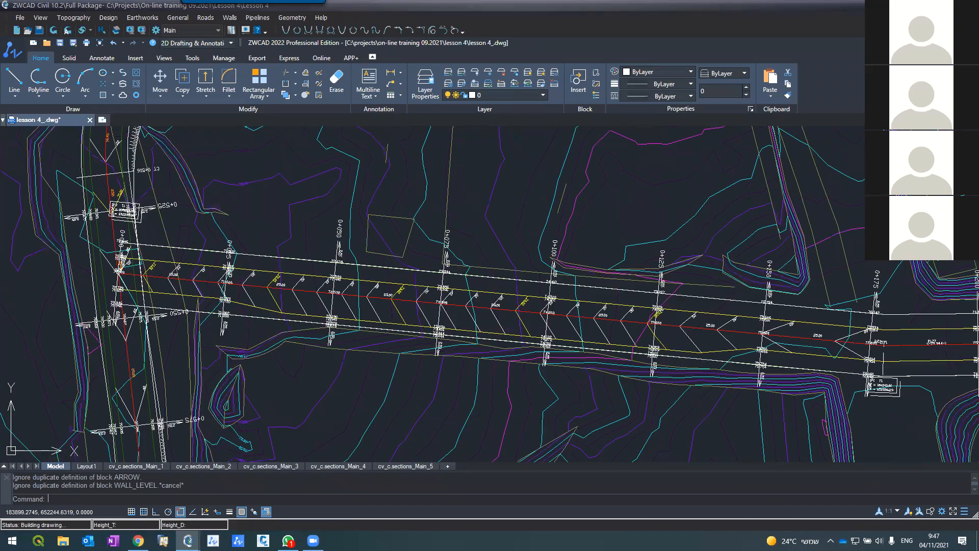
scroll(234, 278, up, 6)
scroll(214, 262, down, 2)
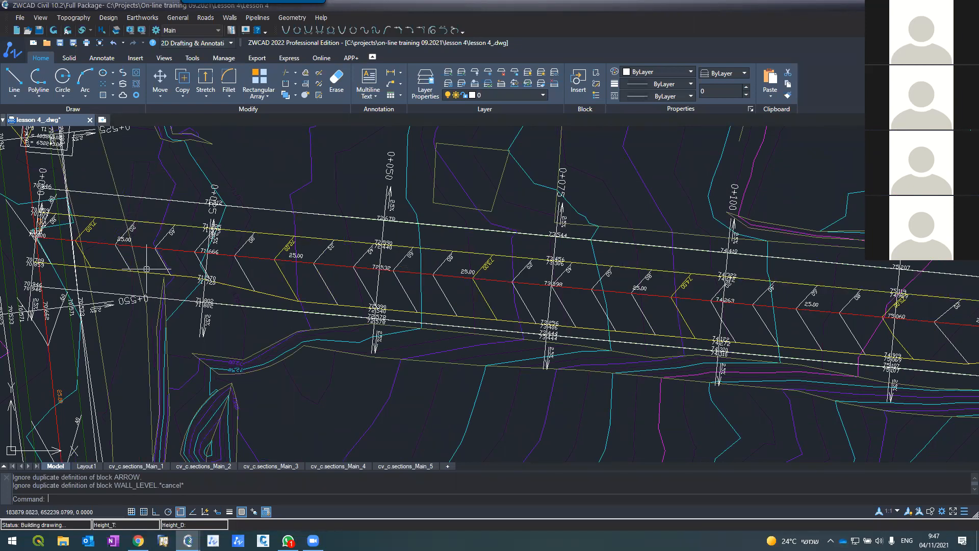
scroll(248, 270, up, 2)
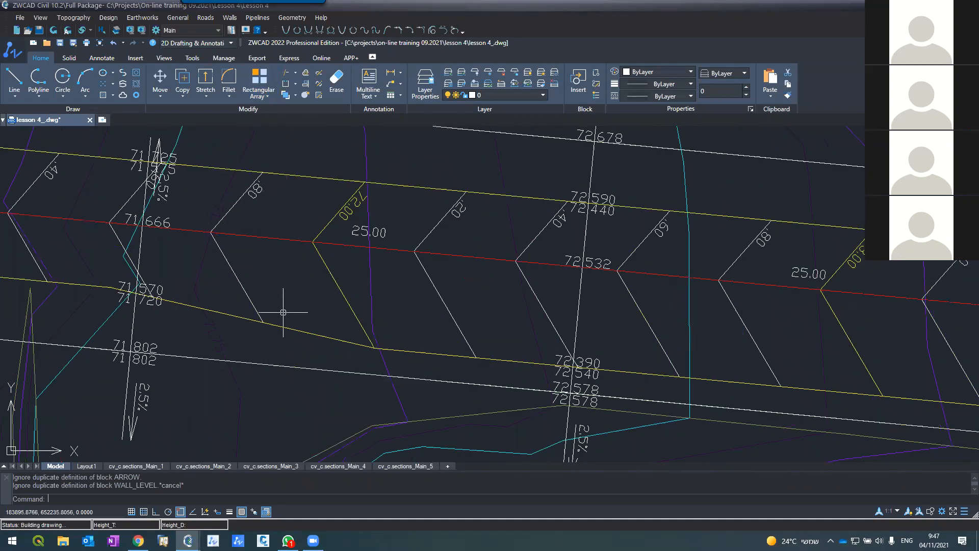
scroll(294, 329, down, 3)
scroll(301, 327, up, 2)
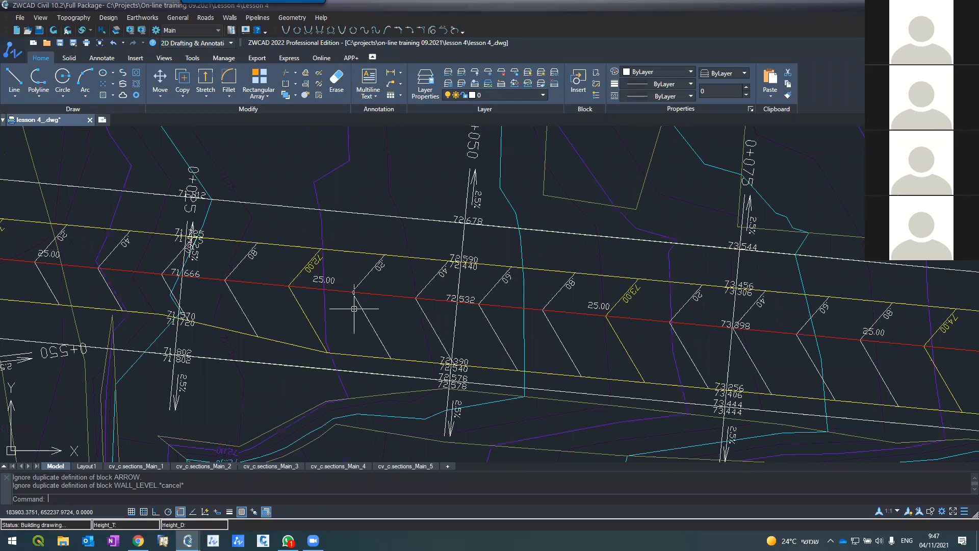
scroll(243, 262, down, 1)
scroll(240, 262, down, 4)
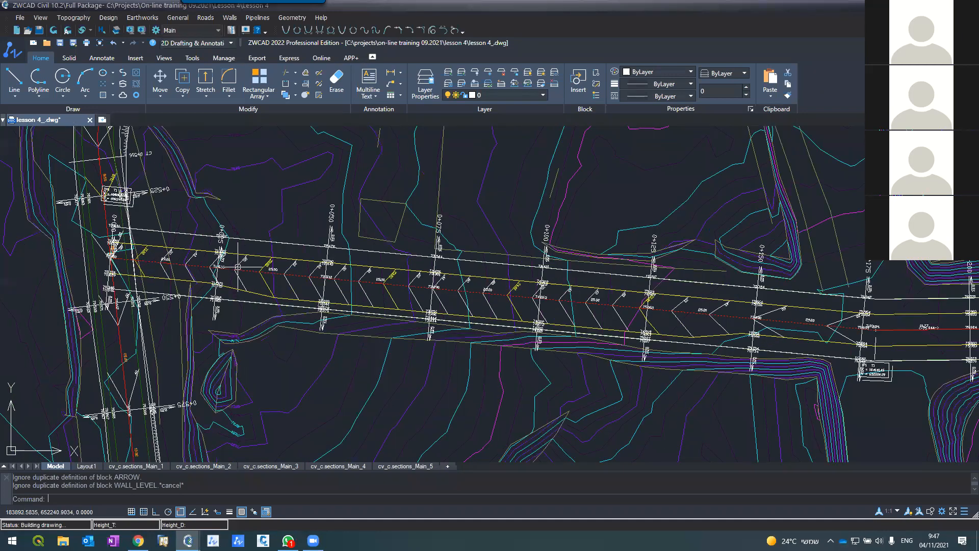
scroll(298, 287, up, 2)
scroll(299, 287, down, 2)
scroll(263, 420, up, 5)
scroll(262, 419, down, 3)
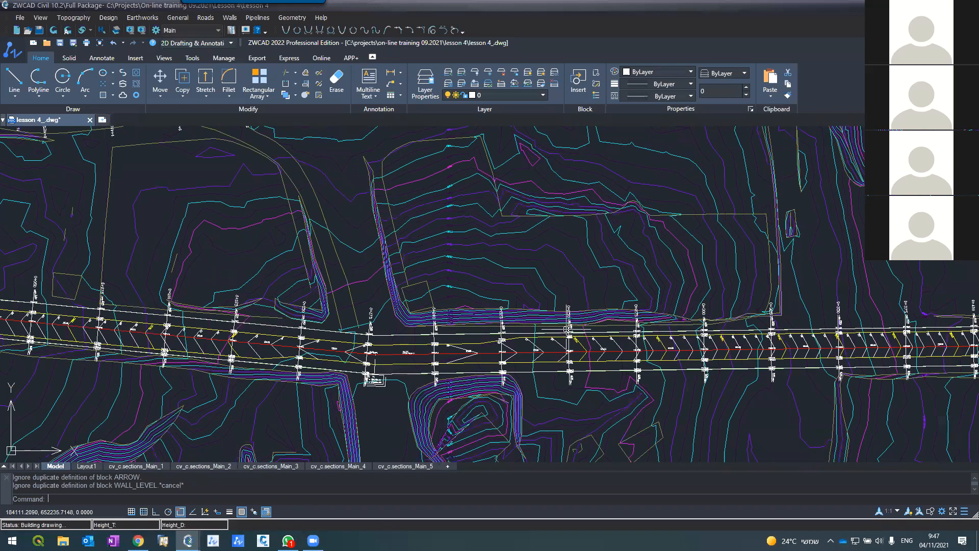
scroll(568, 328, up, 2)
scroll(467, 304, down, 1)
scroll(467, 304, up, 1)
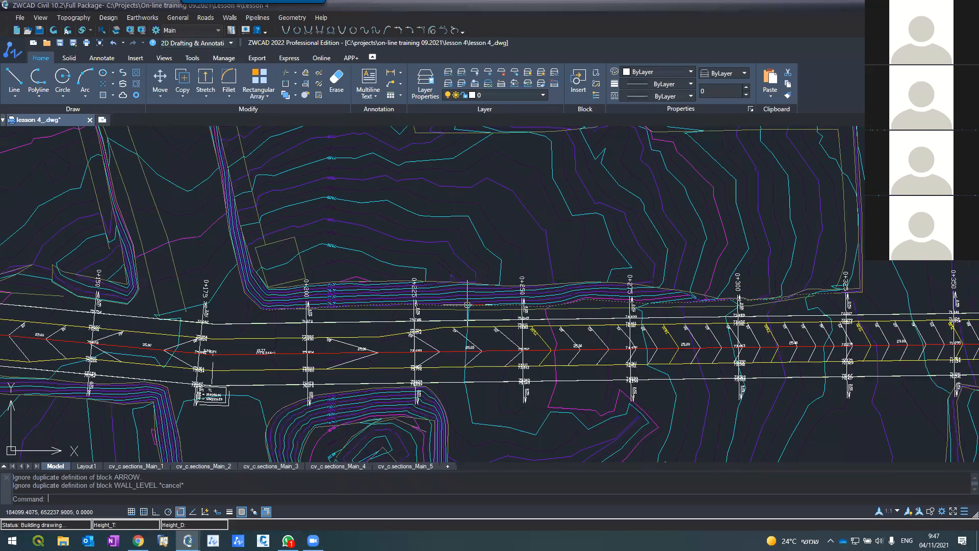
scroll(467, 304, down, 1)
scroll(467, 305, down, 2)
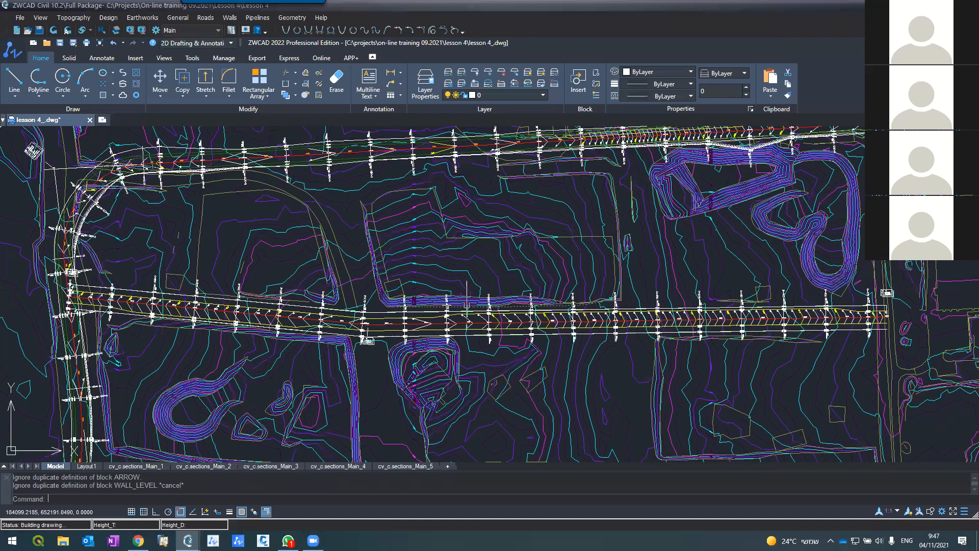
scroll(468, 305, up, 2)
scroll(271, 359, up, 1)
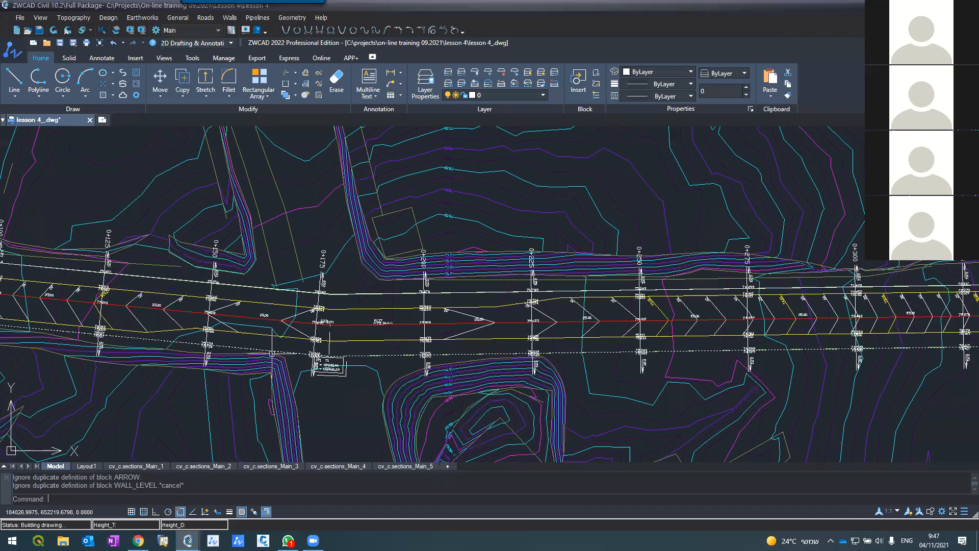
Open the Roads Cross Sections editor and step through the sections back to 0+050.
click(201, 18)
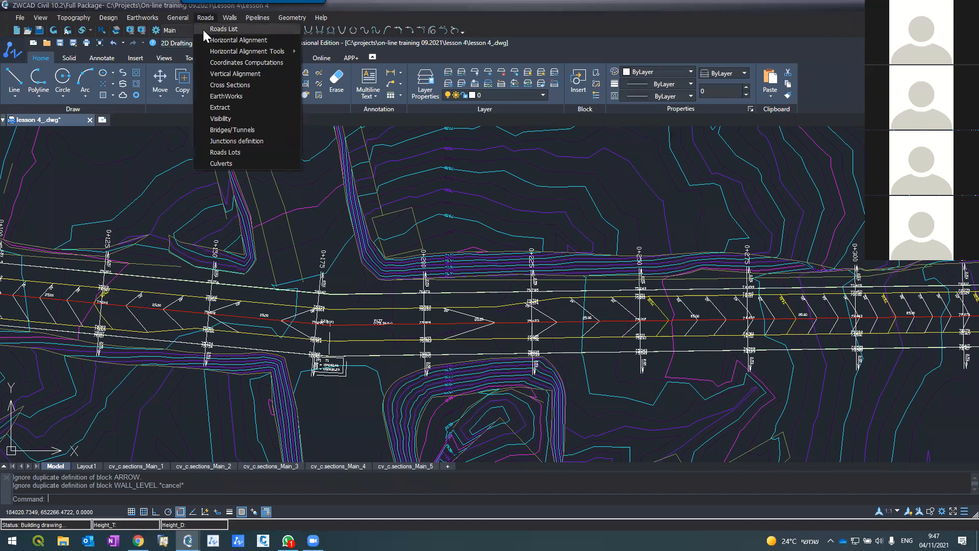
click(218, 85)
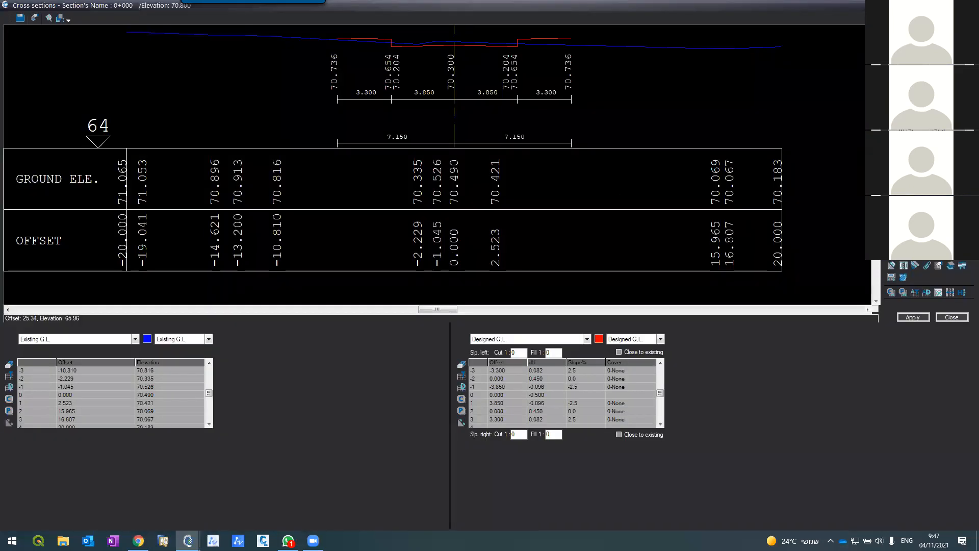
key(Page_Down)
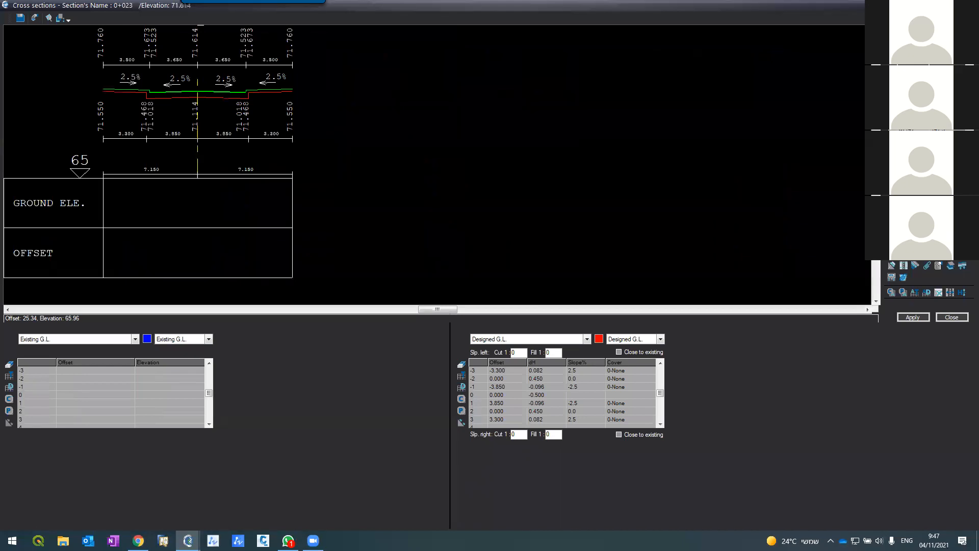
key(Page_Down)
key(Page_Down)
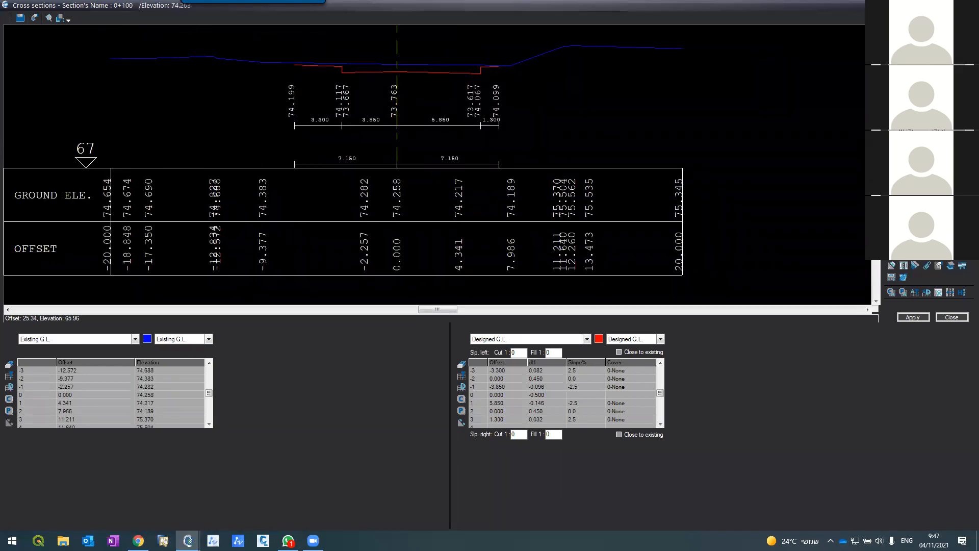
key(Page_Up)
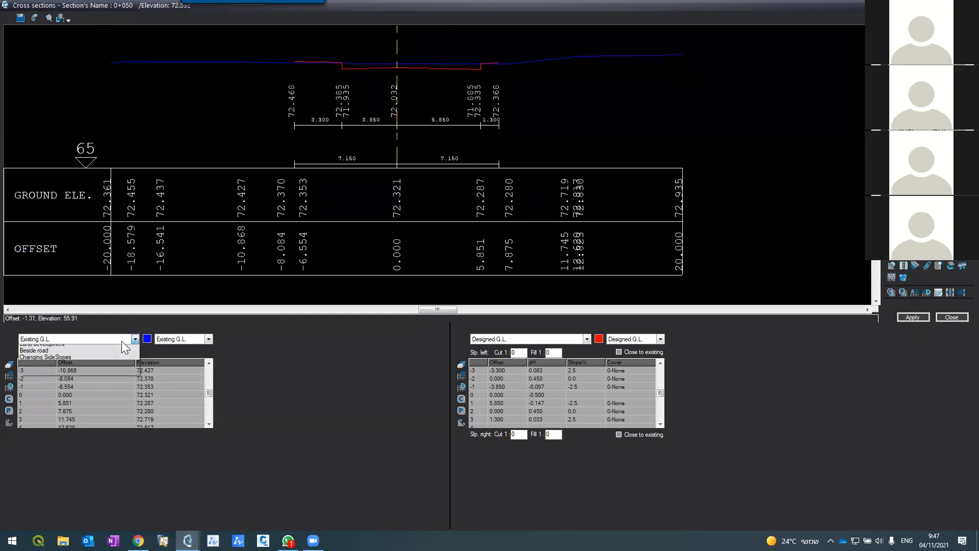
Show Structure in the left table, interpolate empty sections for All Design, and apply.
click(121, 340)
click(98, 361)
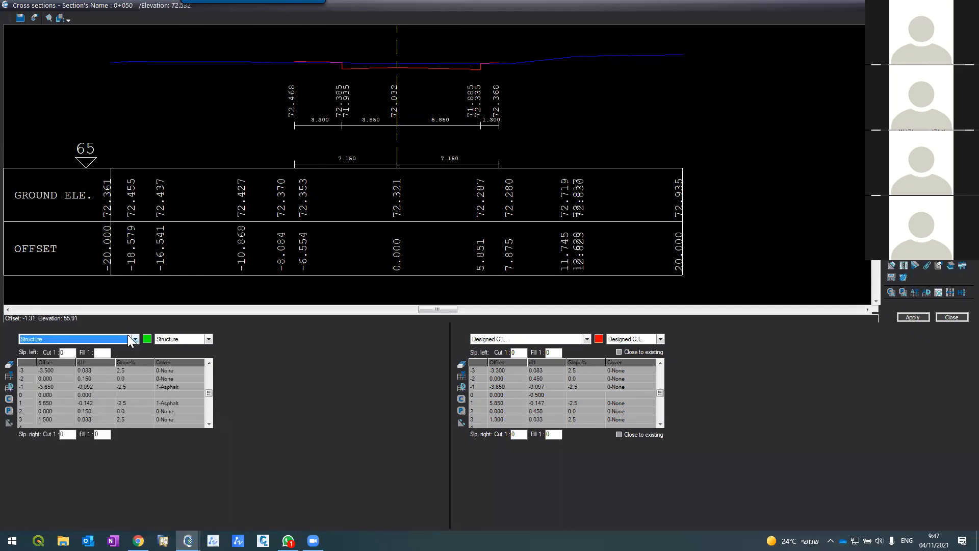
click(904, 266)
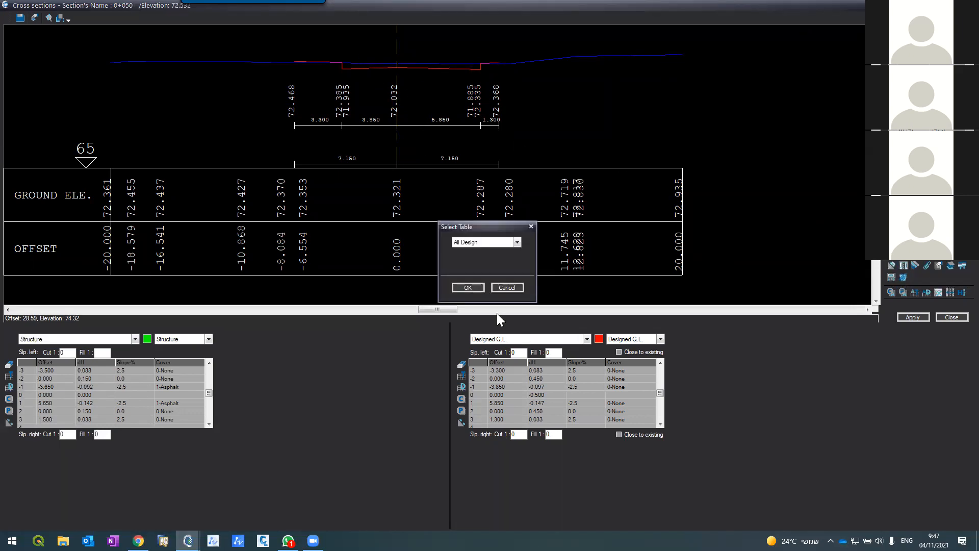
click(463, 286)
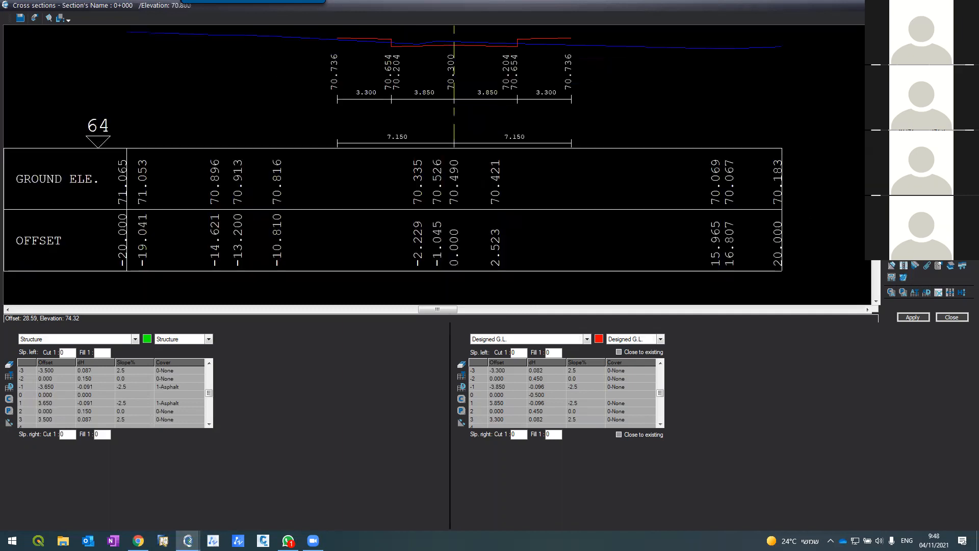
click(908, 317)
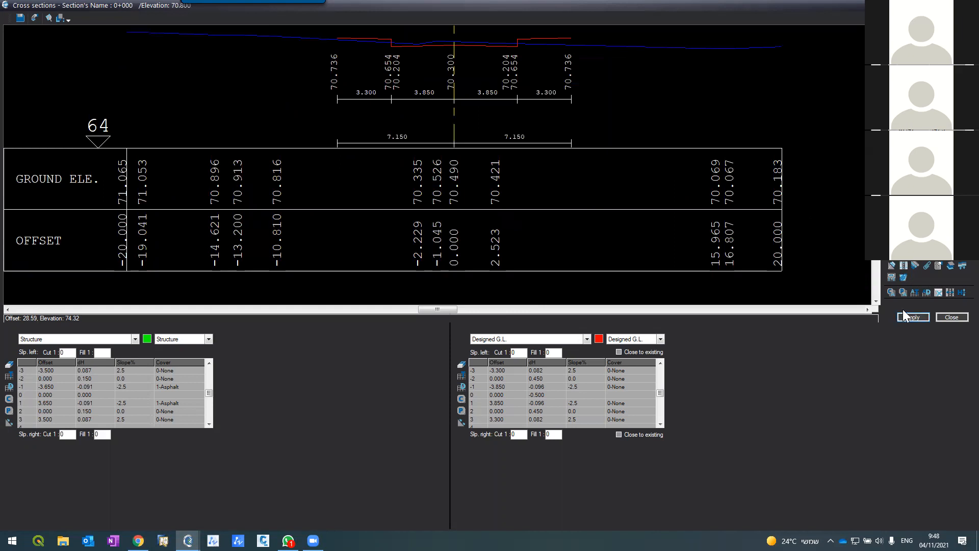
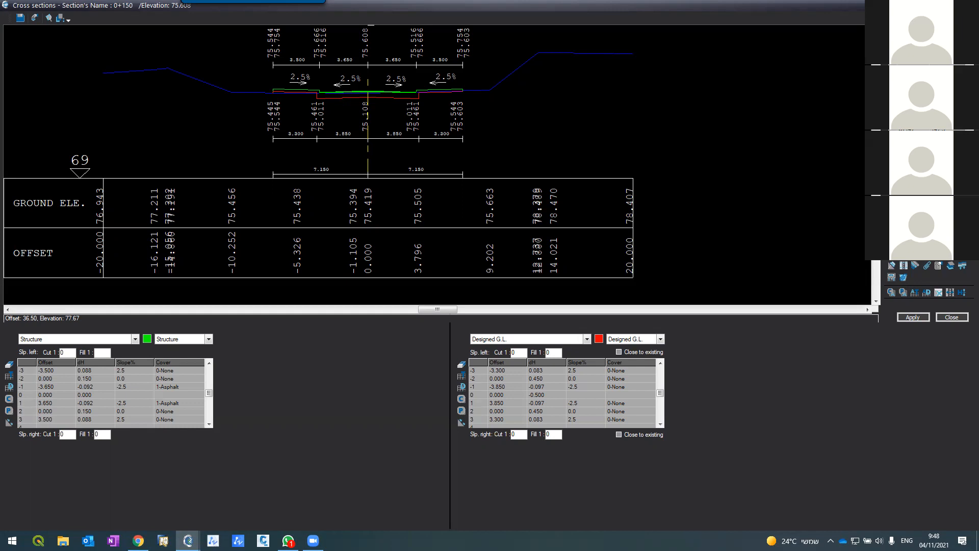
Jump to cross section 0+000, then close the viewer to return to the road plan.
click(906, 320)
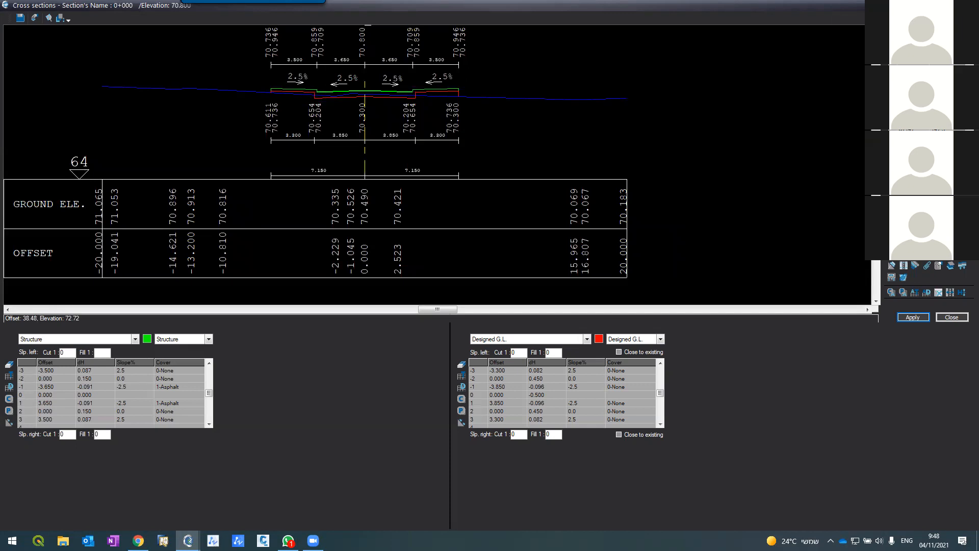
key(Escape)
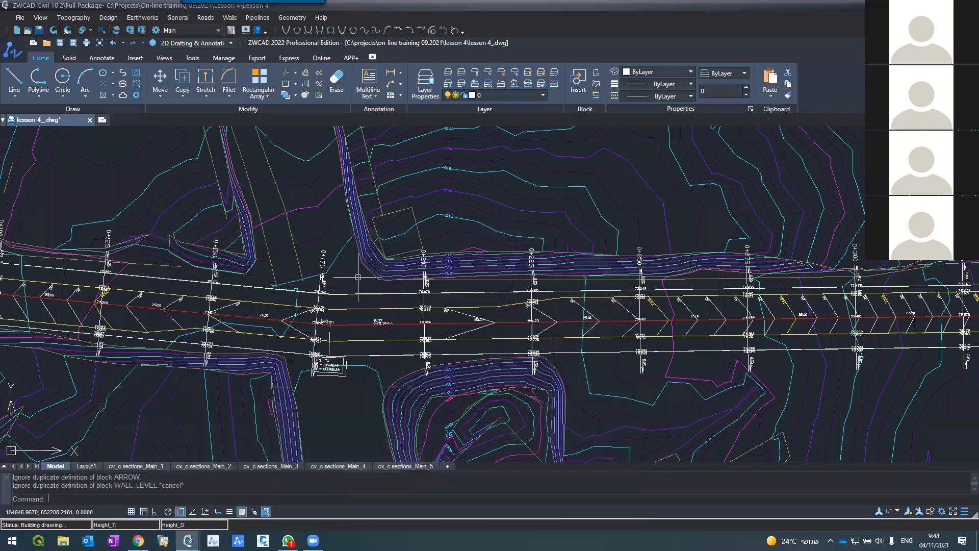
Zoom to the junction near 0+550 and select the yellow MYLORoad edge line.
scroll(358, 277, down, 5)
scroll(162, 262, up, 8)
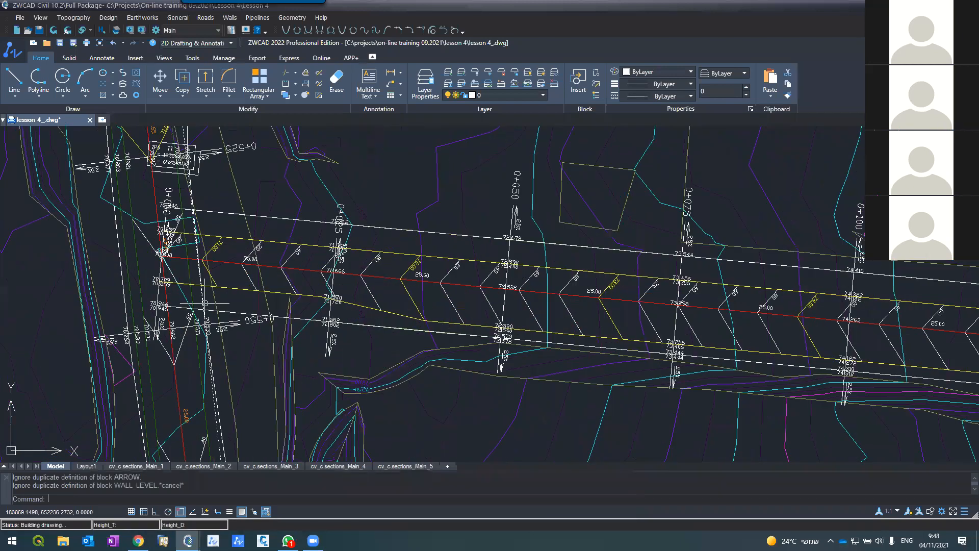
scroll(388, 289, up, 8)
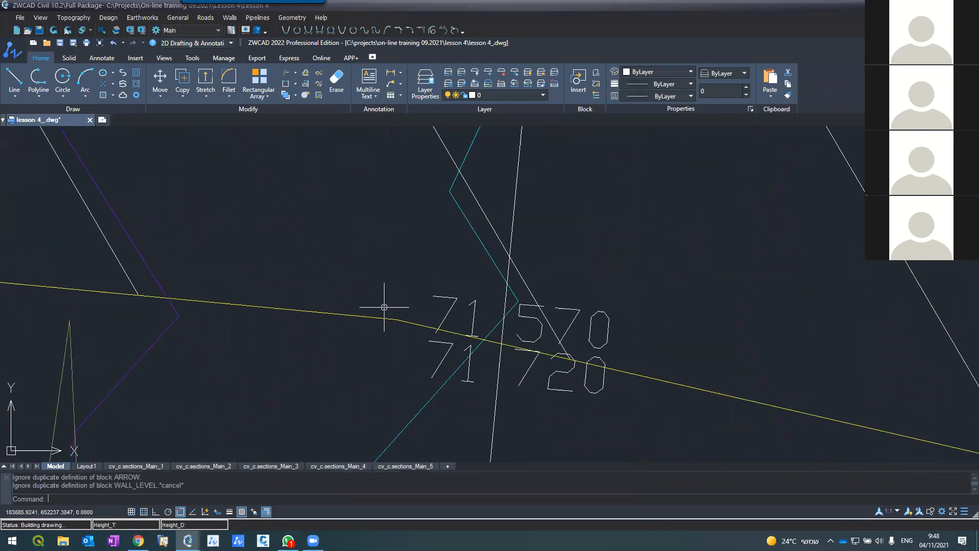
click(387, 321)
Bring the cross-section viewer back up from the taskbar at section 0+000.
scroll(392, 296, down, 3)
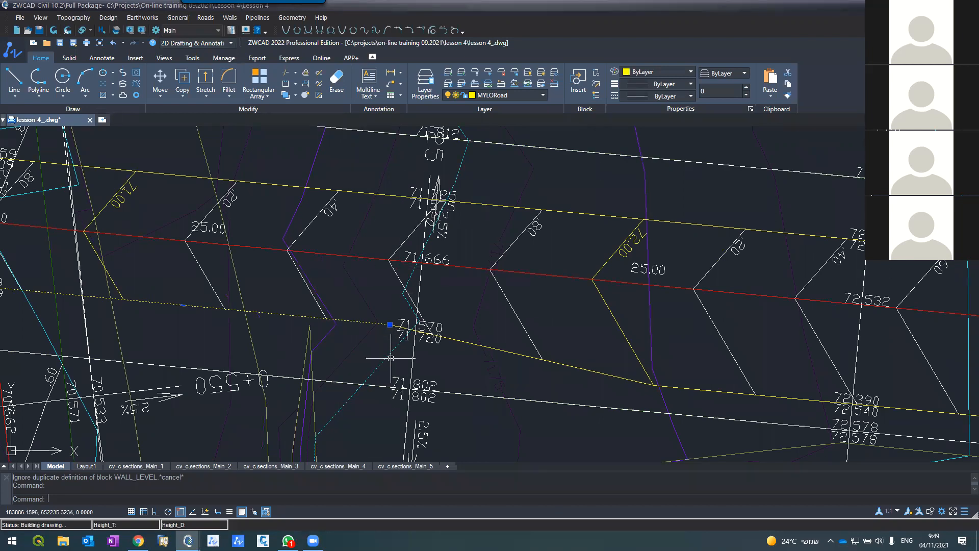
mouse_move(188, 541)
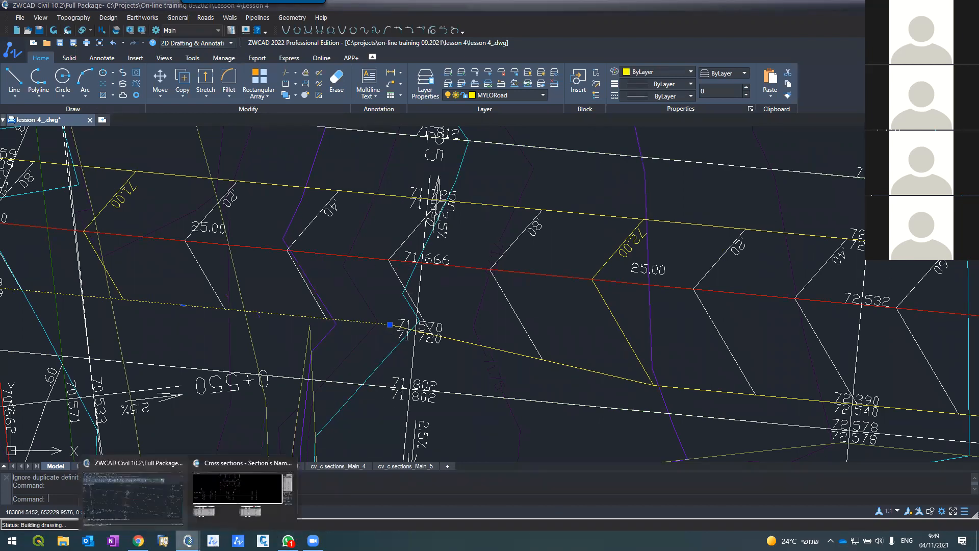
click(219, 504)
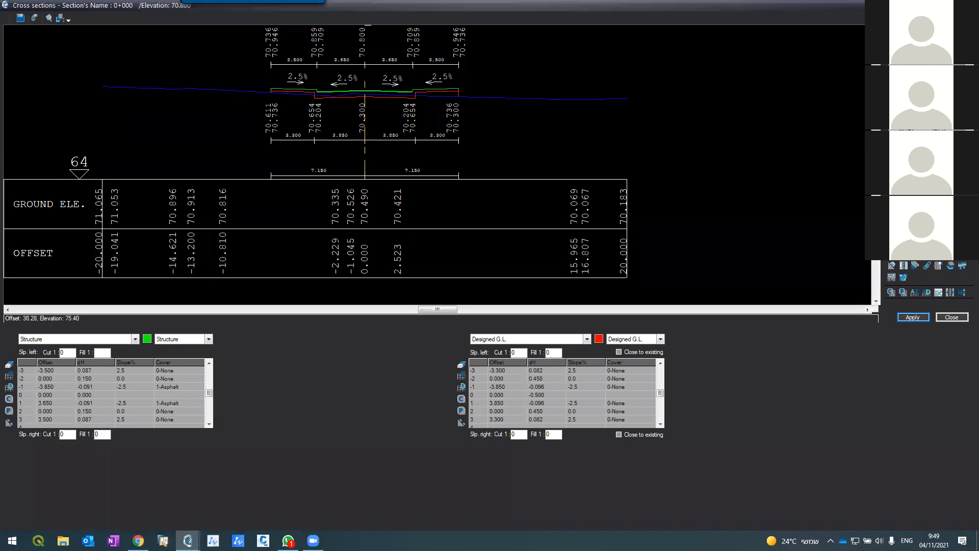
Check cross sections 0+023 and 0+025 up close, then close the viewer.
click(918, 51)
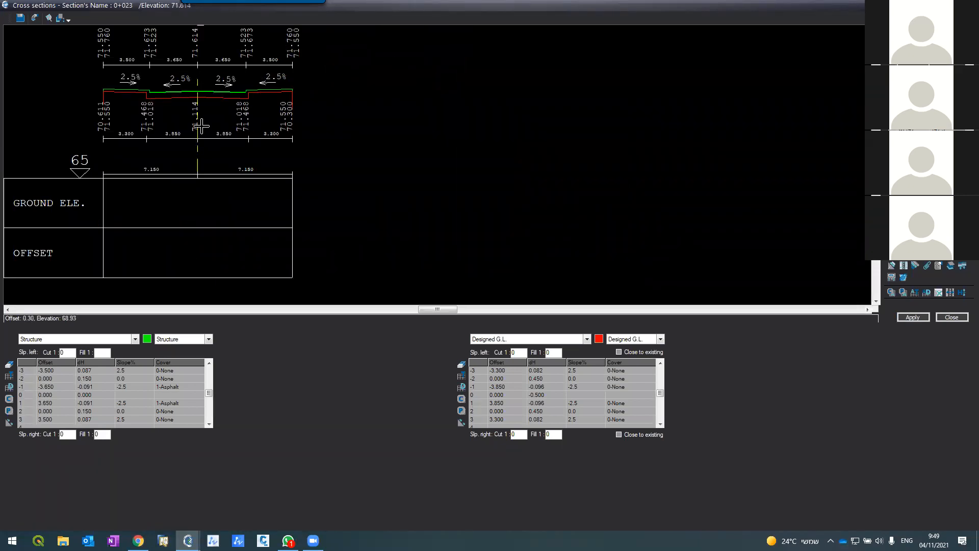
click(918, 85)
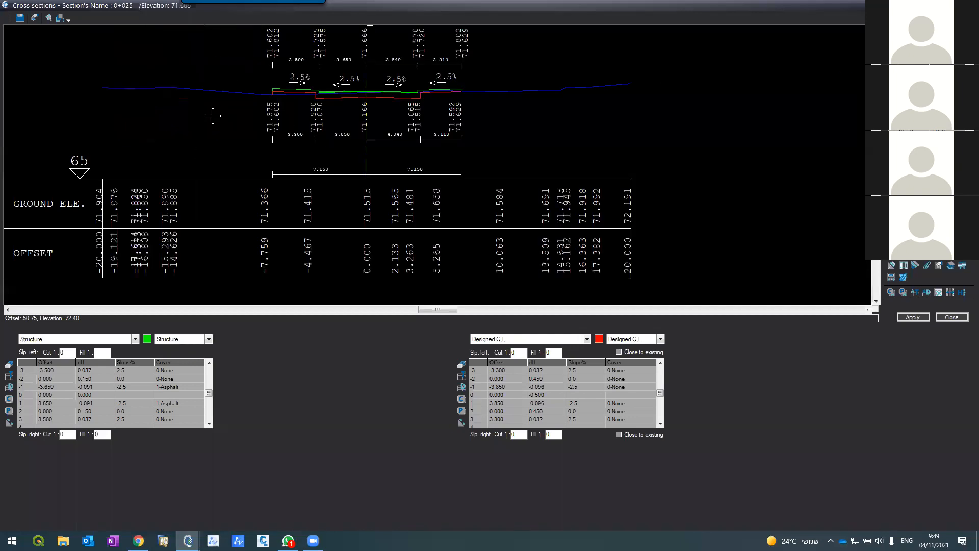
scroll(314, 68, up, 1)
scroll(514, 29, up, 1)
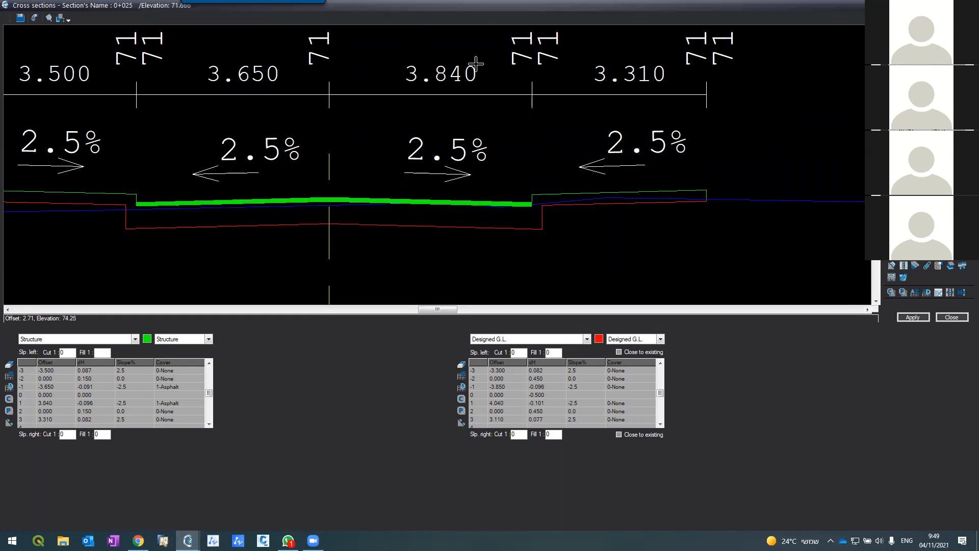
click(967, 5)
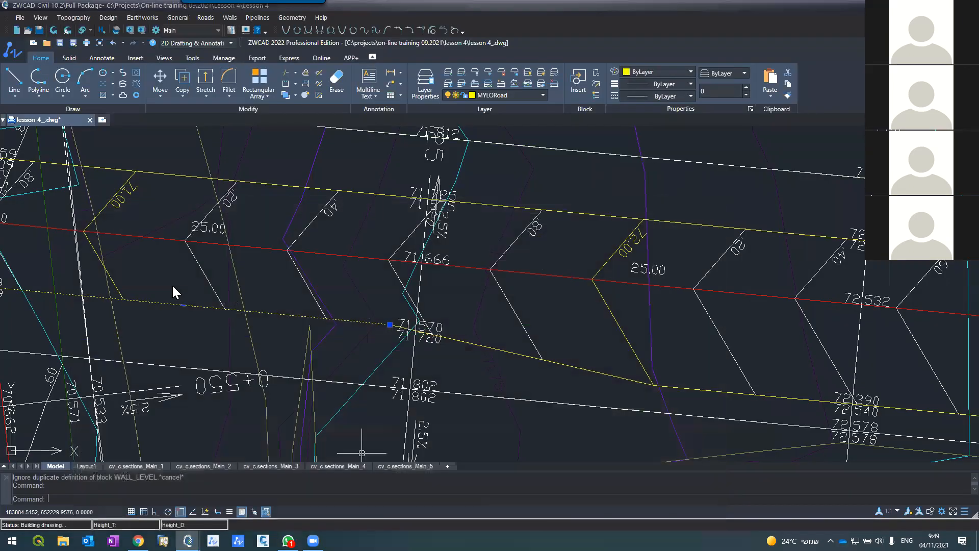
Page through the later sections up to 0+232, return to 0+000, and close the viewer.
scroll(390, 265, down, 4)
scroll(398, 284, up, 12)
scroll(371, 336, down, 4)
scroll(351, 335, up, 2)
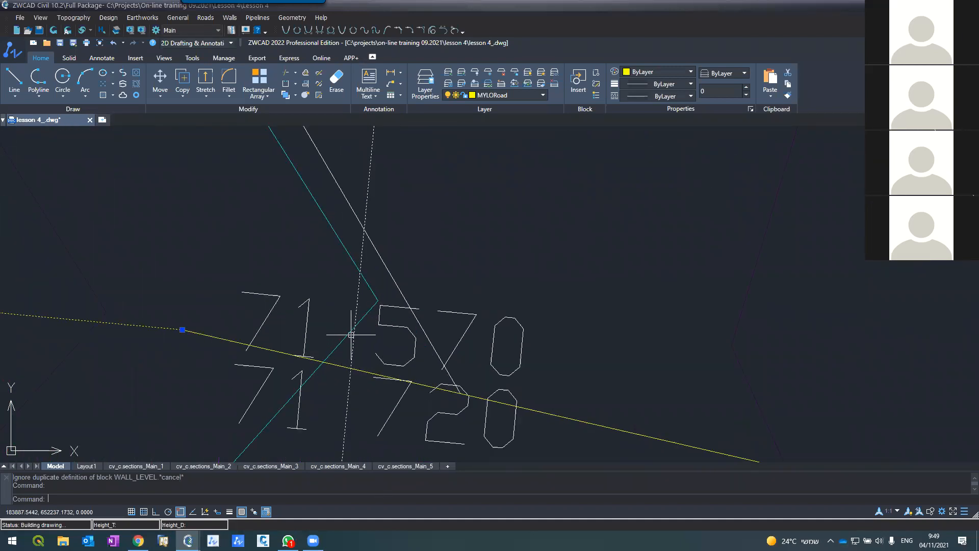
scroll(352, 335, down, 6)
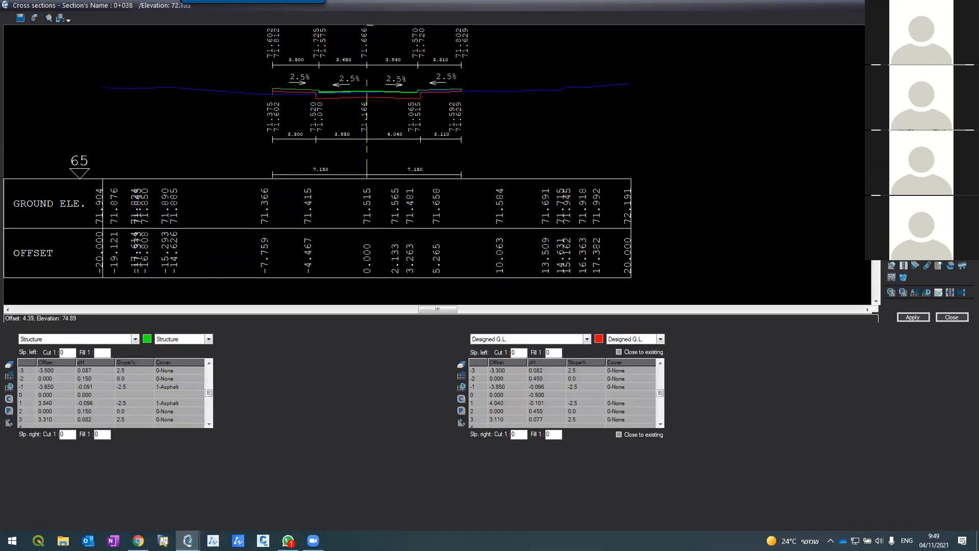
key(Page_Down)
key(Page_Down)
key(Page_Down)
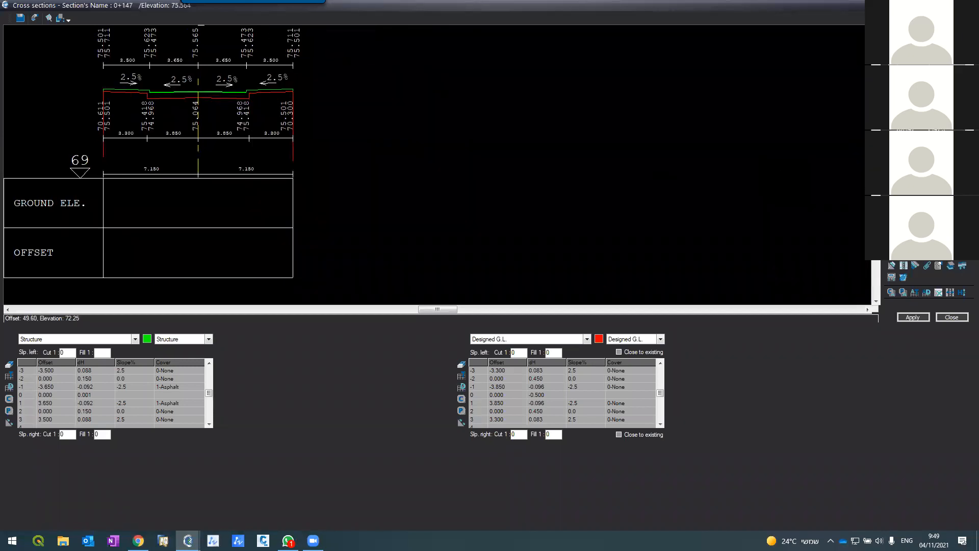
key(Page_Down)
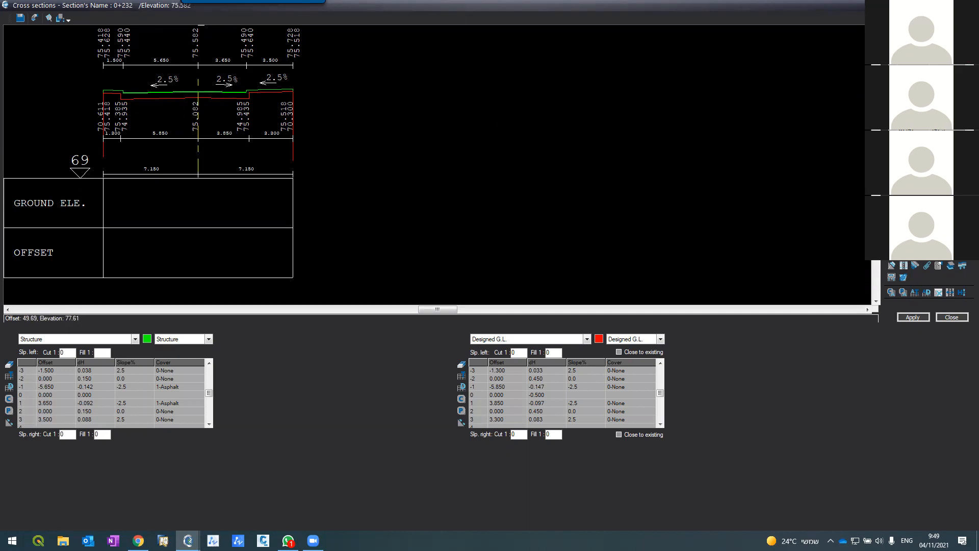
key(Home)
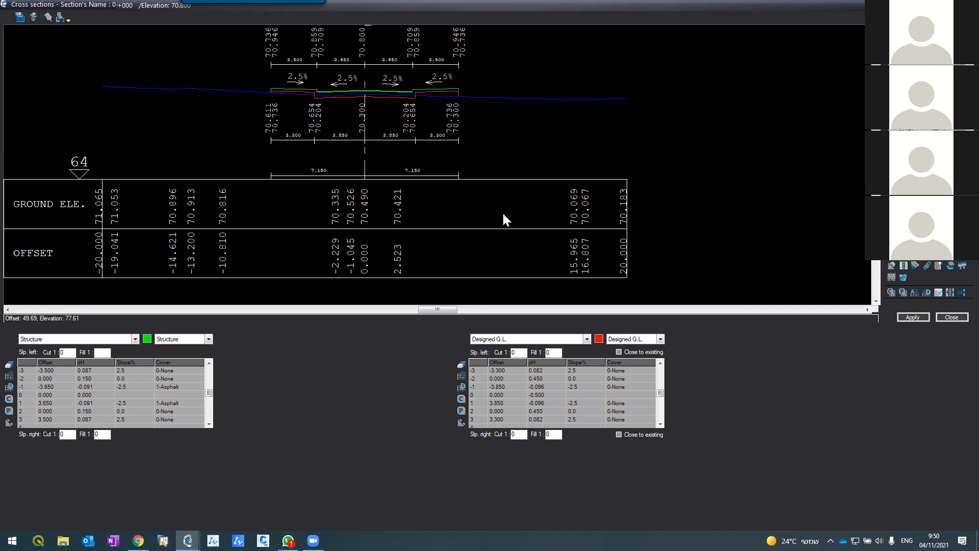
key(Escape)
scroll(356, 217, down, 5)
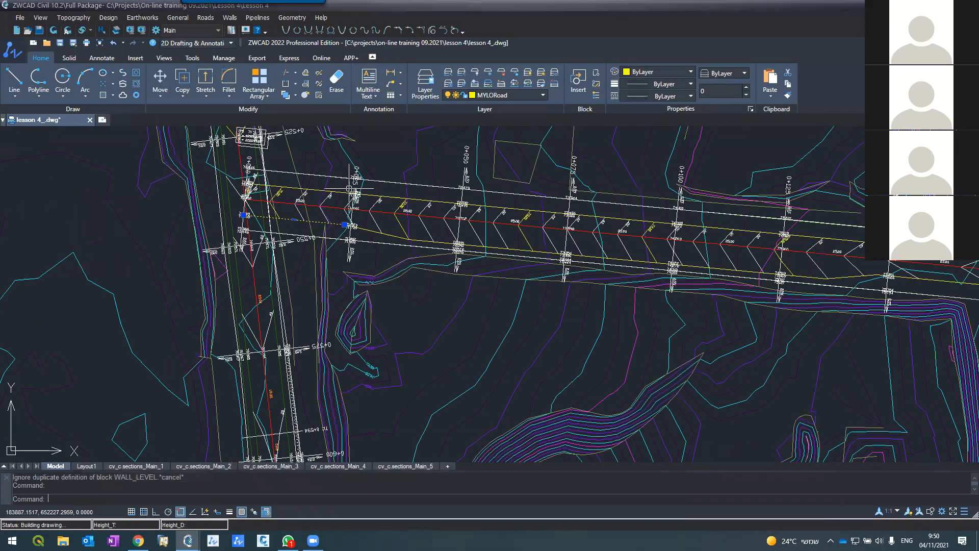
Briefly restore the cross-section viewer, then minimize it and zoom the plan around station 0+075.
scroll(357, 191, up, 2)
click(189, 540)
click(240, 516)
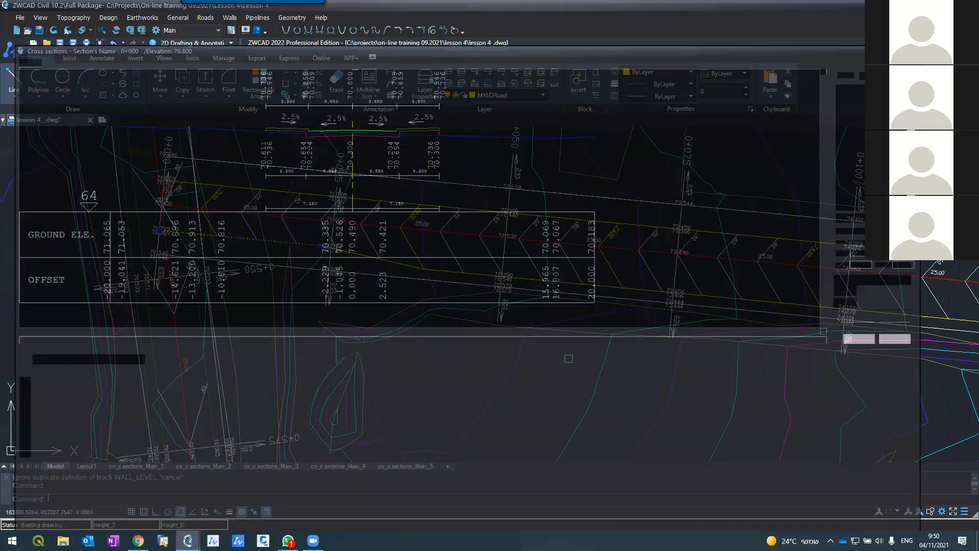
click(920, 5)
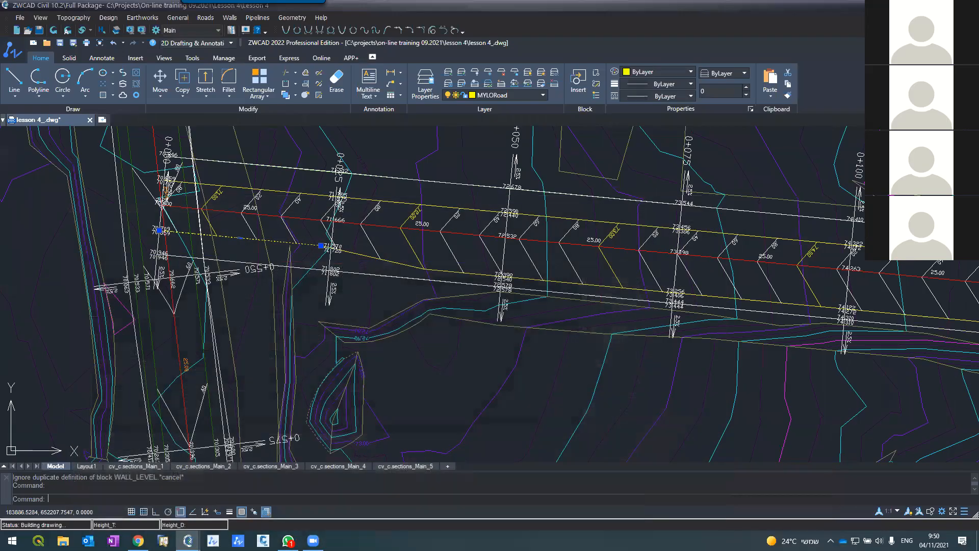
scroll(413, 326, down, 2)
scroll(412, 327, down, 1)
scroll(474, 309, up, 1)
scroll(584, 208, up, 2)
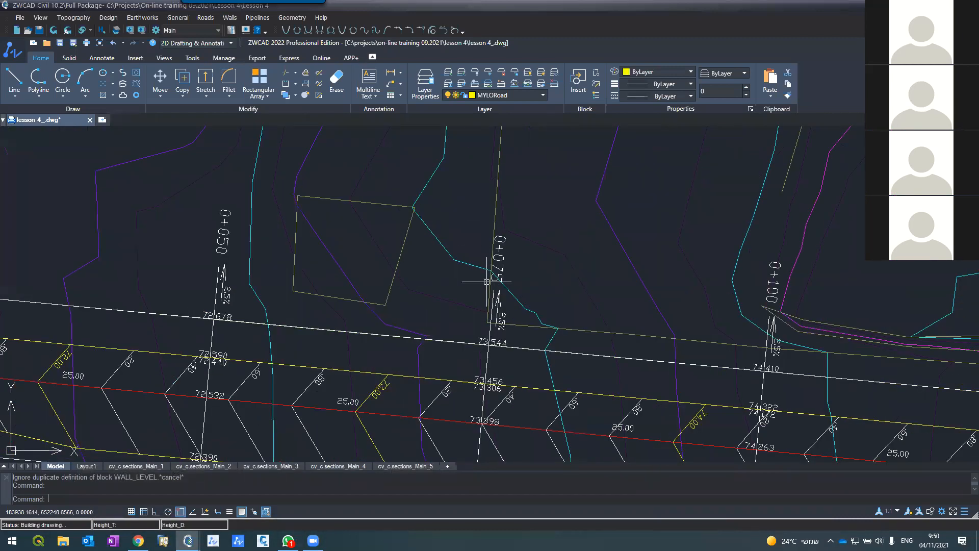
scroll(463, 190, down, 3)
scroll(469, 247, up, 1)
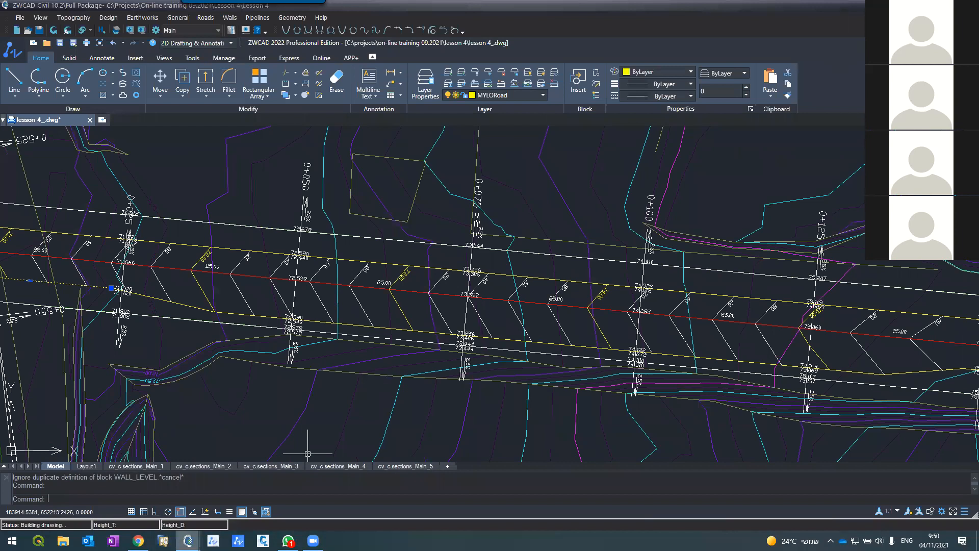
mouse_move(188, 541)
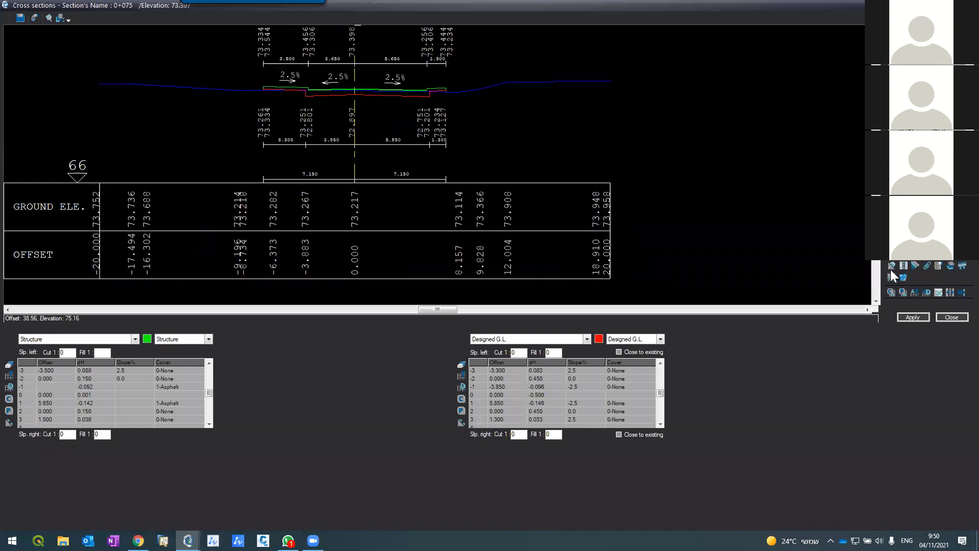
Regenerate layout and contours, visit sections 0+023 and 0+038, then regenerate them again.
click(938, 265)
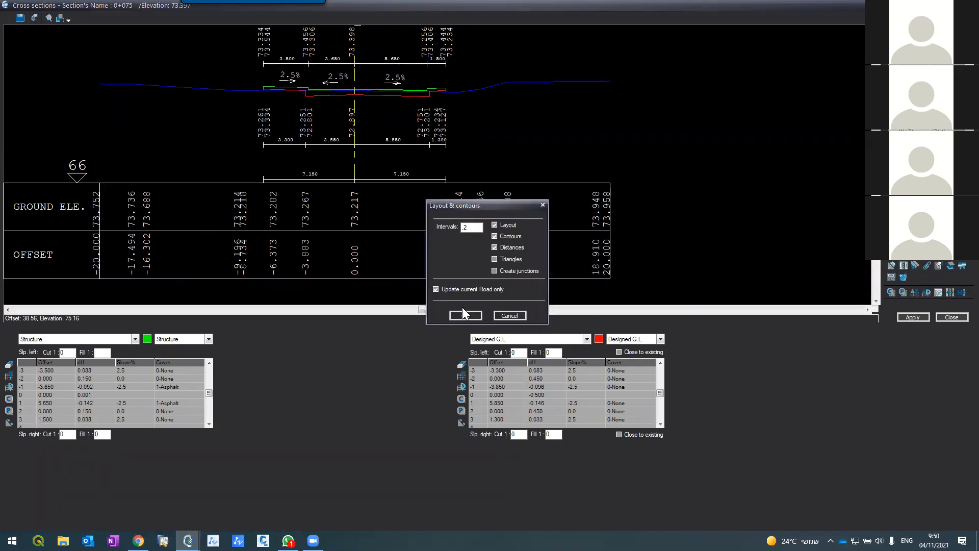
click(464, 316)
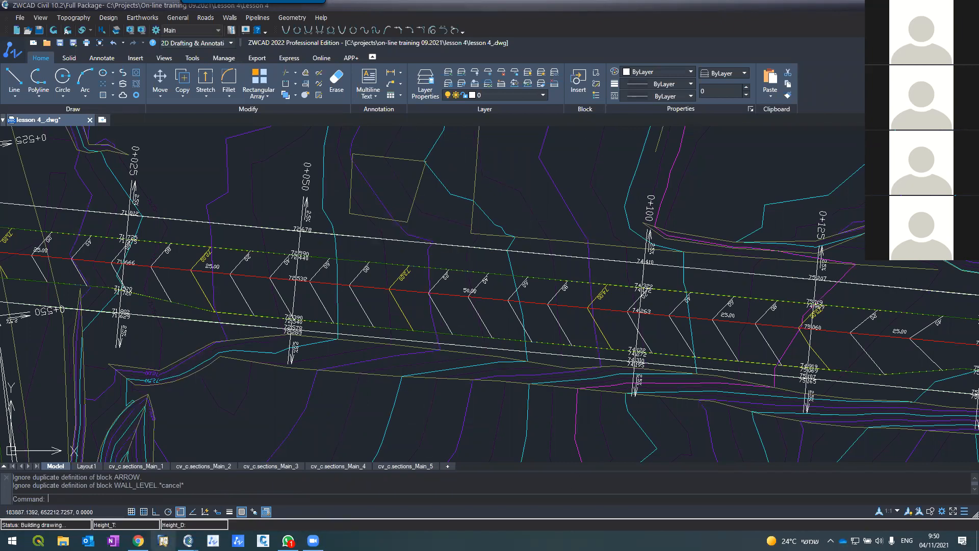
mouse_move(187, 540)
click(214, 507)
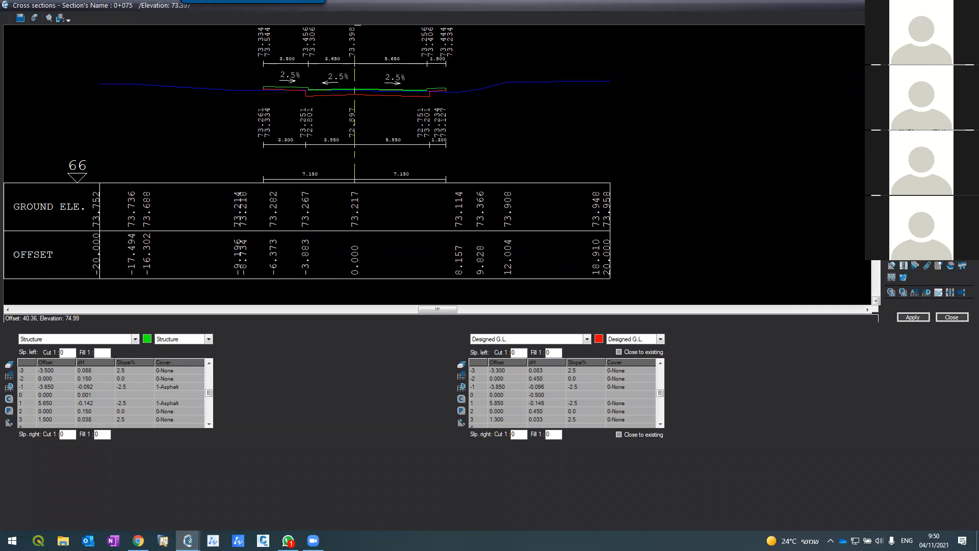
click(918, 127)
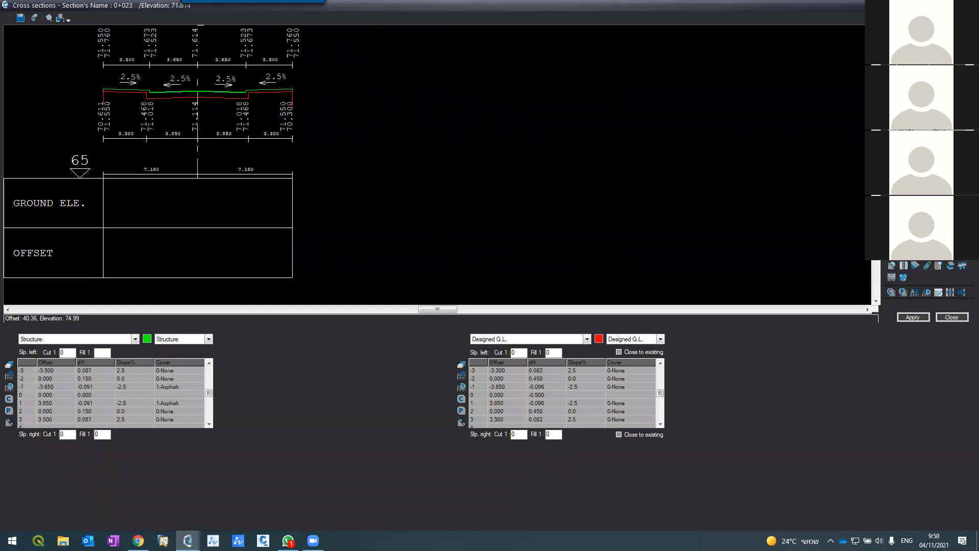
click(900, 316)
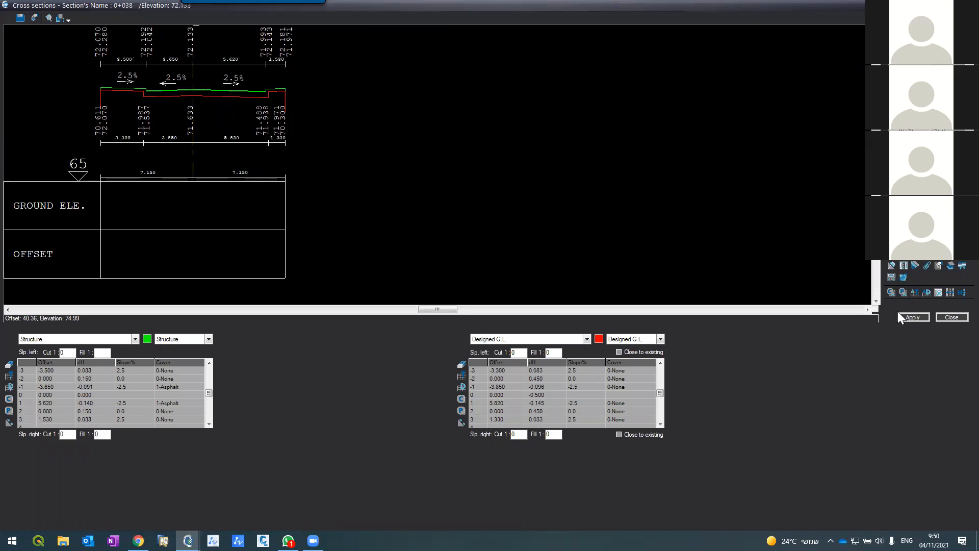
click(931, 265)
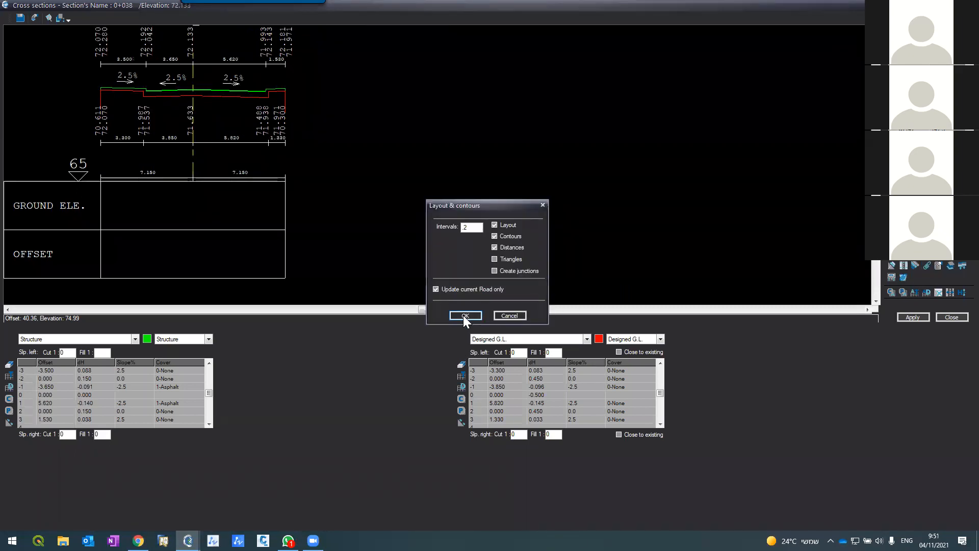
click(464, 315)
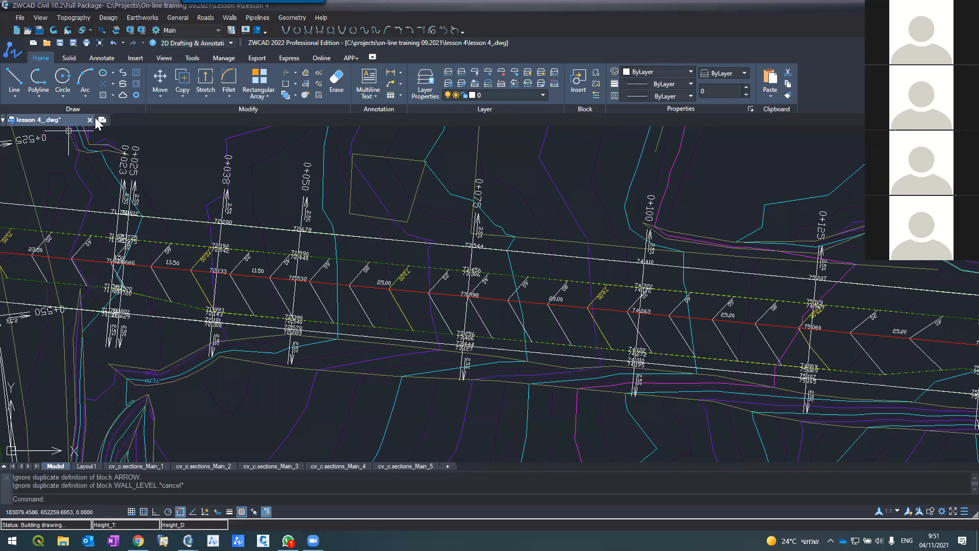
Zoom over the road labels, then bring the editor forward on section 0+038 at elevation 72.133.
scroll(123, 150, up, 2)
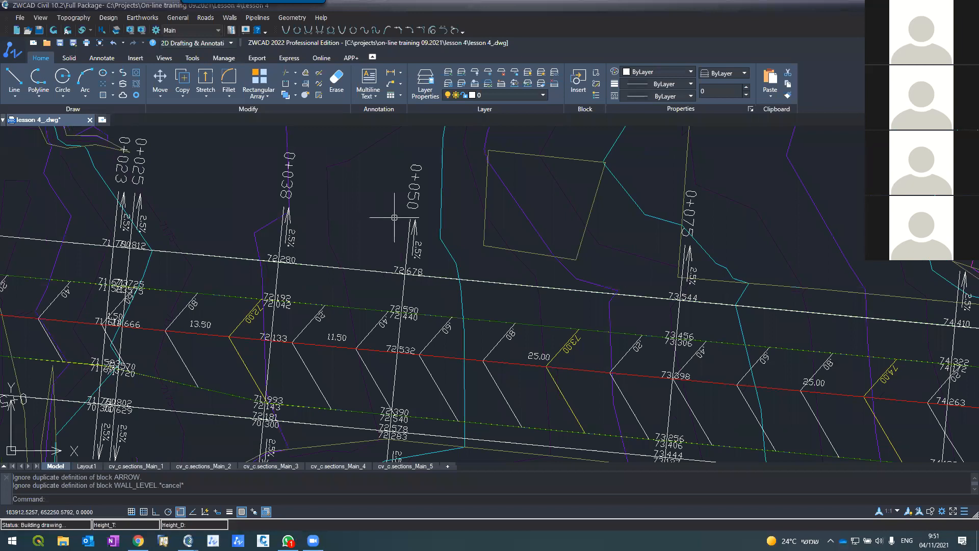
scroll(423, 154, down, 3)
scroll(345, 204, up, 10)
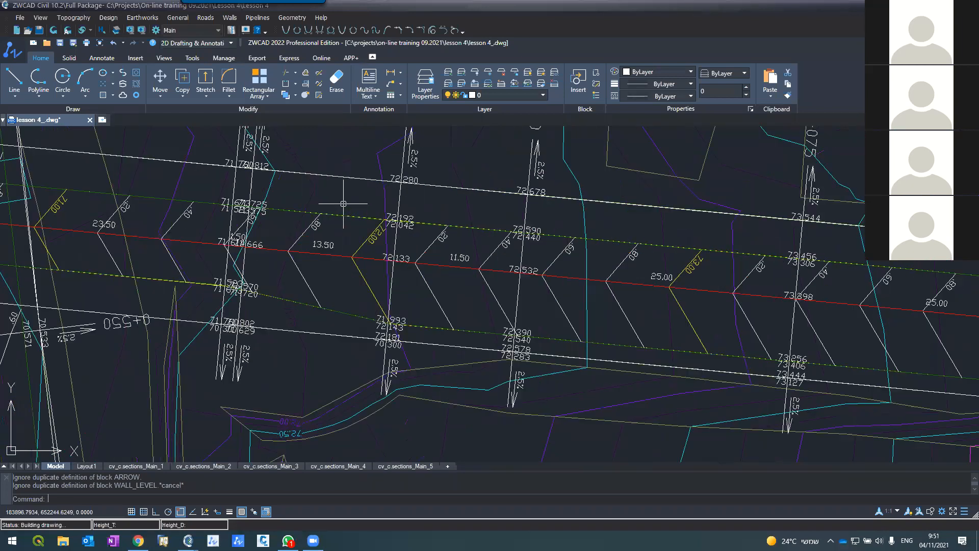
scroll(421, 319, down, 7)
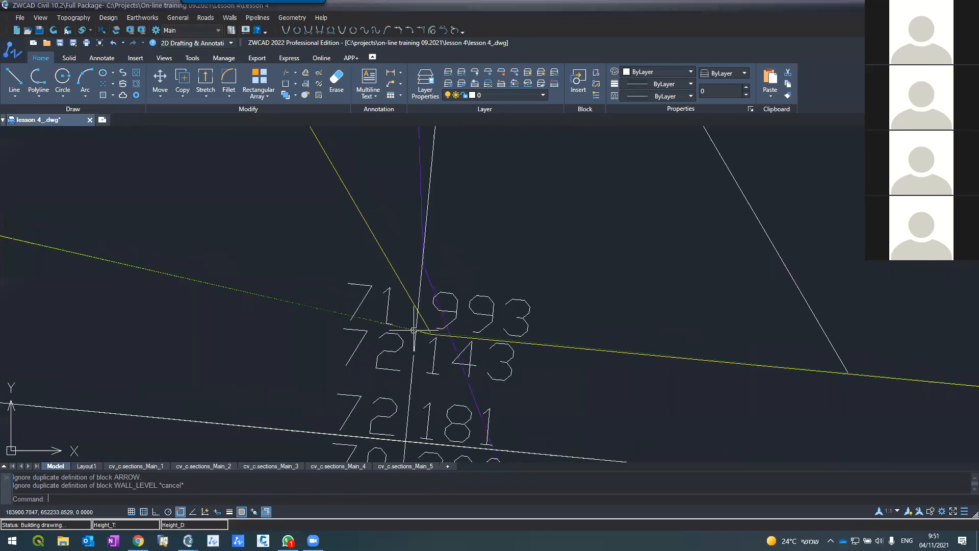
scroll(334, 299, up, 10)
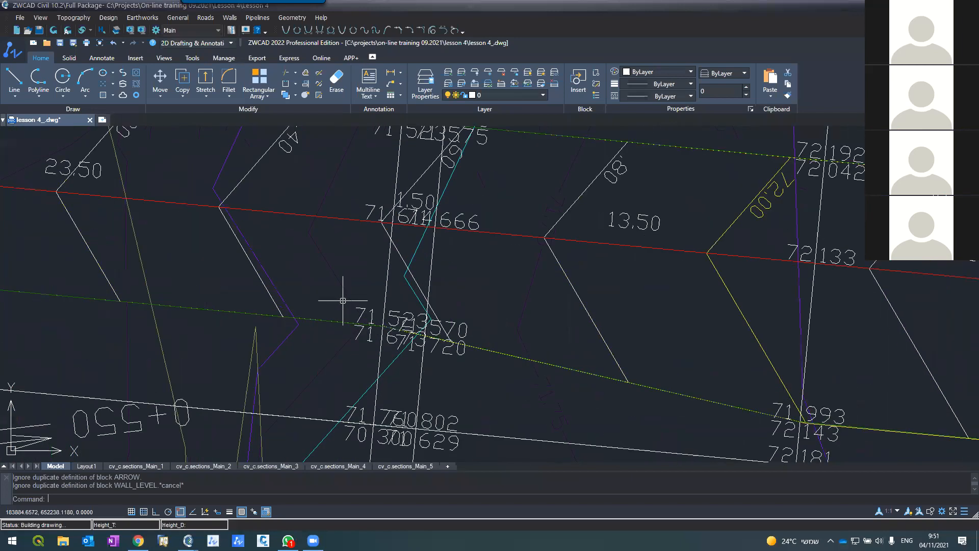
scroll(438, 288, down, 9)
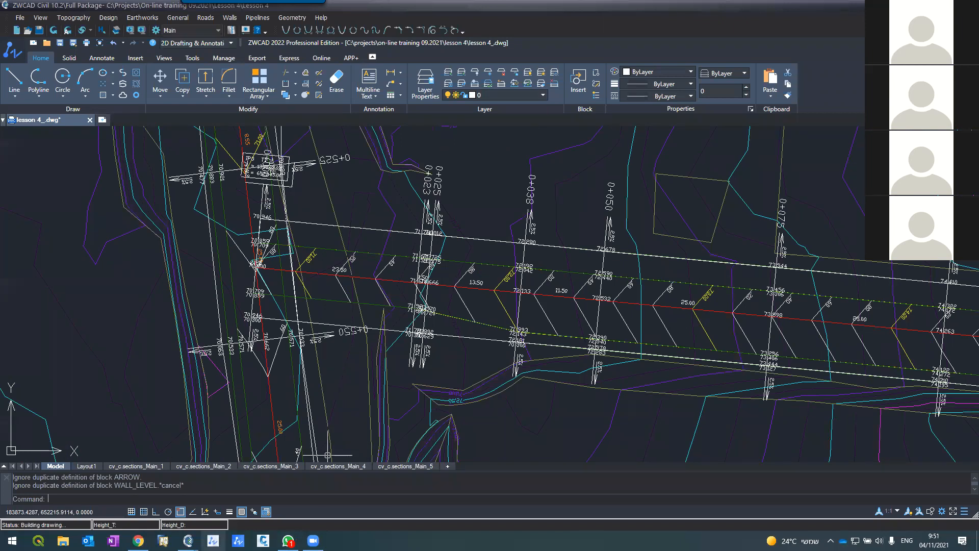
mouse_move(188, 541)
click(208, 486)
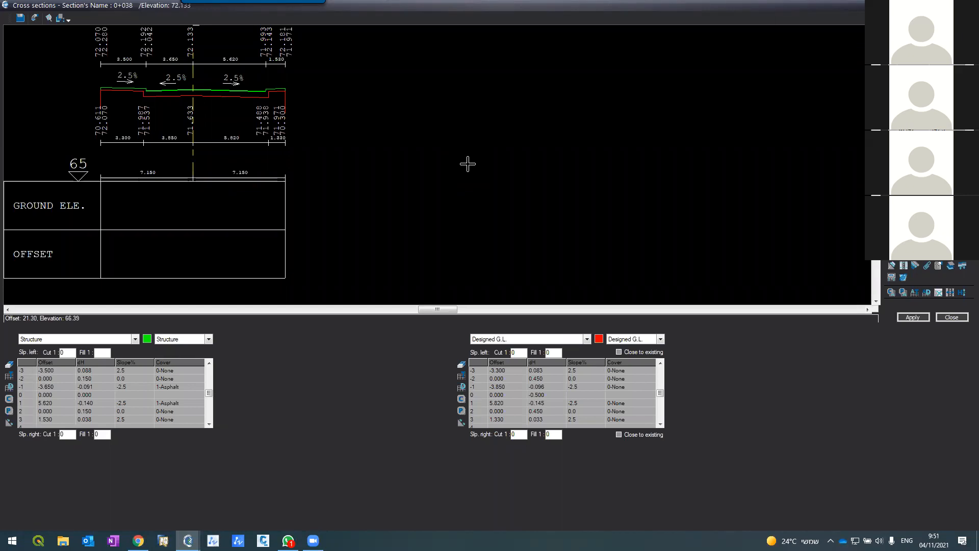
Open the editor from the 0+038 section label and page to section 0+025.
mouse_move(239, 5)
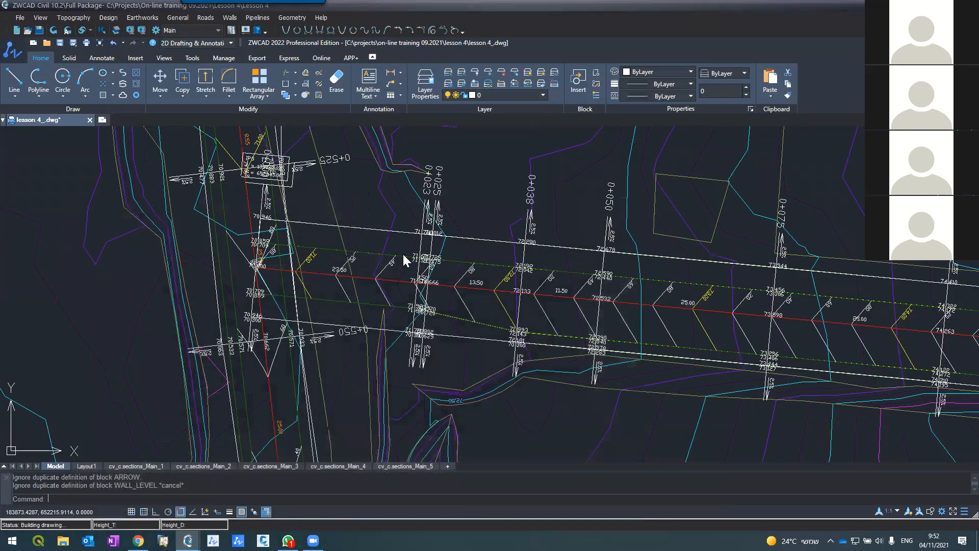
scroll(450, 252, down, 6)
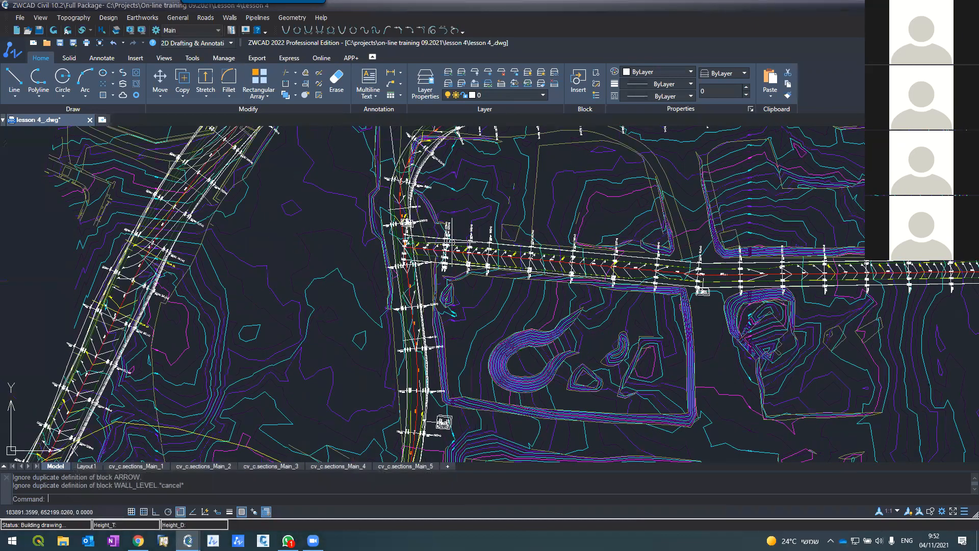
scroll(451, 225, down, 2)
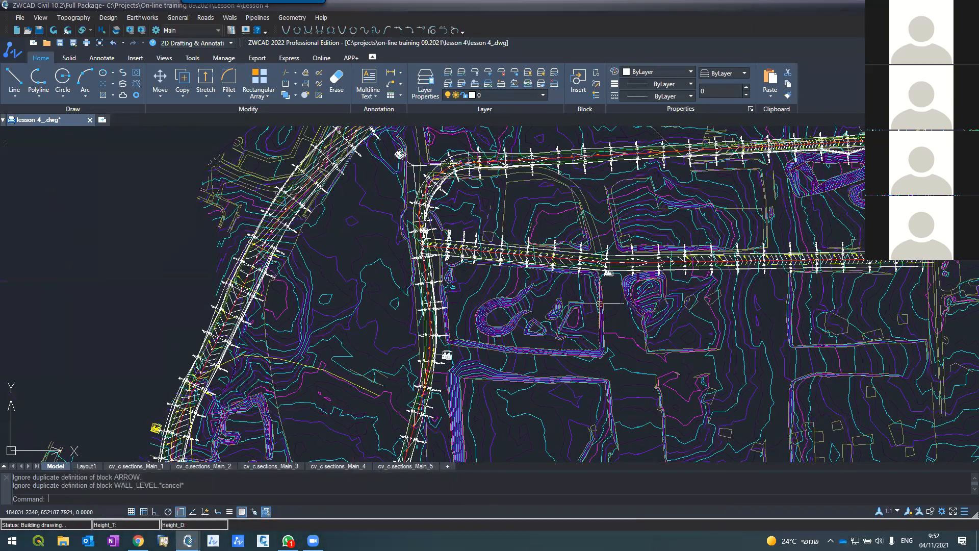
scroll(600, 303, up, 4)
scroll(567, 212, down, 3)
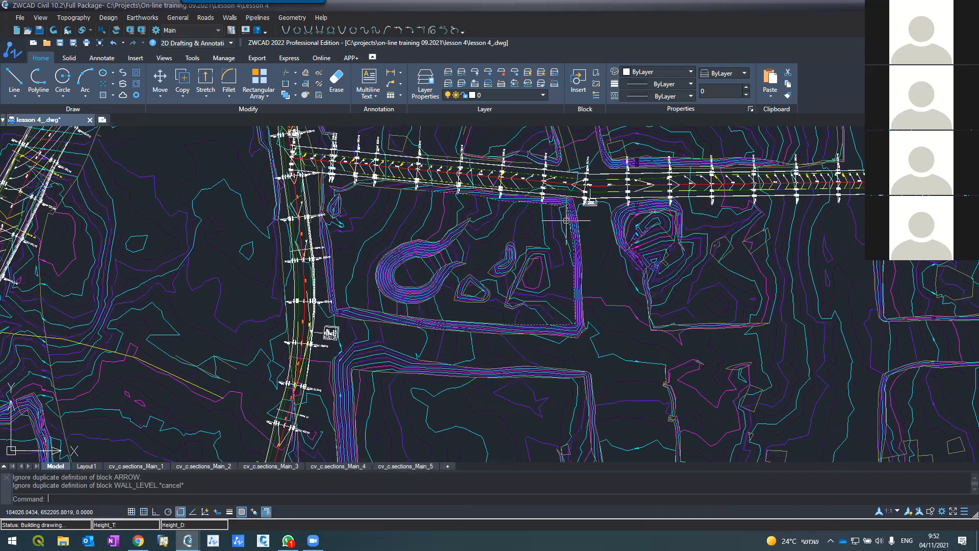
scroll(352, 162, up, 6)
double_click(352, 162)
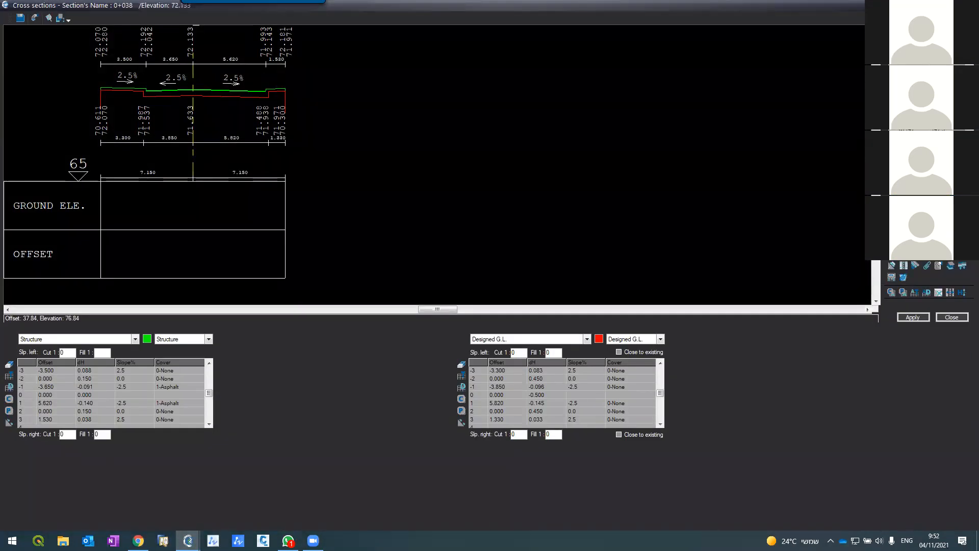
key(Page_Up)
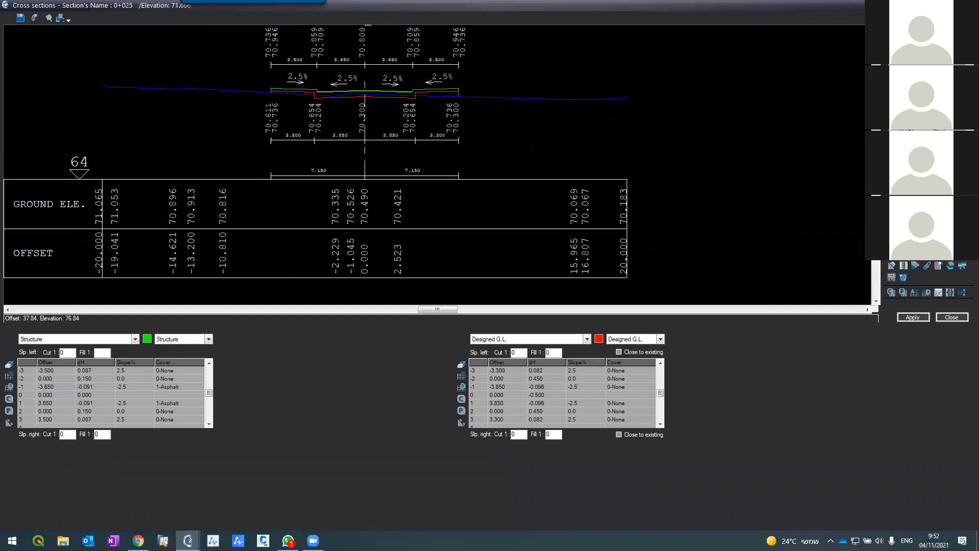
key(Page_Down)
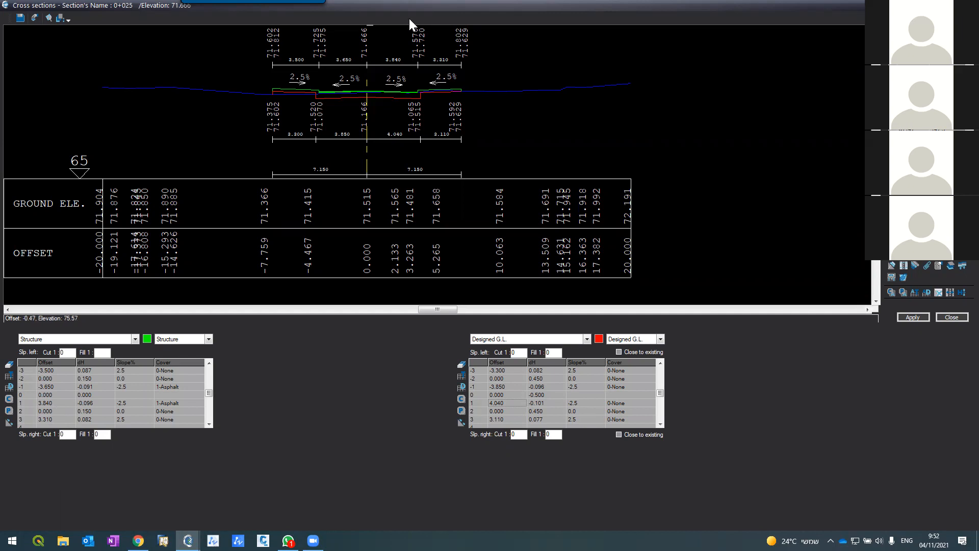
Zoom into section 0+025, then step back to section 0+023 at elevation 71.614.
scroll(295, 52, up, 2)
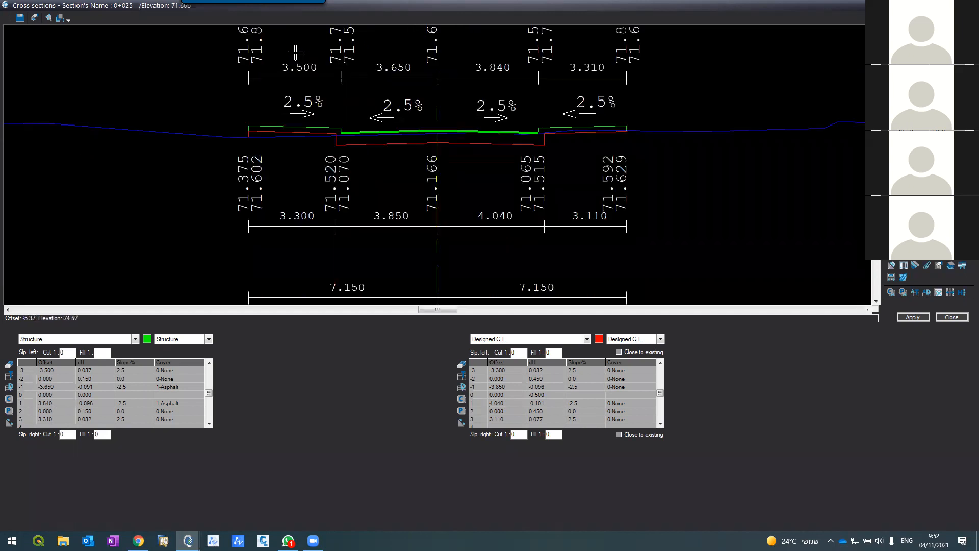
scroll(293, 55, up, 2)
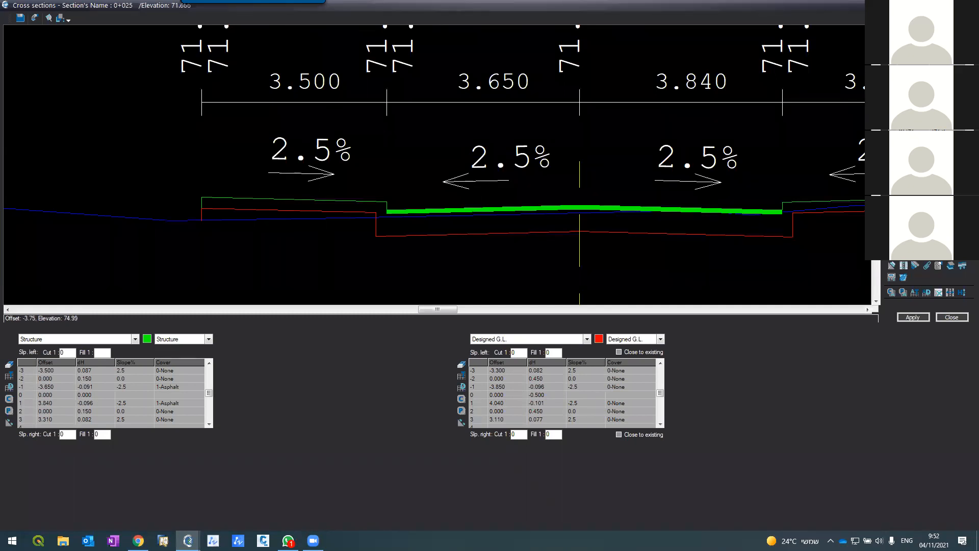
key(Page_Up)
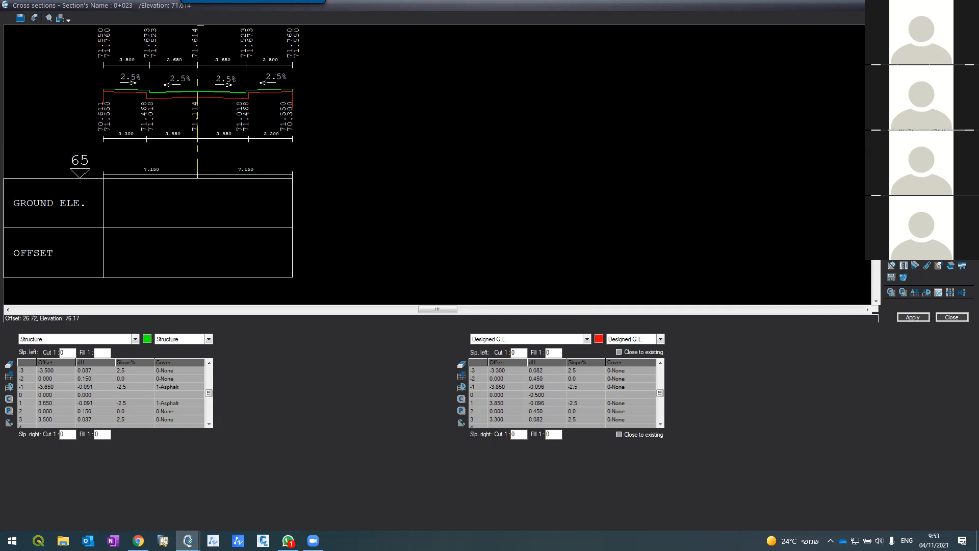
Close the editor, restore it from the taskbar, and switch to section 0+000.
key(Escape)
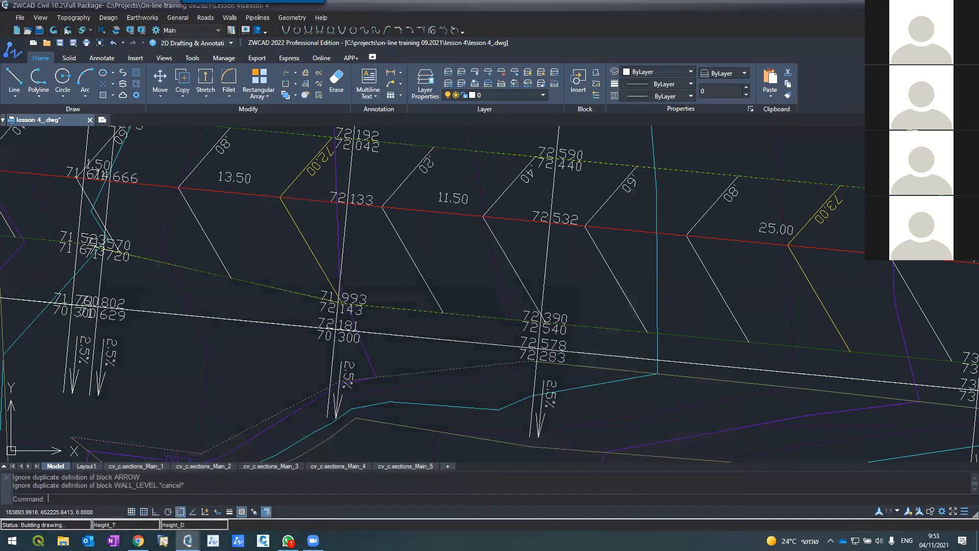
scroll(433, 317, down, 6)
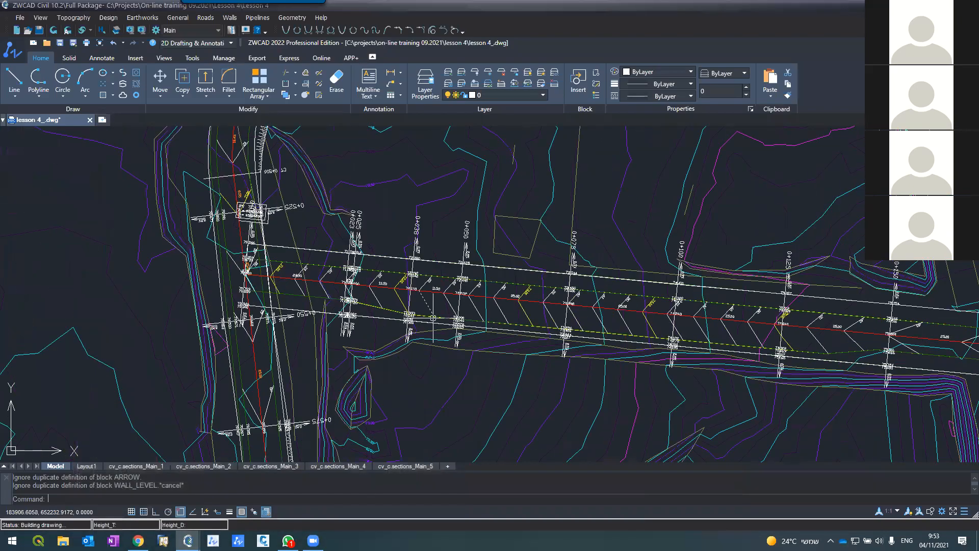
scroll(434, 318, up, 4)
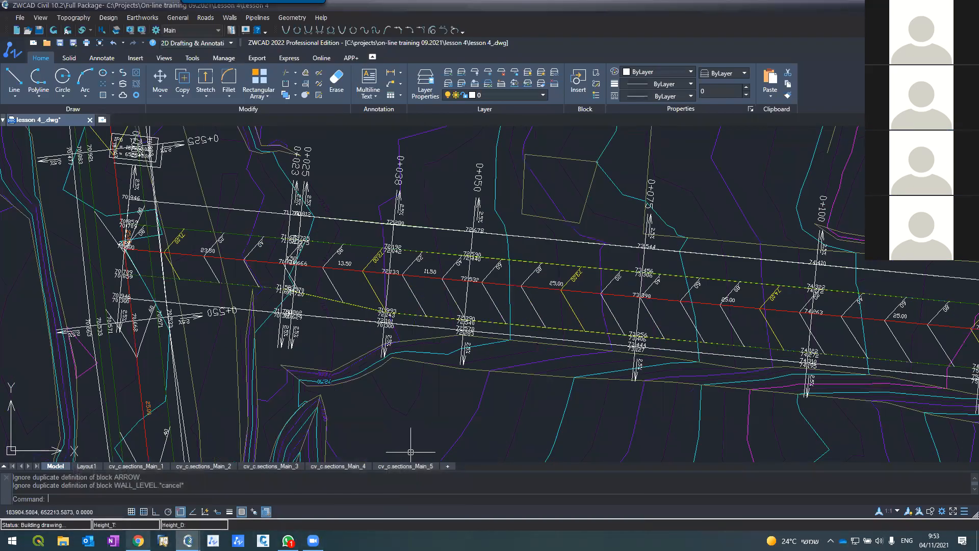
mouse_move(188, 540)
click(240, 490)
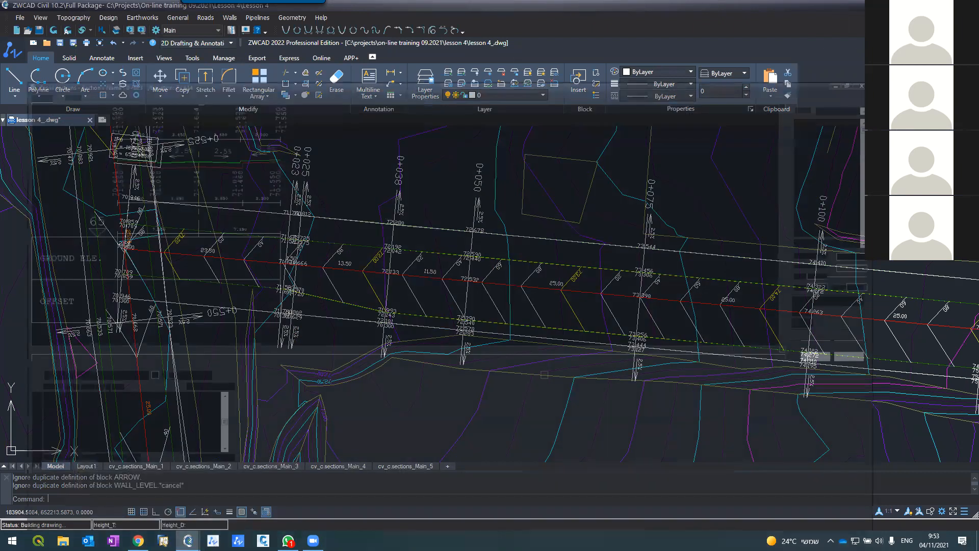
click(926, 65)
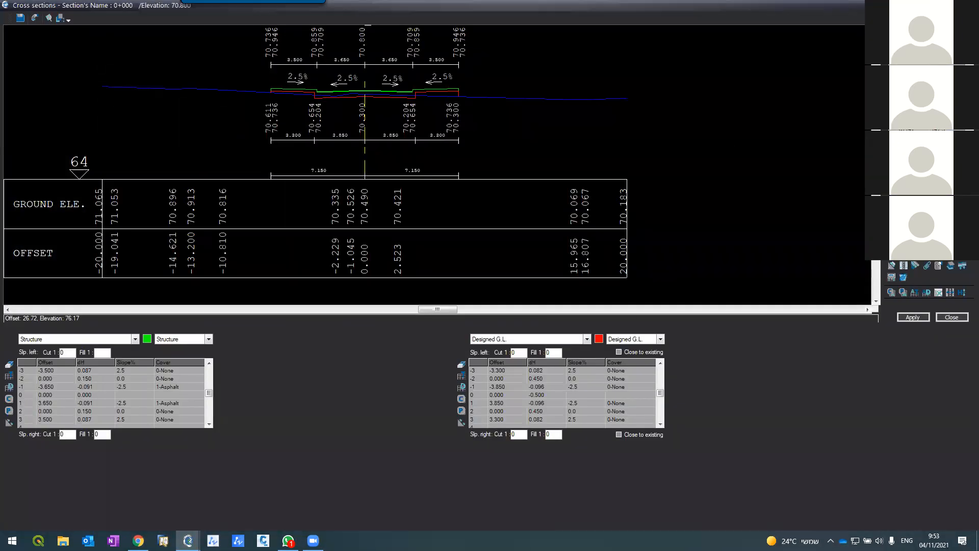
Set section 0+000's left and right cut and fill slopes to 1 and apply them.
scroll(258, 62, up, 5)
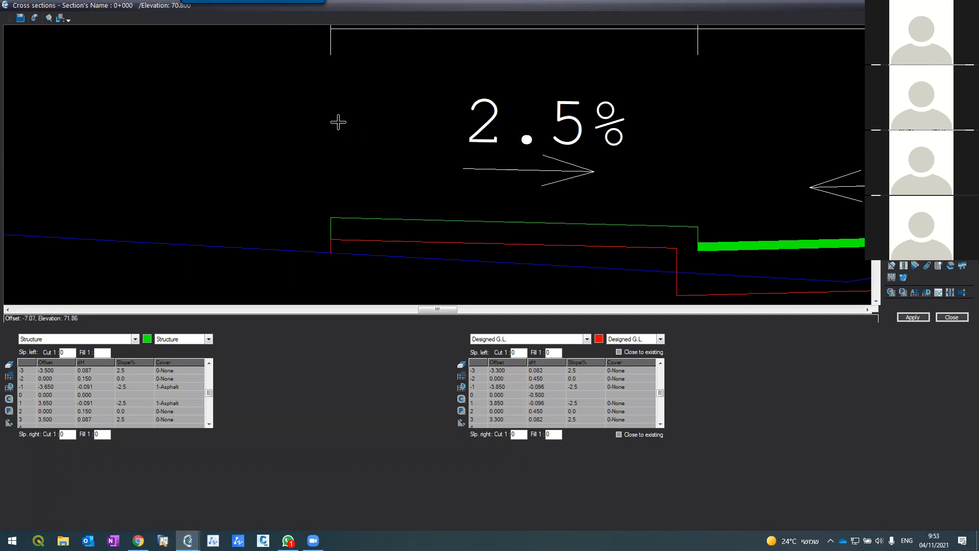
scroll(317, 151, up, 1)
scroll(276, 139, down, 1)
scroll(276, 140, down, 3)
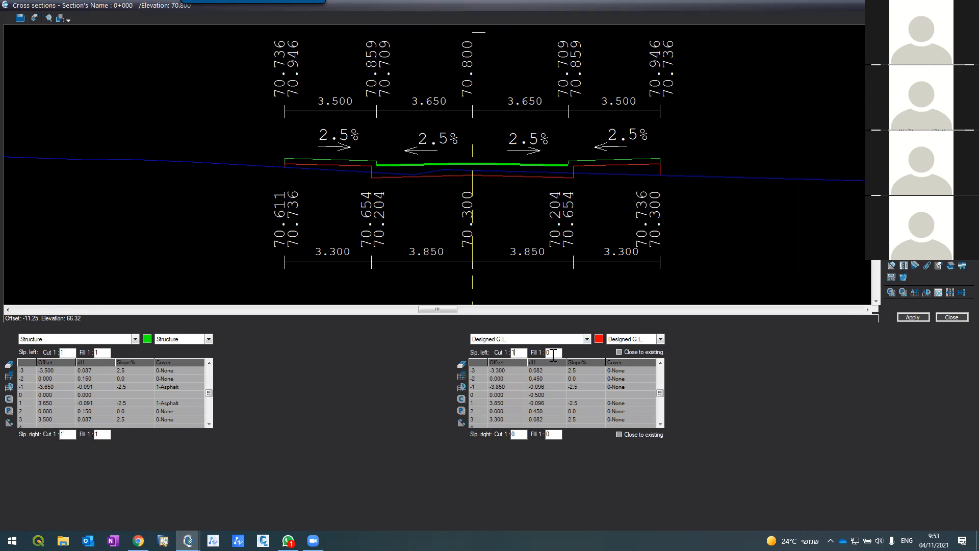
double_click(517, 435)
text(1)
click(911, 317)
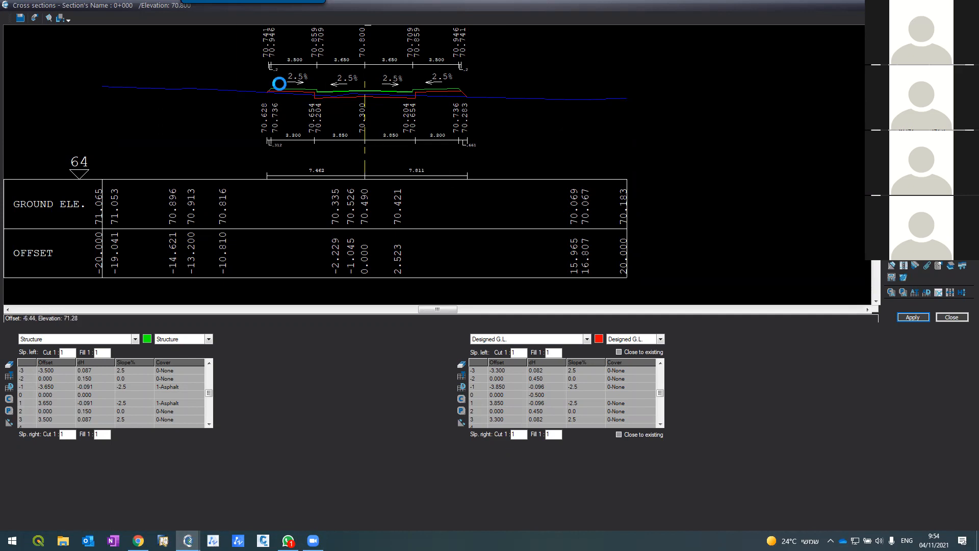
scroll(277, 83, up, 2)
scroll(267, 70, up, 2)
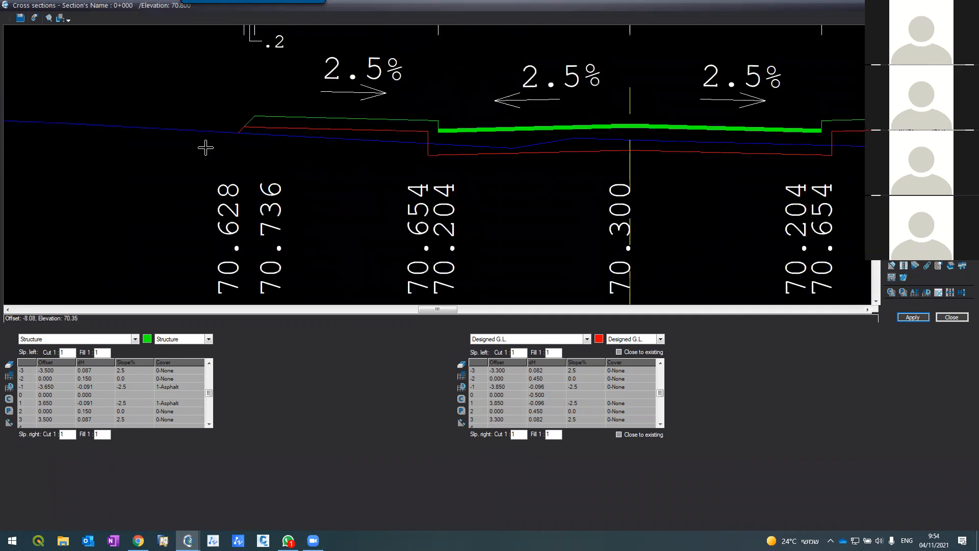
scroll(287, 148, down, 2)
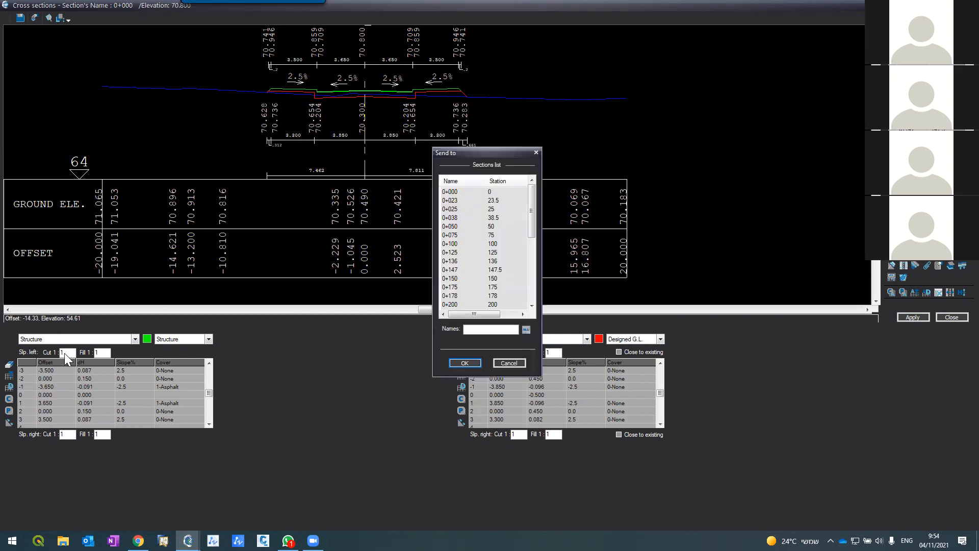
Send the side-slope settings and the next settings panel to every section in the list.
click(526, 330)
click(465, 363)
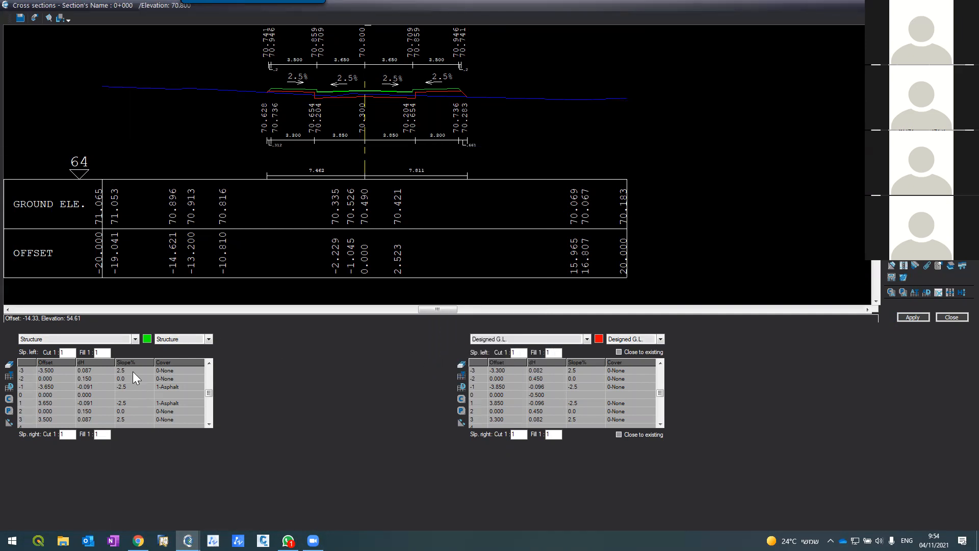
double_click(103, 353)
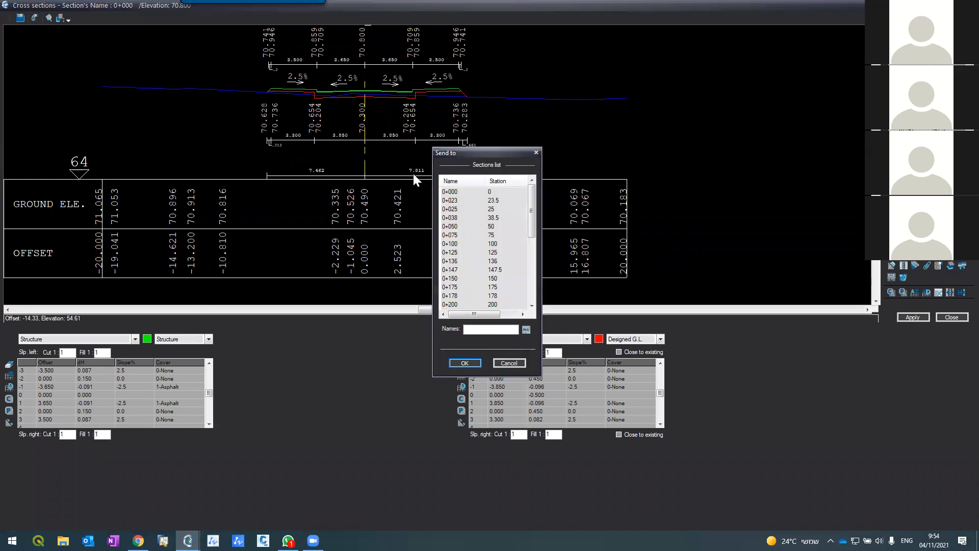
click(526, 330)
click(465, 363)
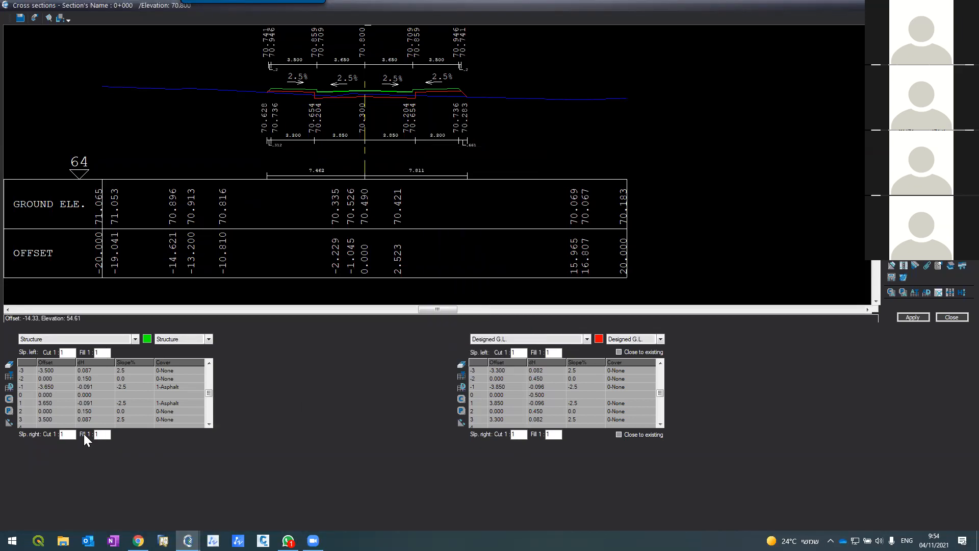
Send two more settings panels to all sections using ALL and OK.
double_click(67, 434)
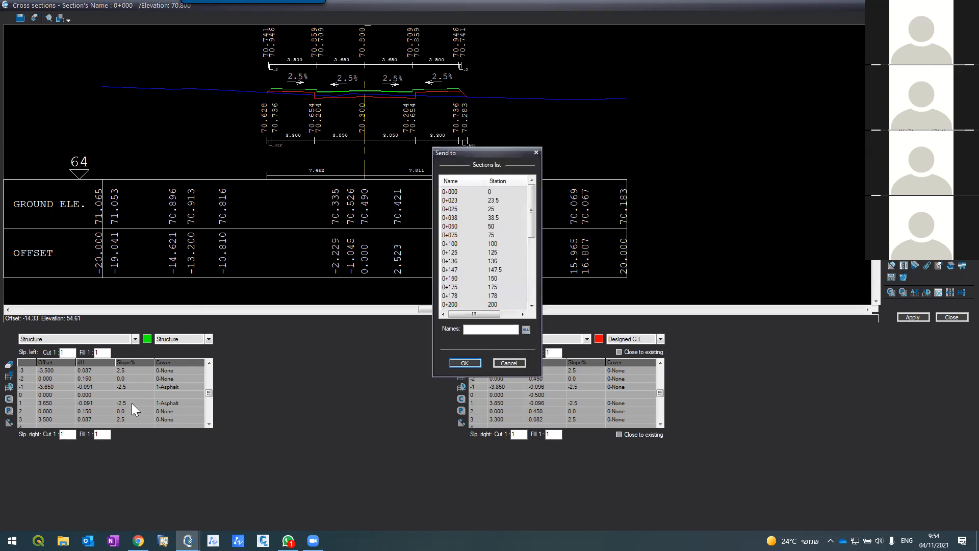
click(526, 329)
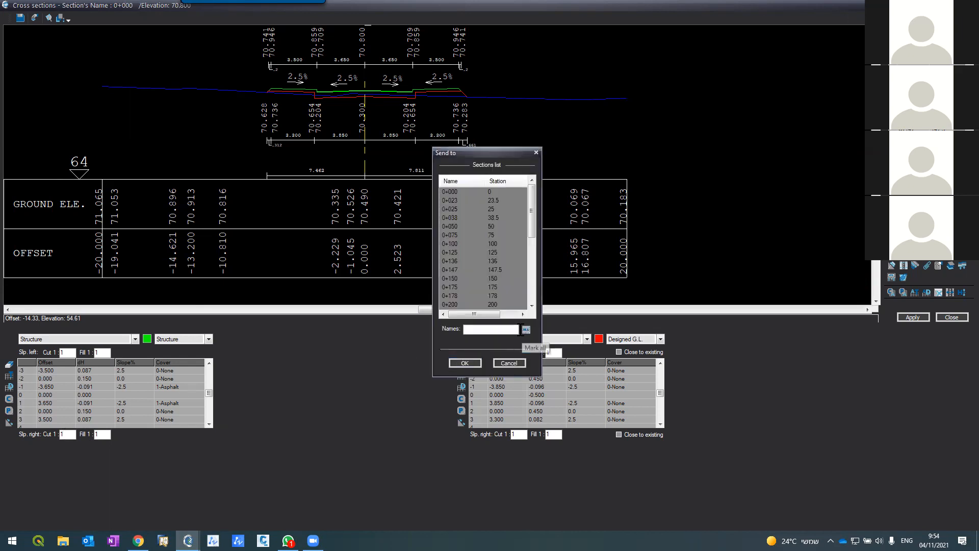
click(464, 362)
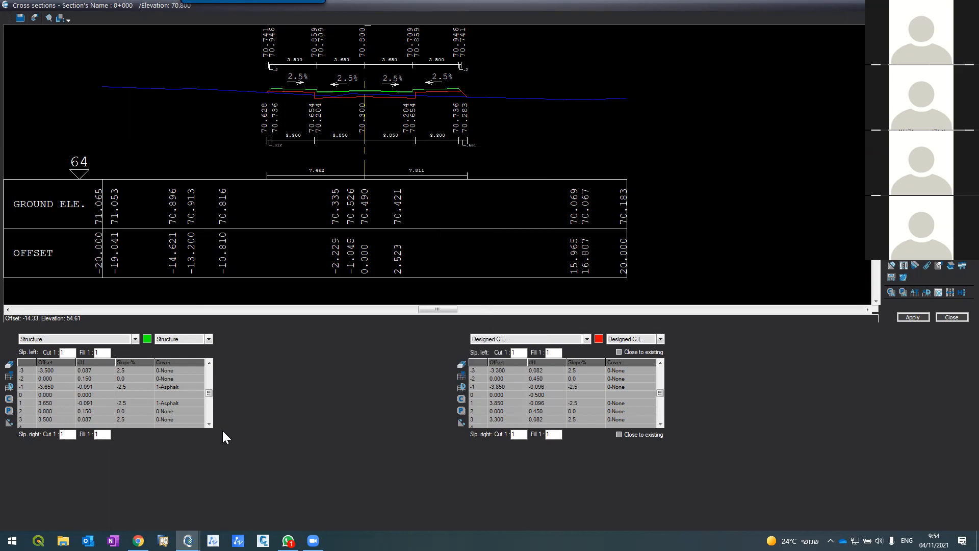
double_click(102, 434)
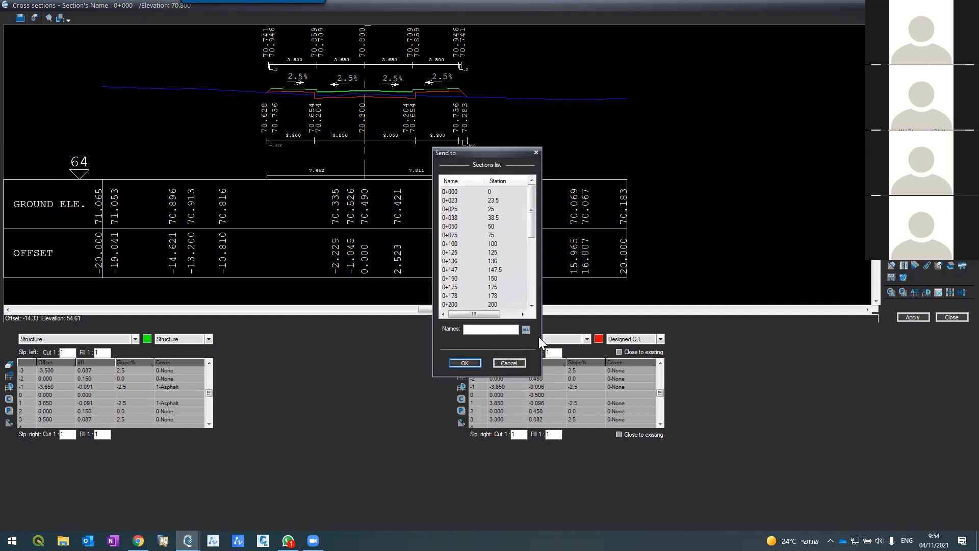
click(526, 330)
click(465, 363)
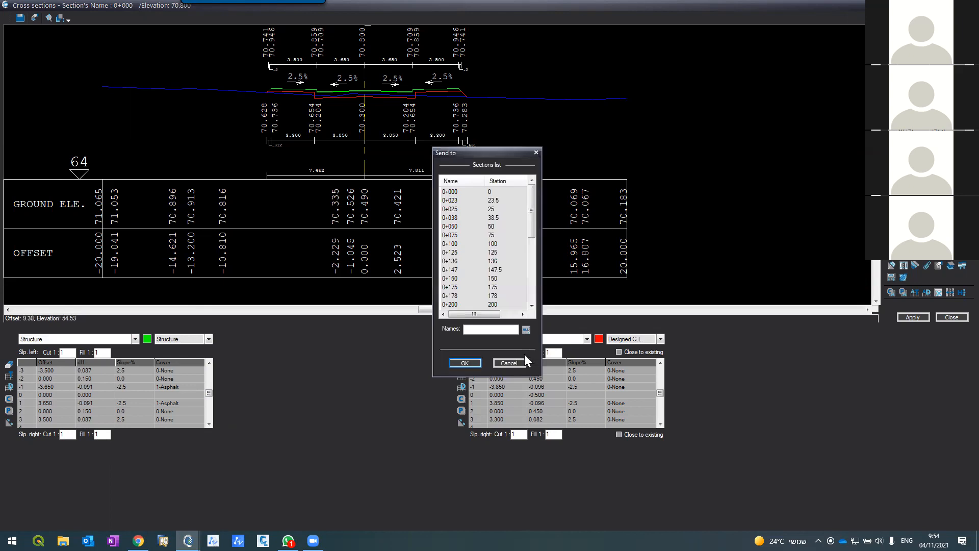
Copy the remaining templates, ending with the designed ground level, to all sections.
click(525, 330)
click(464, 363)
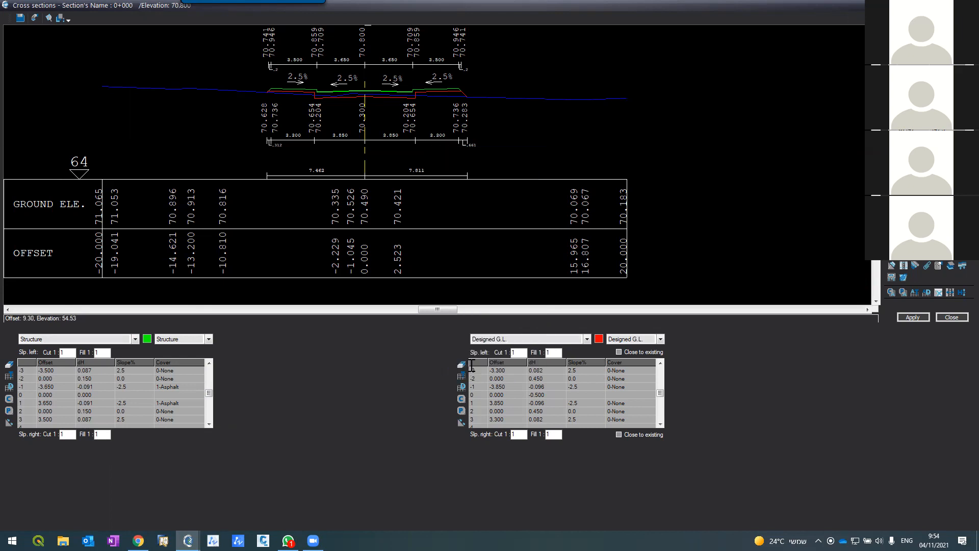
click(526, 330)
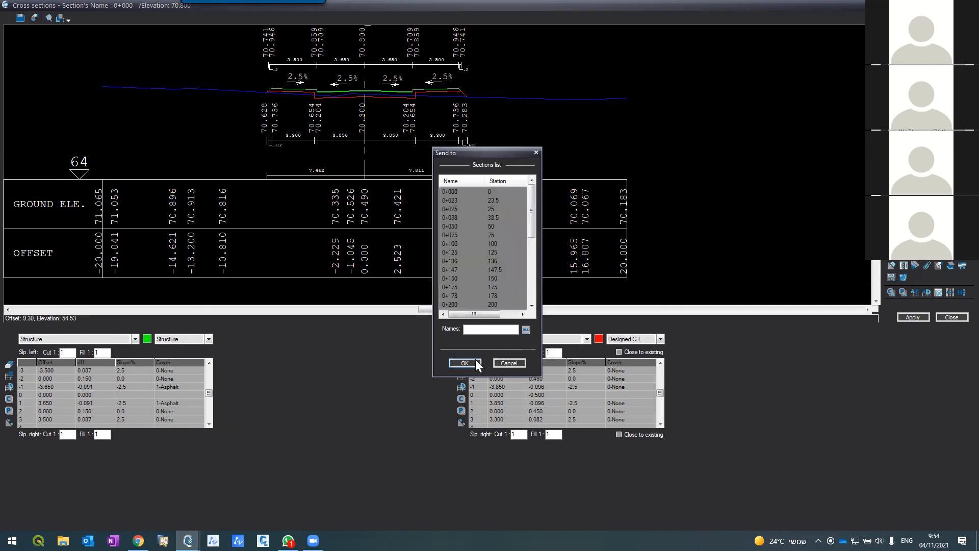
click(474, 360)
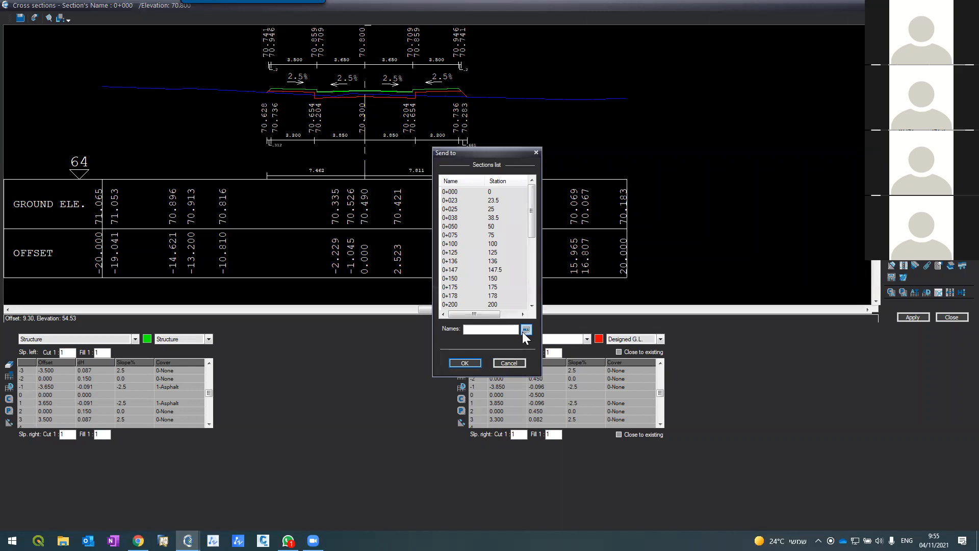
click(525, 330)
click(465, 364)
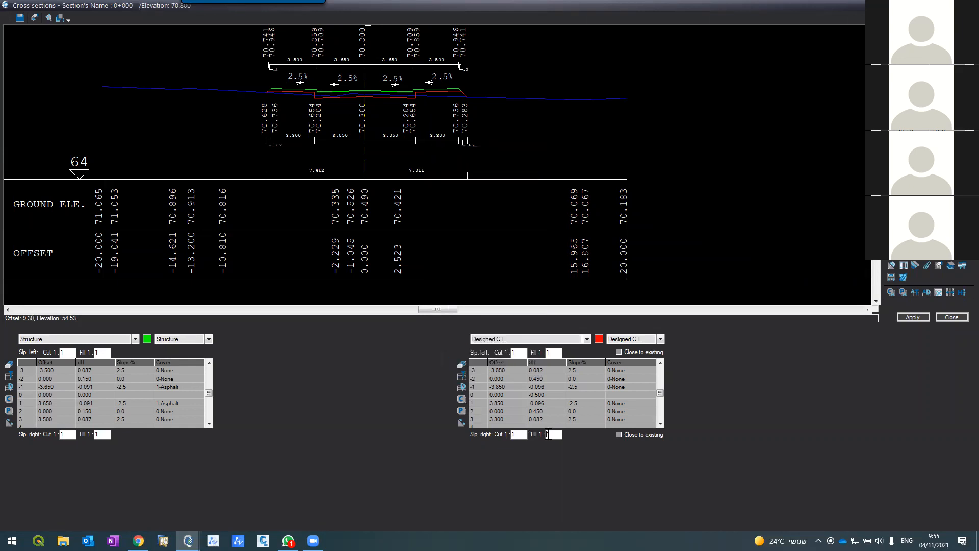
click(525, 330)
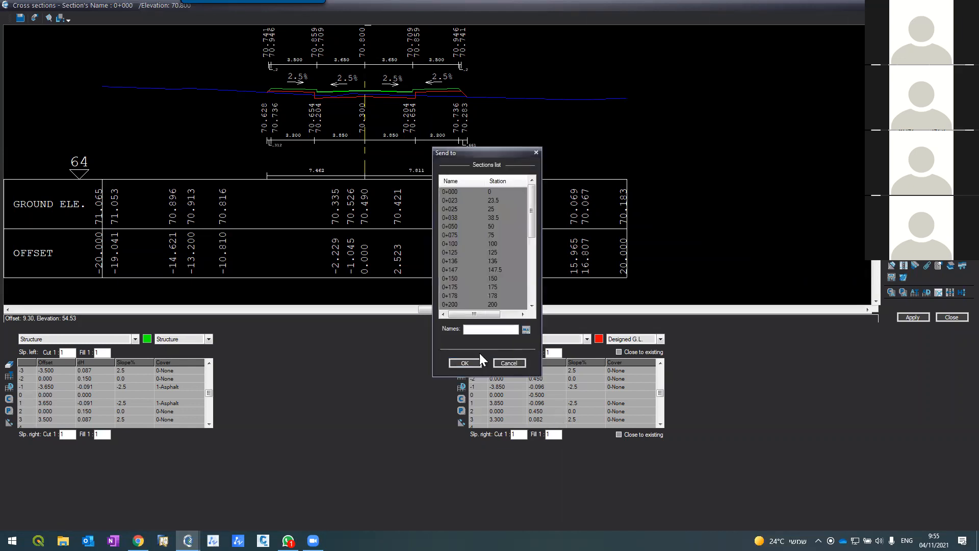
click(472, 364)
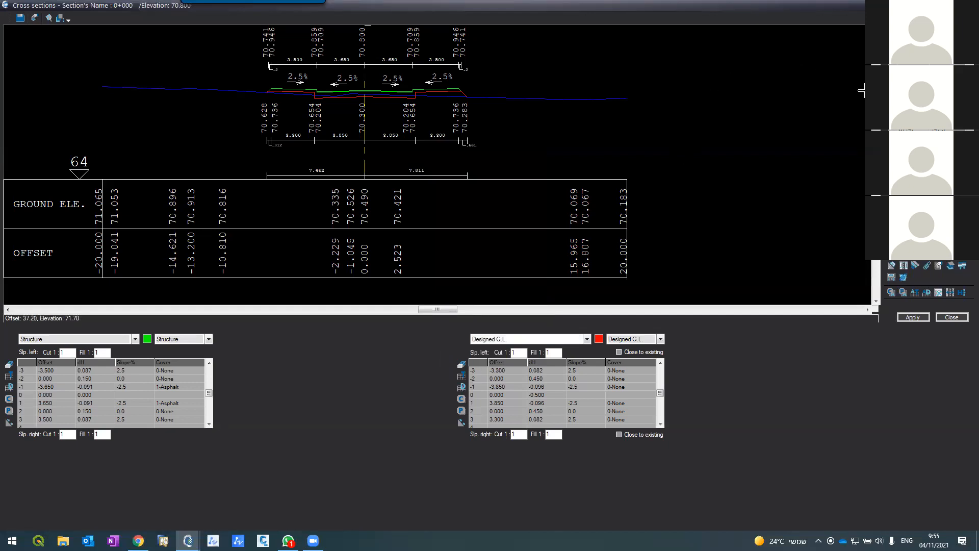
Interpolate the empty cross sections from All Design data.
click(950, 265)
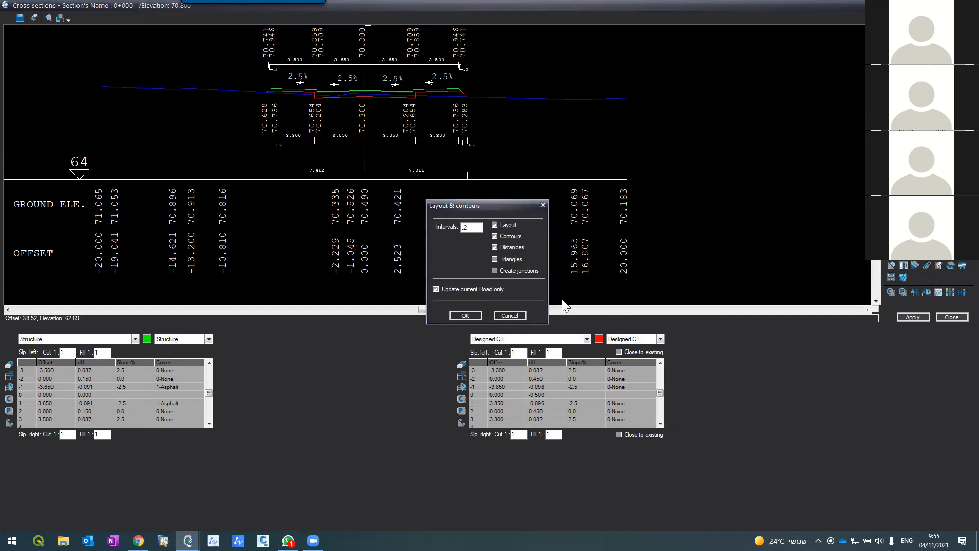
click(519, 315)
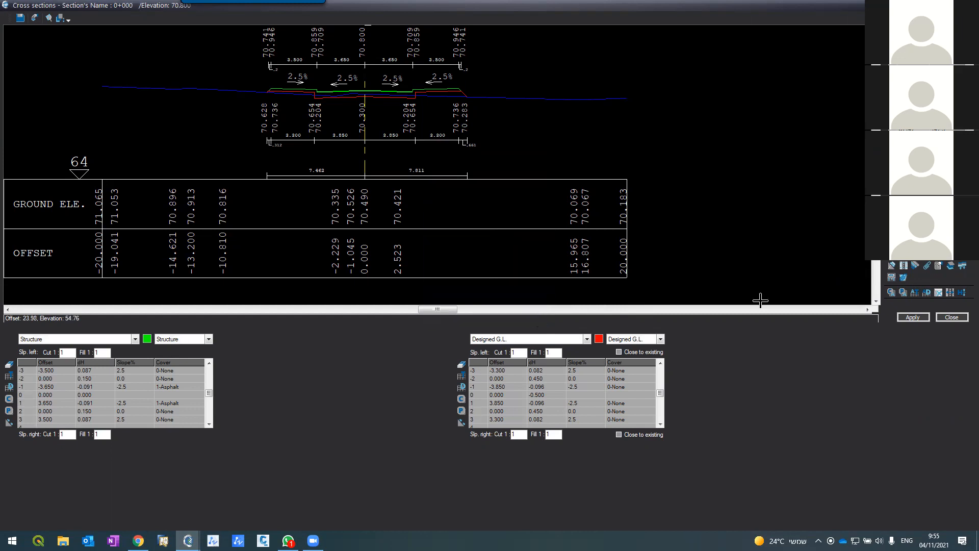
click(903, 269)
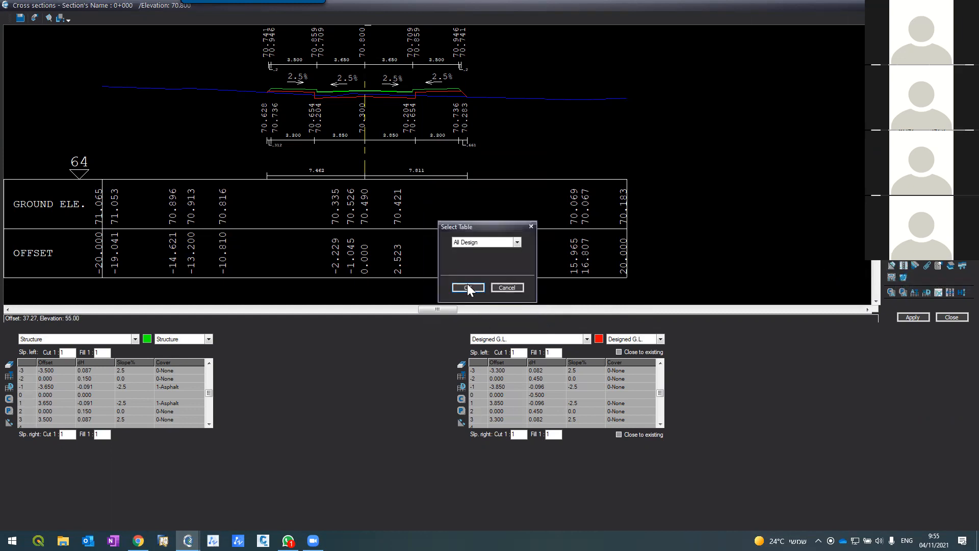
click(468, 287)
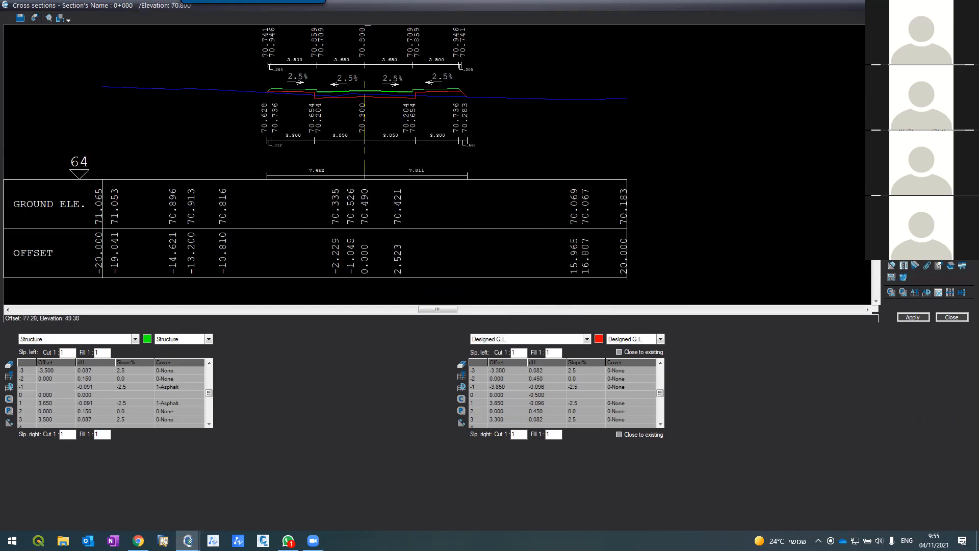
Review interpolated sections 0+023 and 0+025, then rebuild the road layout and contours.
key(Down)
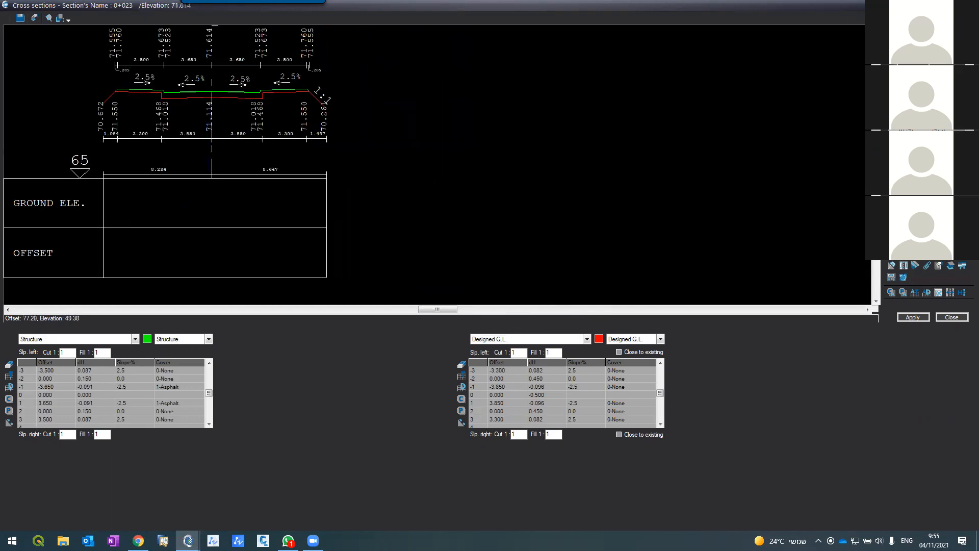
key(Down)
key(Down)
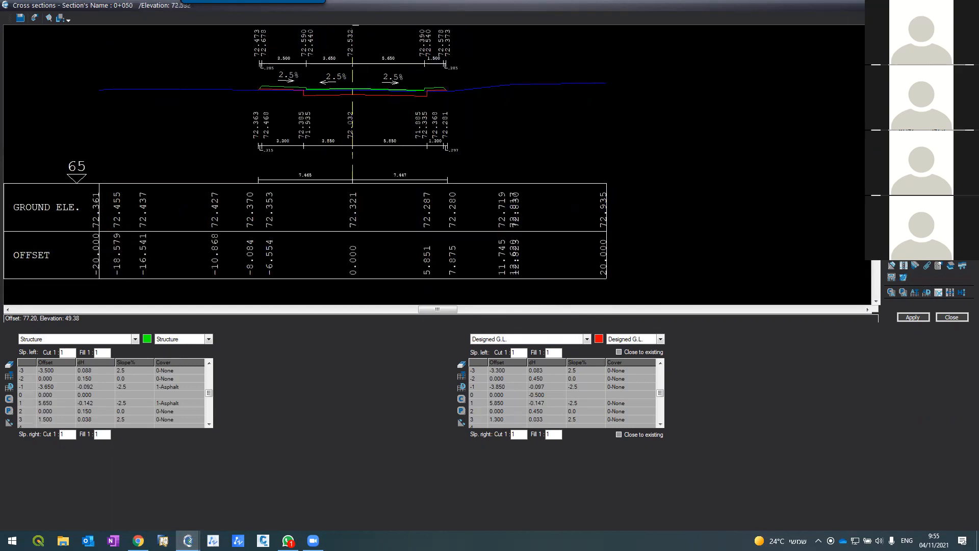
key(Down)
key(Up)
key(Up)
key(Up)
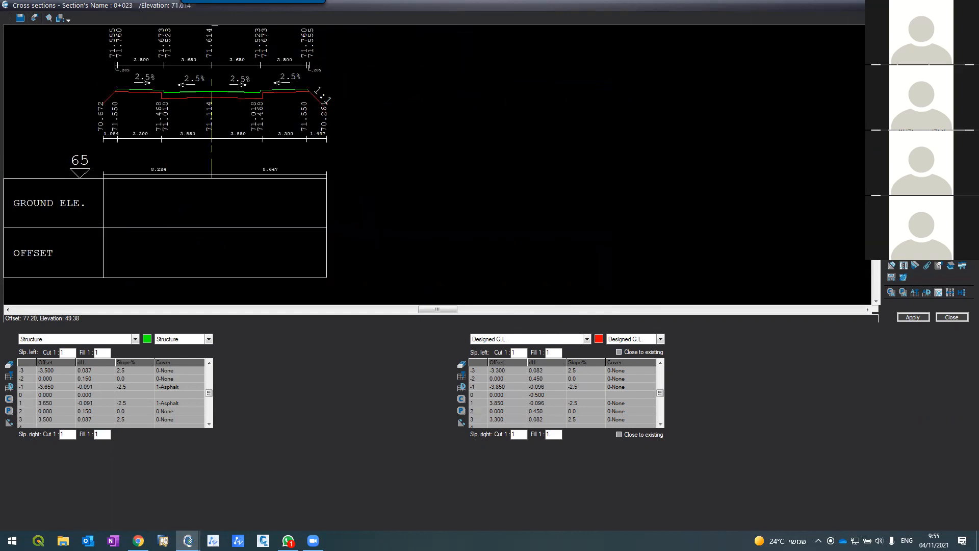
scroll(299, 94, up, 5)
scroll(284, 135, down, 1)
scroll(374, 123, down, 5)
scroll(261, 138, up, 1)
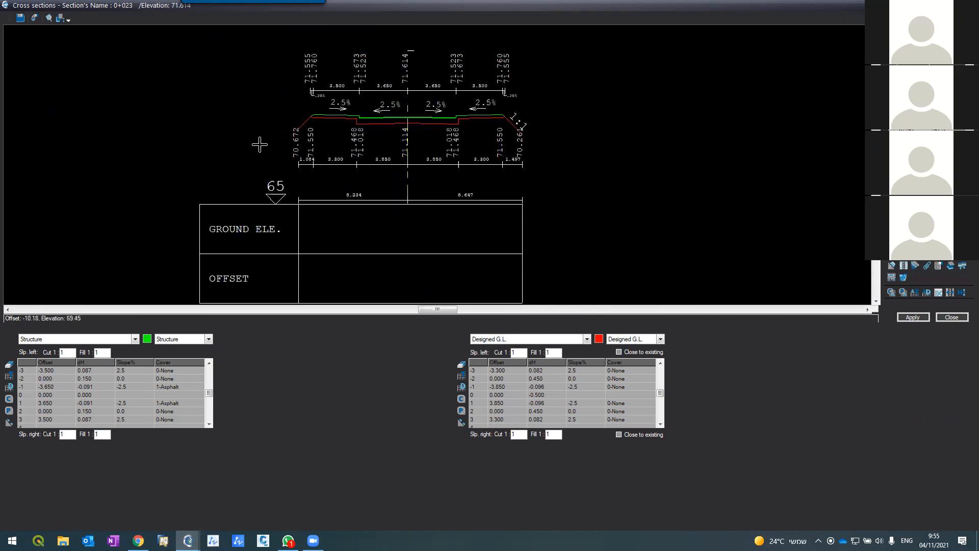
click(952, 264)
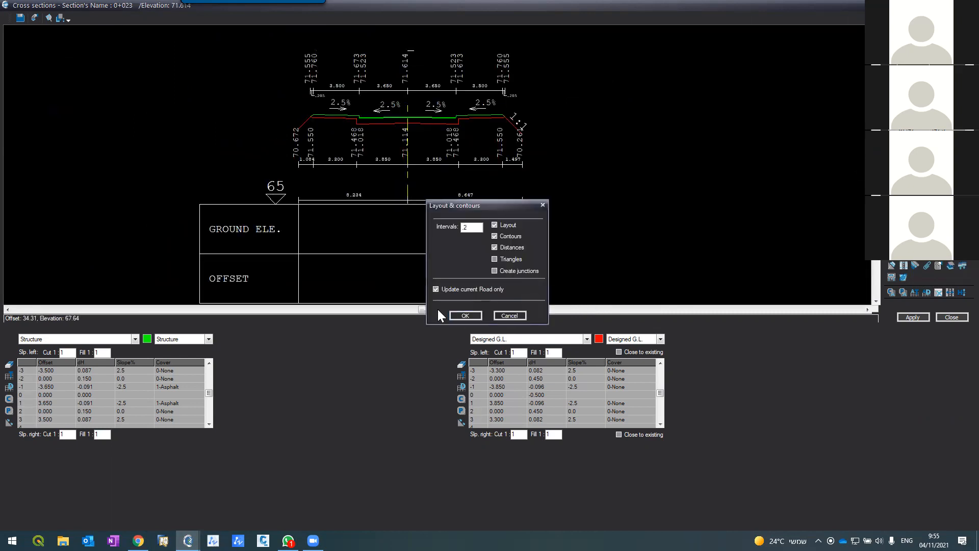
click(455, 313)
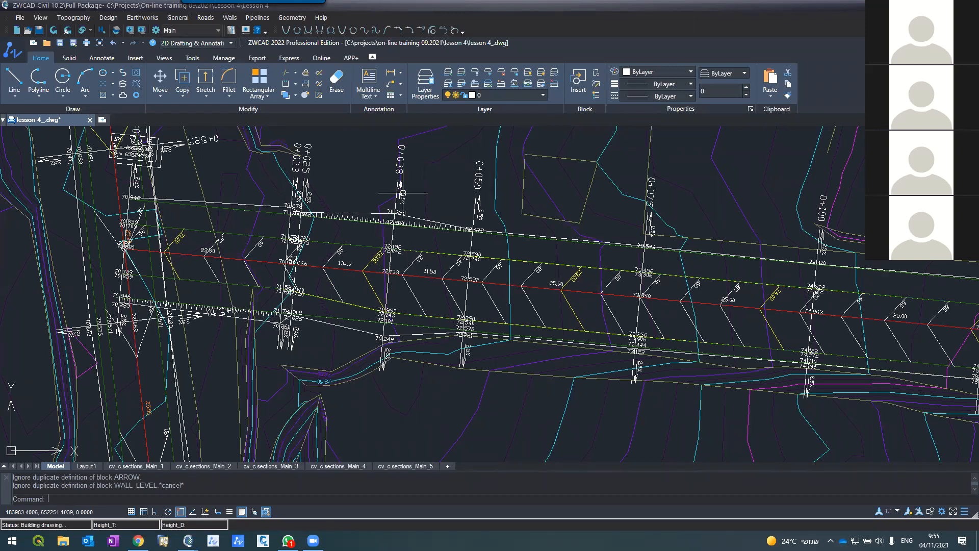
Zoom around the regenerated plan to inspect the corridor's section lines and side-slope marks.
scroll(373, 206, up, 5)
scroll(303, 236, down, 2)
scroll(154, 233, down, 2)
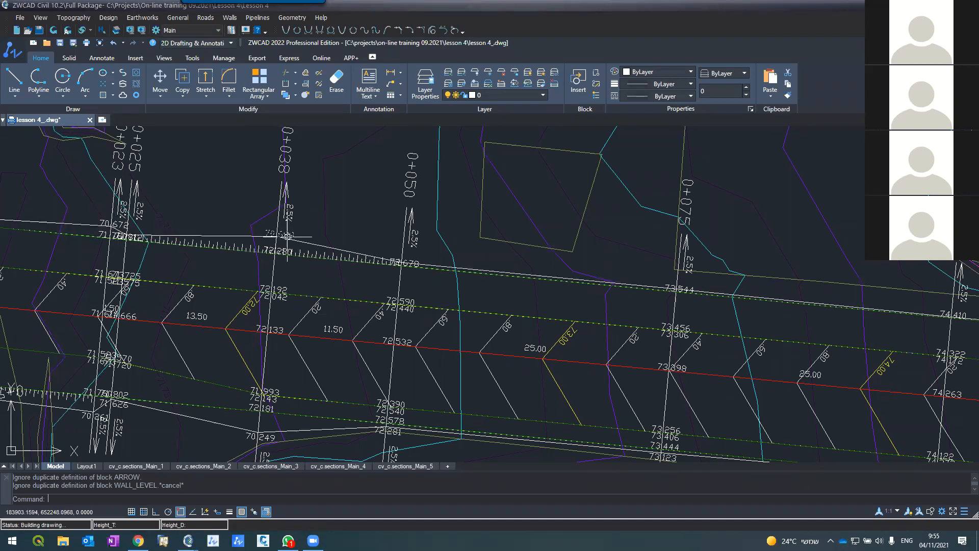
scroll(322, 212, down, 2)
scroll(322, 213, down, 3)
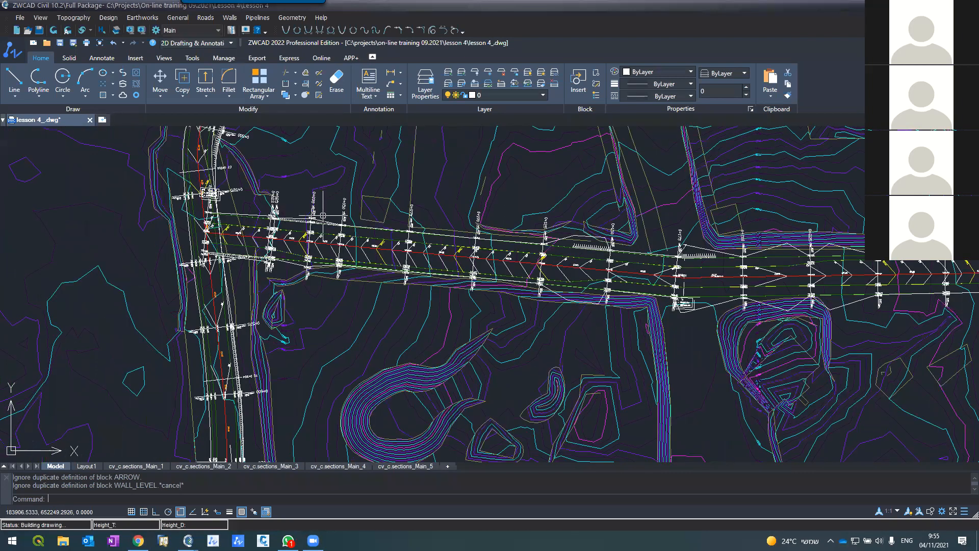
scroll(320, 217, up, 3)
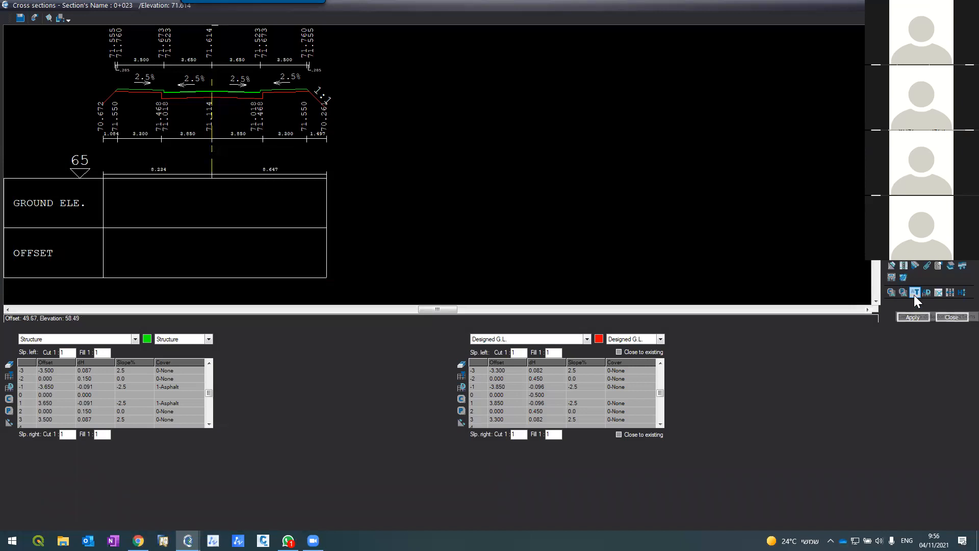
Load ground elevations for all sections from All Design, accepting erasure of existing data.
click(914, 295)
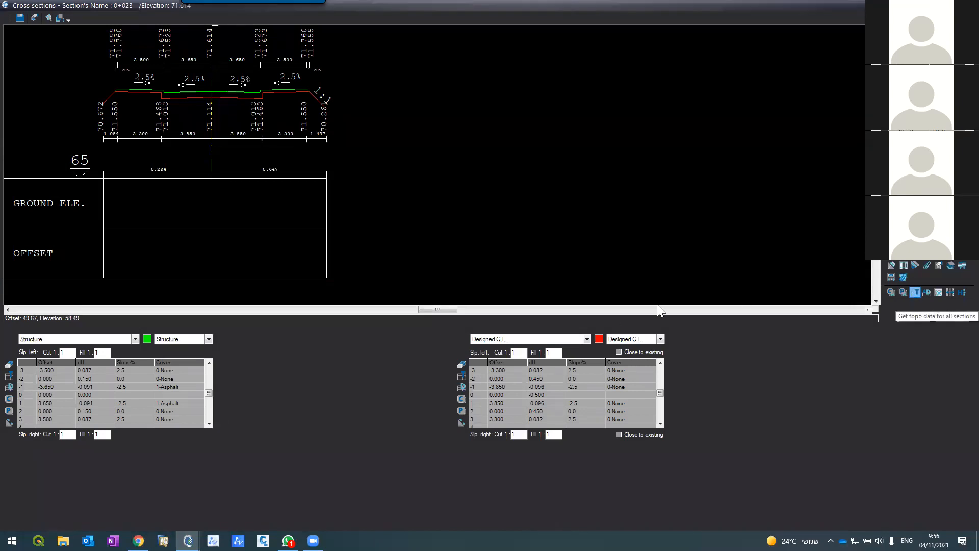
click(462, 287)
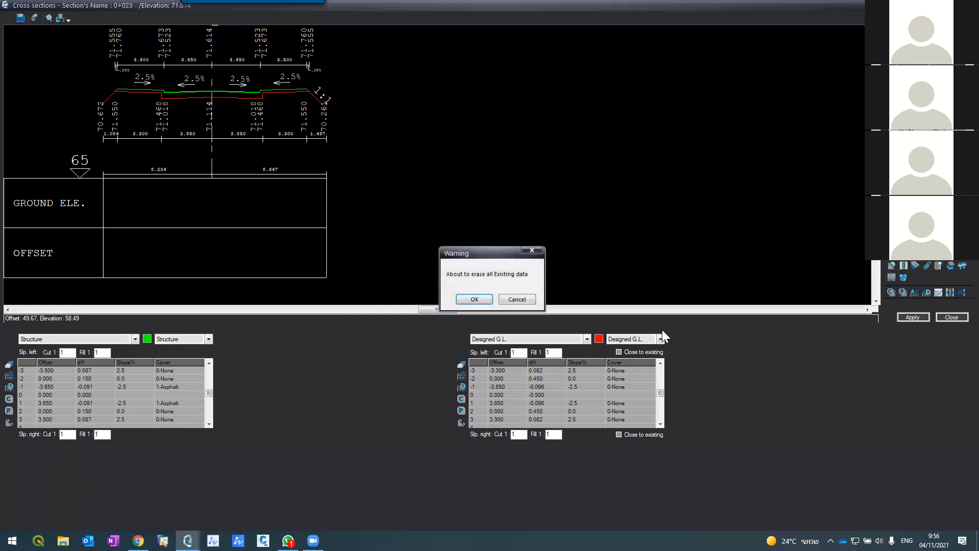
click(473, 299)
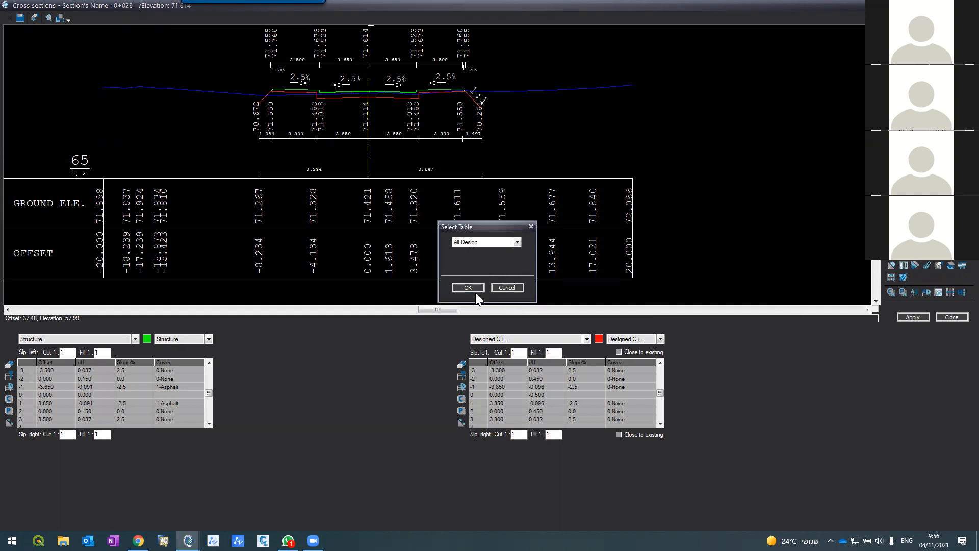
click(476, 288)
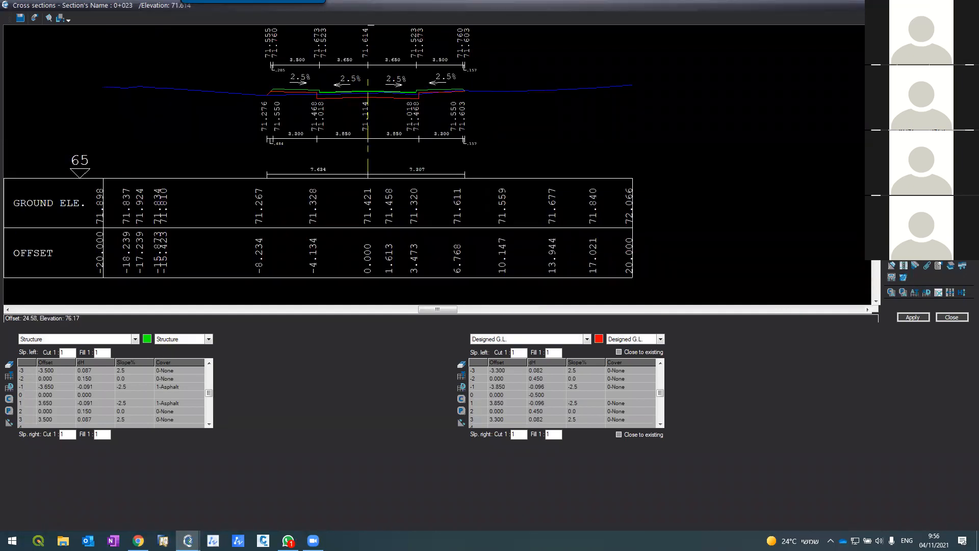
Rebuild the road layout in plan from the updated ground data.
scroll(459, 90, up, 5)
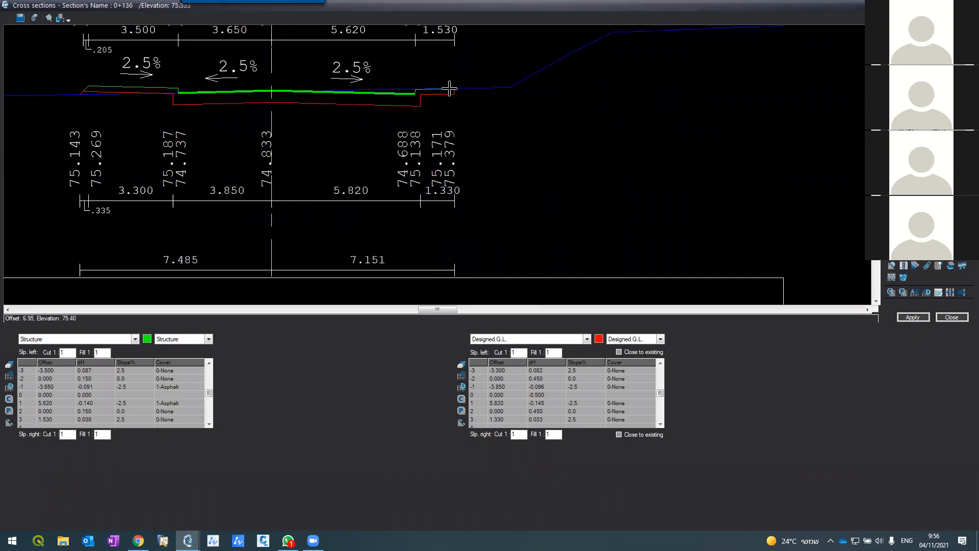
scroll(472, 91, down, 5)
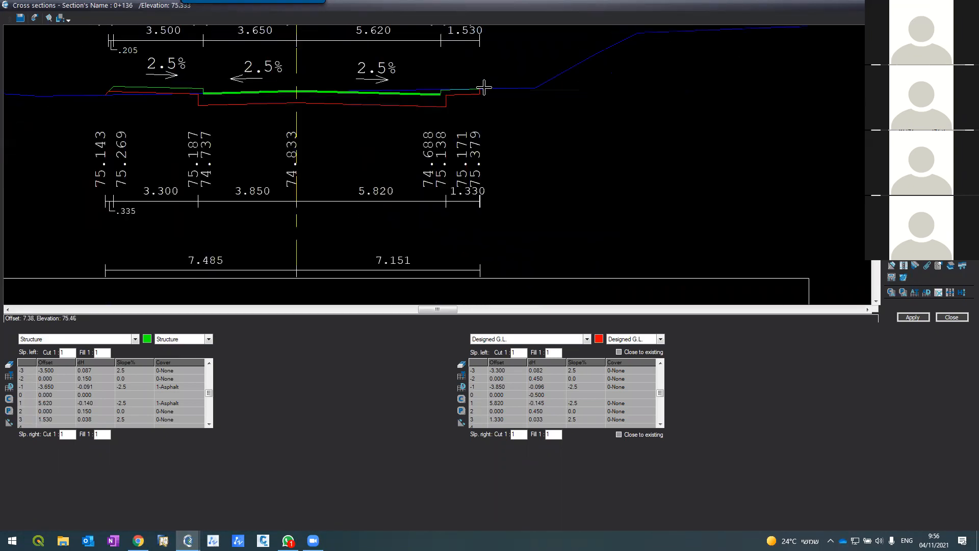
scroll(109, 71, up, 2)
scroll(110, 71, up, 2)
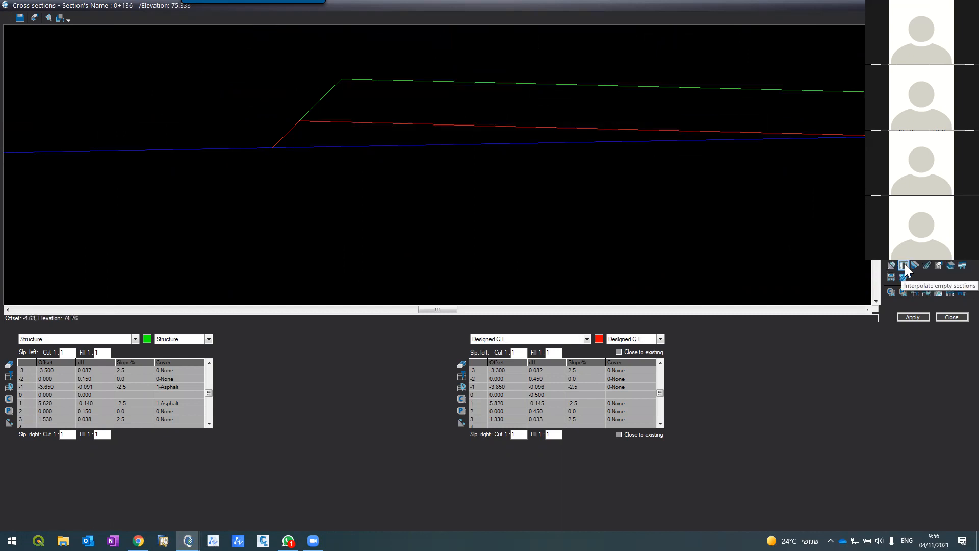
click(951, 265)
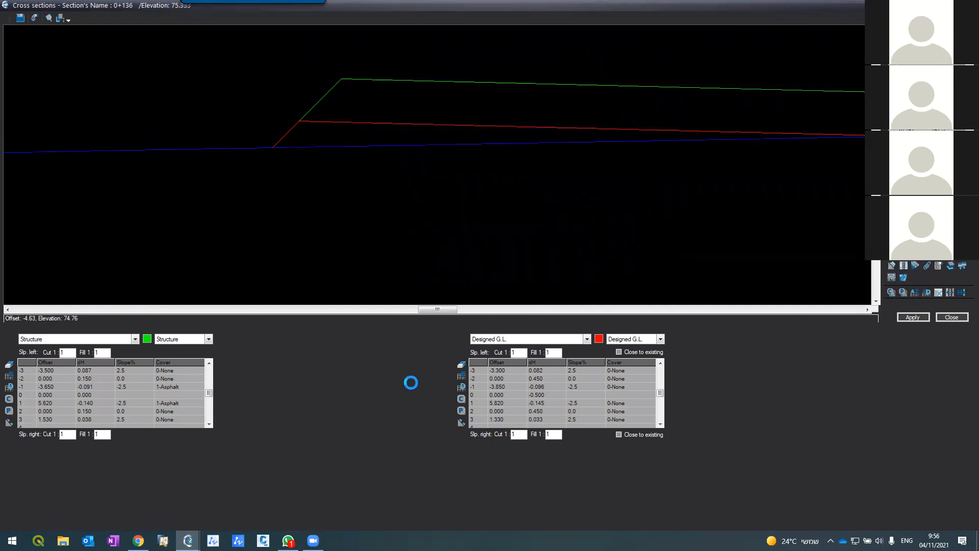
click(466, 315)
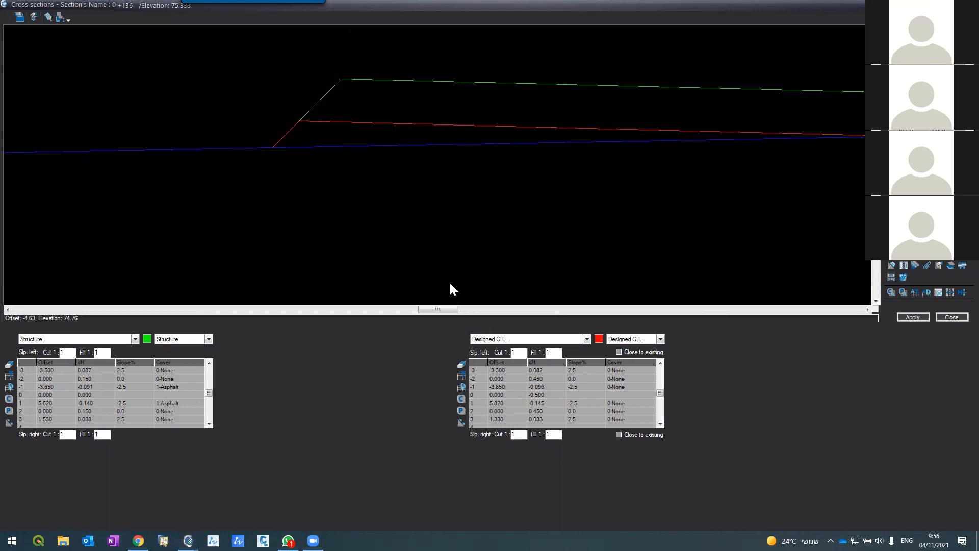
Pick the lower and upper dashed road edges around stations 0+025–0+100, then clear the selection.
key(Escape)
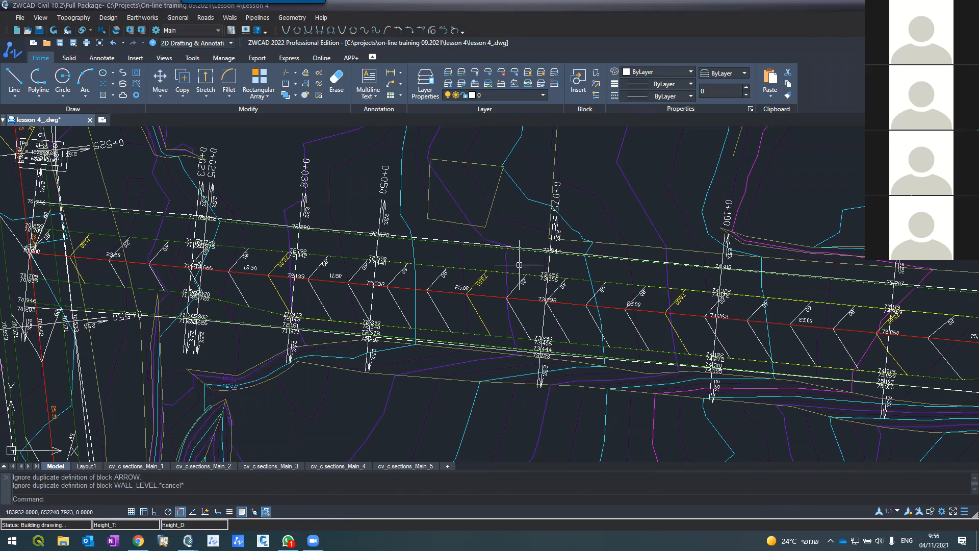
click(484, 351)
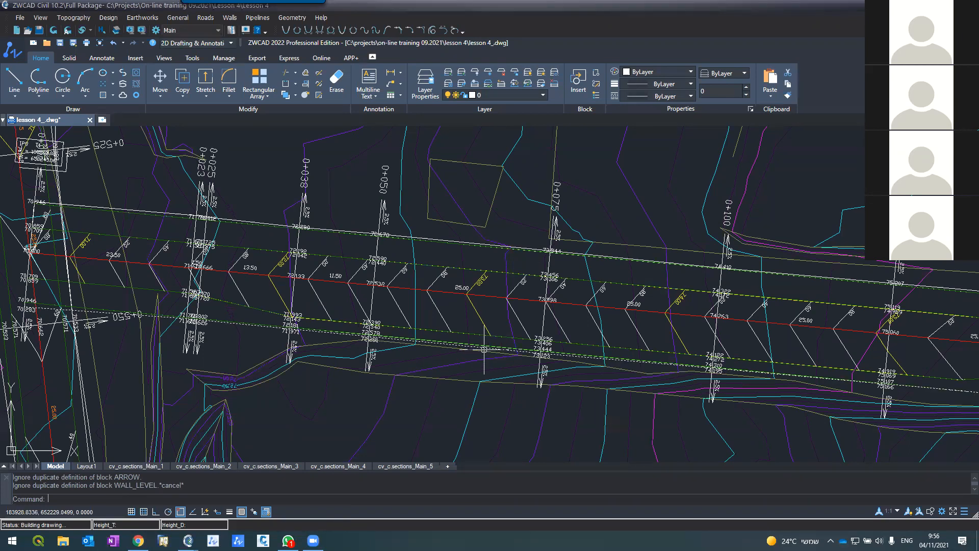
click(473, 242)
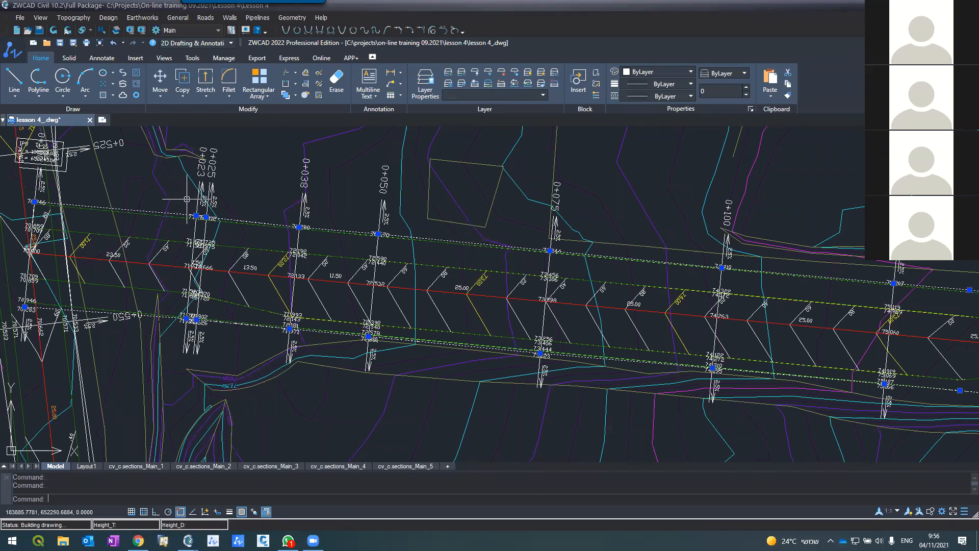
scroll(204, 217, down, 5)
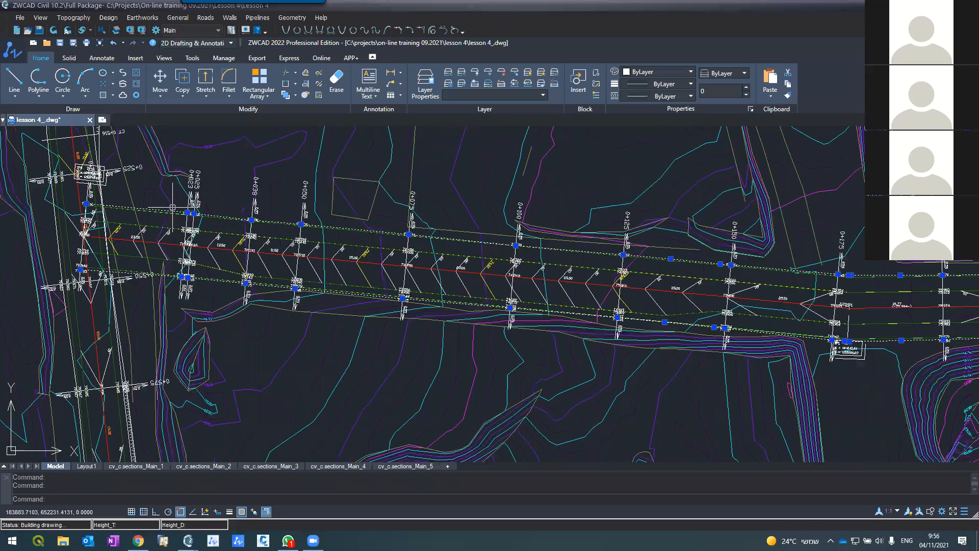
scroll(472, 218, up, 2)
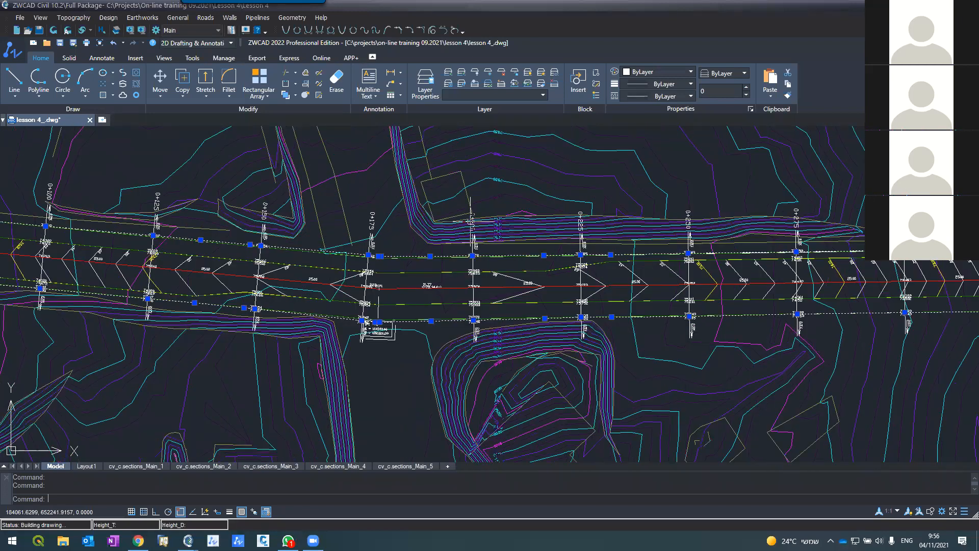
scroll(472, 218, down, 3)
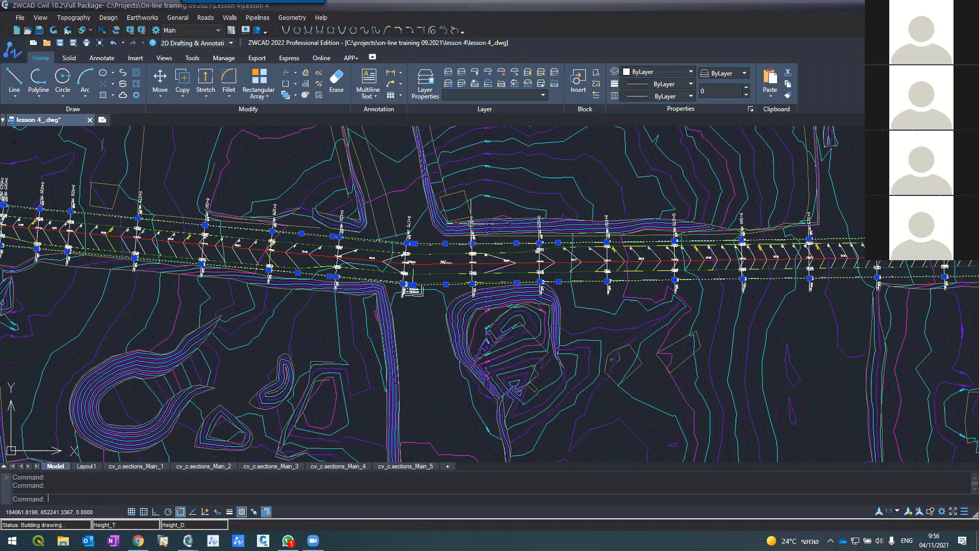
scroll(302, 265, up, 4)
key(Escape)
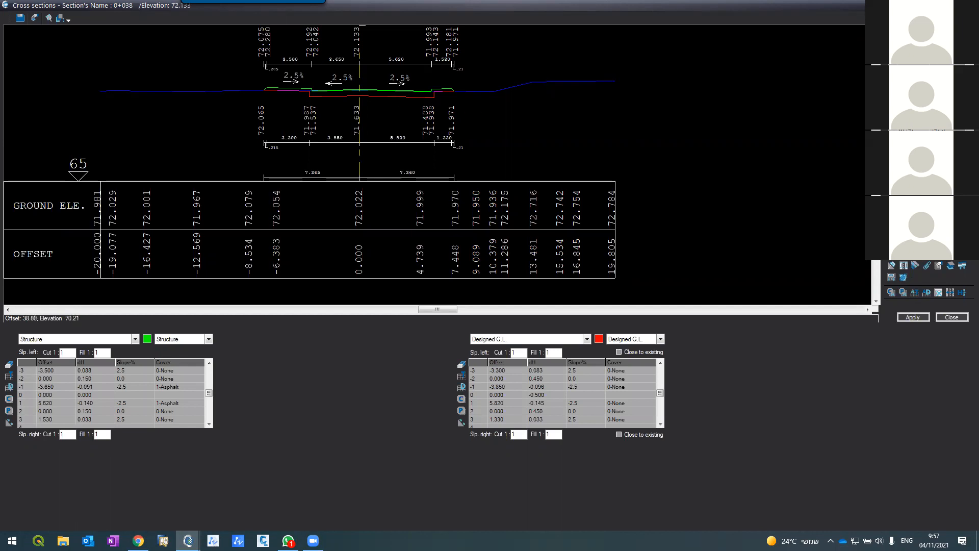
Close the Cross sections window and dismiss the road commands list.
click(945, 317)
click(202, 18)
click(458, 210)
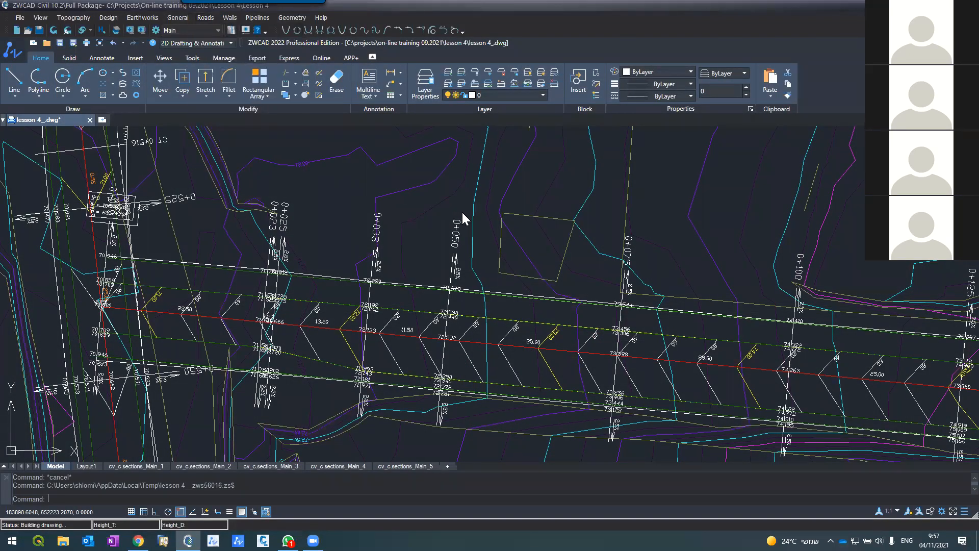
key(Escape)
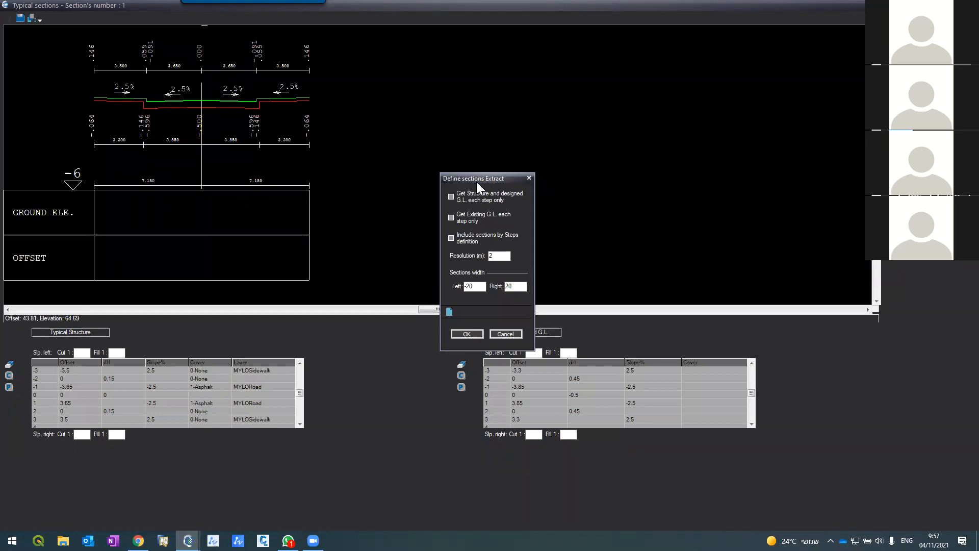
Tick extracting existing ground level at each step only, cancel, and close Typical sections.
click(452, 218)
click(499, 333)
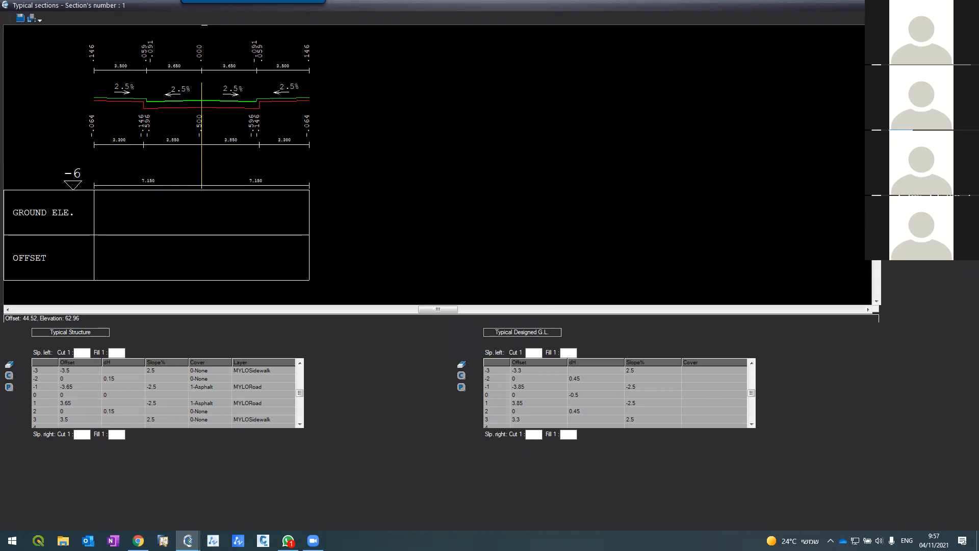
click(968, 5)
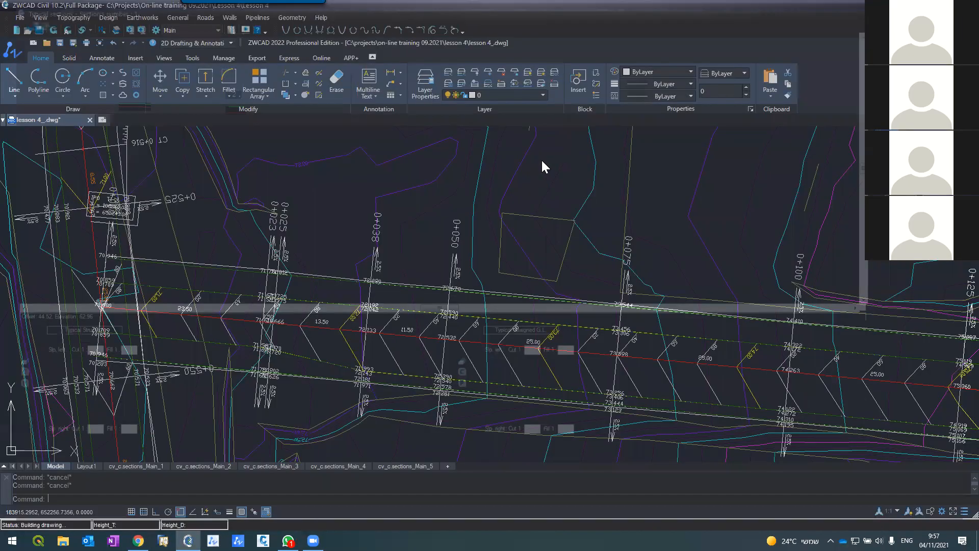
Review the road corridor along its stations, then save the road project.
scroll(360, 187, down, 5)
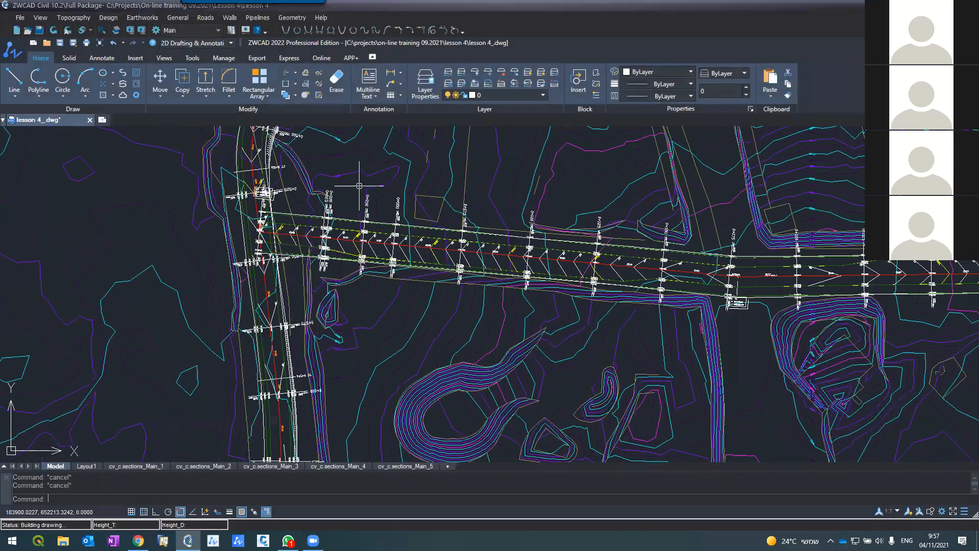
scroll(358, 189, up, 2)
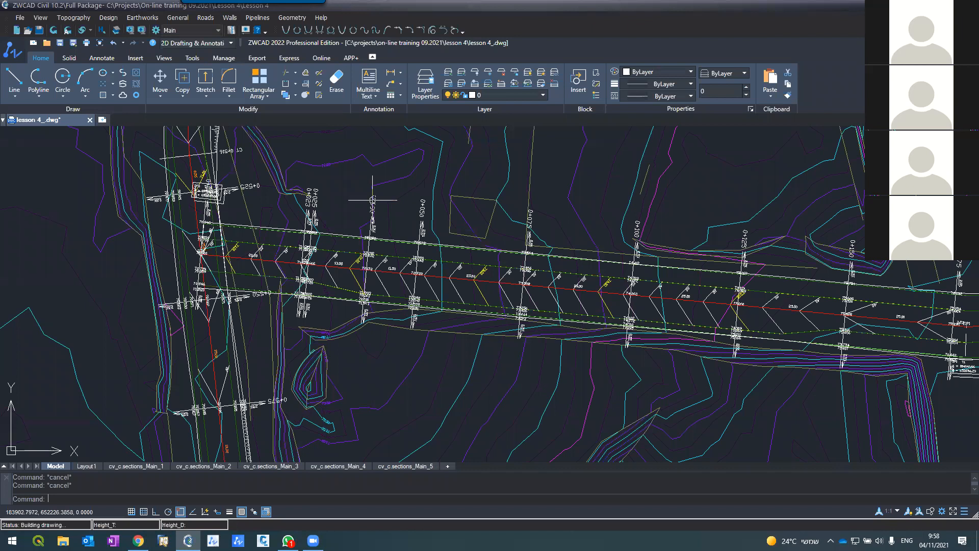
scroll(372, 200, down, 5)
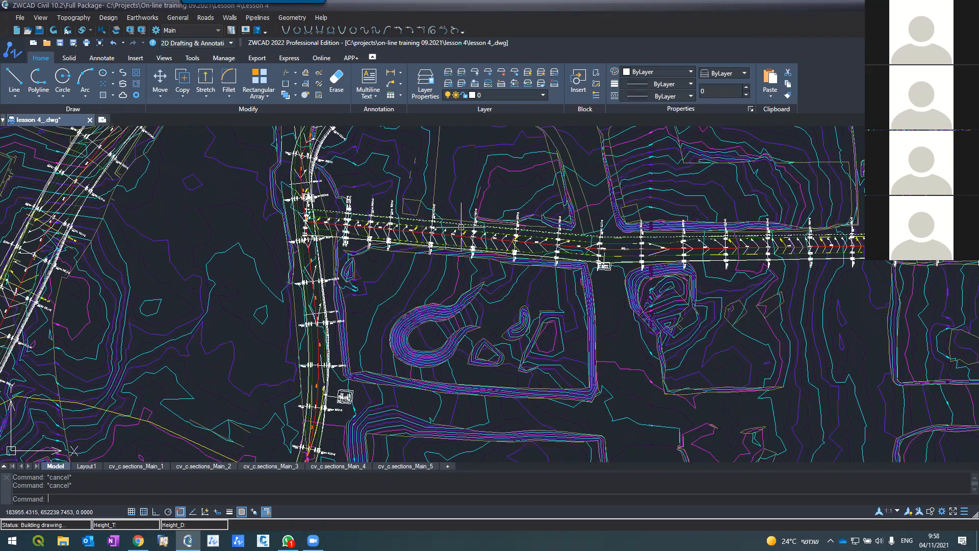
scroll(463, 227, up, 3)
scroll(463, 227, up, 2)
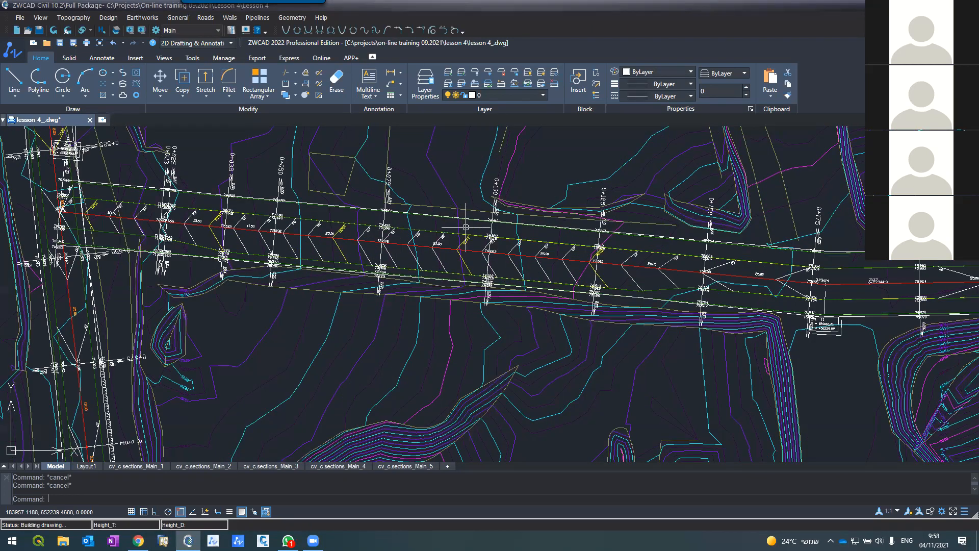
scroll(465, 227, down, 4)
scroll(475, 223, down, 6)
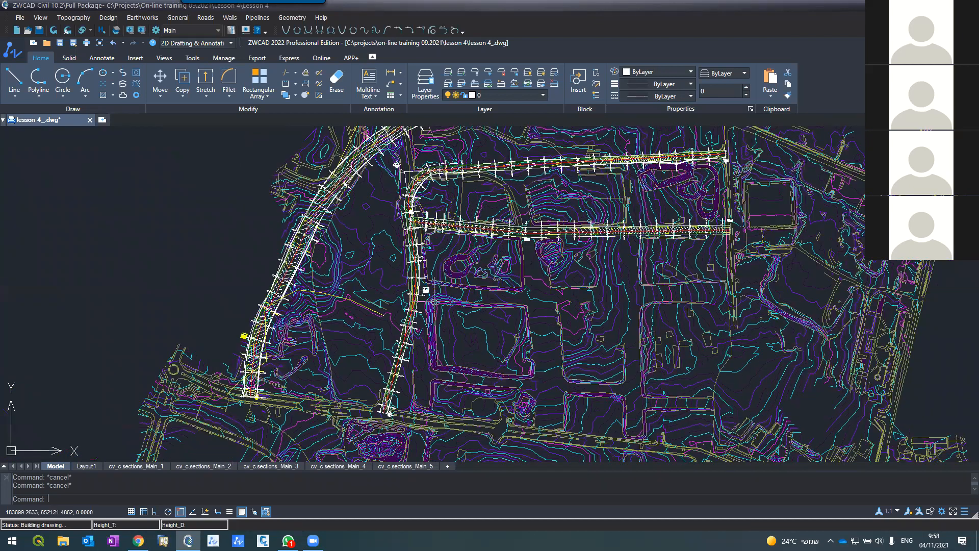
scroll(433, 301, up, 4)
scroll(433, 301, down, 5)
scroll(494, 209, up, 2)
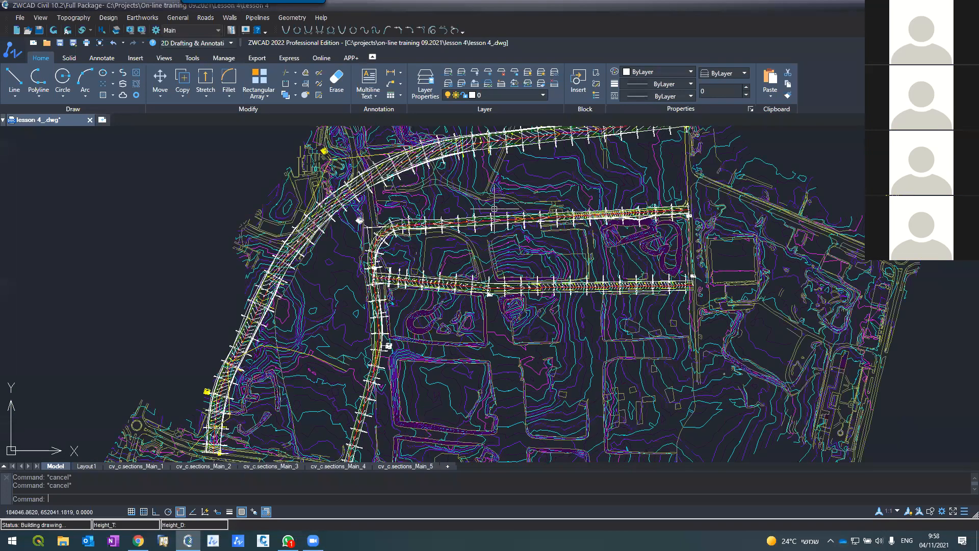
scroll(494, 209, up, 4)
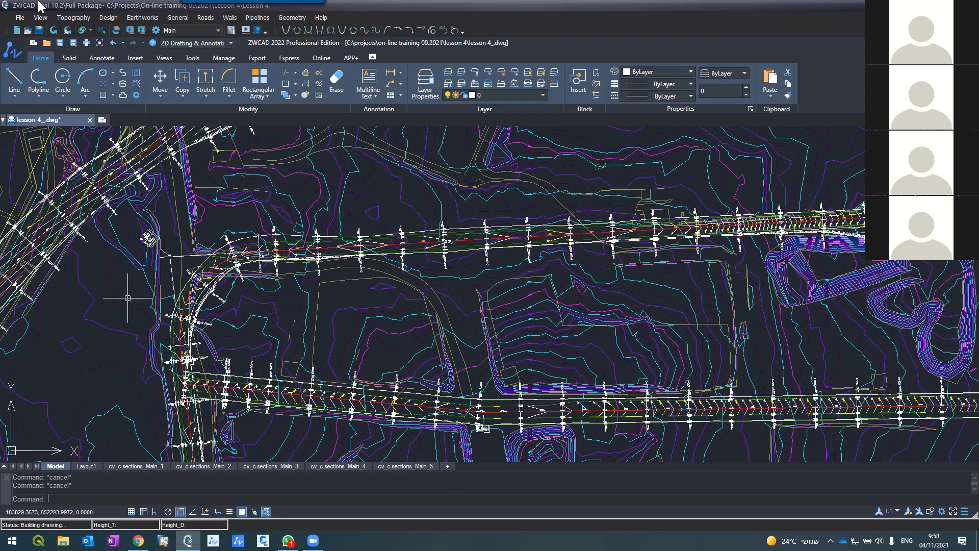
click(39, 30)
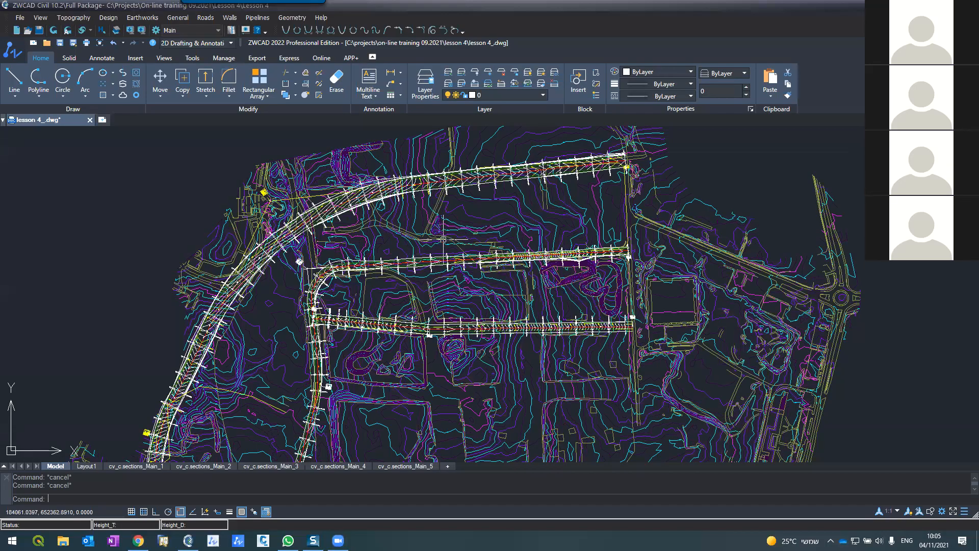
scroll(445, 249, down, 2)
scroll(462, 259, up, 2)
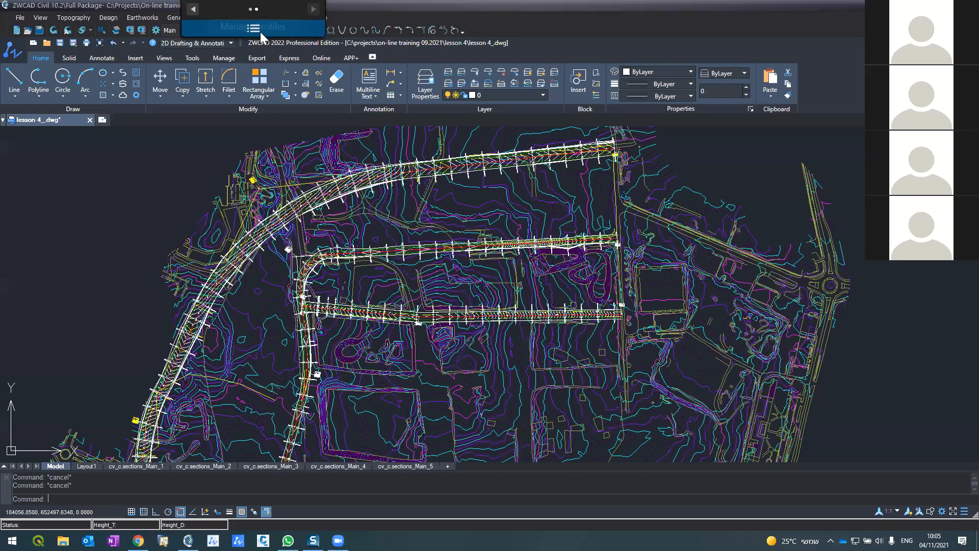
click(260, 32)
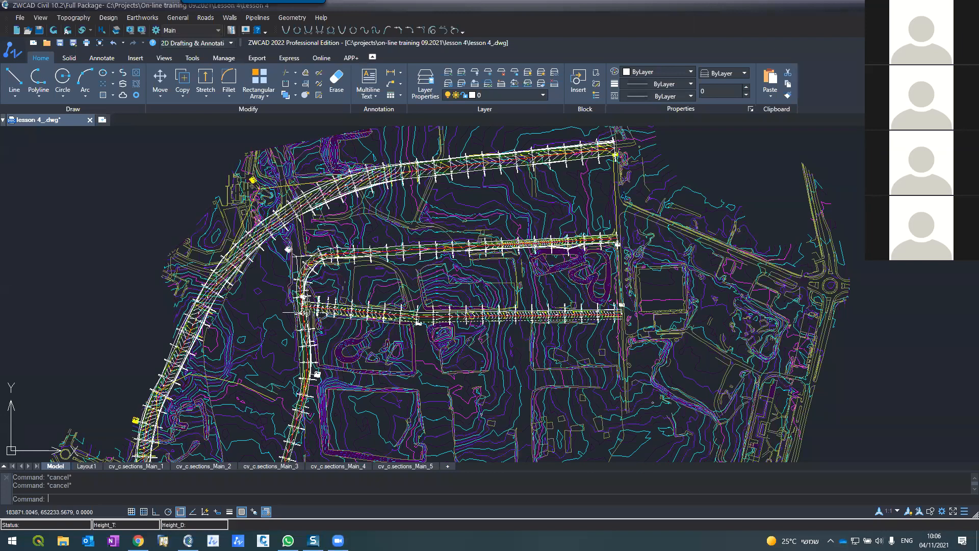
Zoom across the three connected roads, then bring up the Roads command list.
scroll(259, 300, up, 4)
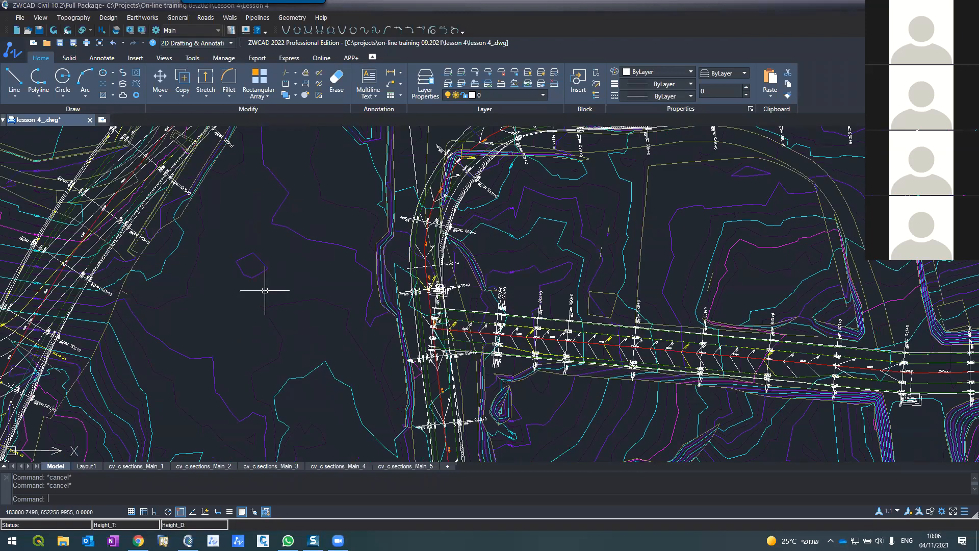
scroll(265, 288, down, 2)
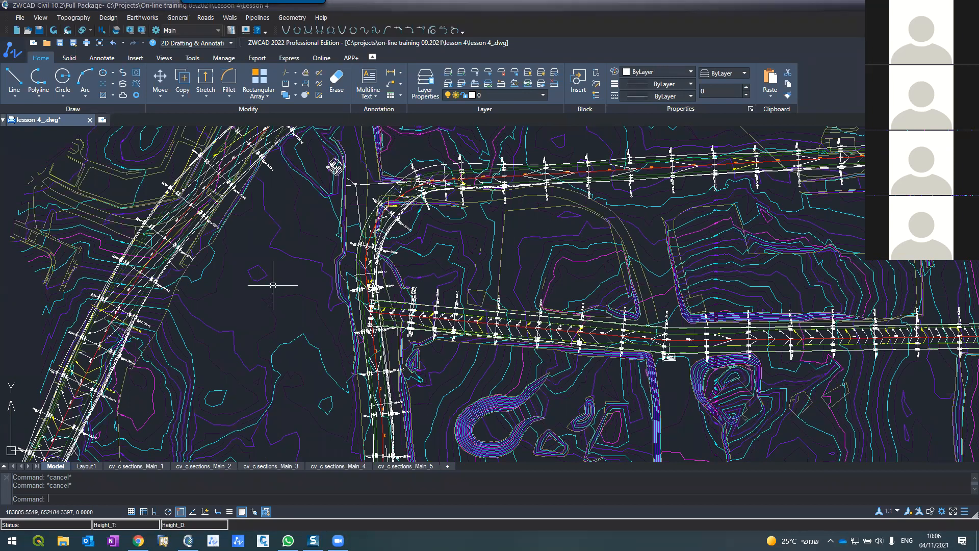
scroll(275, 287, down, 3)
scroll(279, 290, up, 2)
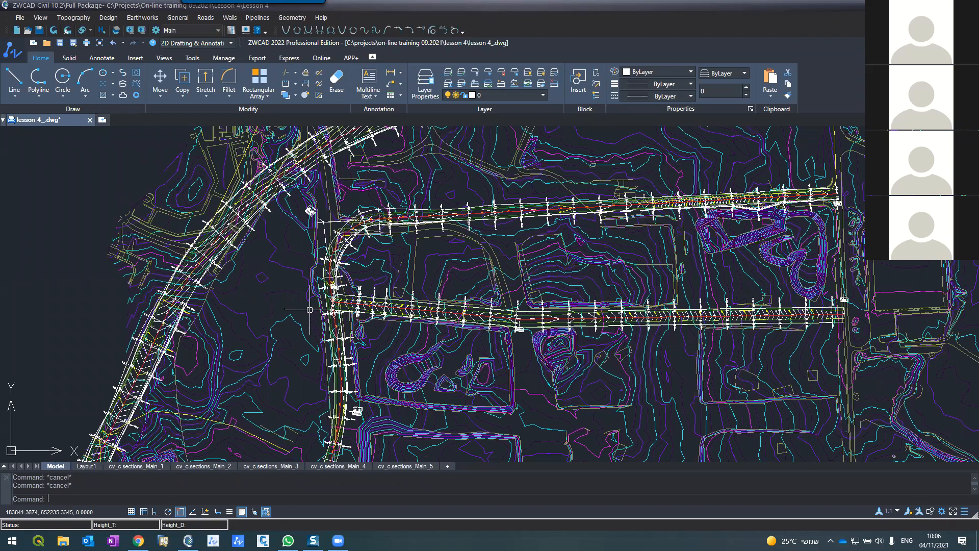
scroll(309, 310, down, 2)
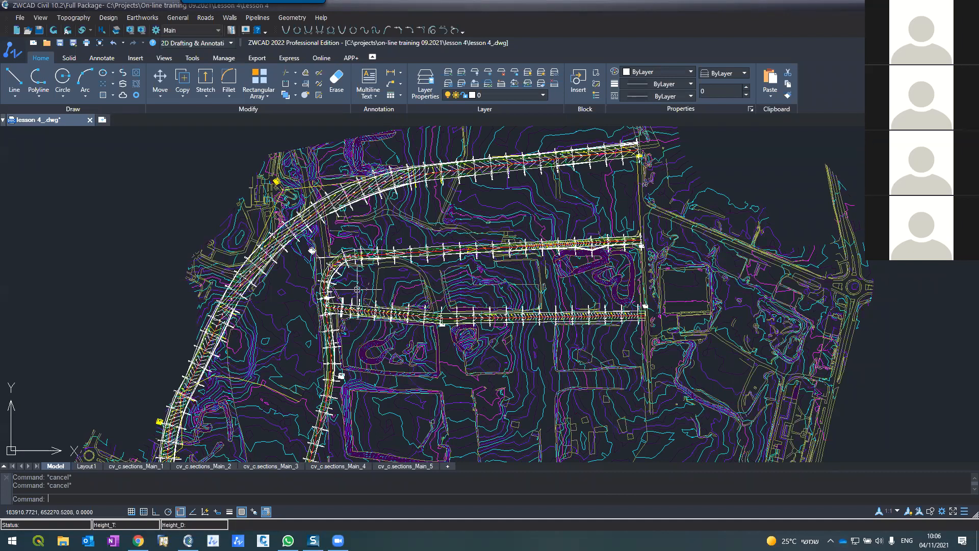
scroll(357, 289, down, 8)
scroll(357, 289, up, 5)
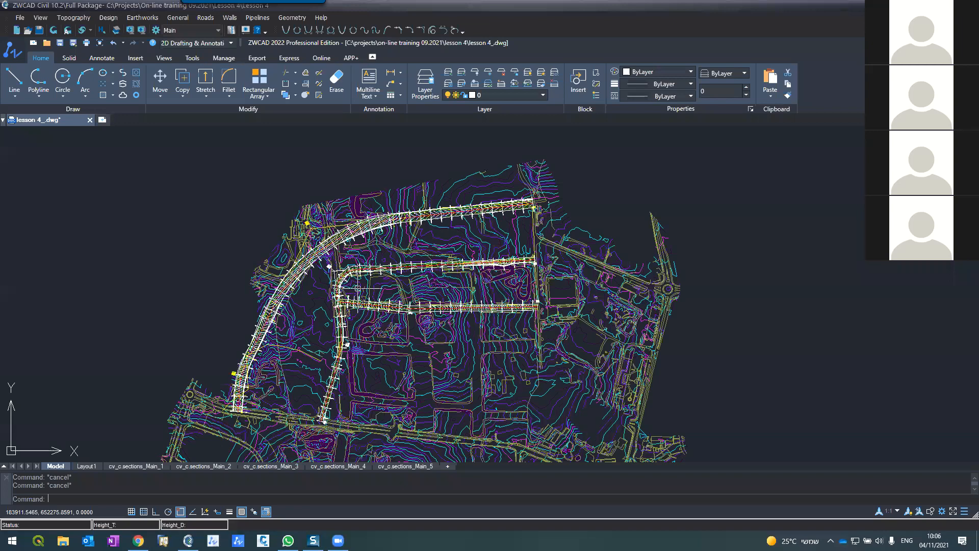
scroll(357, 289, up, 5)
scroll(438, 219, up, 2)
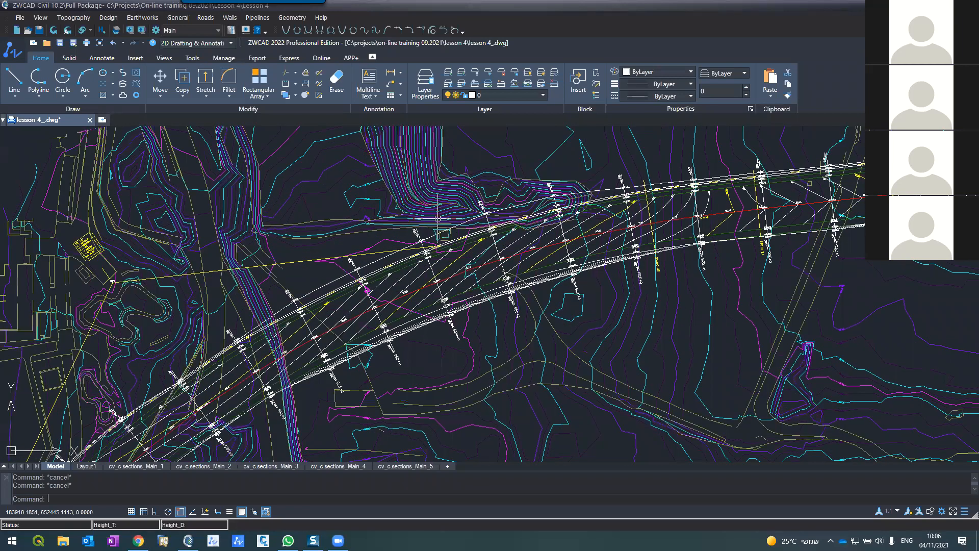
scroll(438, 218, down, 5)
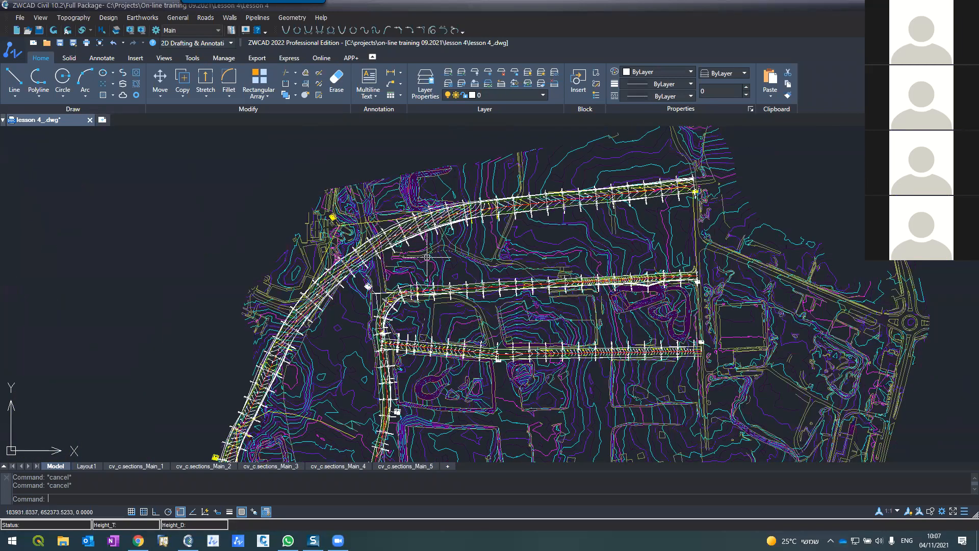
scroll(428, 257, up, 2)
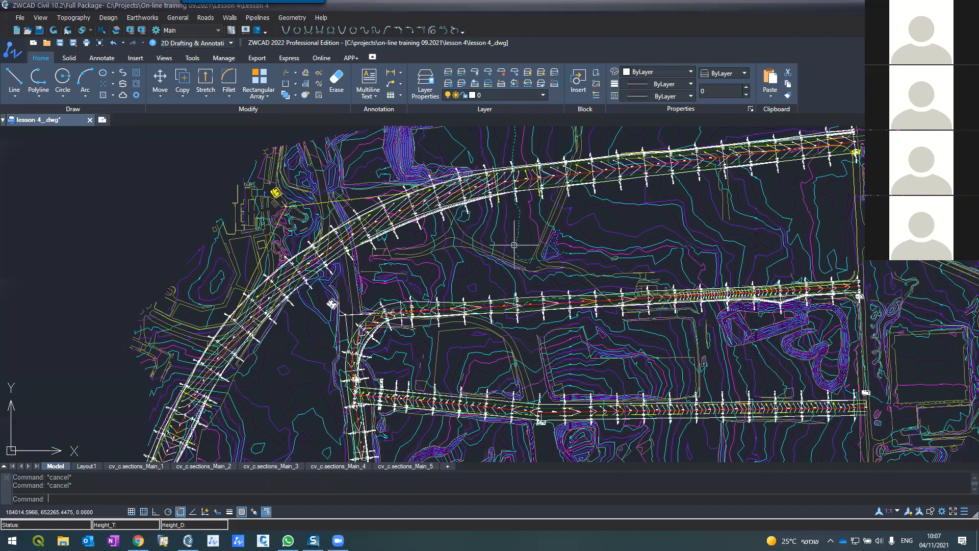
scroll(514, 245, down, 1)
scroll(510, 321, up, 1)
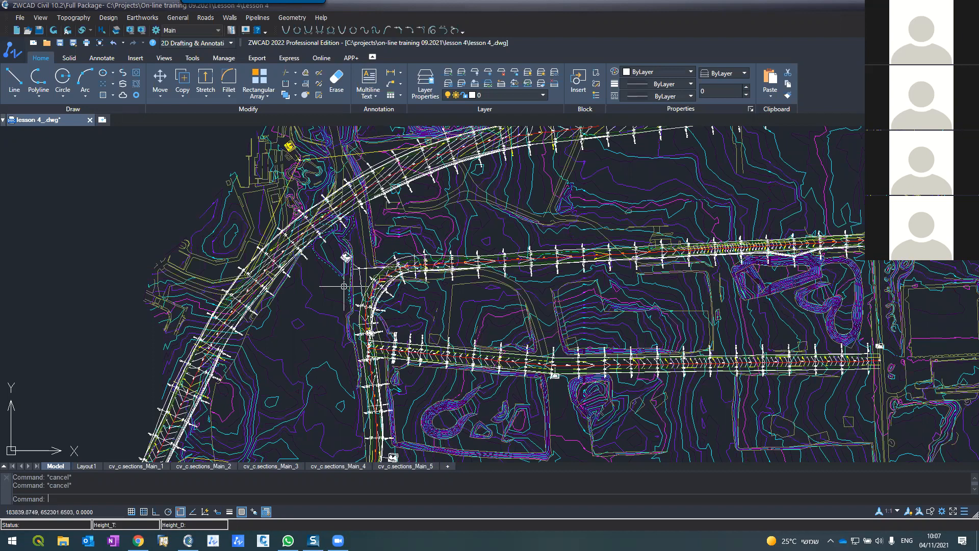
scroll(344, 287, down, 4)
scroll(335, 388, up, 2)
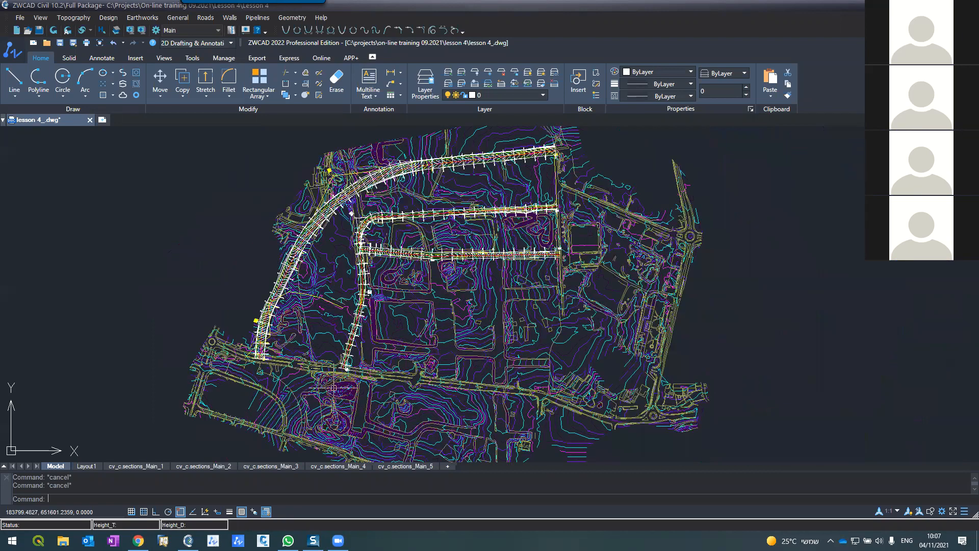
scroll(334, 388, up, 2)
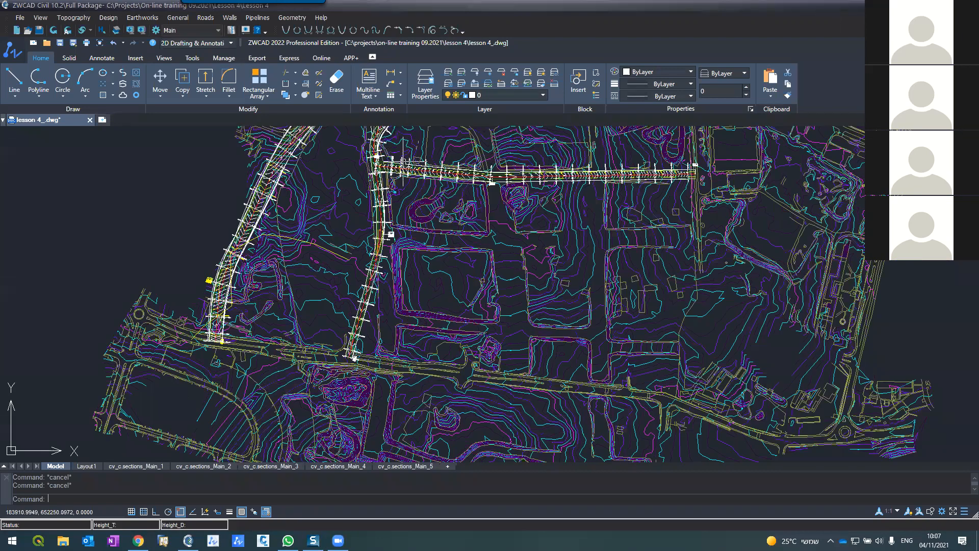
scroll(492, 182, down, 2)
scroll(437, 207, up, 5)
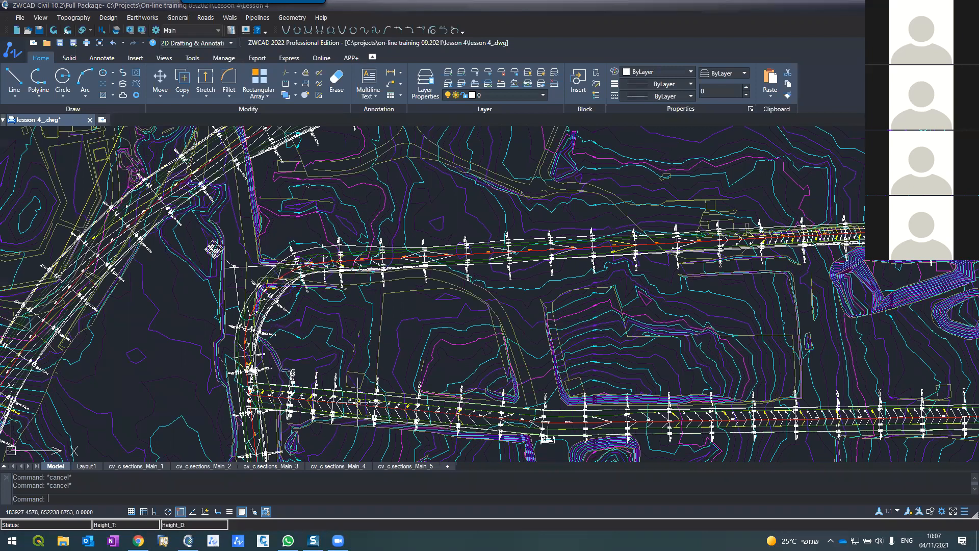
click(204, 18)
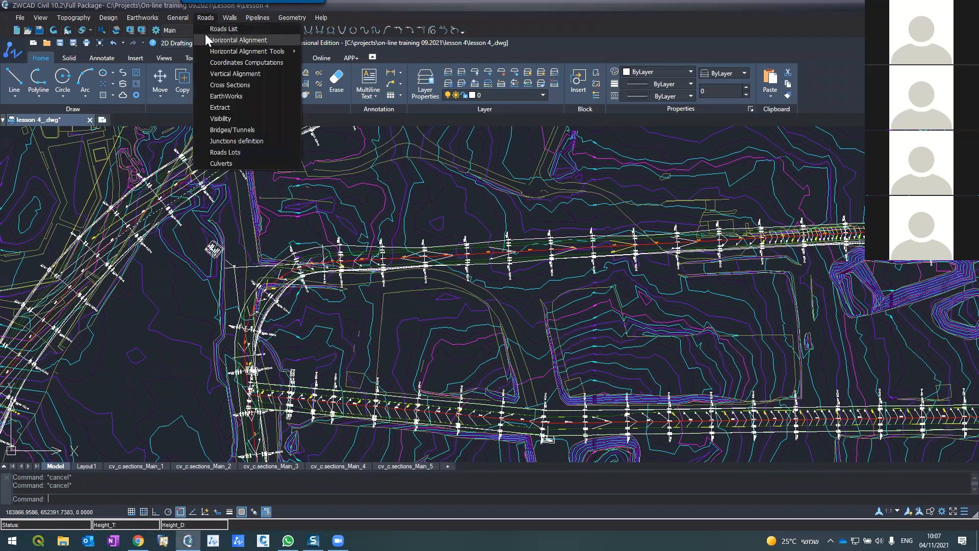
Show the design coordinates and set Layout & contours to include Triangles at interval 2.
click(589, 281)
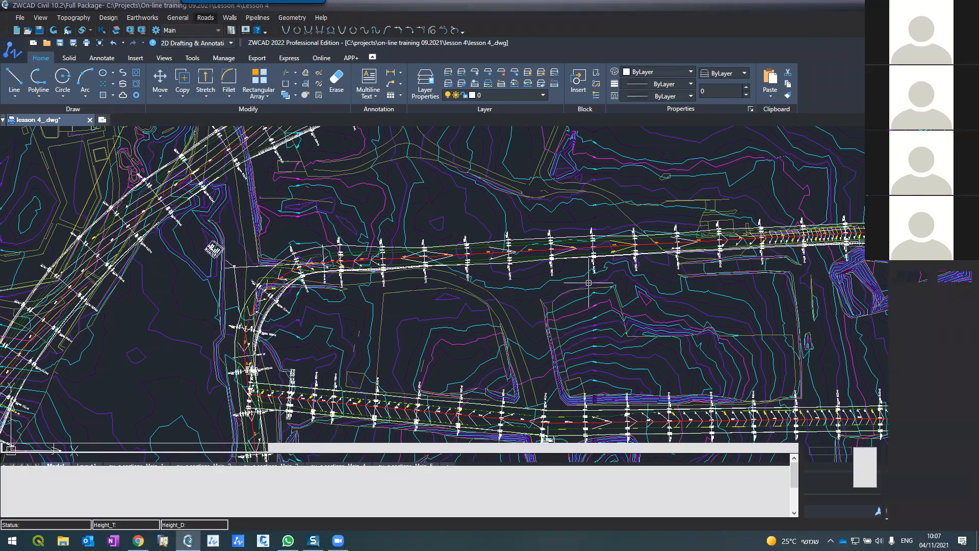
click(913, 277)
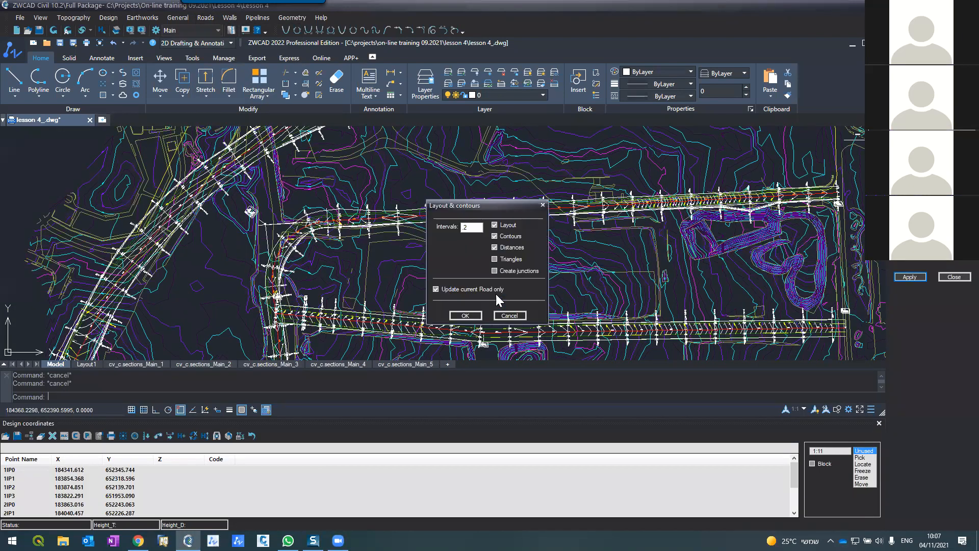
click(497, 259)
click(509, 315)
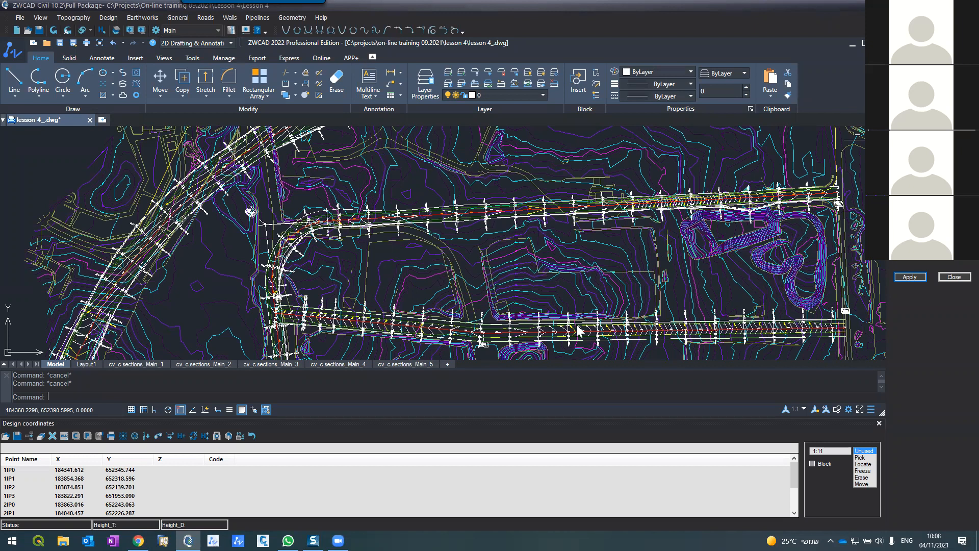
click(910, 277)
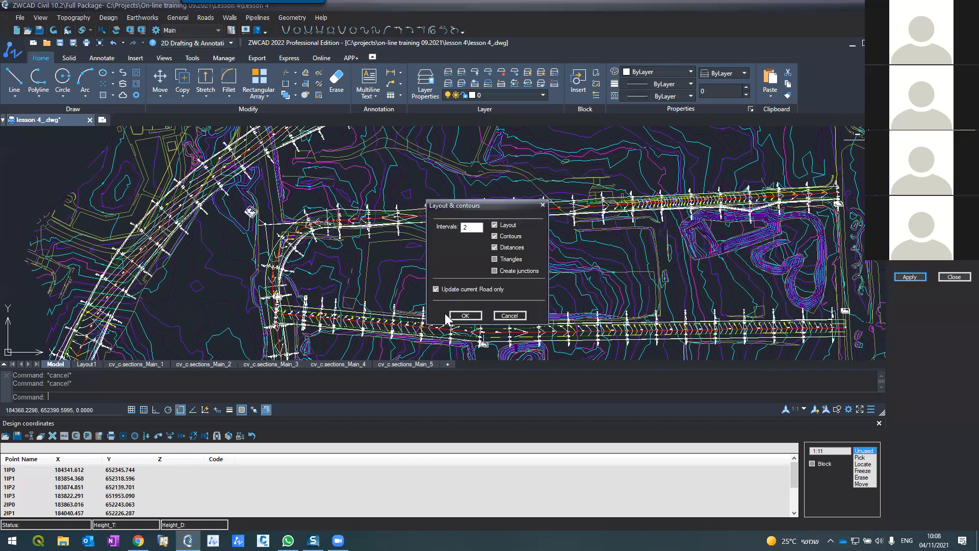
click(494, 257)
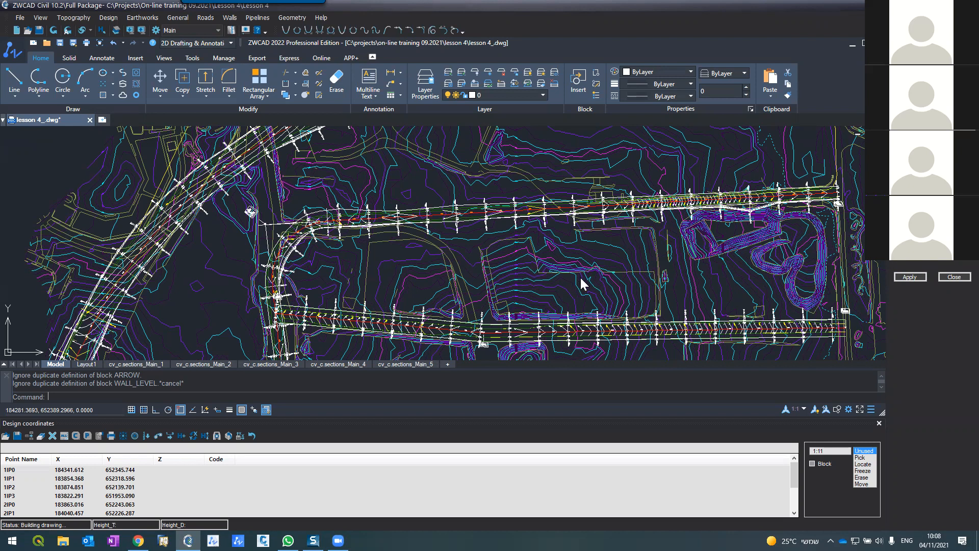
Regenerate the layout and contours, then close the Design coordinates panel.
click(910, 277)
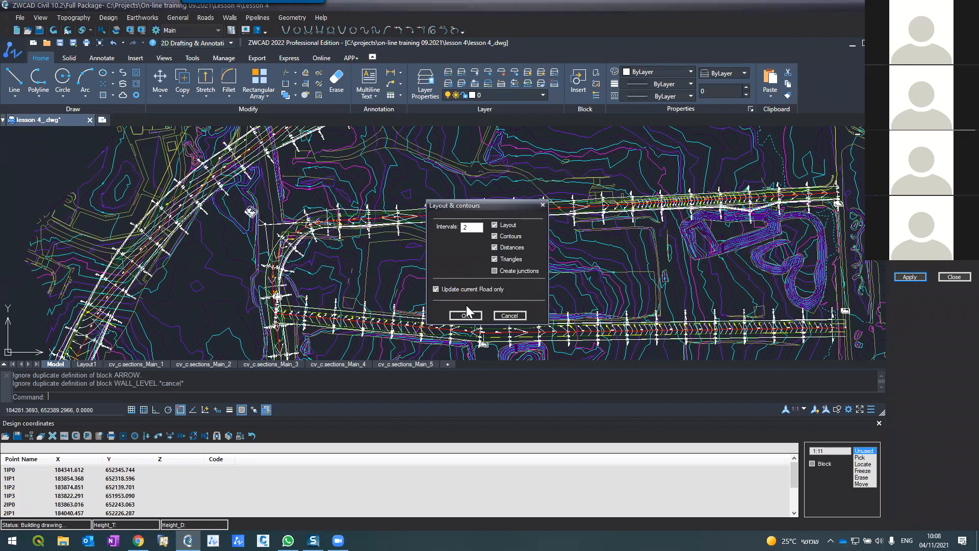
click(465, 317)
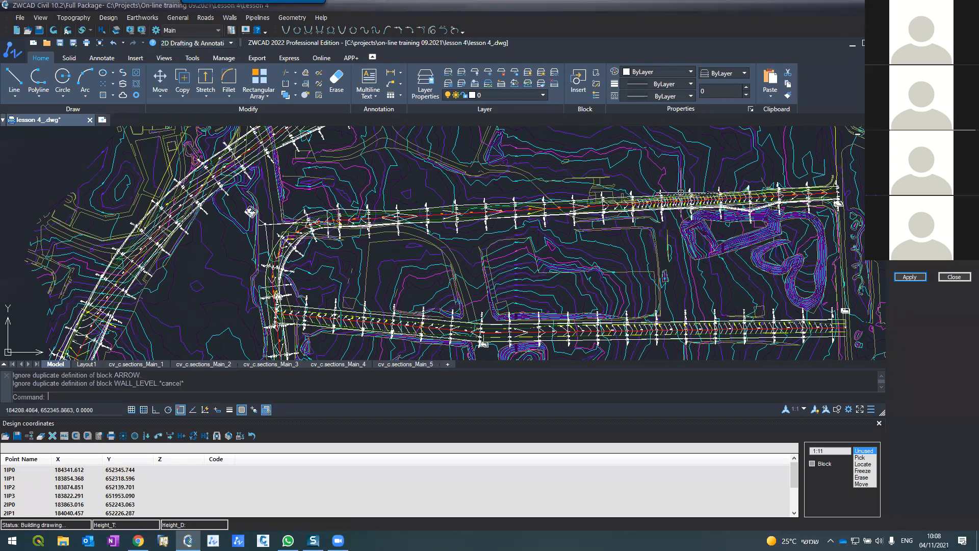
click(880, 423)
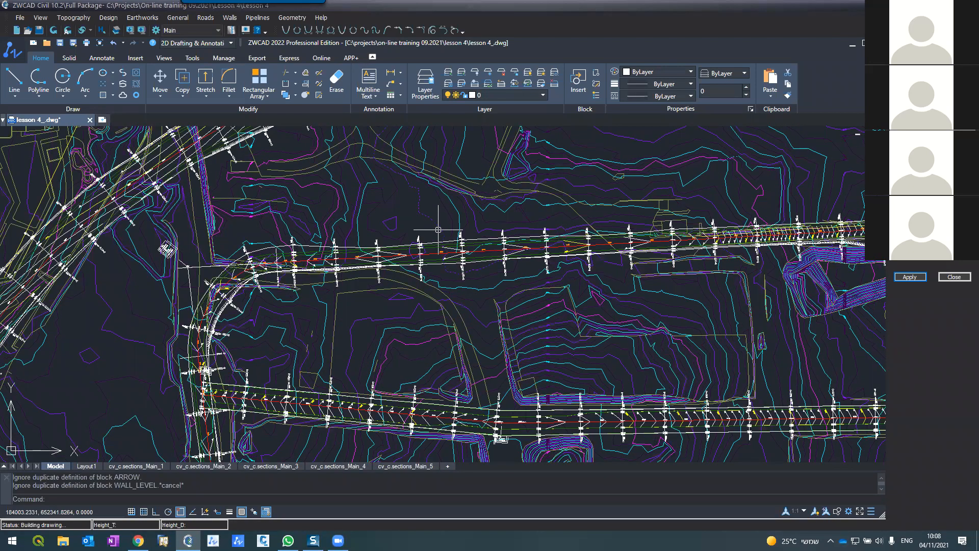
Close the right-hand side panel and bring up the Roads > Walls command list.
scroll(438, 229, down, 4)
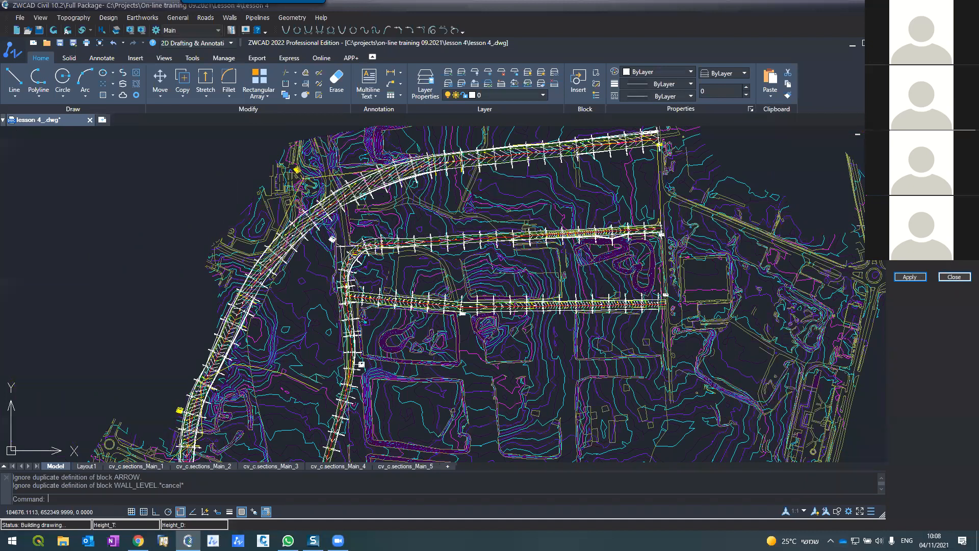
click(954, 277)
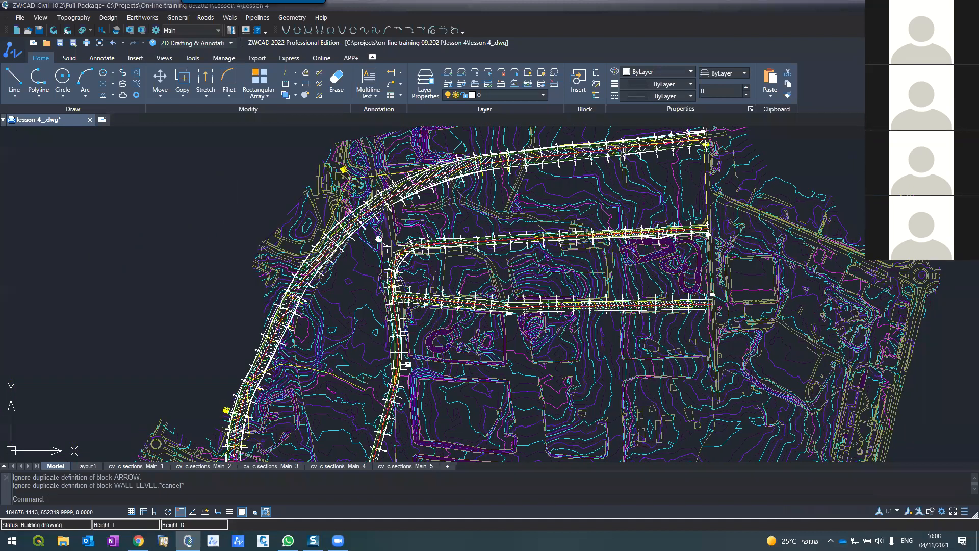
click(213, 15)
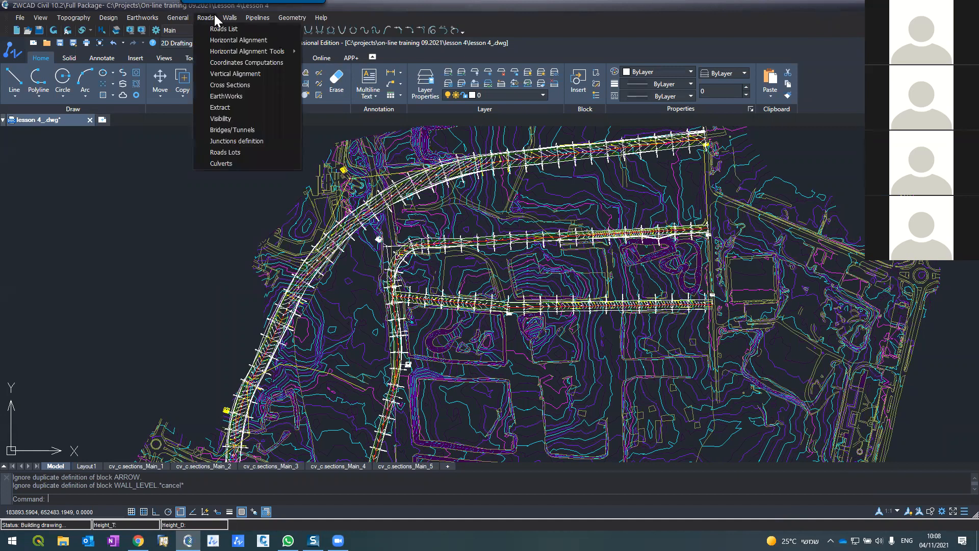
mouse_move(243, 12)
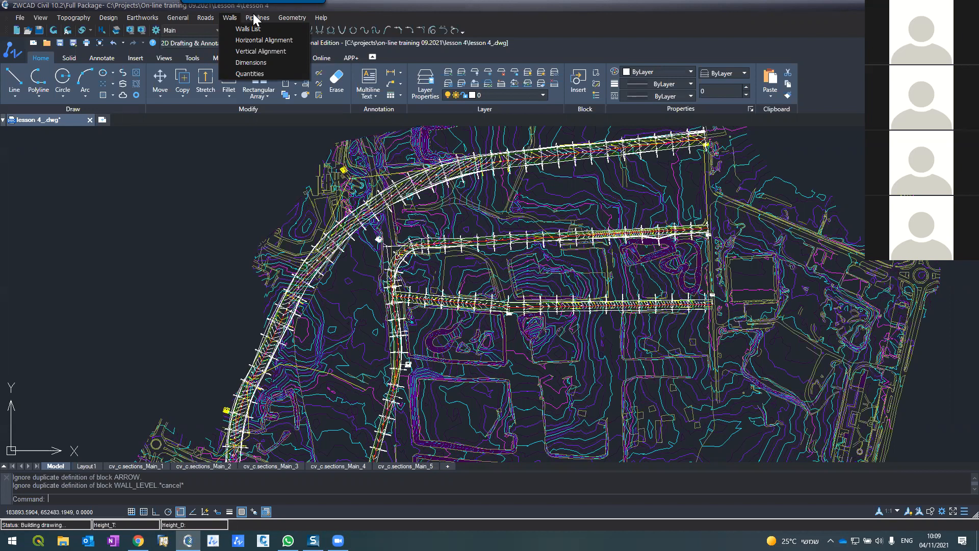
Open Pipelines > Pipelines List.
click(263, 29)
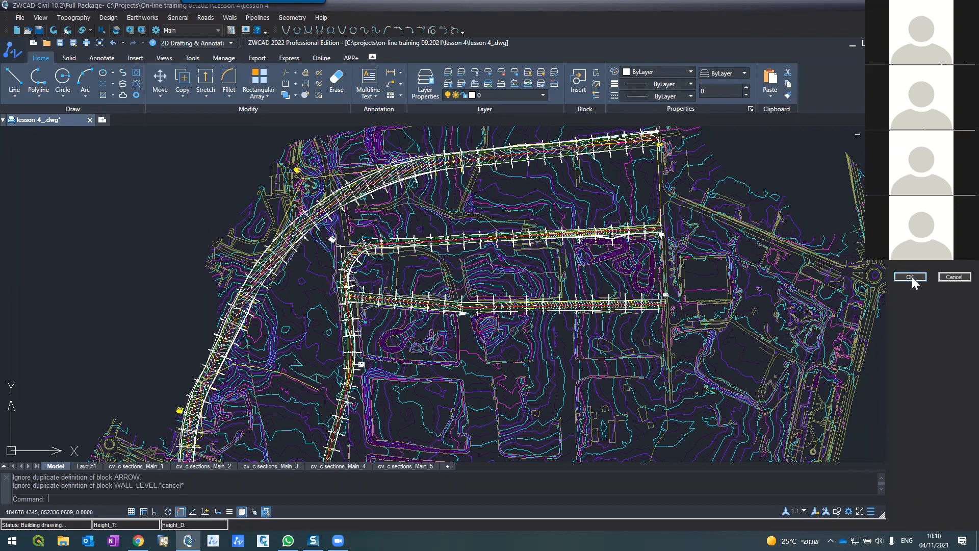
Start Pipelines > Layout, then close the Design coordinates panel and the side panel.
click(264, 19)
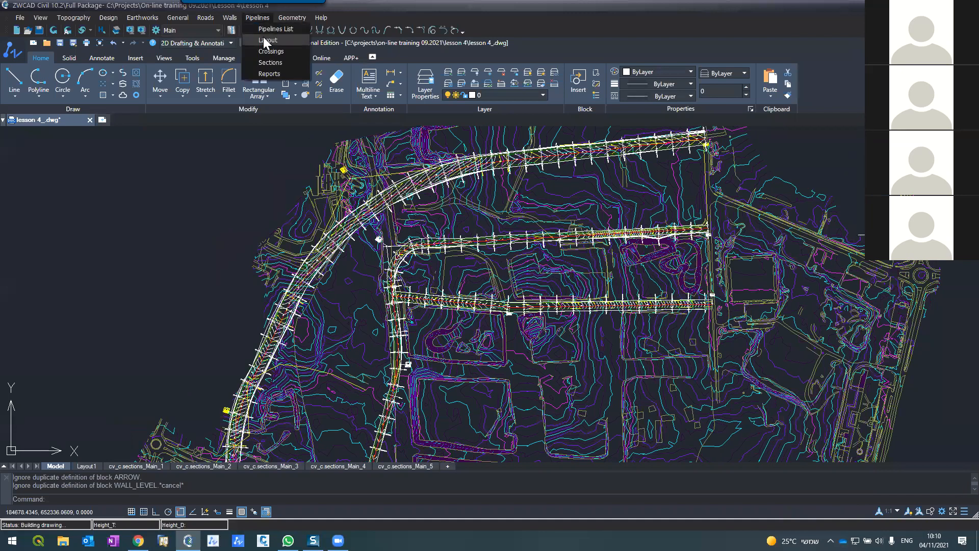
click(263, 37)
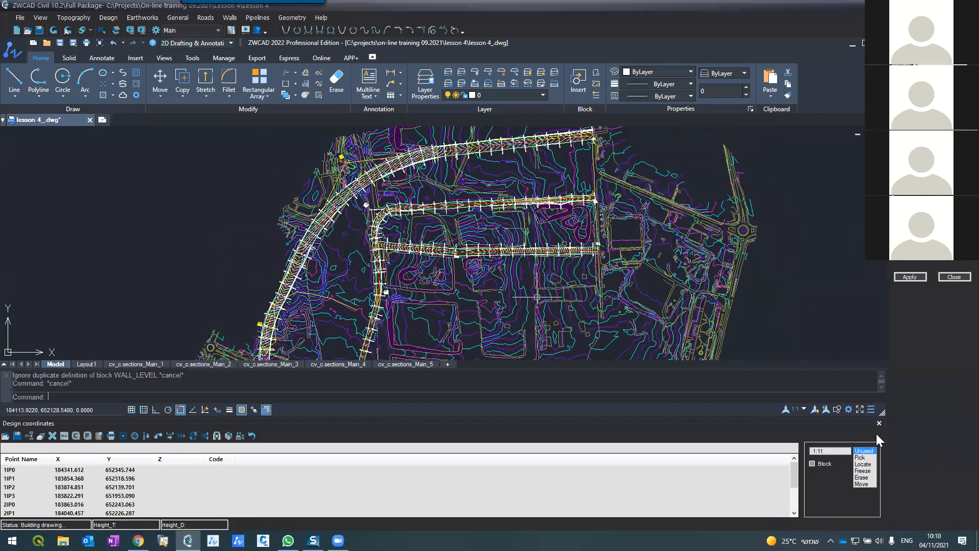
click(878, 424)
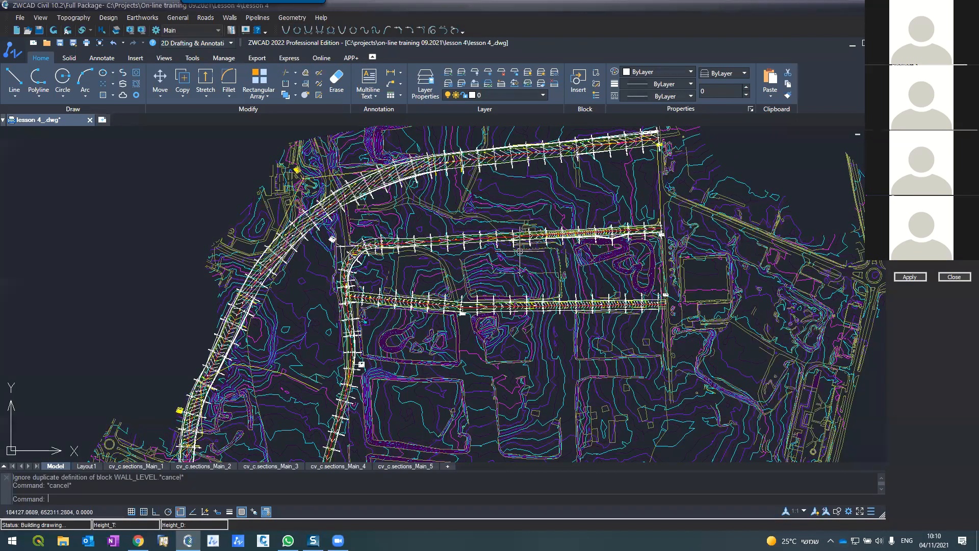
click(949, 277)
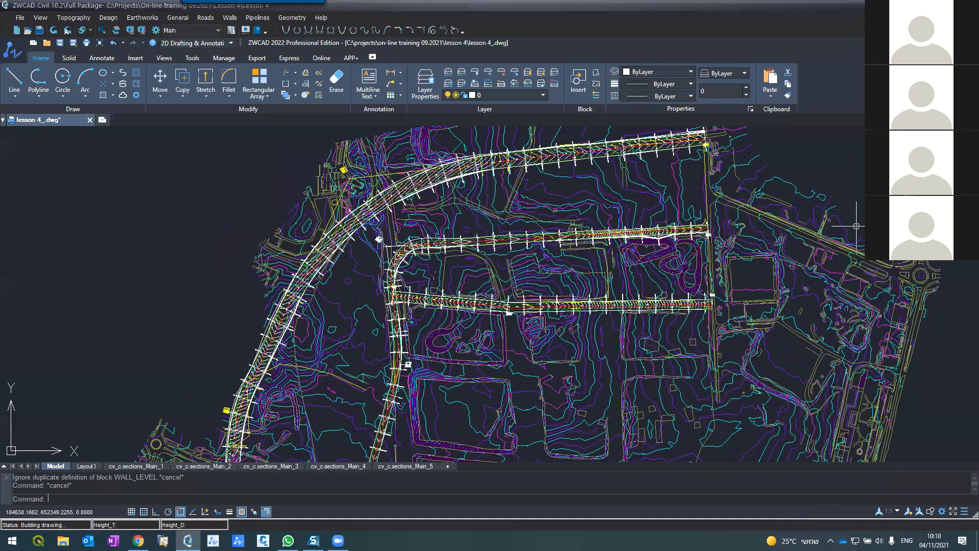
Zoom around the plan and open the Layer Properties Manager.
scroll(659, 224, up, 4)
scroll(658, 223, up, 4)
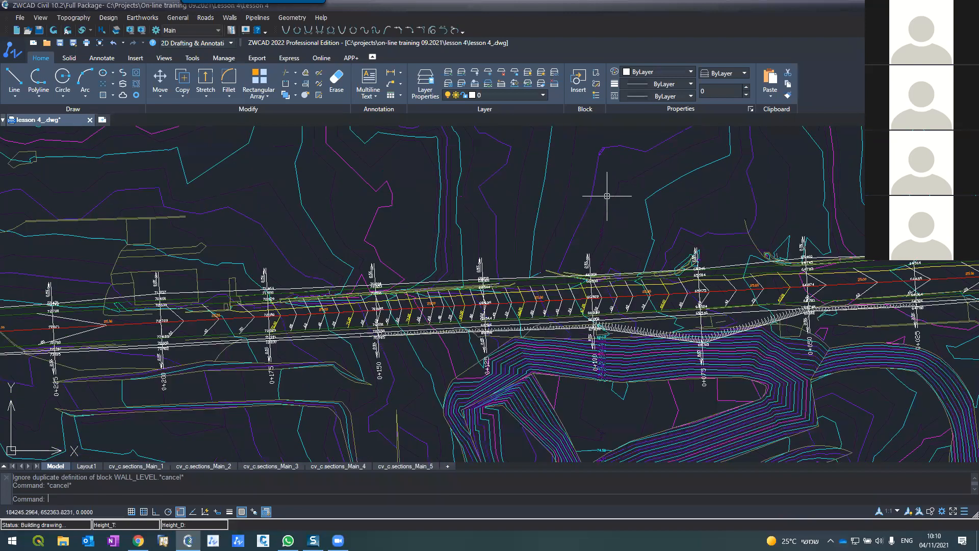
scroll(608, 196, down, 5)
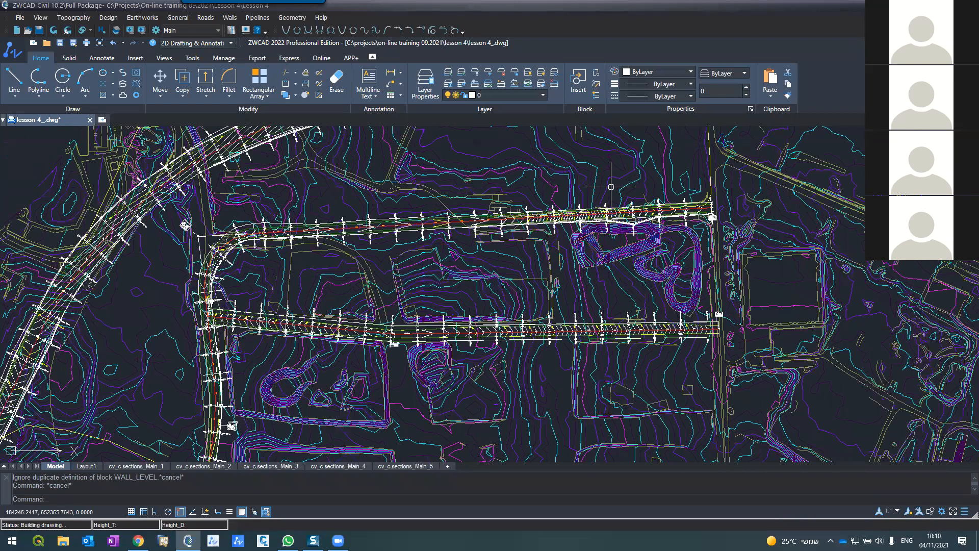
scroll(357, 209, up, 4)
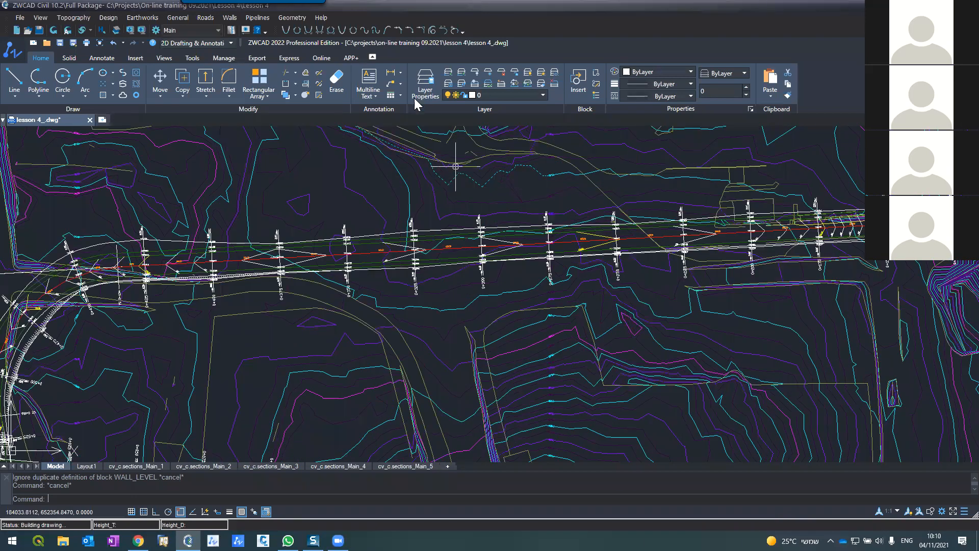
click(415, 96)
scroll(178, 361, down, 20)
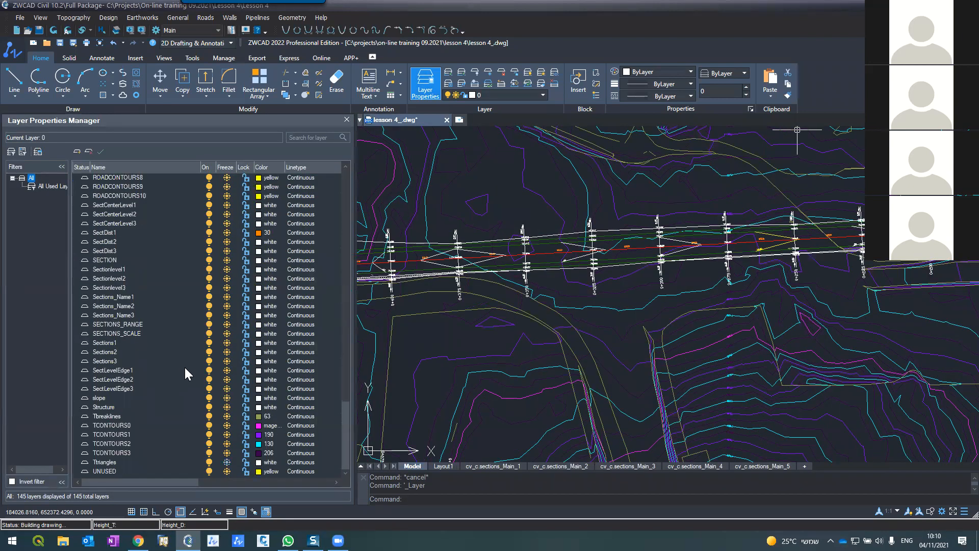
Colour the Tbreaklines through TCONTOURS3 layers blue.
click(103, 418)
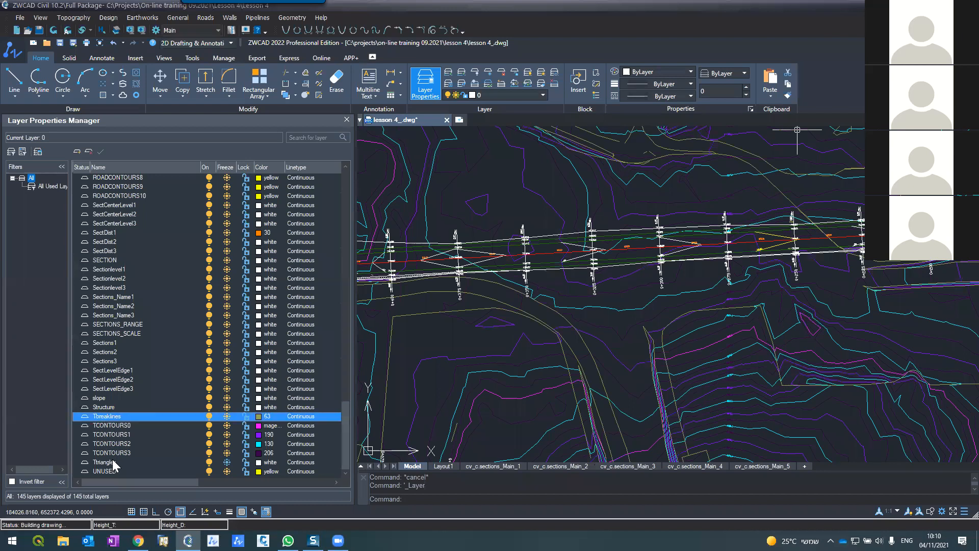
shift+click(114, 453)
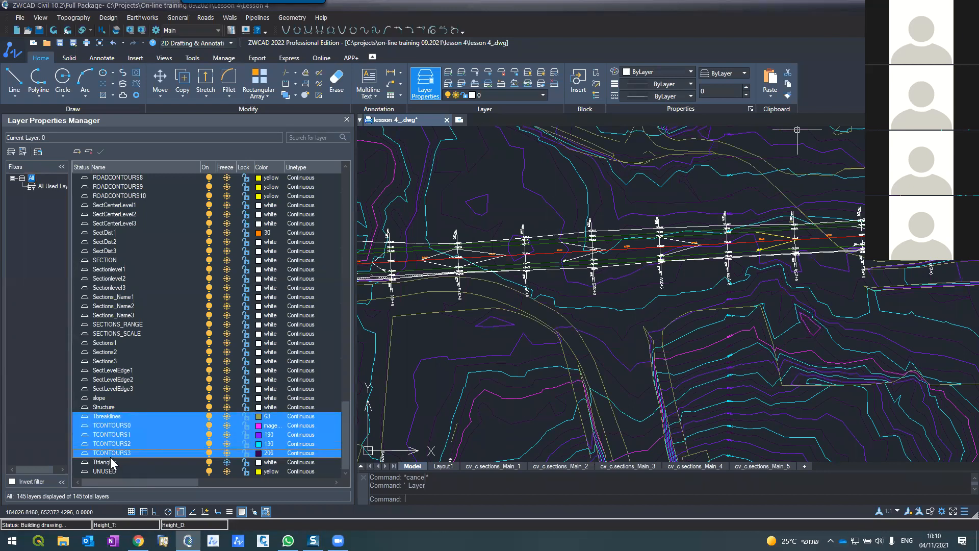
click(264, 444)
click(430, 310)
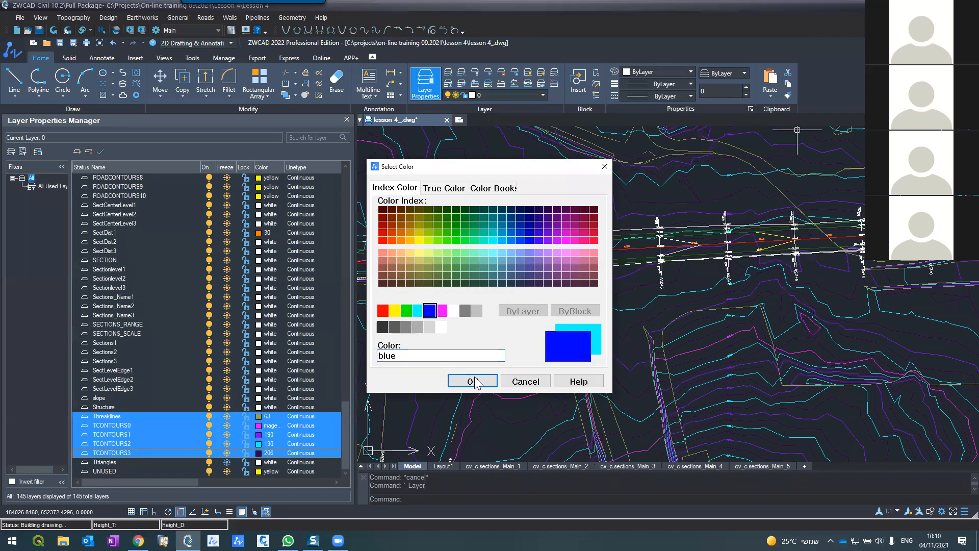
click(473, 381)
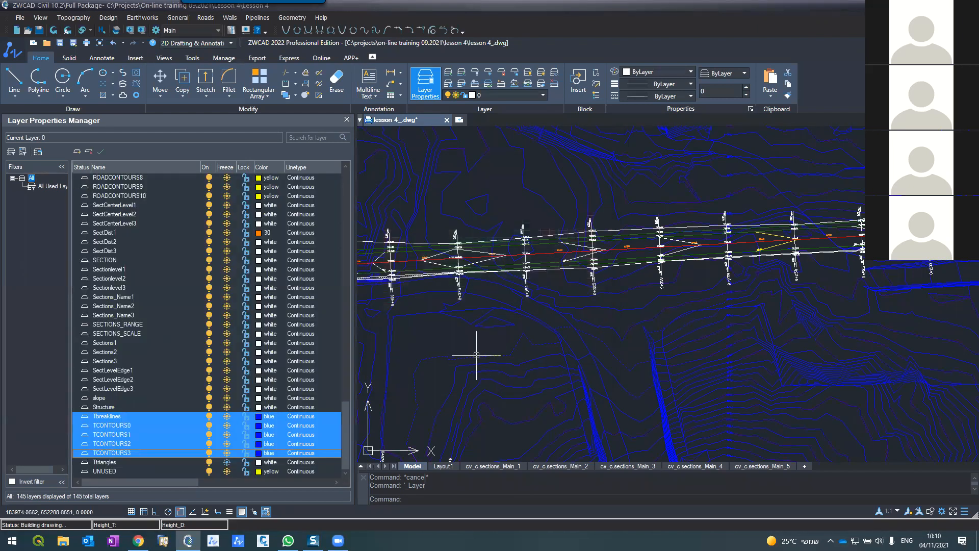
key(Escape)
Zoom over the plan and pick a dashed contour line to check its layer.
scroll(137, 308, up, 5)
scroll(149, 316, up, 2)
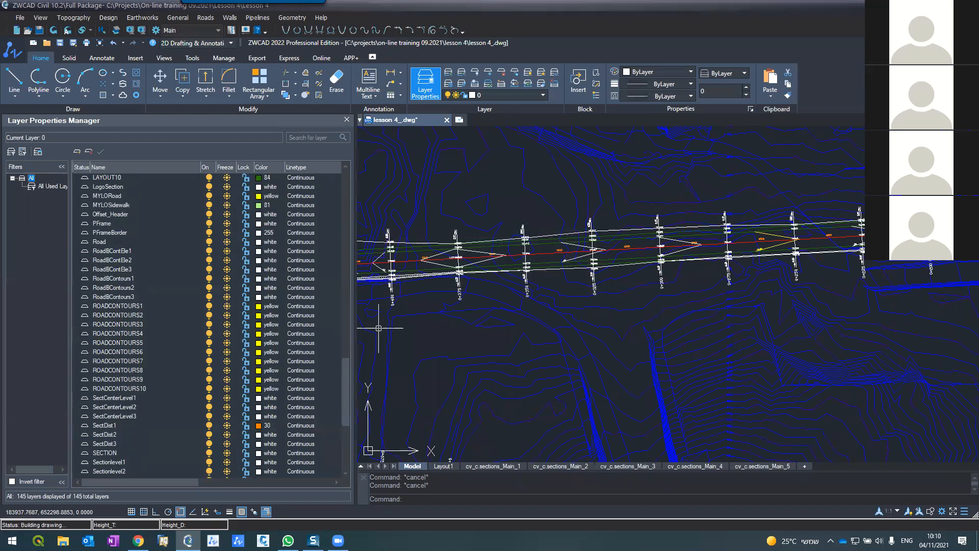
scroll(584, 238, up, 3)
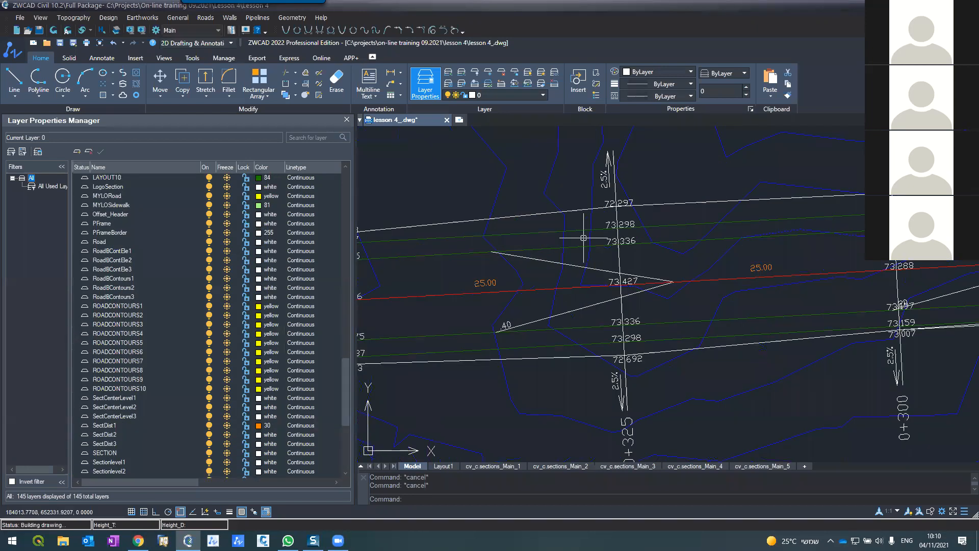
scroll(584, 237, down, 5)
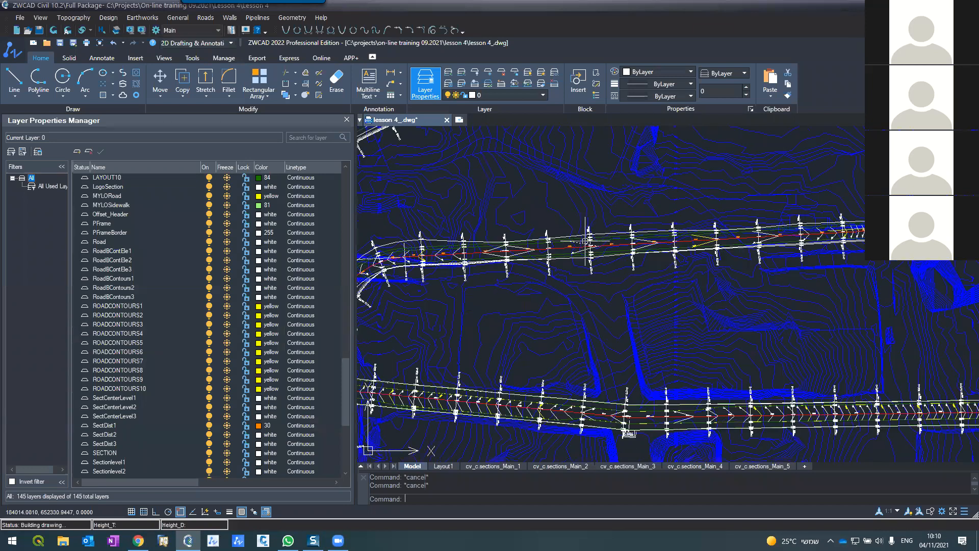
scroll(576, 218, up, 4)
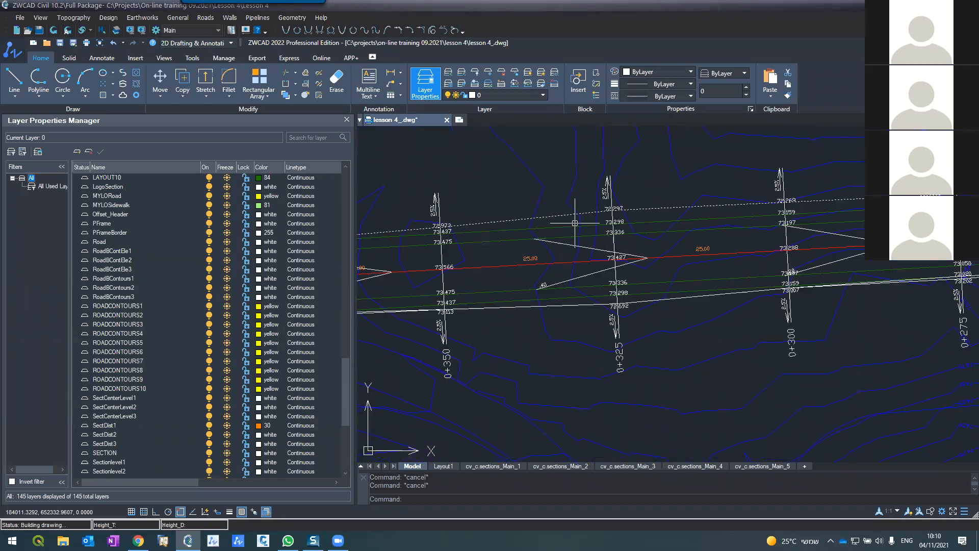
click(577, 244)
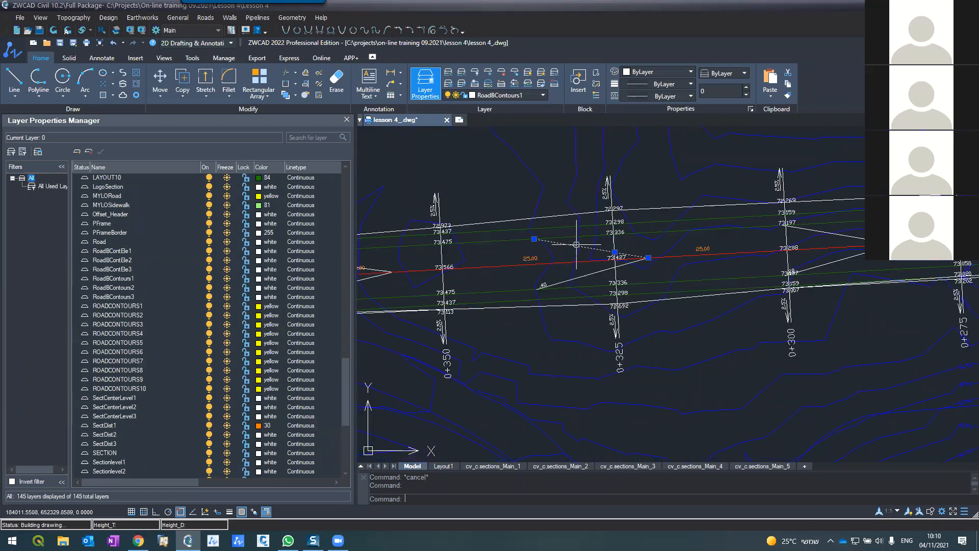
Set the RoadBContEle1 through ROADCONTOURS10 layers to colour 85.
click(115, 306)
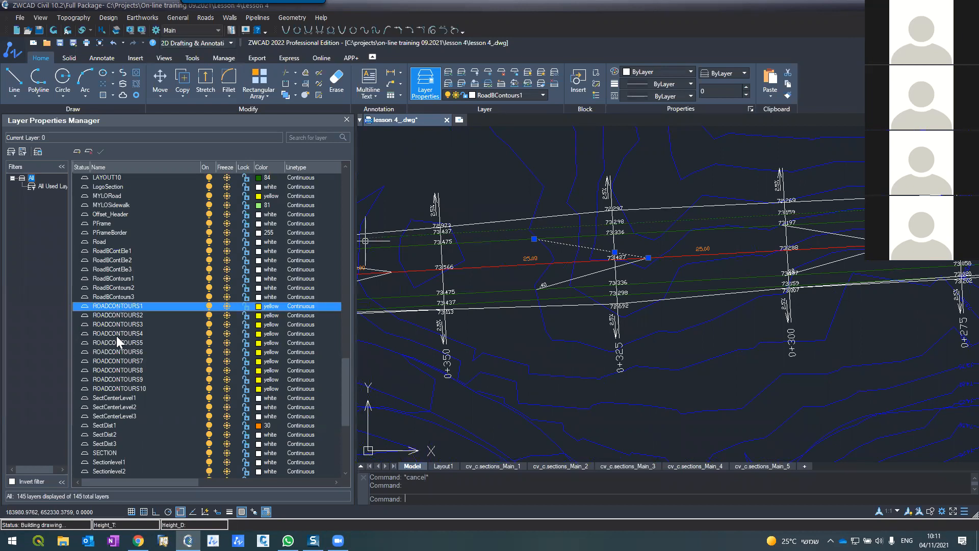
shift+click(120, 388)
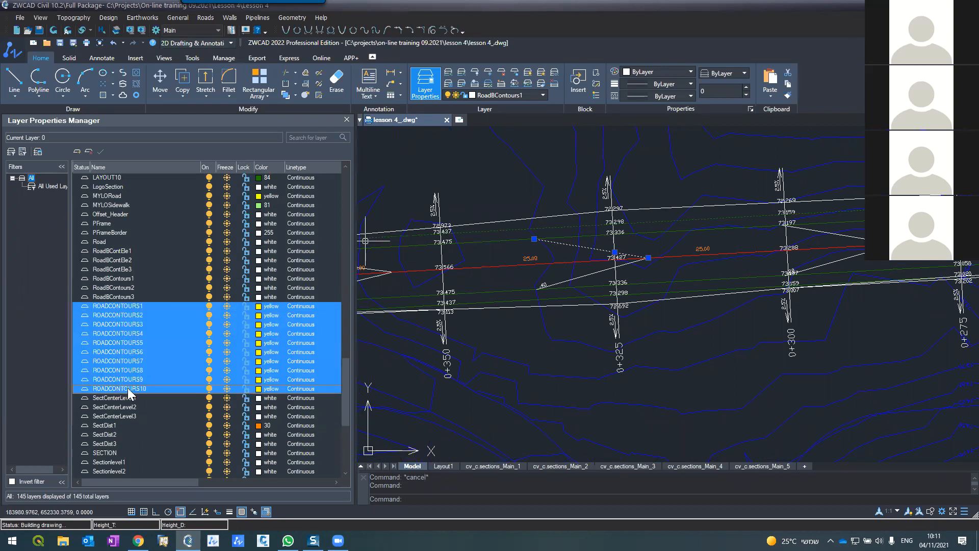
click(103, 249)
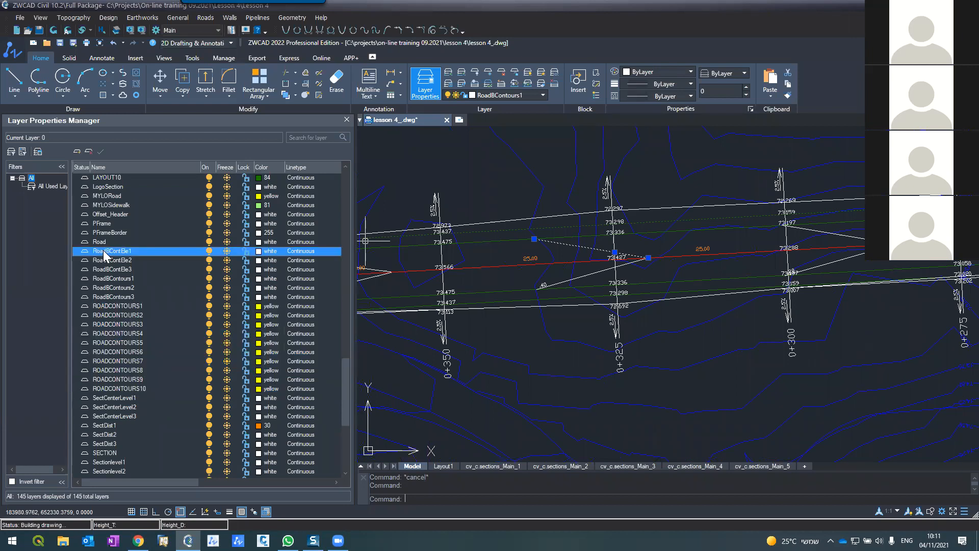
shift+click(124, 387)
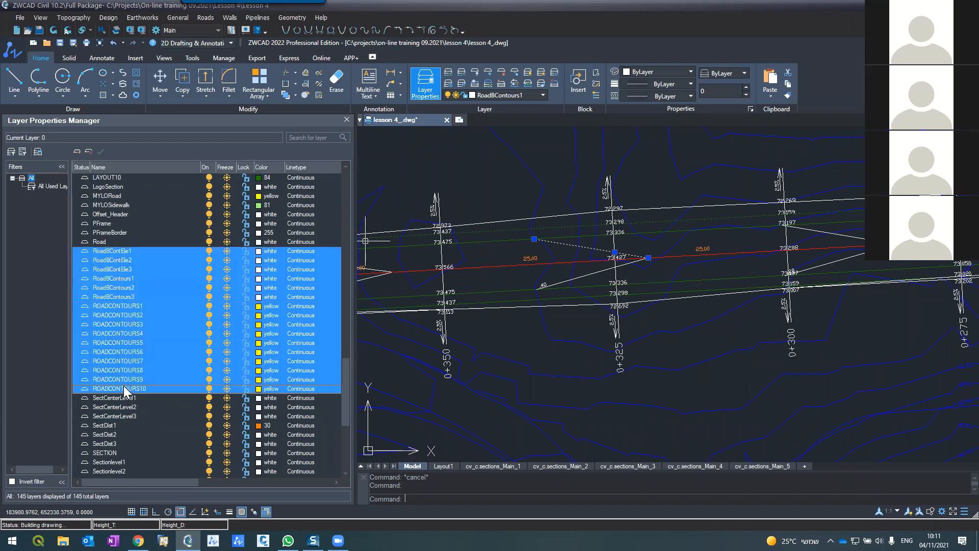
click(260, 295)
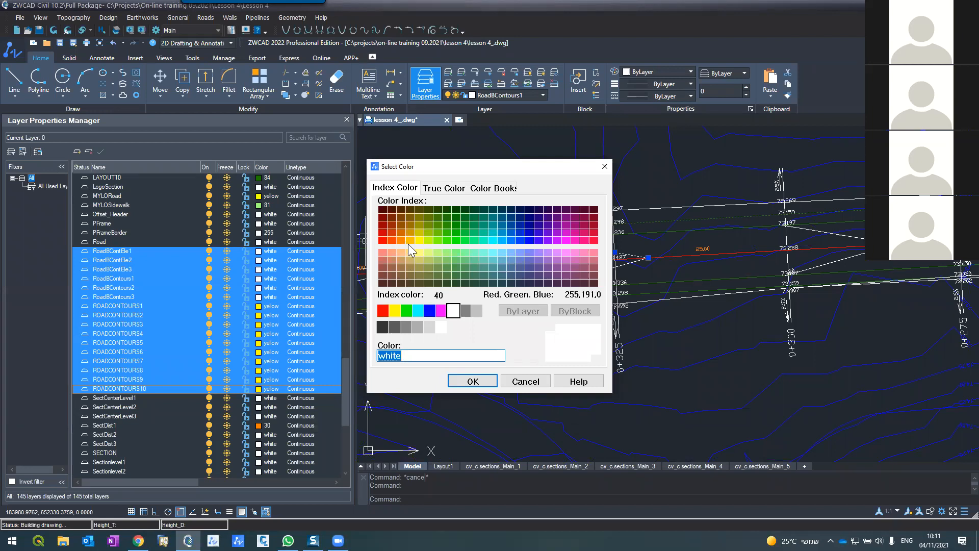
click(447, 274)
click(473, 381)
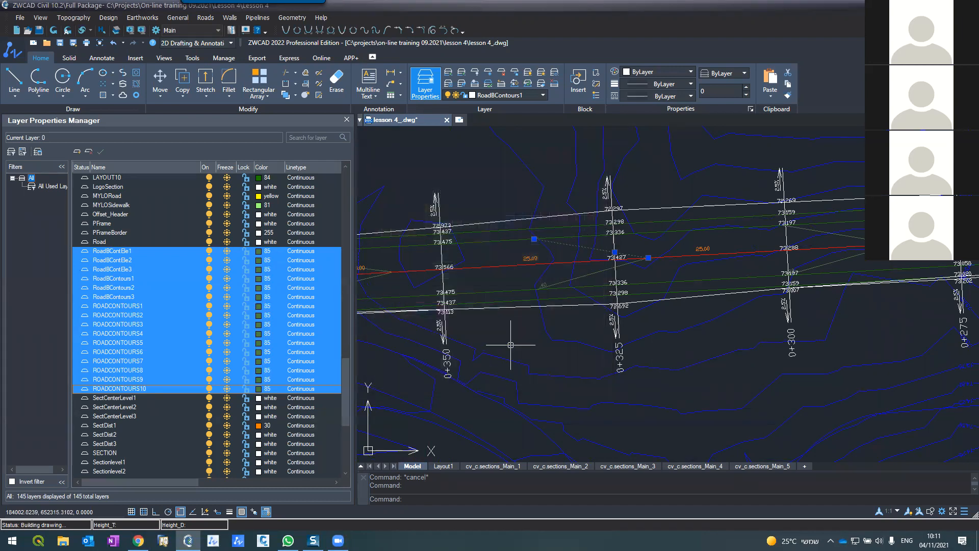
key(Escape)
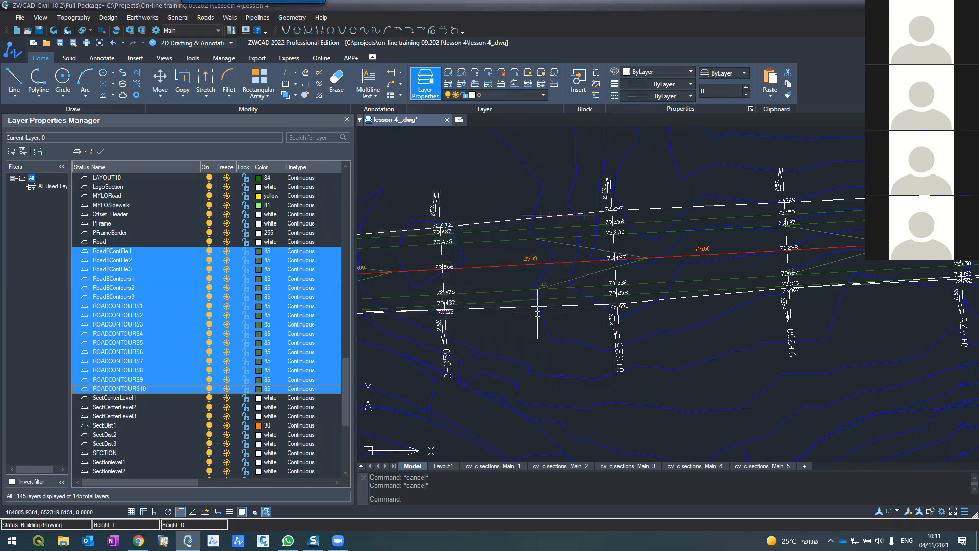
Pick the top road edge line to identify its layer.
click(530, 221)
key(Escape)
scroll(87, 304, up, 3)
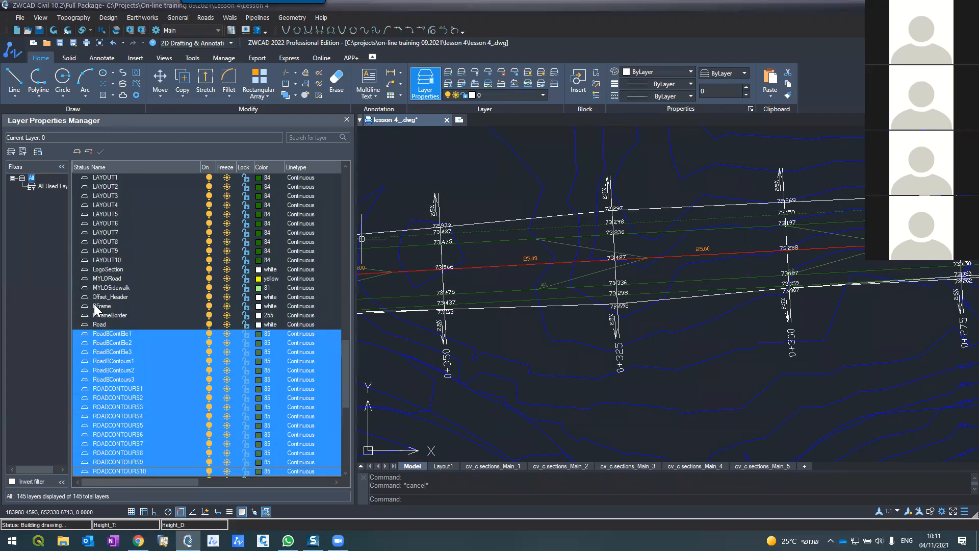
scroll(94, 304, up, 15)
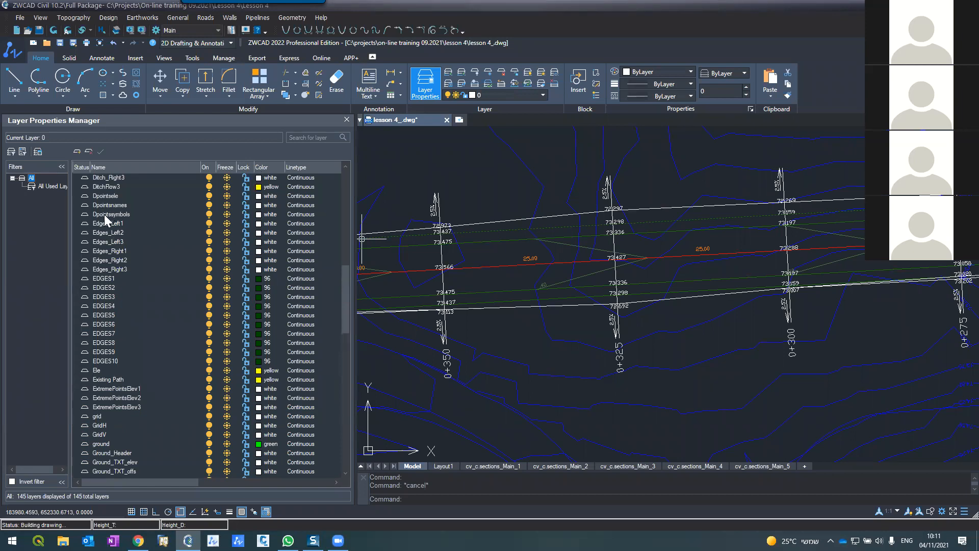
Set the Edges_Left1 through Edges_Right3 layers to colour 95.
click(107, 223)
shift+click(121, 270)
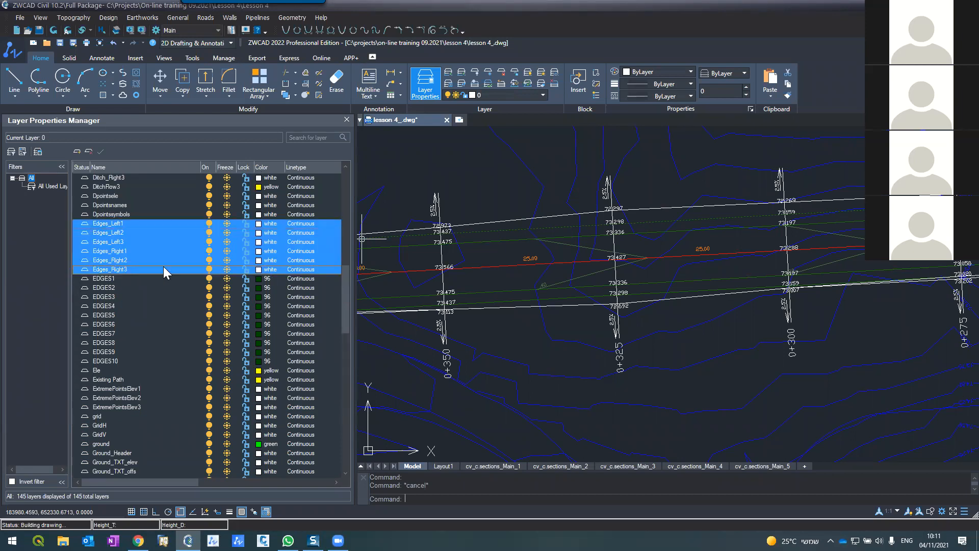
click(260, 261)
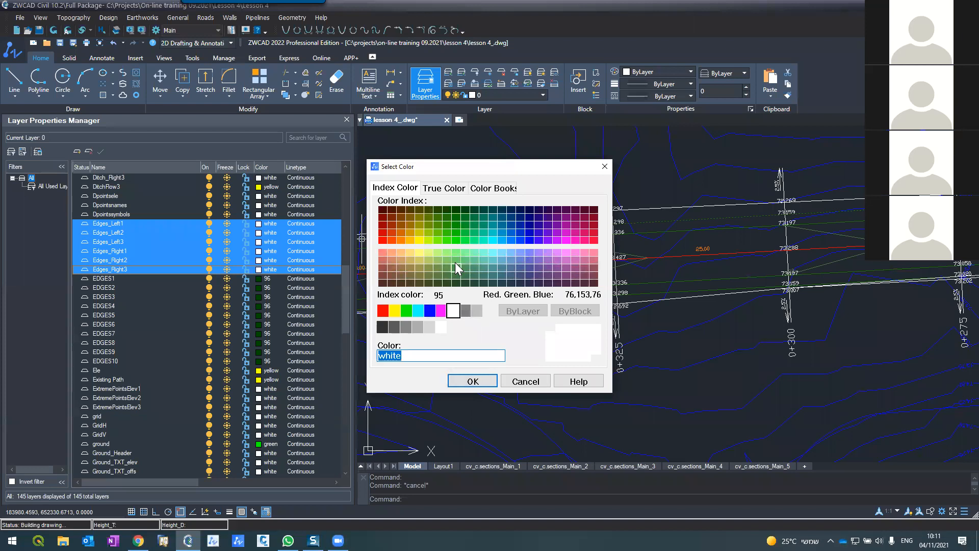
click(457, 269)
click(473, 381)
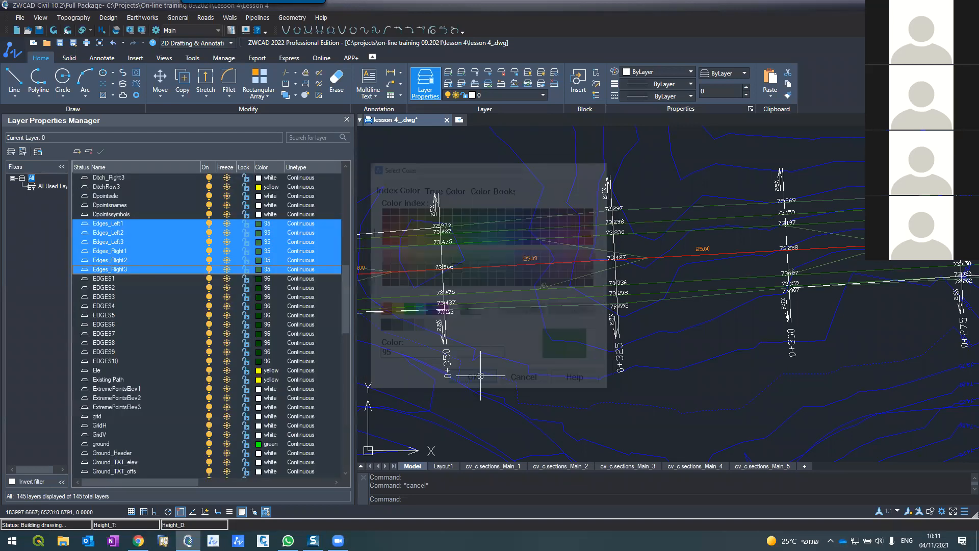
key(Escape)
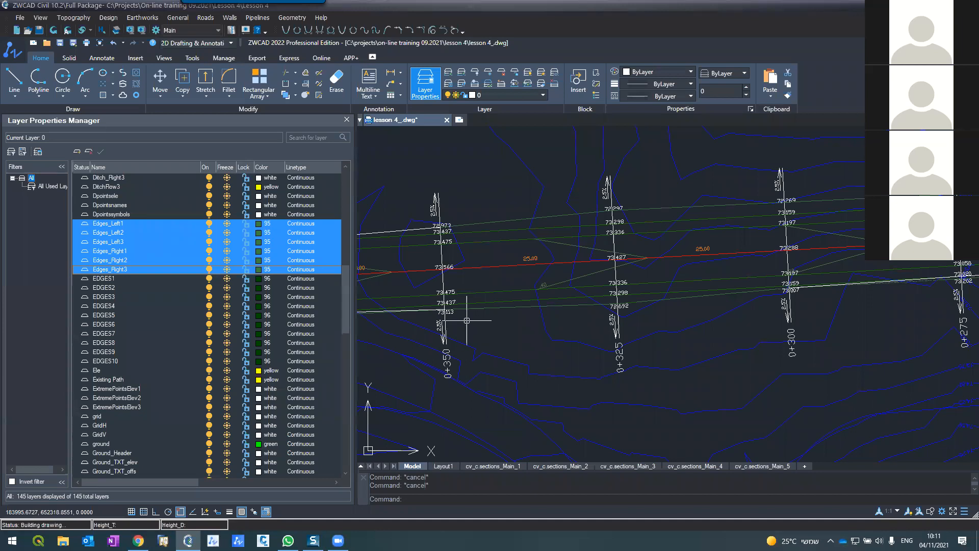
scroll(466, 320, down, 6)
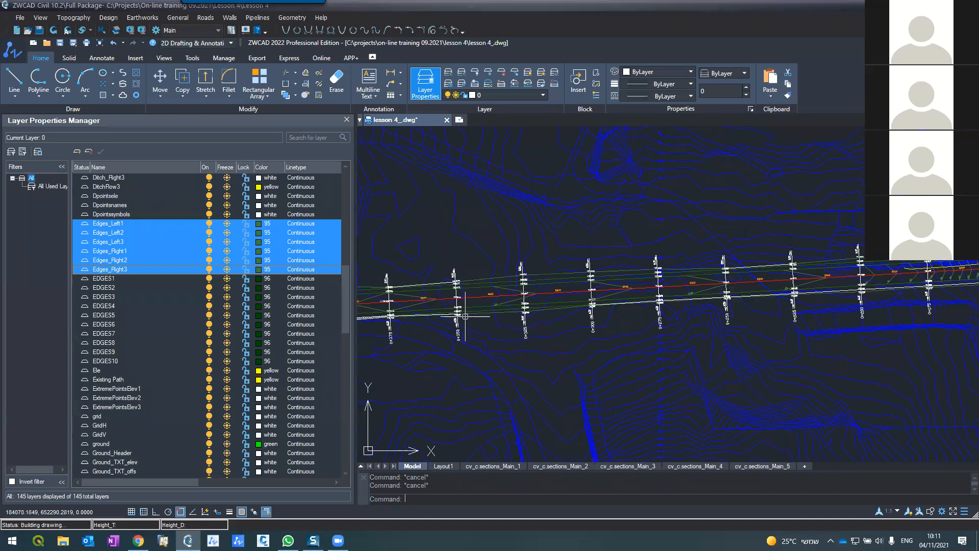
scroll(471, 323, up, 5)
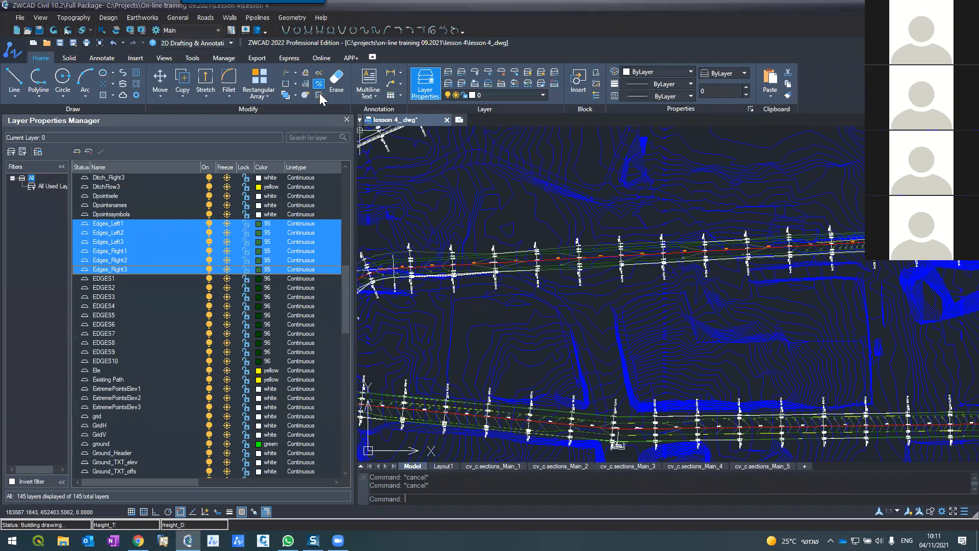
scroll(523, 280, up, 5)
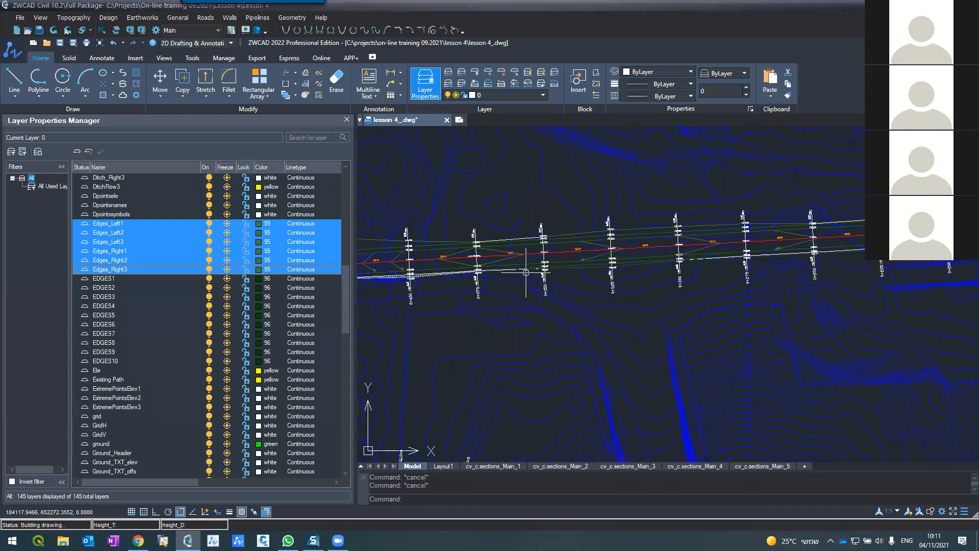
Identify a berm line's layer and set Berm_Left1 through Berm_Right3 to colour 95.
click(567, 258)
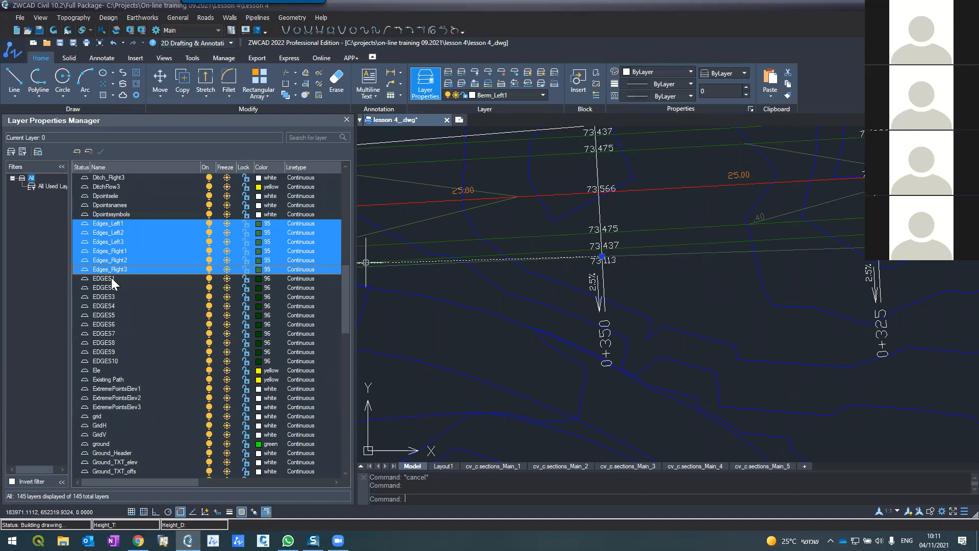
scroll(106, 264, up, 7)
scroll(110, 265, up, 8)
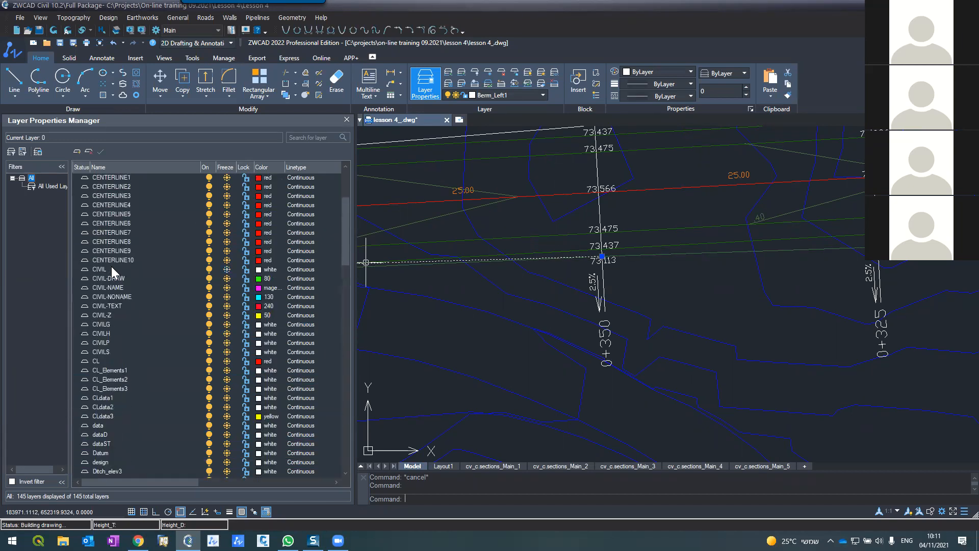
click(108, 223)
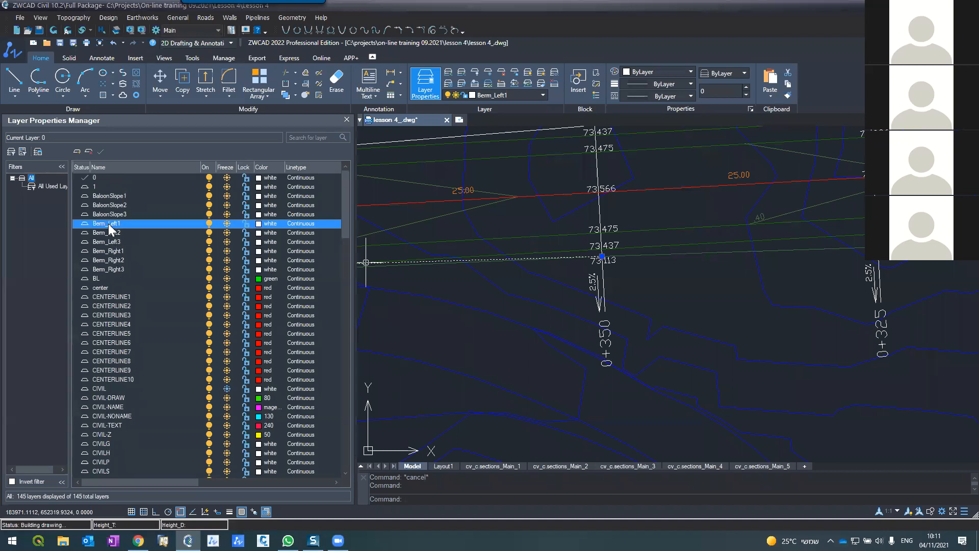
shift+click(122, 270)
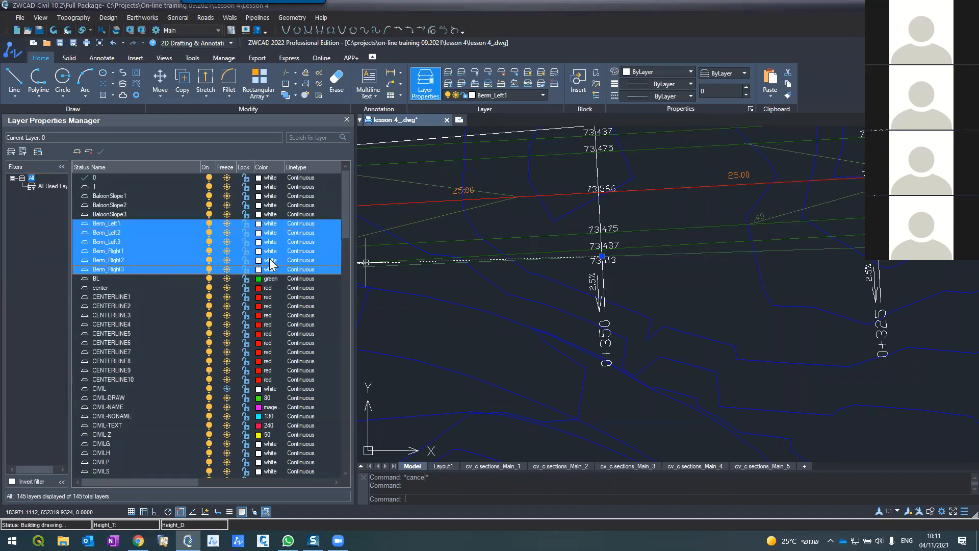
click(265, 269)
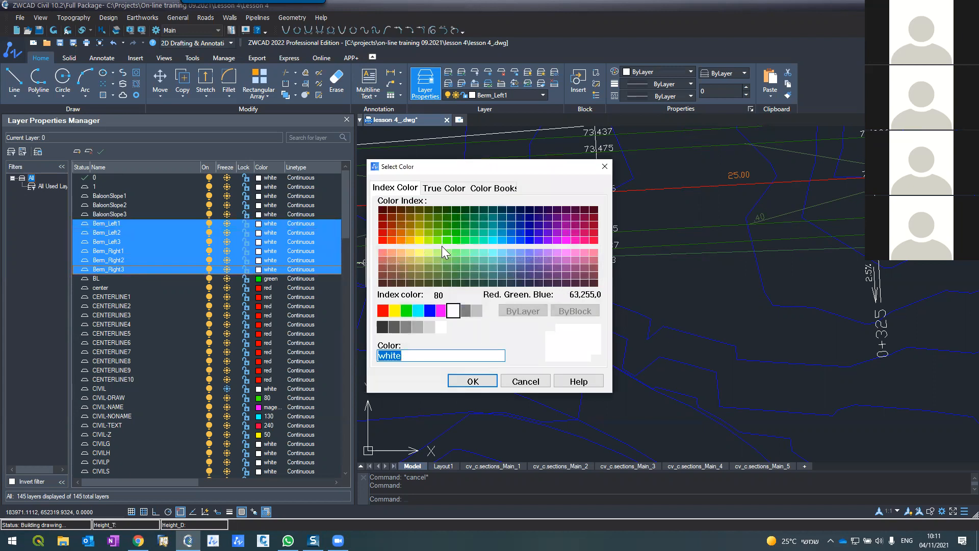
click(457, 269)
click(472, 382)
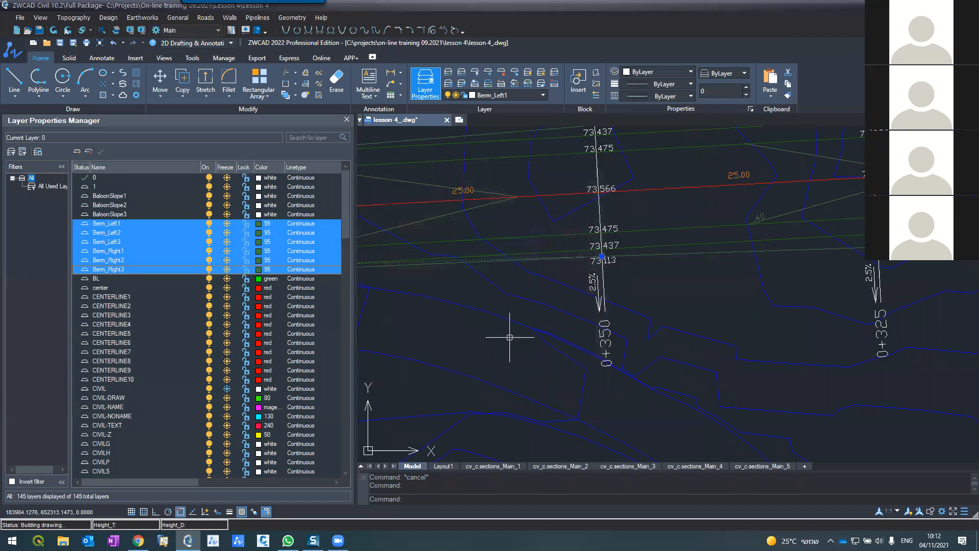
Zoom over the plan and pick an incline line to check its layer.
scroll(511, 337, down, 5)
scroll(513, 347, up, 2)
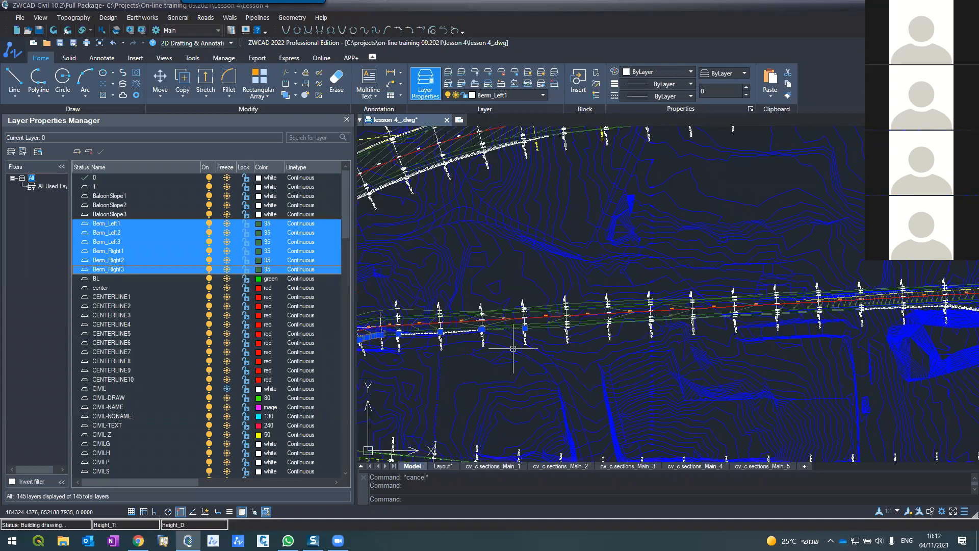
scroll(497, 344, down, 3)
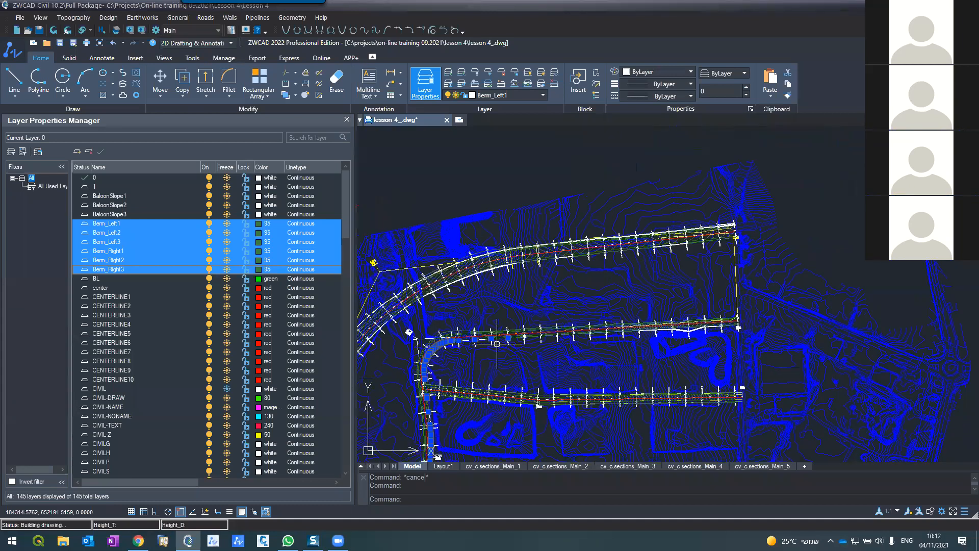
scroll(645, 346, up, 2)
scroll(661, 324, up, 5)
key(Escape)
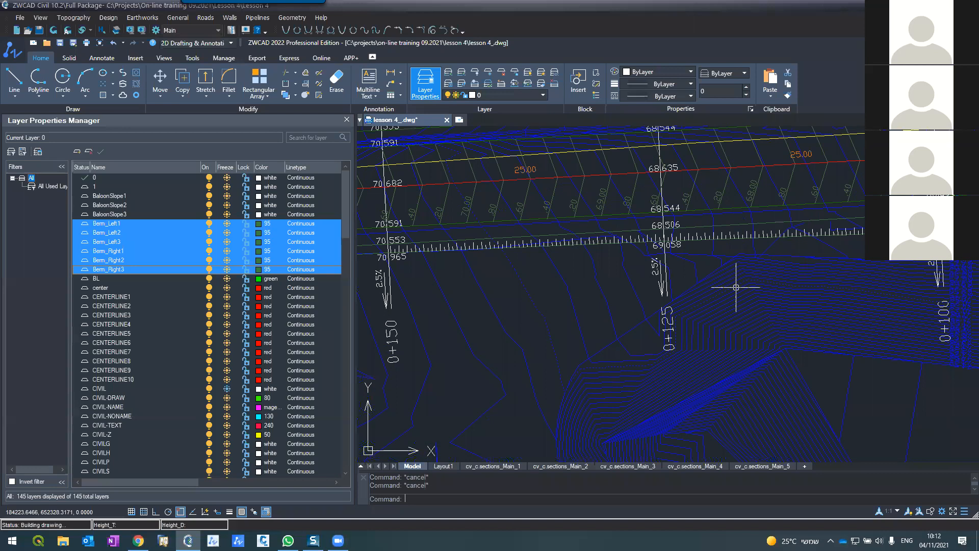
click(737, 234)
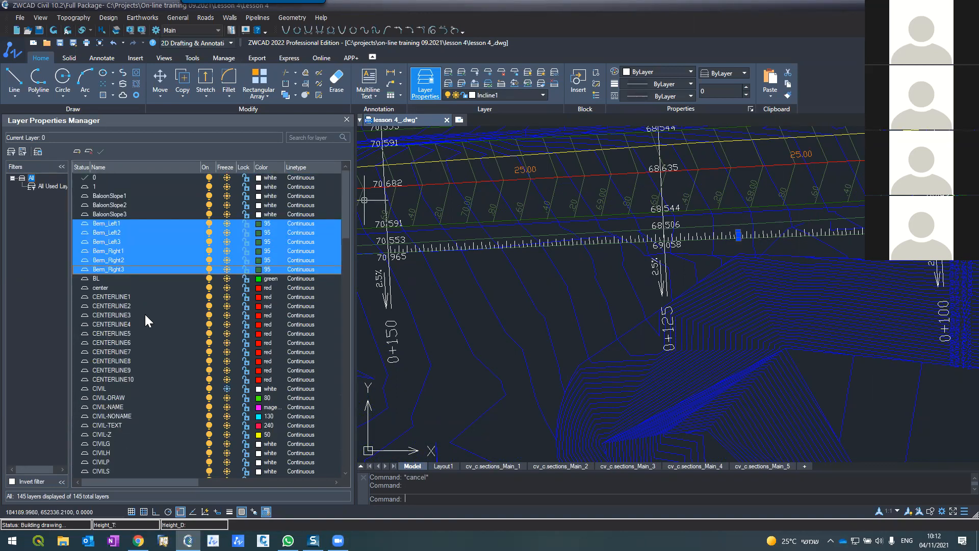
Set the Incline1 through Incline3 layers to green.
scroll(144, 315, down, 15)
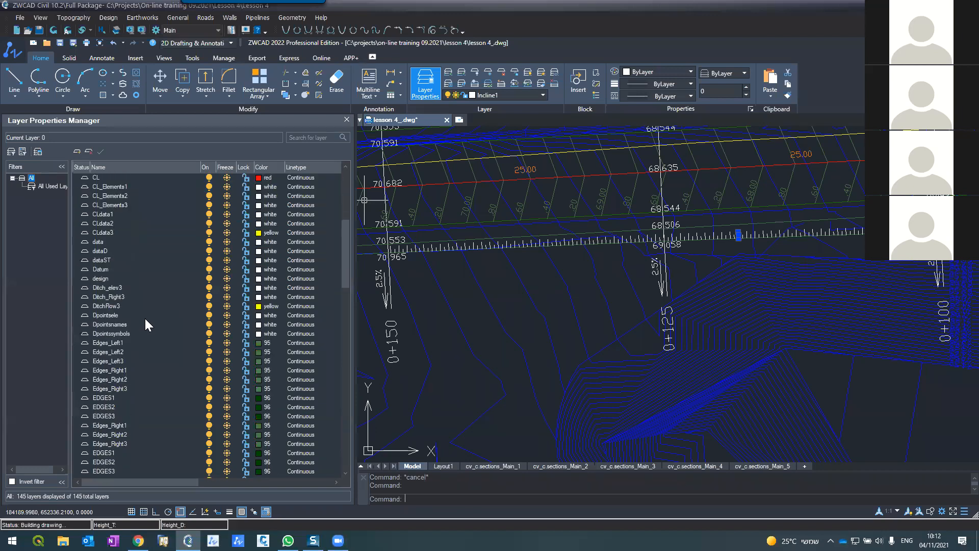
scroll(145, 320, down, 3)
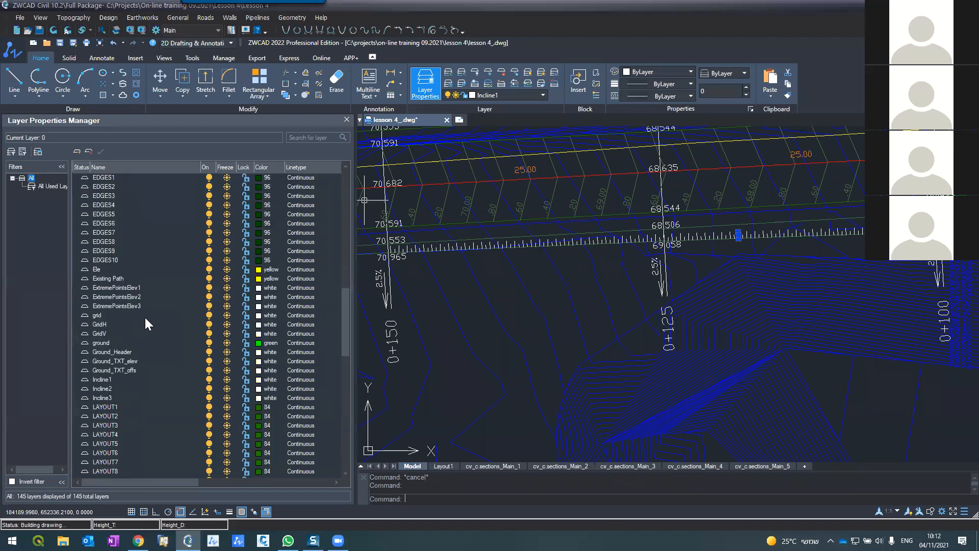
click(105, 379)
shift+click(102, 398)
click(262, 398)
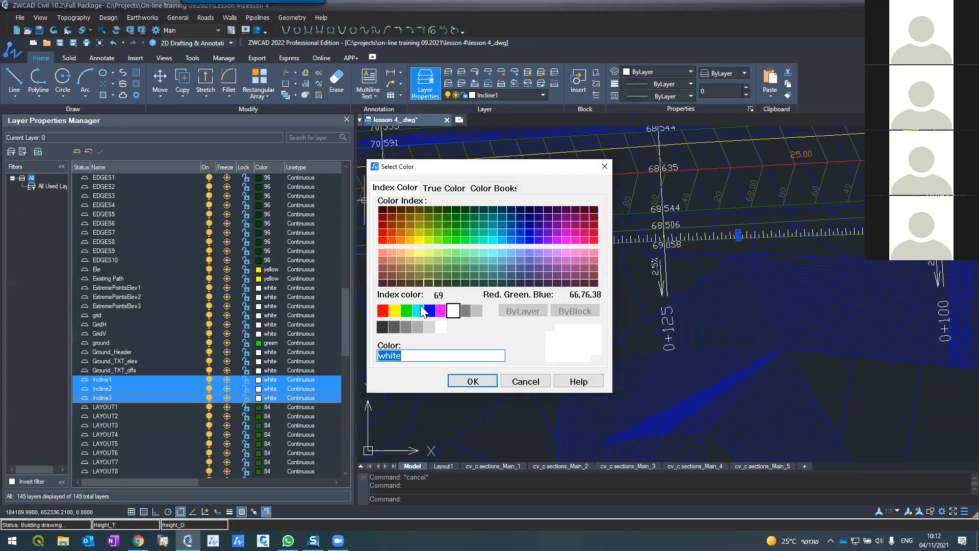
click(473, 381)
key(Escape)
scroll(515, 313, down, 5)
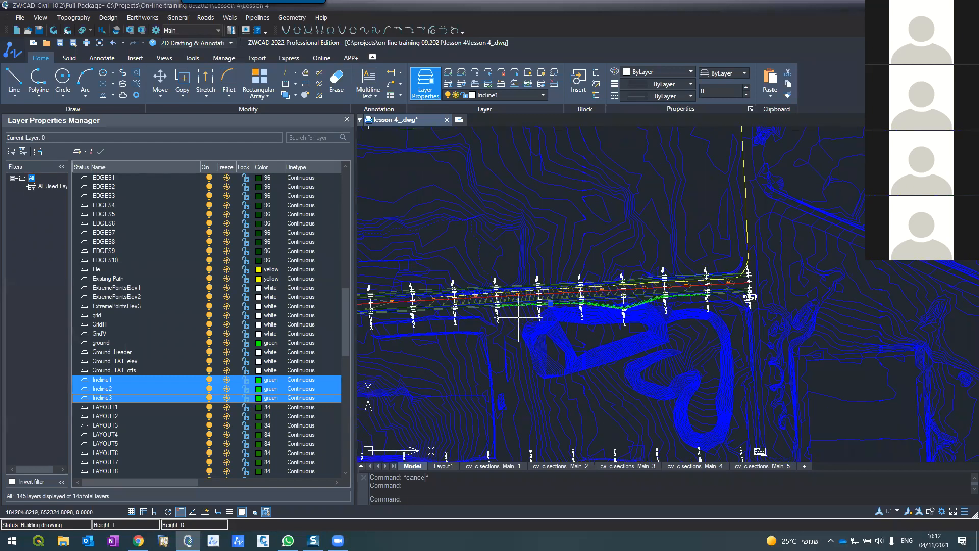
scroll(455, 358, up, 2)
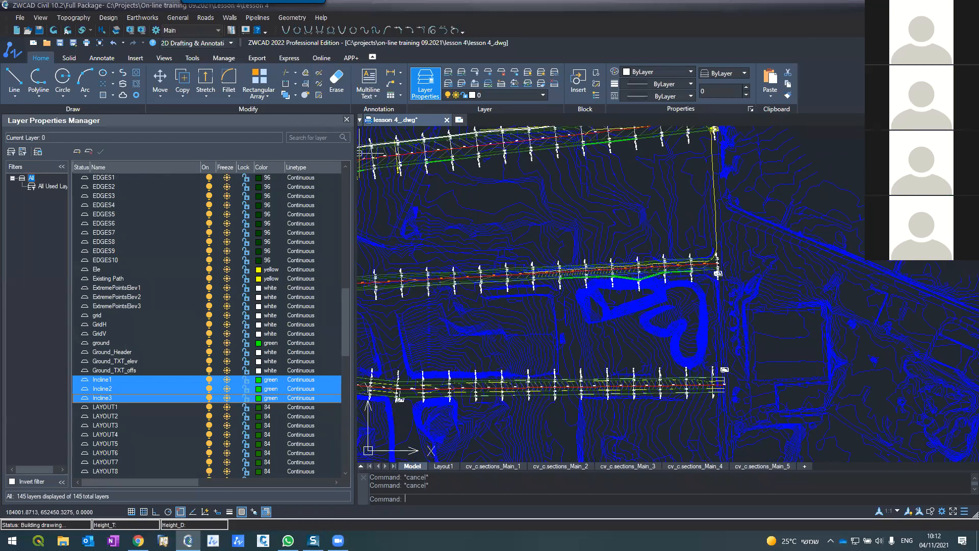
Close the Layer Properties Manager and zoom over the full drawing.
click(347, 119)
scroll(364, 263, down, 2)
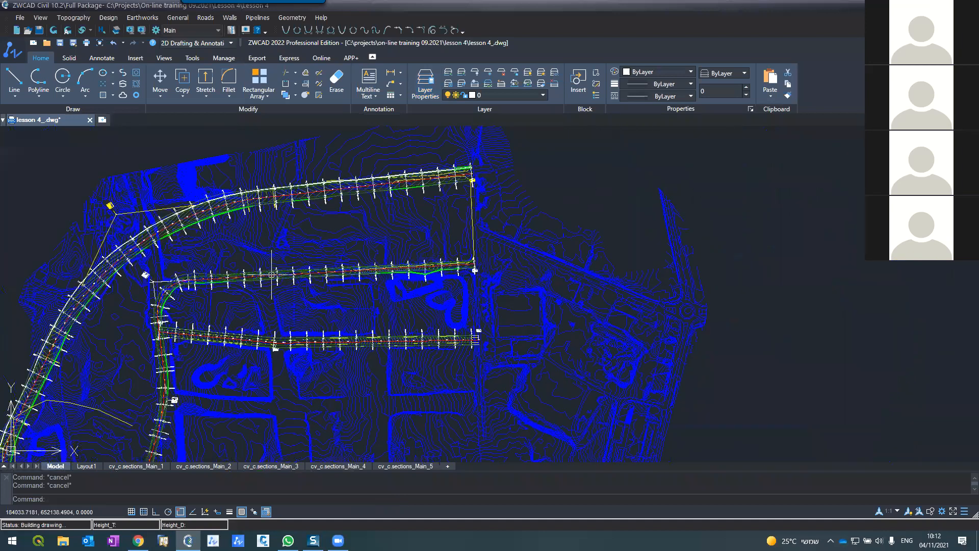
scroll(273, 275, up, 4)
scroll(821, 187, up, 2)
scroll(780, 250, up, 3)
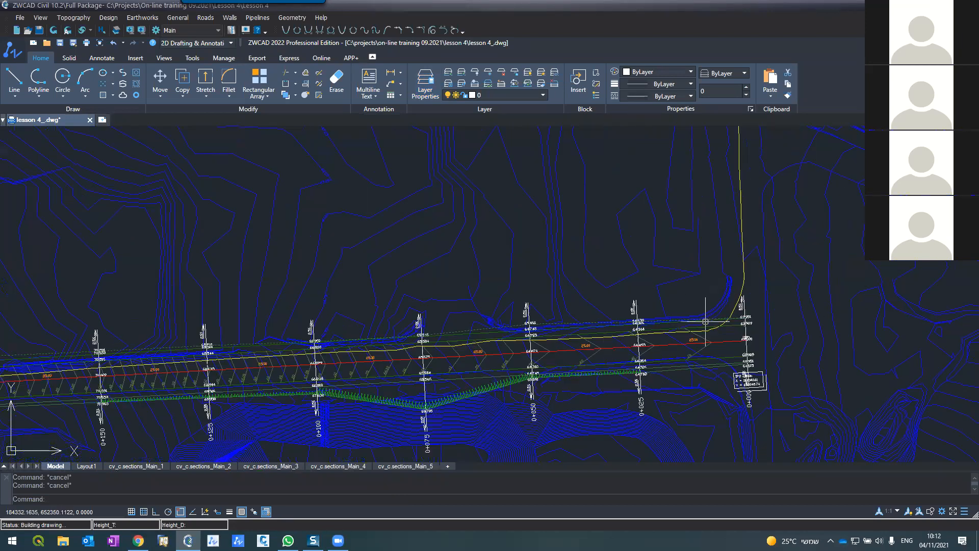
With LA, create a new layer named MYDrainage.
text(LAYER)
key(Return)
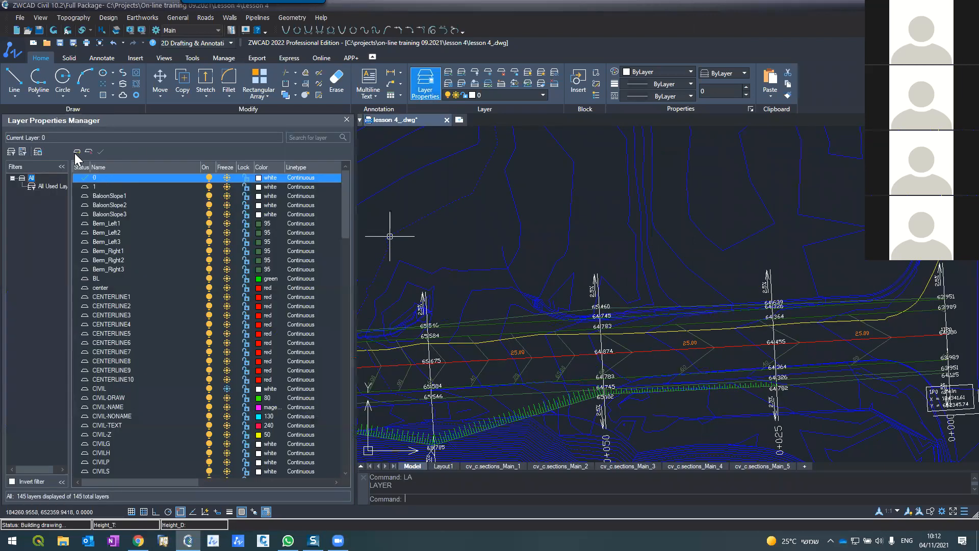
key(alt+n)
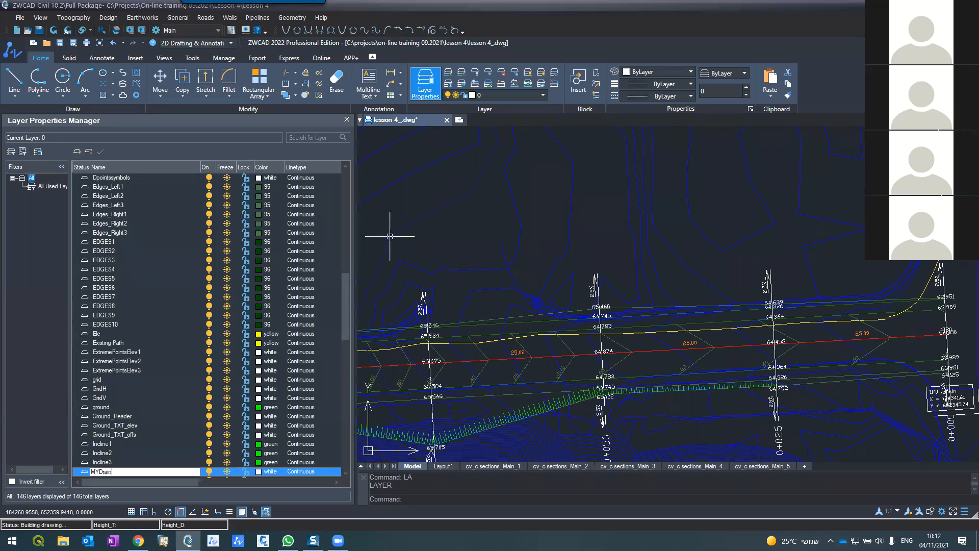
text(MYDrainage)
key(Return)
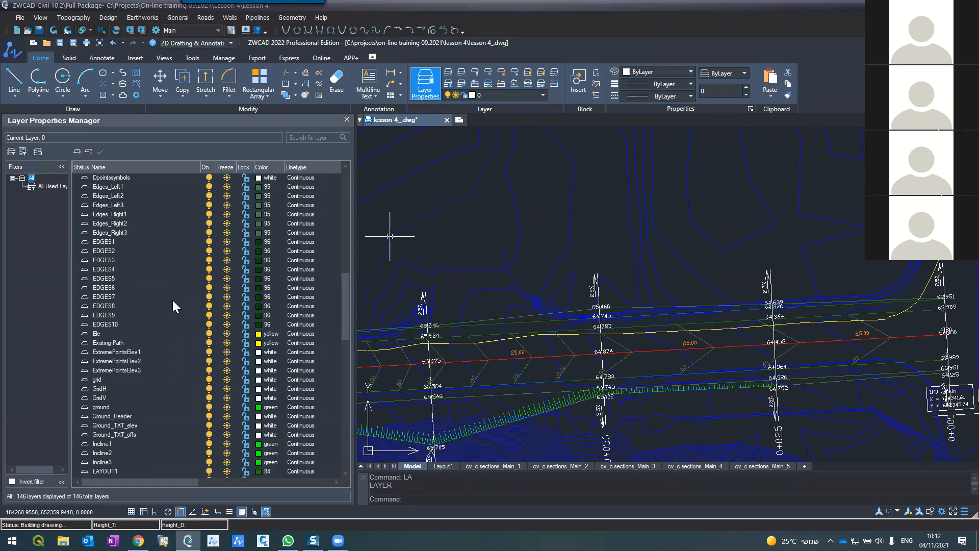
Make MYDrainage the current layer and give it colour 131.
click(108, 253)
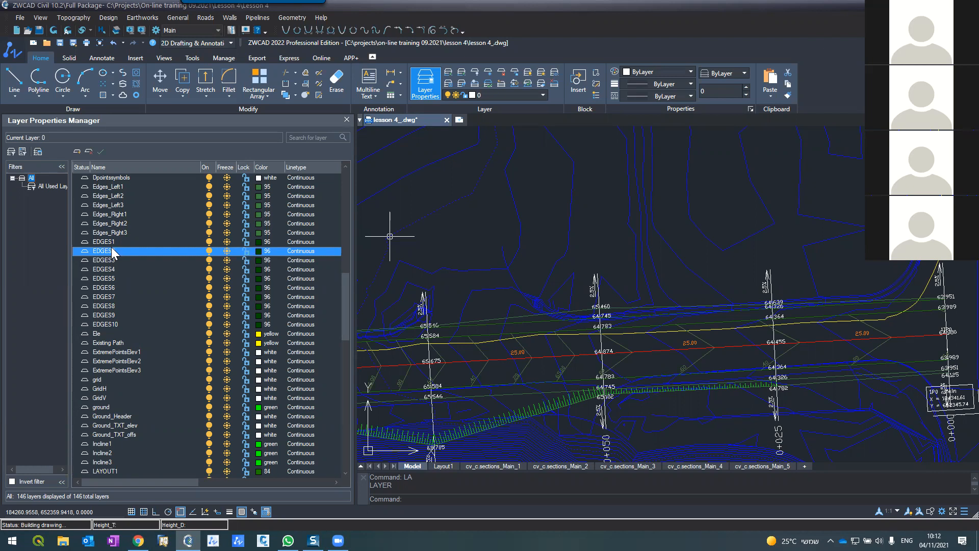
key(m)
click(98, 151)
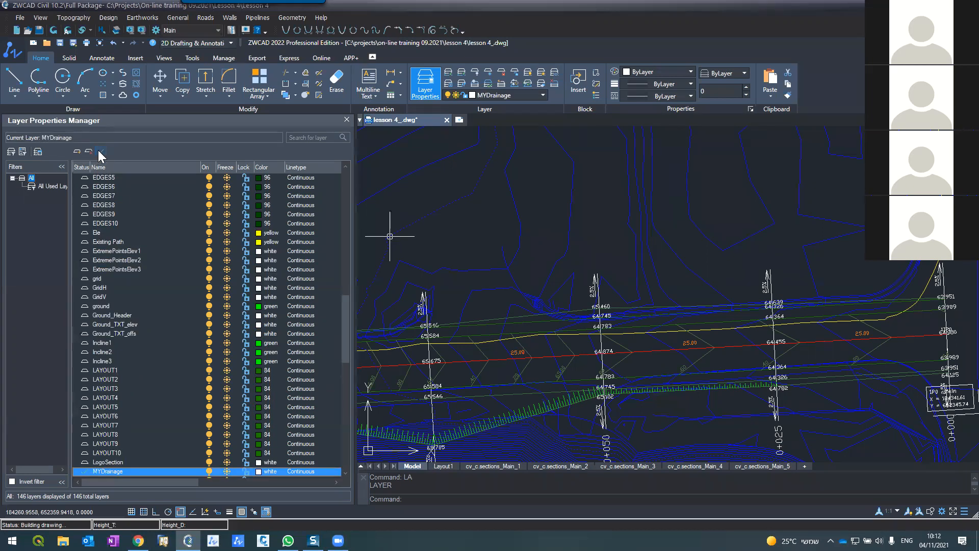
click(259, 471)
text(11)
click(493, 254)
click(473, 381)
Start a PL polyline with OSNAP off, picking its start point beside the road axis.
scroll(339, 253, down, 1)
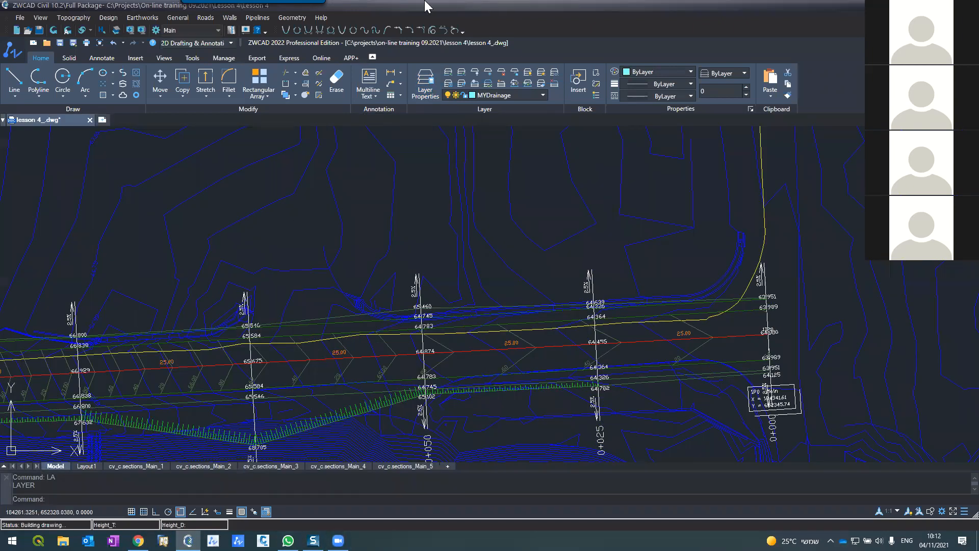
mouse_move(268, 23)
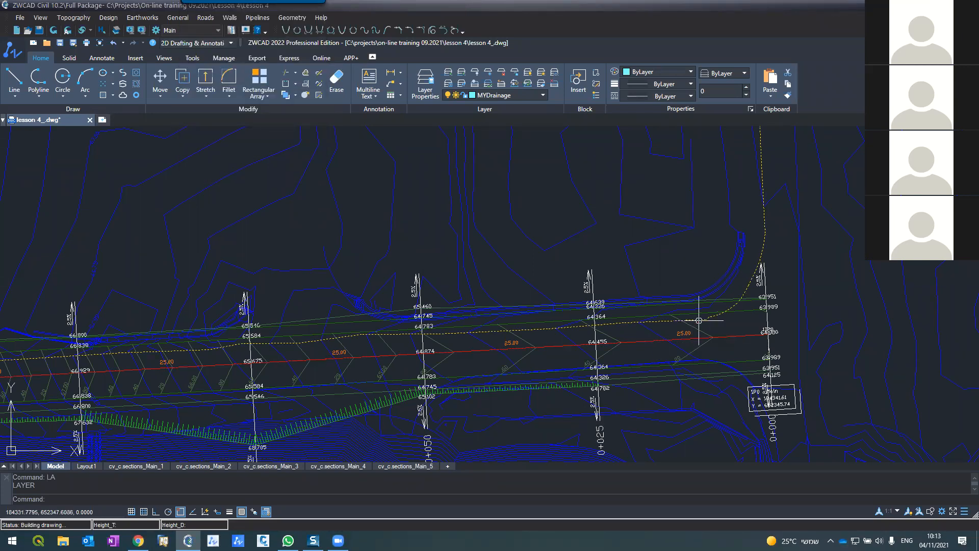
scroll(656, 290, down, 3)
scroll(561, 294, down, 2)
scroll(638, 301, up, 5)
scroll(757, 227, up, 3)
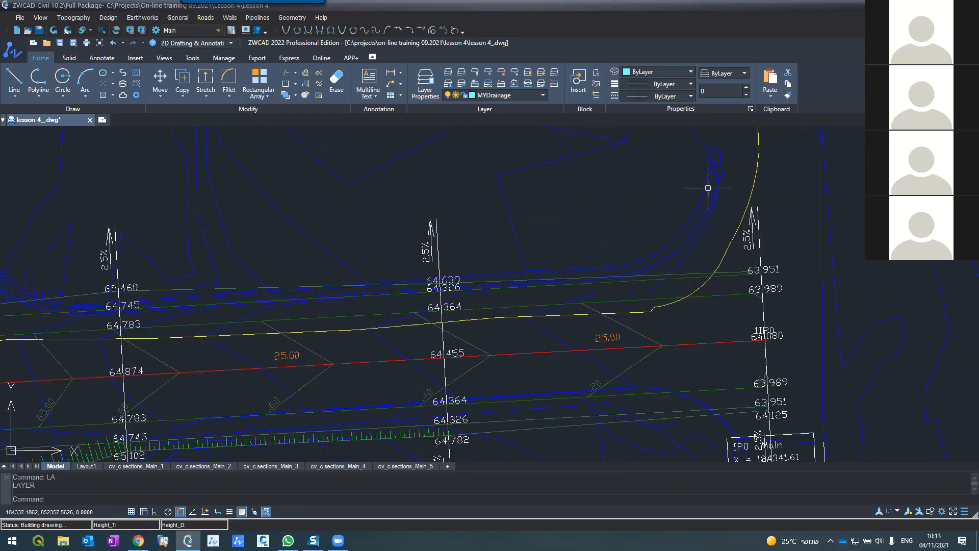
scroll(665, 167, down, 2)
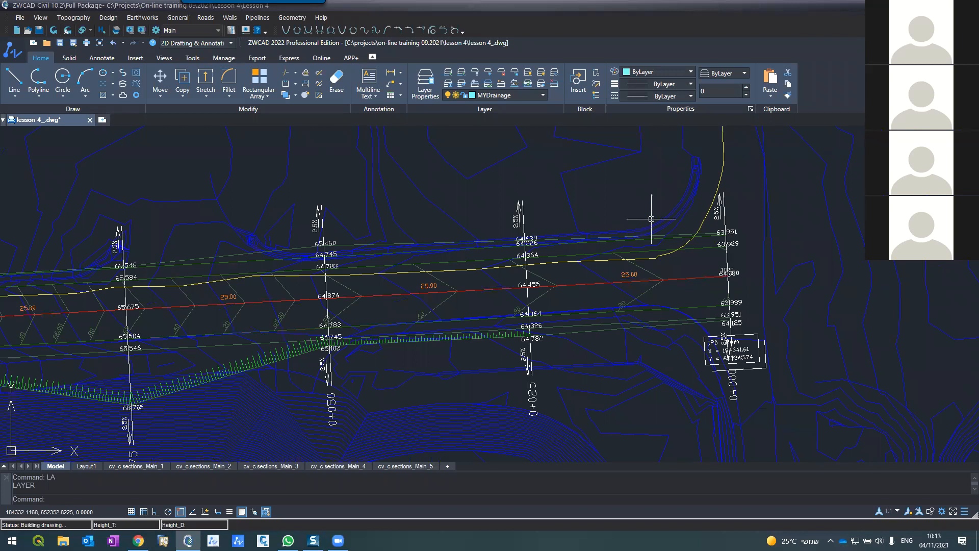
scroll(704, 281, up, 2)
text(PL)
key(Return)
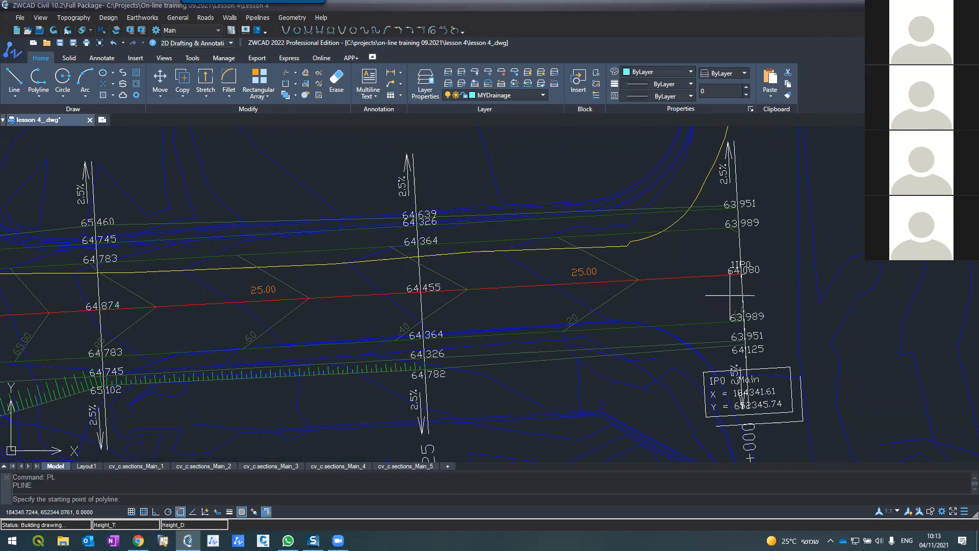
click(182, 511)
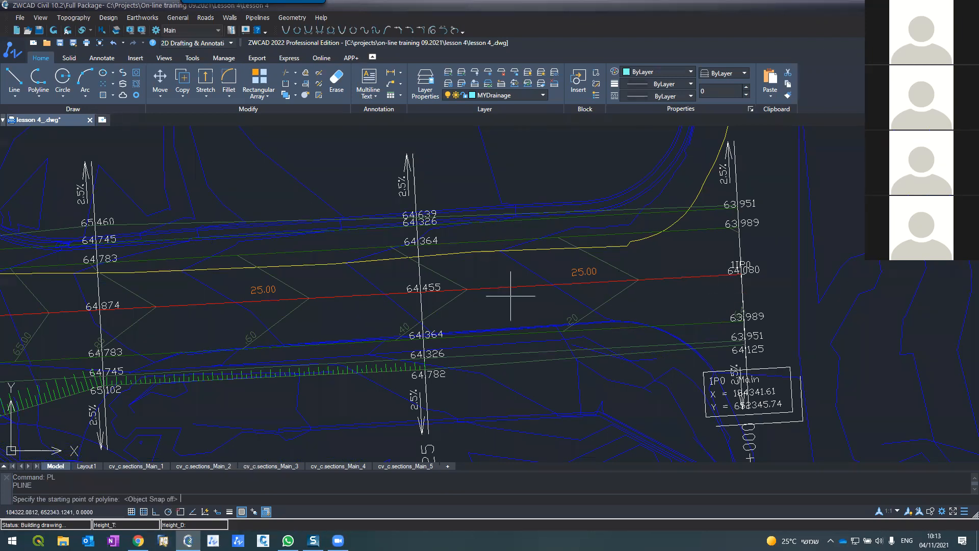
click(733, 242)
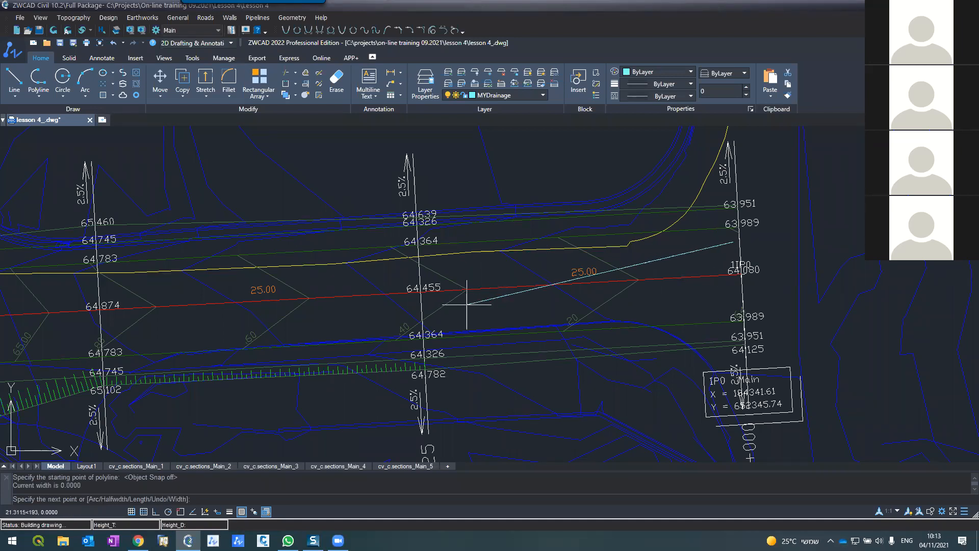
Extend the drainage polyline in three 100-unit segments and finish it.
scroll(474, 305, down, 3)
scroll(478, 306, down, 1)
scroll(405, 373, up, 3)
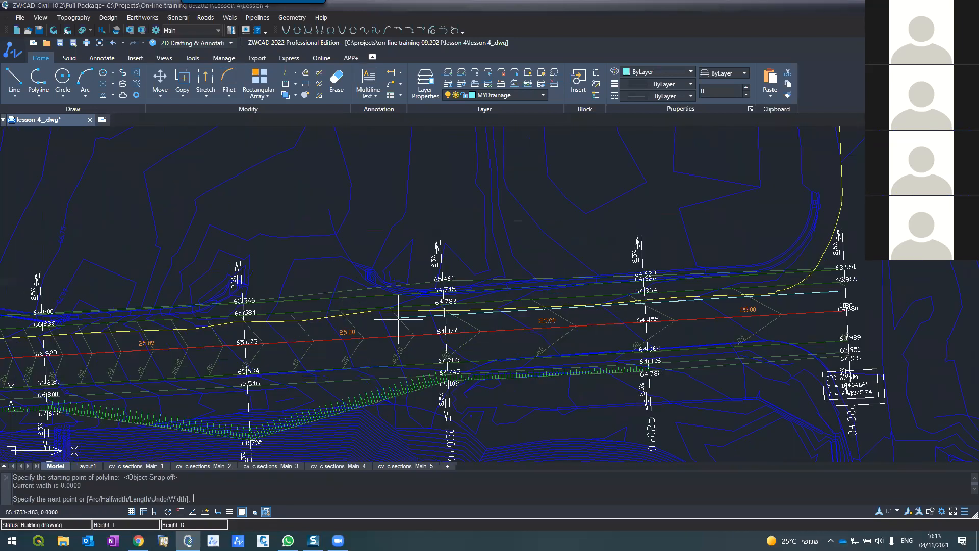
scroll(404, 373, down, 5)
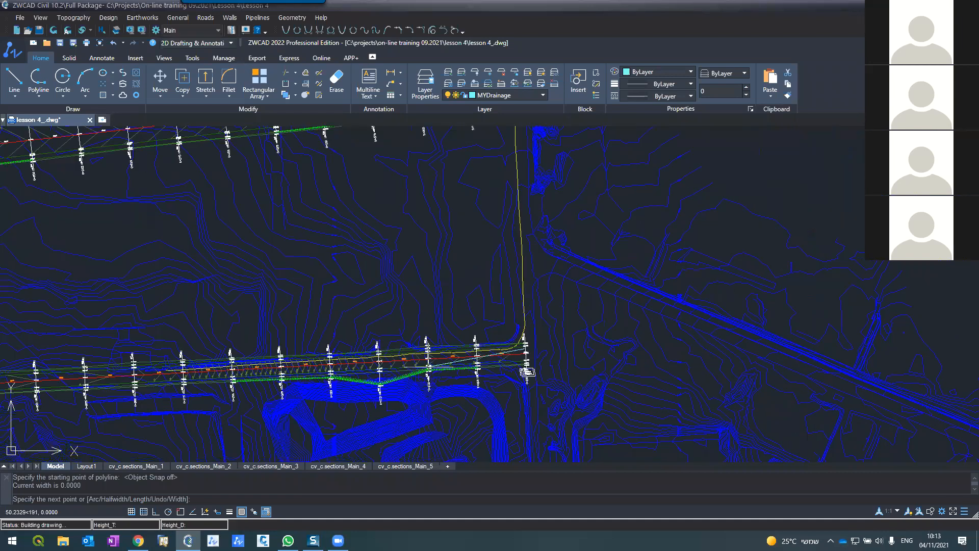
scroll(130, 430, down, 4)
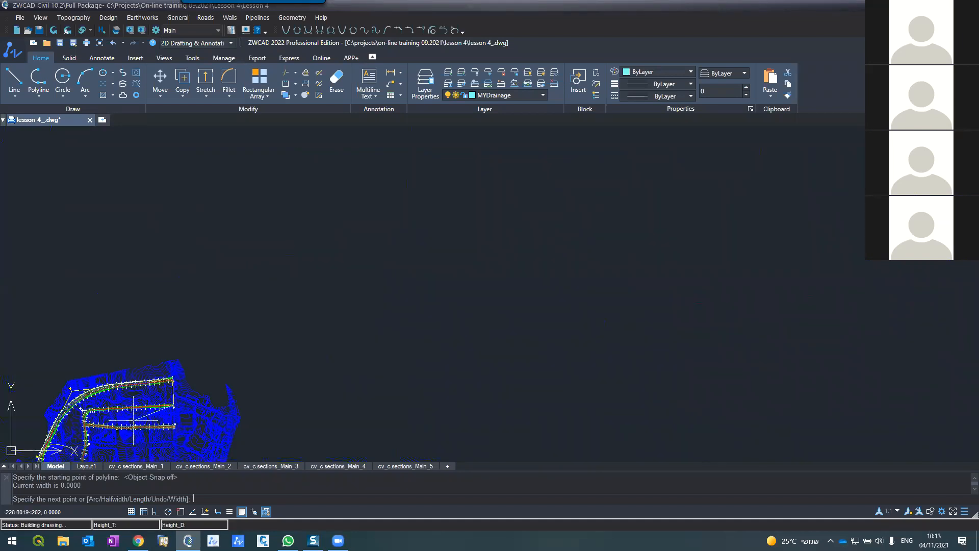
scroll(50, 416, up, 2)
scroll(101, 418, up, 5)
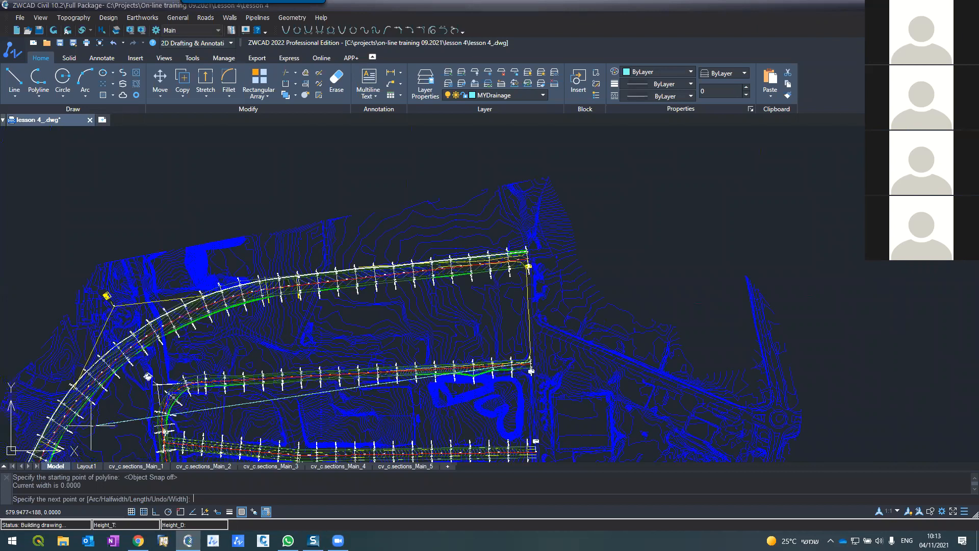
scroll(347, 312, up, 3)
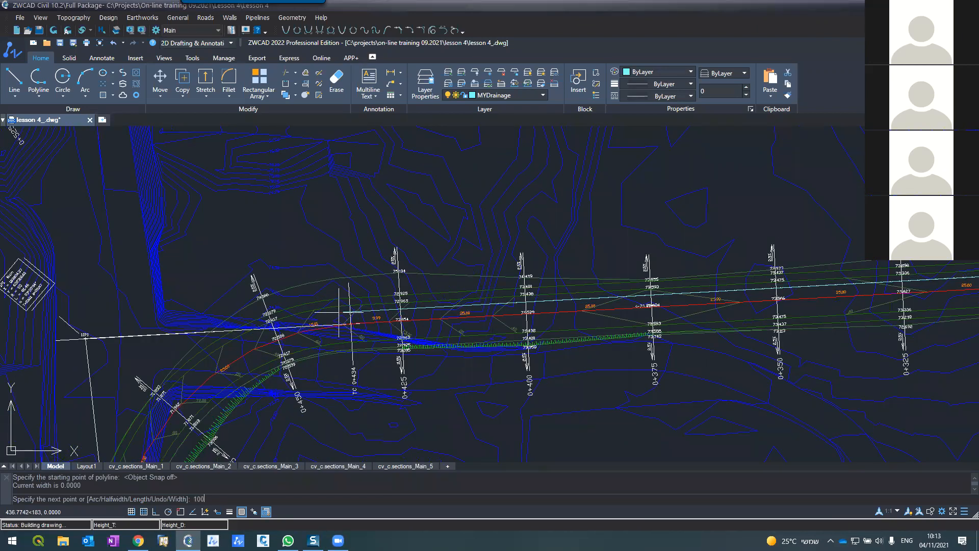
key(Return)
text(100)
key(Return)
text(100)
key(Return)
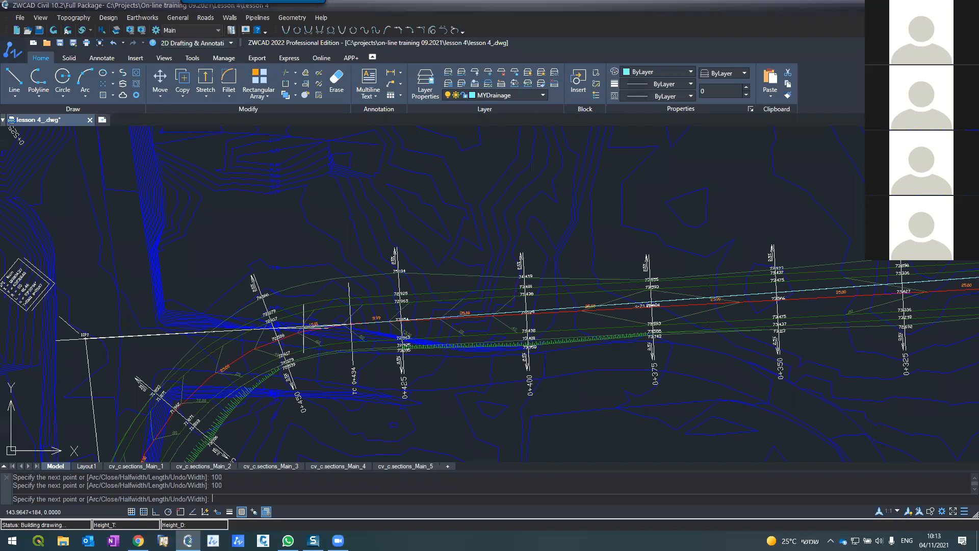
scroll(129, 224, down, 3)
scroll(332, 246, up, 3)
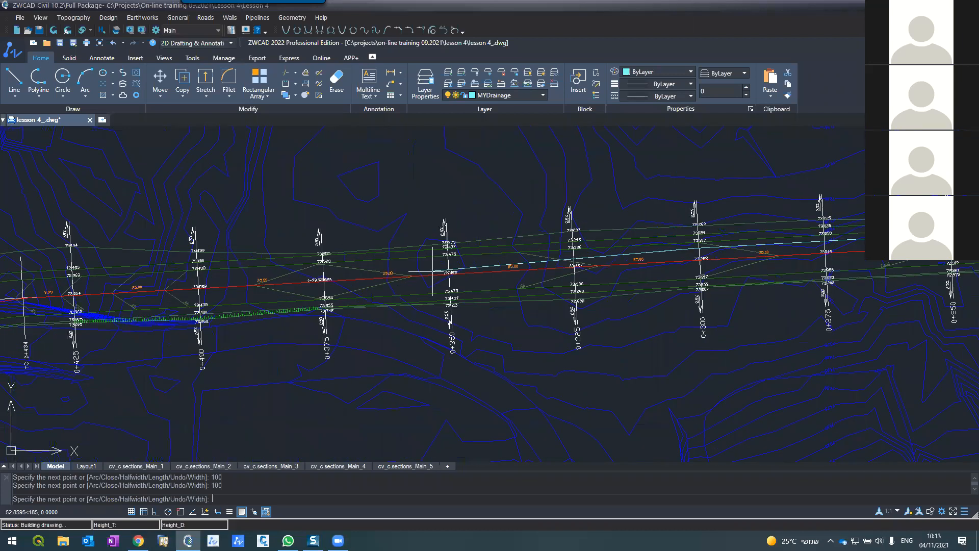
scroll(341, 249, down, 2)
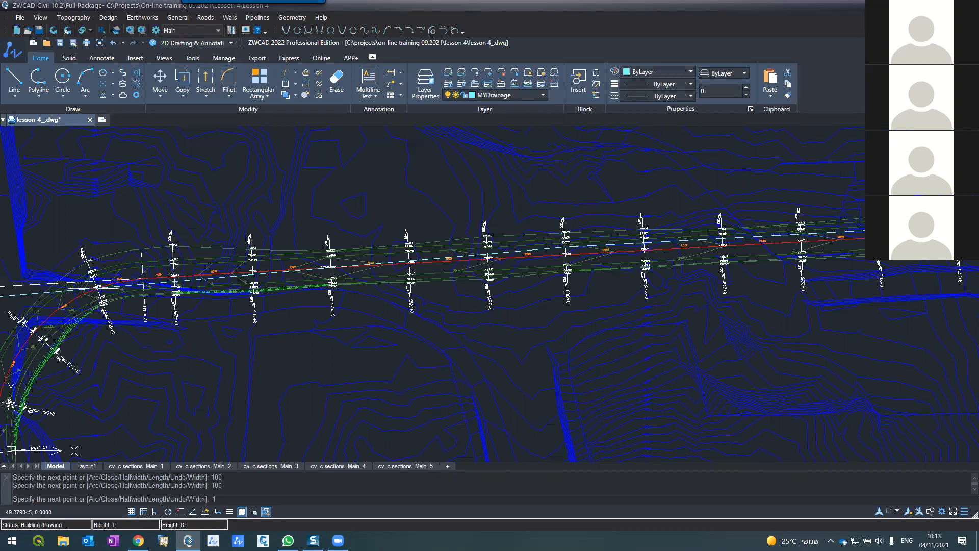
key(Return)
scroll(94, 289, down, 4)
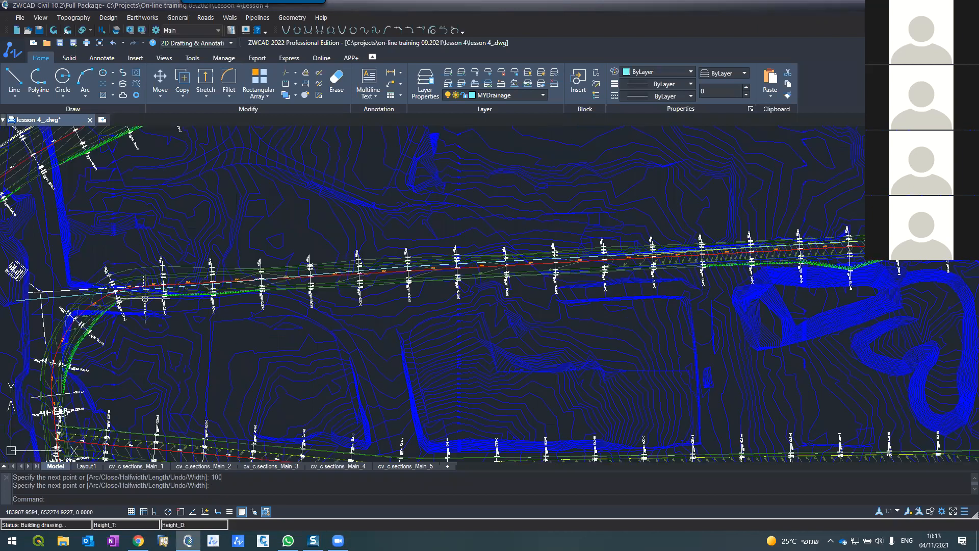
scroll(83, 296, up, 3)
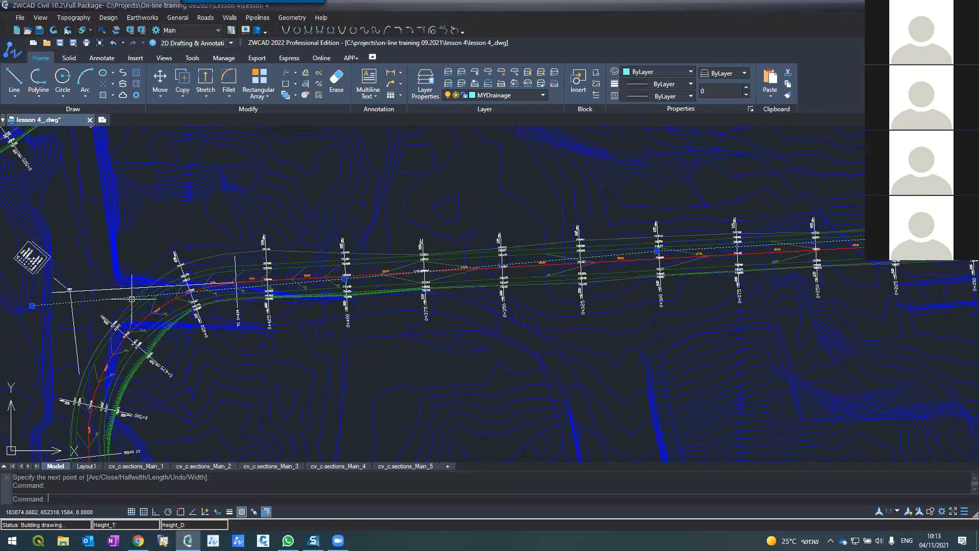
scroll(137, 299, up, 4)
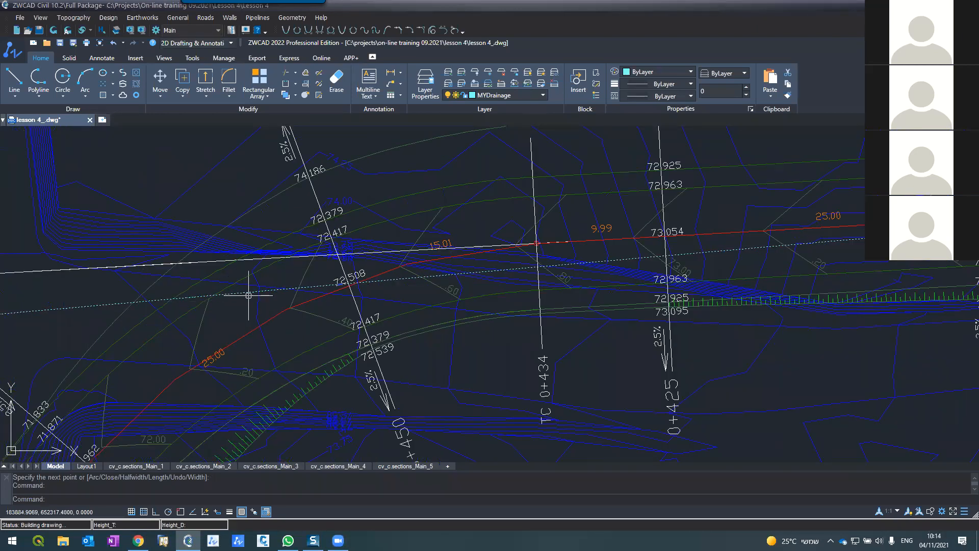
Start a polyline and re-enable object snap, then cancel it and deselect the cyan line.
text(PL)
key(Return)
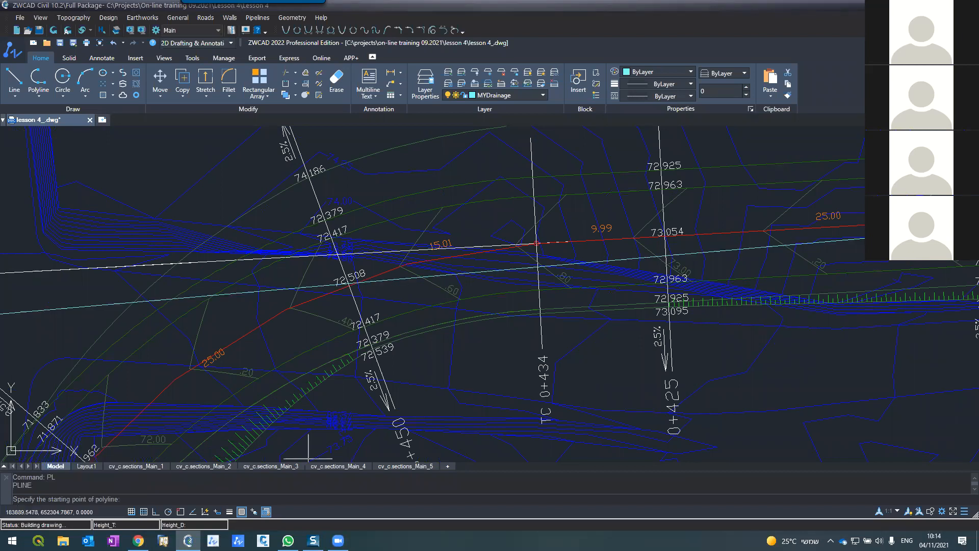
click(180, 512)
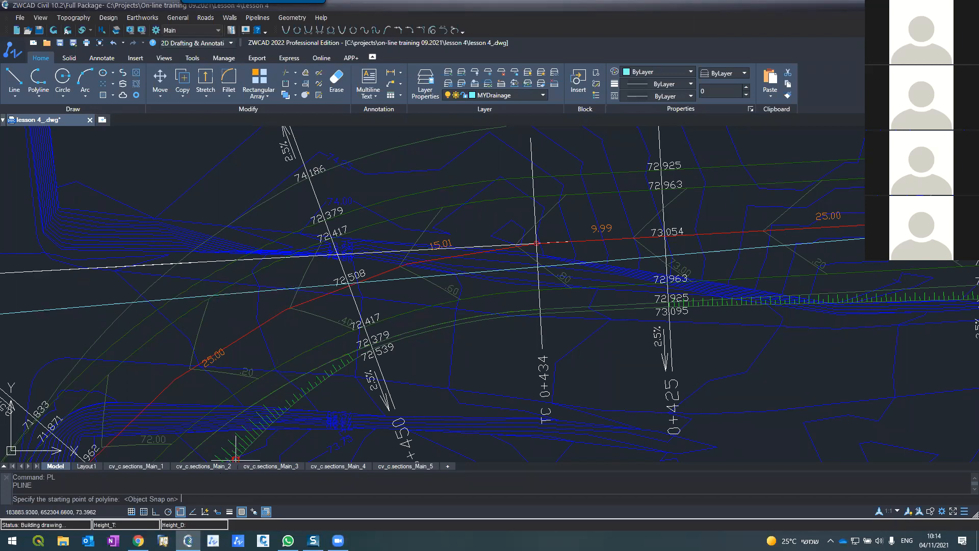
key(Escape)
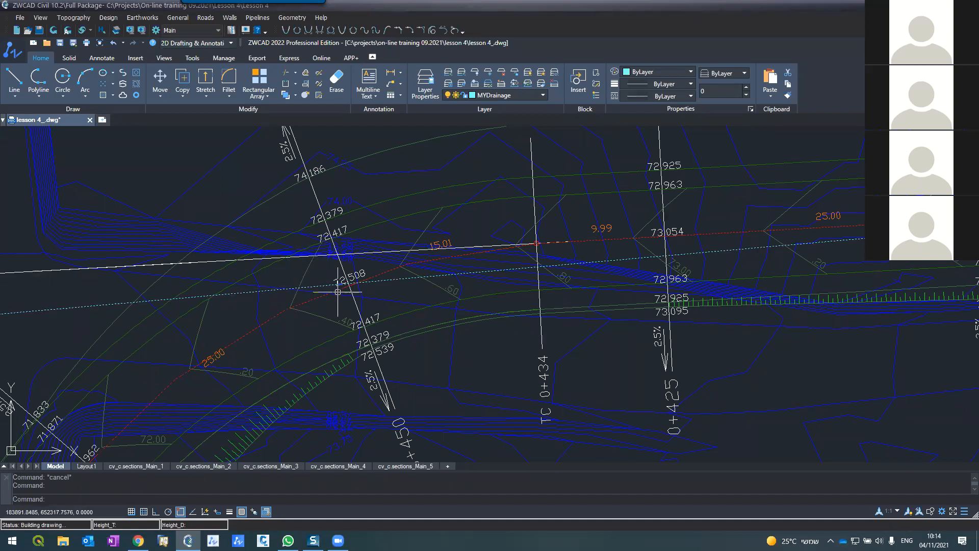
scroll(368, 264, down, 5)
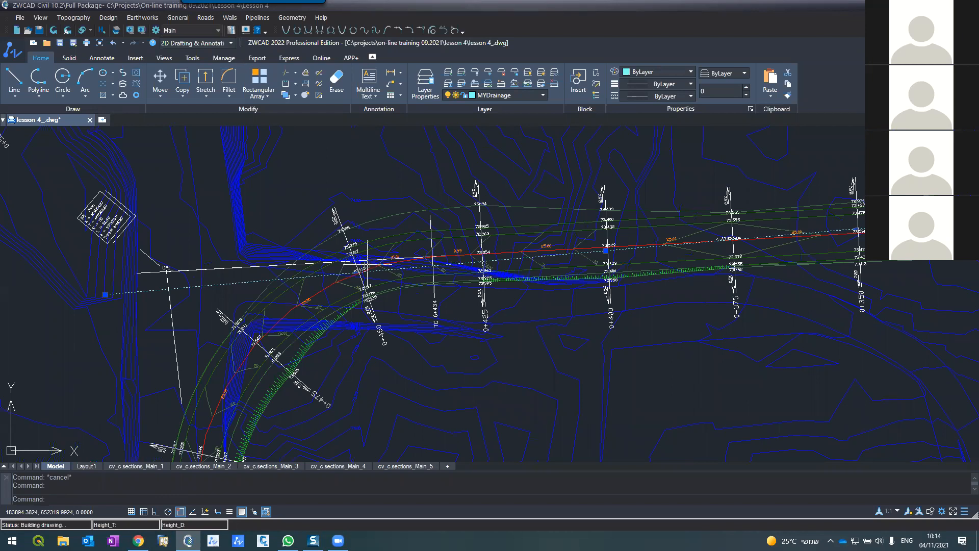
key(Escape)
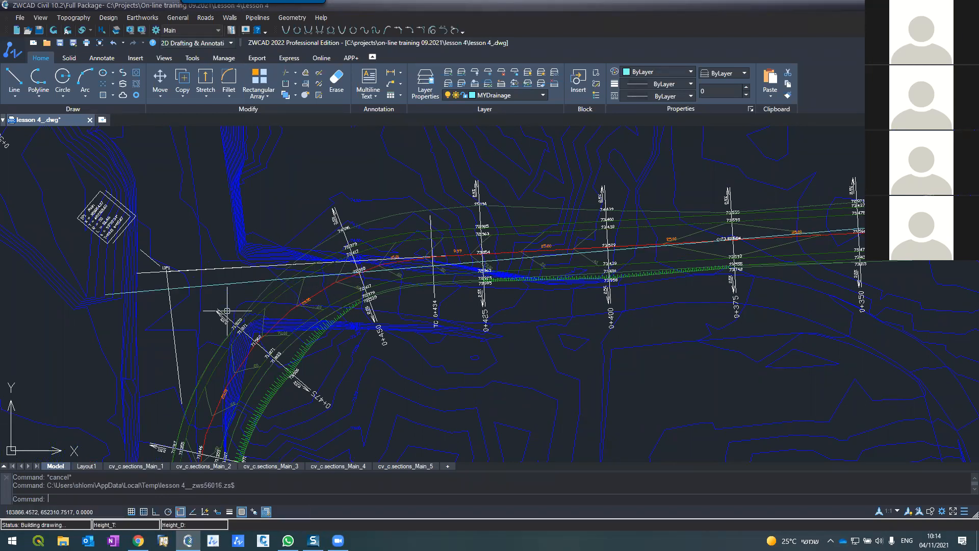
Begin a new polyline at the intersection with snap off, placing vertices along the curved road.
text(PL)
key(Return)
scroll(398, 274, up, 4)
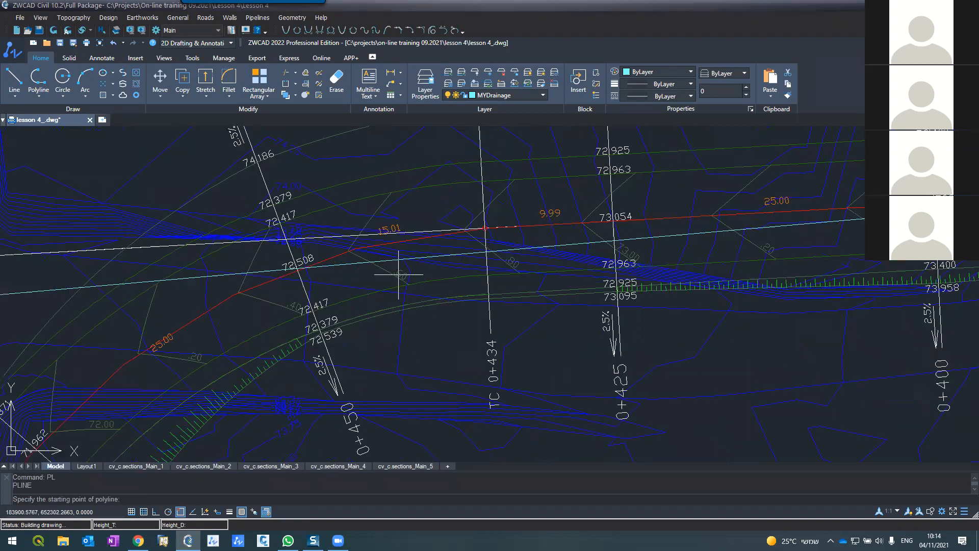
scroll(334, 275, up, 2)
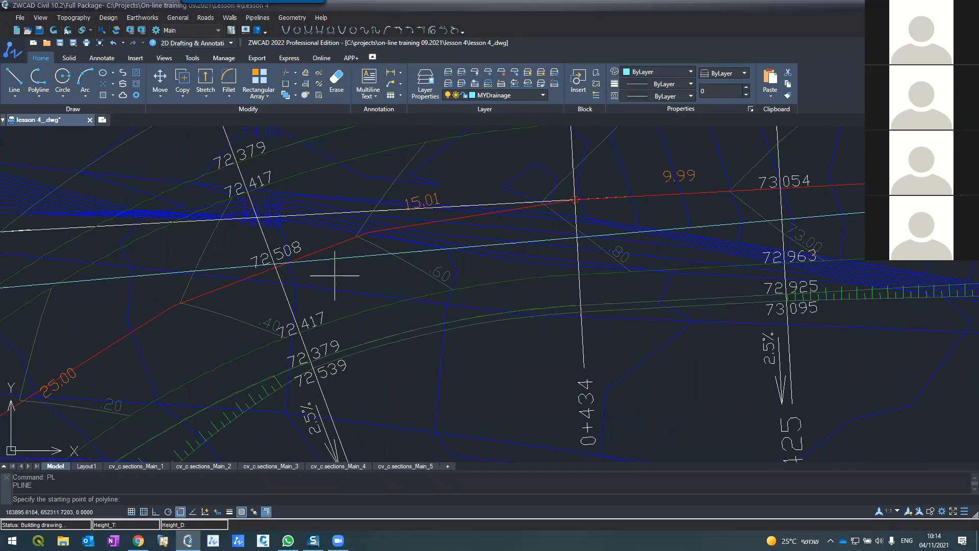
scroll(346, 275, up, 2)
click(346, 248)
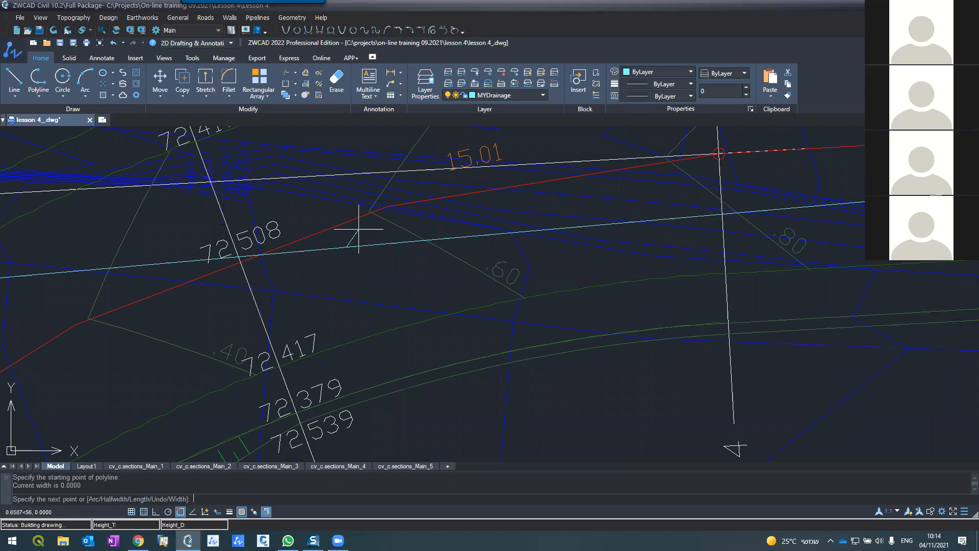
scroll(357, 225, down, 5)
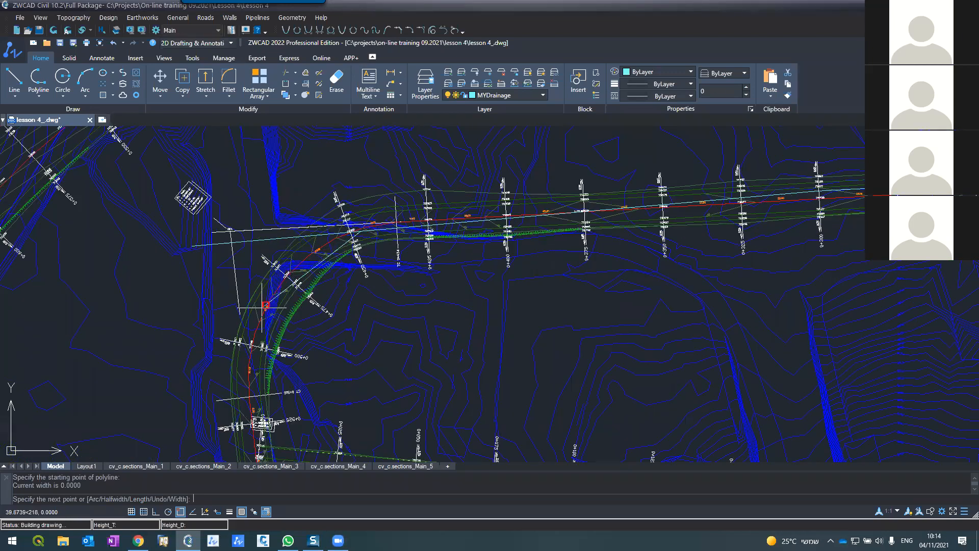
click(180, 512)
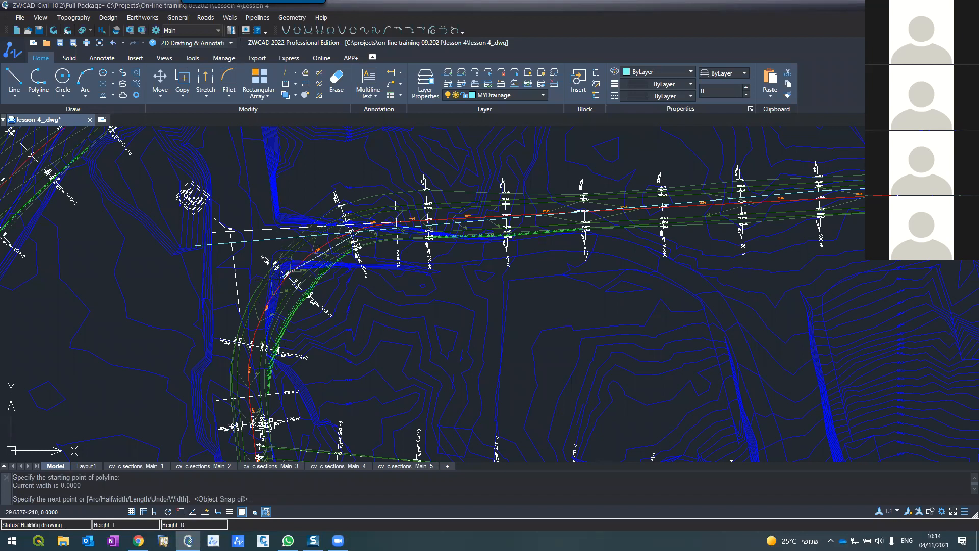
click(266, 305)
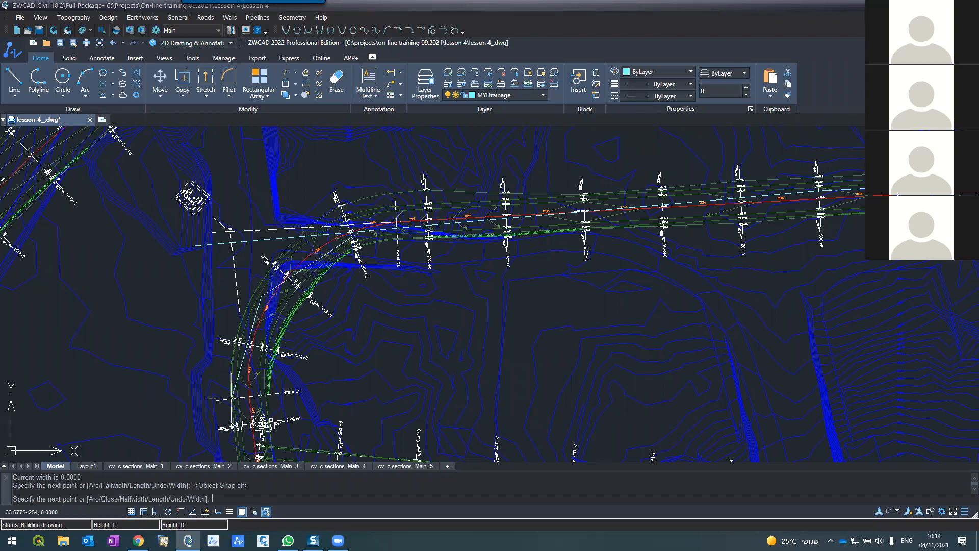
click(241, 394)
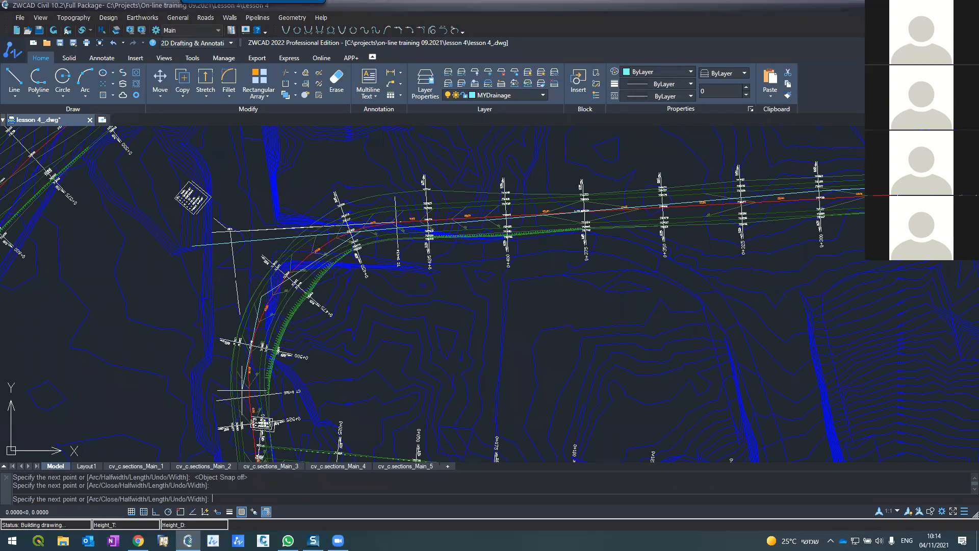
Add vertices near the road junction and along the edge, then end the polyline.
scroll(276, 338, down, 3)
scroll(275, 338, up, 5)
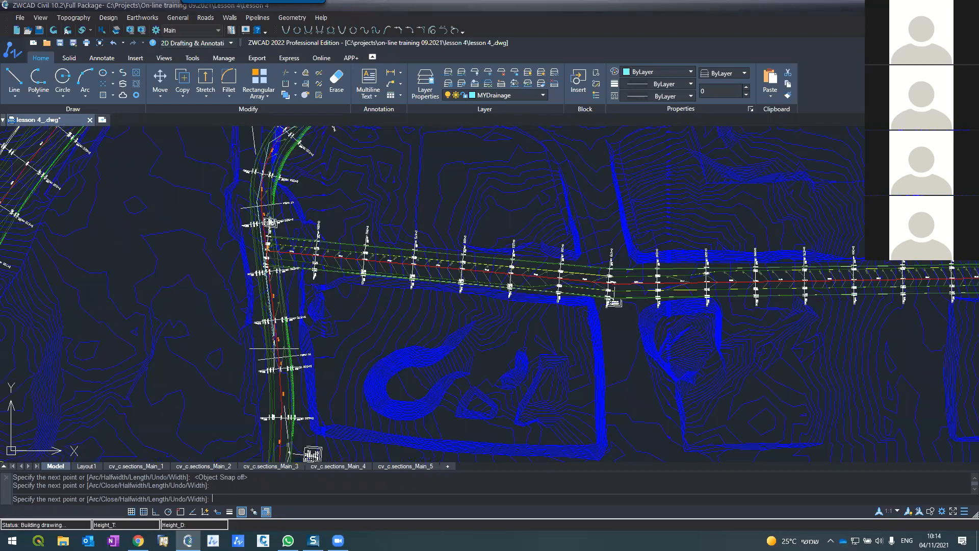
click(281, 440)
scroll(291, 223, down, 2)
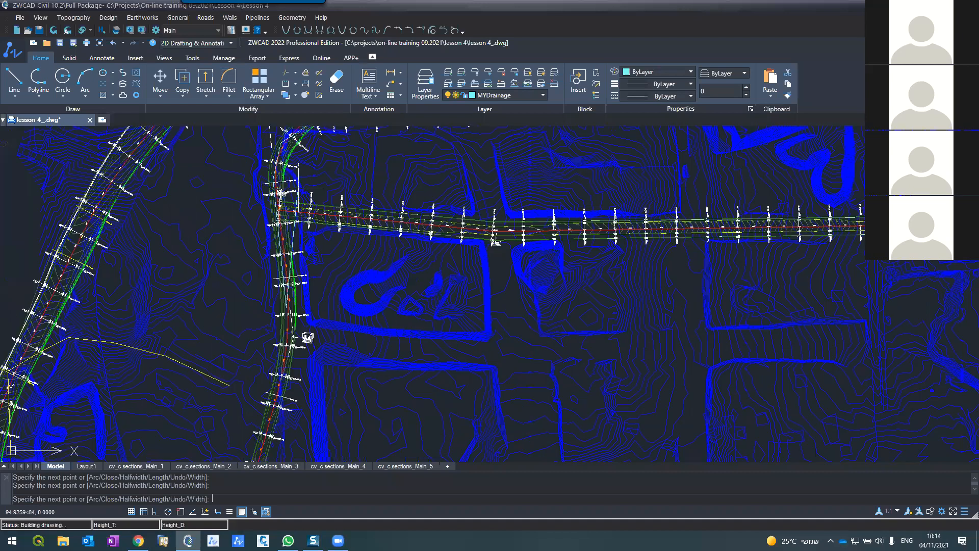
scroll(319, 256, up, 2)
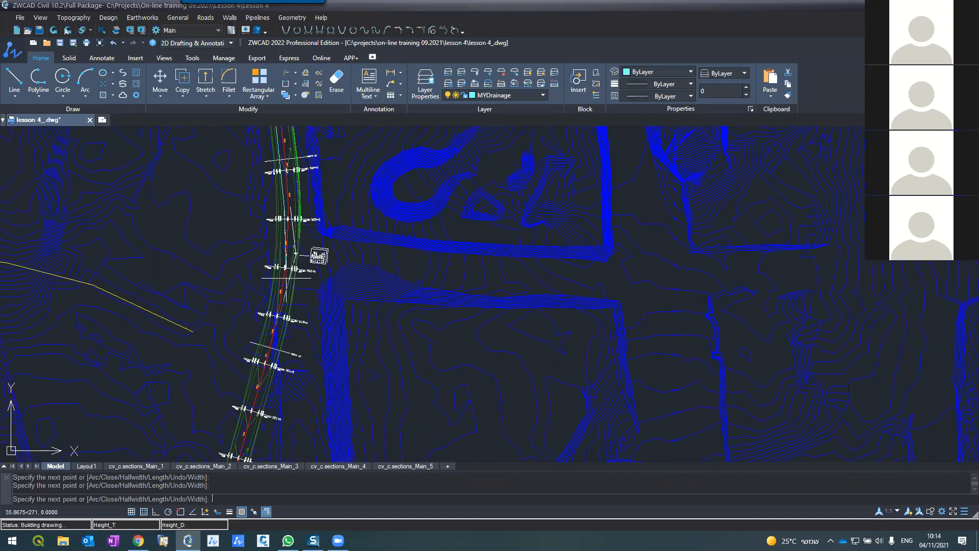
scroll(284, 279, up, 6)
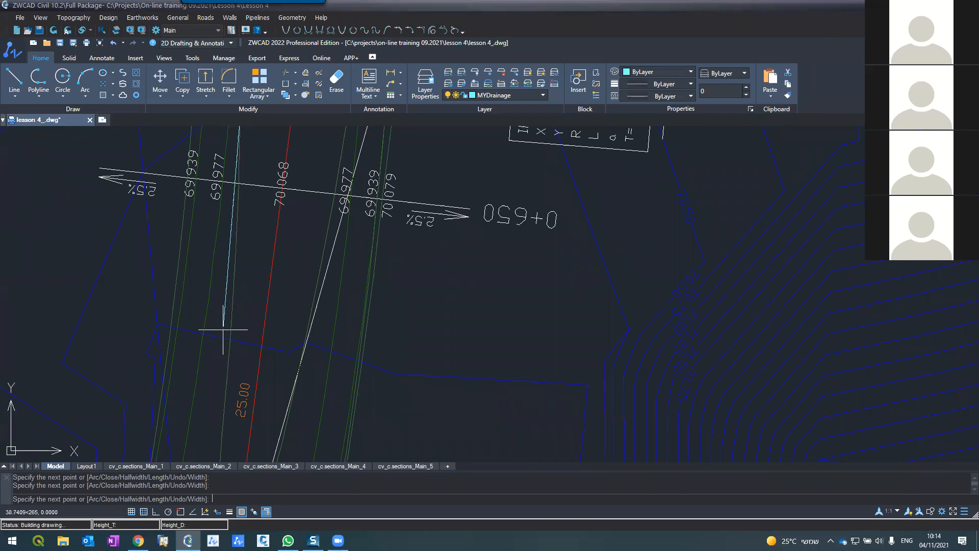
scroll(219, 326, down, 6)
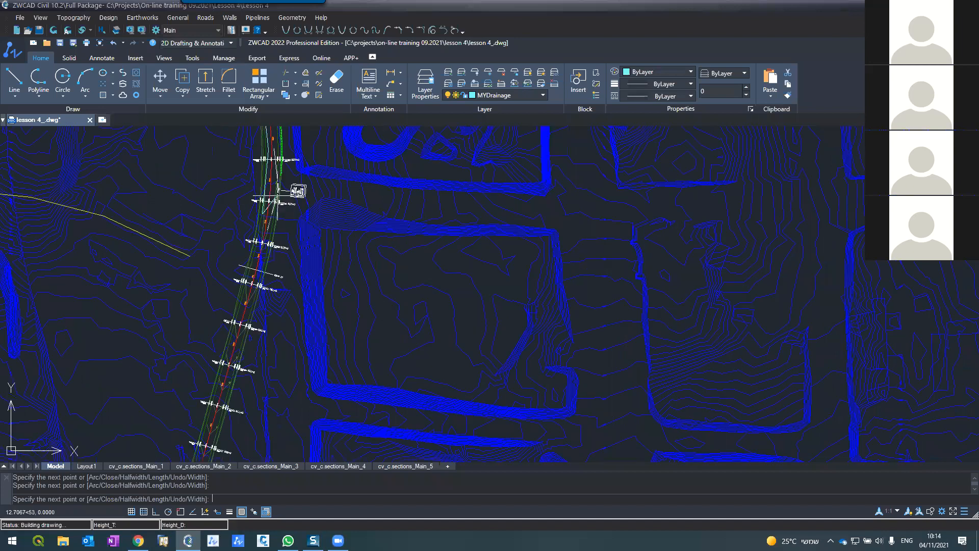
scroll(214, 352, up, 4)
click(234, 417)
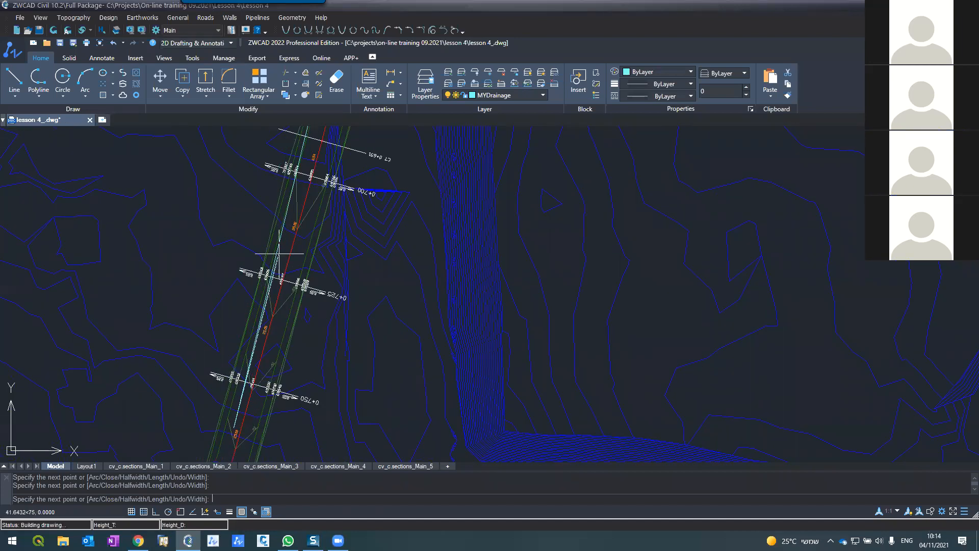
scroll(279, 253, down, 5)
scroll(275, 224, up, 4)
scroll(342, 148, down, 5)
scroll(278, 452, up, 5)
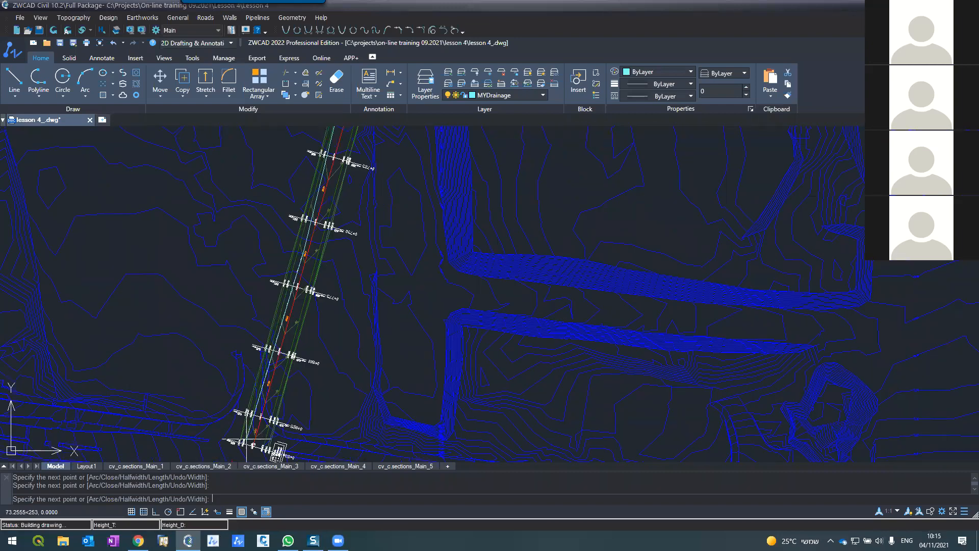
key(Return)
scroll(234, 352, down, 3)
scroll(233, 364, down, 2)
scroll(300, 251, up, 7)
scroll(300, 251, down, 5)
scroll(275, 241, up, 3)
scroll(355, 278, up, 5)
Trim the overshooting line end using the cyan drainage polyline as cutting edge.
text(trim)
key(Return)
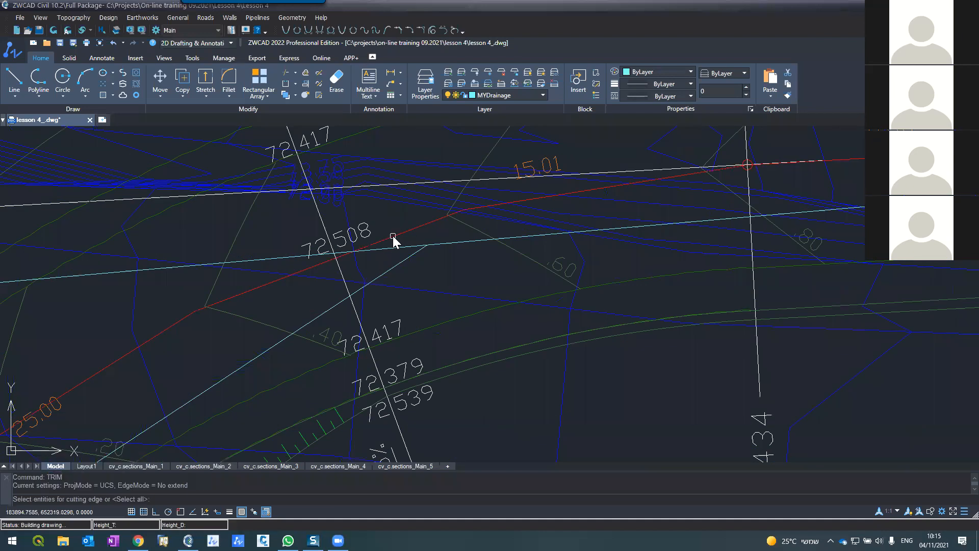
click(391, 246)
key(Return)
click(391, 251)
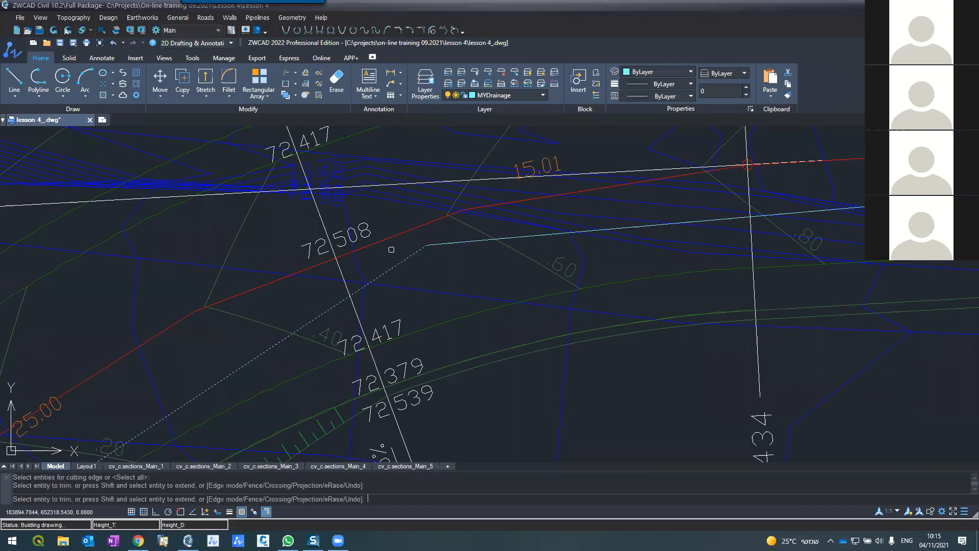
key(Return)
Join the adjoining line piece onto the drainage polyline with PEDIT and check the result.
text(pedit)
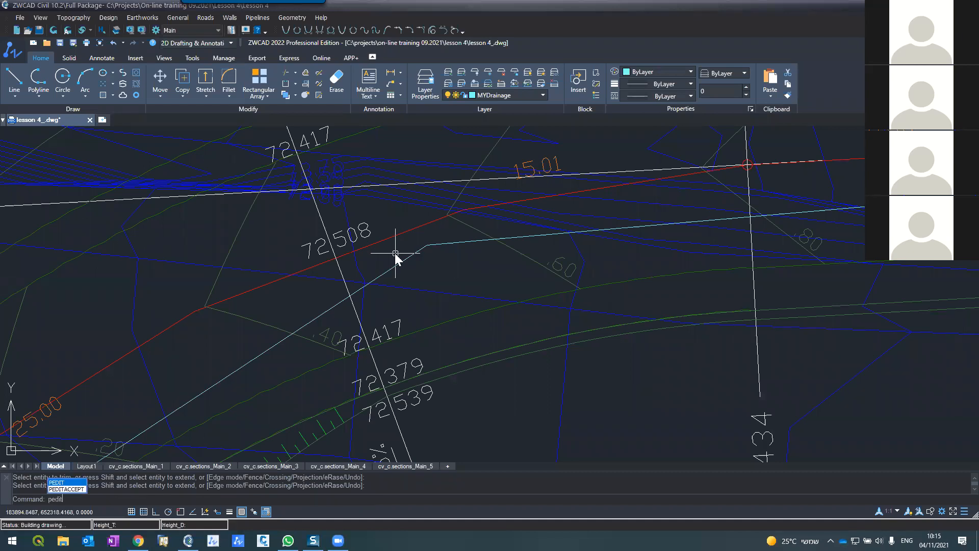
key(Return)
click(452, 242)
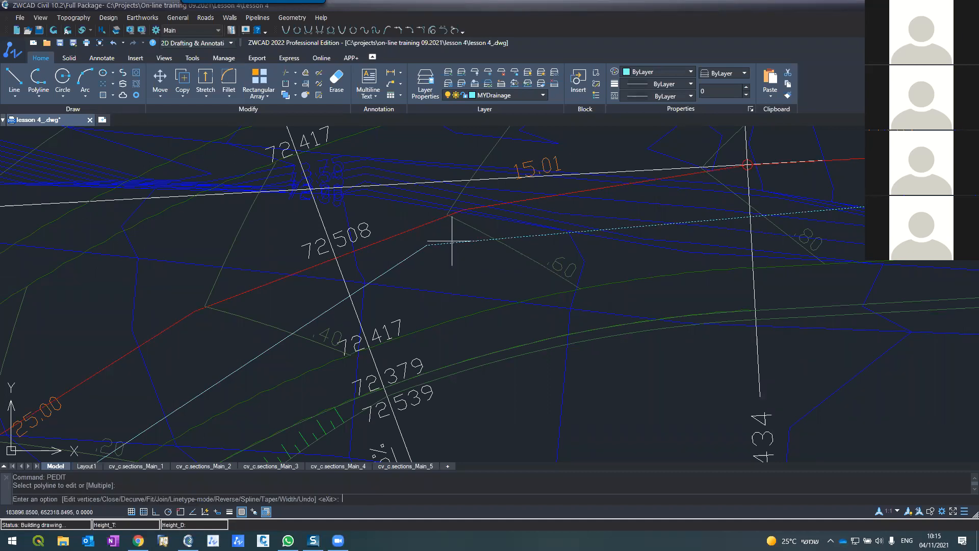
text(j)
key(Return)
click(410, 254)
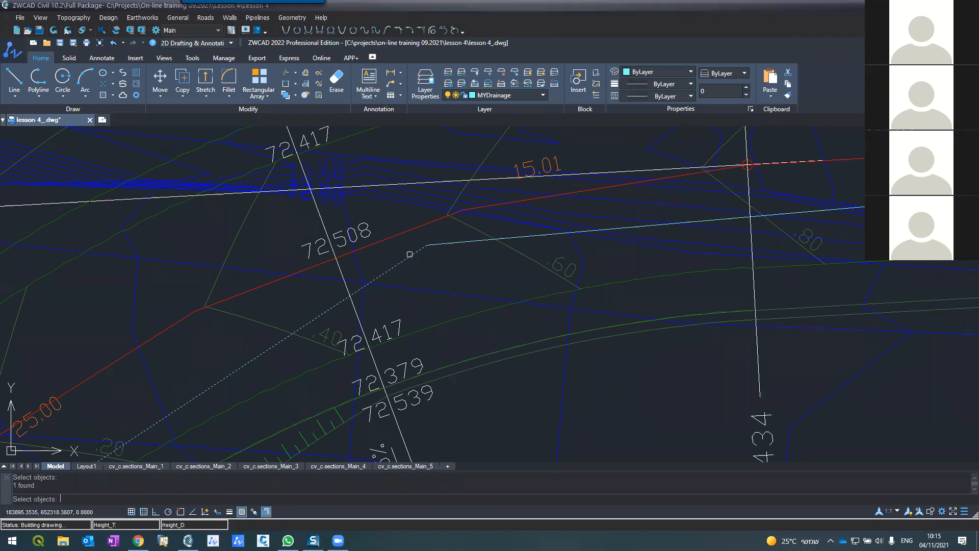
key(Return)
key(Return)
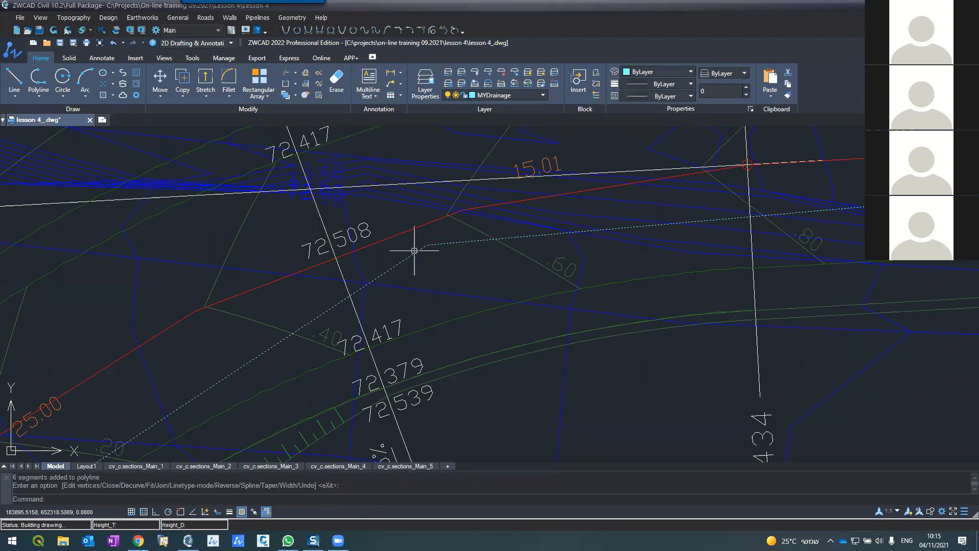
click(414, 250)
scroll(403, 248, down, 7)
mouse_move(405, 248)
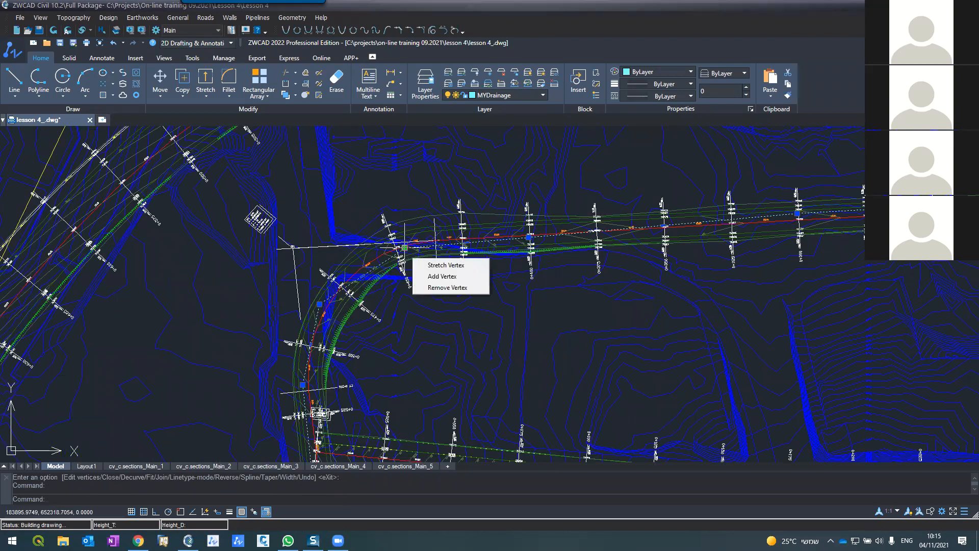
scroll(584, 331, down, 6)
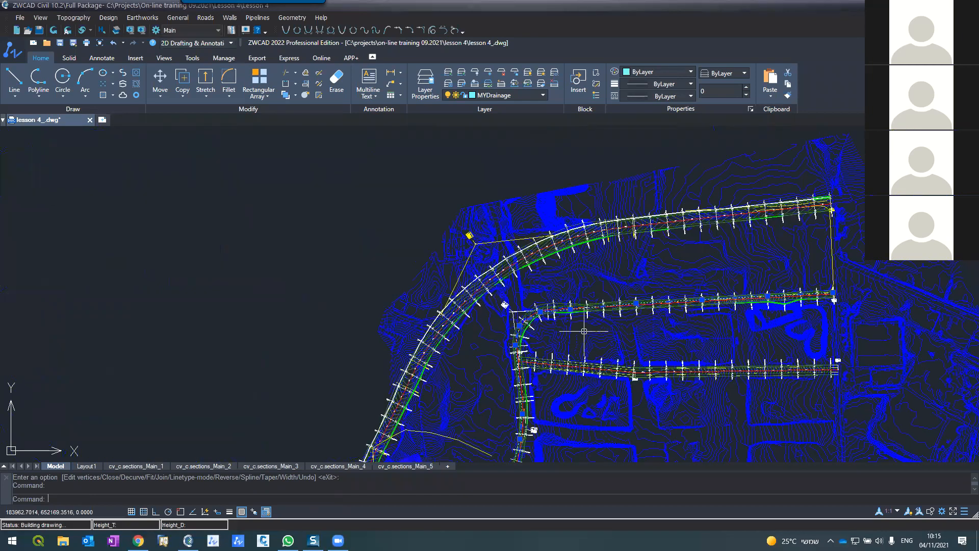
scroll(584, 332, down, 2)
scroll(593, 344, up, 2)
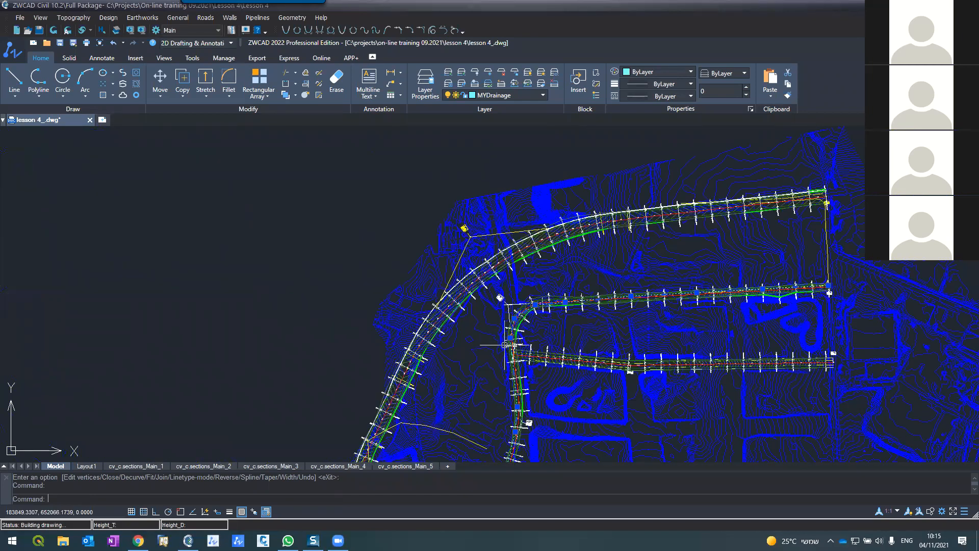
scroll(507, 346, up, 12)
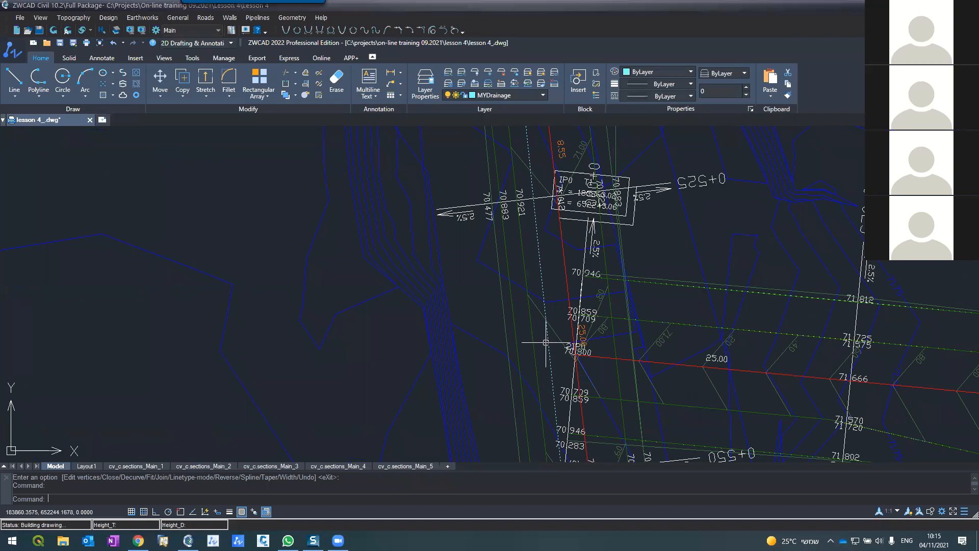
scroll(545, 343, down, 2)
scroll(549, 343, up, 3)
Break the cyan drainage line between two points at the junction.
key(Escape)
key(Escape)
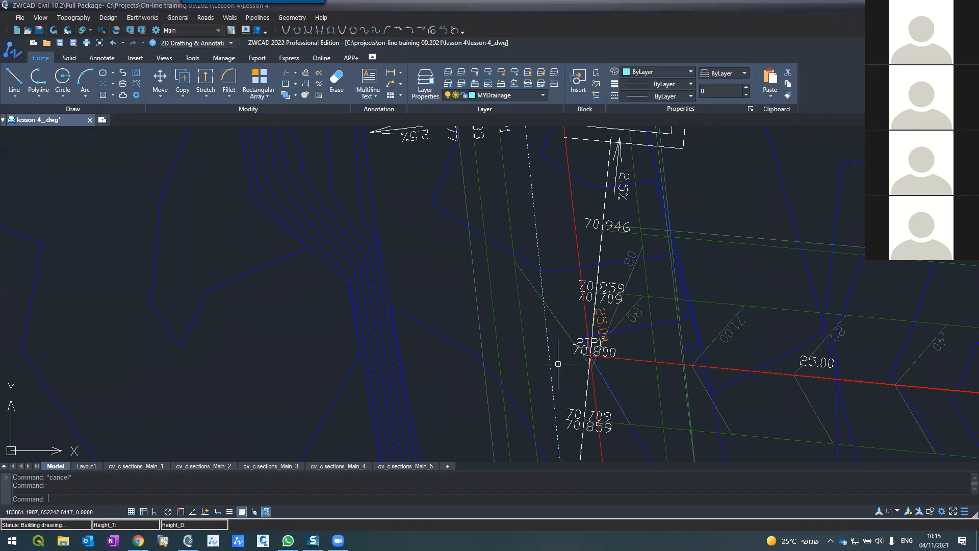
text(break)
key(Return)
click(547, 362)
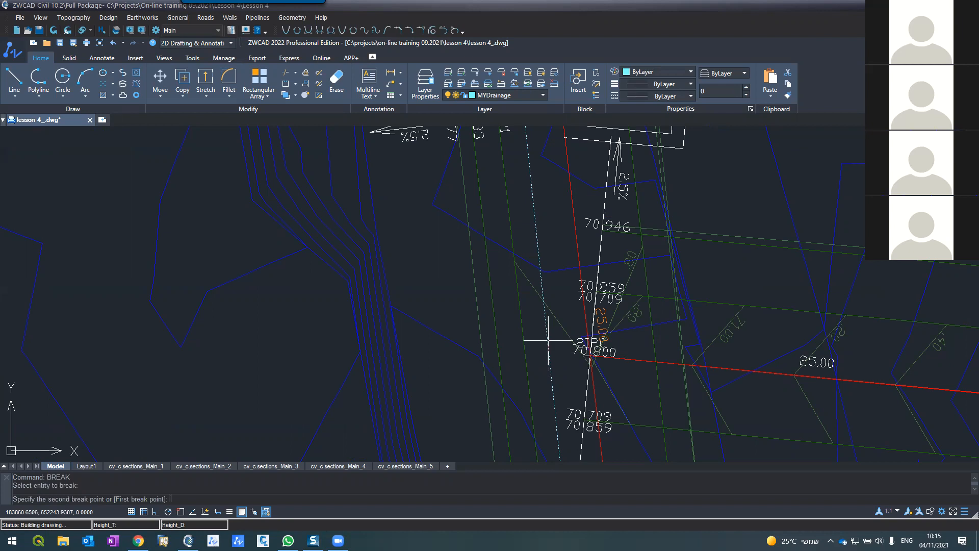
click(545, 309)
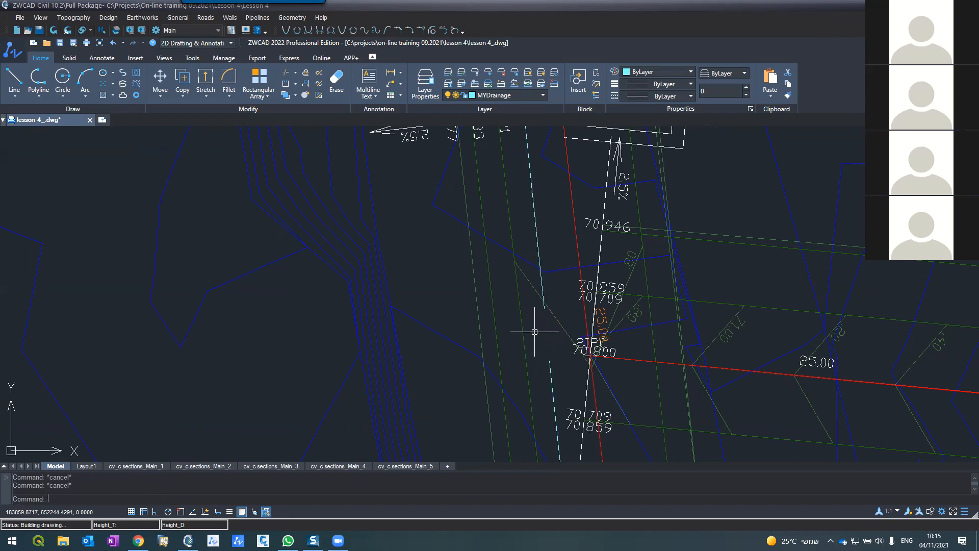
Start a new polyline snapped near the junction, then turn object snap off.
text(PL)
key(Return)
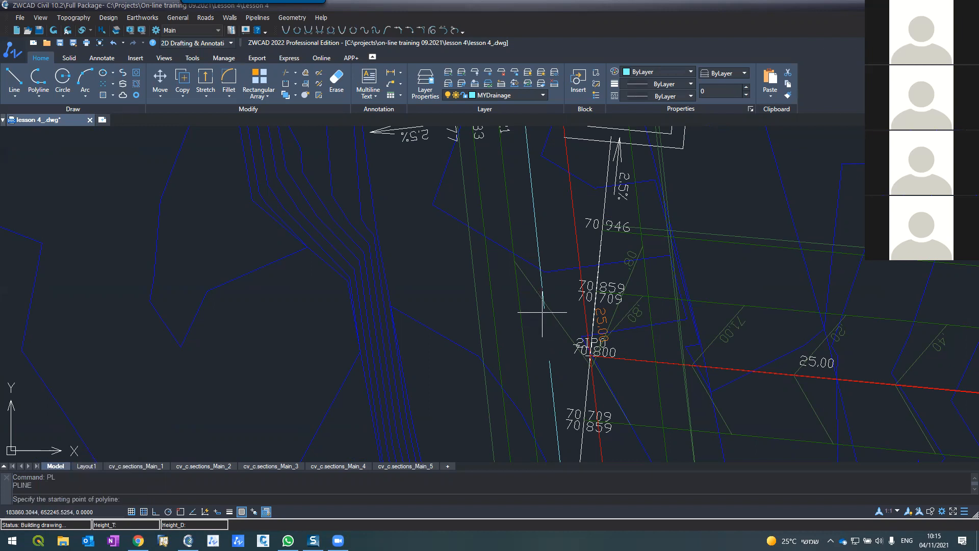
scroll(439, 245, down, 4)
scroll(438, 245, up, 2)
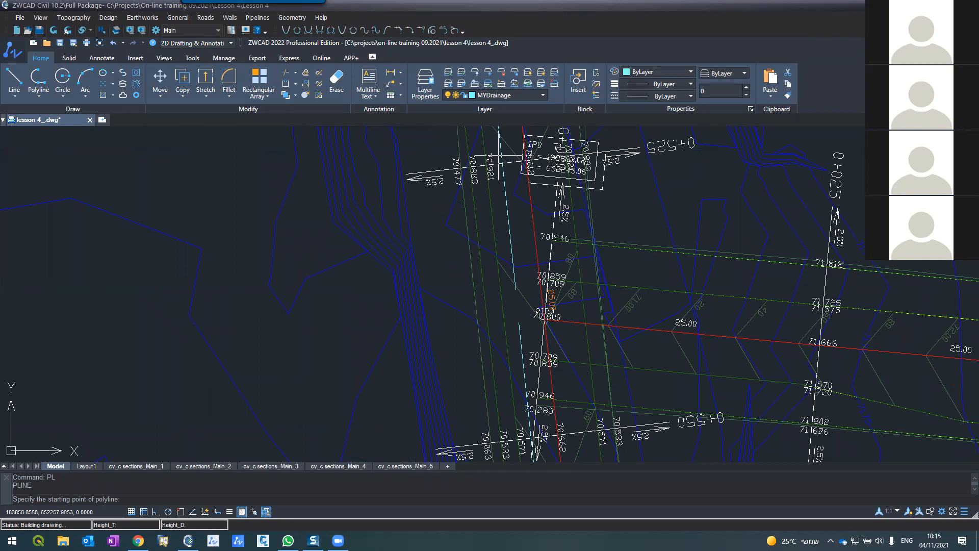
scroll(515, 138, up, 3)
scroll(515, 138, down, 3)
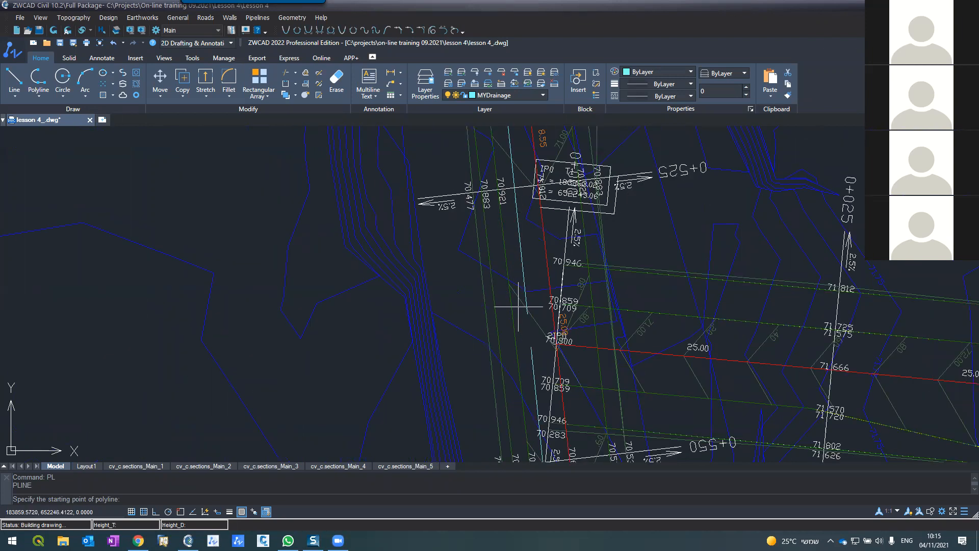
click(180, 512)
click(528, 311)
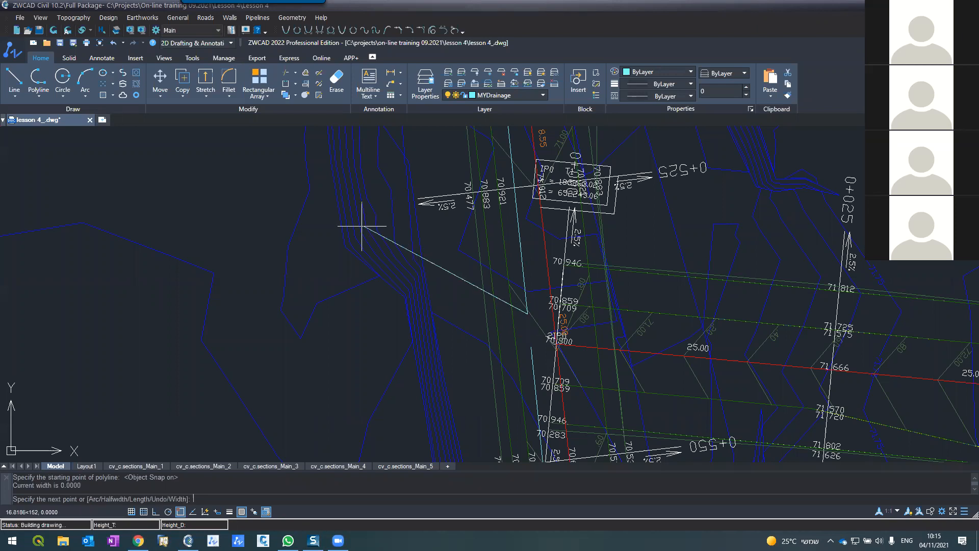
scroll(338, 235, down, 2)
scroll(338, 235, down, 3)
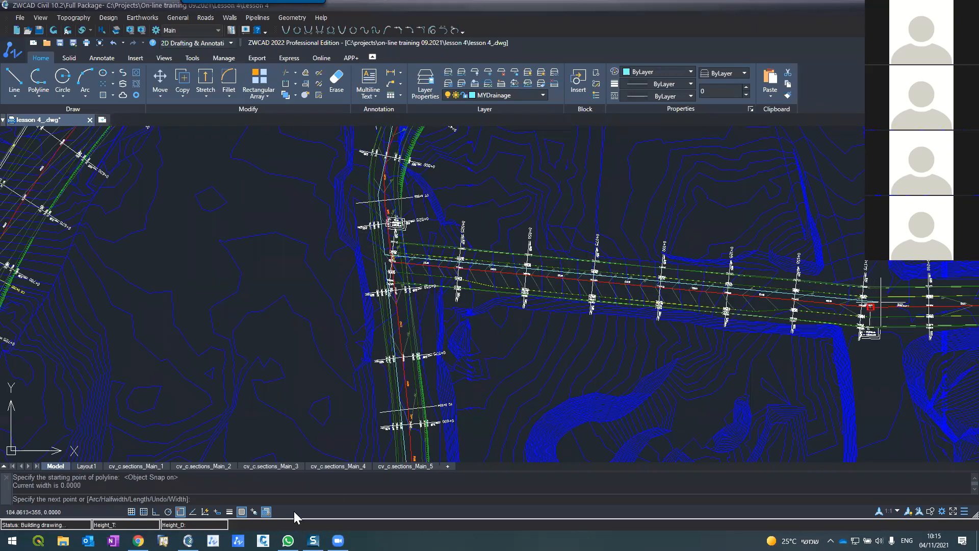
click(181, 512)
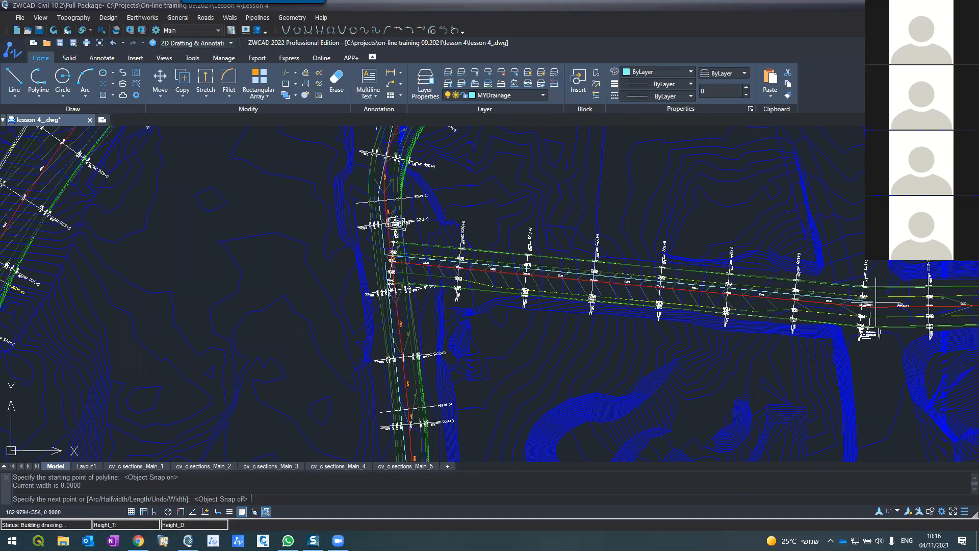
Add four 50-unit segments along the road and undo the last one.
text(50)
key(Return)
text(50)
key(Return)
text(50)
key(Return)
text(50)
key(Return)
text(u)
key(Return)
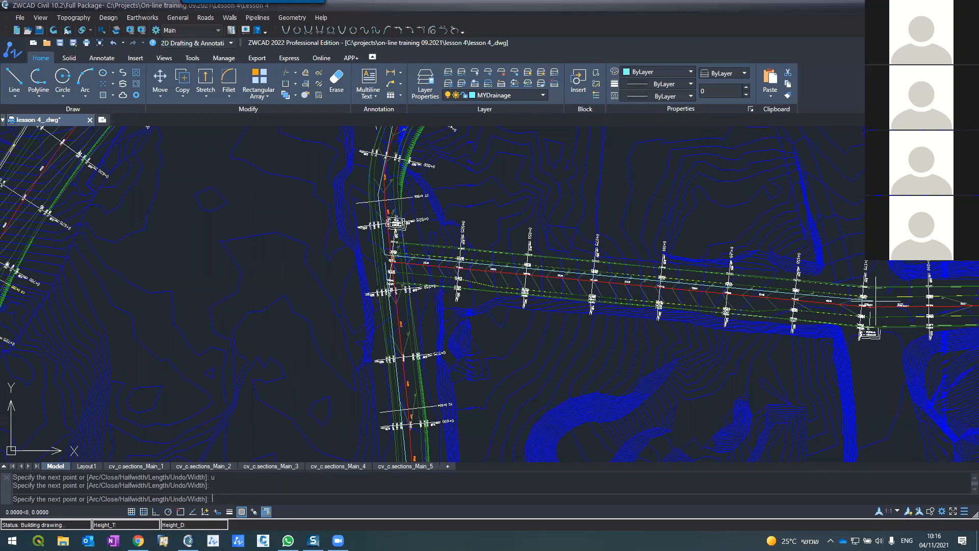
Extend the polyline with three 100-unit segments heading east.
scroll(729, 307, down, 6)
scroll(729, 307, down, 3)
scroll(709, 311, up, 8)
scroll(698, 314, up, 2)
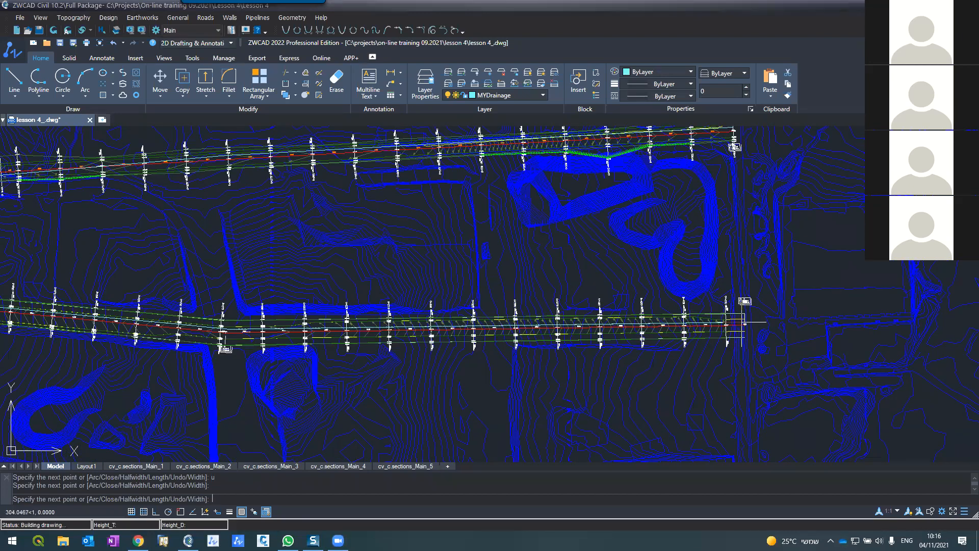
text(100)
key(Return)
text(100)
key(Return)
text(100)
key(Return)
Undo the last two overshooting segments and finish the drainage polyline.
text(10)
key(BackSpace)
key(BackSpace)
key(BackSpace)
text(u)
key(Return)
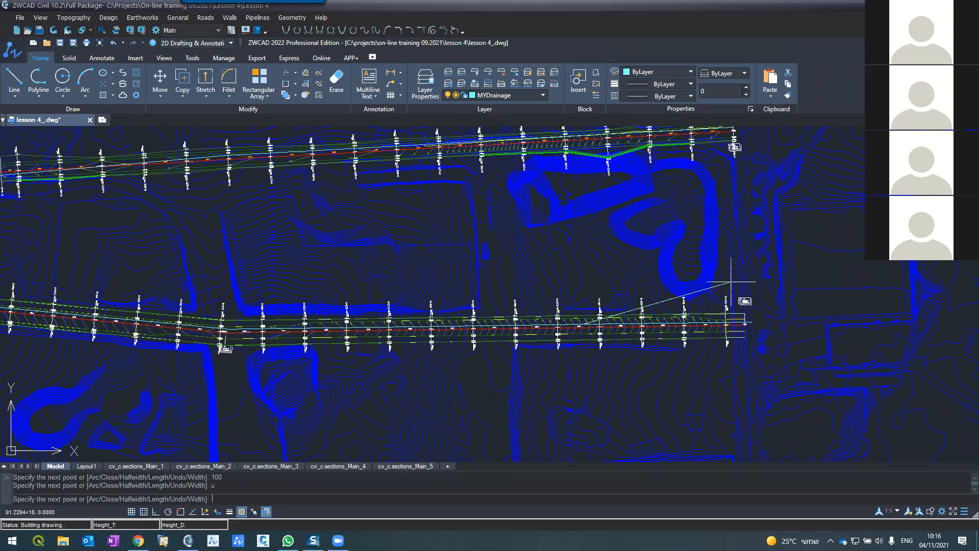
scroll(732, 327, up, 4)
text(u)
key(Return)
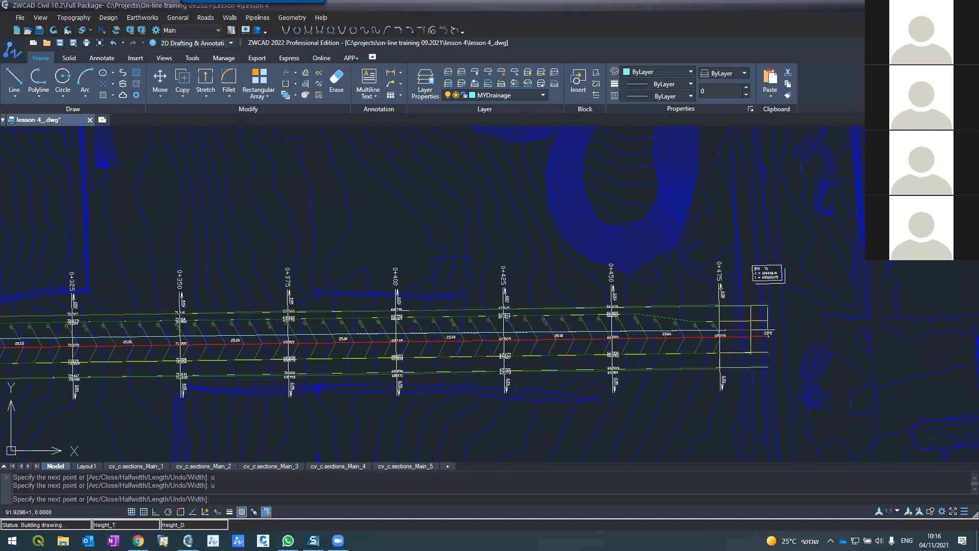
key(Return)
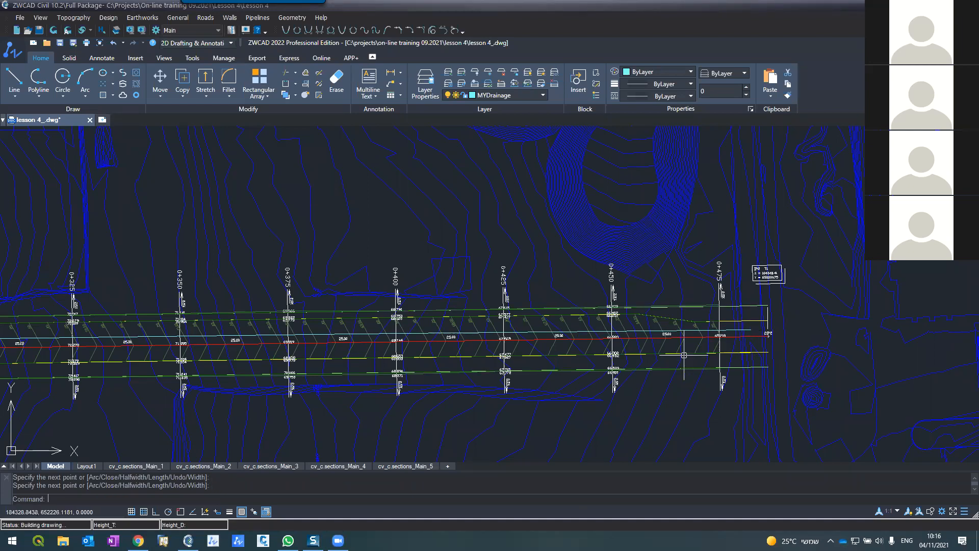
Start PEDIT on the drainage polyline, then cancel it.
scroll(686, 353, down, 2)
scroll(685, 353, down, 3)
scroll(190, 339, up, 3)
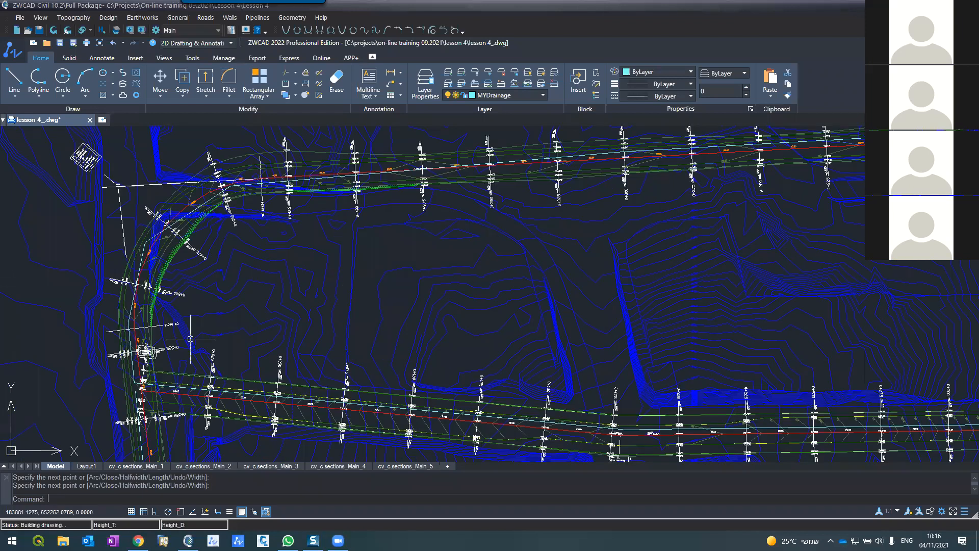
scroll(190, 339, up, 3)
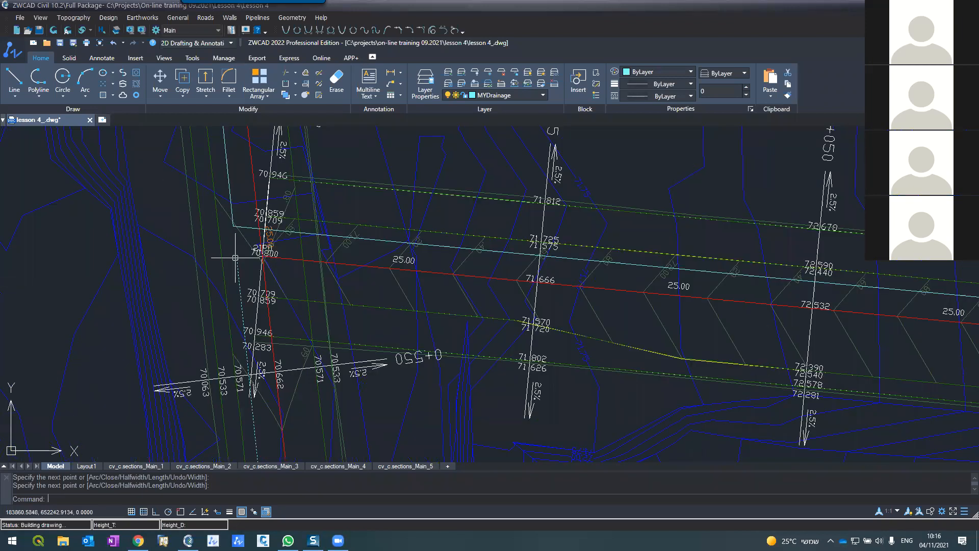
text(pedit)
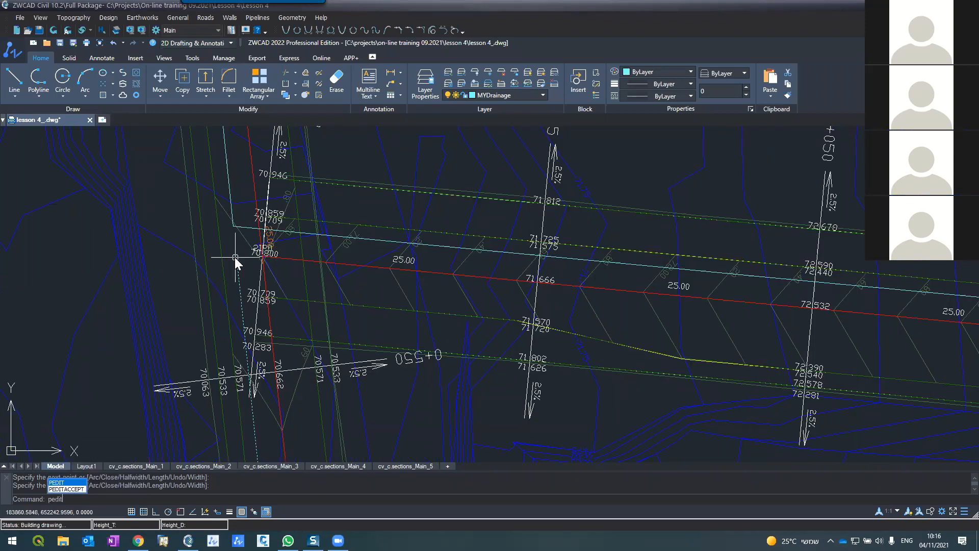
key(Return)
click(230, 187)
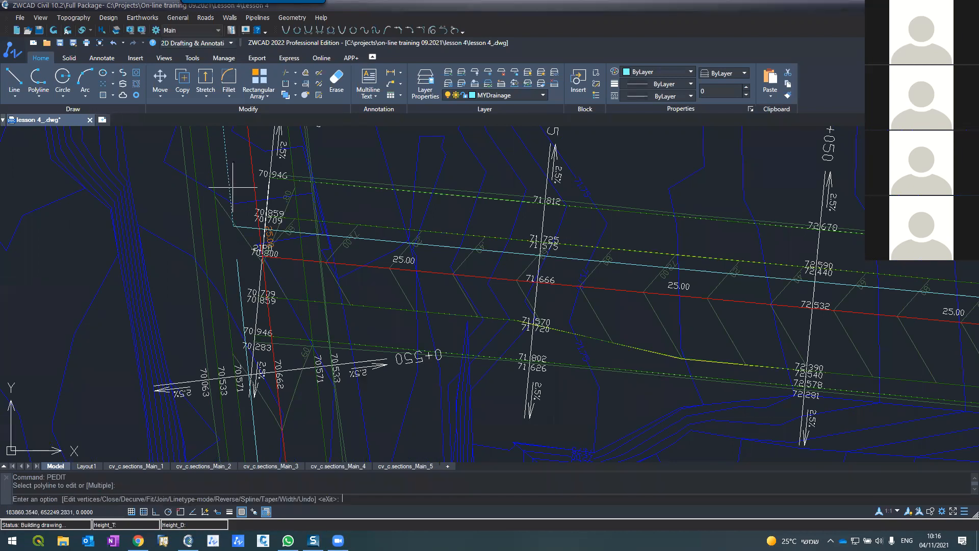
key(Escape)
key(Escape)
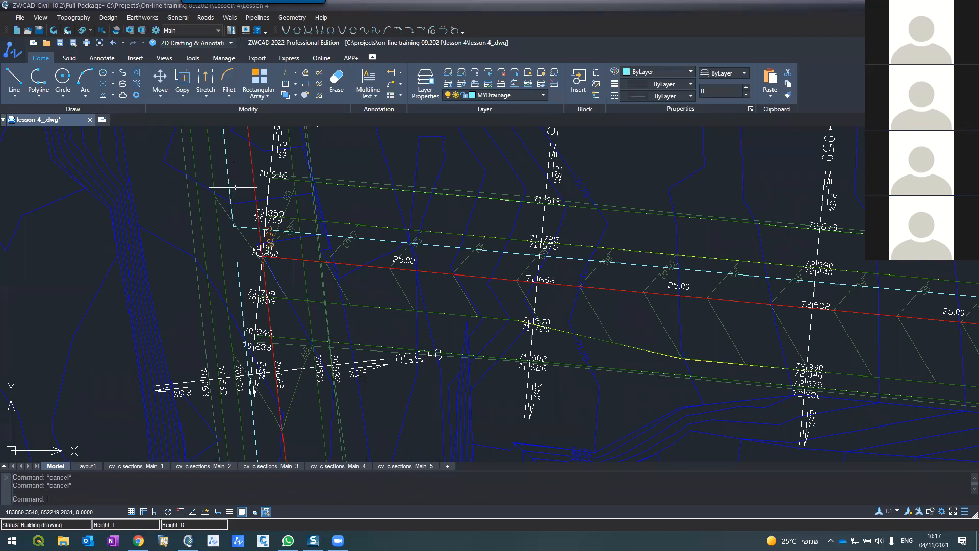
Drag the polyline's end grip with object snap onto the road edge corner.
click(236, 273)
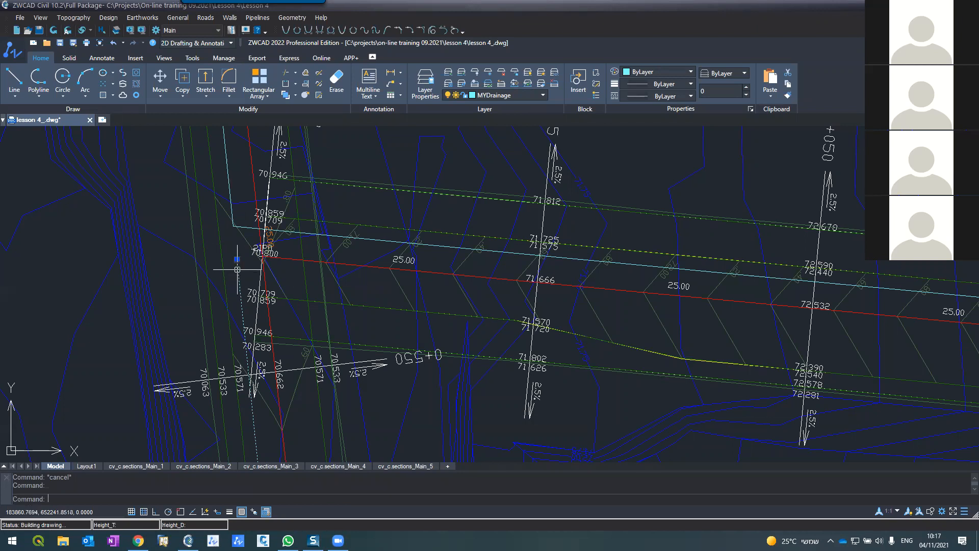
click(237, 259)
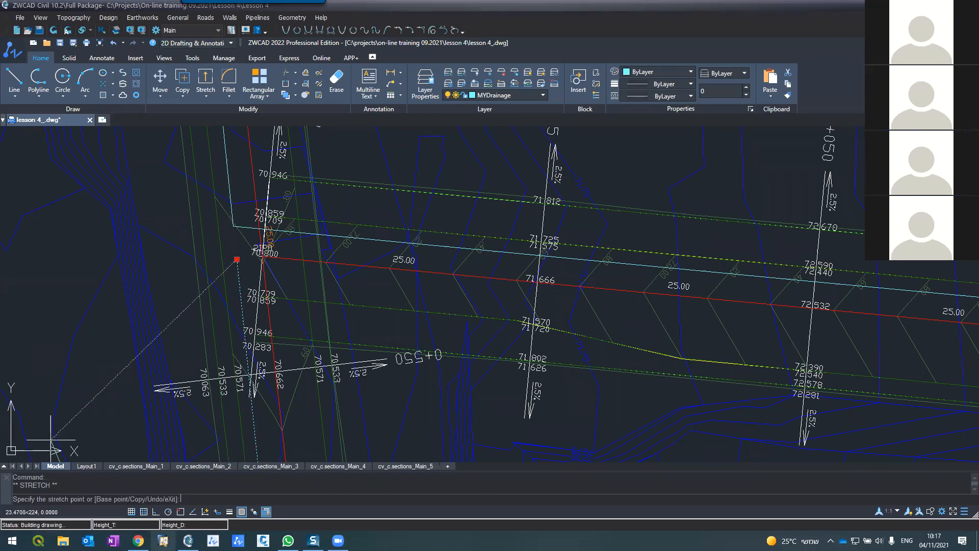
click(181, 512)
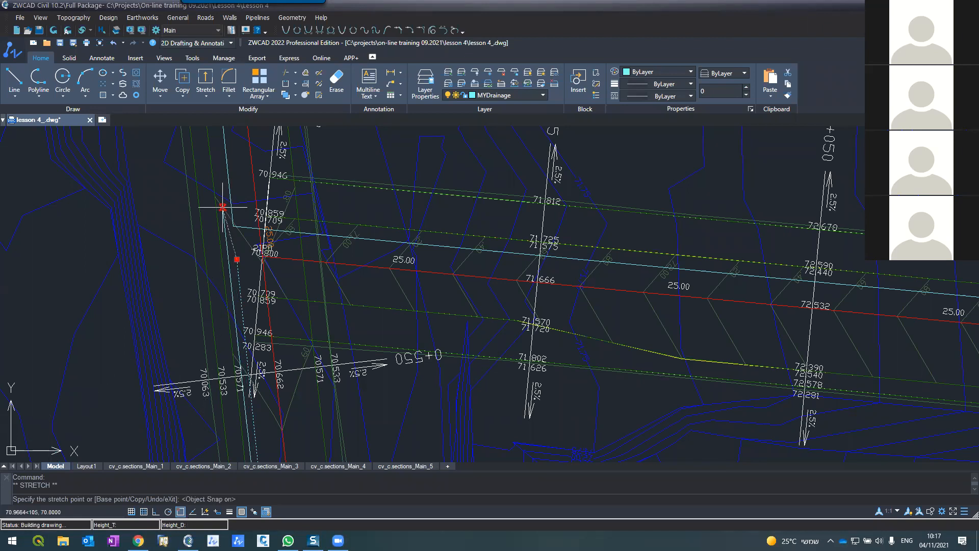
click(234, 225)
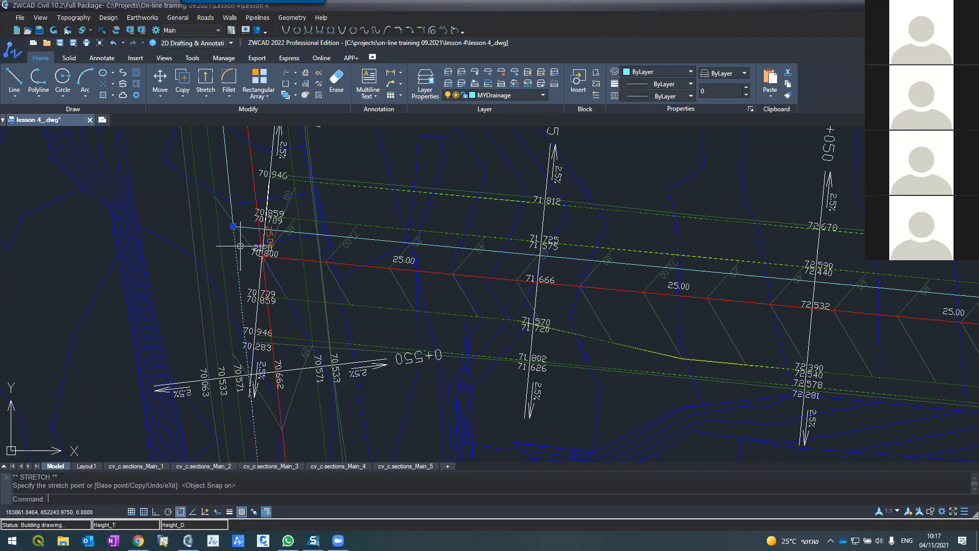
key(Escape)
Join the lower cyan segment onto the drainage polyline using PE and Join.
text(pe)
key(Return)
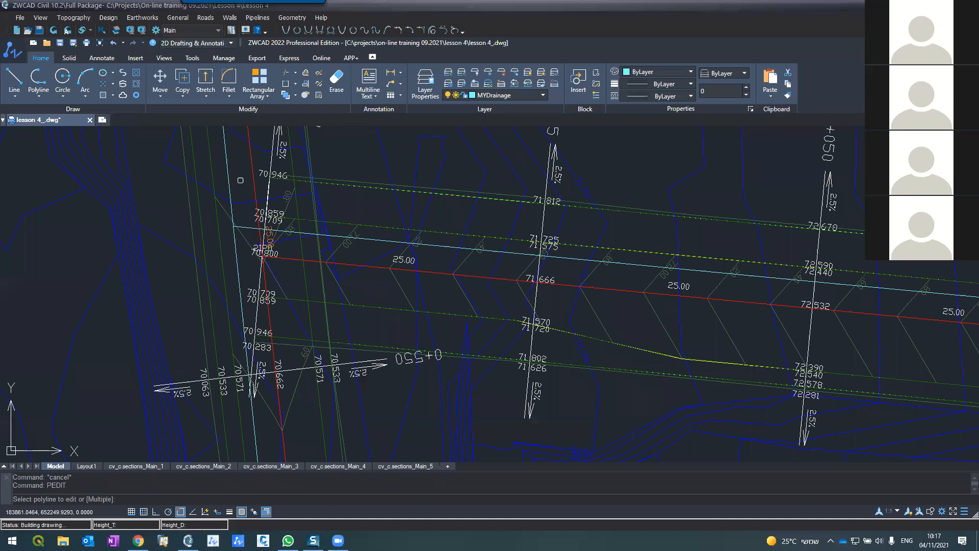
click(230, 192)
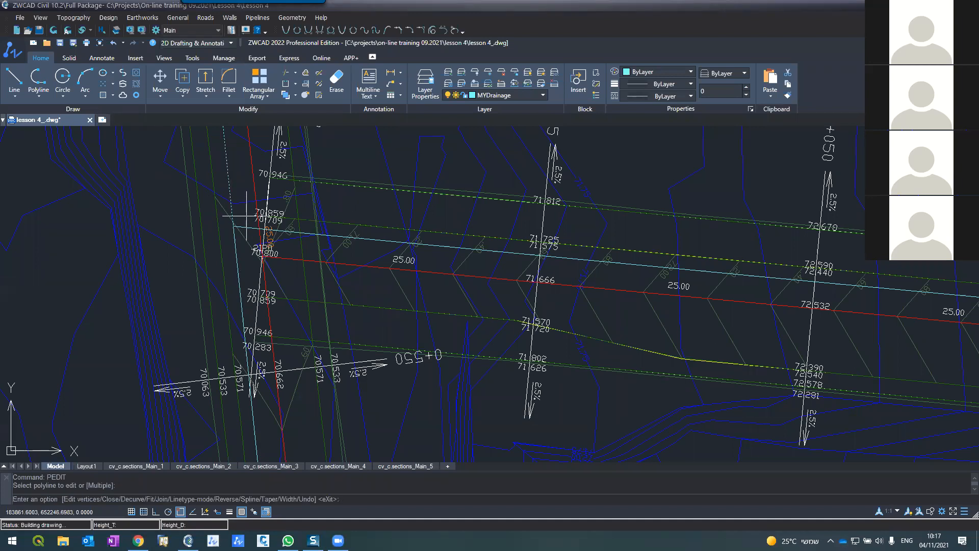
text(j)
key(Return)
click(236, 251)
key(Return)
key(Return)
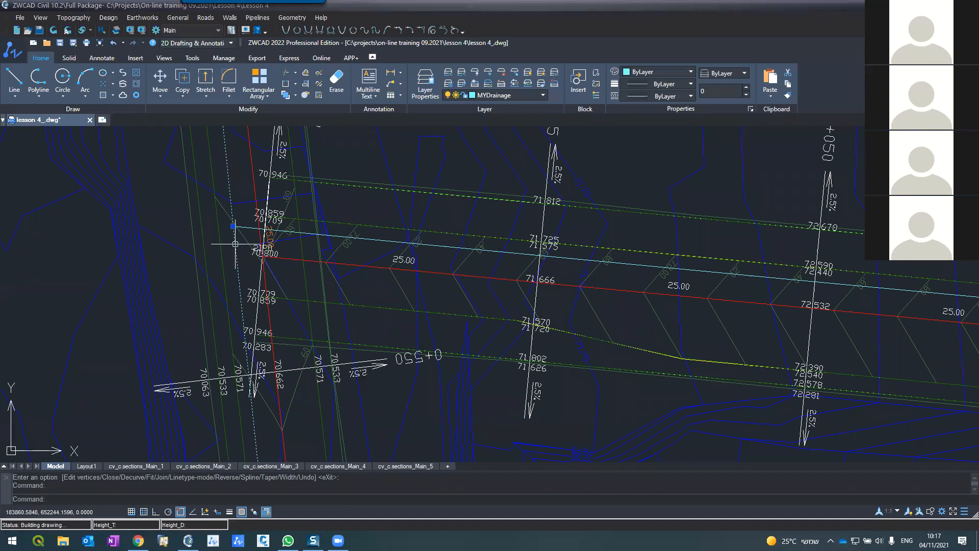
scroll(235, 244, down, 6)
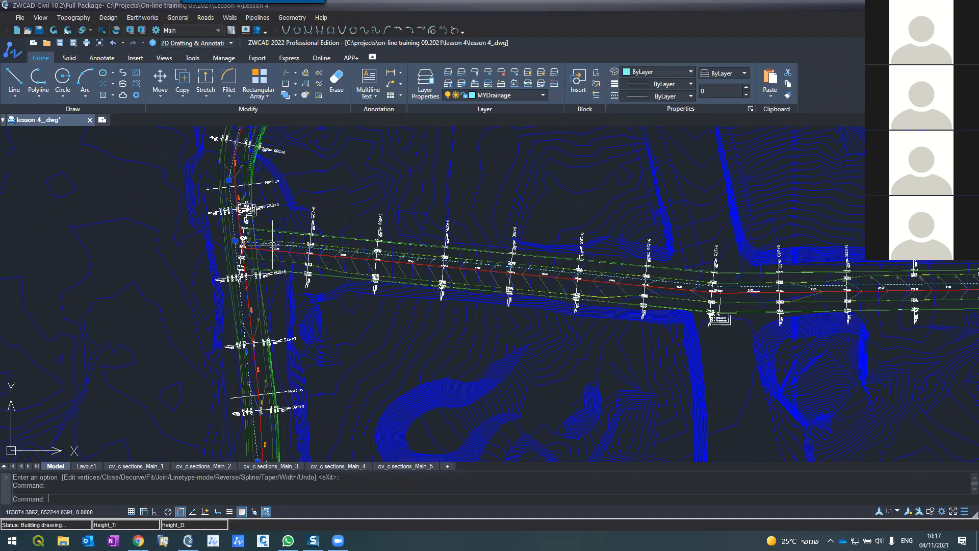
key(Escape)
key(Escape)
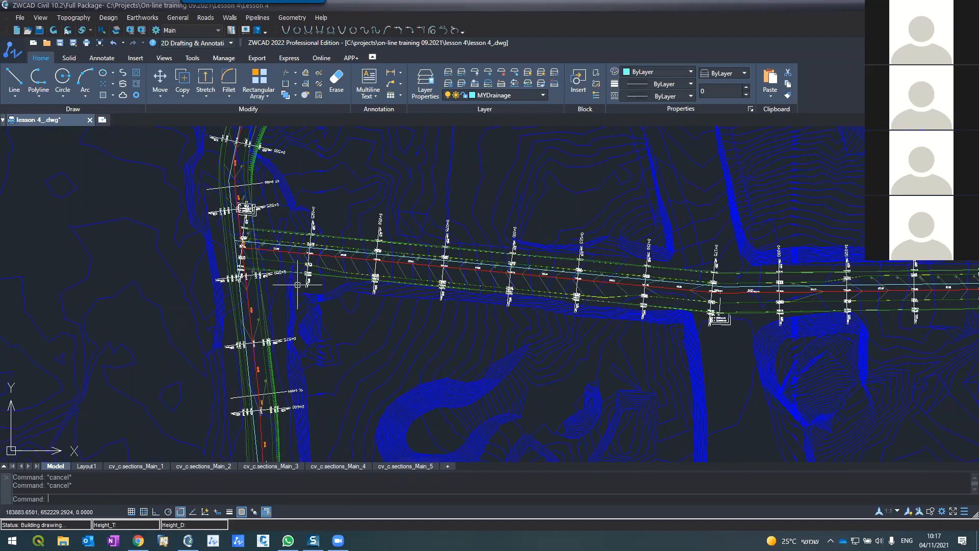
Run Pipelines > Layout on the cyan polyline and Apply the Design coordinates panel.
click(257, 18)
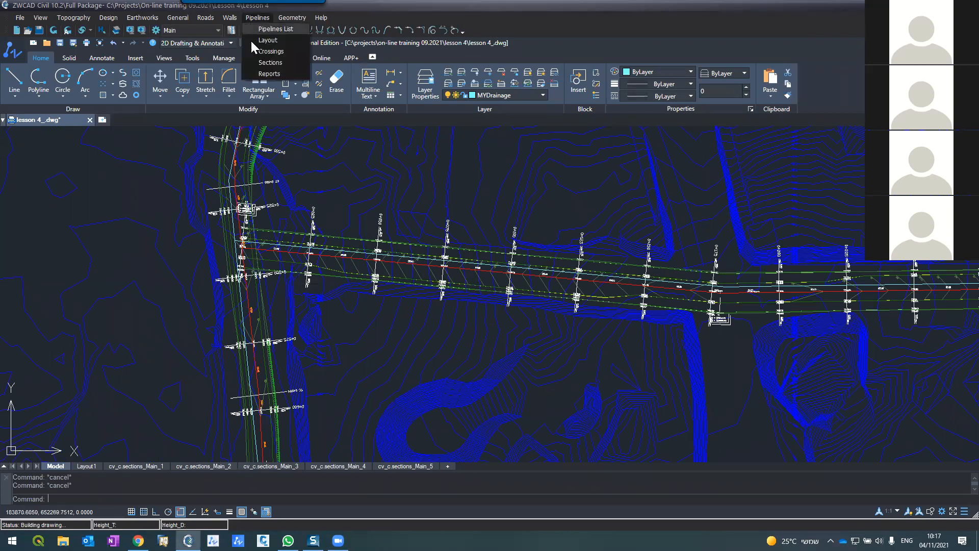
click(260, 41)
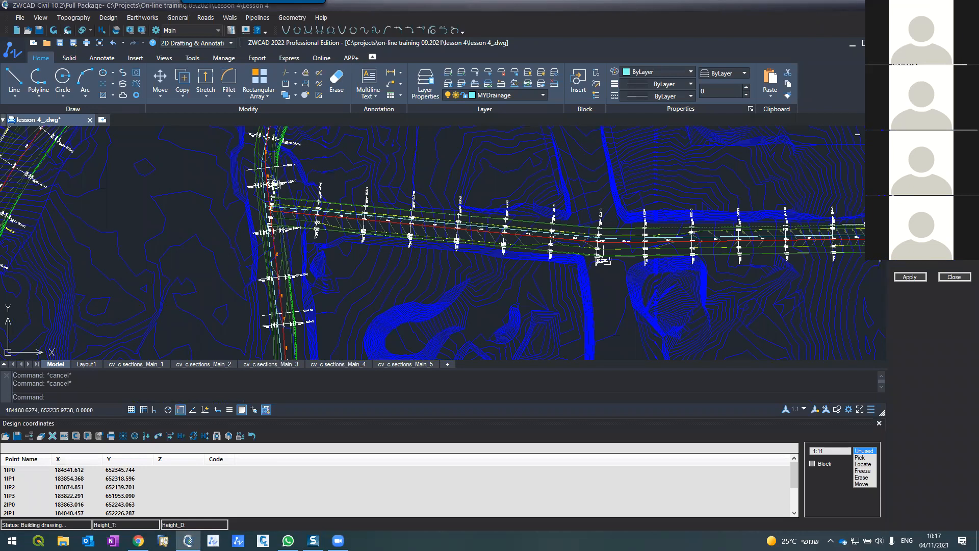
scroll(243, 183, up, 4)
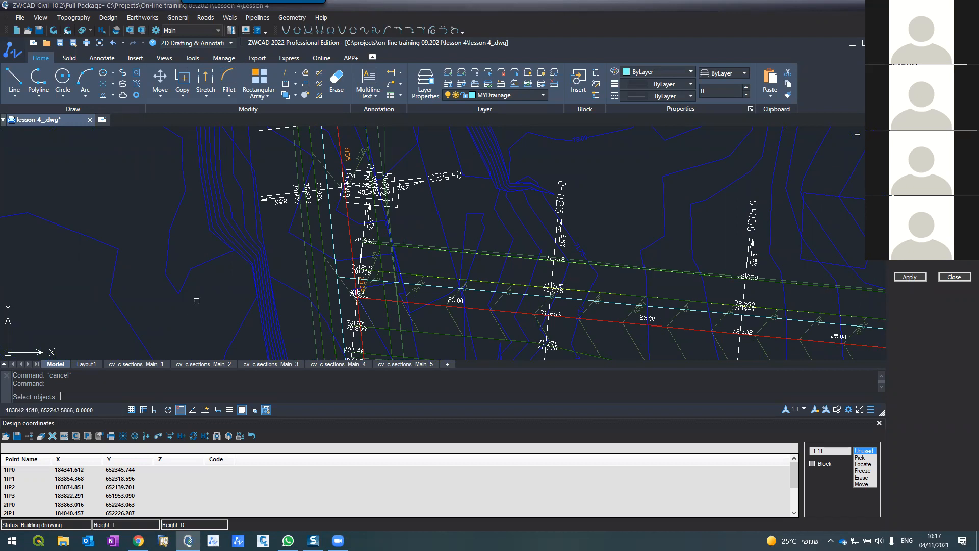
key(Escape)
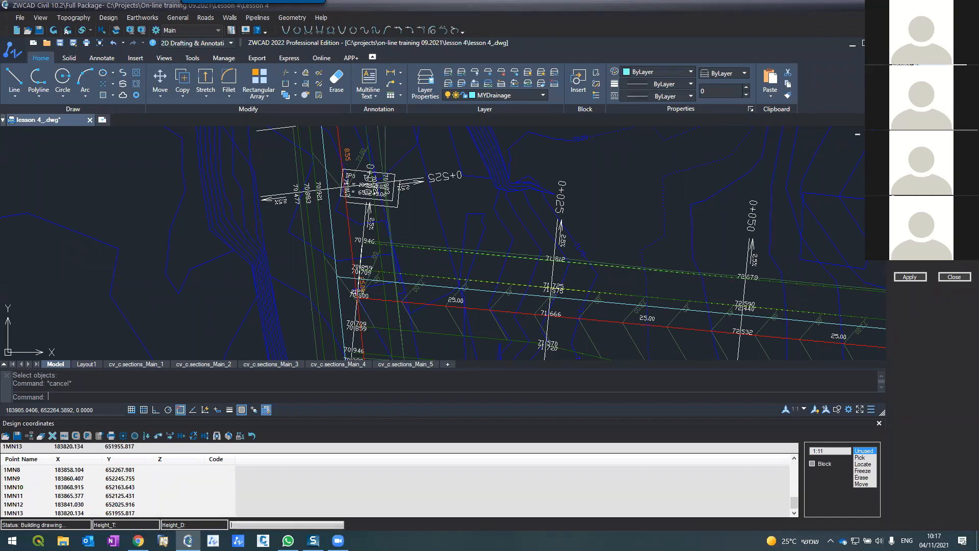
key(Return)
click(579, 299)
right_click(579, 298)
click(907, 279)
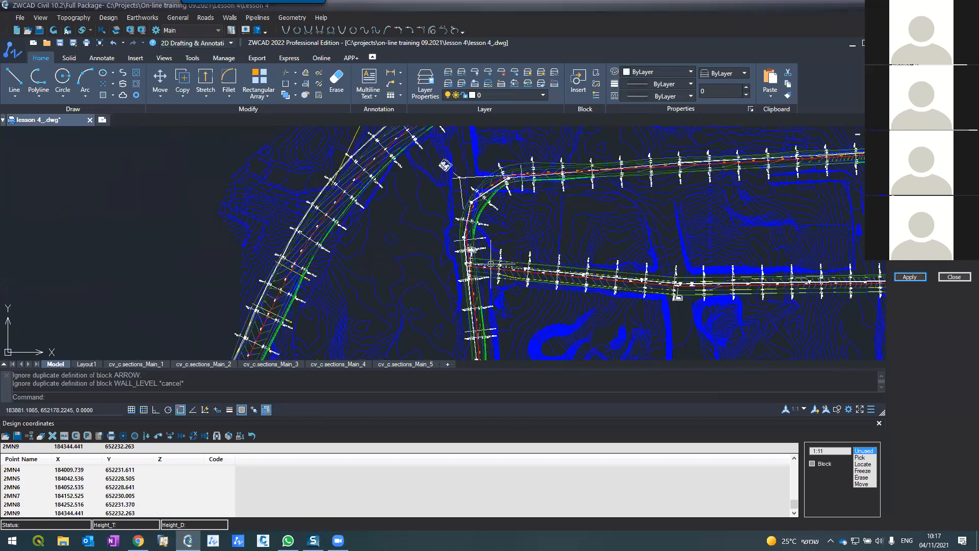
scroll(500, 153, up, 5)
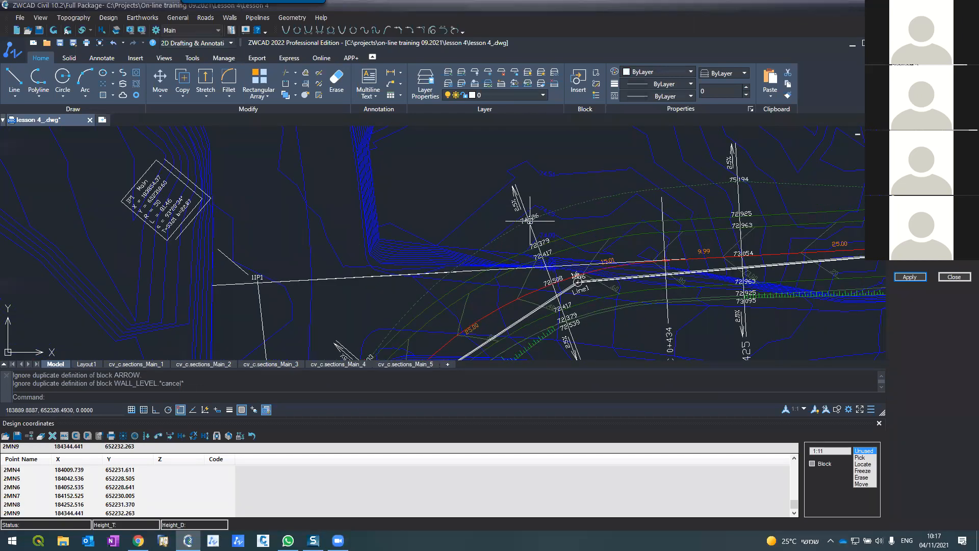
scroll(474, 197, down, 5)
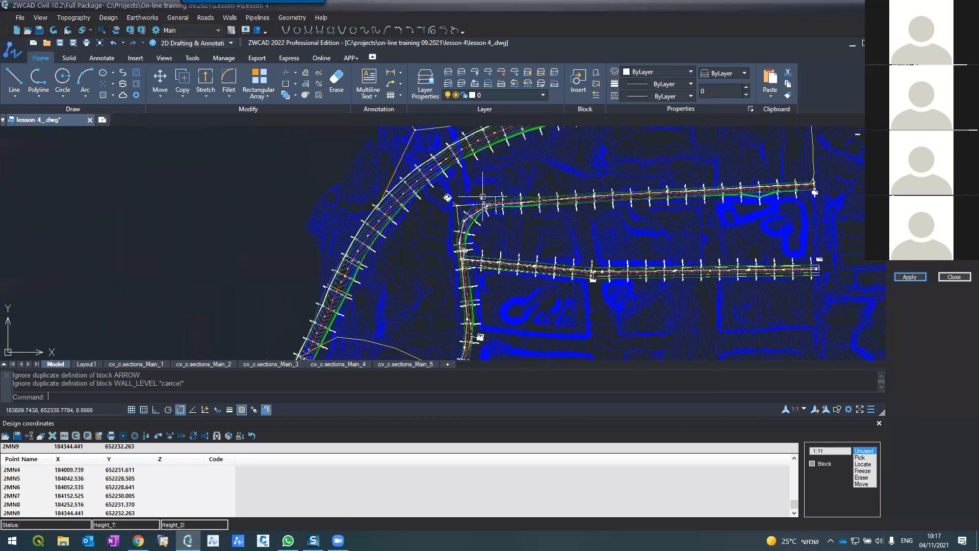
scroll(721, 213, up, 5)
scroll(721, 212, down, 5)
scroll(680, 190, up, 5)
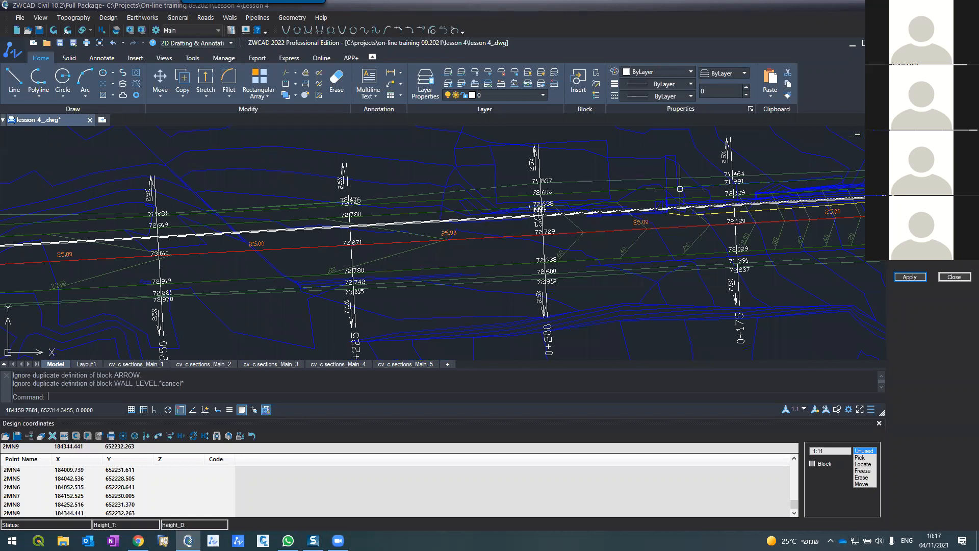
scroll(811, 176, down, 4)
scroll(811, 176, up, 8)
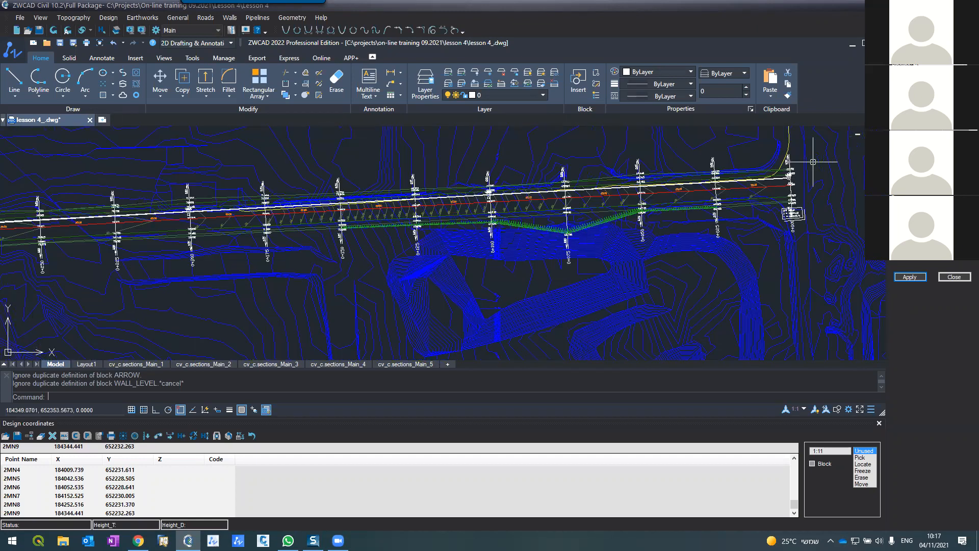
scroll(652, 242, down, 2)
scroll(653, 244, up, 4)
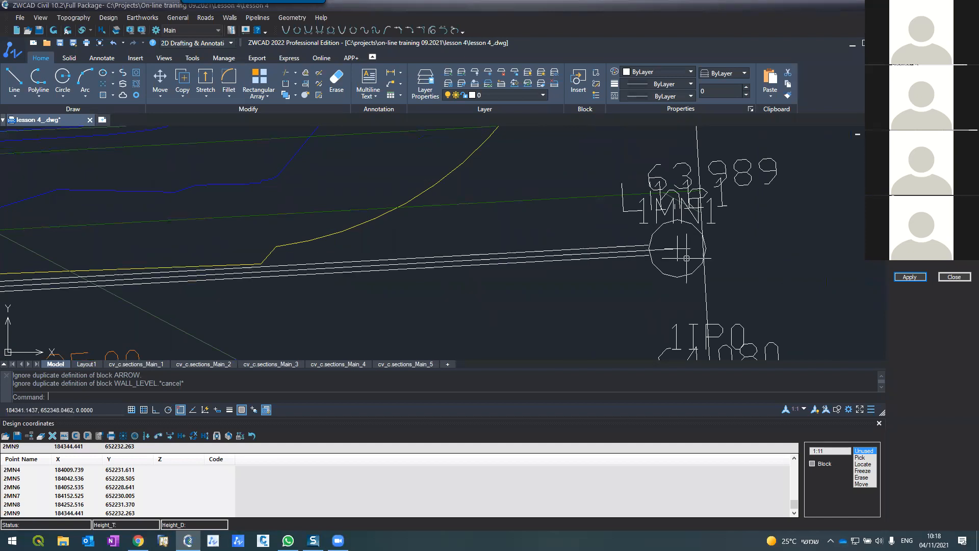
text(rege)
key(Return)
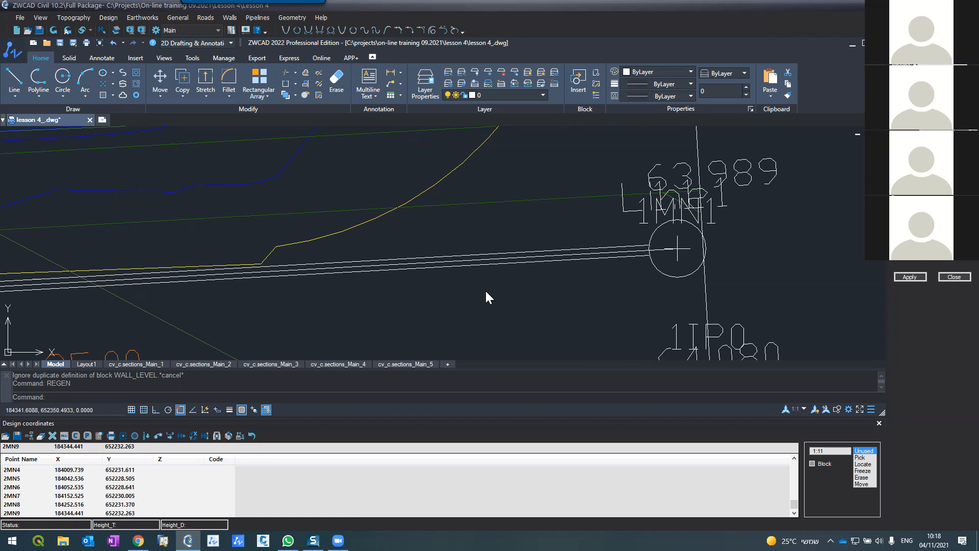
scroll(529, 302, down, 5)
scroll(529, 302, down, 4)
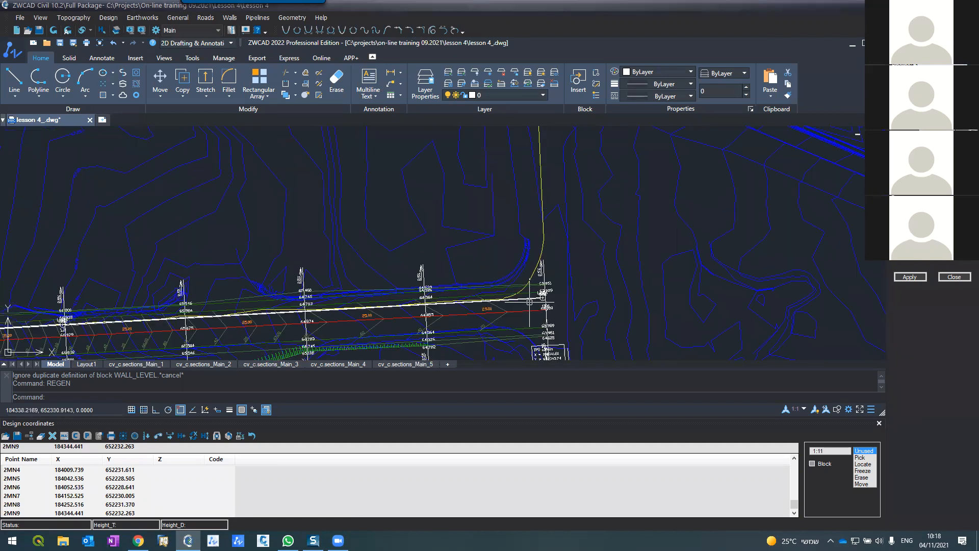
scroll(528, 302, up, 2)
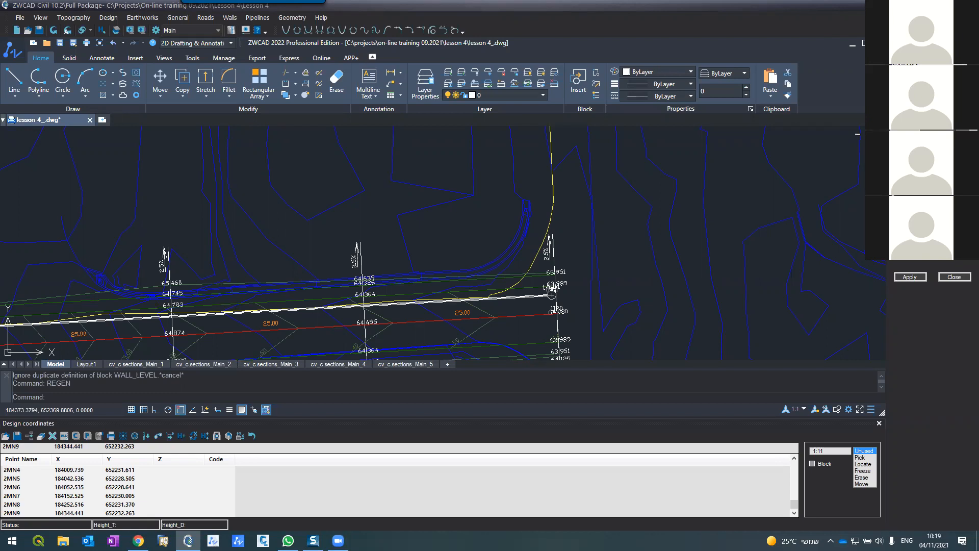
Rebuild the drawing from the Design coordinates panel and zoom in on the Line1 manhole.
click(913, 278)
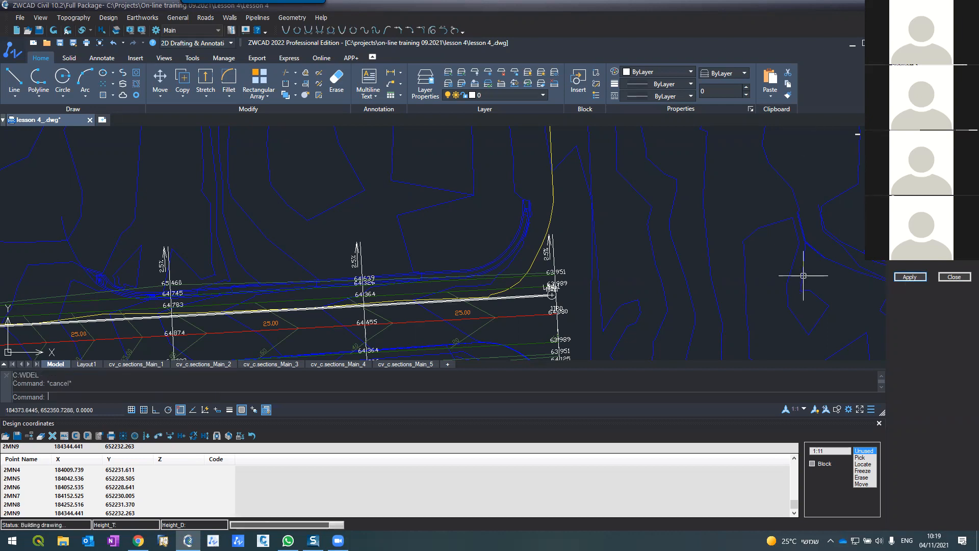
scroll(546, 282, up, 5)
scroll(567, 271, down, 4)
scroll(518, 331, up, 2)
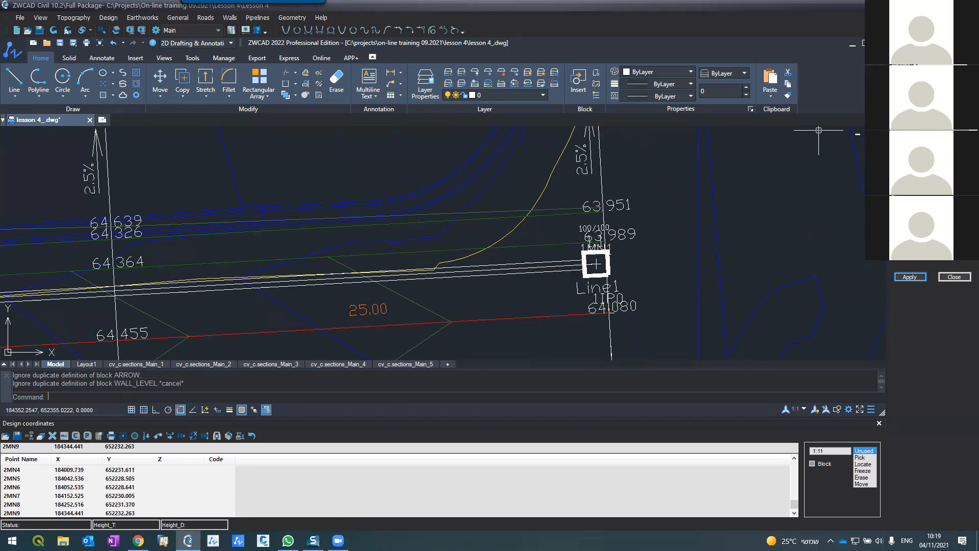
Select point 2MN7 in the design coordinates list and zoom to it in the drawing.
click(39, 495)
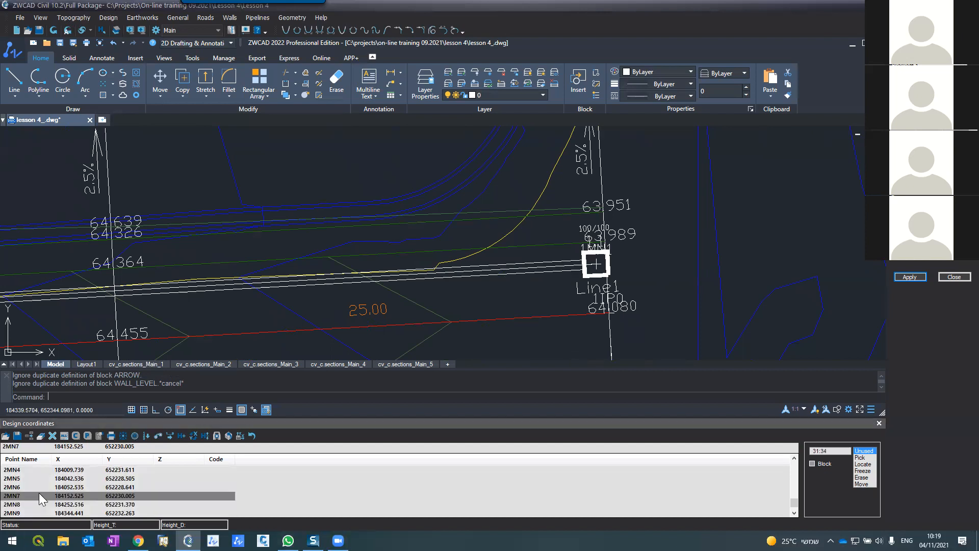
click(794, 457)
click(794, 457)
click(794, 457)
click(795, 457)
click(795, 458)
click(794, 457)
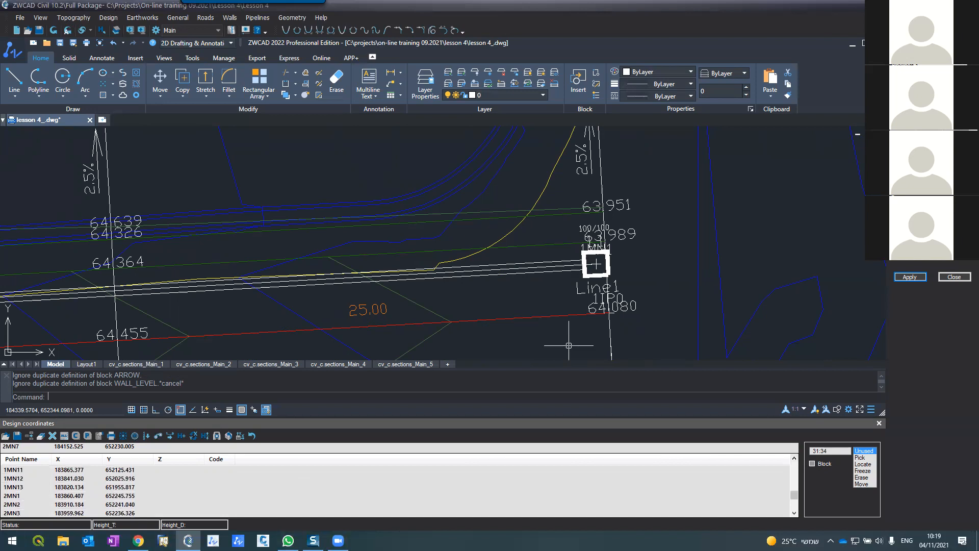
scroll(590, 234, up, 5)
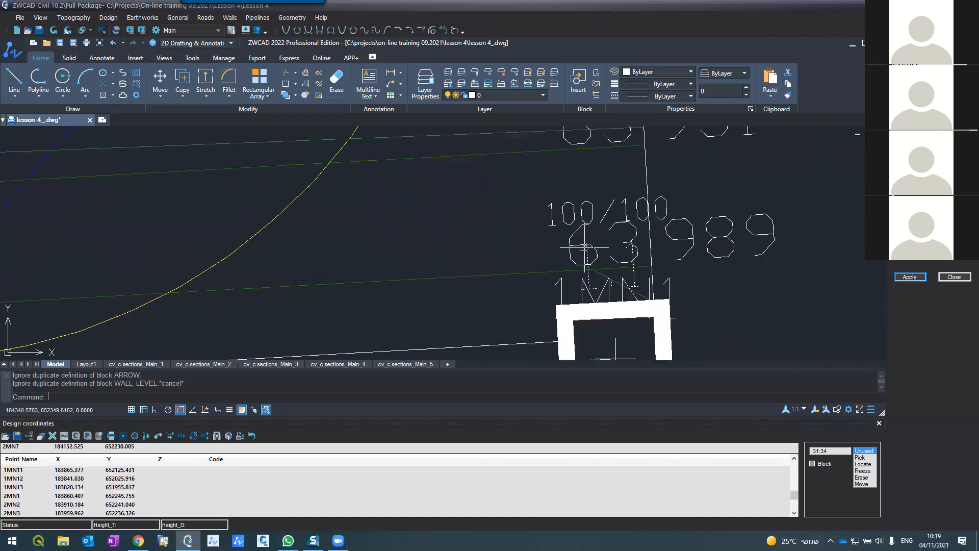
Change the Dpointsnames layer colour from white to light cyan, index colour 133.
click(563, 287)
click(473, 95)
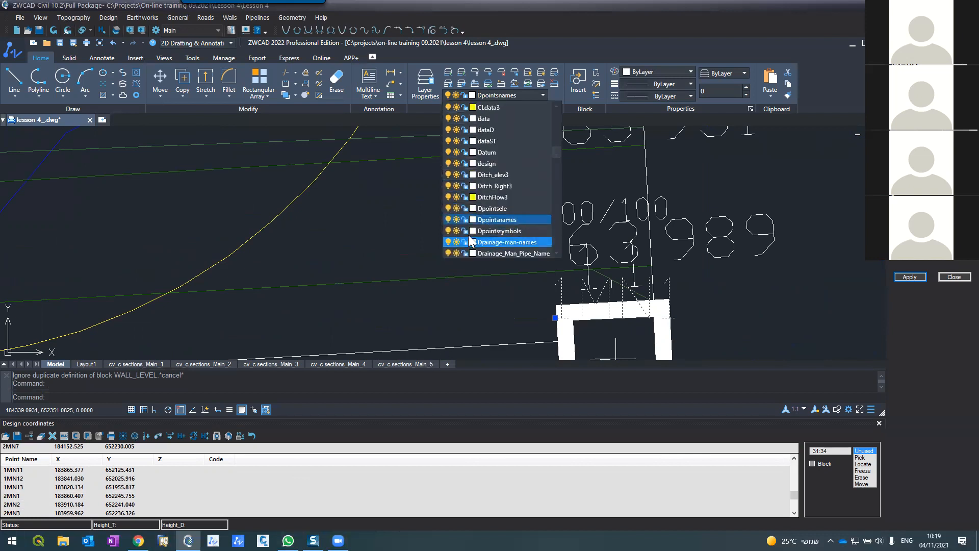
click(474, 218)
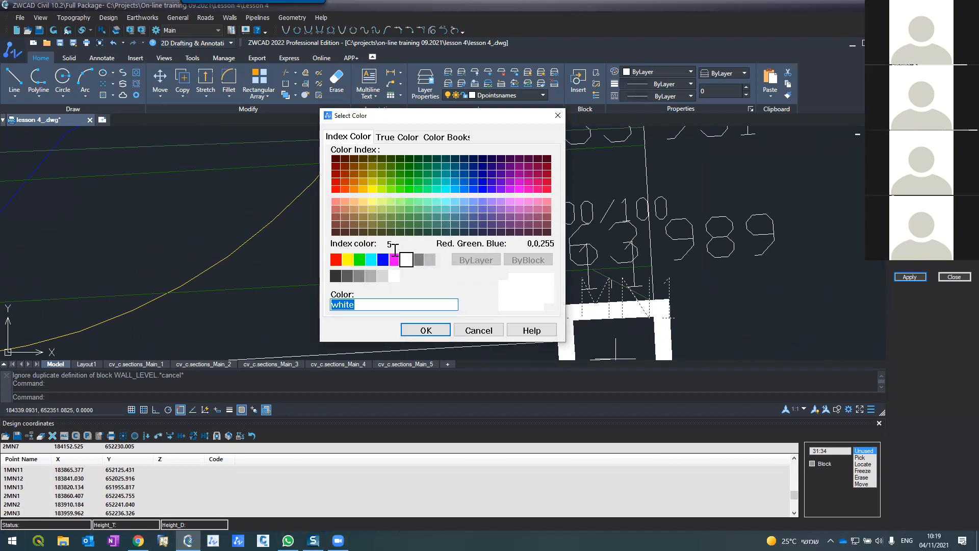
click(444, 210)
click(424, 333)
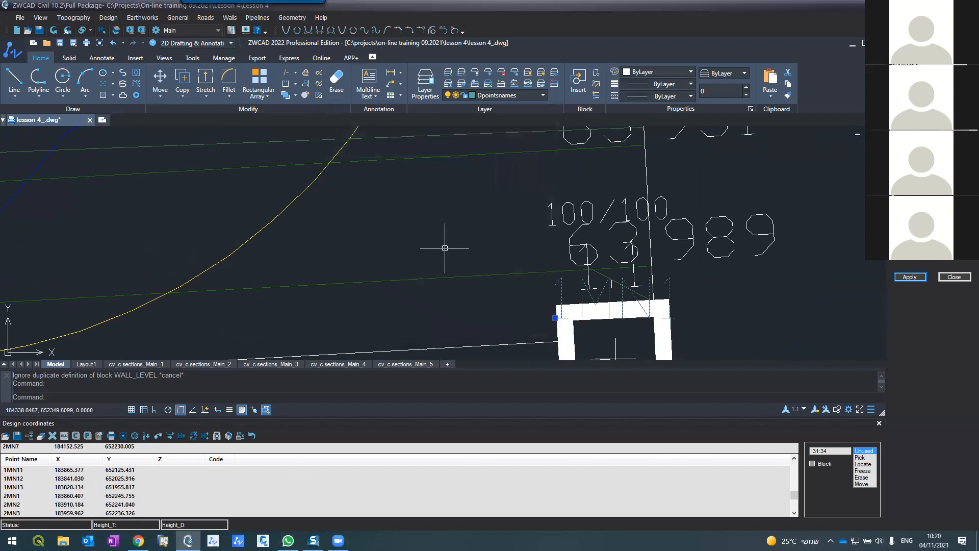
key(Escape)
scroll(433, 211, down, 5)
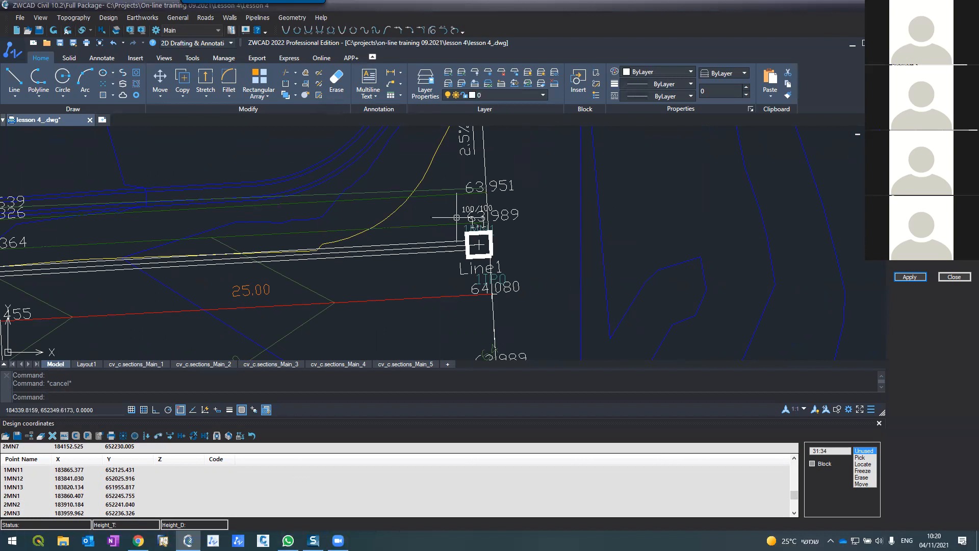
scroll(461, 221, down, 2)
scroll(463, 222, down, 3)
scroll(449, 223, up, 3)
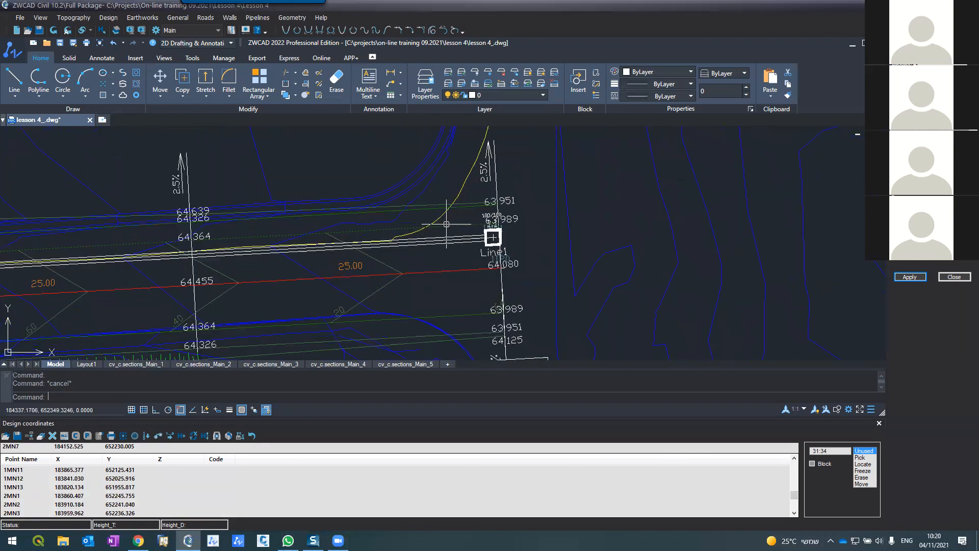
scroll(447, 223, down, 3)
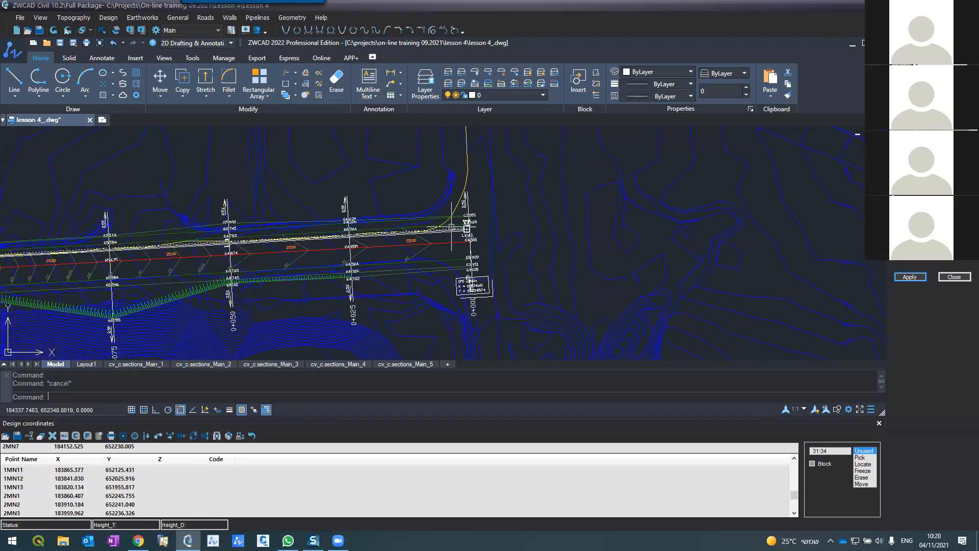
scroll(453, 232, up, 3)
scroll(453, 232, down, 3)
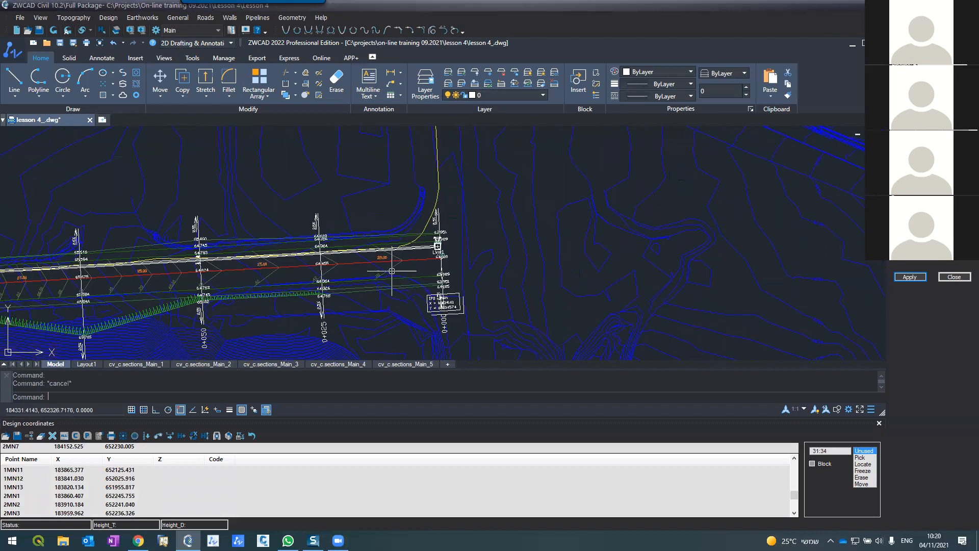
scroll(94, 278, down, 4)
scroll(9, 273, up, 6)
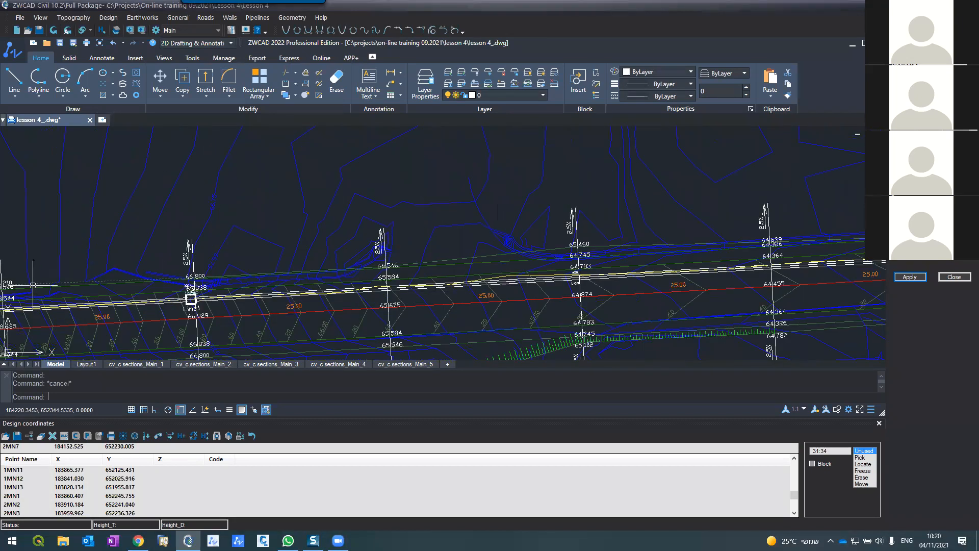
scroll(582, 278, up, 4)
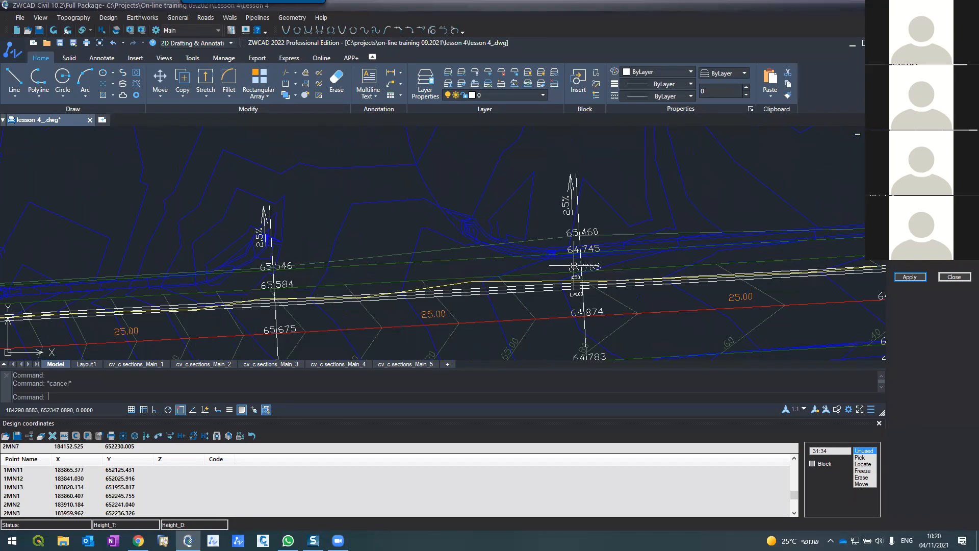
scroll(589, 288, up, 2)
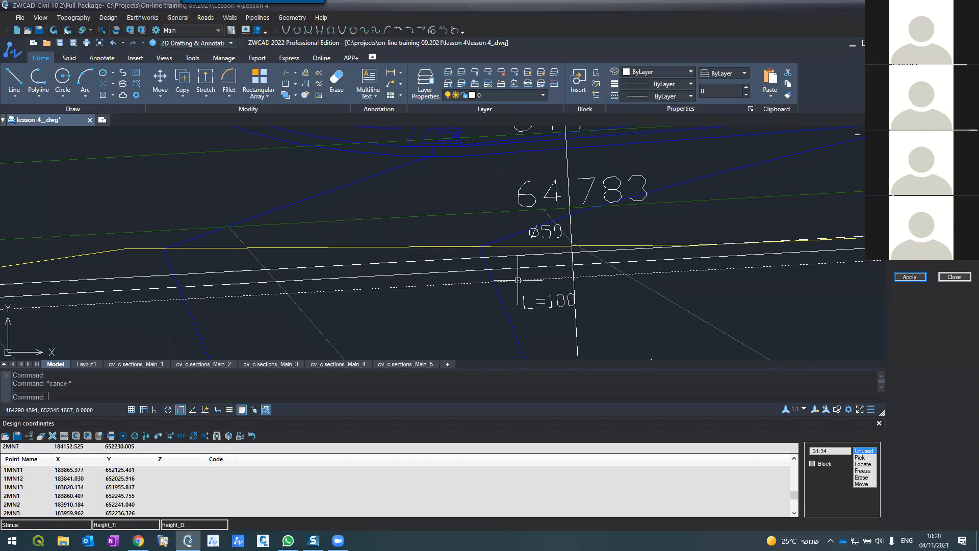
scroll(471, 230, down, 2)
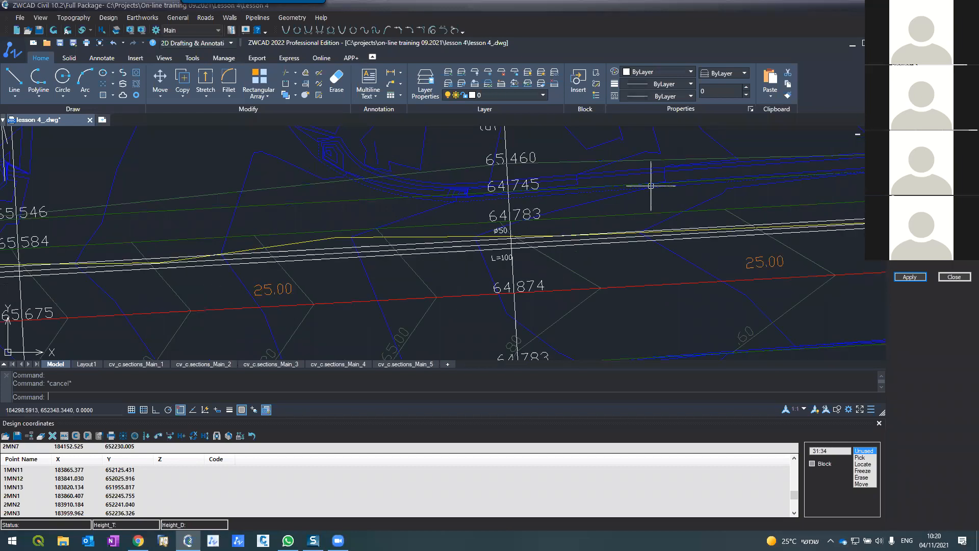
scroll(594, 186, down, 3)
scroll(704, 230, up, 8)
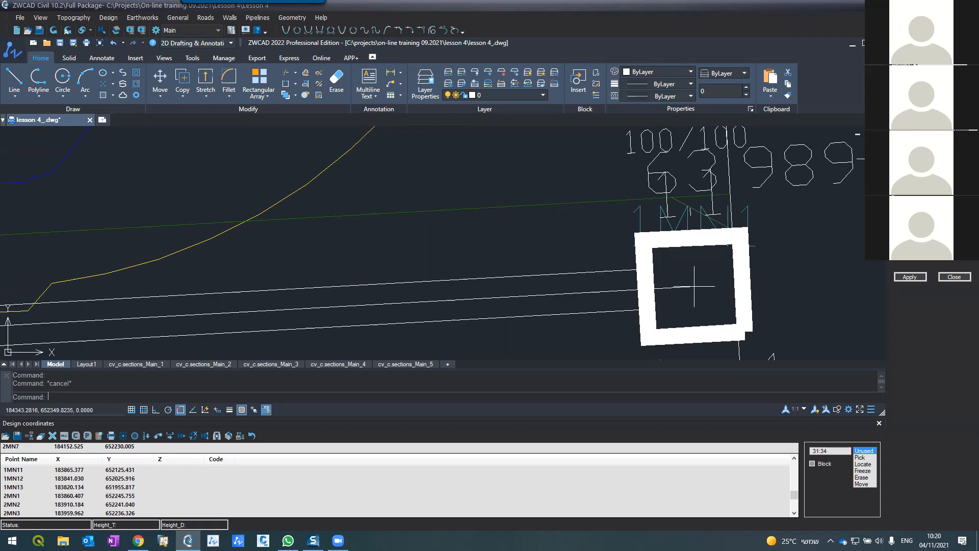
Rebuild the drawing and check the end manhole's new 150/100 label and its layer.
click(899, 278)
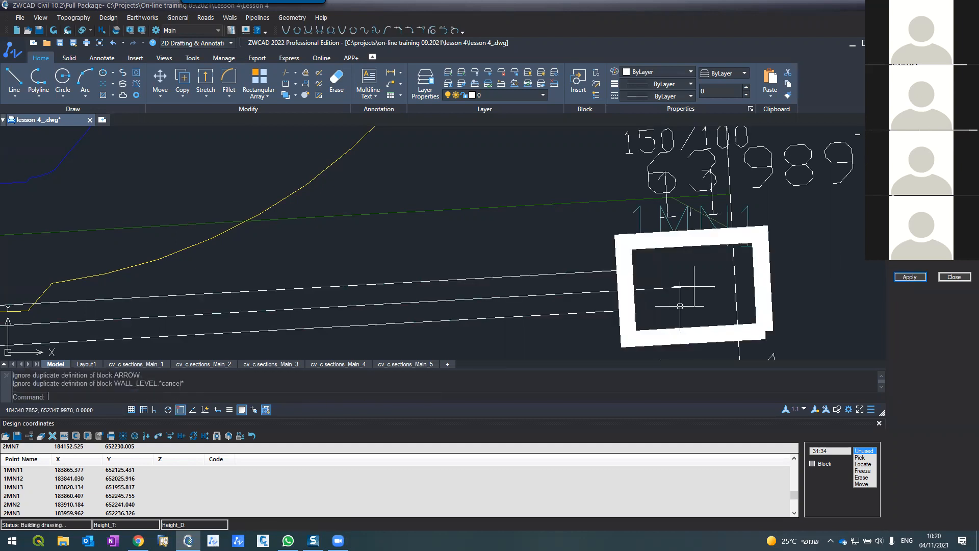
scroll(555, 233, down, 6)
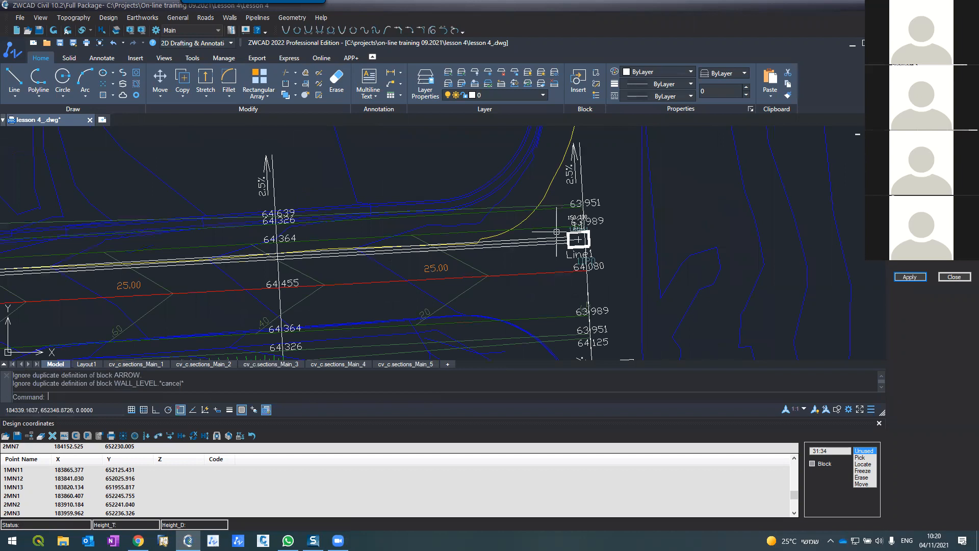
scroll(602, 169, up, 4)
click(622, 171)
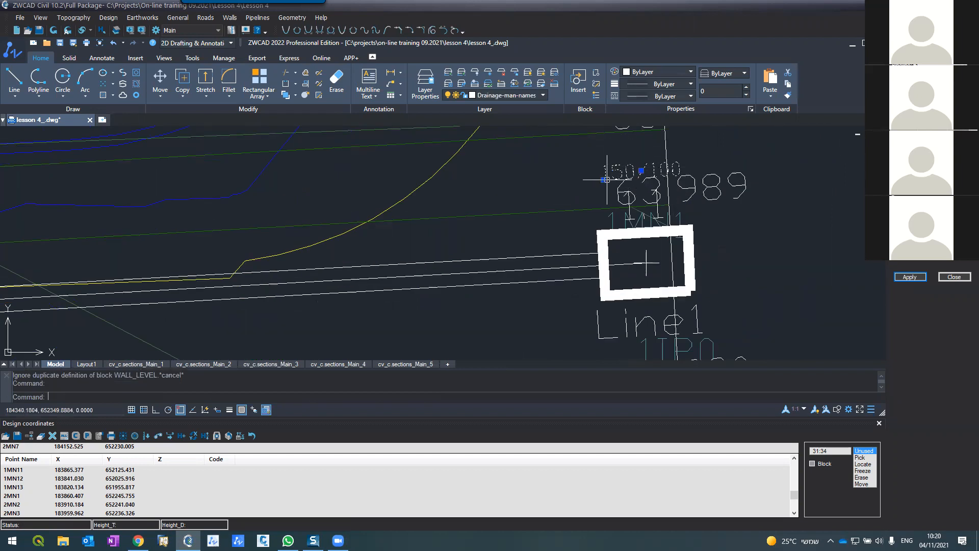
scroll(623, 172, down, 5)
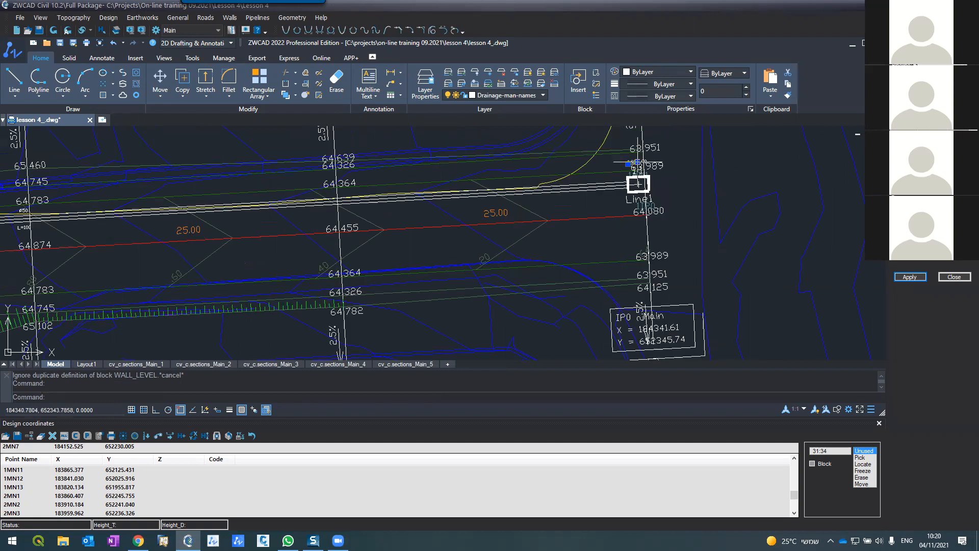
scroll(329, 173, up, 5)
key(Escape)
key(Escape)
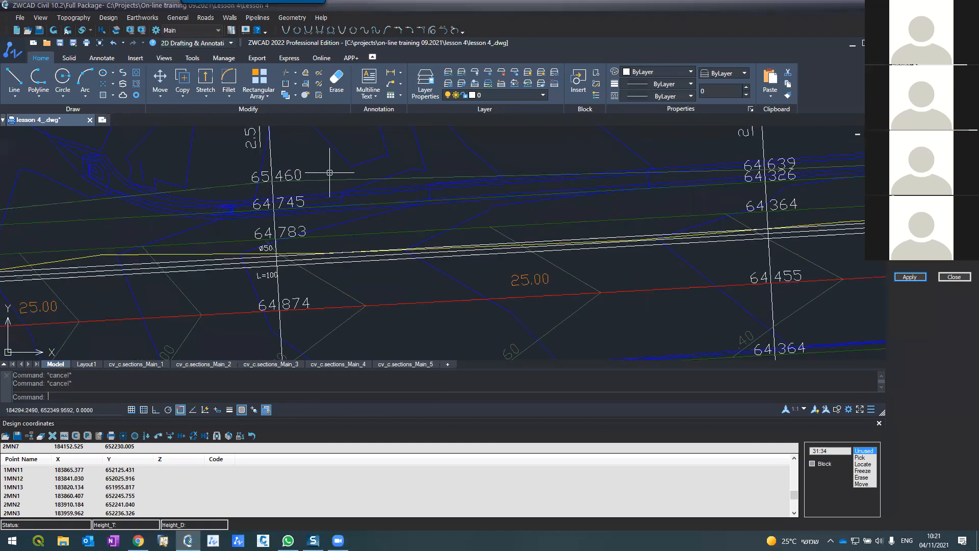
Freeze the level-label, slope-label and 64.080 station-text layers (BaloonSlope1, SectCenterLevel1) by picking objects.
click(502, 84)
click(290, 202)
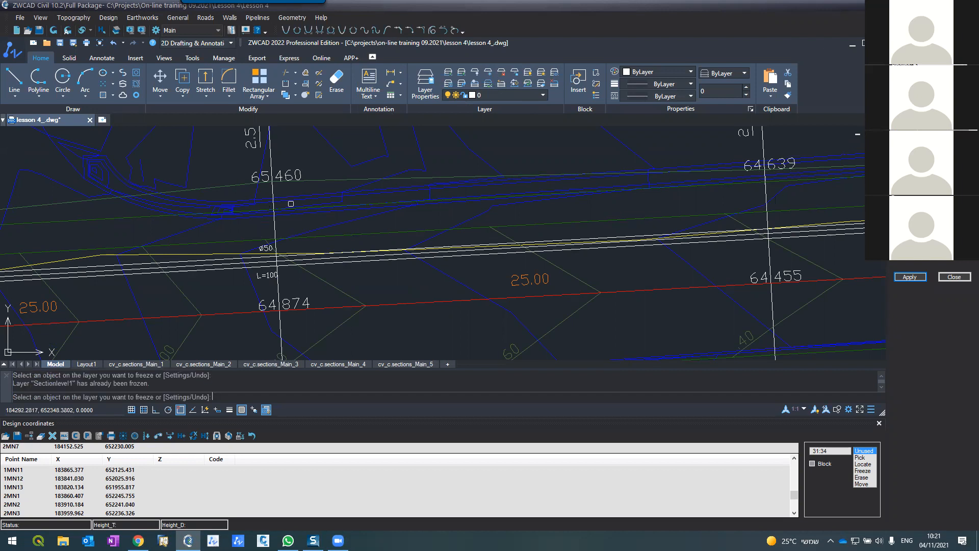
click(286, 173)
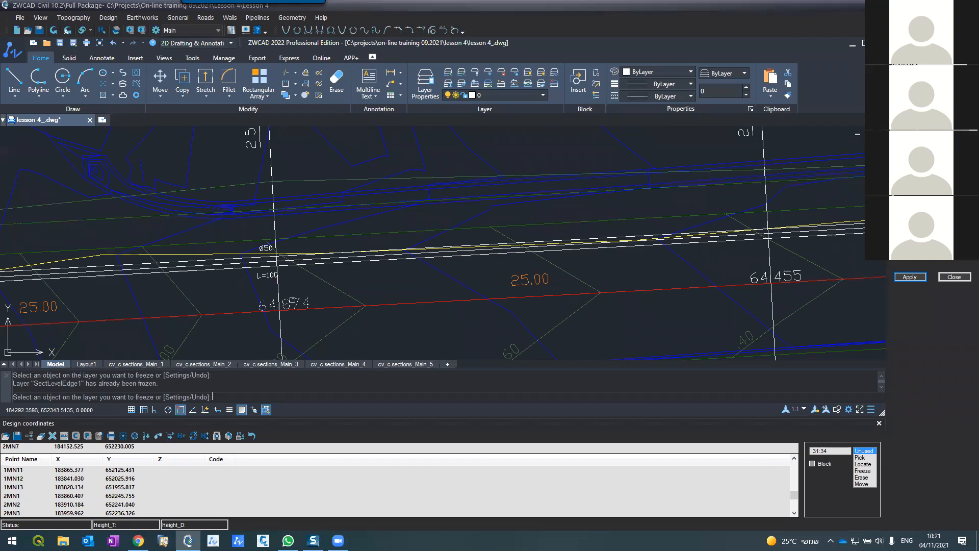
click(258, 144)
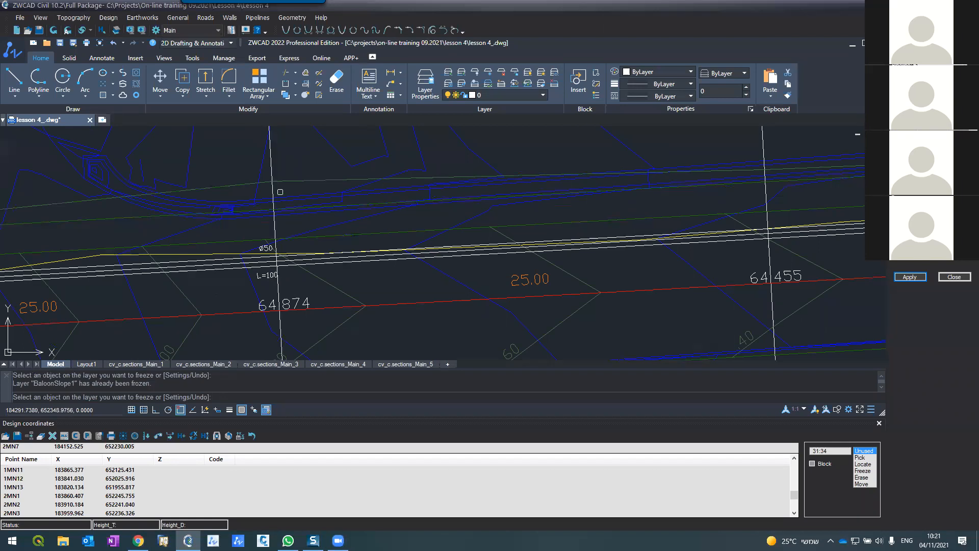
scroll(277, 206, down, 5)
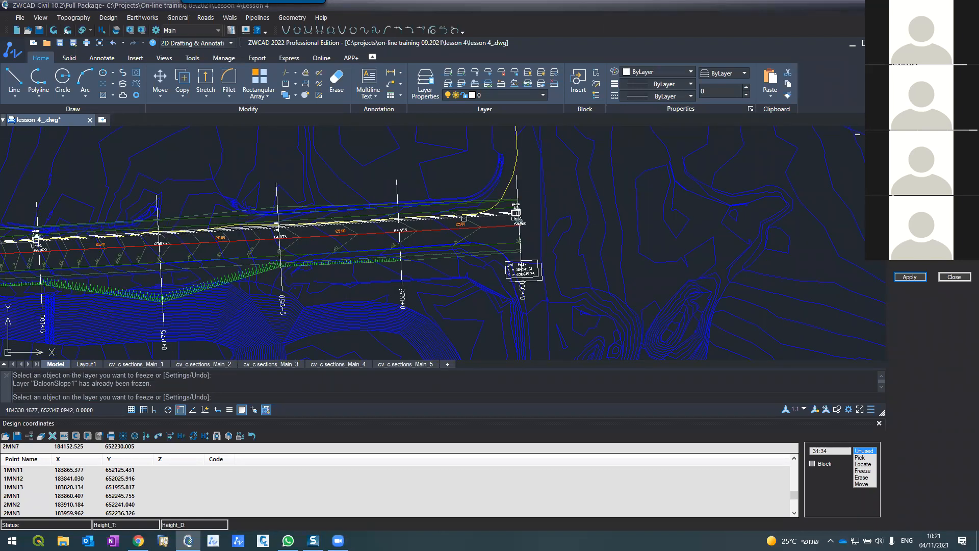
scroll(492, 212, up, 6)
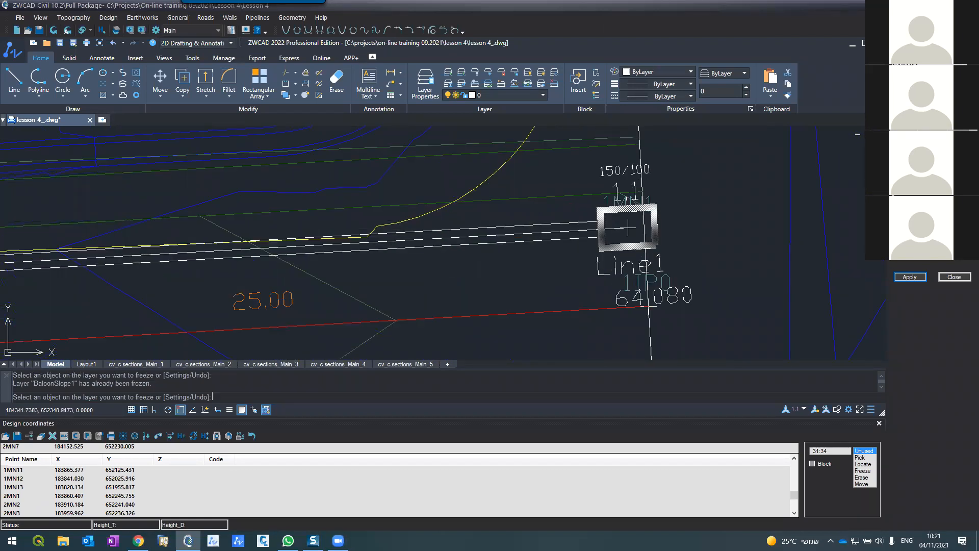
click(627, 300)
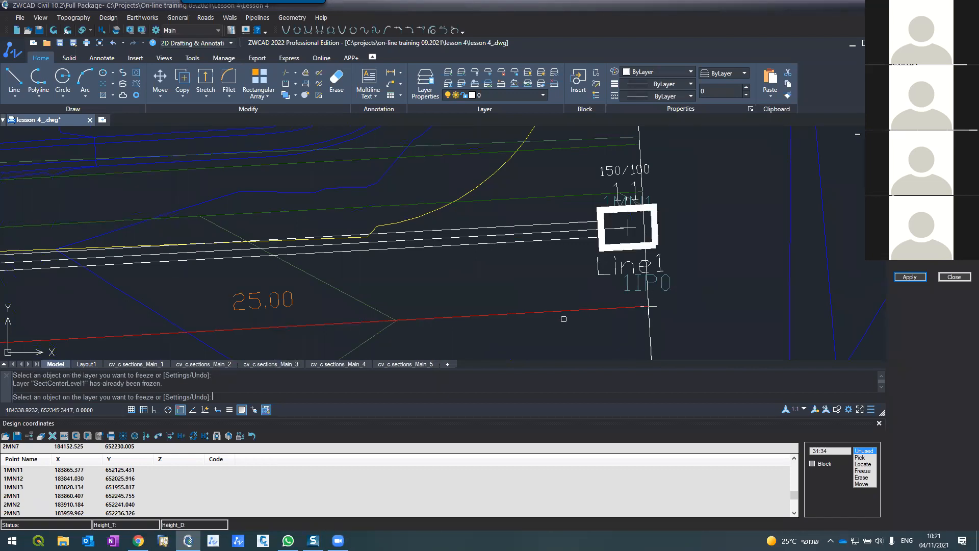
key(Escape)
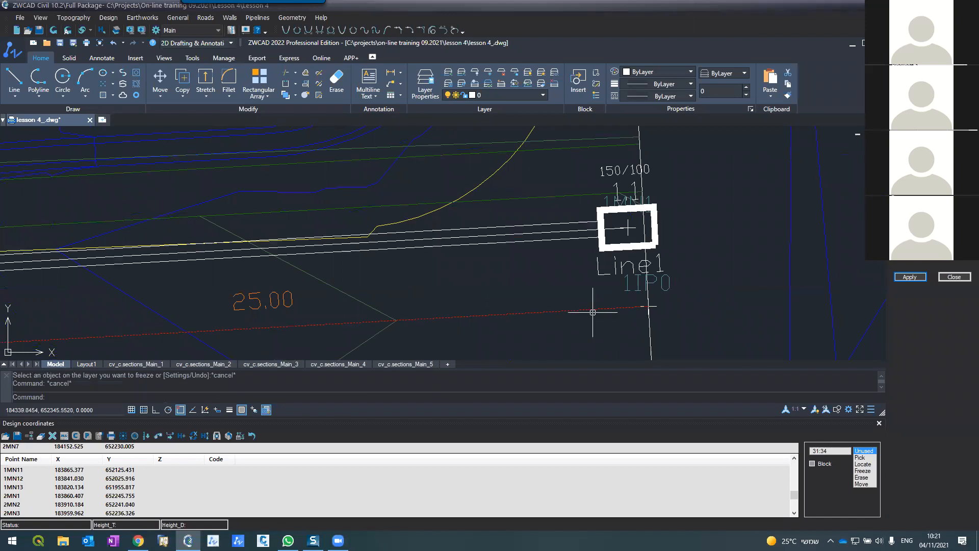
scroll(595, 309, down, 2)
scroll(595, 310, down, 2)
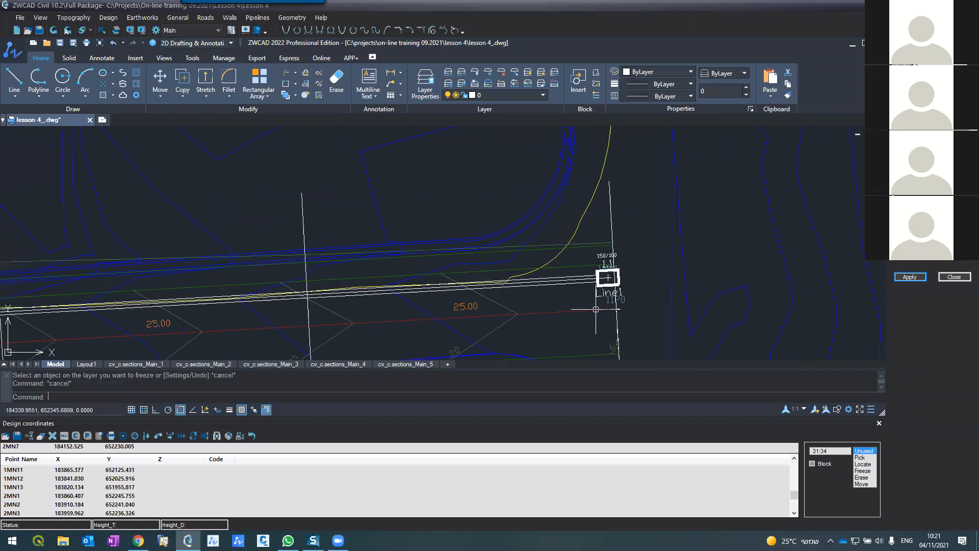
scroll(595, 310, up, 2)
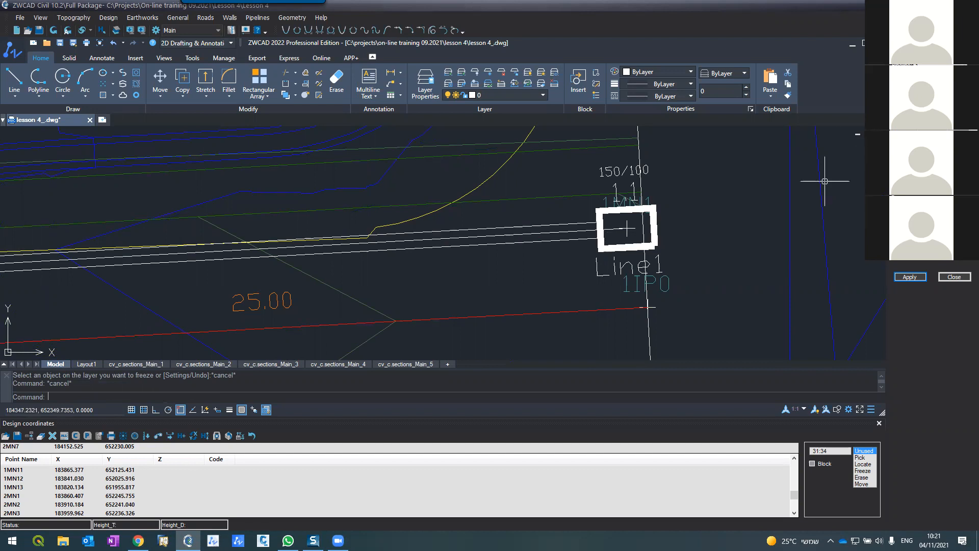
click(433, 269)
scroll(483, 280, down, 3)
click(449, 297)
scroll(452, 297, down, 1)
scroll(371, 299, up, 5)
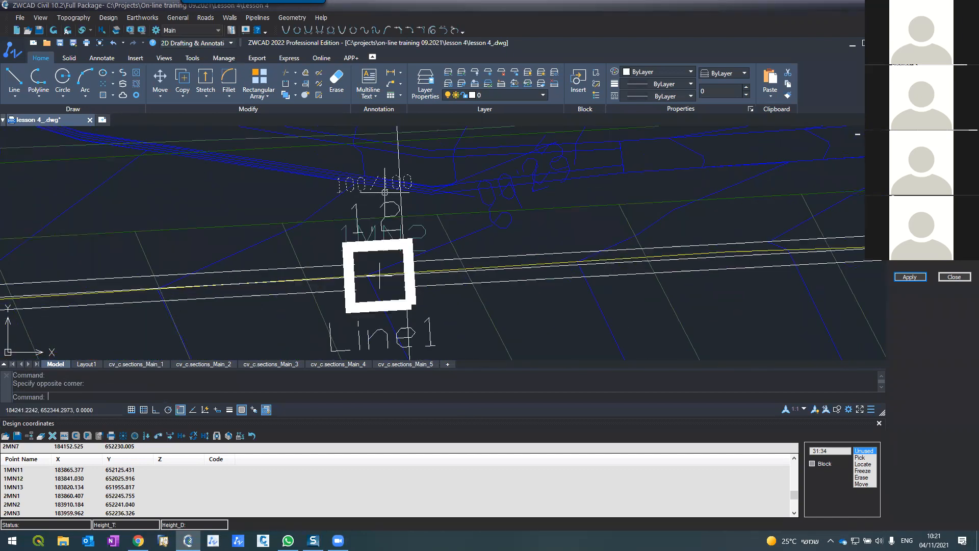
scroll(378, 203, down, 4)
scroll(243, 201, up, 6)
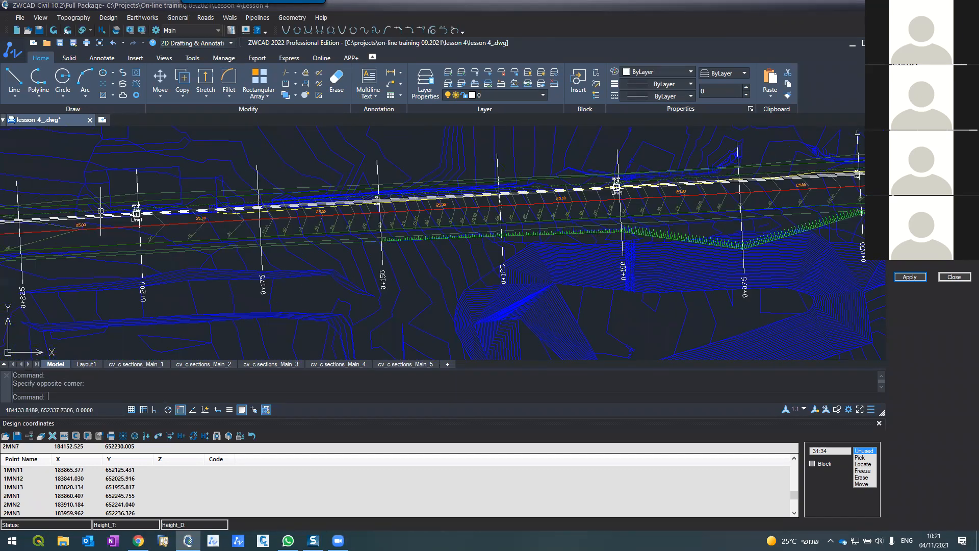
scroll(252, 180, down, 2)
scroll(252, 184, down, 4)
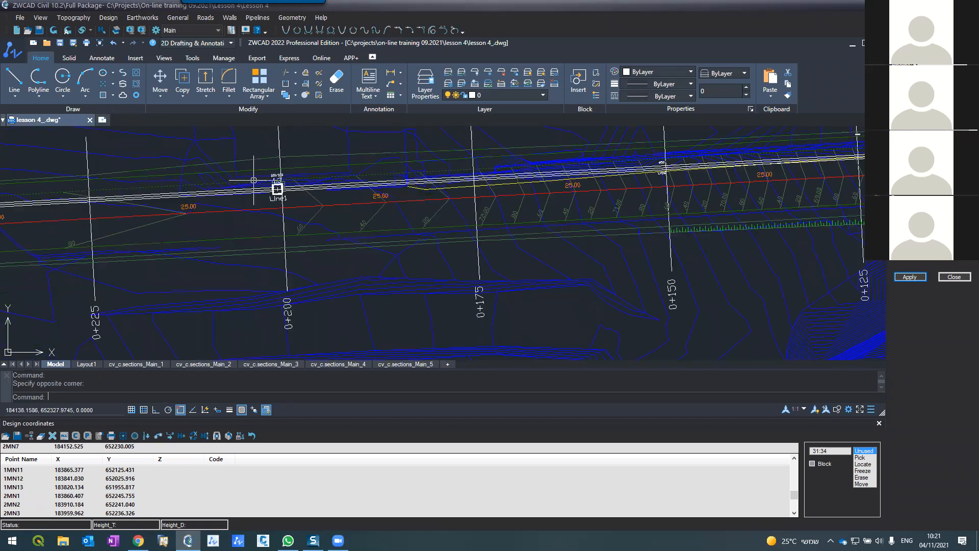
scroll(253, 185, up, 5)
scroll(253, 187, down, 5)
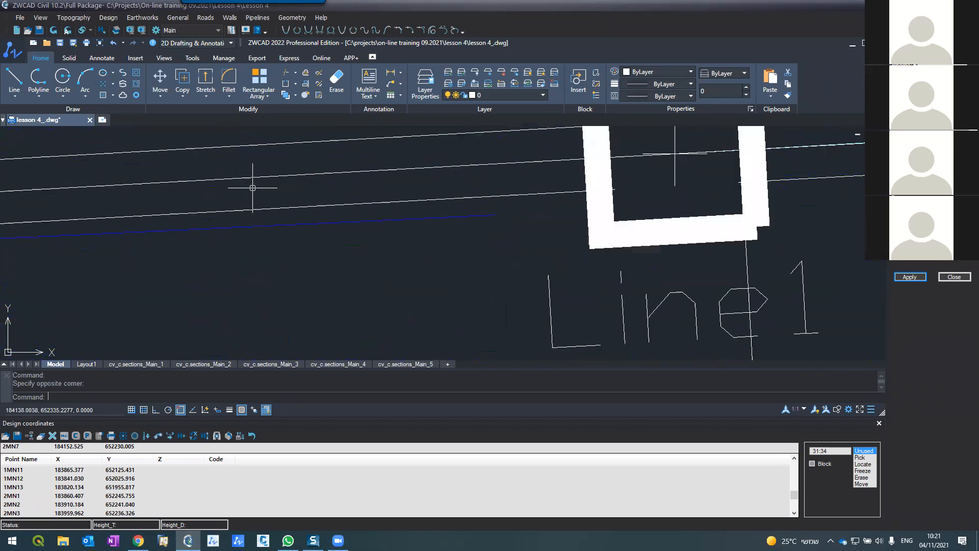
scroll(229, 248, down, 1)
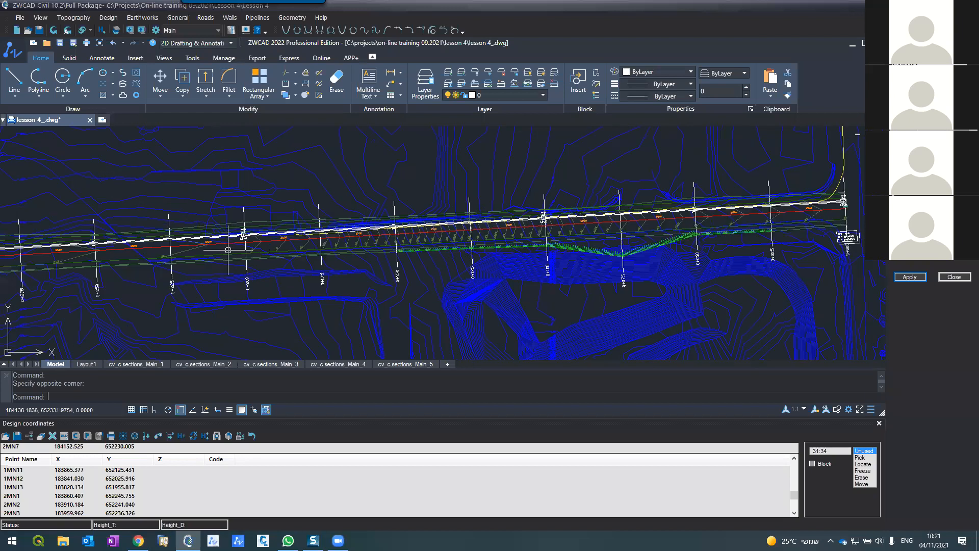
scroll(421, 230, down, 1)
scroll(535, 227, up, 1)
scroll(540, 226, up, 2)
scroll(606, 209, down, 3)
scroll(625, 217, up, 2)
scroll(625, 219, up, 2)
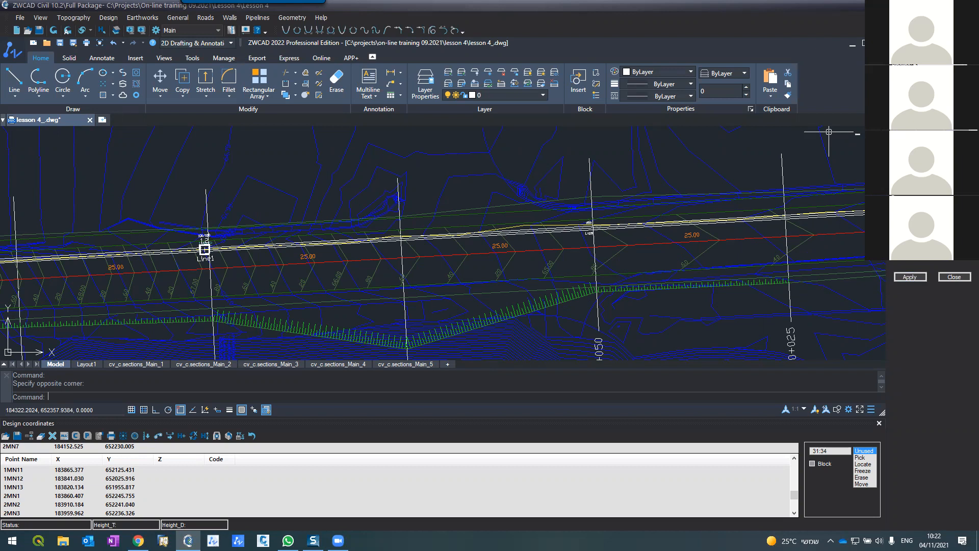
Apply the manhole edits twice and zoom to manhole 1.11, now shown as a round marker.
click(911, 279)
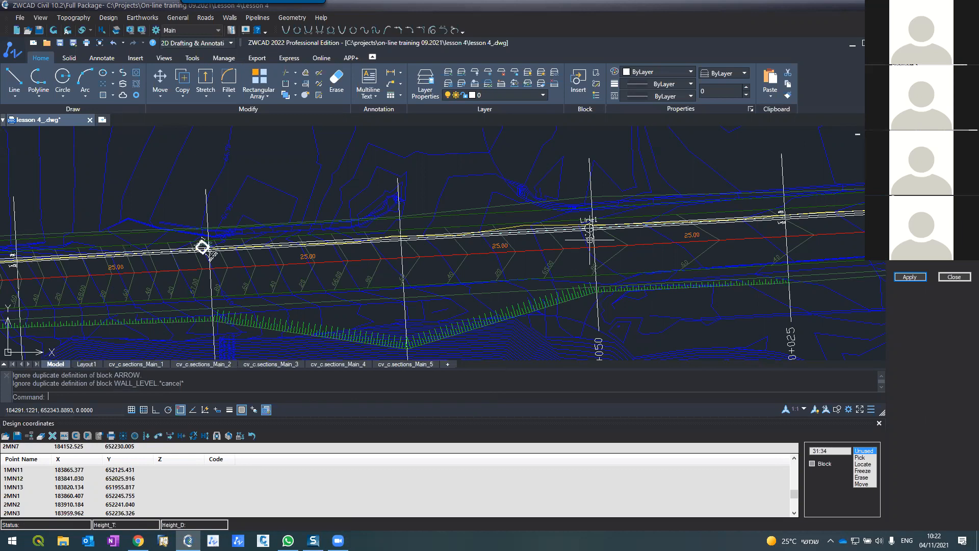
scroll(462, 183, down, 2)
scroll(462, 183, down, 3)
scroll(531, 212, up, 6)
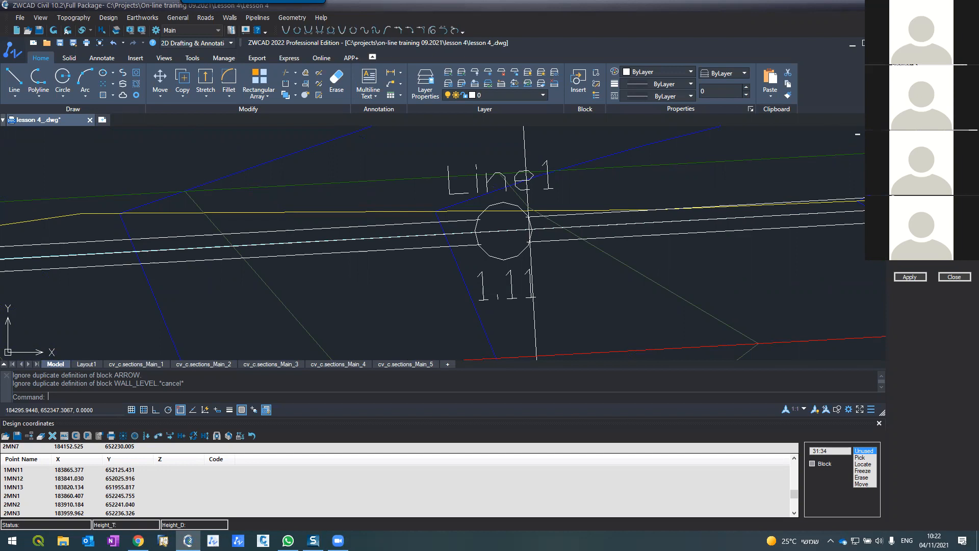
click(909, 277)
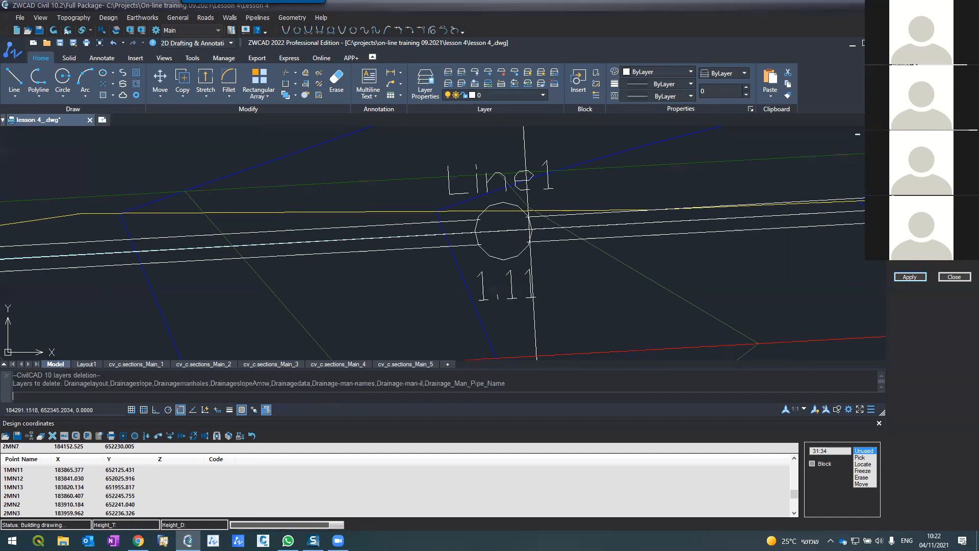
scroll(513, 241, down, 6)
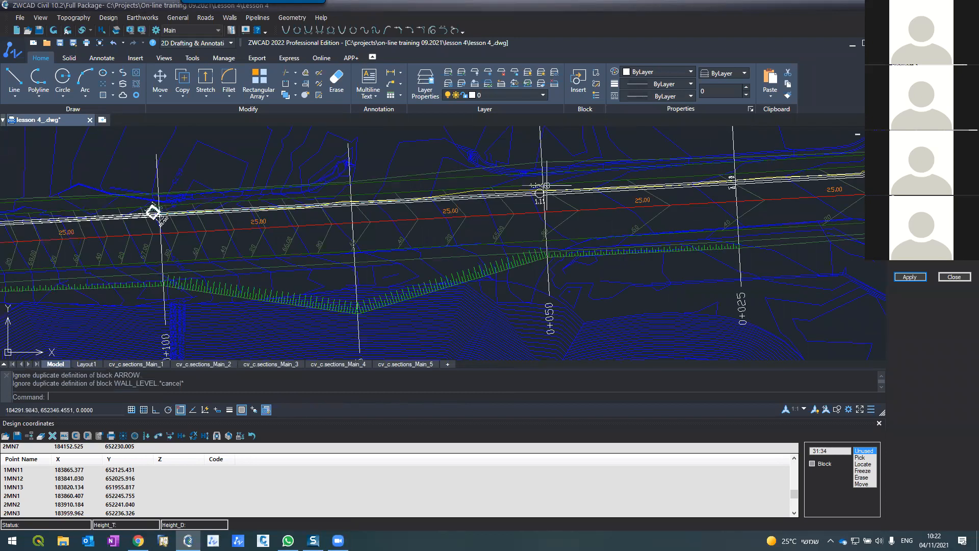
scroll(543, 186, up, 2)
scroll(543, 186, down, 1)
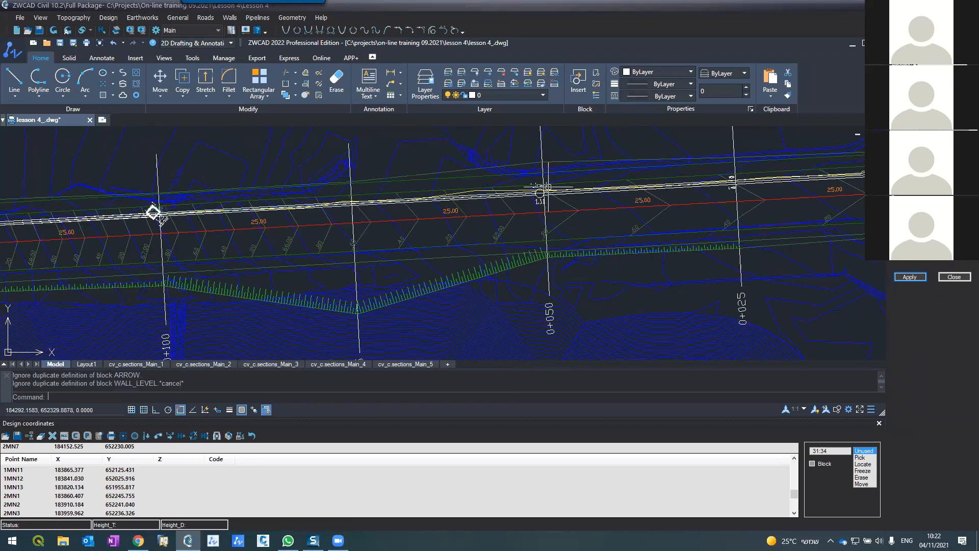
scroll(544, 186, up, 2)
scroll(547, 187, up, 2)
scroll(547, 188, down, 2)
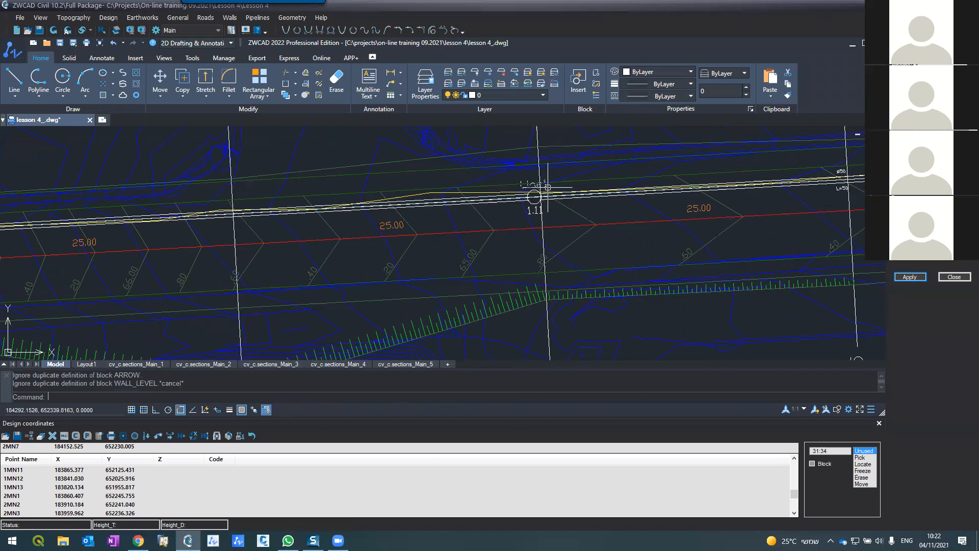
scroll(547, 187, down, 3)
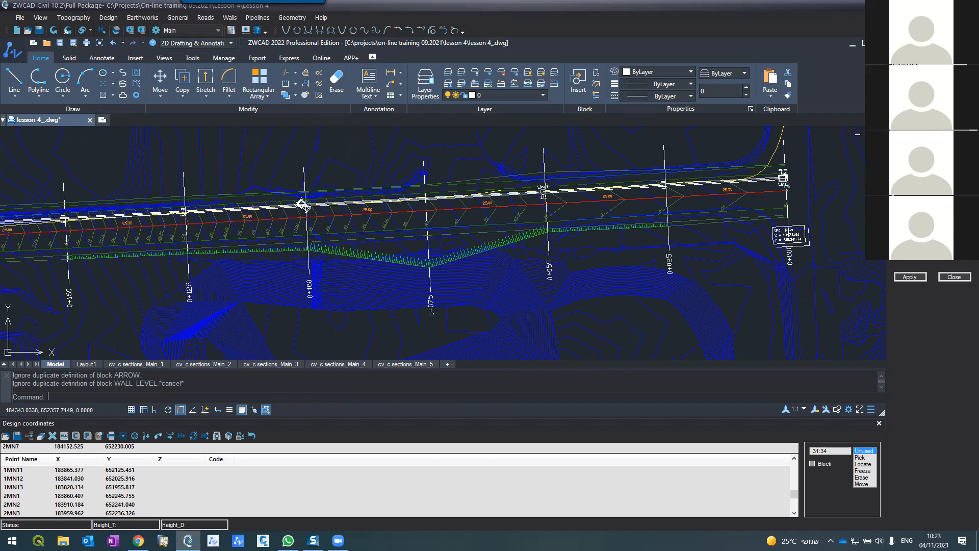
Rebuild the pipeline twice and verify manhole 1.11's square marker with its 150/100 label.
click(918, 278)
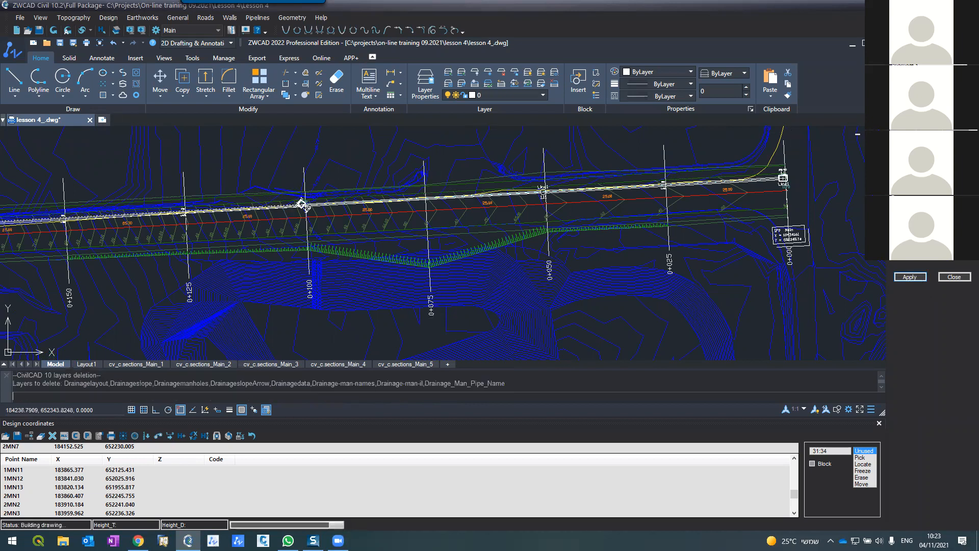
scroll(345, 202, down, 2)
scroll(345, 203, up, 4)
scroll(614, 184, up, 3)
scroll(749, 225, down, 3)
scroll(735, 228, up, 2)
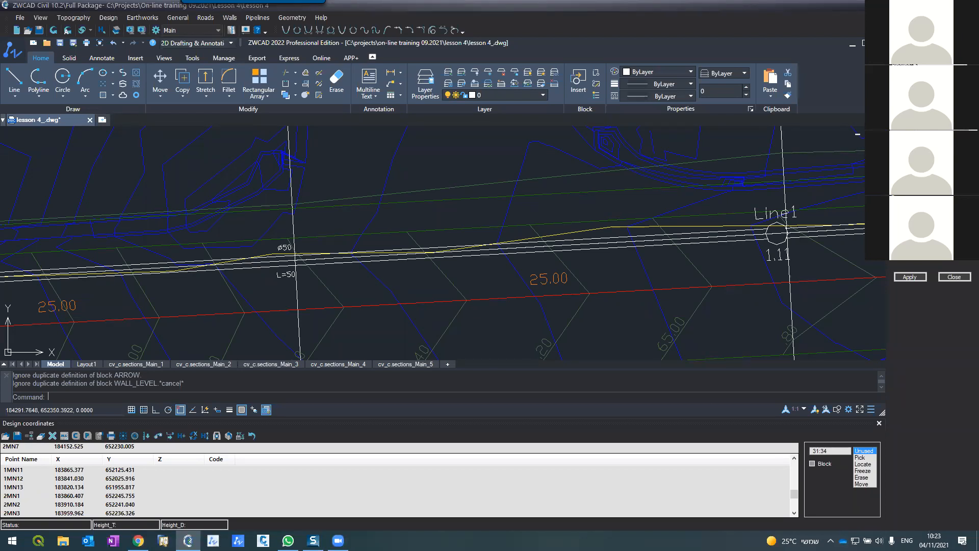
click(910, 277)
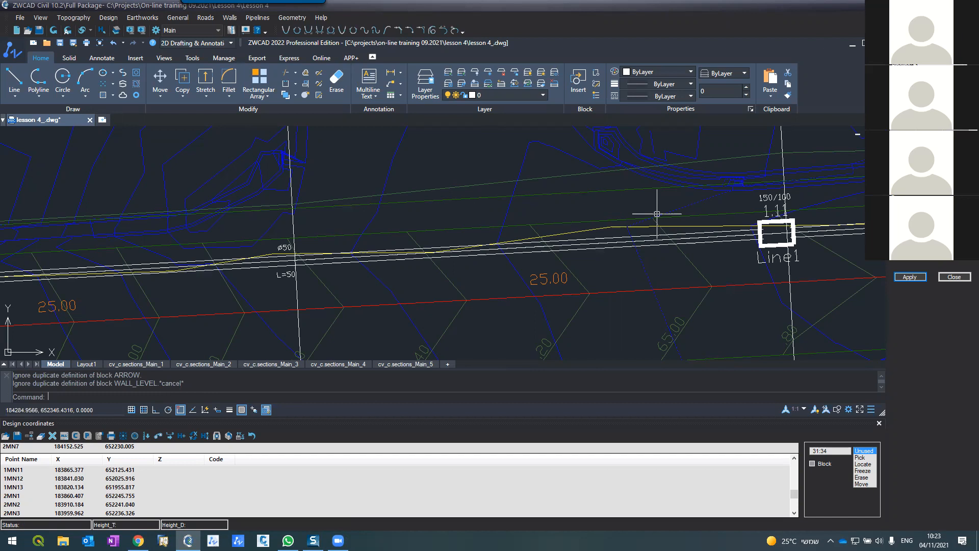
scroll(617, 219, down, 5)
scroll(732, 240, up, 4)
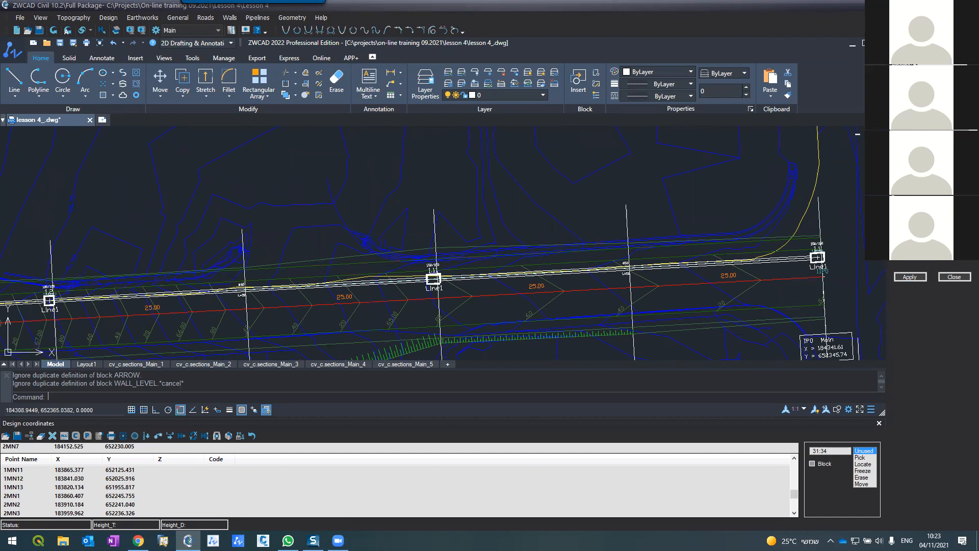
Rebuild the drawing, confirm the first manhole reads 1.1A at 150/100, and open the Pipelines menu.
click(897, 277)
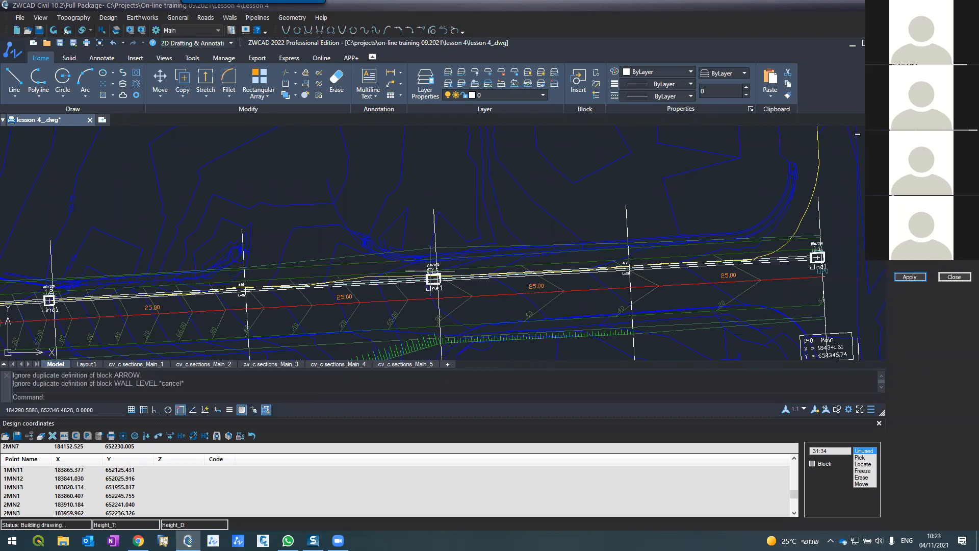
scroll(433, 271, up, 5)
scroll(464, 175, down, 3)
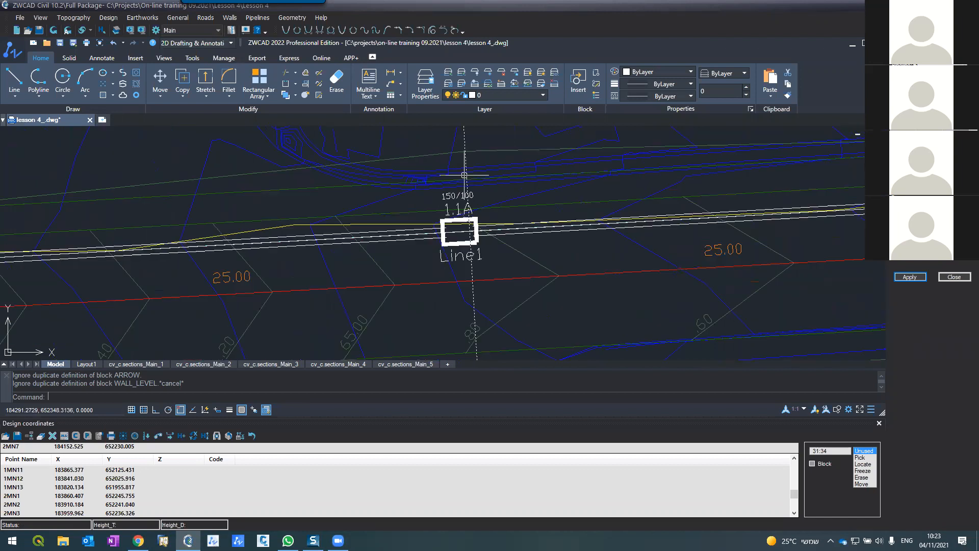
scroll(465, 175, down, 8)
scroll(375, 176, up, 5)
scroll(379, 182, down, 6)
scroll(378, 182, up, 6)
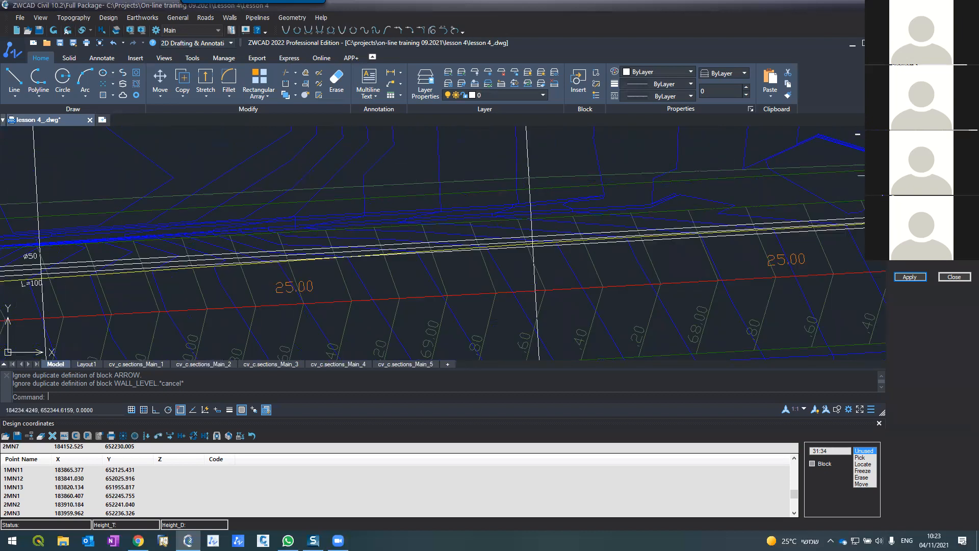
scroll(536, 291, down, 6)
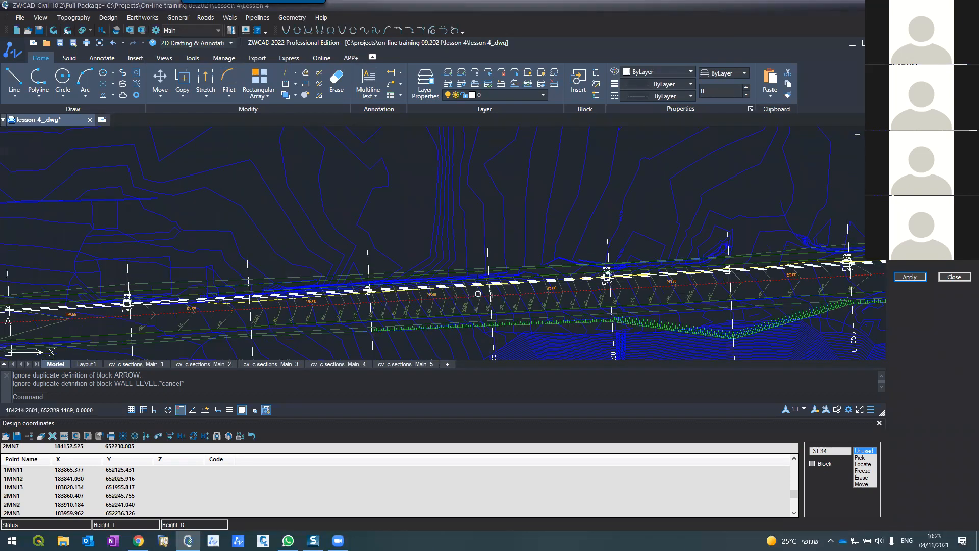
scroll(479, 291, down, 4)
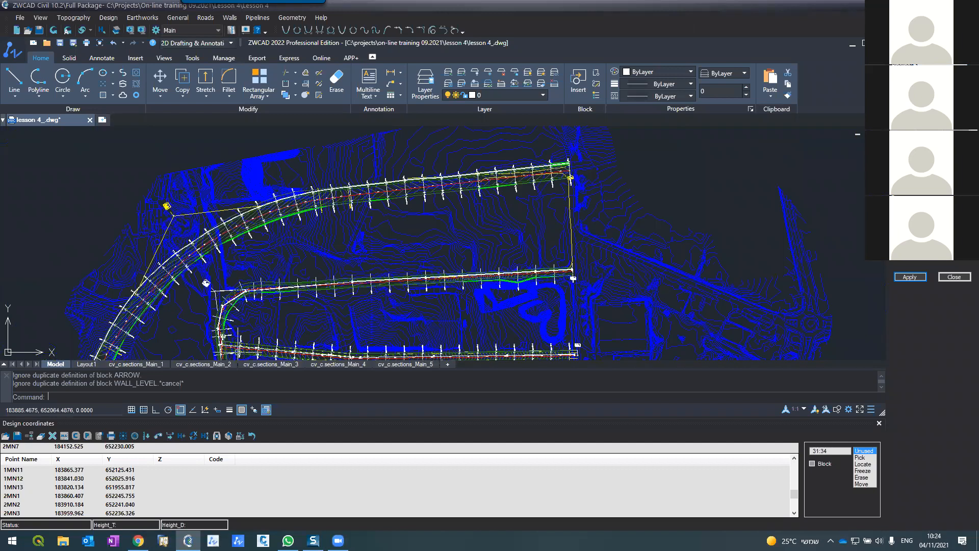
scroll(235, 244, up, 5)
scroll(235, 250, down, 4)
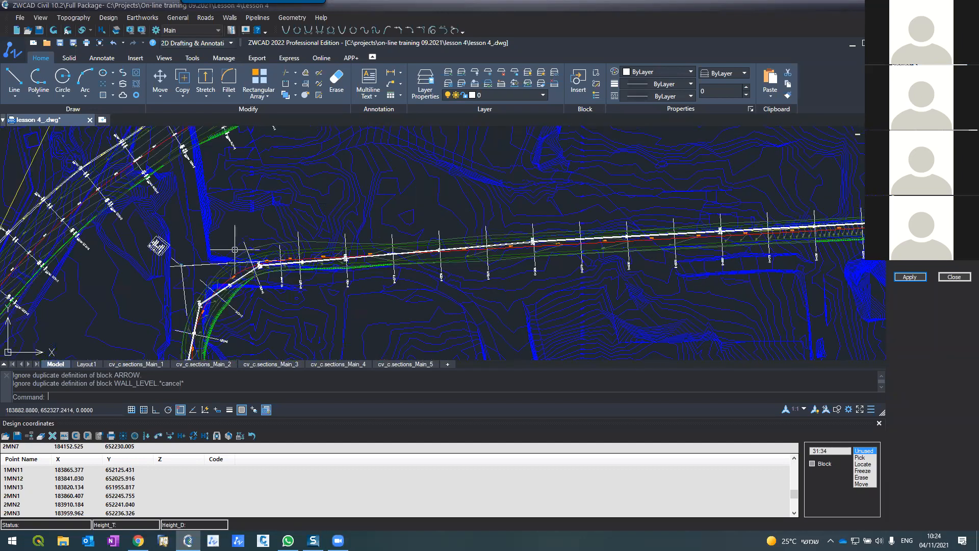
scroll(235, 249, down, 1)
scroll(608, 221, up, 4)
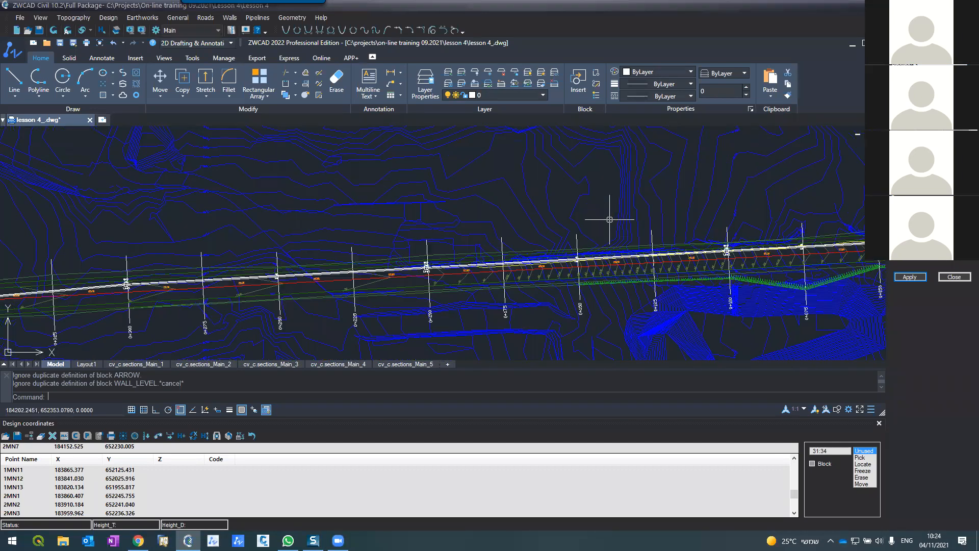
click(258, 19)
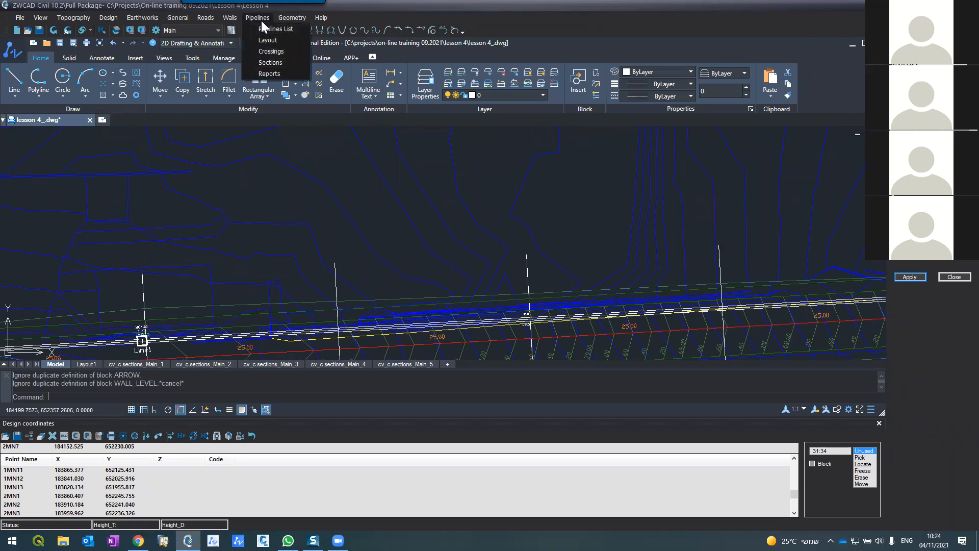
click(261, 62)
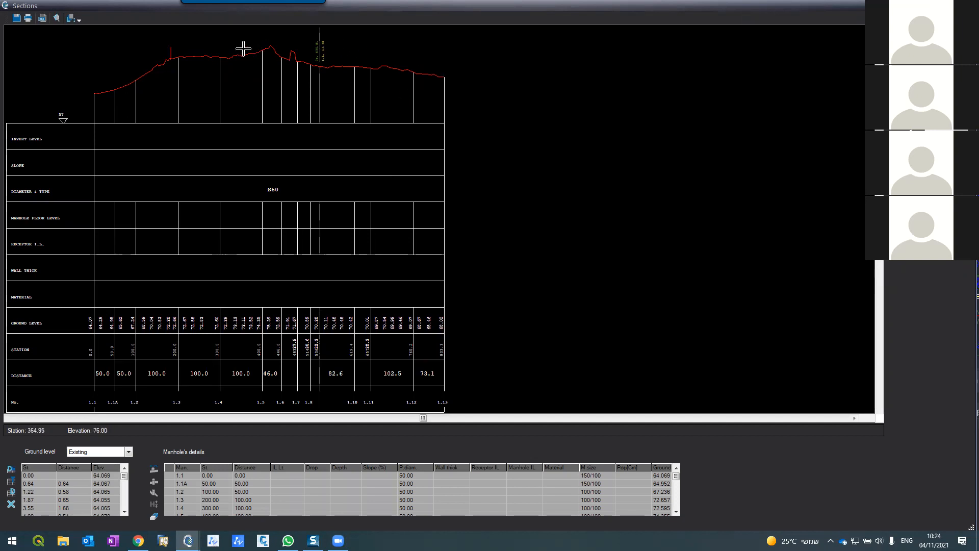
scroll(259, 130, up, 3)
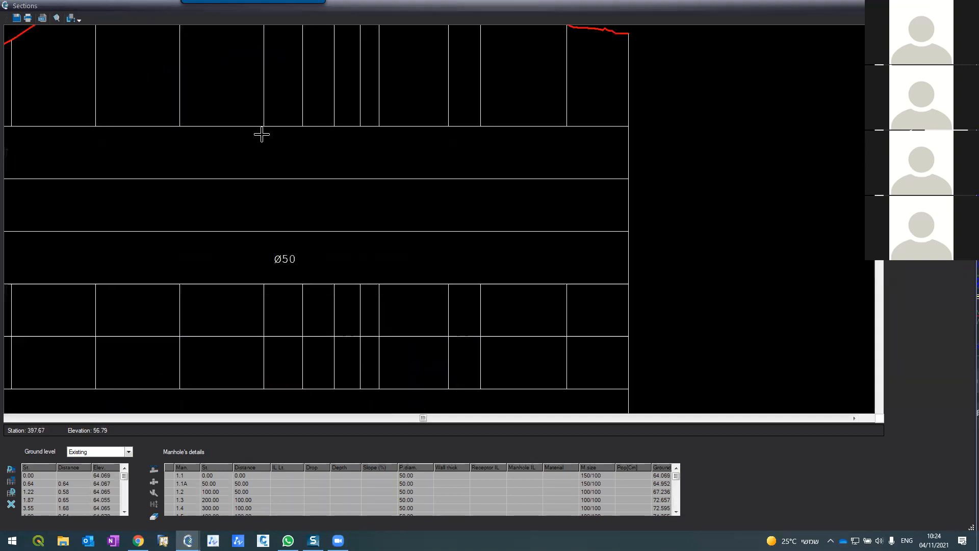
scroll(287, 179, down, 6)
scroll(285, 169, up, 6)
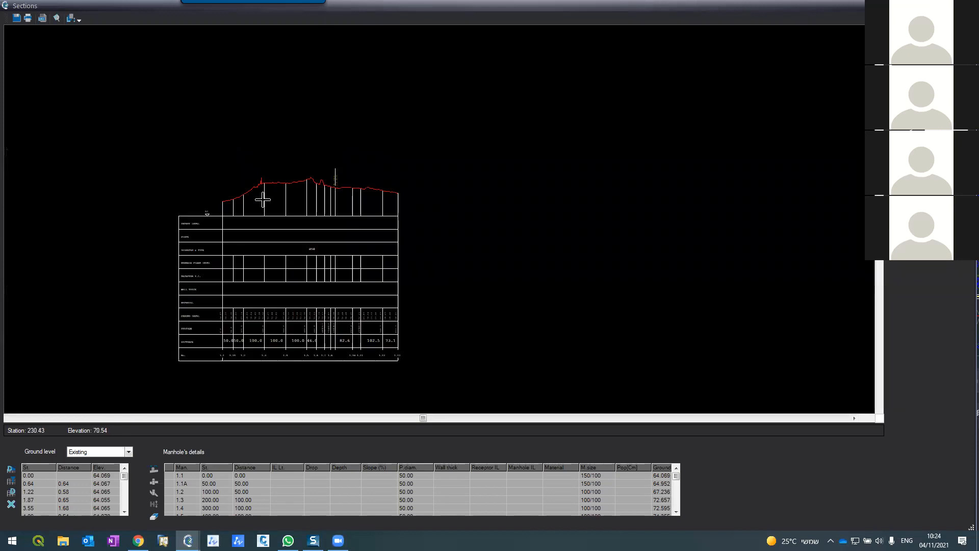
scroll(220, 271, down, 5)
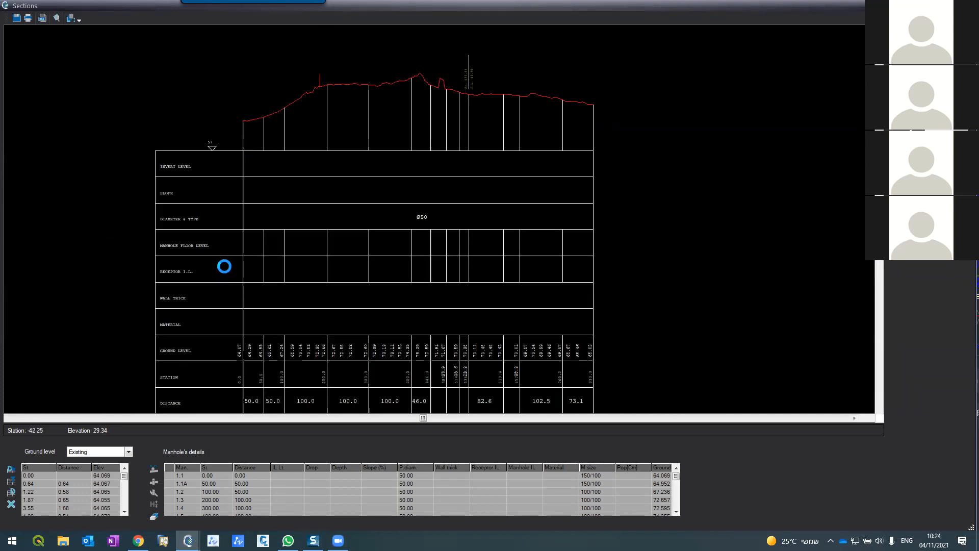
scroll(221, 336, up, 6)
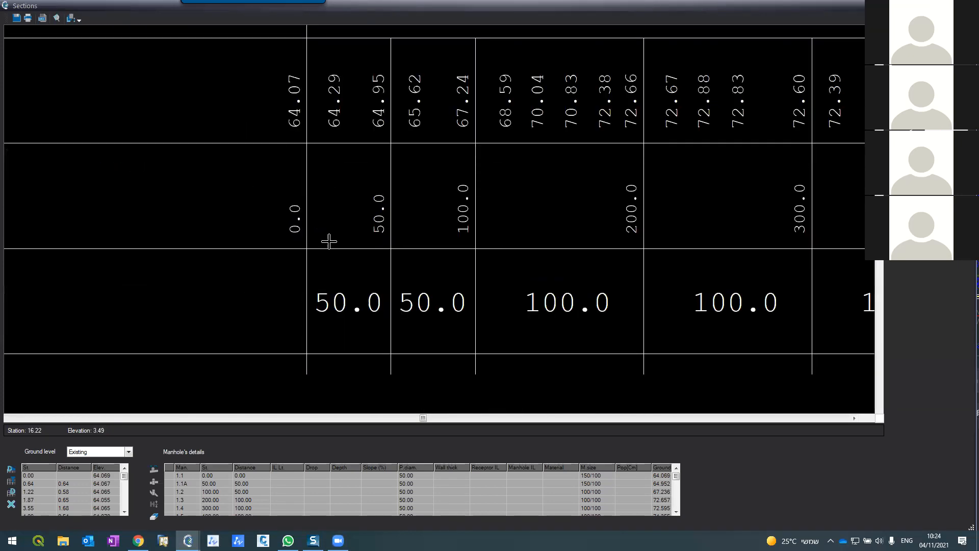
scroll(313, 290, down, 7)
scroll(330, 227, up, 8)
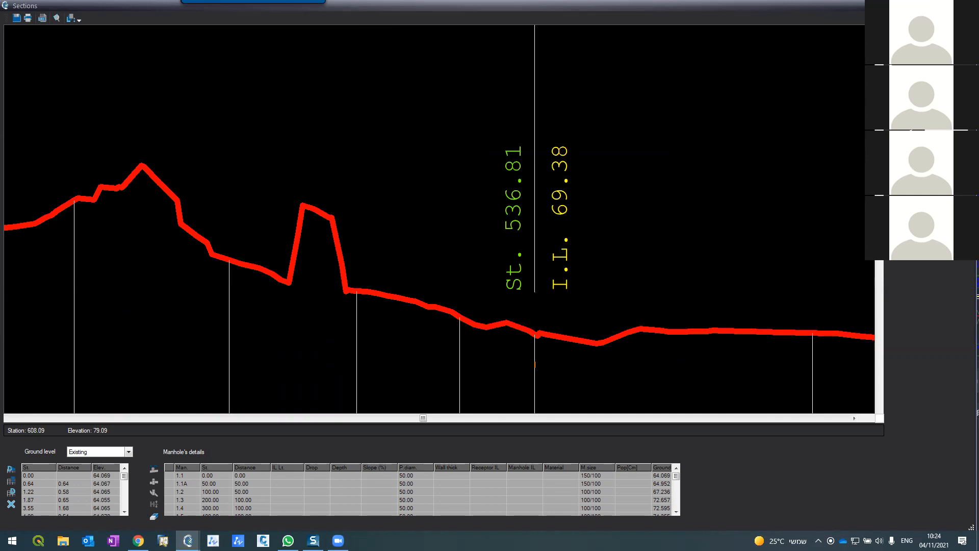
Switch to the plan drawing and zoom in to inspect the junction manhole.
click(968, 6)
scroll(618, 141, down, 3)
scroll(619, 141, down, 2)
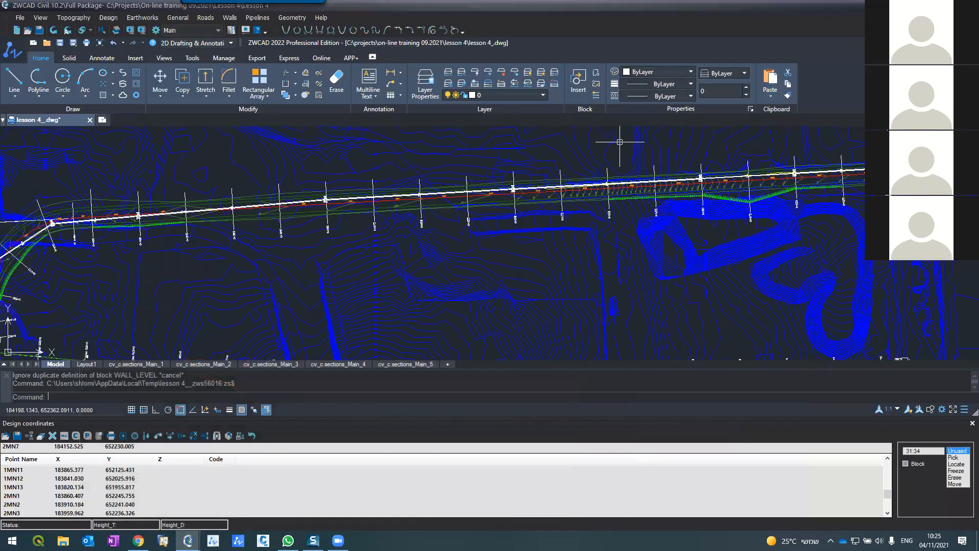
scroll(620, 142, down, 3)
scroll(437, 225, up, 3)
scroll(443, 175, up, 5)
scroll(364, 170, up, 4)
scroll(426, 222, up, 3)
scroll(498, 276, down, 8)
scroll(499, 277, down, 2)
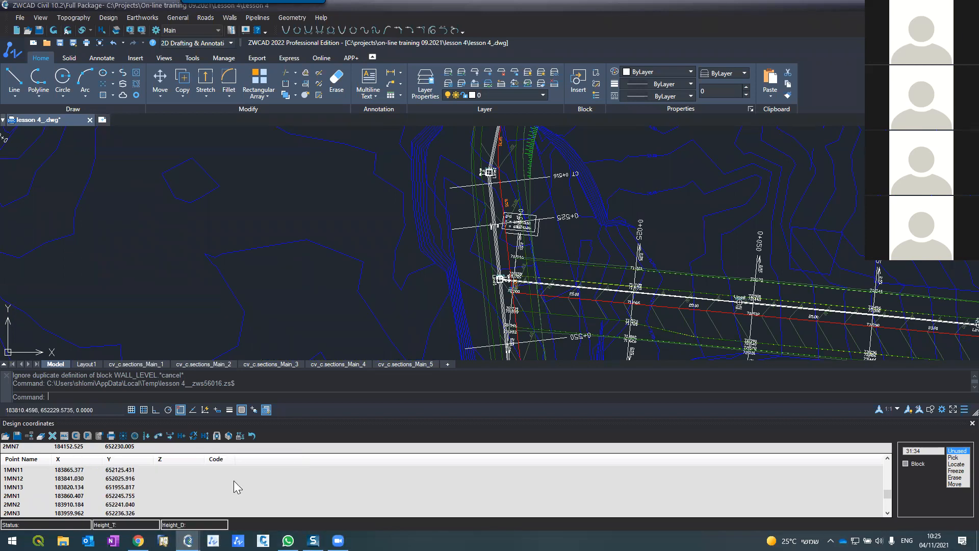
Zoom over the Sections profile and its manhole table, then close the Sections window.
scroll(534, 209, down, 2)
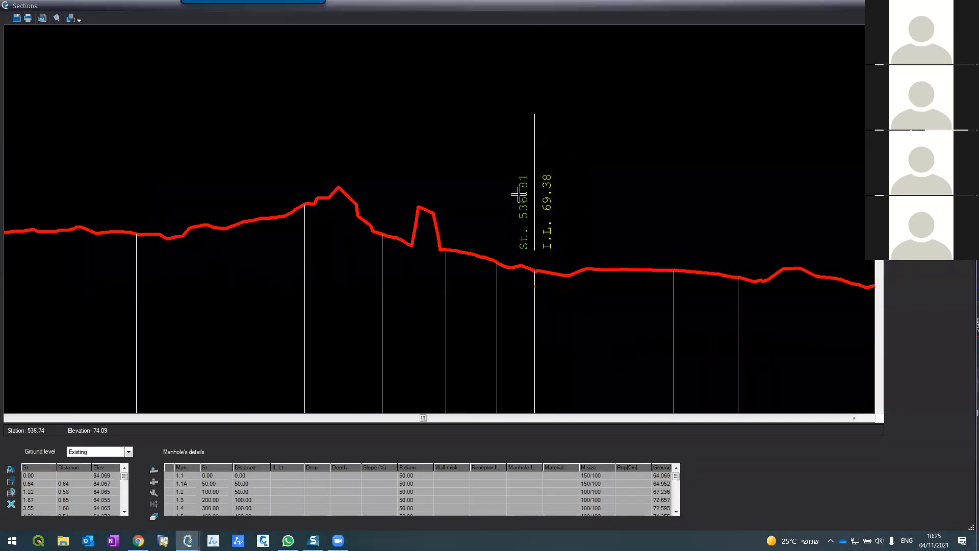
scroll(525, 208, down, 1)
scroll(529, 223, up, 4)
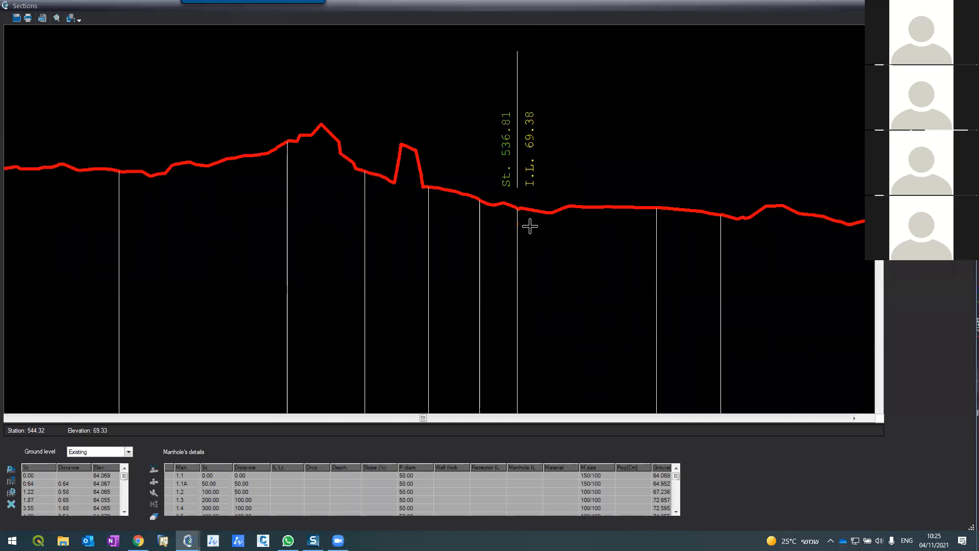
scroll(479, 209, up, 3)
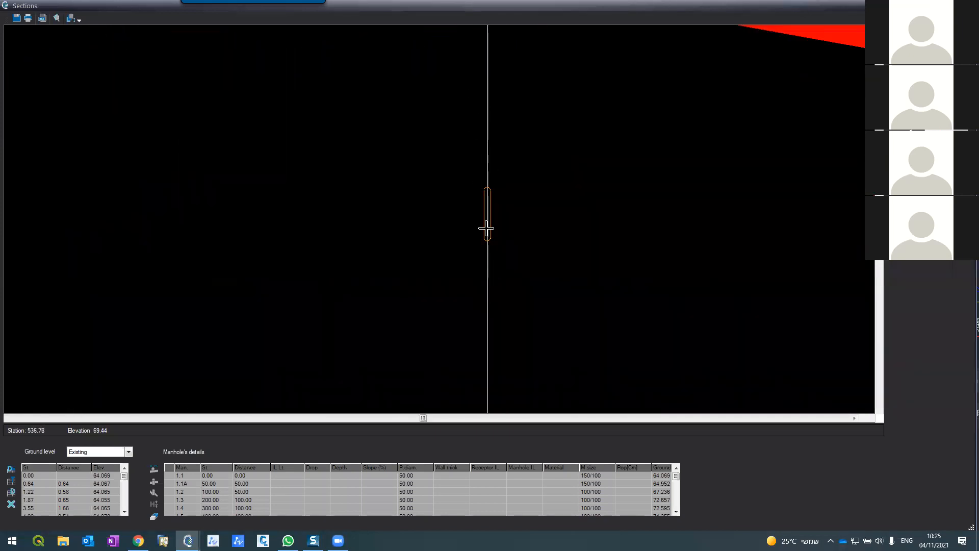
scroll(486, 228, down, 2)
scroll(485, 224, up, 1)
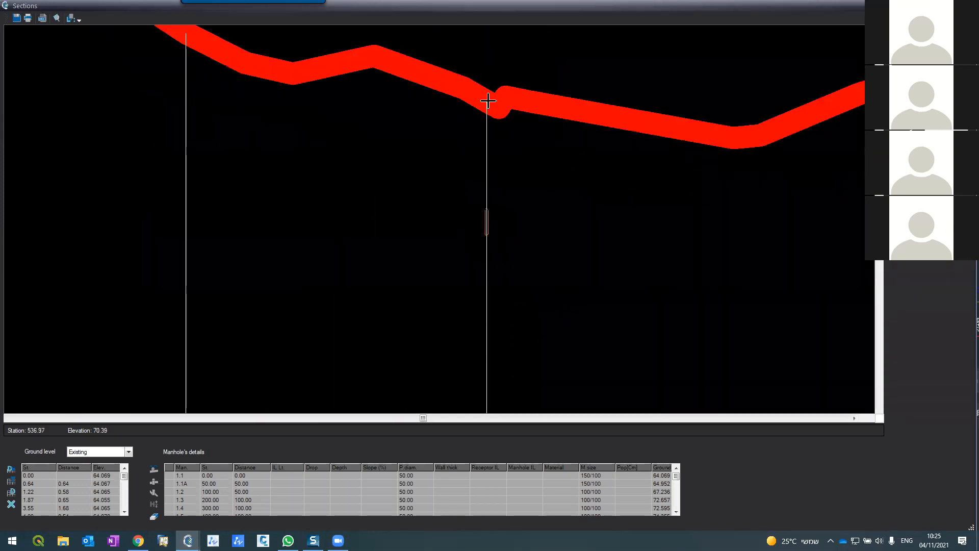
scroll(485, 212, up, 1)
scroll(485, 213, down, 2)
scroll(486, 214, down, 4)
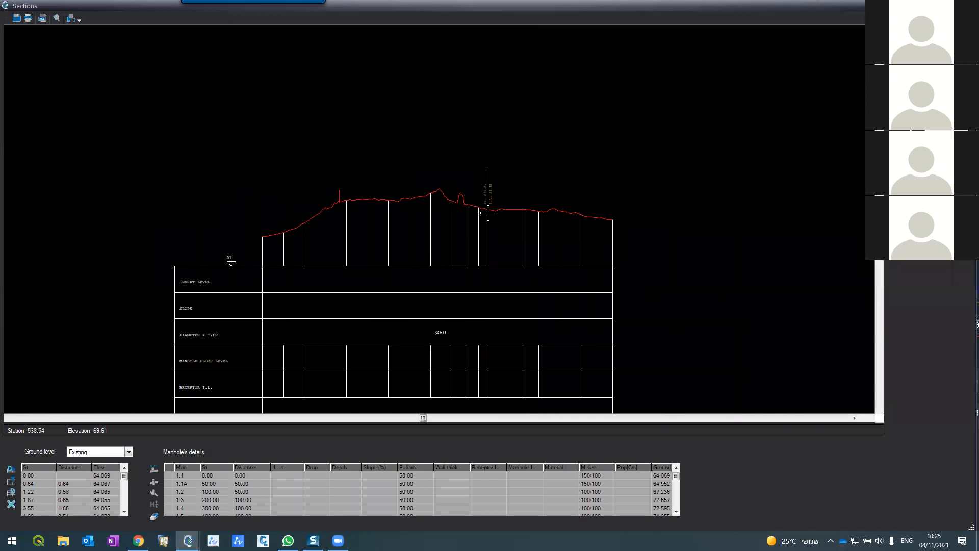
scroll(354, 215, up, 2)
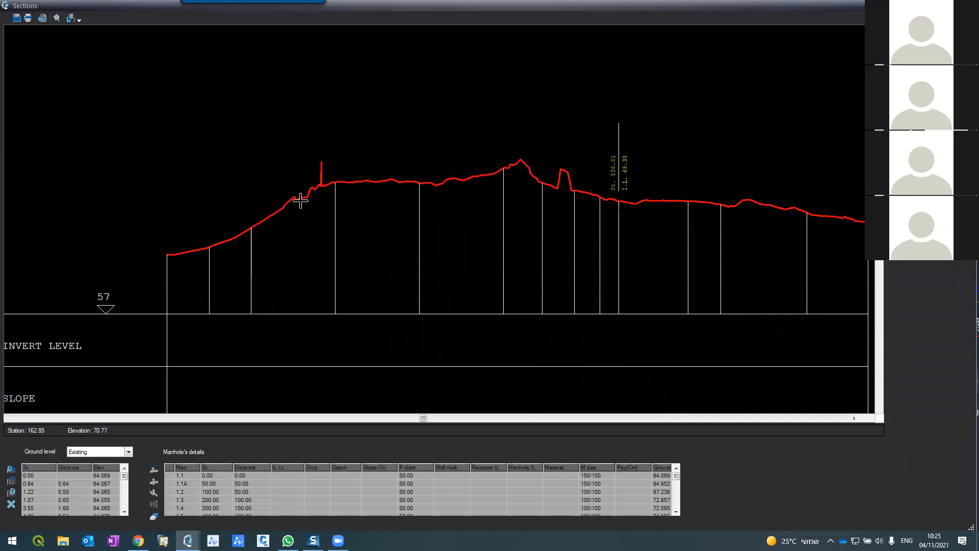
scroll(306, 171, down, 4)
scroll(303, 166, up, 8)
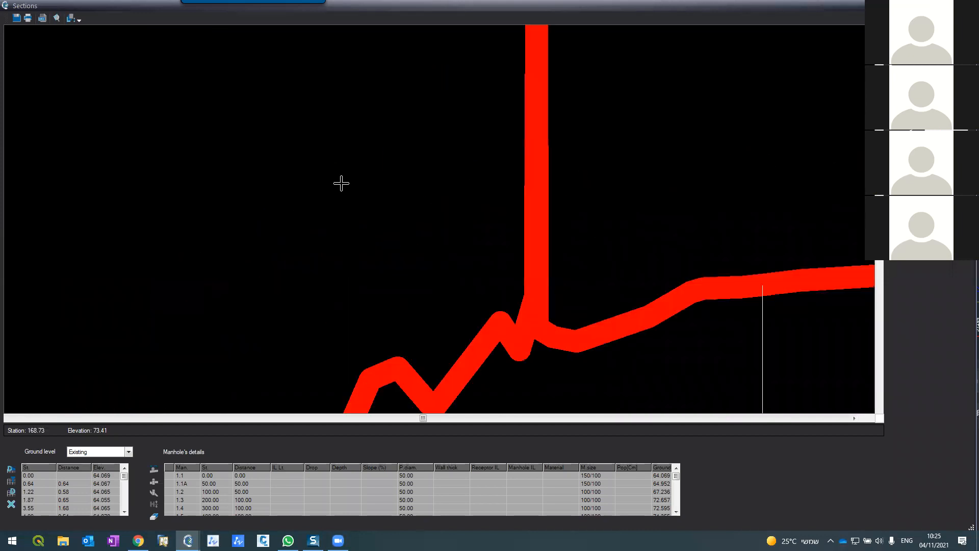
scroll(477, 332, down, 3)
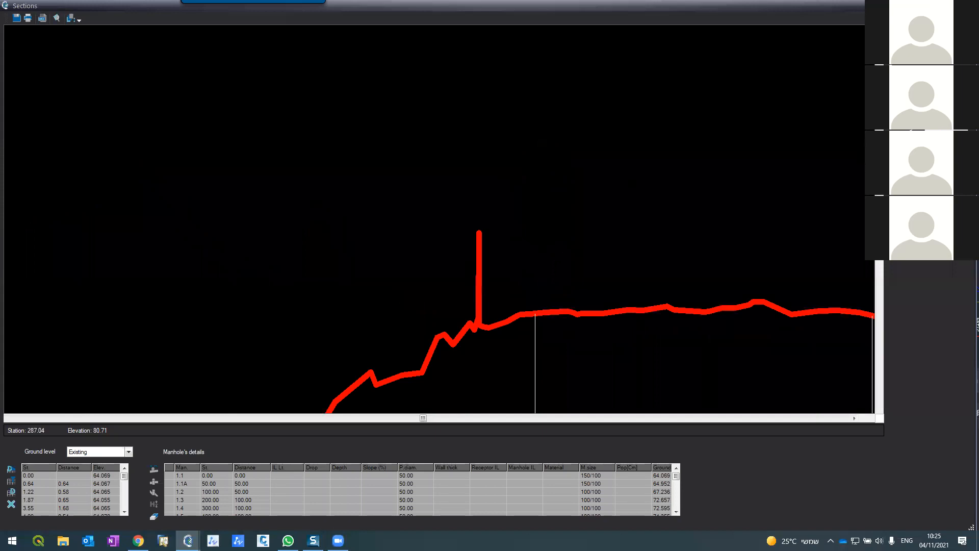
click(967, 5)
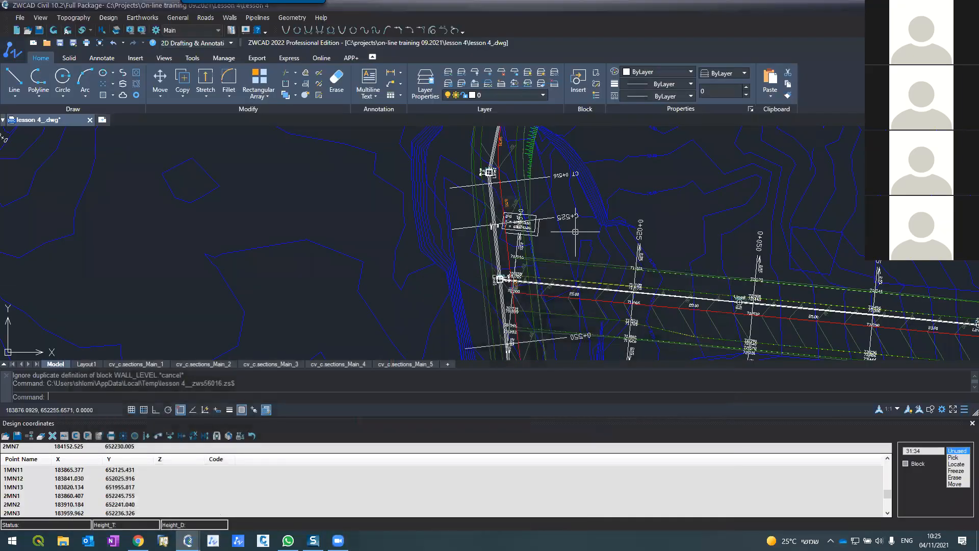
scroll(545, 267, down, 5)
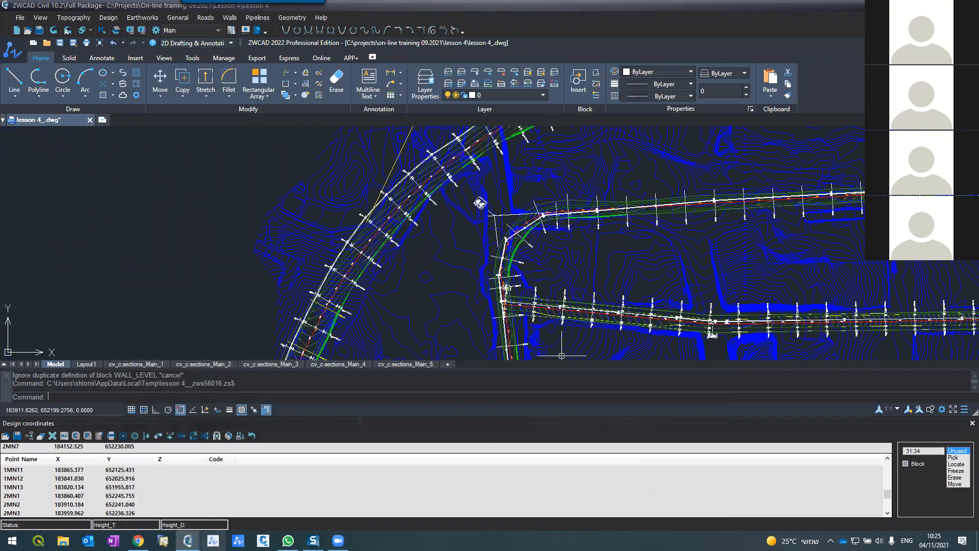
Restore the Sections editor and examine the ground-level table near station 183.
mouse_move(188, 541)
click(245, 495)
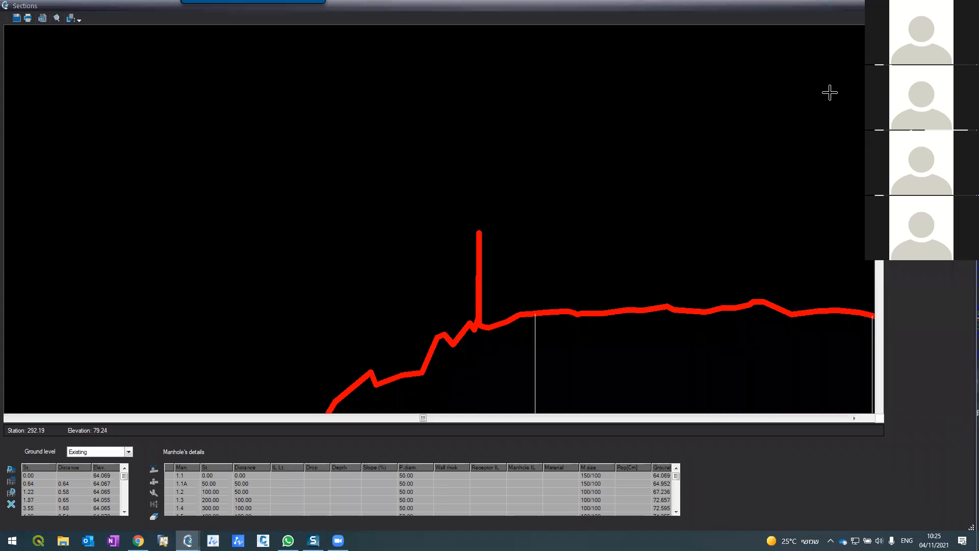
scroll(366, 204, up, 2)
scroll(435, 266, down, 3)
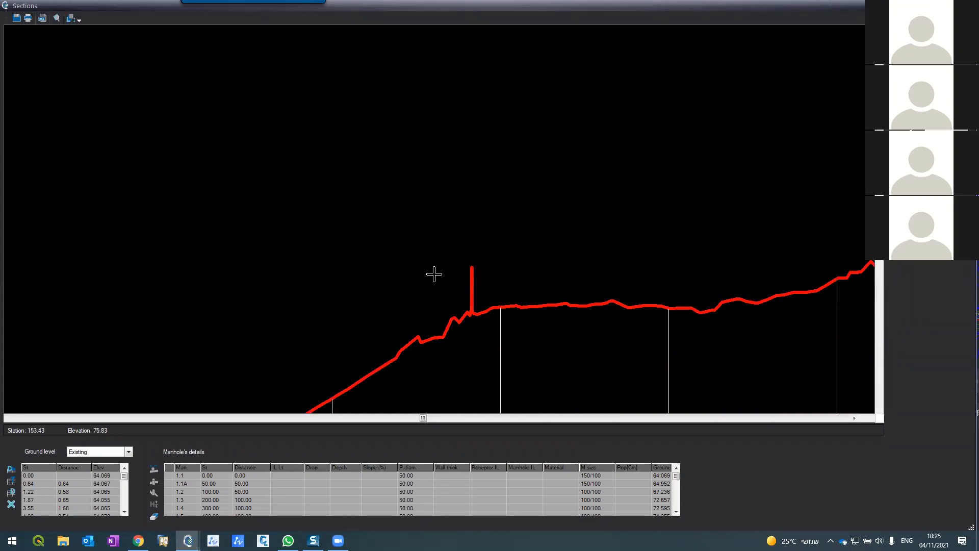
scroll(468, 309, up, 2)
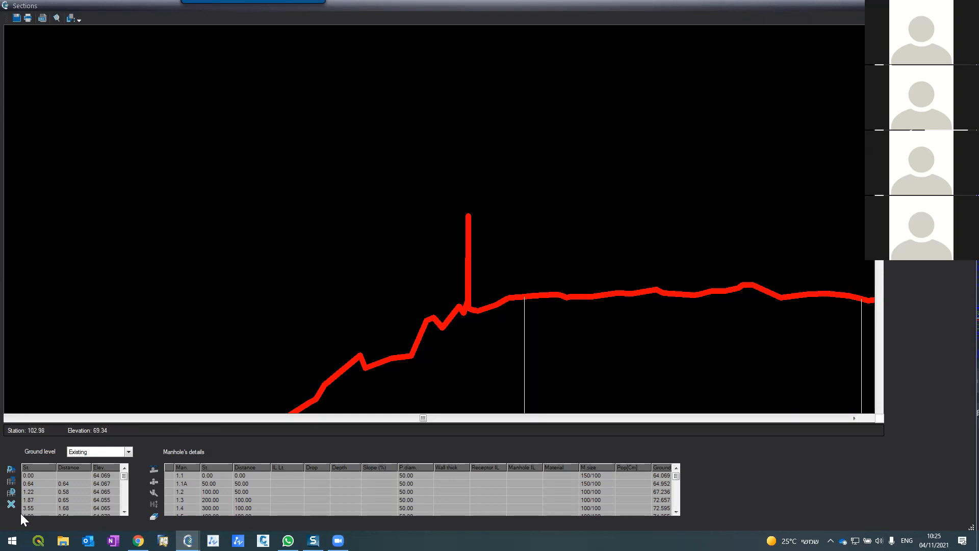
double_click(123, 511)
drag(124, 511, 122, 512)
click(124, 512)
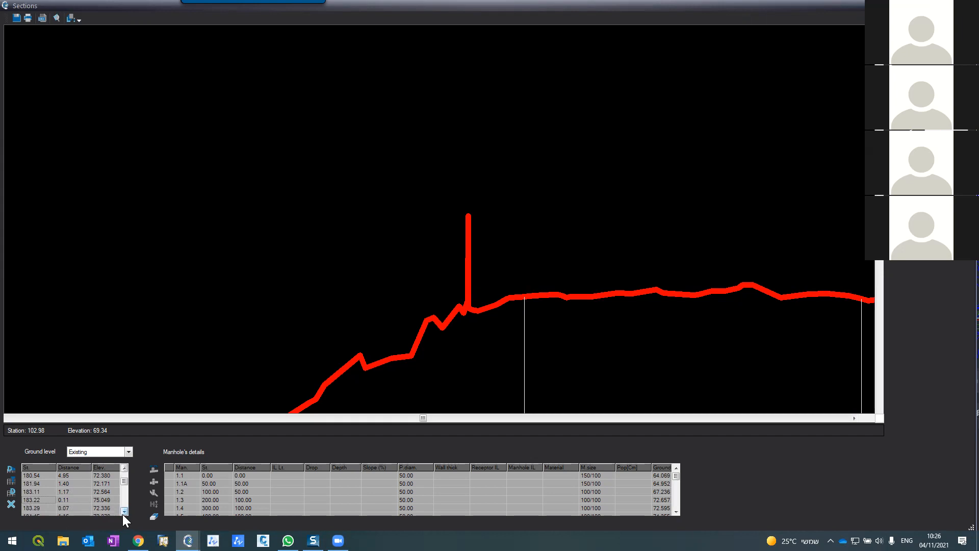
Delete the faulty ground point near station 183 with Delete Row and review the profile.
right_click(38, 500)
click(71, 523)
scroll(187, 46, up, 2)
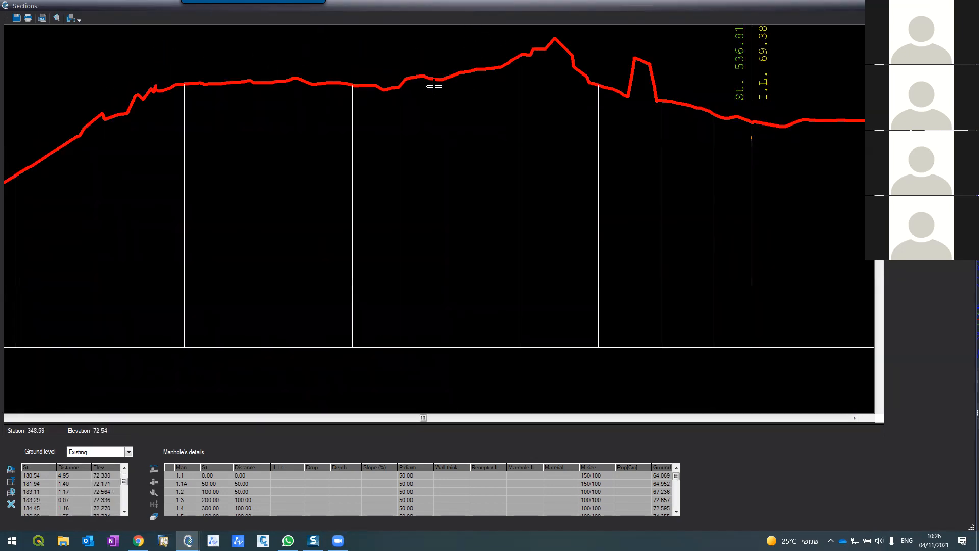
scroll(292, 312, down, 1)
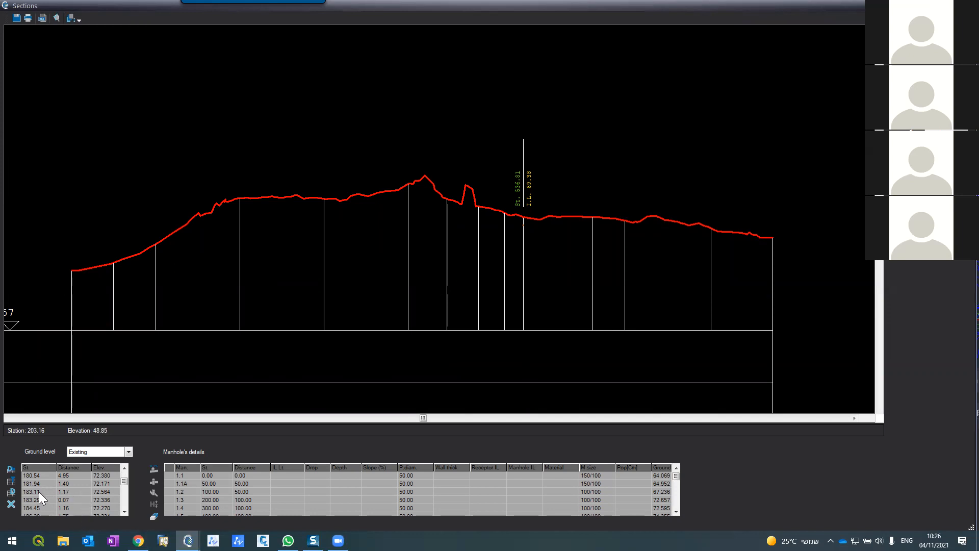
scroll(183, 163, up, 5)
scroll(440, 370, down, 3)
scroll(451, 317, up, 1)
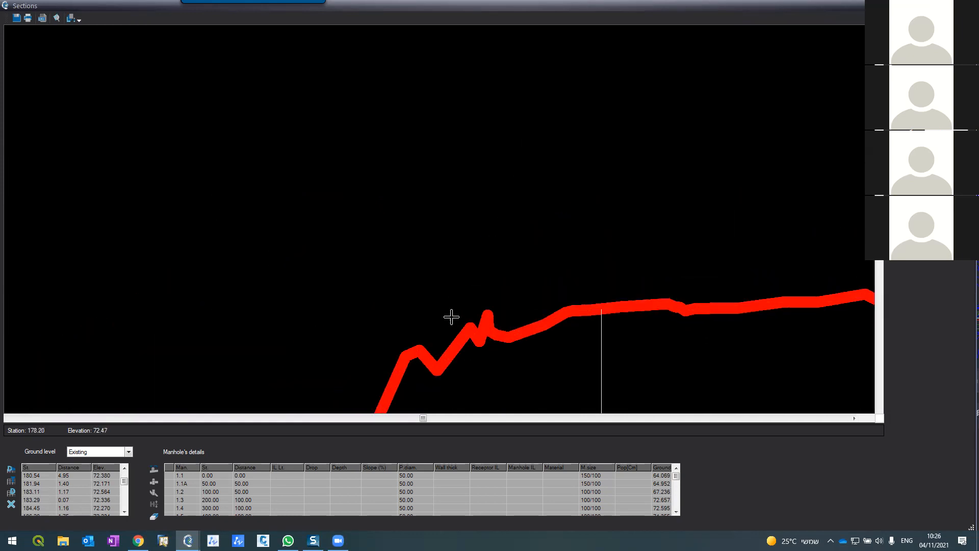
scroll(447, 314, down, 2)
scroll(462, 321, up, 2)
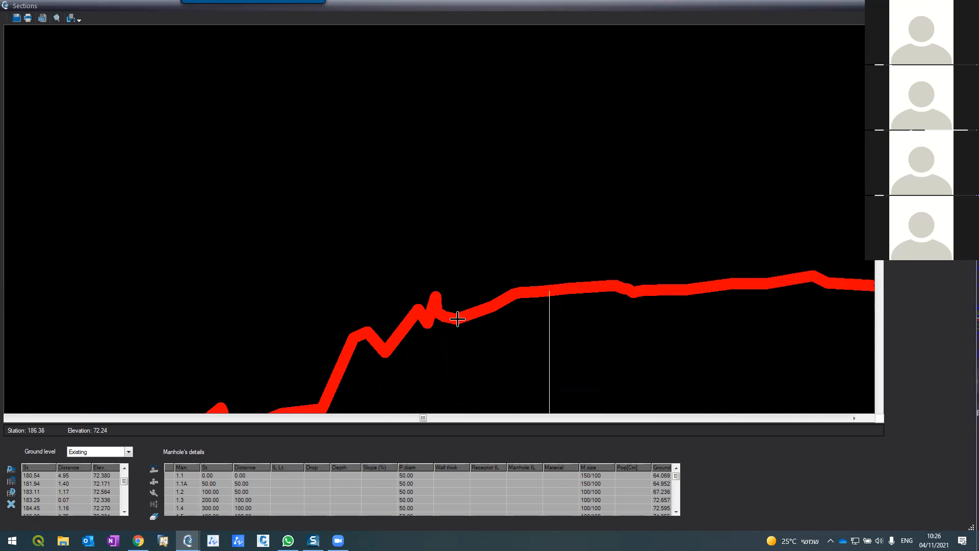
scroll(559, 171, down, 3)
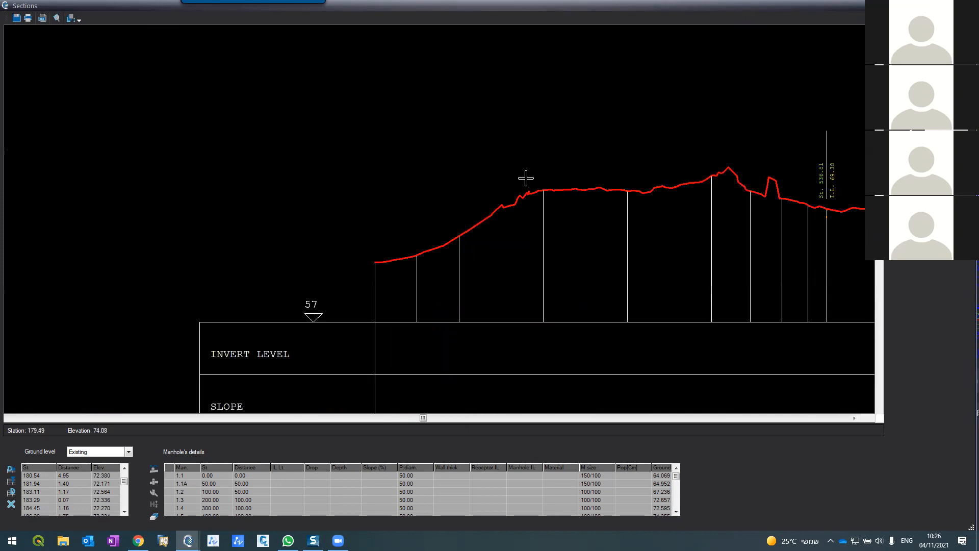
scroll(526, 178, up, 4)
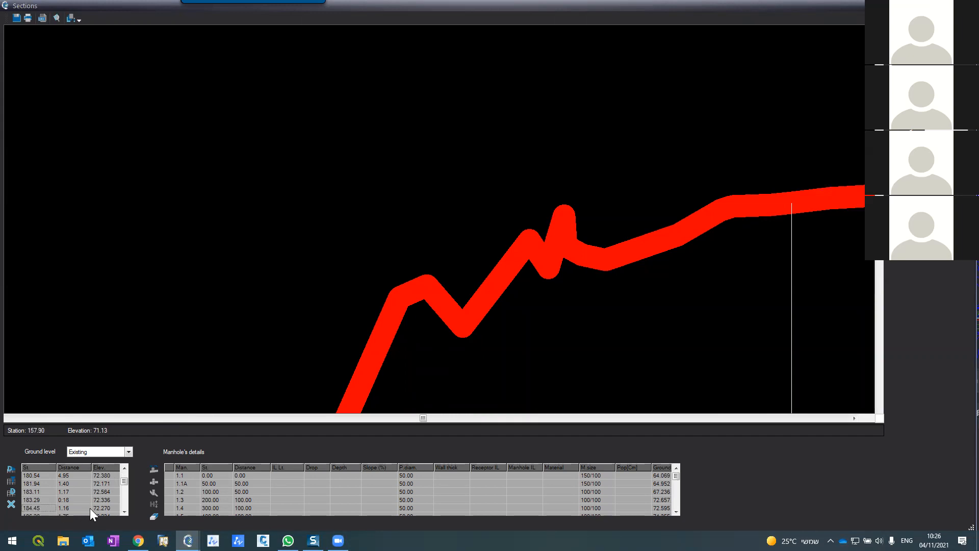
Delete the ground points at stations 183.29 and 184.45, then view the whole corrected profile.
click(123, 512)
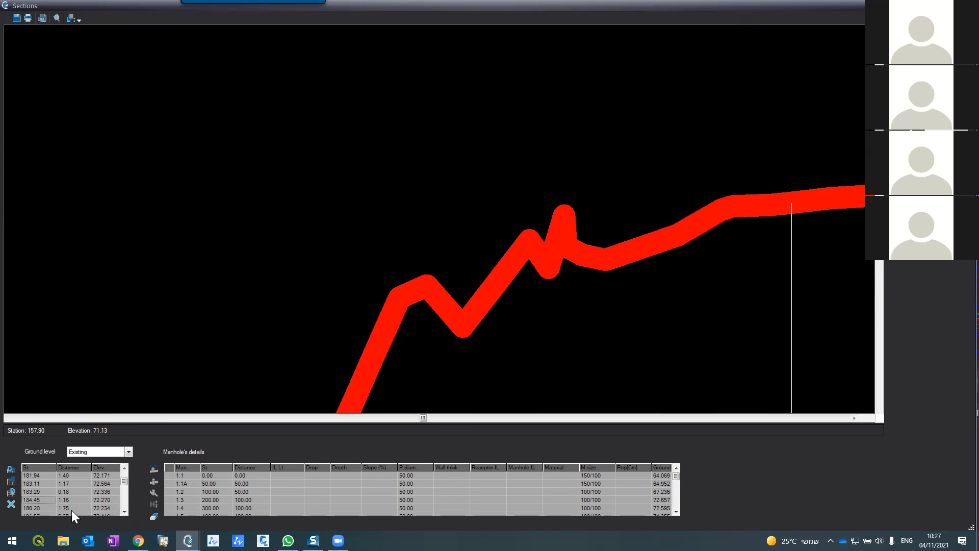
right_click(37, 492)
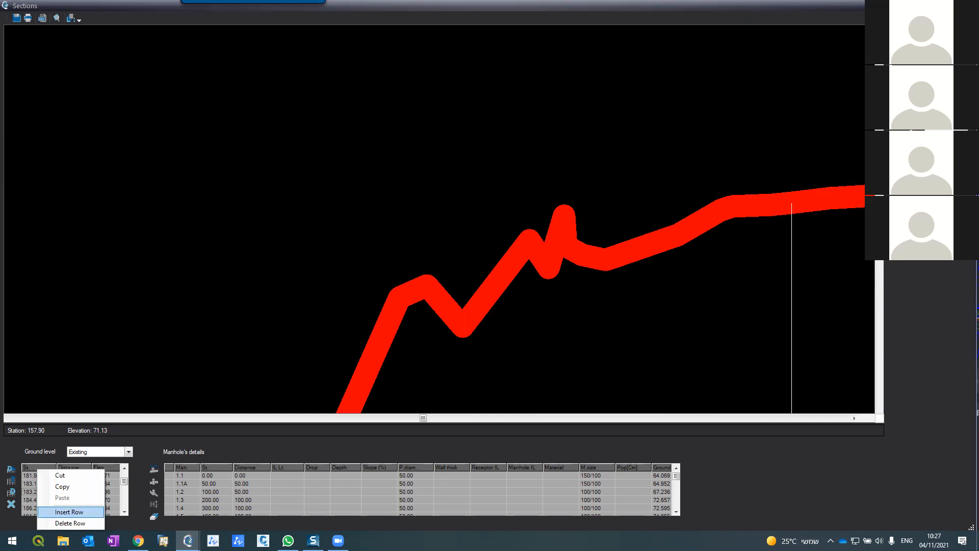
click(56, 524)
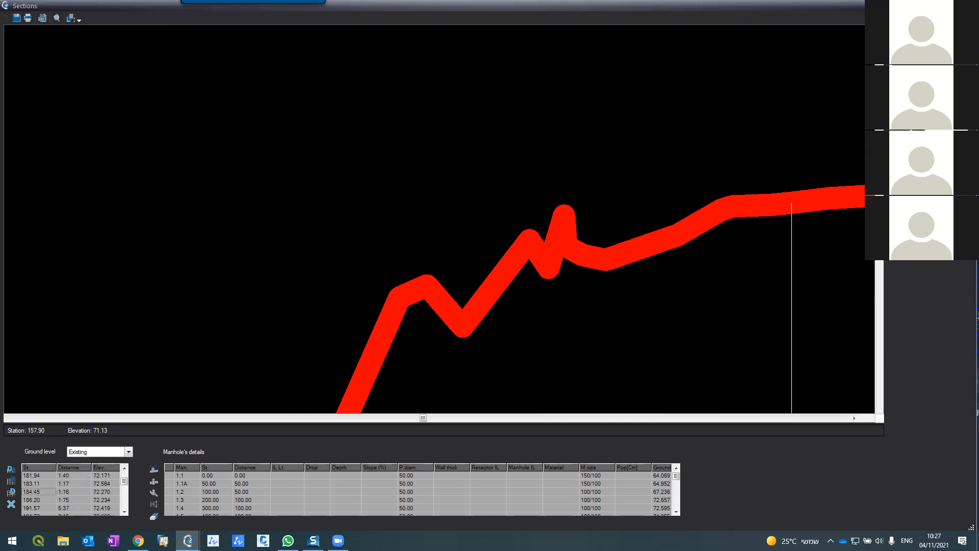
right_click(45, 488)
click(55, 522)
click(918, 194)
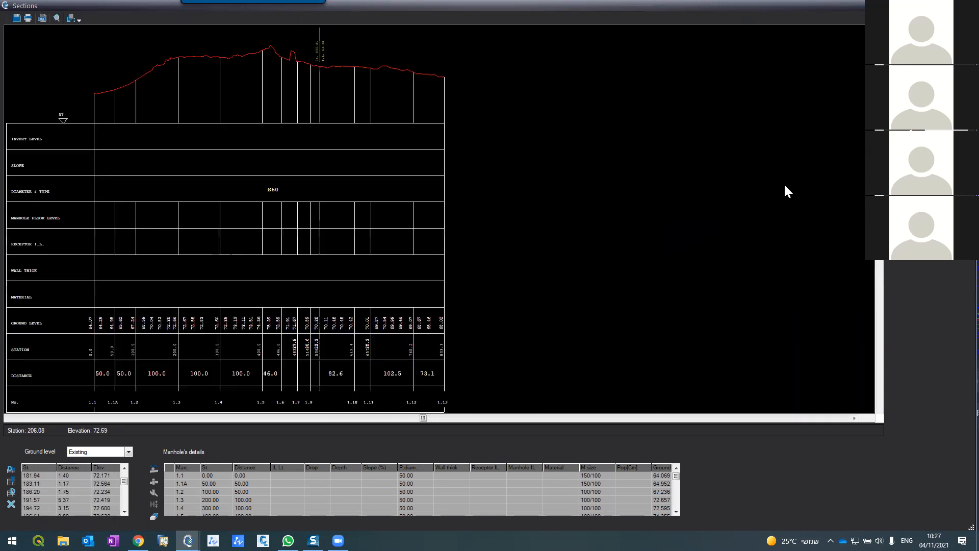
scroll(168, 51, up, 2)
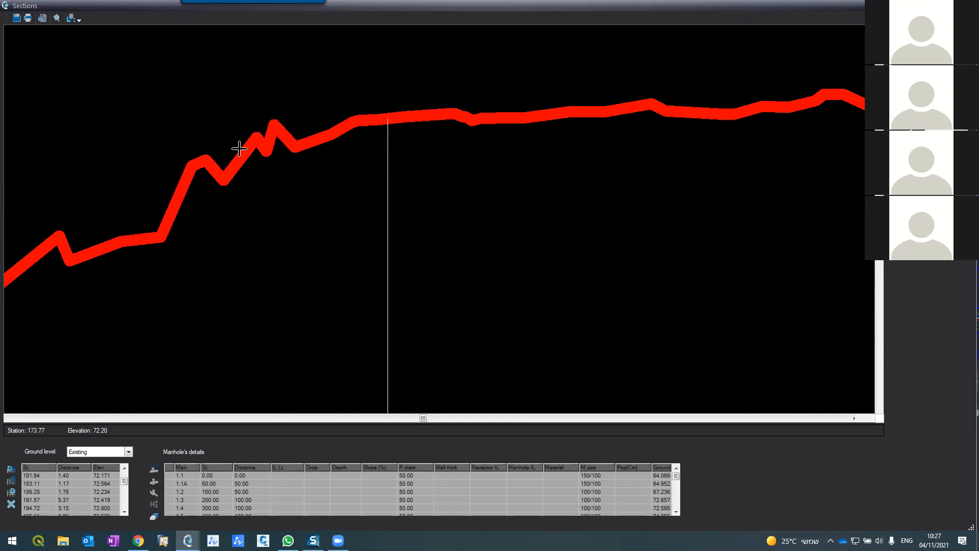
scroll(367, 211, down, 1)
scroll(367, 207, down, 2)
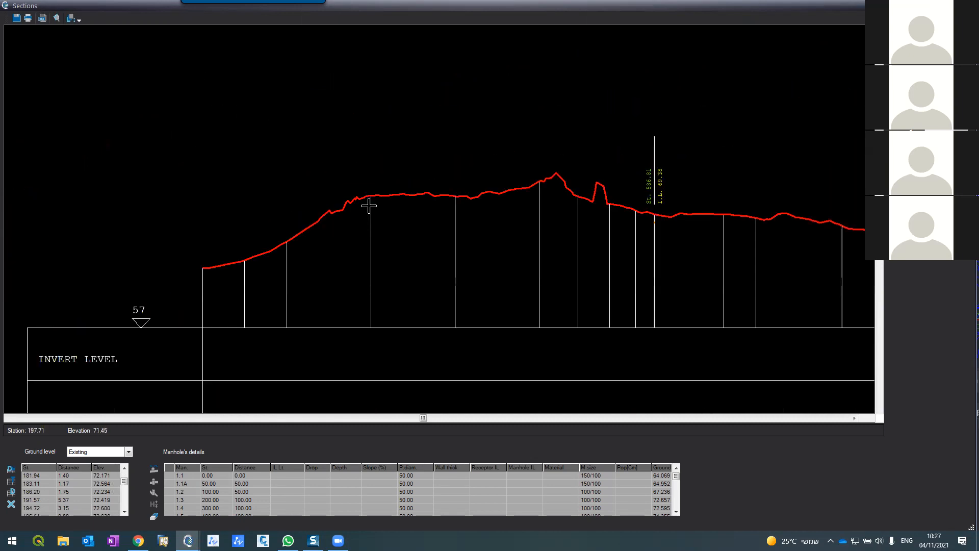
scroll(370, 205, up, 1)
scroll(767, 205, down, 1)
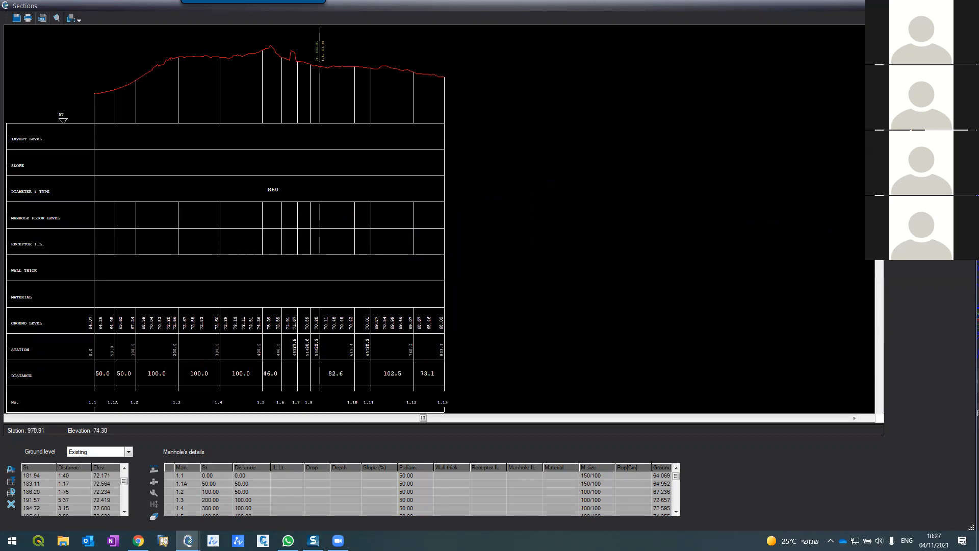
Set the Ground level source to Design and load the design ground points into the St./Distance/Elev. table.
click(921, 5)
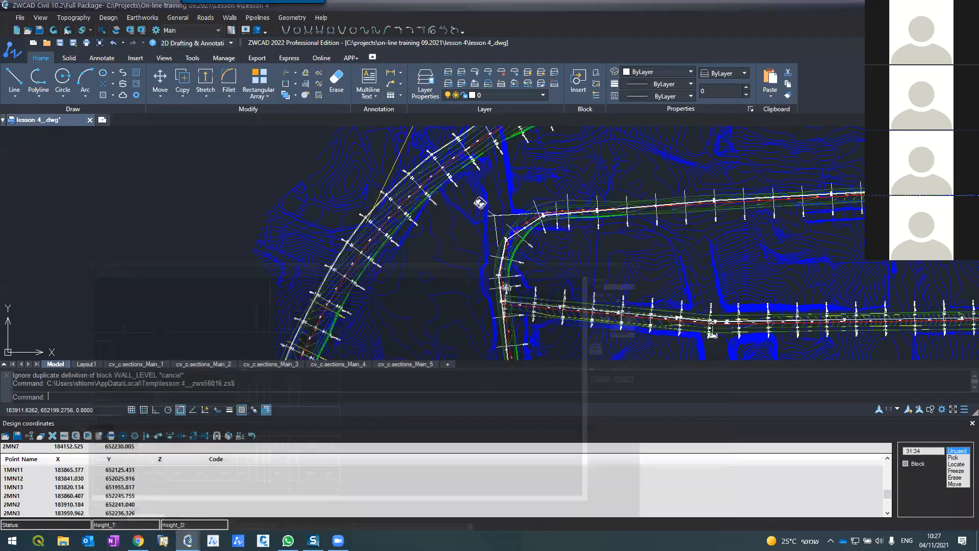
scroll(457, 188, down, 1)
scroll(489, 200, up, 1)
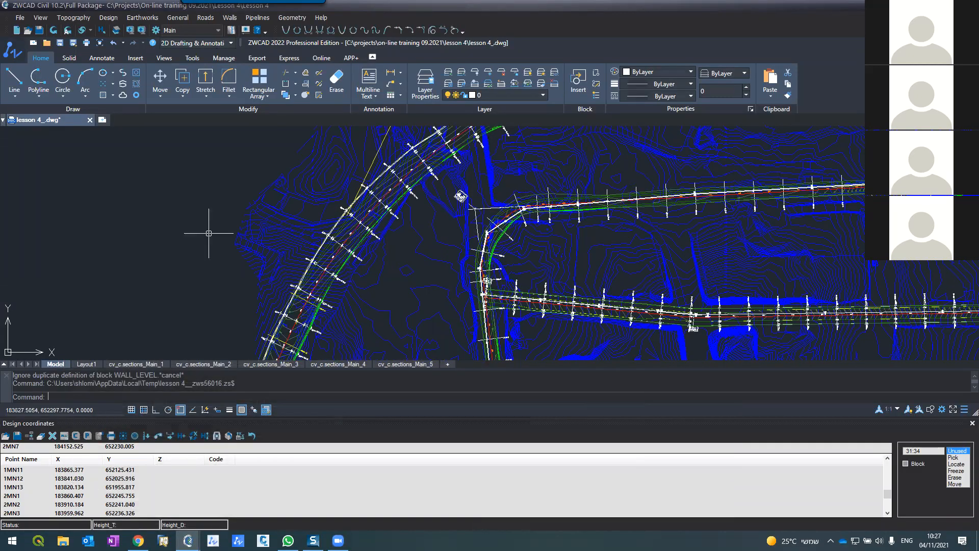
click(244, 499)
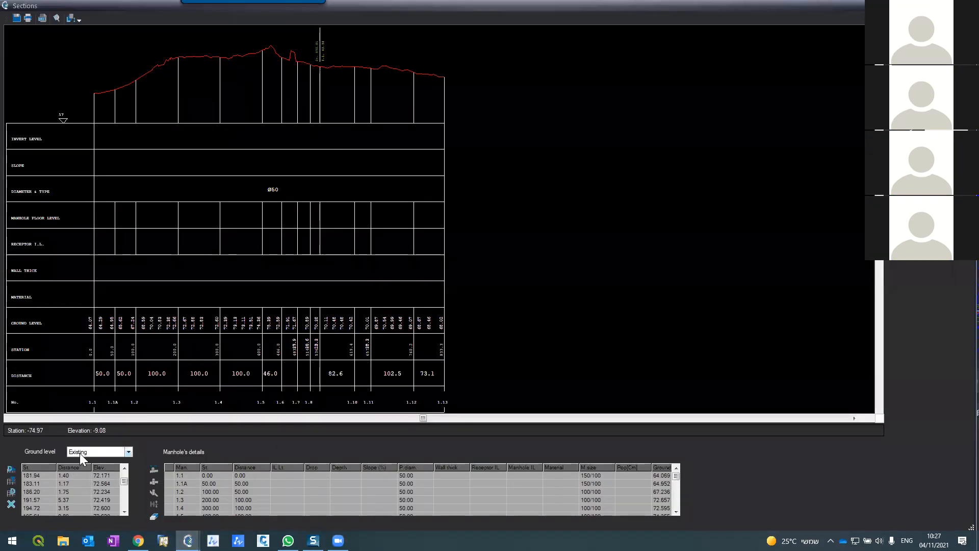
click(80, 453)
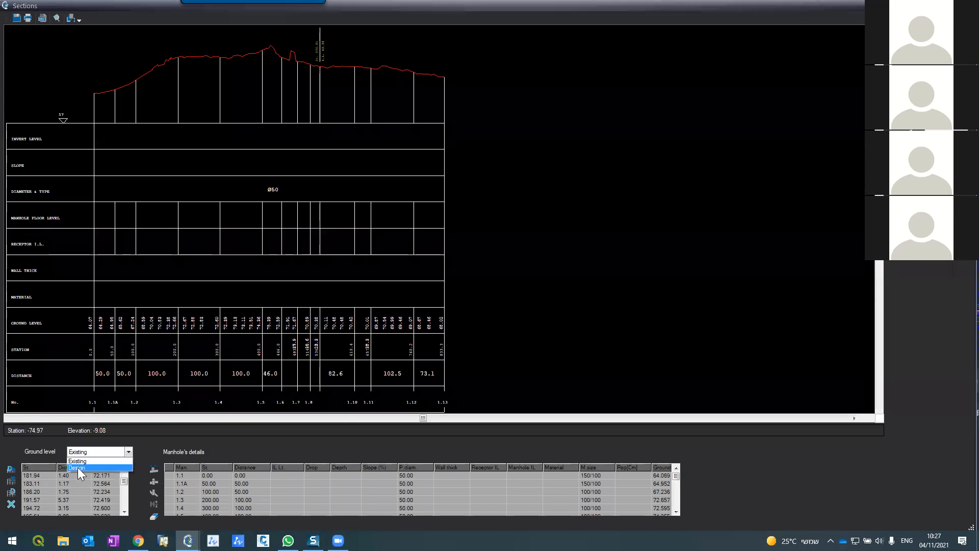
click(77, 468)
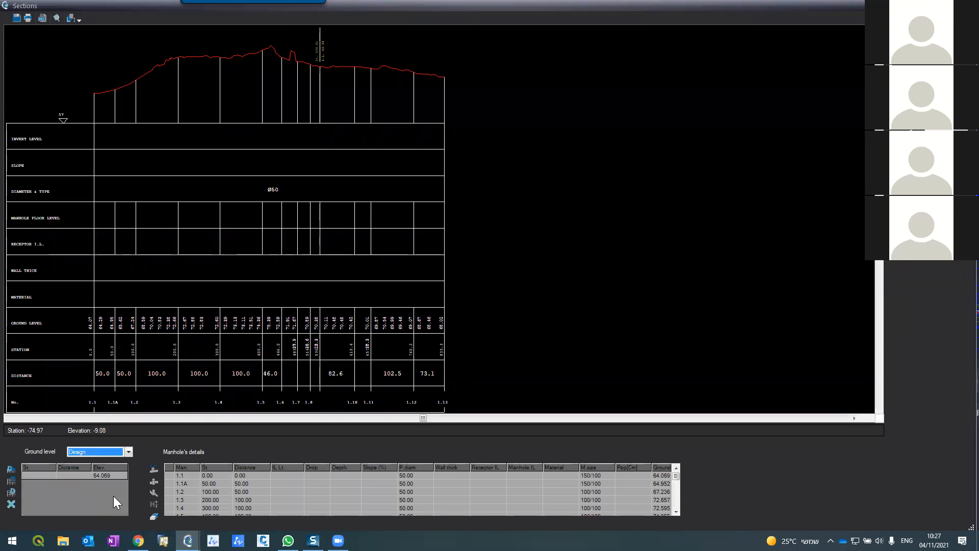
click(9, 494)
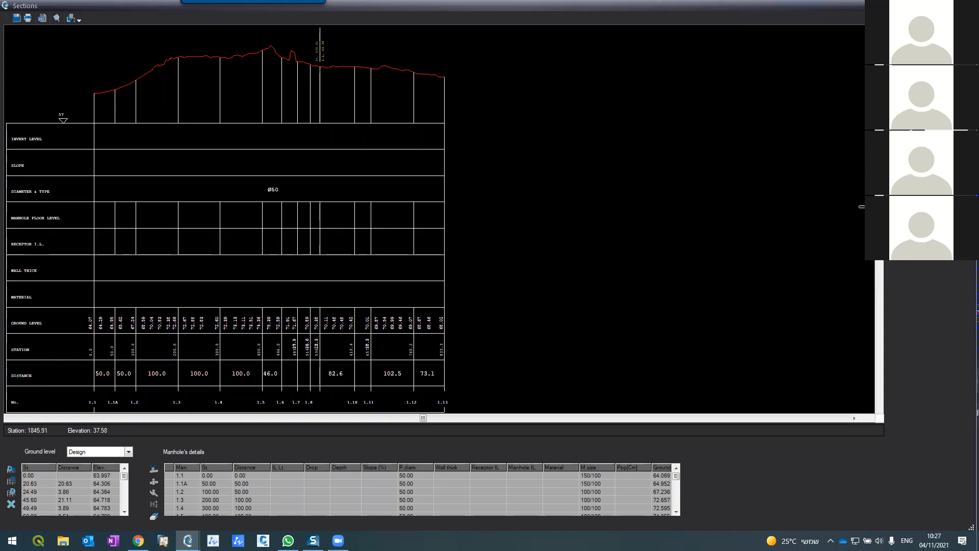
Reselect Design as the ground level, then clear and reload the design ground points.
scroll(129, 72, up, 3)
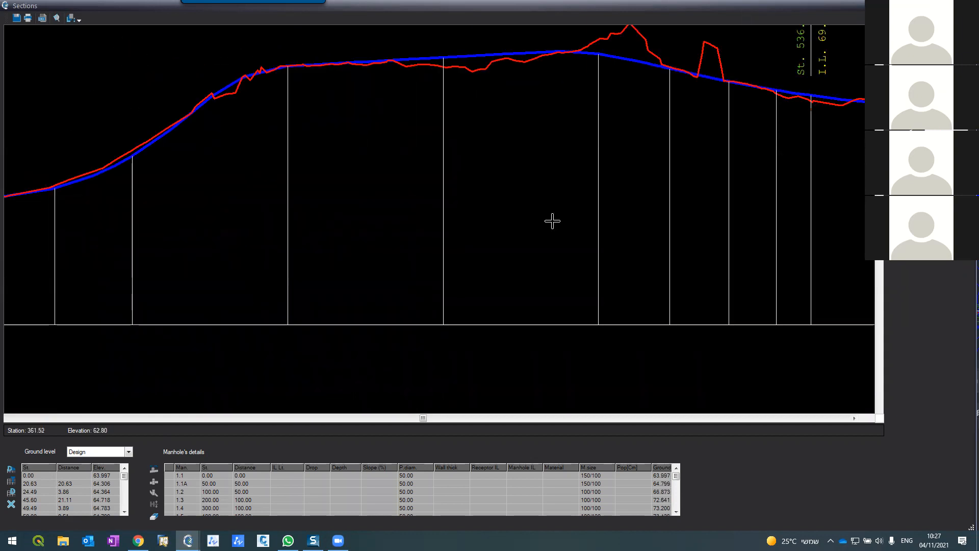
scroll(553, 220, down, 3)
scroll(297, 202, up, 3)
scroll(297, 202, up, 3)
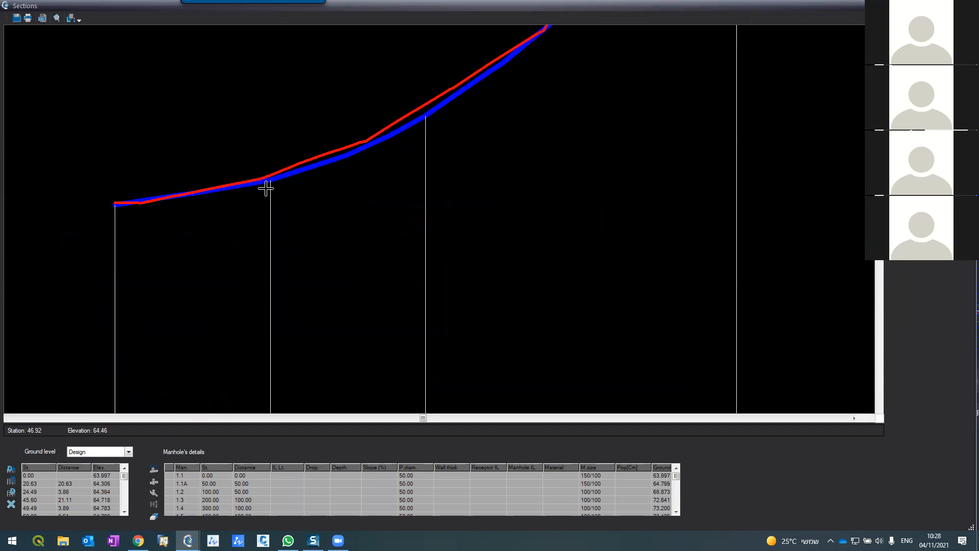
scroll(291, 173, down, 3)
scroll(246, 186, down, 3)
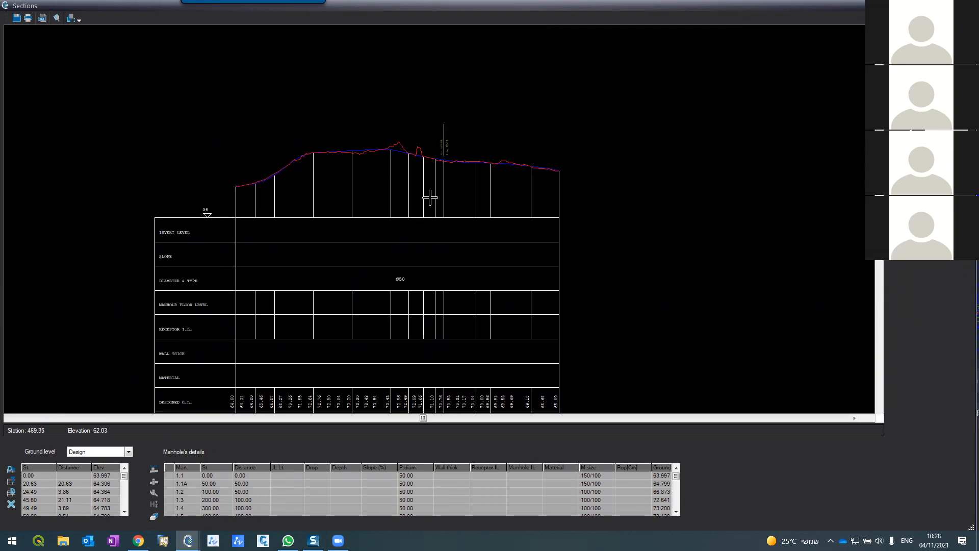
scroll(536, 163, up, 3)
scroll(536, 162, up, 3)
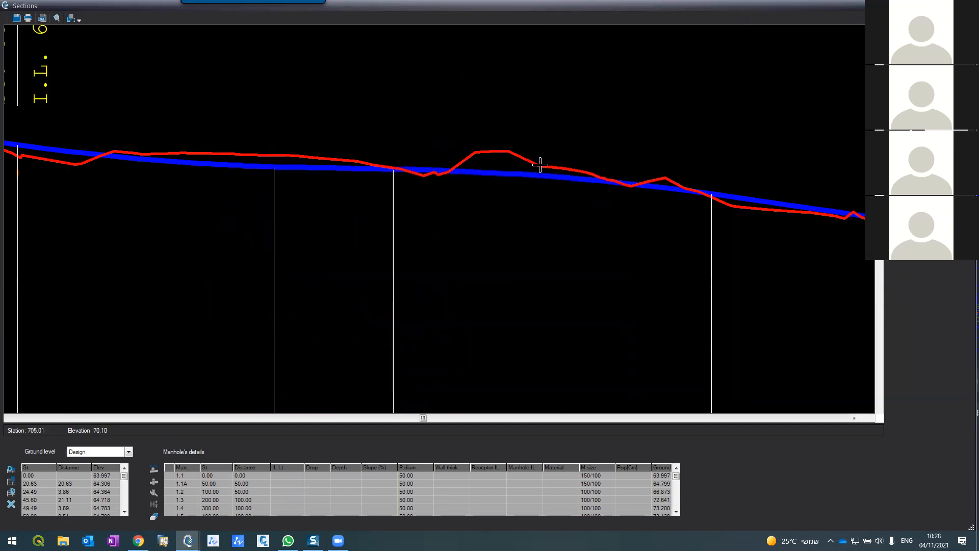
scroll(543, 170, down, 3)
scroll(388, 161, up, 2)
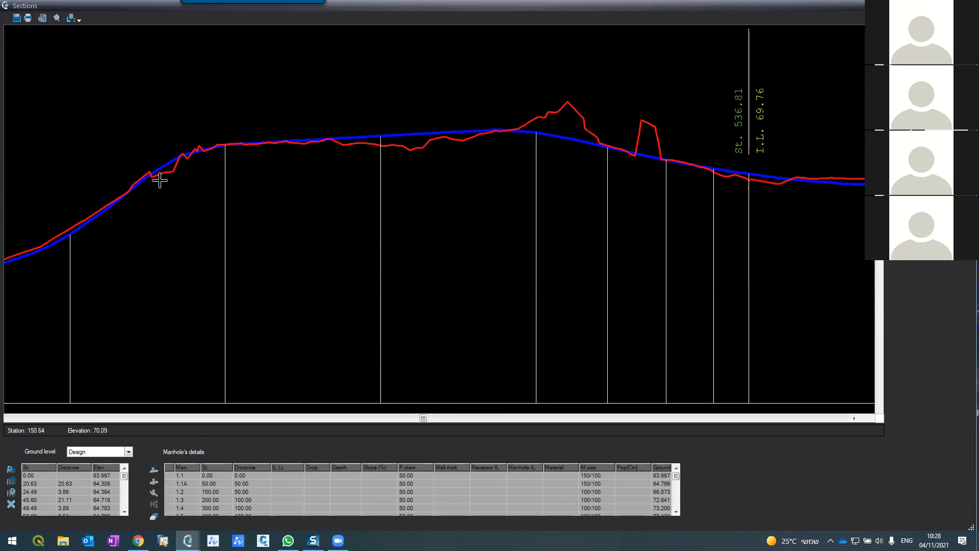
scroll(255, 147, down, 2)
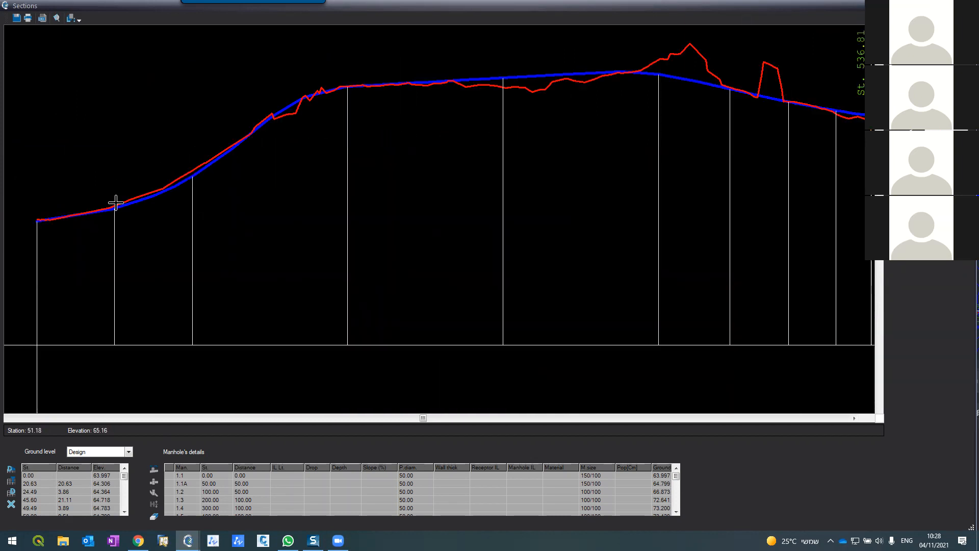
scroll(114, 202, up, 2)
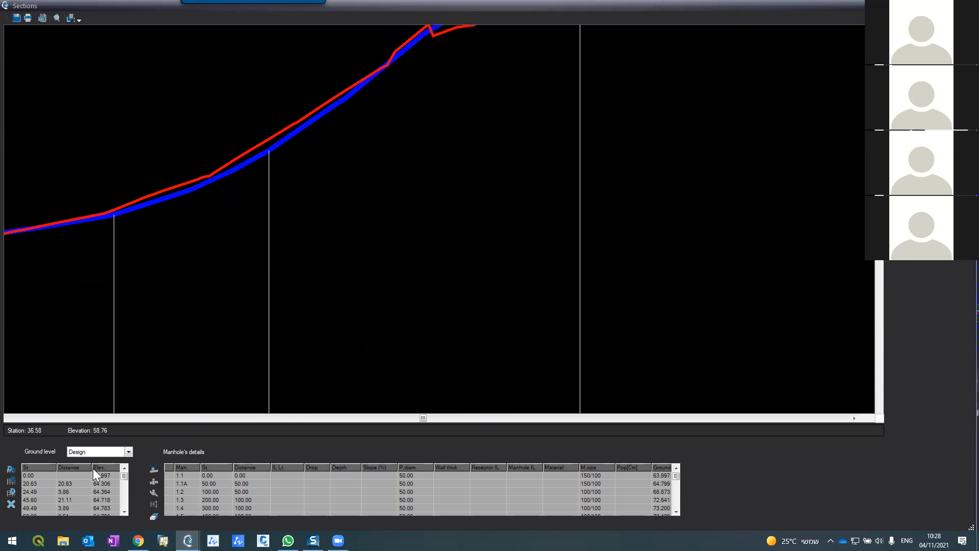
click(87, 451)
click(74, 467)
click(11, 492)
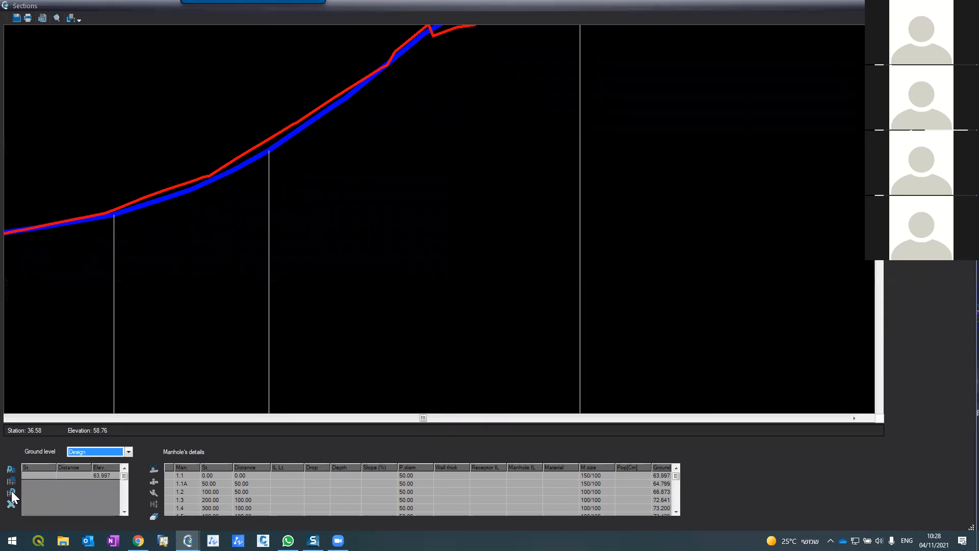
click(11, 492)
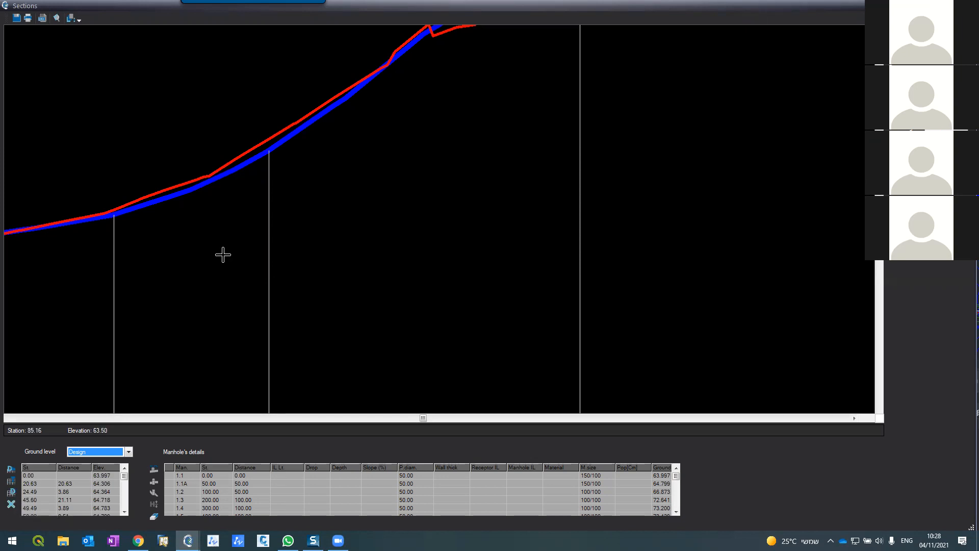
Zoom around the profile to check the blue design line and DESIGNED/EXISTING G.L. rows.
scroll(210, 256, down, 2)
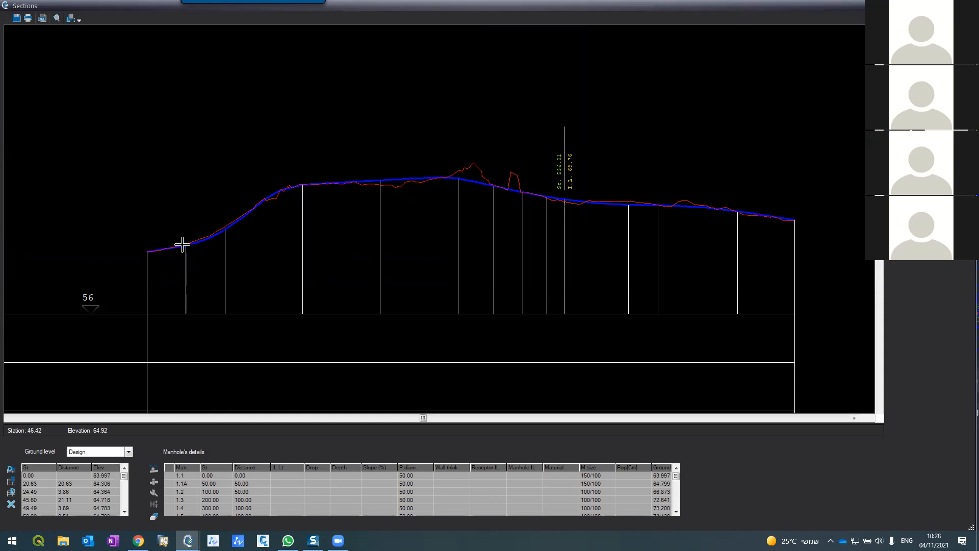
scroll(181, 242, up, 1)
scroll(182, 236, down, 2)
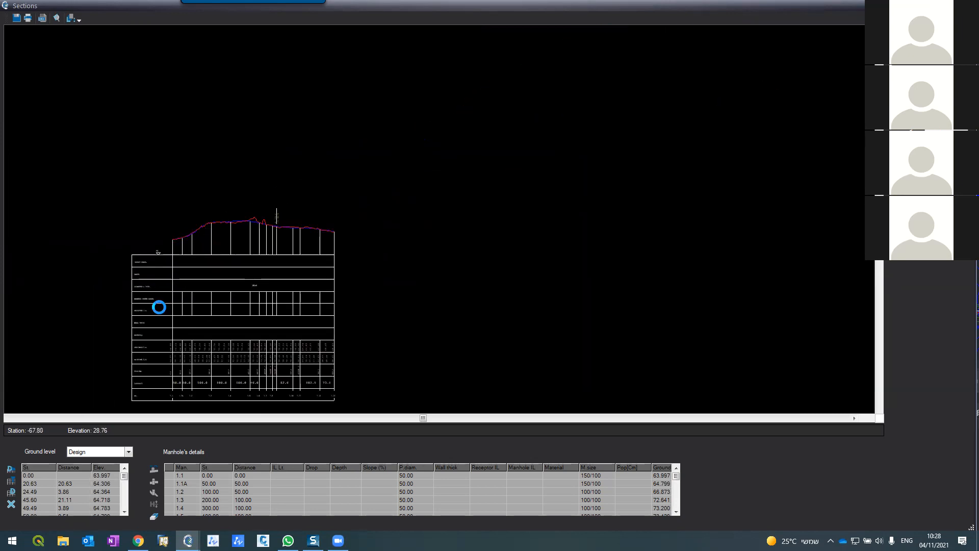
scroll(163, 327, up, 2)
scroll(179, 287, down, 2)
scroll(175, 273, up, 2)
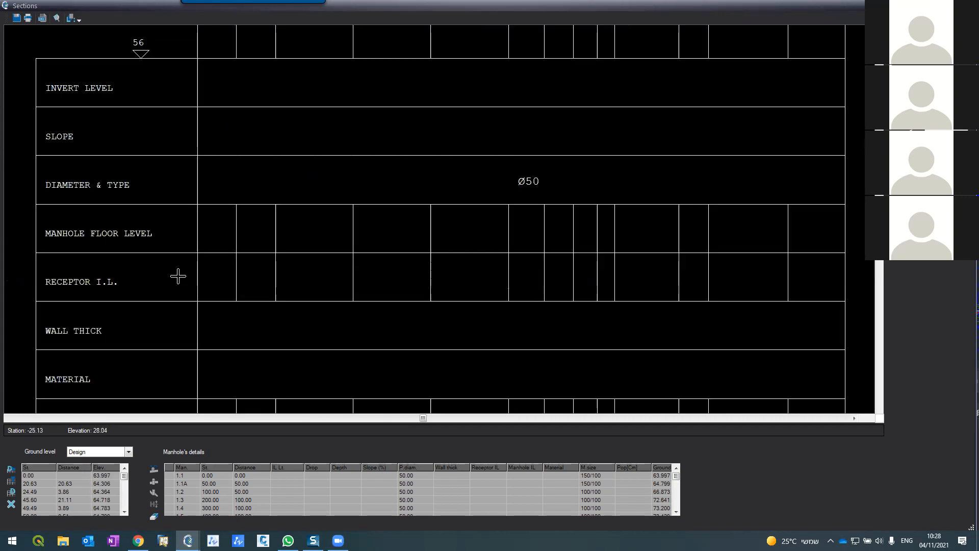
scroll(194, 221, down, 2)
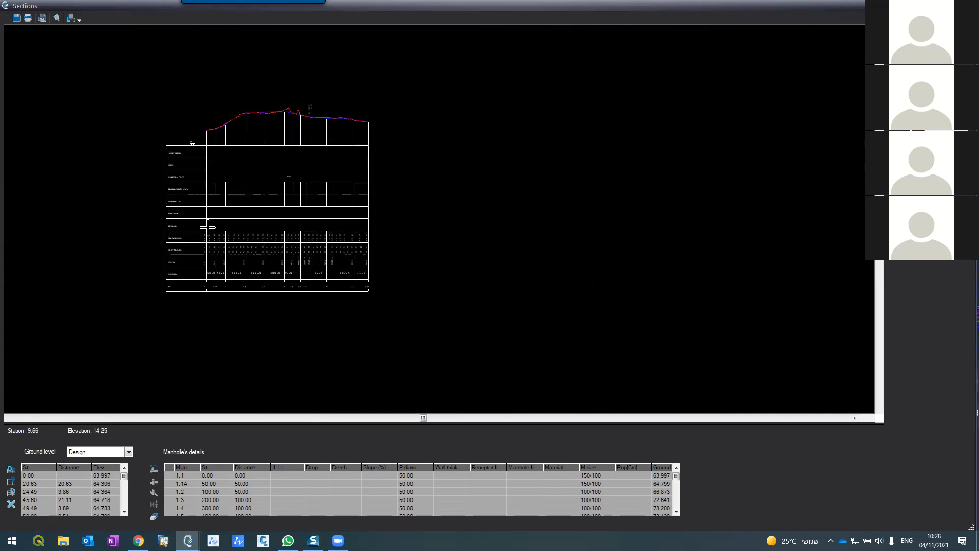
scroll(209, 237, up, 2)
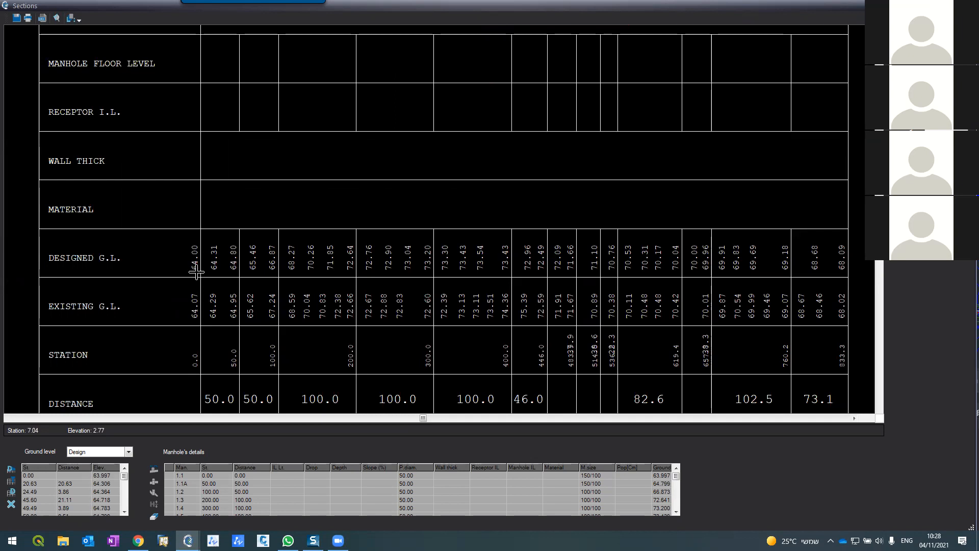
scroll(196, 343, down, 2)
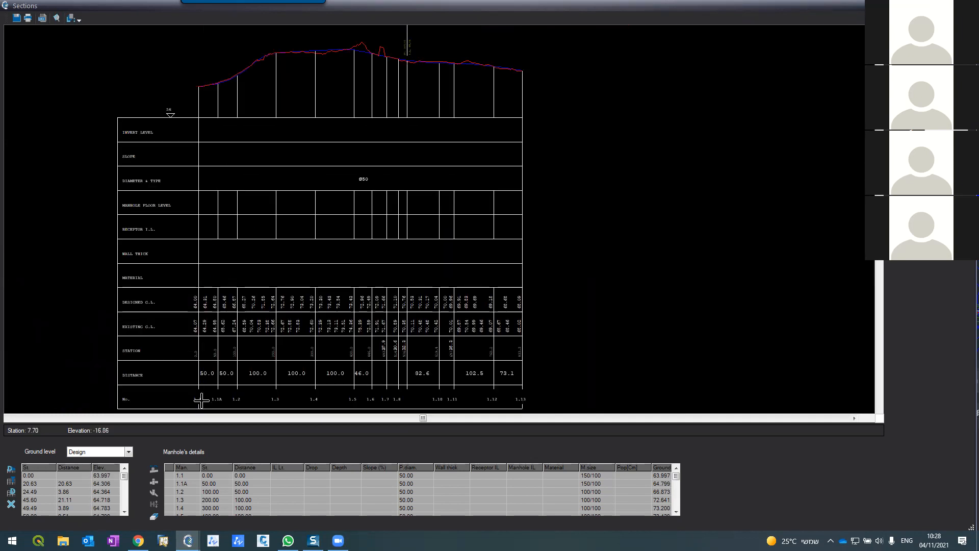
scroll(199, 399, up, 2)
scroll(200, 401, down, 2)
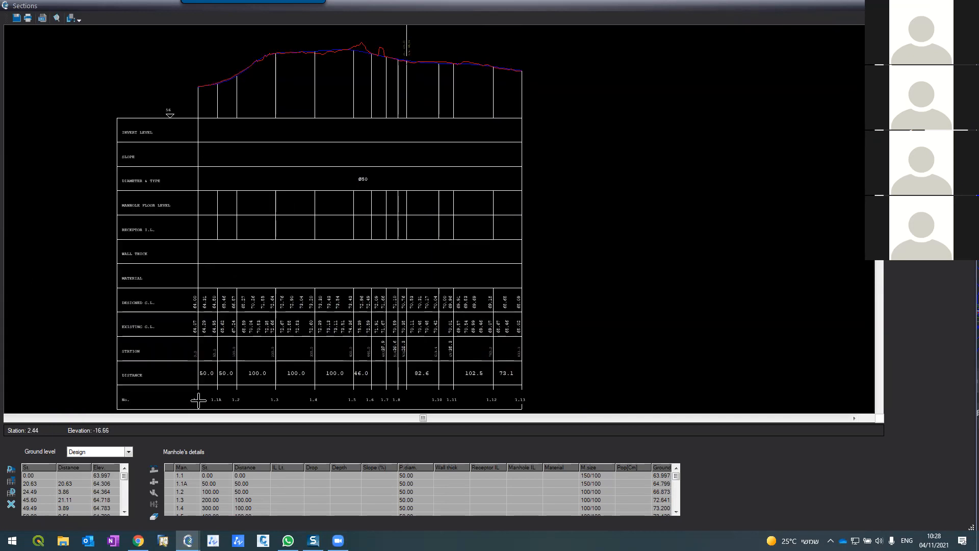
scroll(176, 97, up, 5)
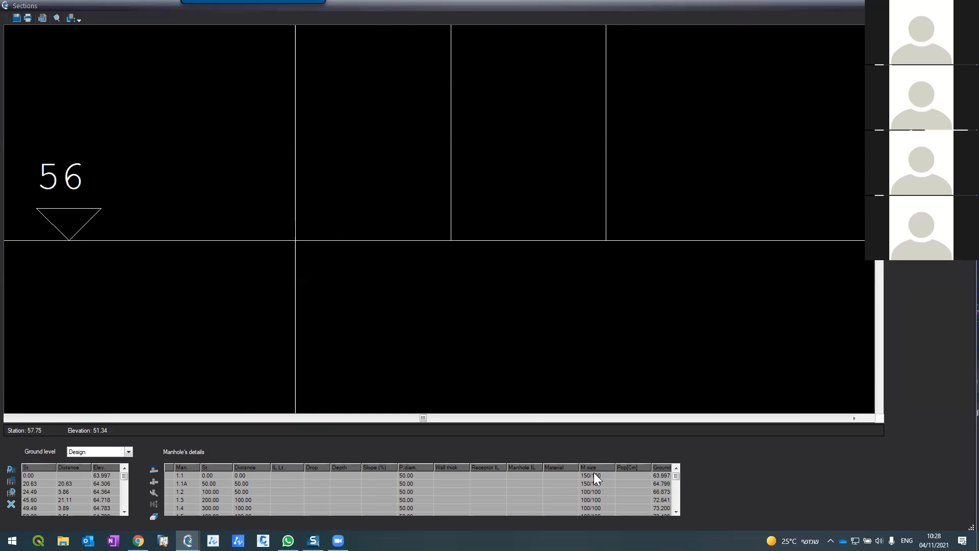
scroll(316, 299, down, 1)
scroll(313, 300, up, 1)
scroll(312, 300, down, 1)
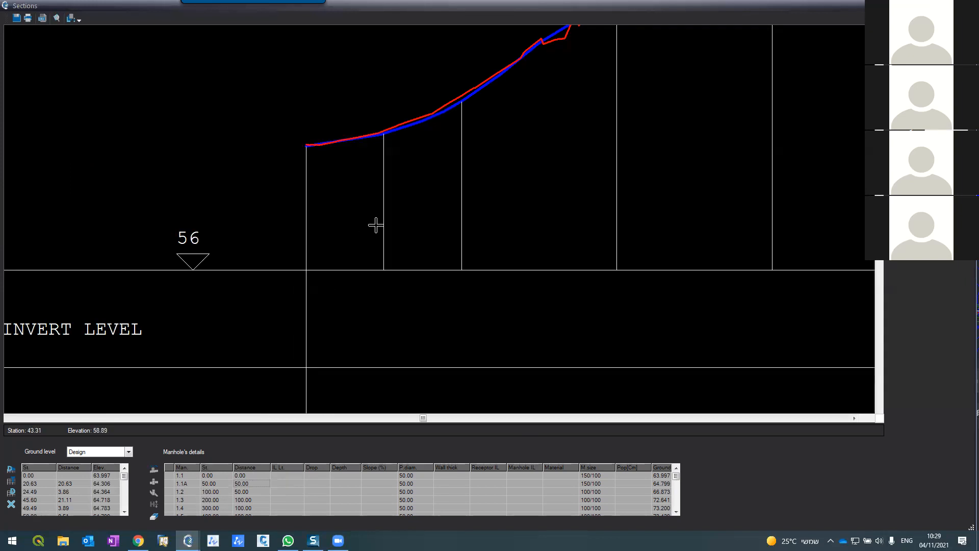
click(288, 475)
click(279, 474)
click(283, 474)
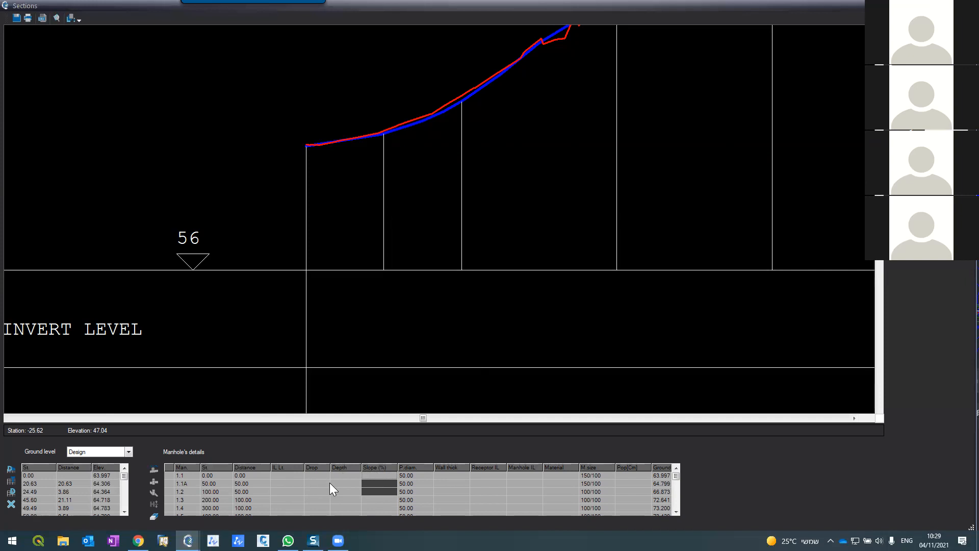
Review manhole 1.1's pipe diameters, wall thickness, invert levels, material and ground level.
drag(411, 473, 411, 478)
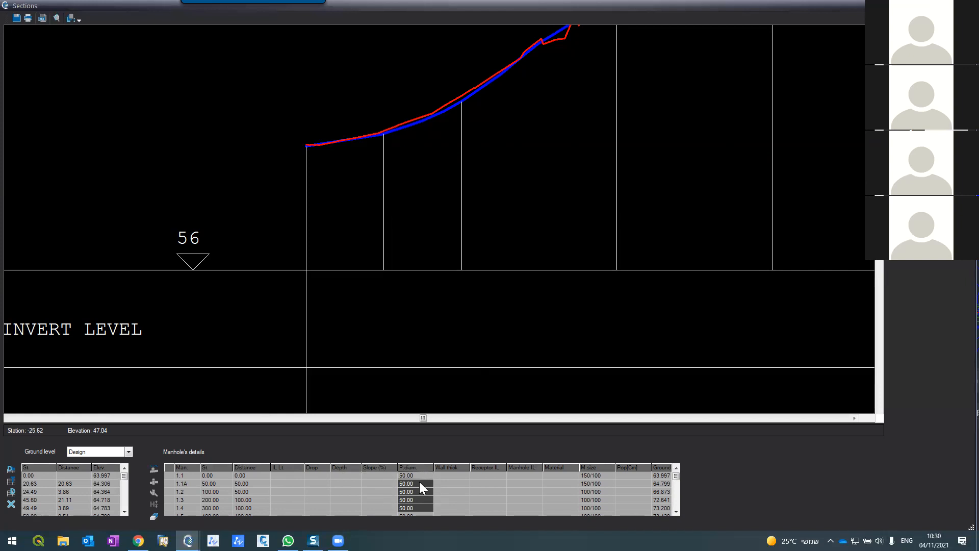
click(438, 473)
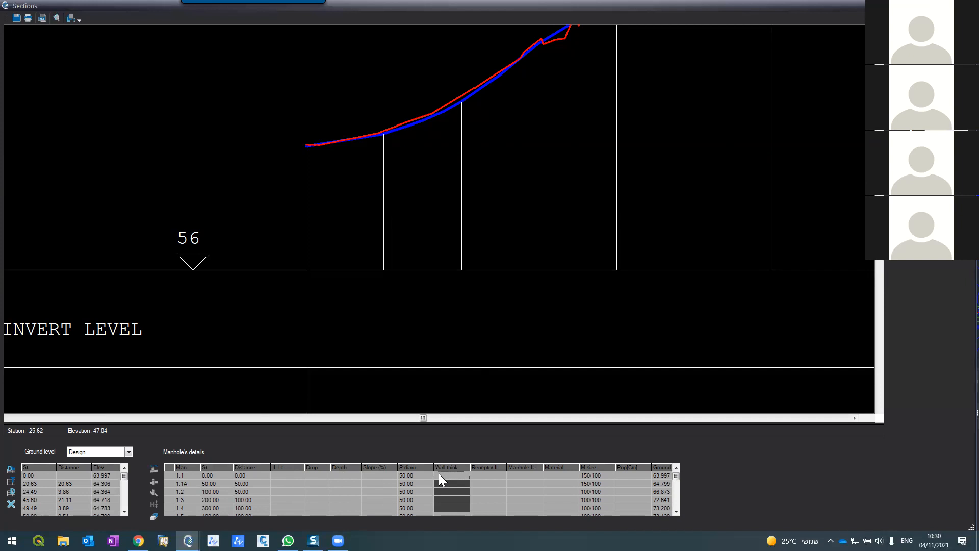
click(487, 475)
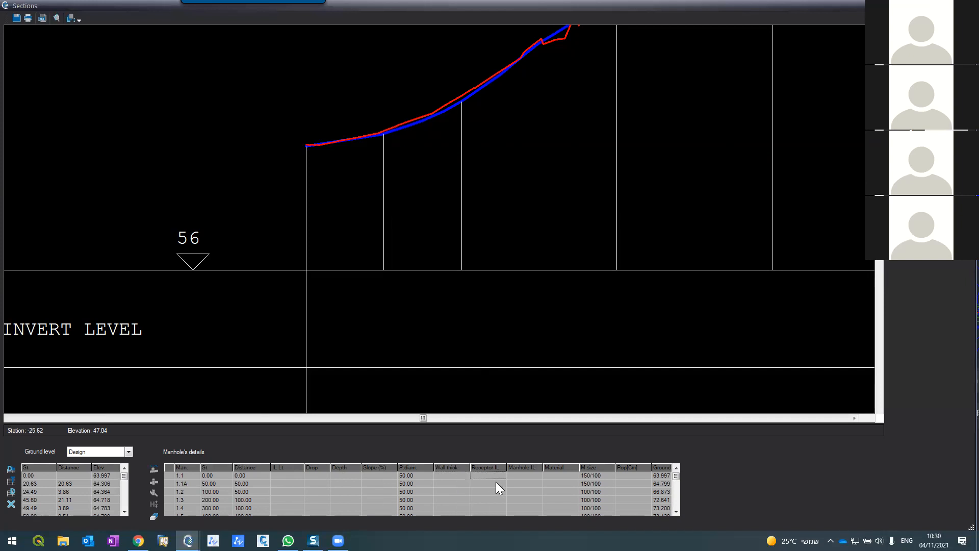
click(528, 477)
click(560, 475)
click(656, 475)
click(284, 478)
Enter depth 1.5 for manholes 1.1 and 1.1A and set 1.1A's invert to 63.297.
click(356, 490)
text(1.5)
key(Return)
click(338, 484)
click(346, 484)
click(889, 214)
scroll(79, 69, up, 3)
scroll(90, 84, up, 3)
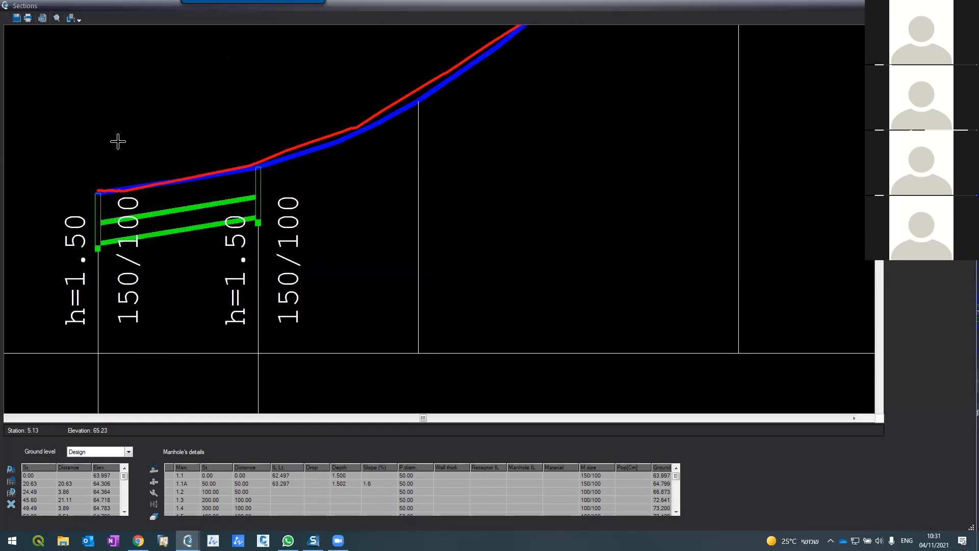
scroll(122, 190, up, 2)
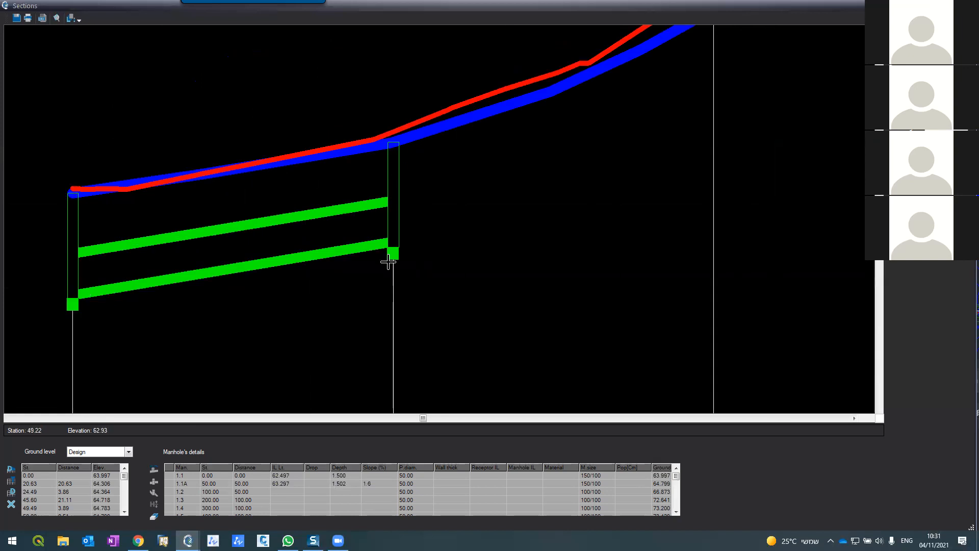
scroll(376, 168, down, 3)
scroll(355, 282, down, 2)
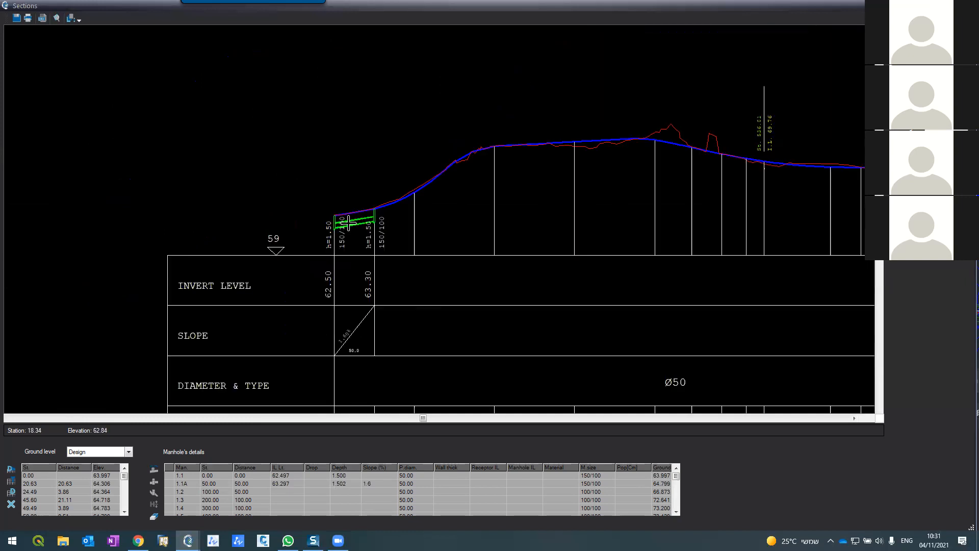
scroll(356, 329, up, 2)
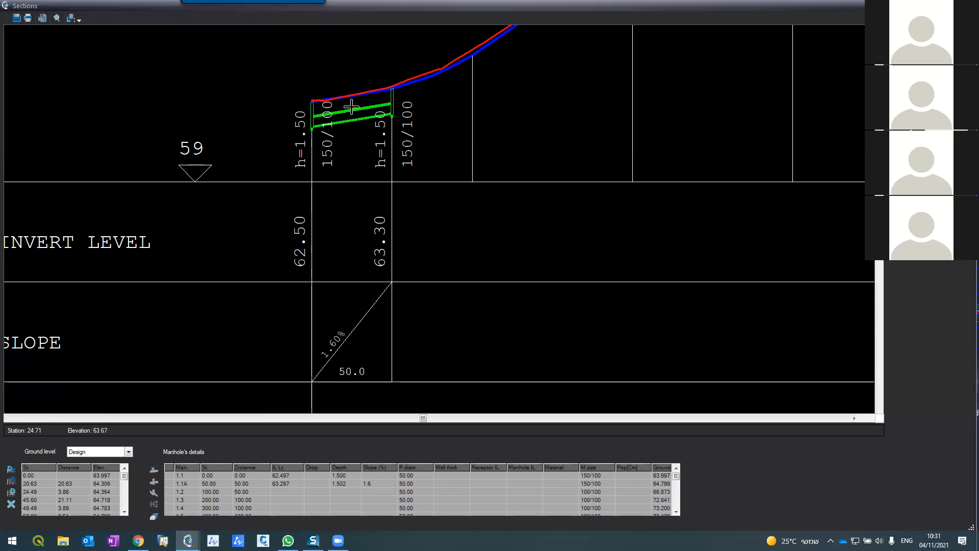
scroll(311, 118, down, 3)
scroll(314, 119, up, 3)
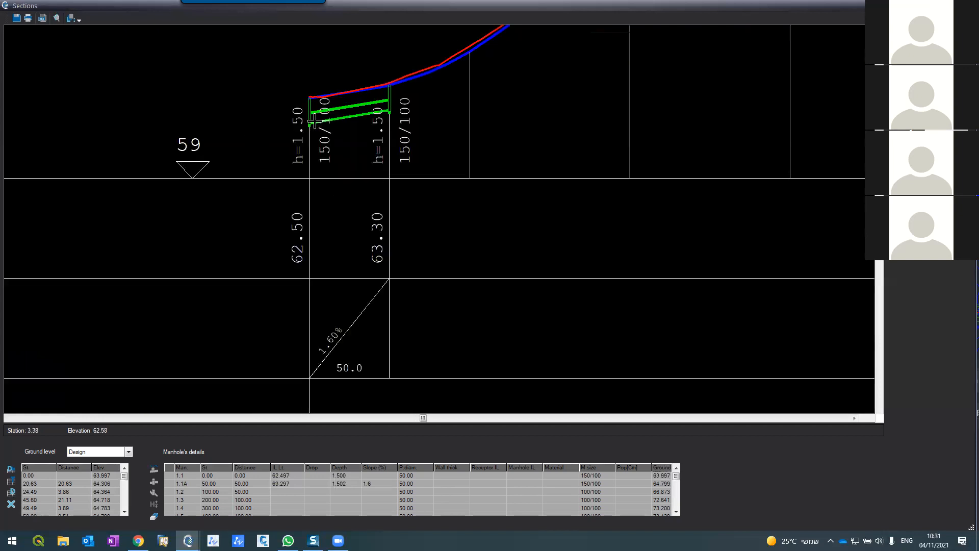
scroll(315, 120, up, 2)
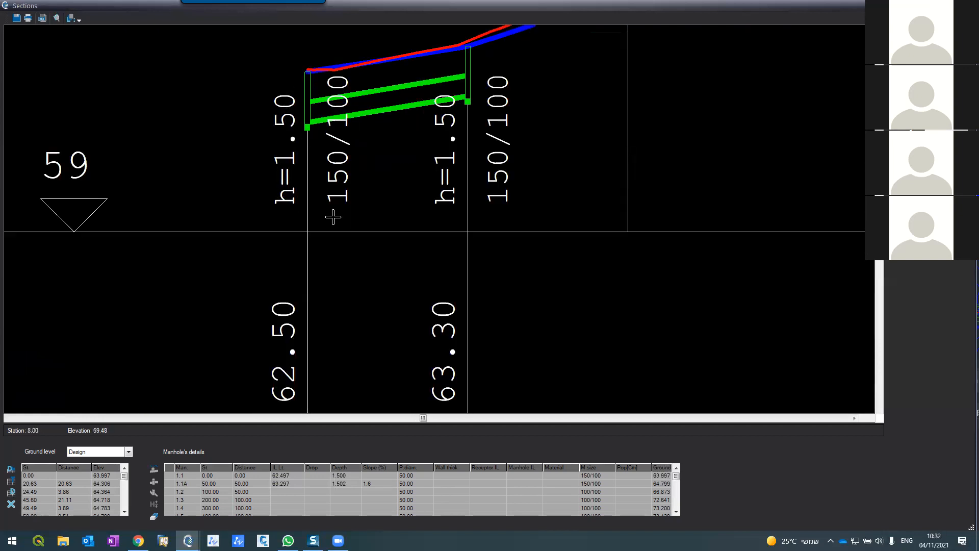
scroll(306, 222, up, 4)
scroll(301, 237, down, 6)
scroll(321, 204, up, 2)
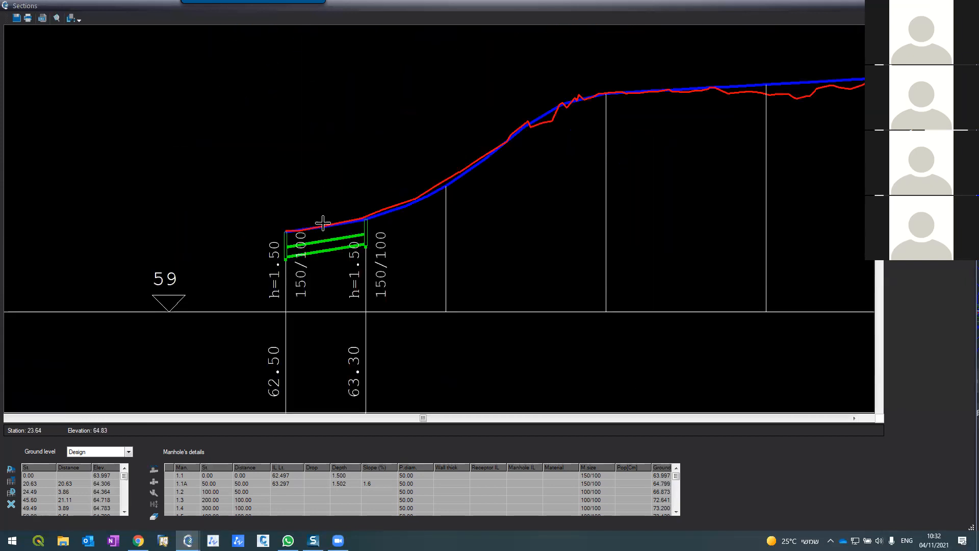
scroll(323, 223, up, 2)
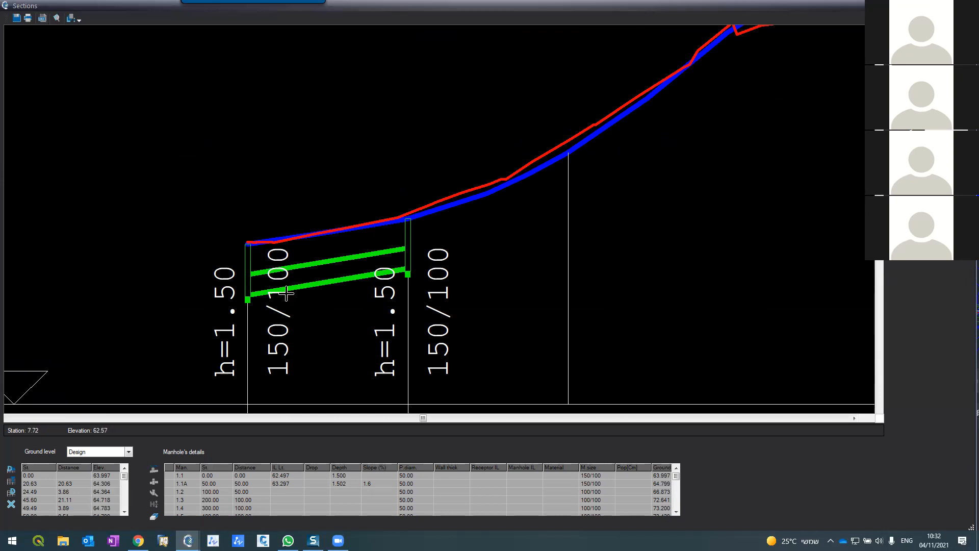
scroll(220, 255, down, 4)
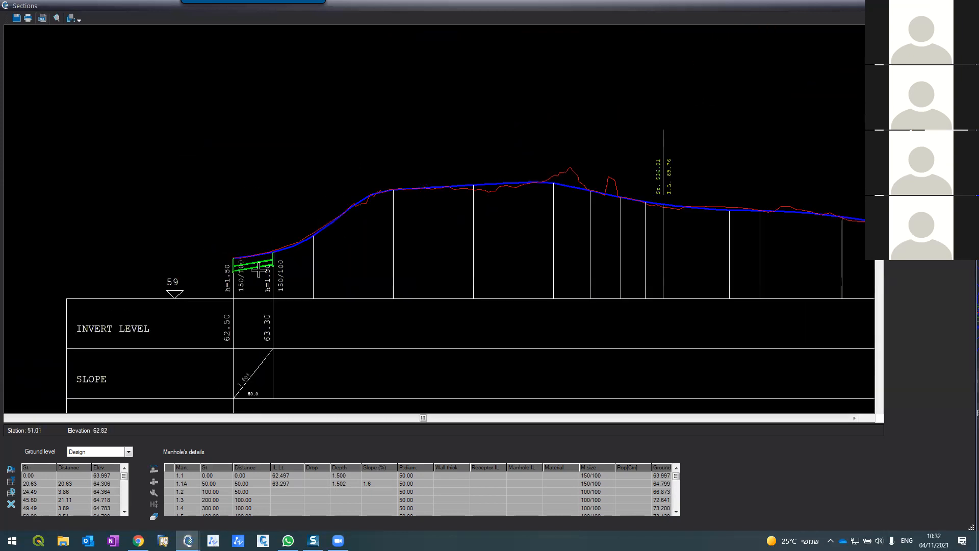
scroll(292, 255, up, 2)
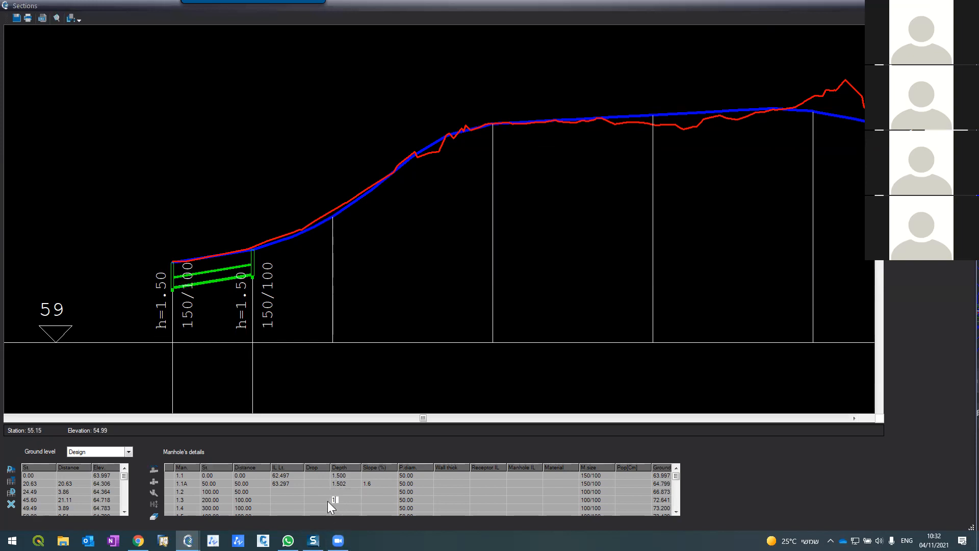
Commit manhole 1.3's 1.5 depth and check the 5.23% pipe through 1.2 and 1.3.
key(Return)
scroll(121, 66, up, 3)
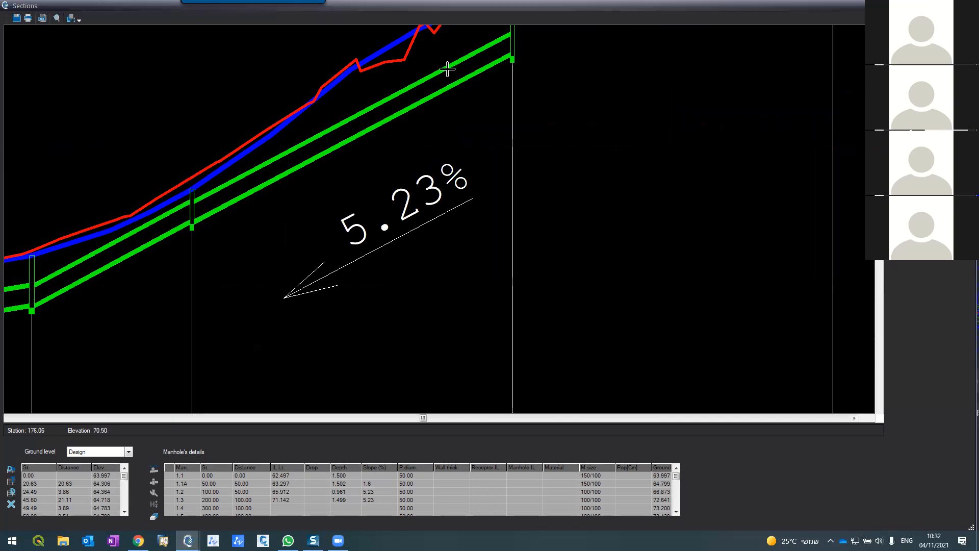
scroll(515, 57, up, 1)
scroll(464, 91, up, 1)
scroll(383, 244, down, 3)
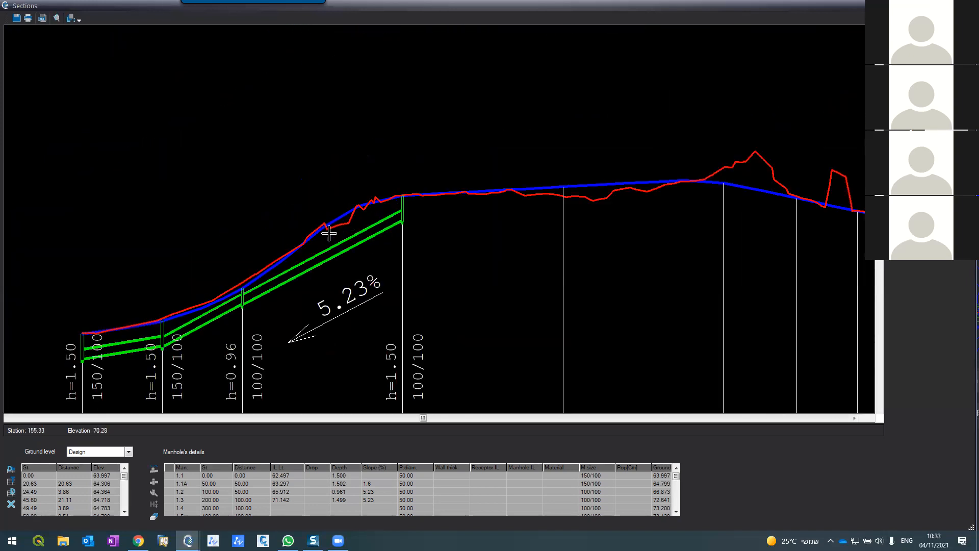
scroll(295, 263, down, 1)
scroll(384, 256, up, 1)
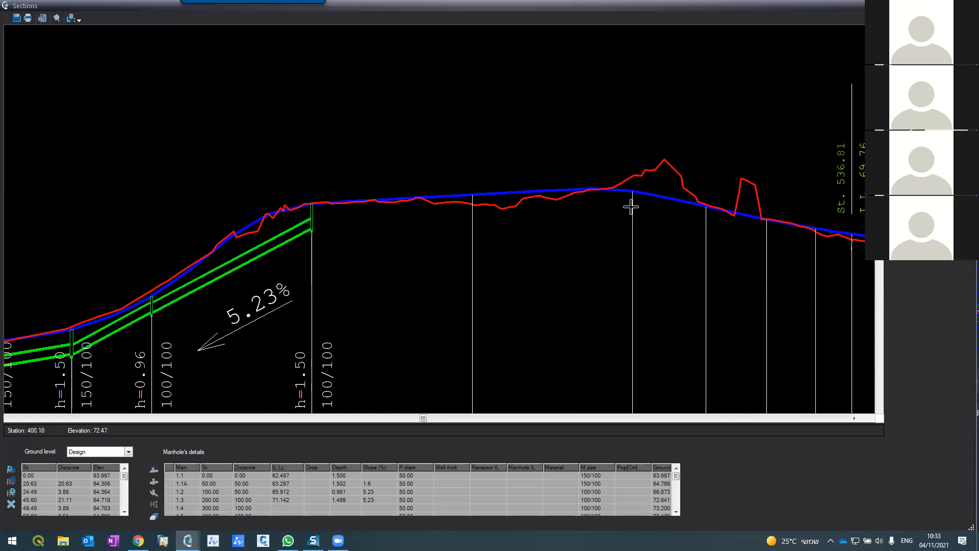
Give manhole 1.5 depth 1.5 and check the 0.39% pipe with inverts 71.532 and 71.926.
click(341, 507)
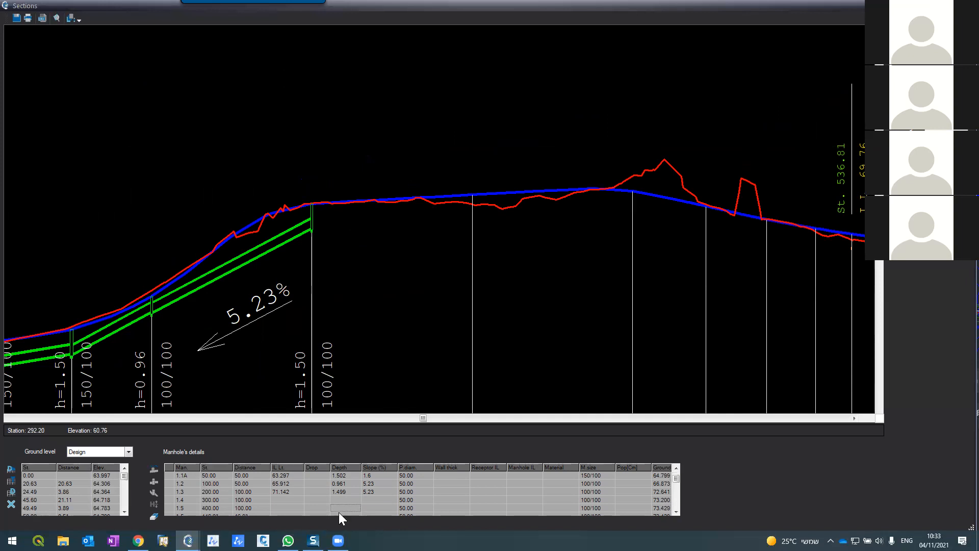
text(1.5)
key(Tab)
key(Return)
scroll(213, 44, up, 3)
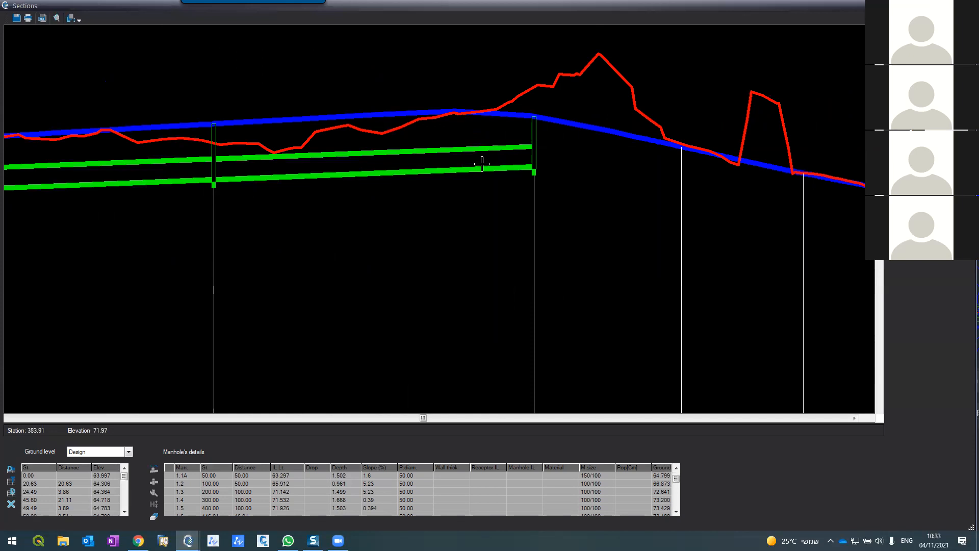
scroll(482, 164, down, 4)
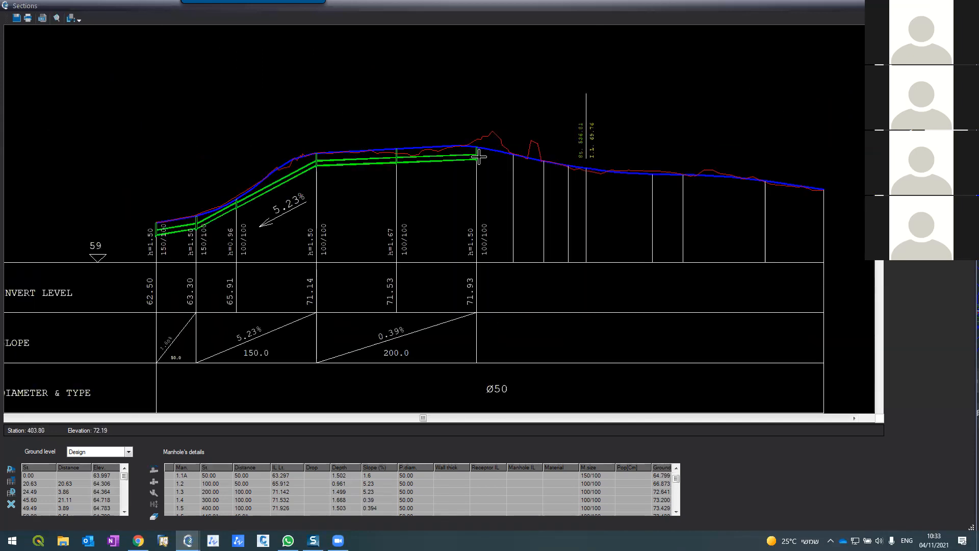
scroll(478, 156, up, 3)
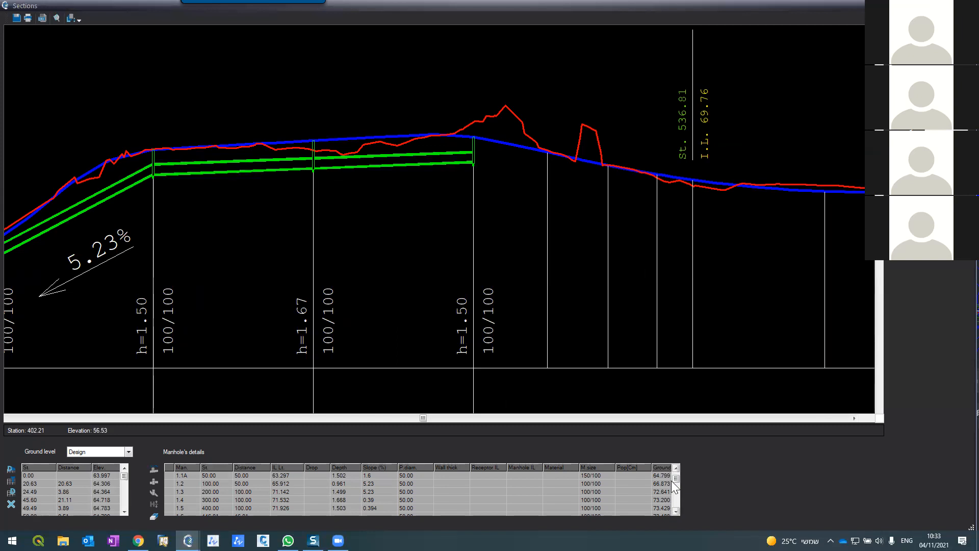
drag(672, 481, 763, 373)
click(675, 512)
click(675, 511)
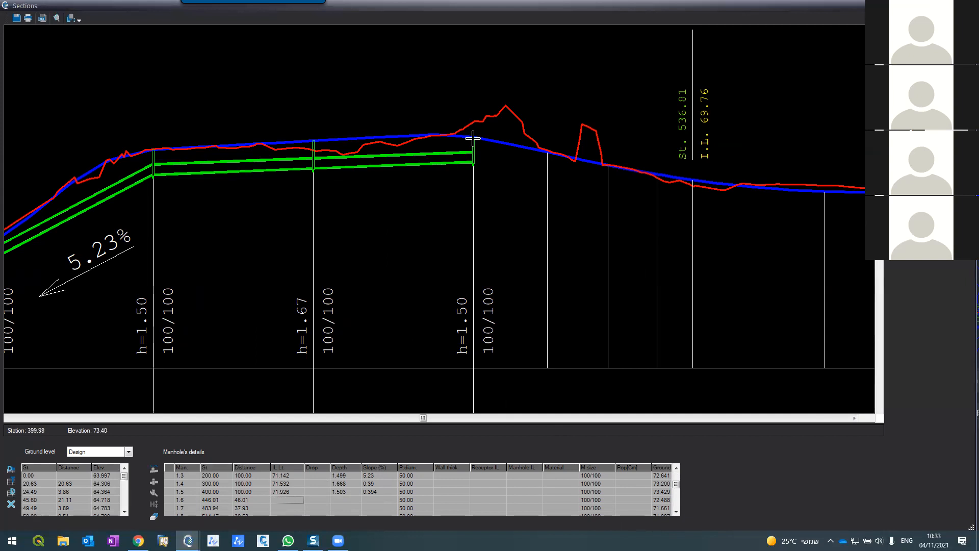
scroll(433, 128, down, 4)
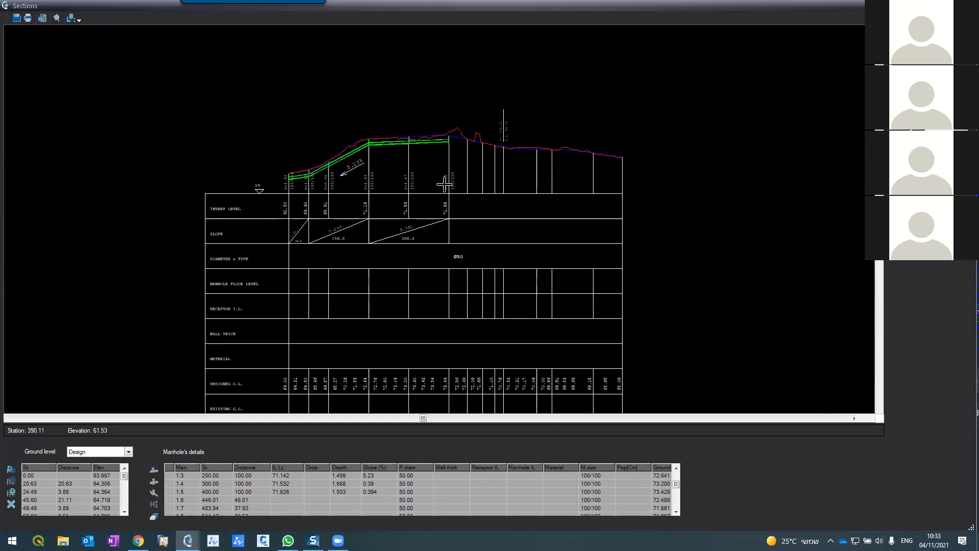
scroll(451, 143, up, 2)
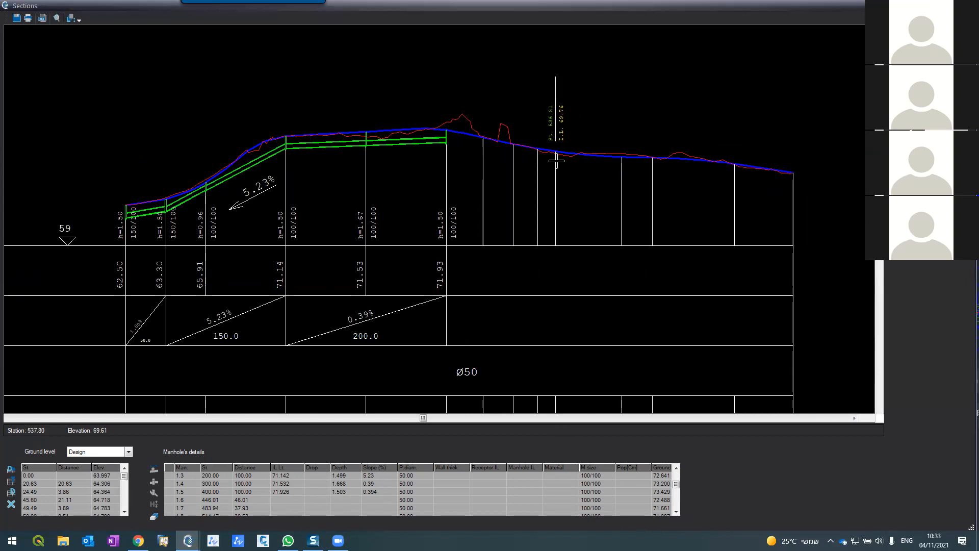
Apply a -1.6% slope to manholes 1.6–1.9 and redraw the profile to invert 69.74.
click(677, 514)
click(677, 514)
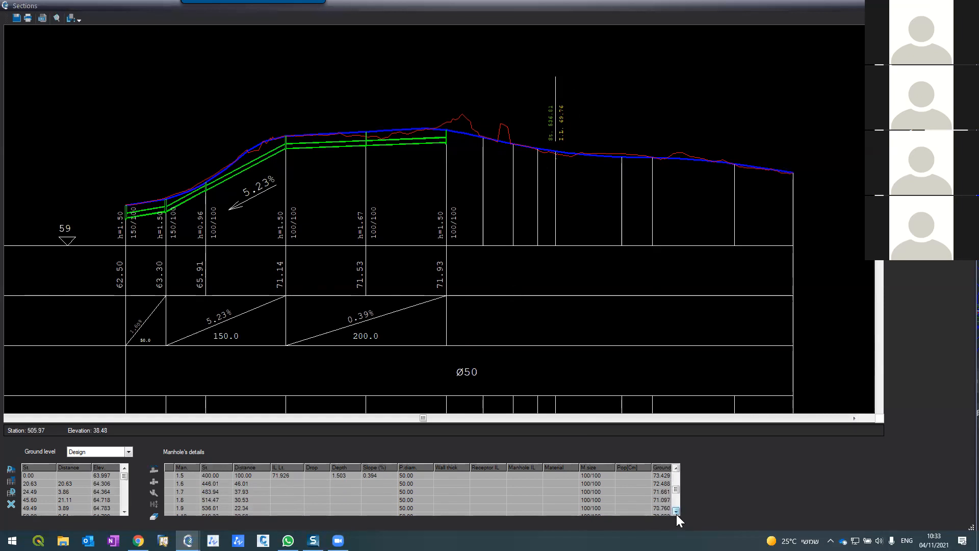
click(677, 515)
click(677, 466)
drag(365, 491, 365, 504)
key(Return)
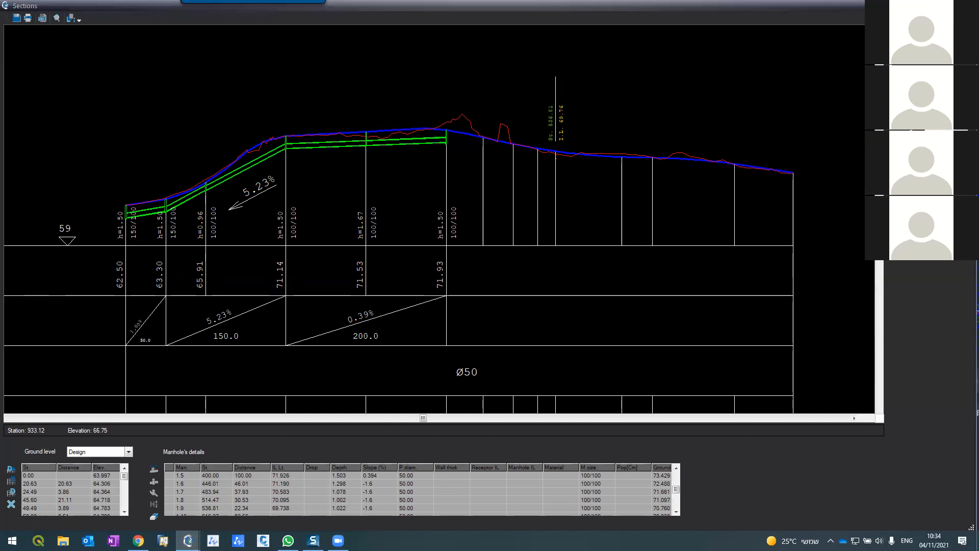
click(918, 183)
scroll(265, 103, up, 3)
scroll(288, 178, down, 5)
scroll(280, 158, up, 3)
scroll(344, 240, up, 3)
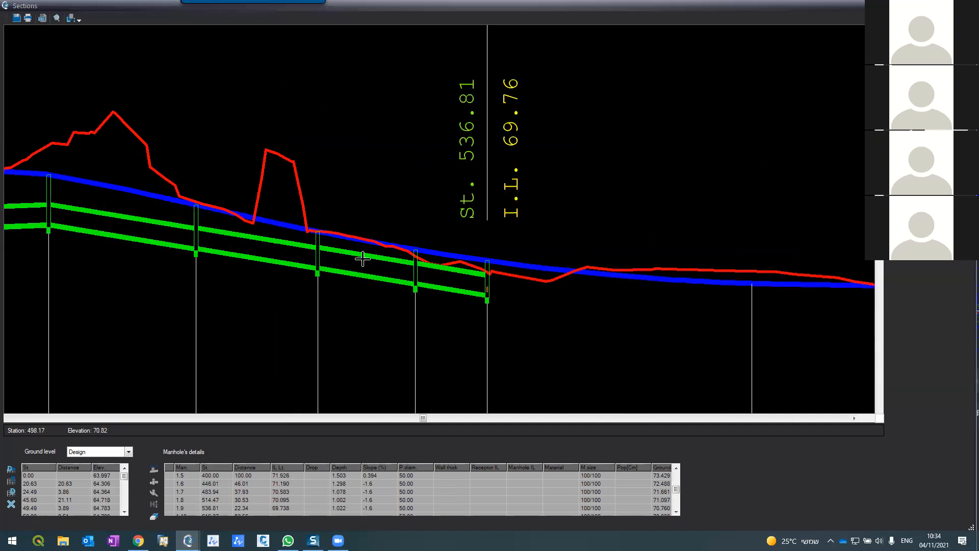
scroll(340, 216, down, 3)
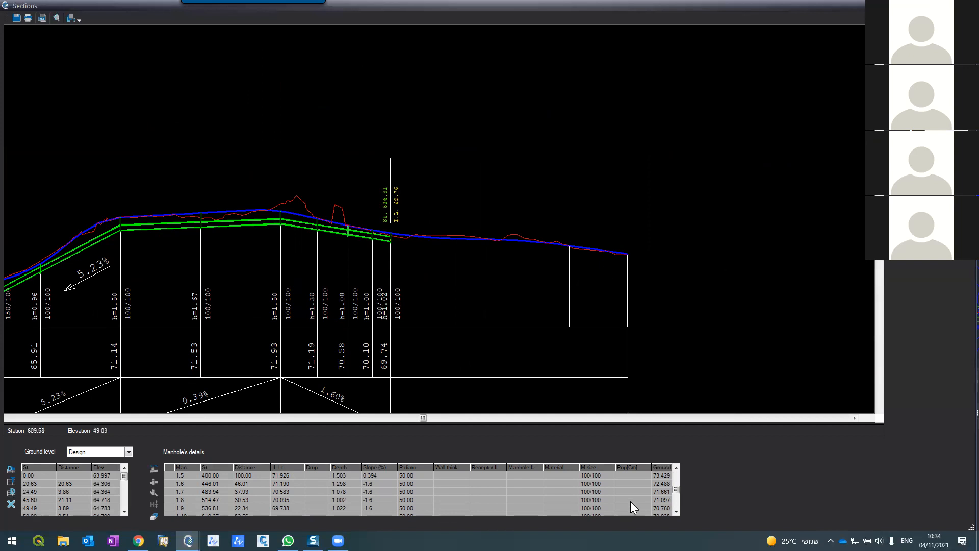
Apply -1.6% to manholes 1.10–1.13 and recalculate, ending at invert 64.994 at station 833.34.
click(676, 510)
click(676, 510)
click(676, 510)
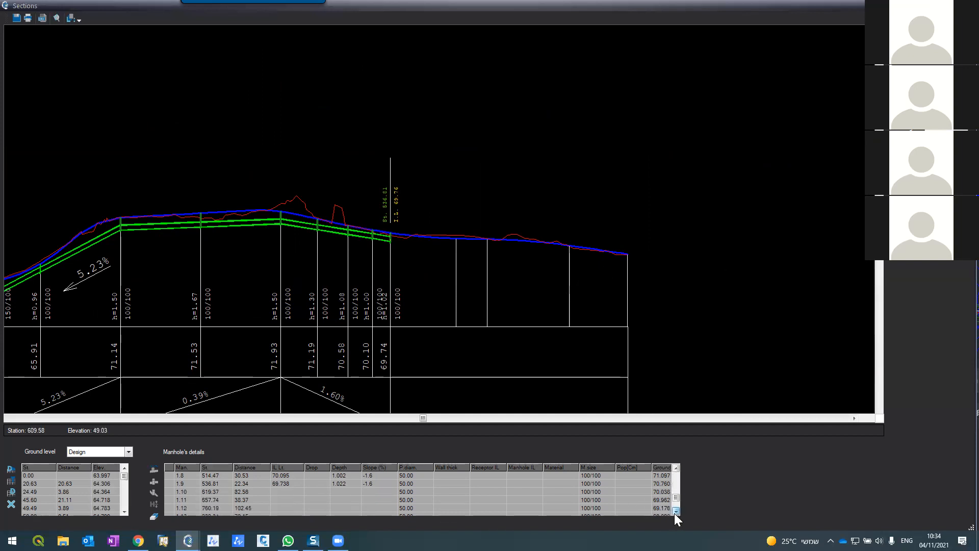
click(373, 492)
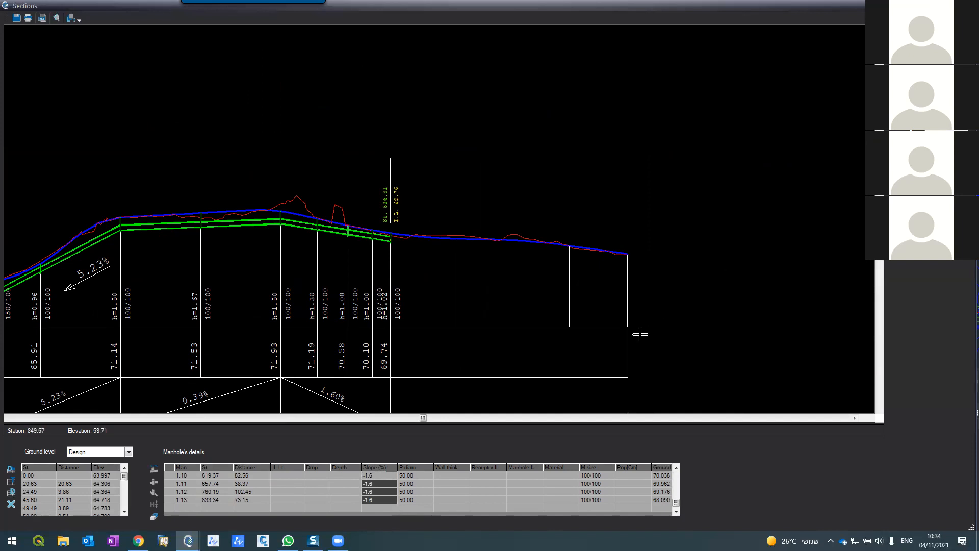
click(924, 166)
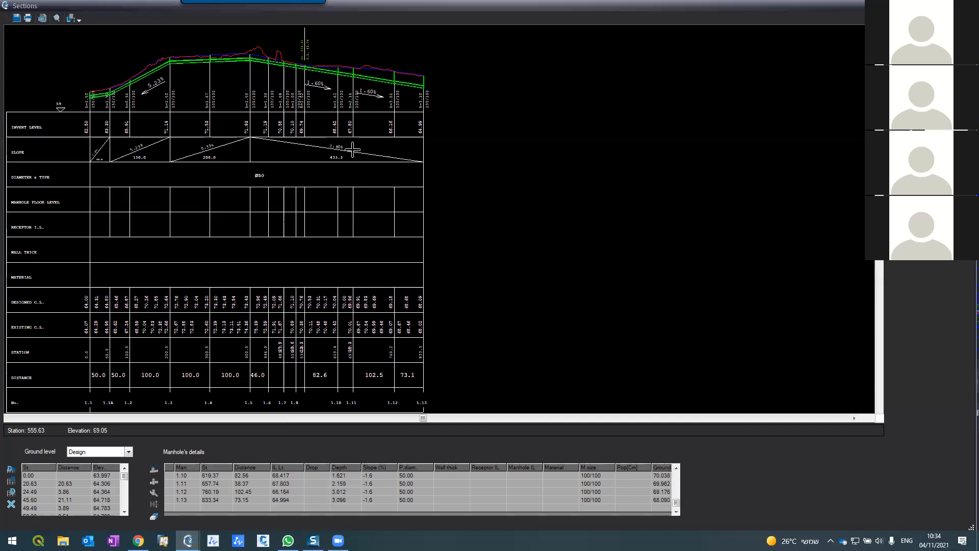
scroll(342, 266, down, 5)
scroll(326, 229, up, 10)
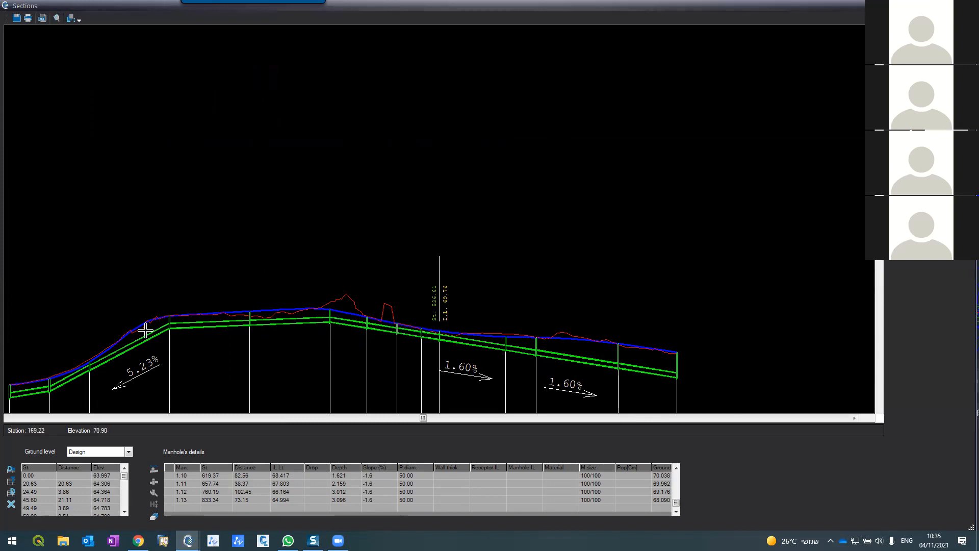
scroll(357, 164, down, 4)
scroll(339, 228, up, 4)
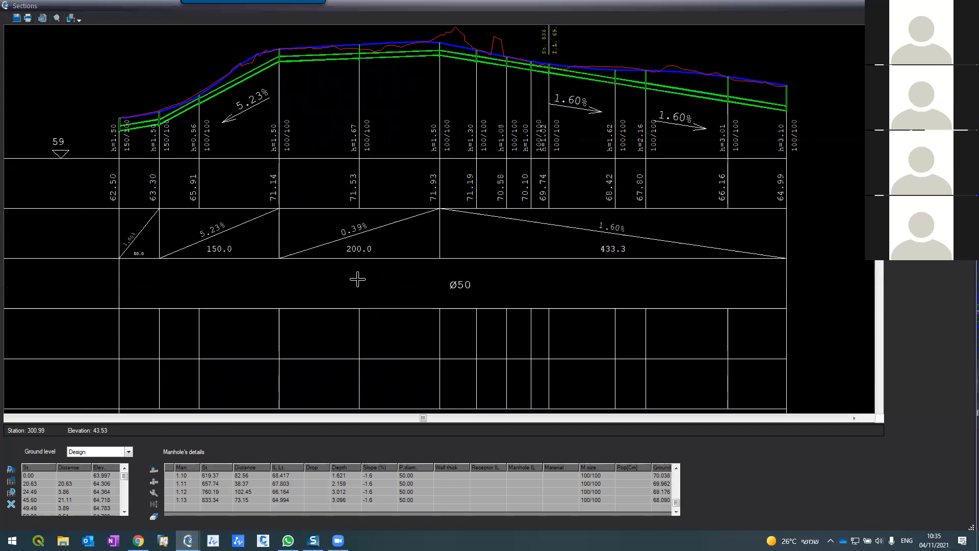
scroll(357, 278, down, 3)
scroll(314, 182, up, 4)
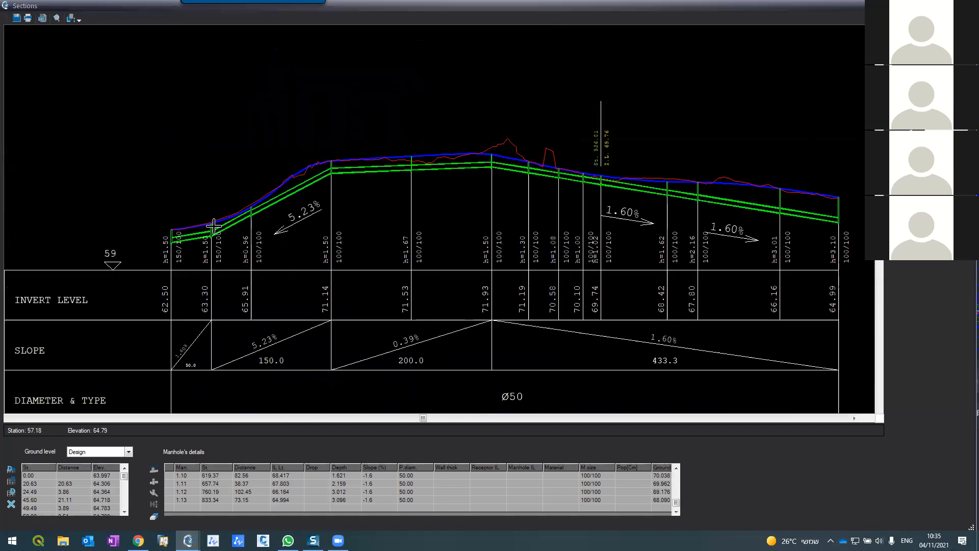
scroll(117, 208, down, 2)
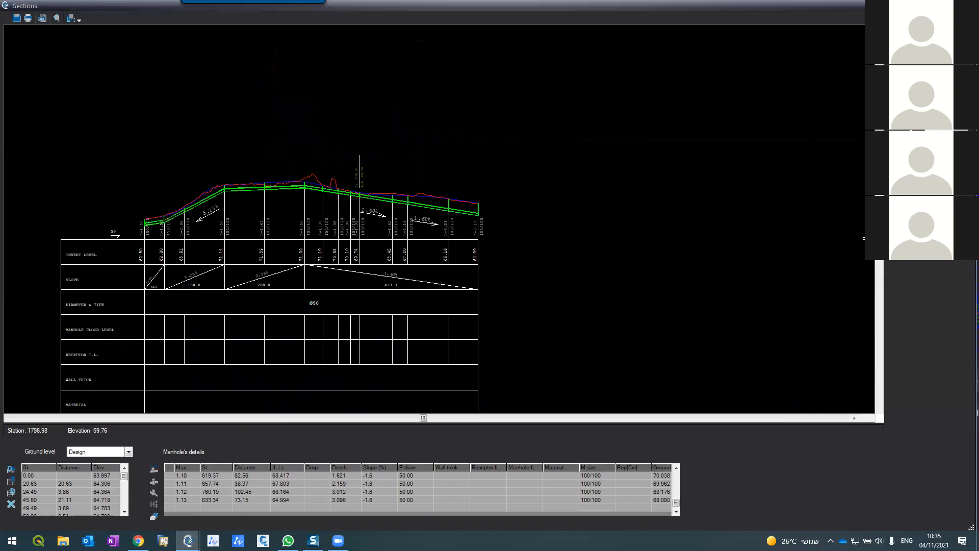
scroll(873, 238, down, 1)
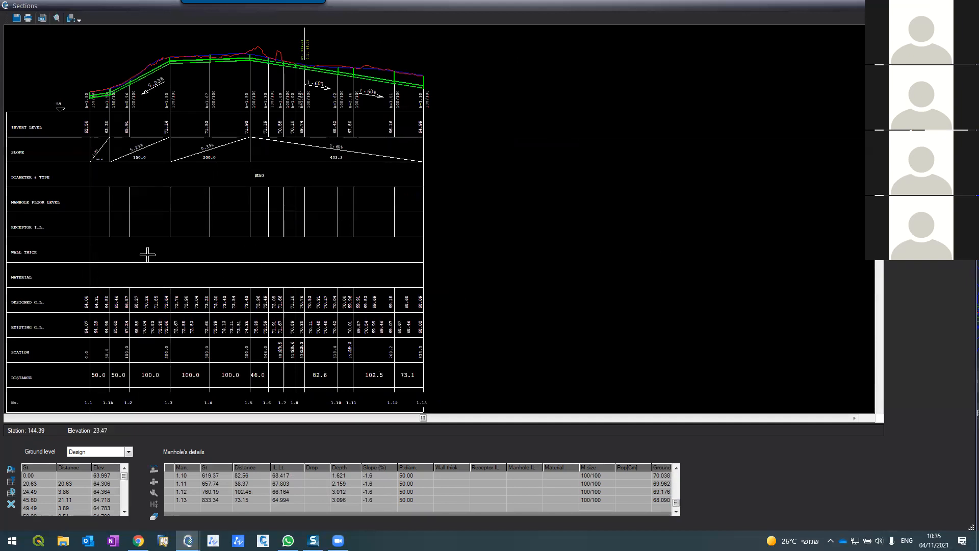
Set the DXF export range to end at station 833.3.
click(50, 15)
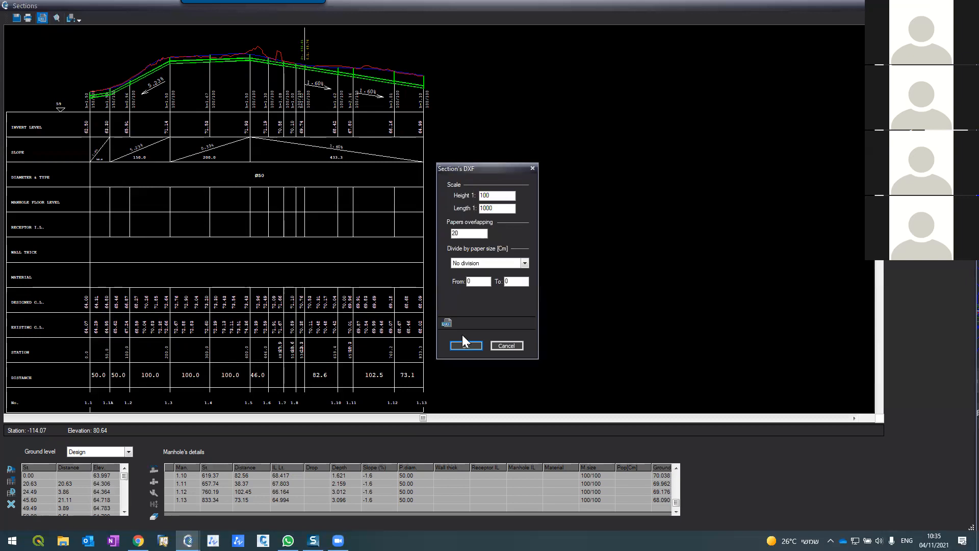
double_click(508, 282)
text(833.3)
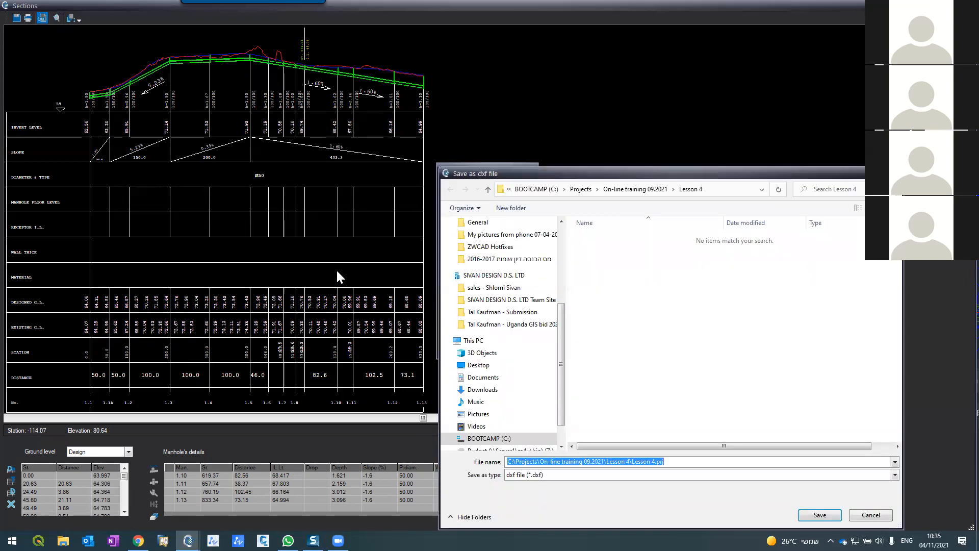
Save the section as DXF file 'Pipe section' in the Lesson 4 folder.
text(Section)
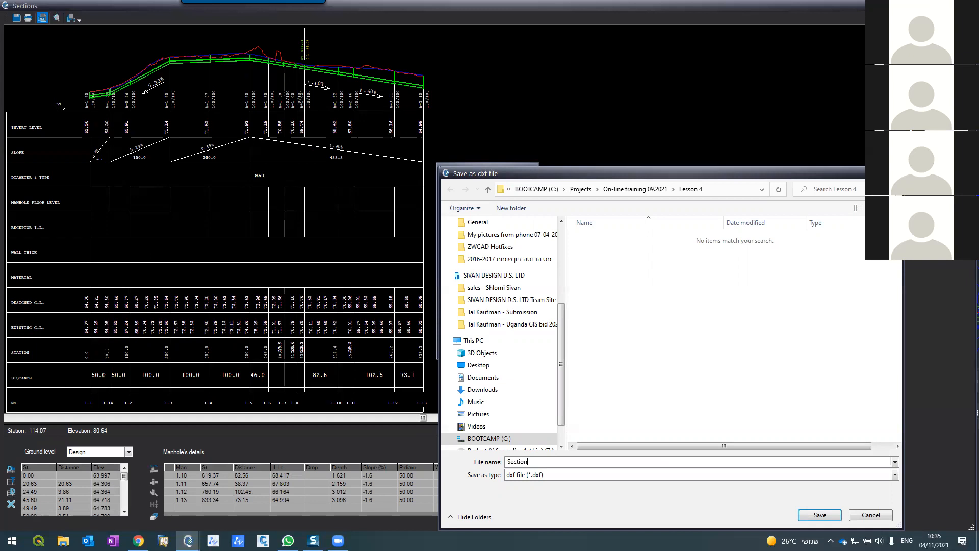
key(BackSpace)
key(BackSpace)
key(BackSpace)
key(BackSpace)
key(BackSpace)
key(BackSpace)
key(BackSpace)
text(Section)
key(BackSpace)
key(BackSpace)
key(BackSpace)
key(BackSpace)
key(BackSpace)
key(BackSpace)
key(BackSpace)
text(Pipe section)
key(Return)
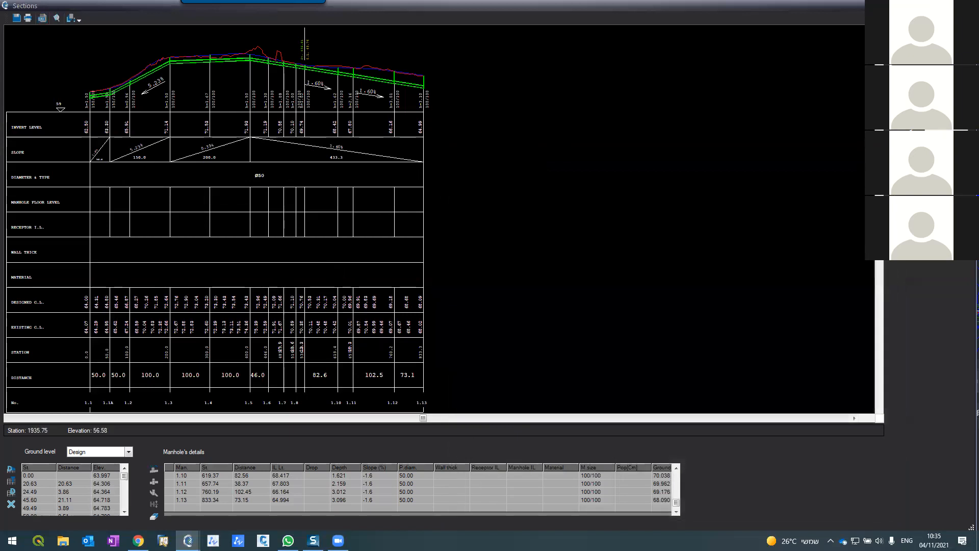
Close the Sections editor and build the pipeline layout via Pipelines > Layout.
click(967, 5)
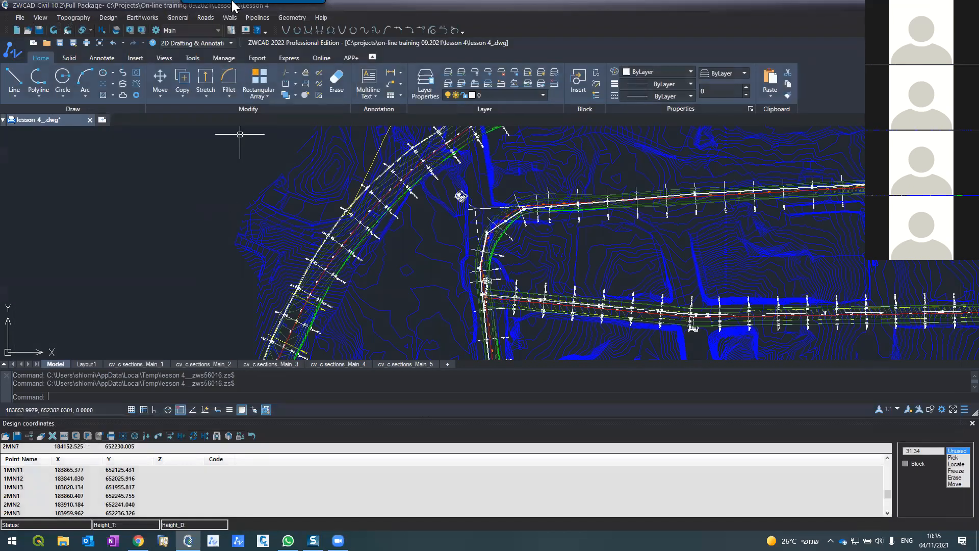
click(258, 17)
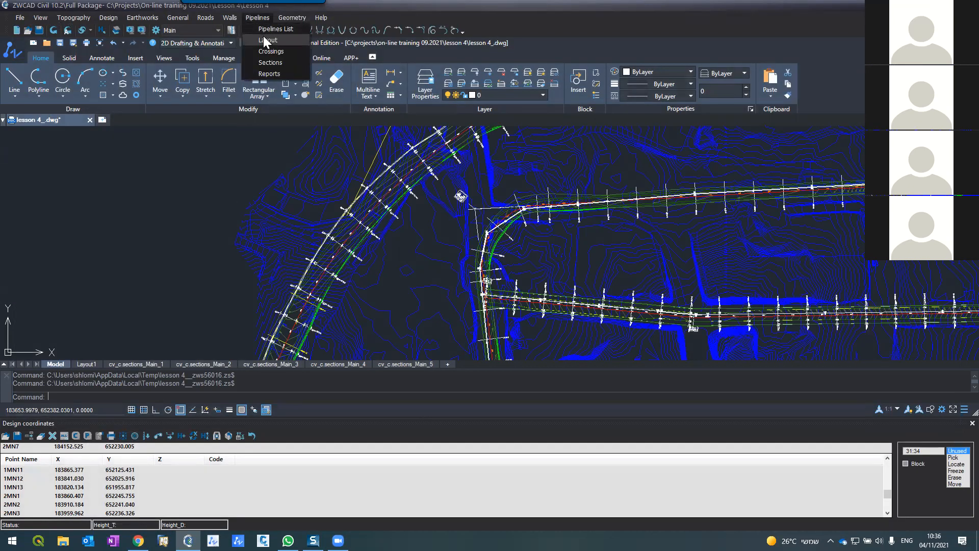
click(267, 40)
scroll(527, 211, up, 8)
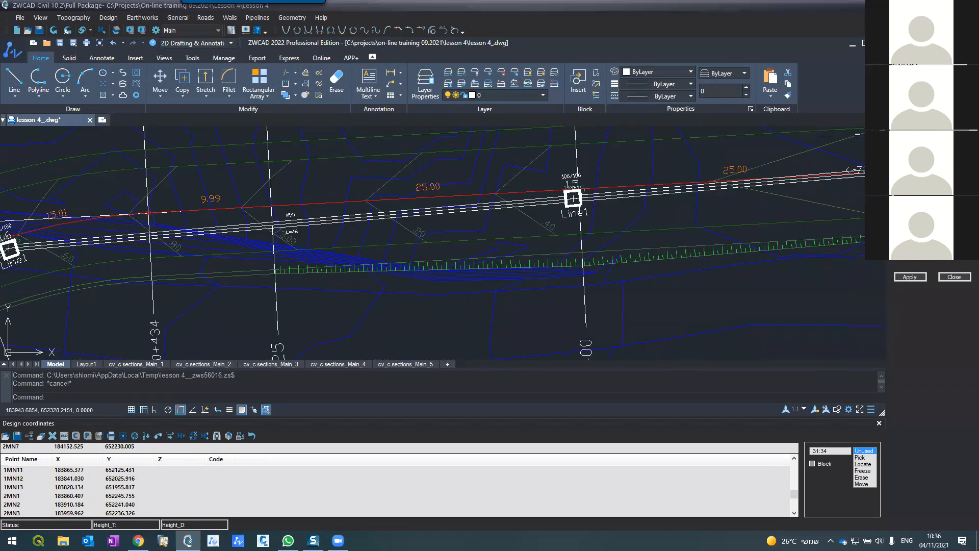
click(904, 276)
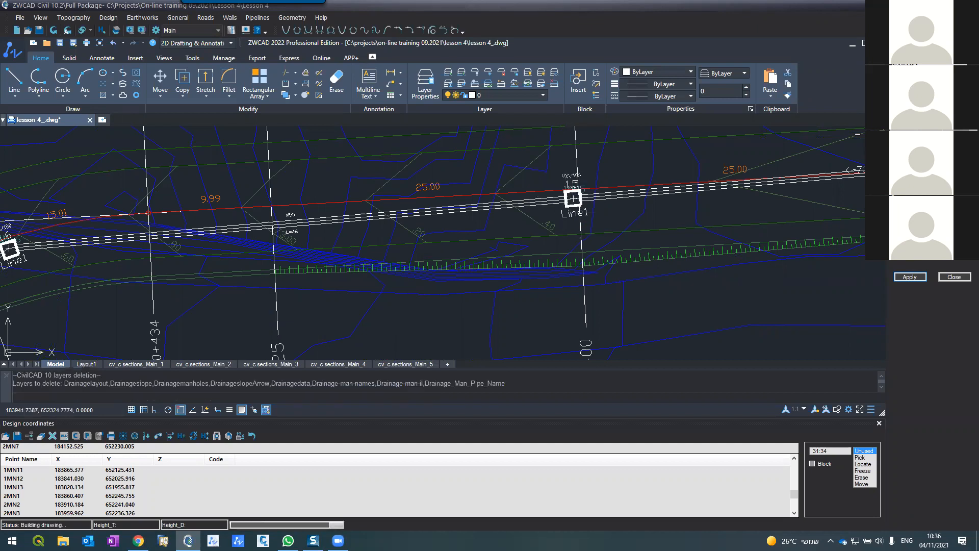
Zoom over the plan to check the manhole top level, invert level and depth labels.
scroll(577, 189, up, 4)
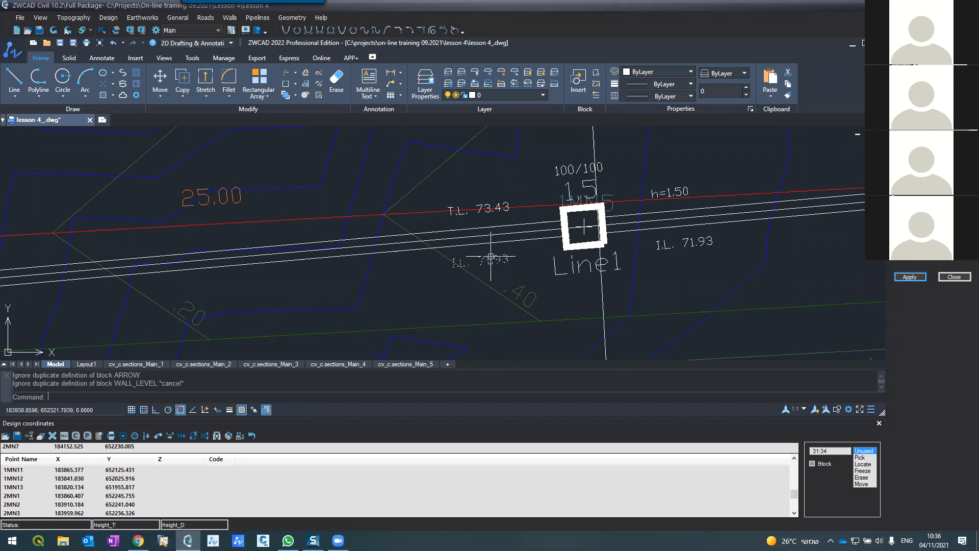
scroll(481, 229, down, 4)
scroll(481, 229, down, 6)
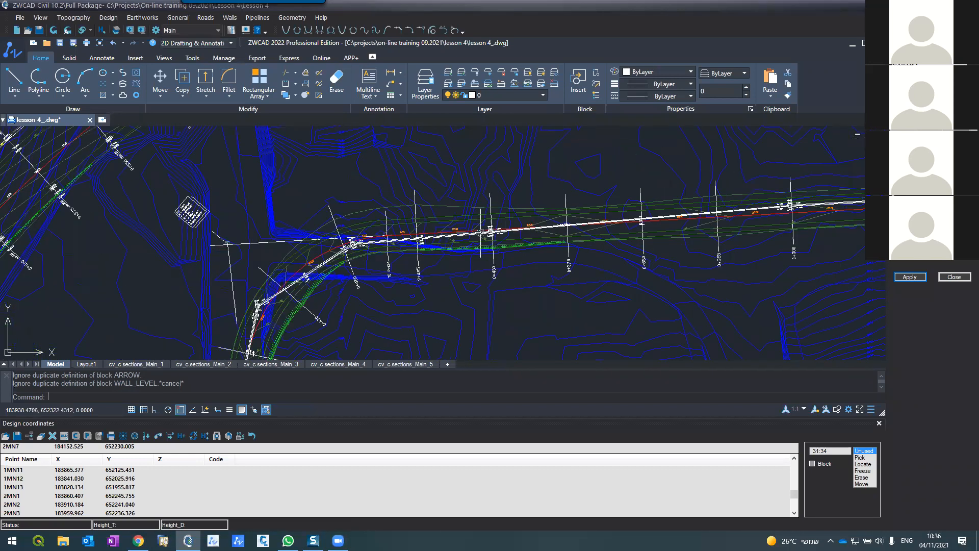
scroll(380, 249, up, 4)
scroll(301, 231, up, 6)
scroll(376, 201, down, 6)
scroll(196, 302, up, 5)
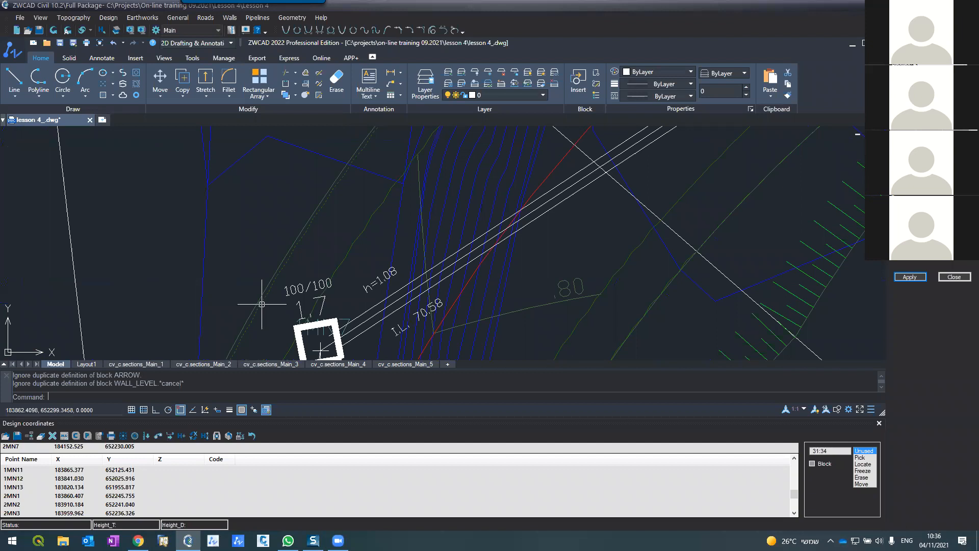
scroll(295, 208, down, 5)
scroll(300, 267, up, 3)
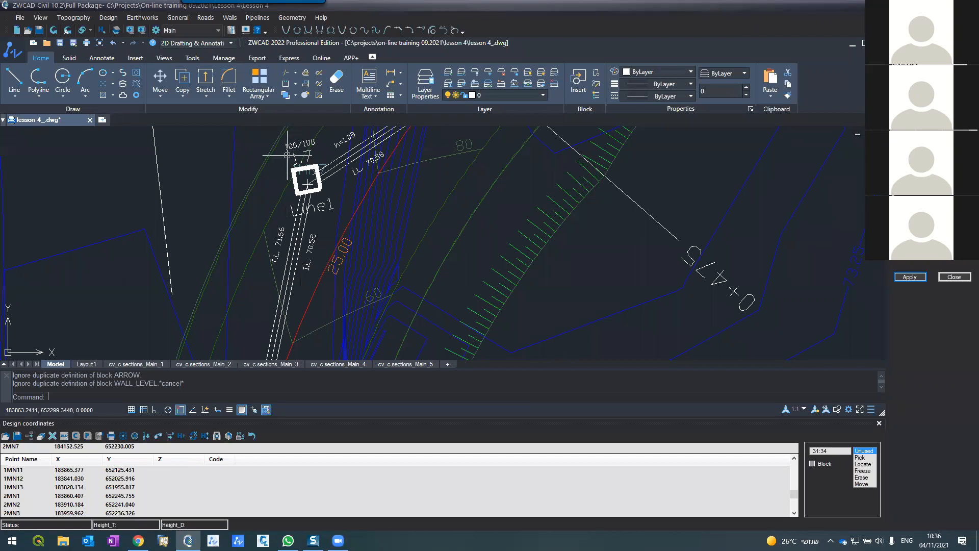
scroll(320, 305, down, 5)
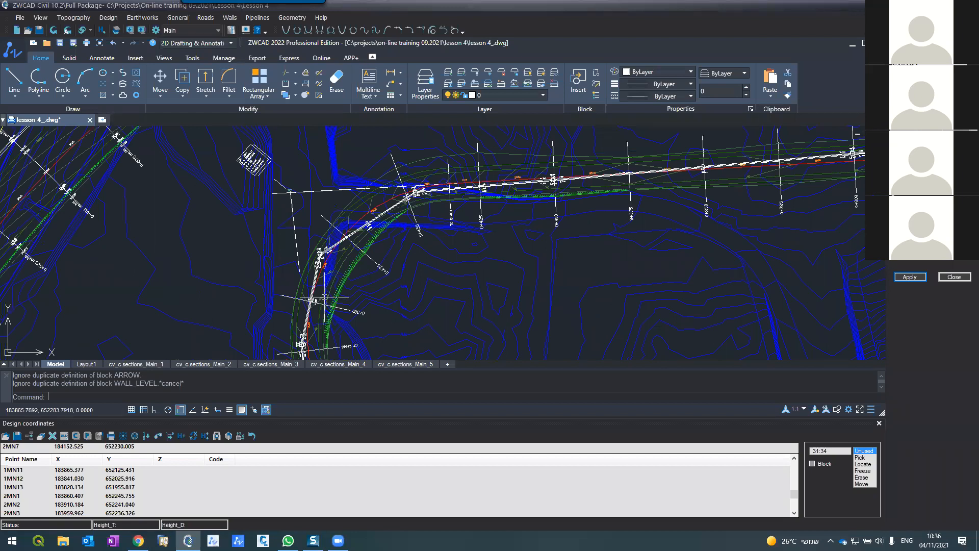
scroll(401, 173, up, 5)
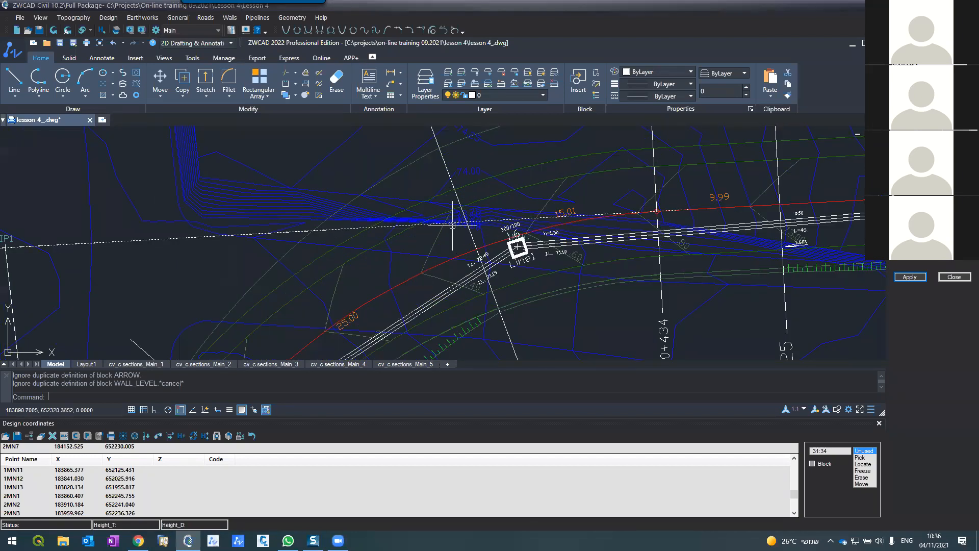
scroll(451, 230, down, 5)
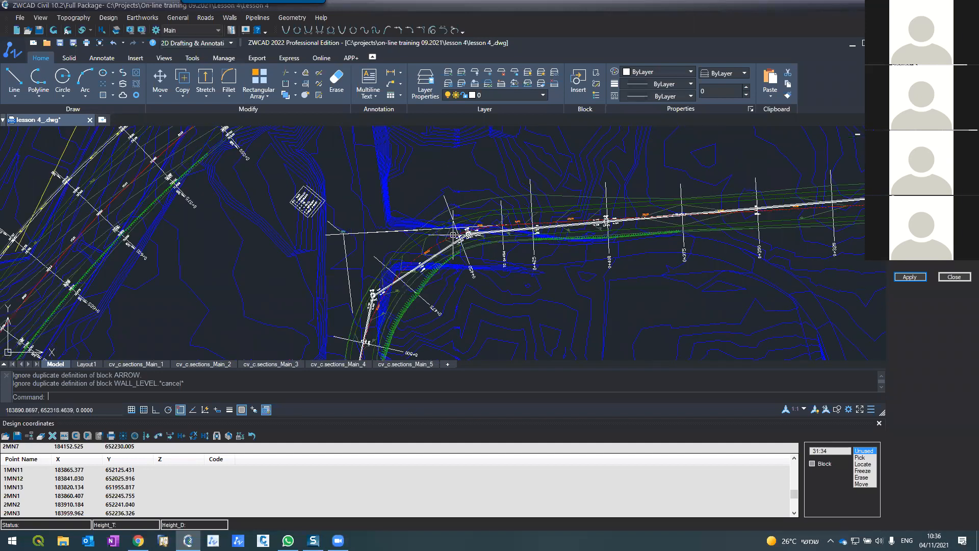
scroll(452, 231, down, 2)
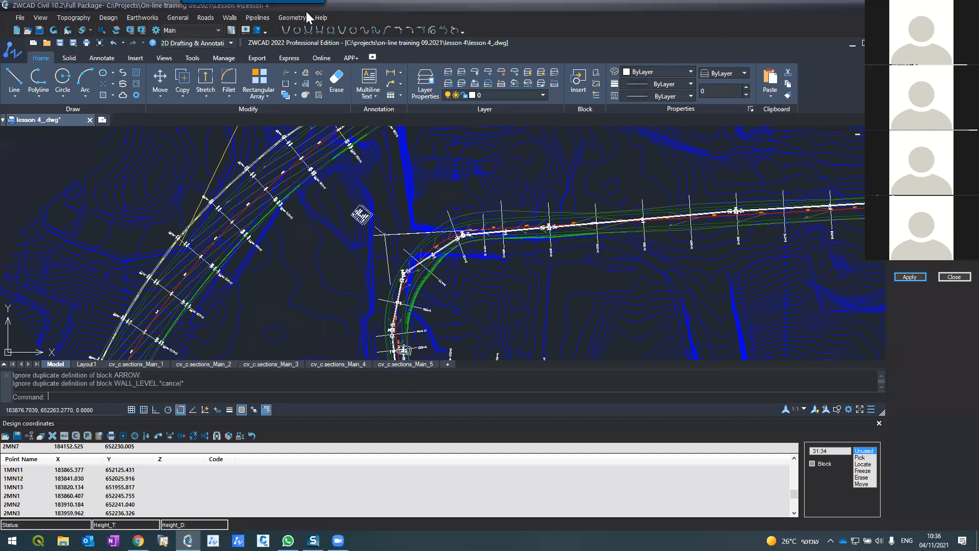
mouse_move(306, 5)
scroll(352, 150, down, 6)
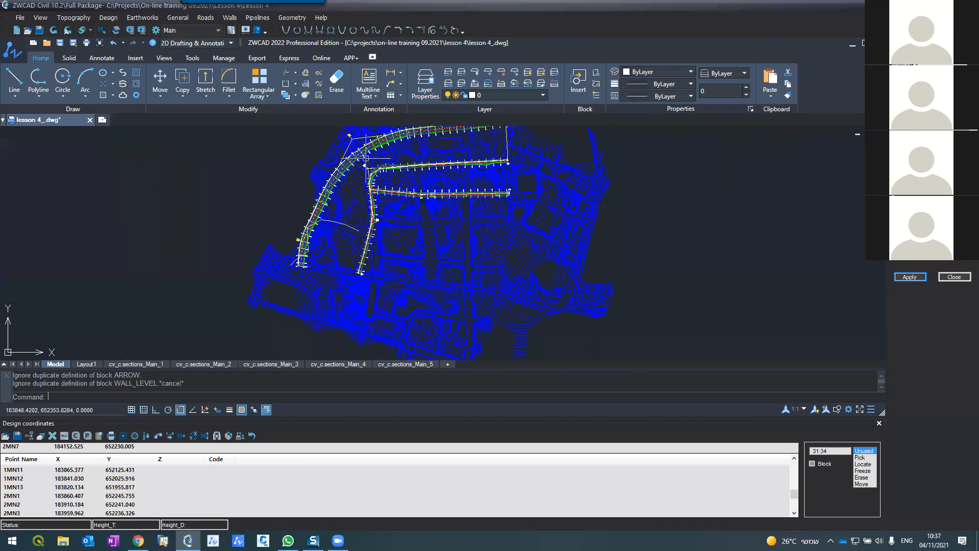
scroll(365, 158, up, 2)
scroll(366, 159, up, 8)
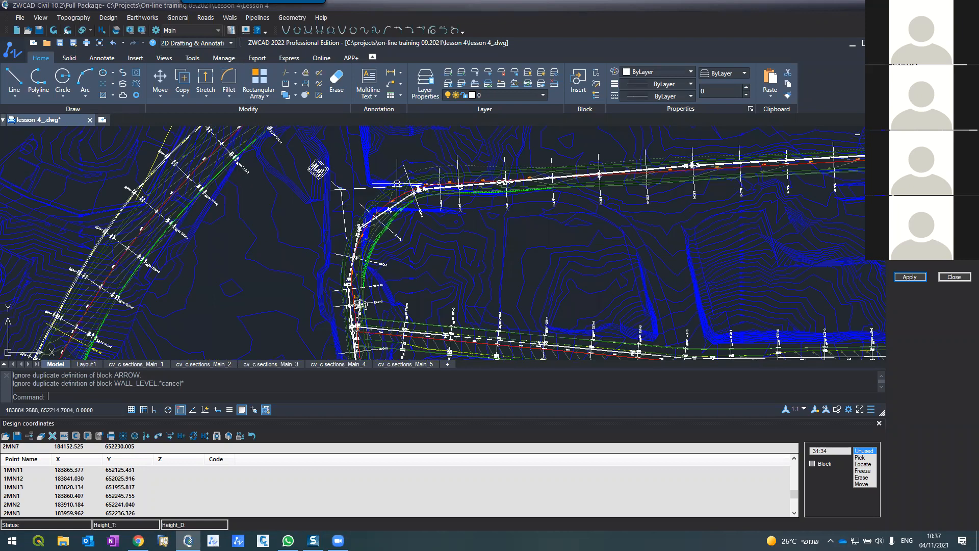
scroll(348, 159, down, 5)
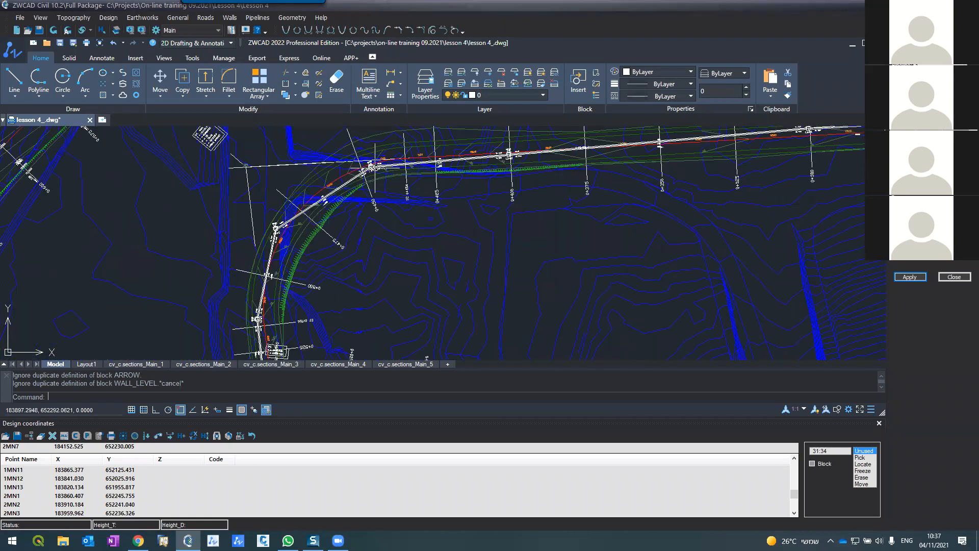
scroll(332, 168, up, 8)
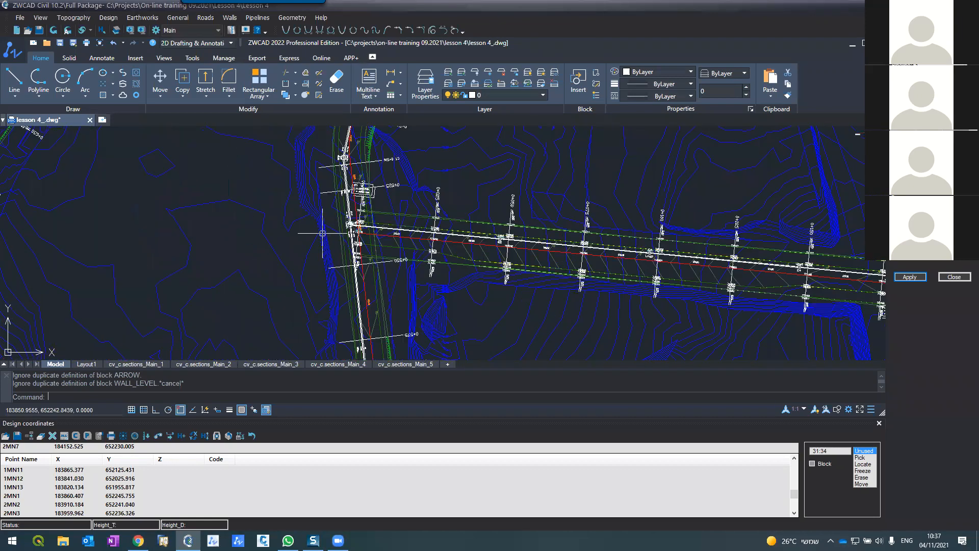
scroll(363, 221, up, 2)
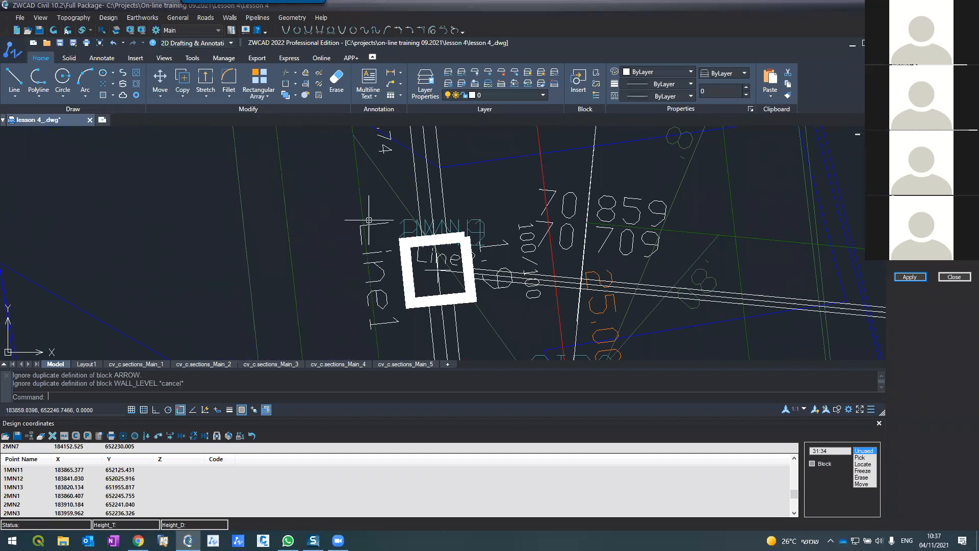
scroll(369, 220, down, 2)
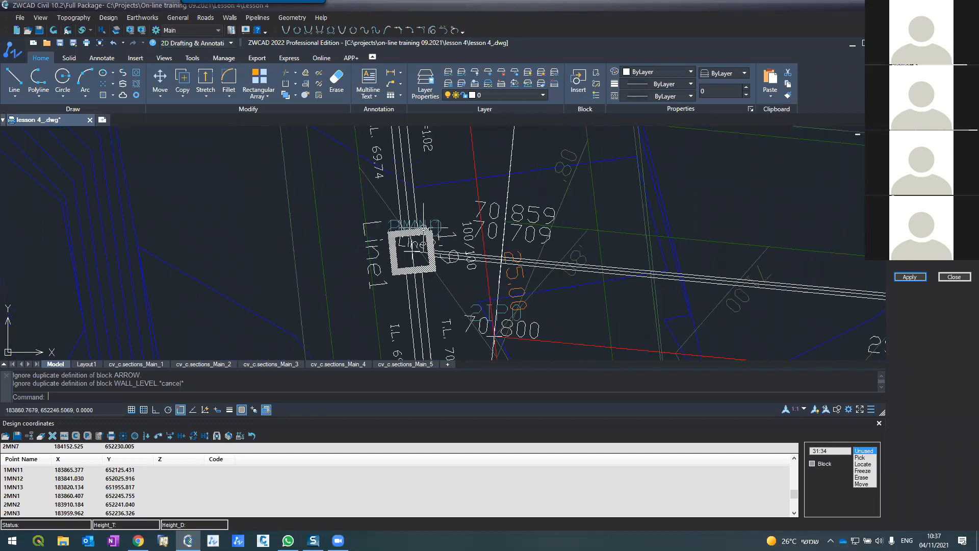
scroll(415, 243, down, 1)
scroll(416, 244, up, 2)
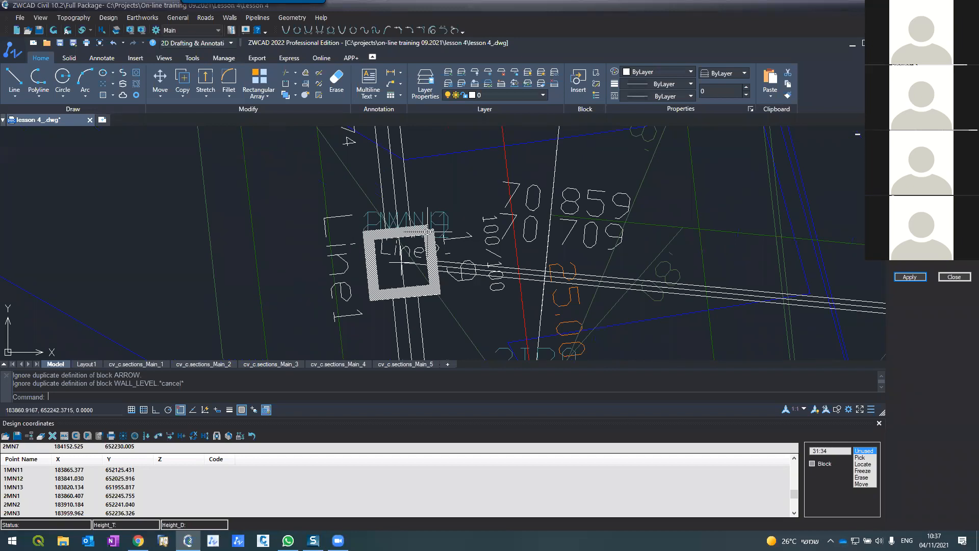
scroll(429, 232, down, 2)
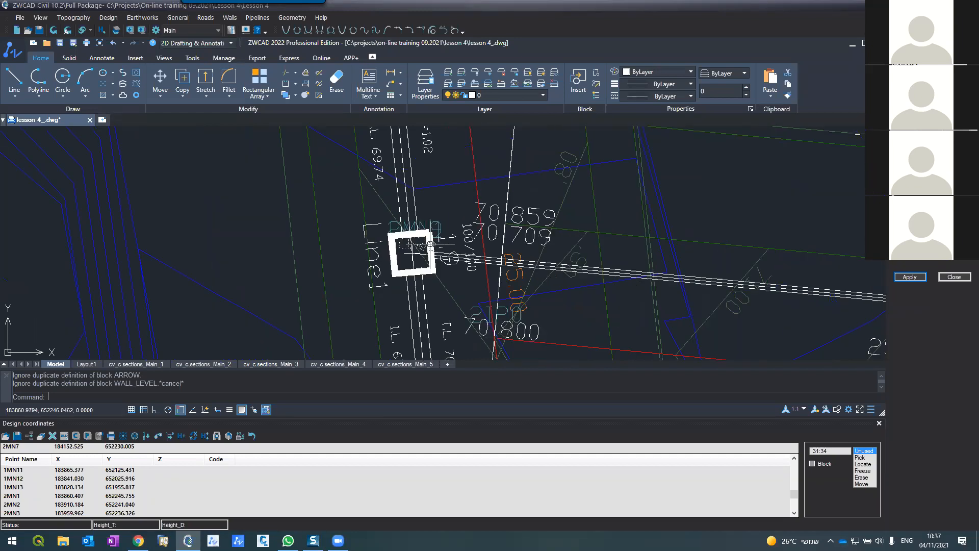
scroll(419, 250, down, 3)
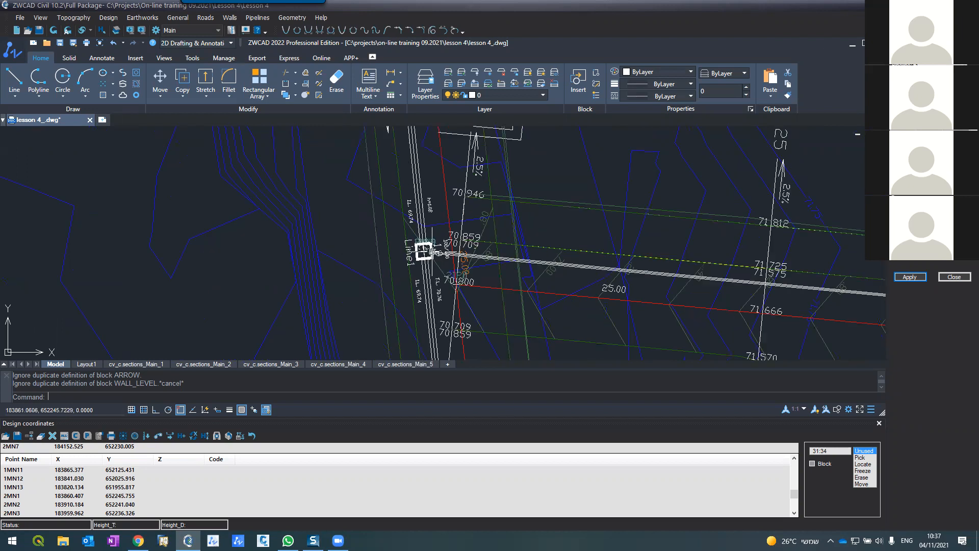
scroll(427, 252, up, 4)
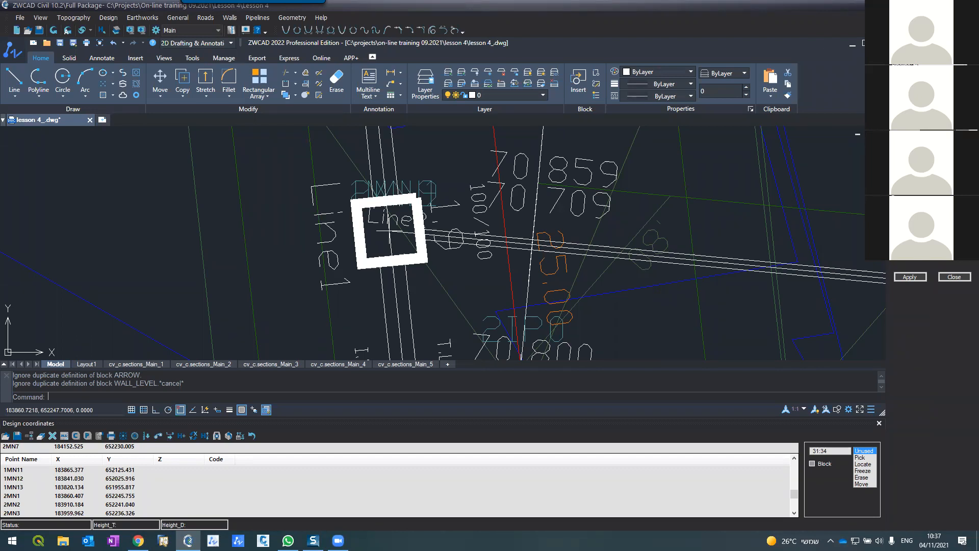
Rebuild the pipeline layout and recheck the Line1 and Line2 manhole markers.
click(917, 279)
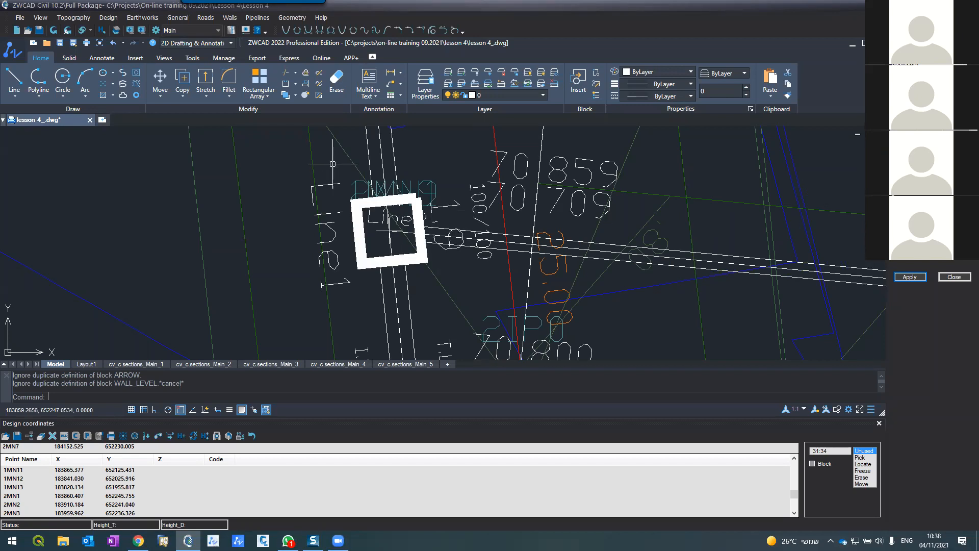
scroll(375, 223, down, 5)
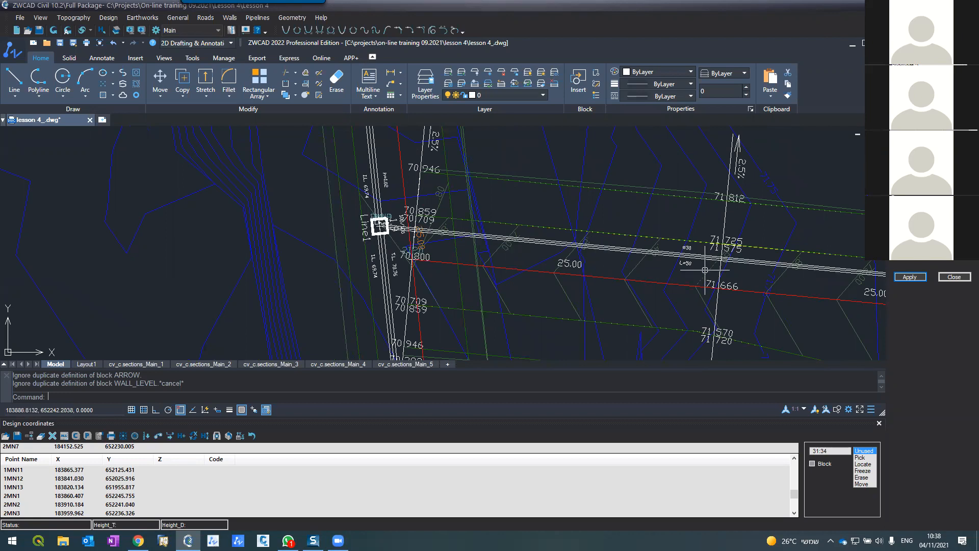
scroll(391, 174, down, 4)
scroll(388, 174, down, 2)
scroll(516, 198, up, 2)
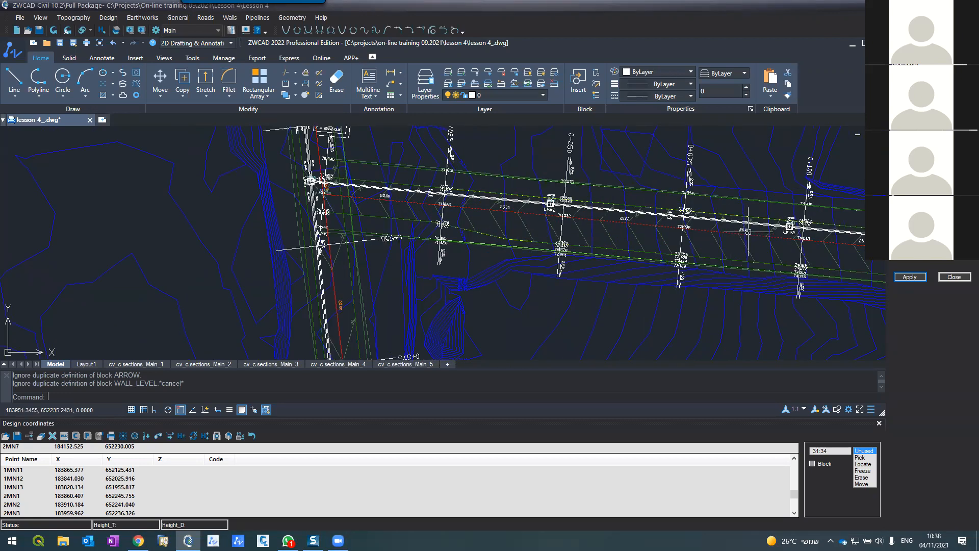
scroll(684, 213, up, 2)
scroll(462, 199, up, 5)
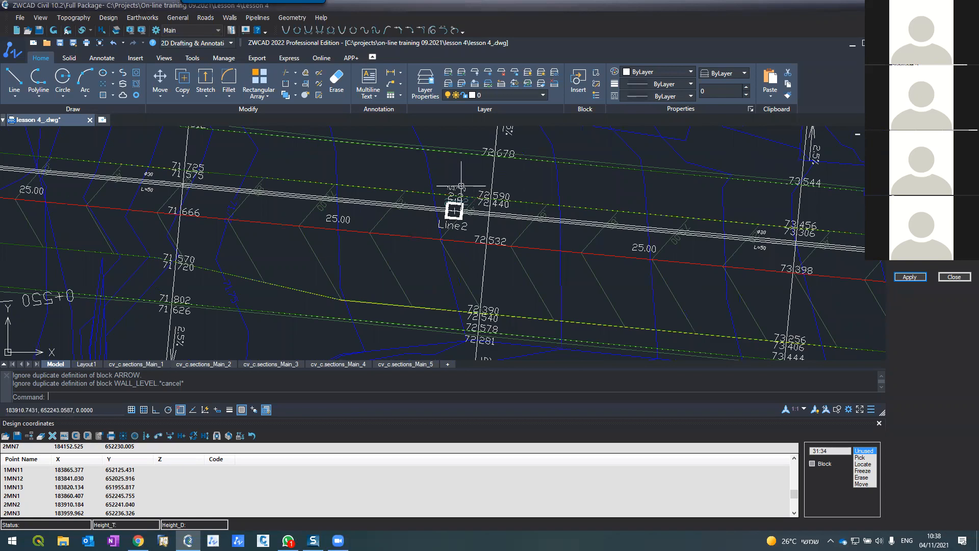
scroll(440, 182, down, 5)
scroll(709, 209, up, 6)
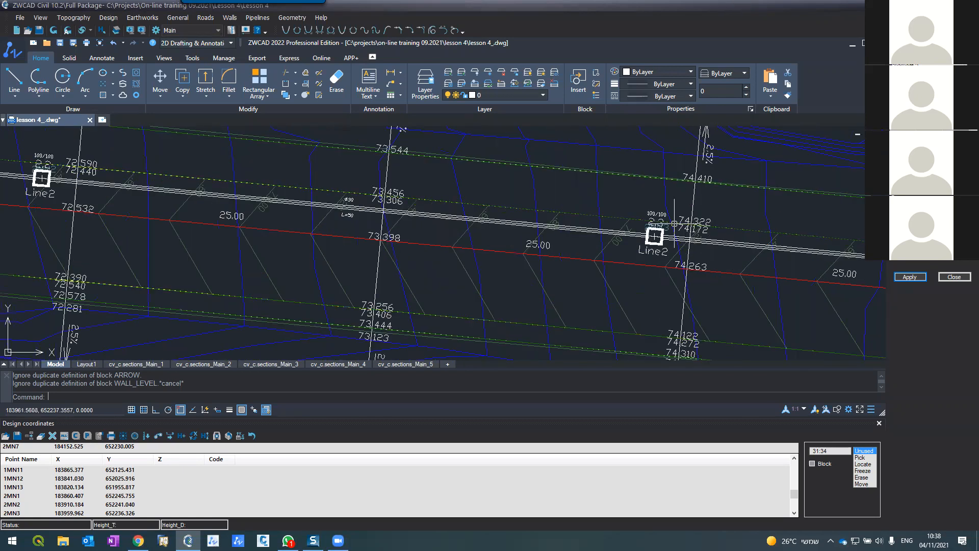
scroll(669, 206, down, 7)
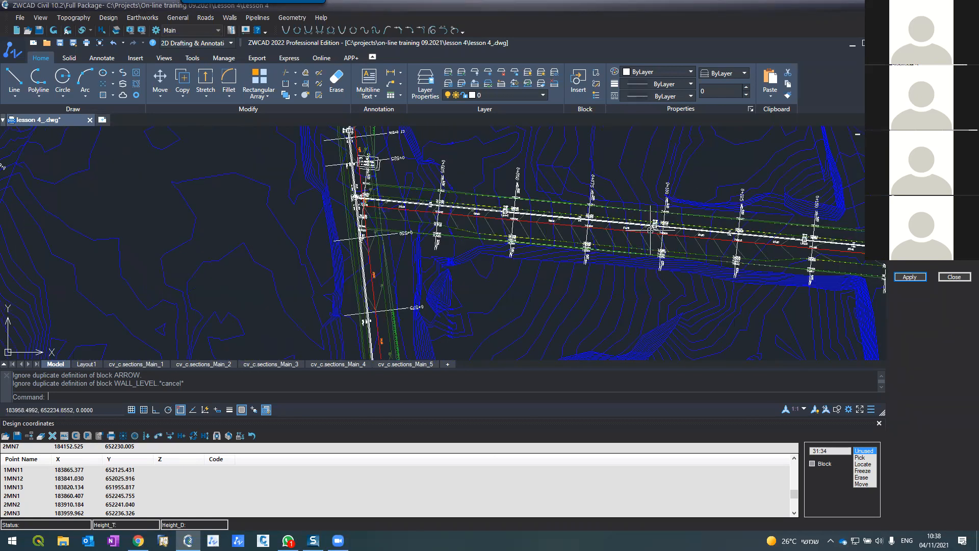
scroll(505, 239, up, 2)
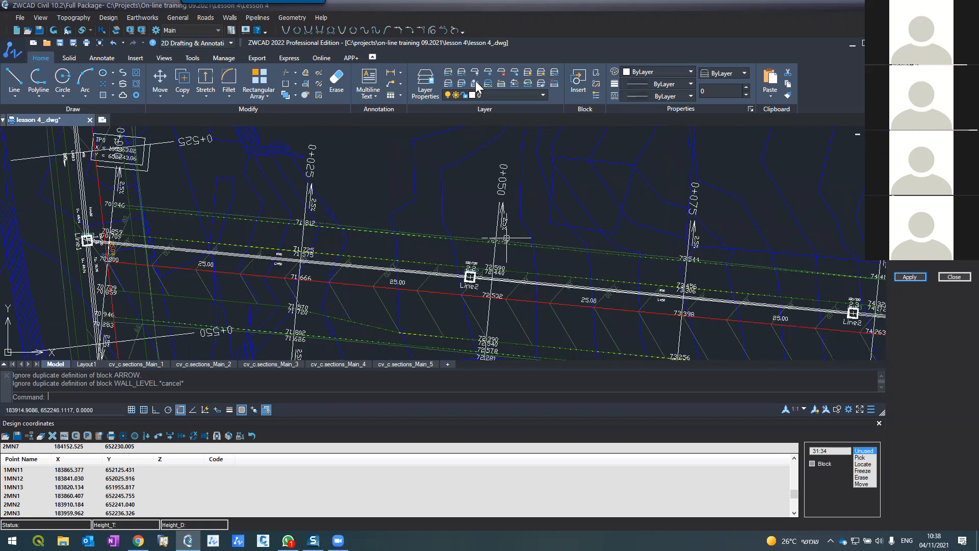
Freeze the layers of the 2.5% slope arrow, slope labels, and centre and edge level labels.
click(488, 74)
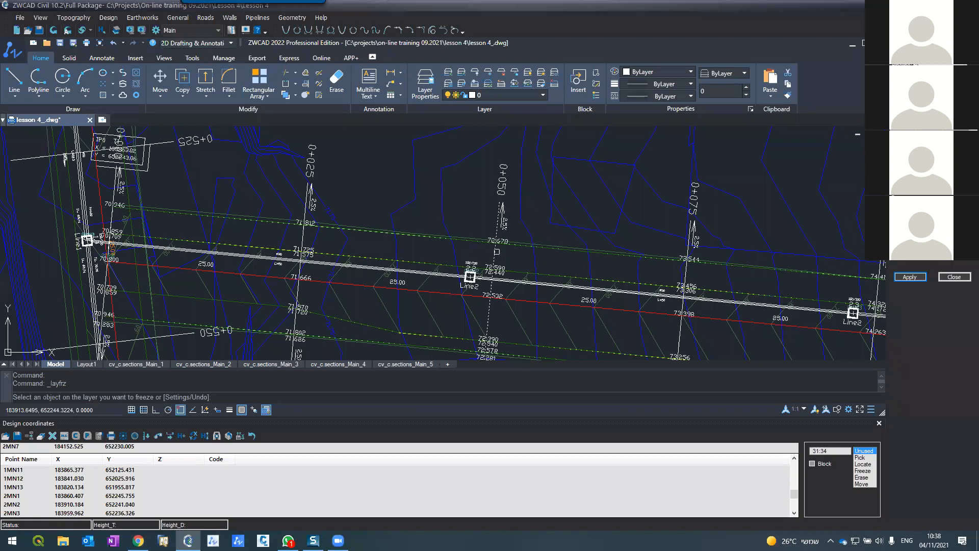
scroll(509, 212, up, 4)
click(493, 238)
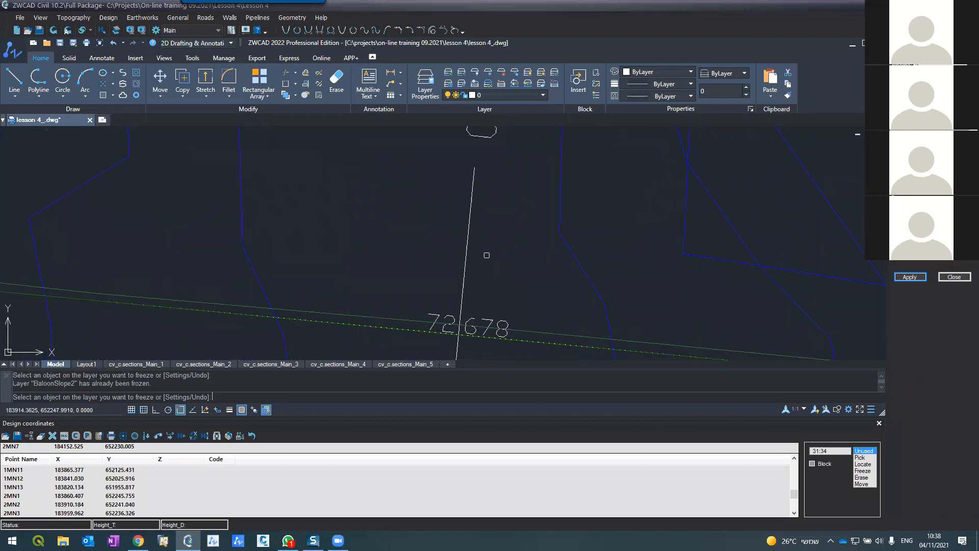
click(486, 317)
scroll(511, 164, down, 4)
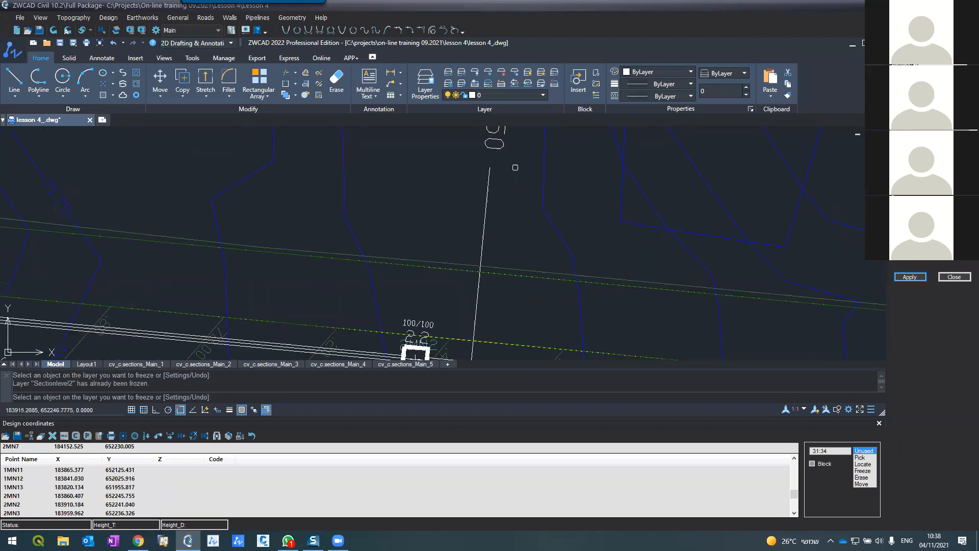
scroll(510, 242, up, 2)
click(499, 193)
click(497, 300)
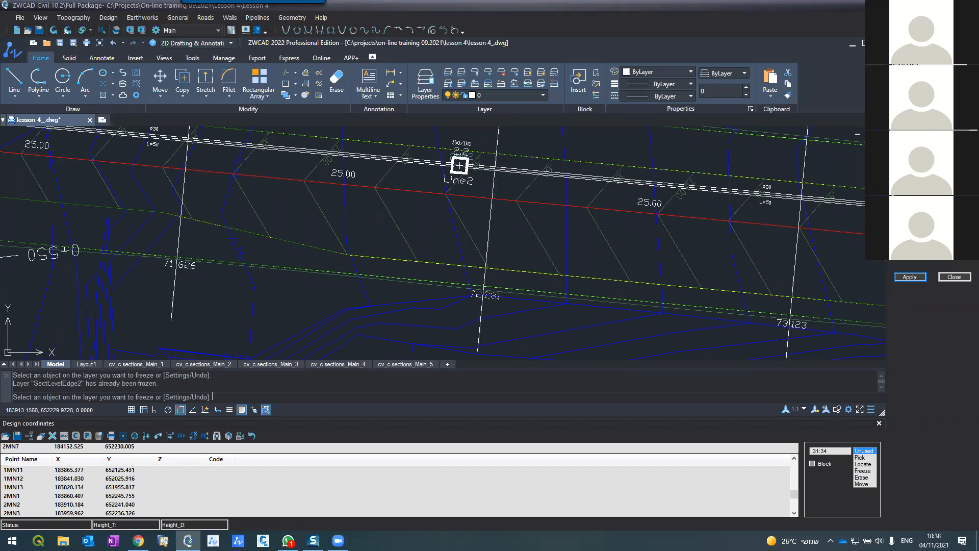
scroll(506, 286, down, 2)
scroll(508, 292, down, 2)
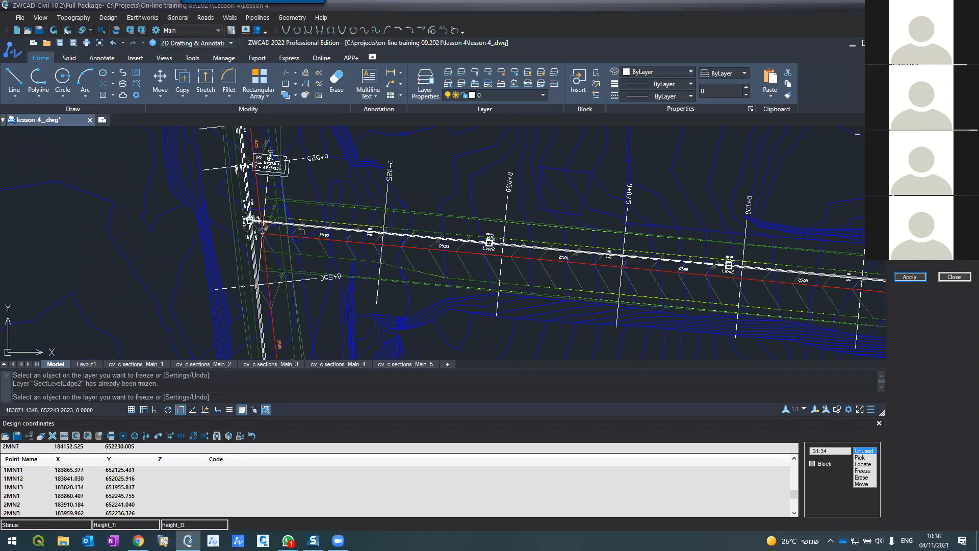
scroll(266, 216, up, 4)
key(Return)
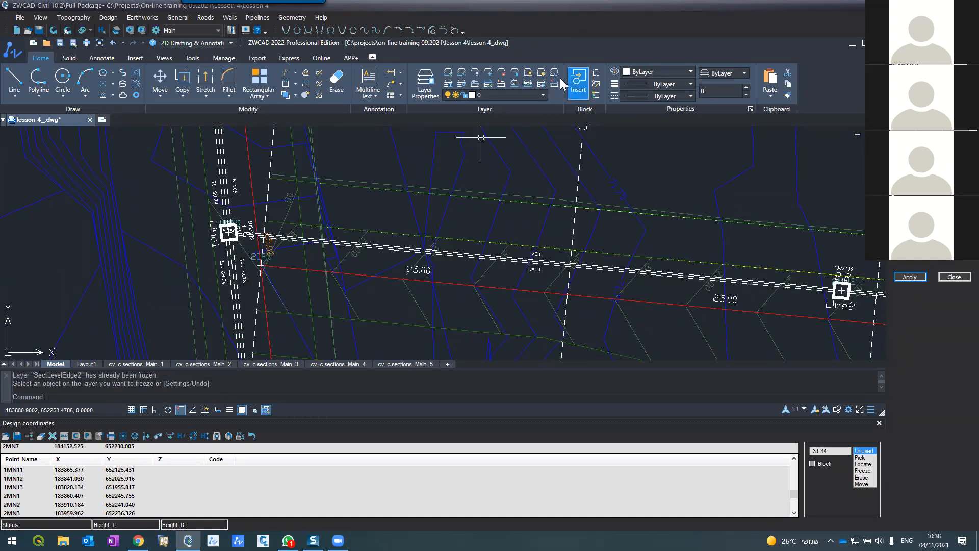
Freeze the layer of the red line as well.
click(488, 73)
click(423, 278)
key(Escape)
scroll(326, 215, down, 2)
scroll(422, 234, up, 1)
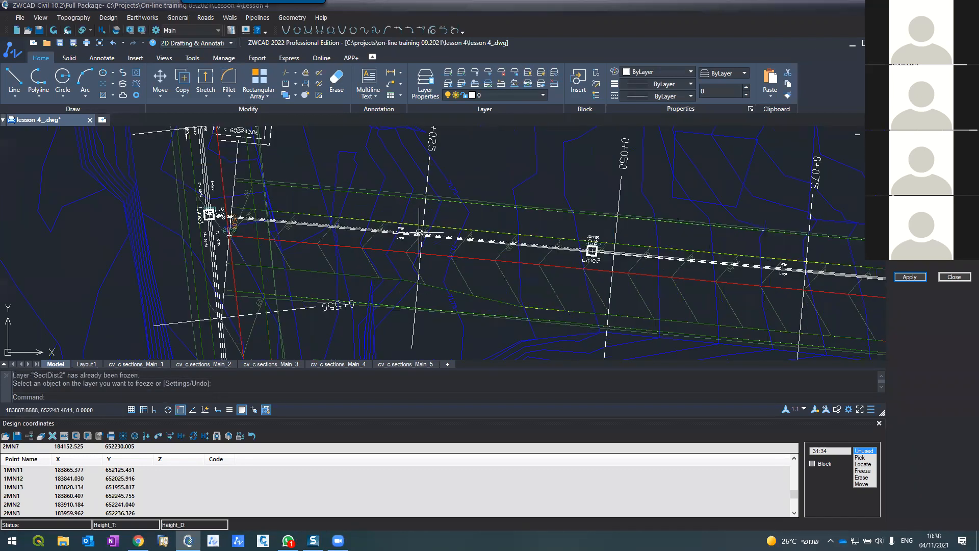
scroll(423, 233, up, 3)
scroll(423, 235, down, 3)
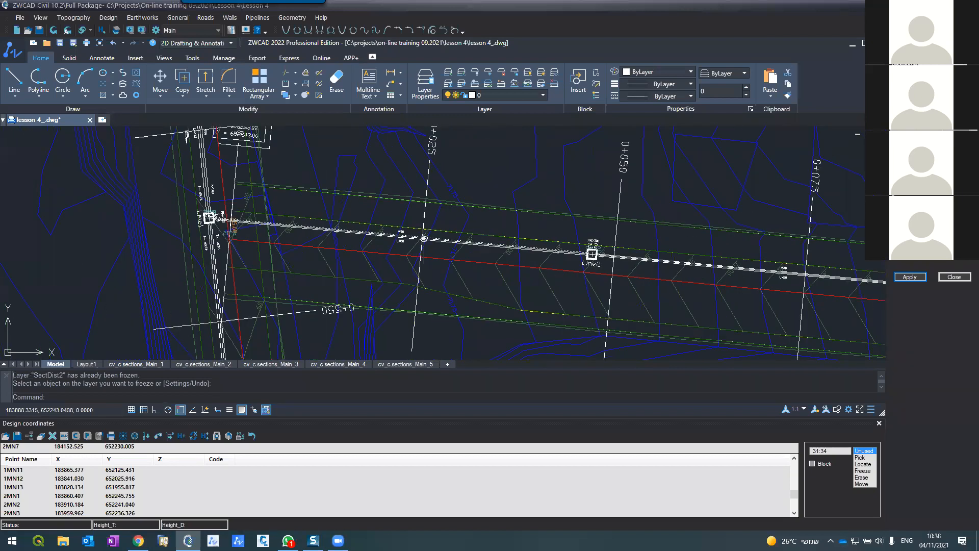
scroll(424, 238, up, 3)
scroll(424, 238, down, 1)
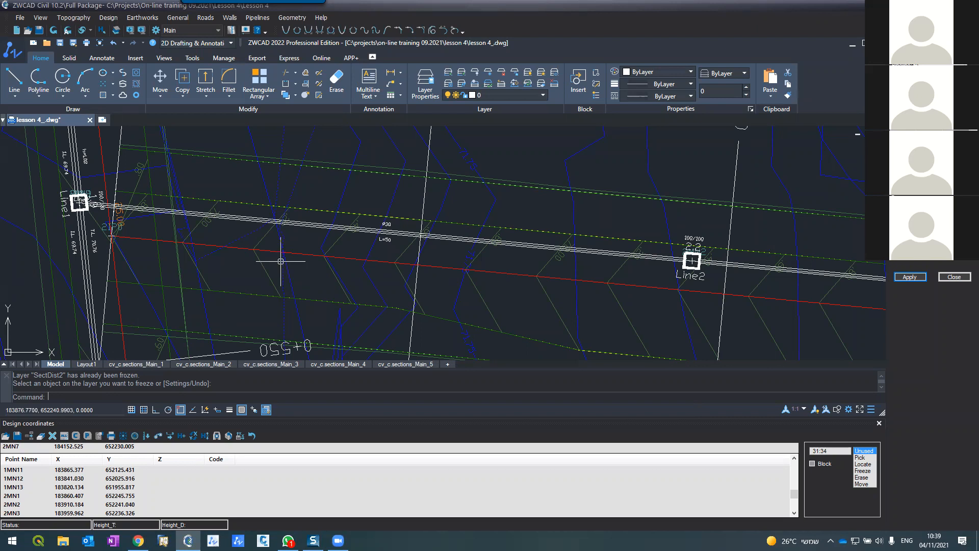
scroll(309, 223, down, 4)
scroll(305, 224, up, 2)
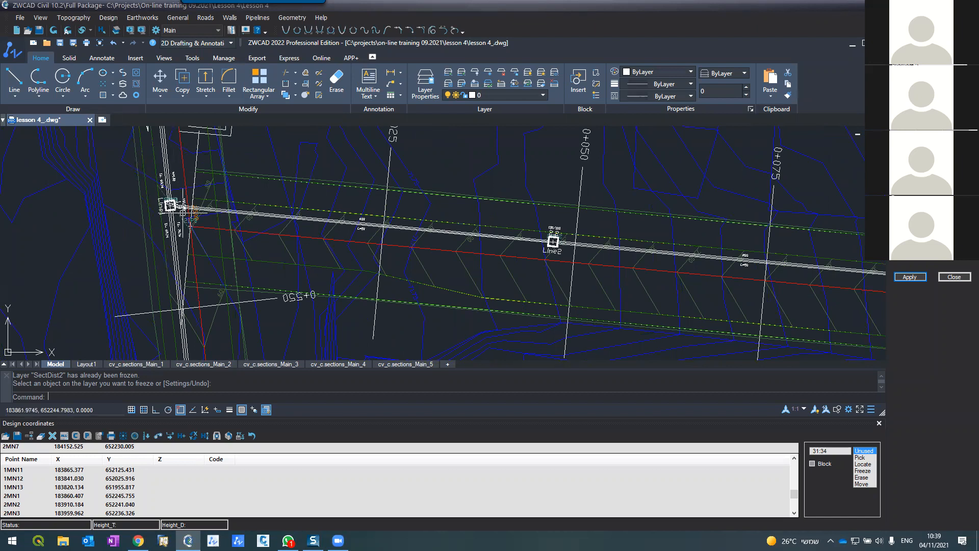
scroll(171, 182, up, 5)
scroll(174, 186, down, 3)
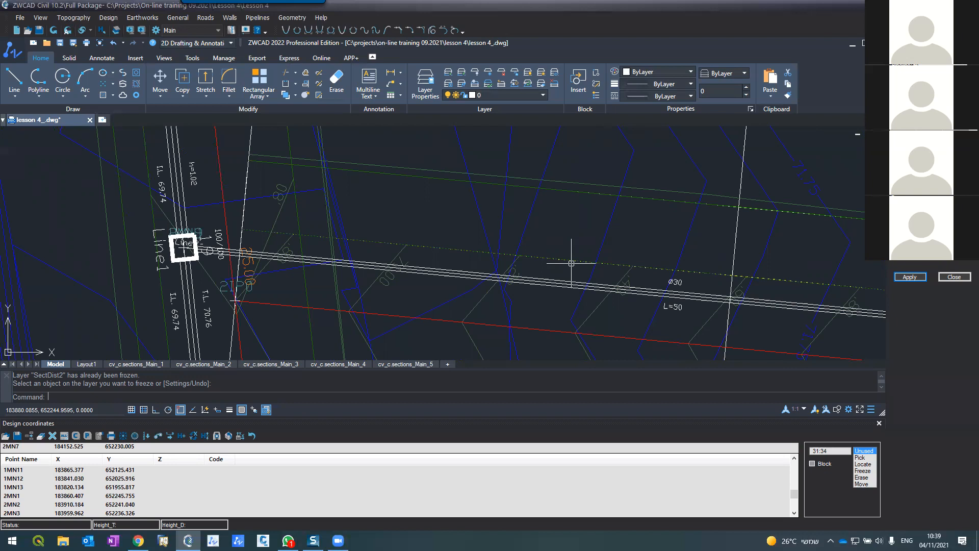
scroll(525, 227, down, 2)
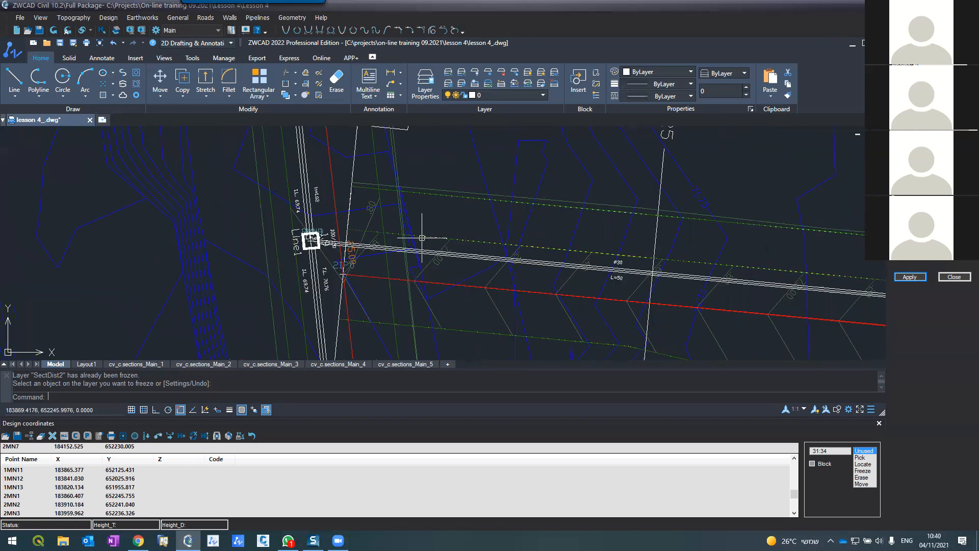
scroll(312, 269, up, 4)
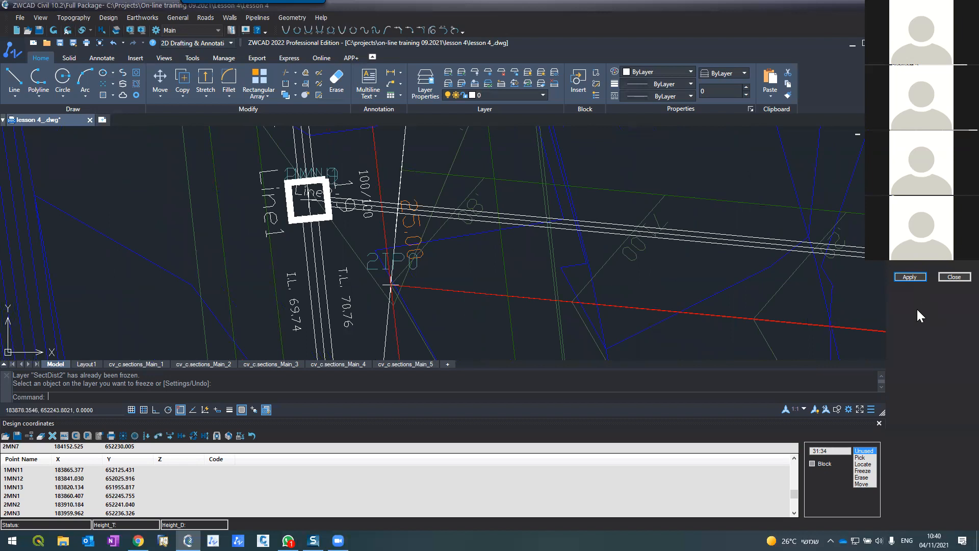
Close the Design coordinates panel and inspect the Line1 manhole inverts 69.74 and 70.76 on the plan.
click(879, 423)
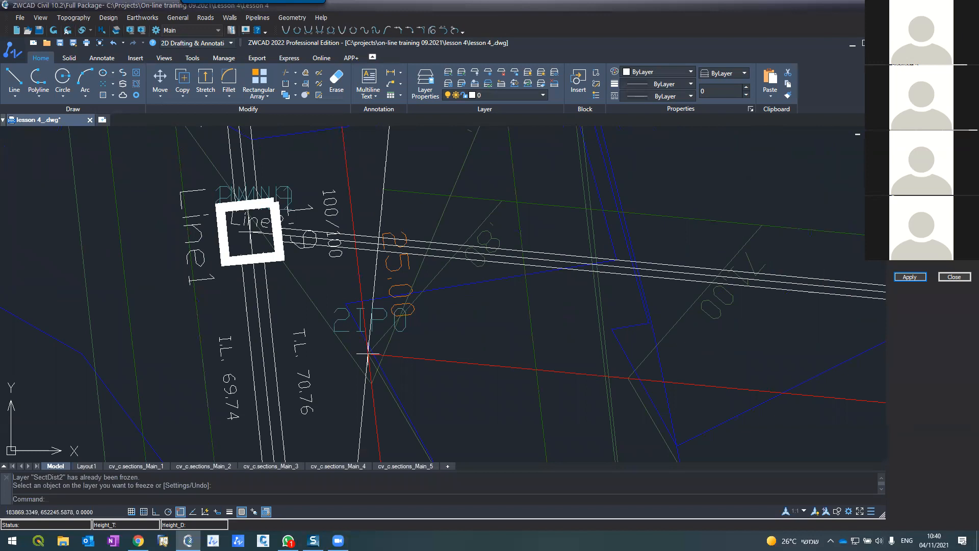
scroll(232, 271, down, 5)
scroll(233, 260, up, 5)
scroll(410, 280, down, 1)
scroll(414, 280, up, 1)
scroll(416, 281, down, 1)
scroll(417, 282, up, 3)
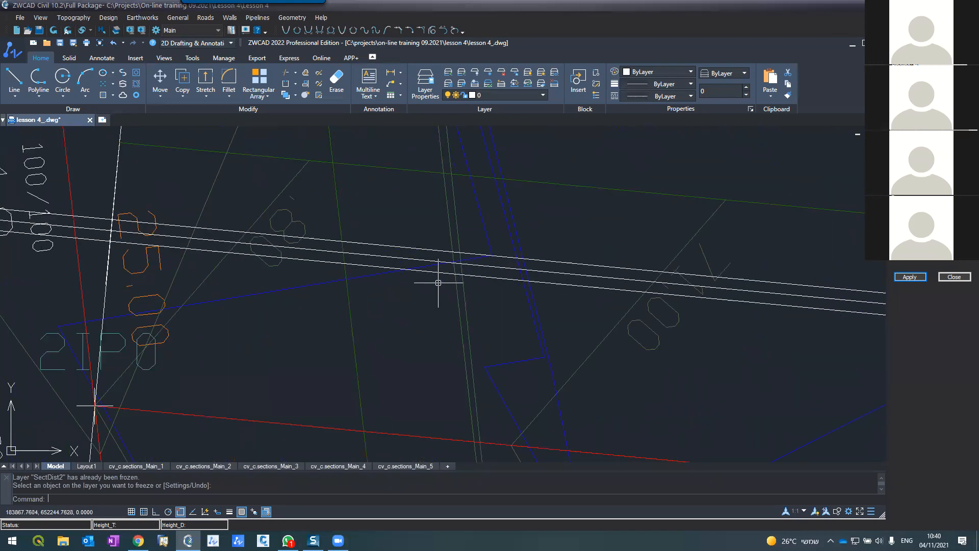
scroll(387, 244, down, 3)
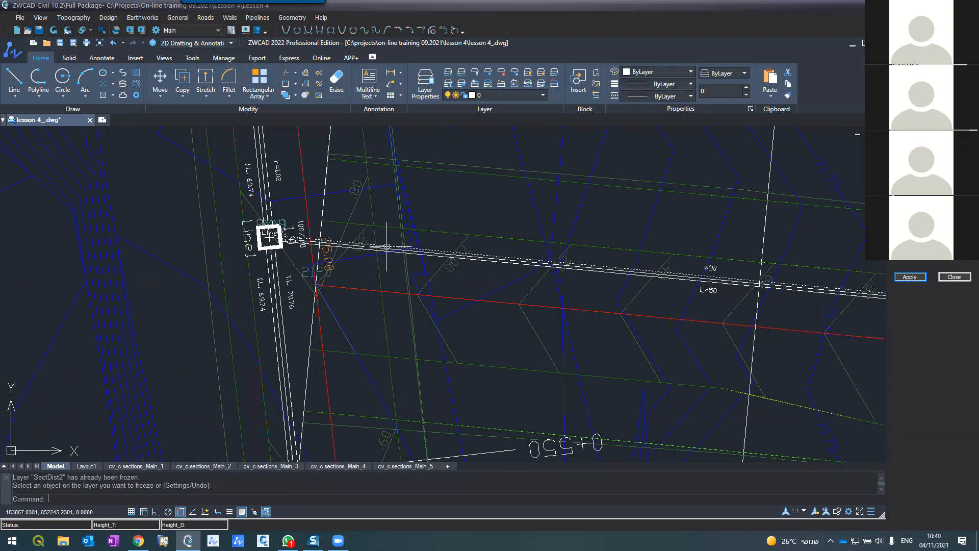
scroll(291, 229, up, 3)
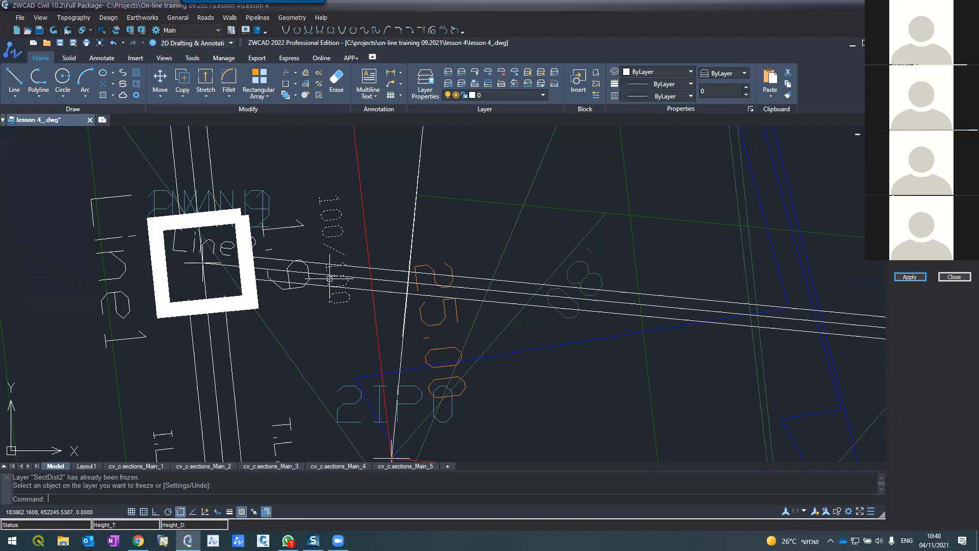
scroll(330, 278, down, 5)
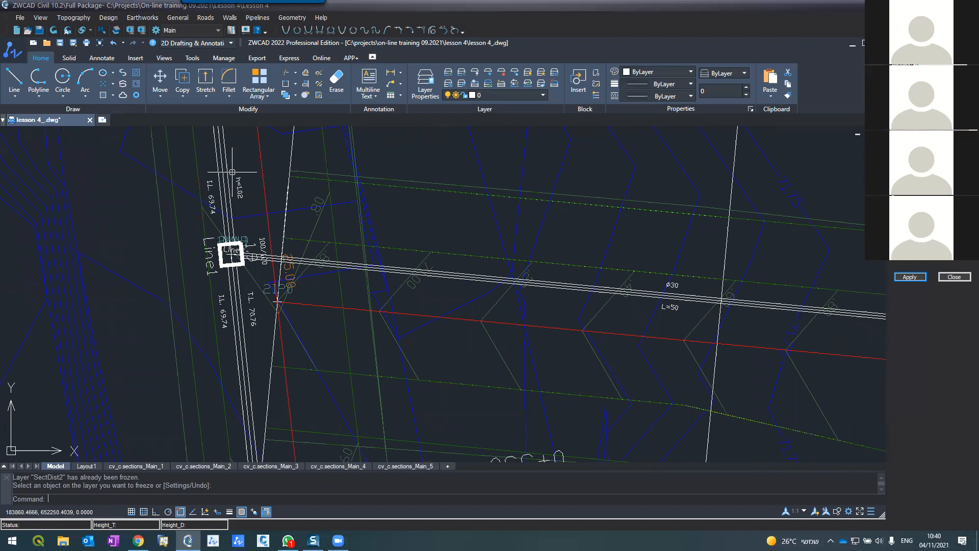
scroll(232, 171, up, 2)
scroll(130, 164, down, 4)
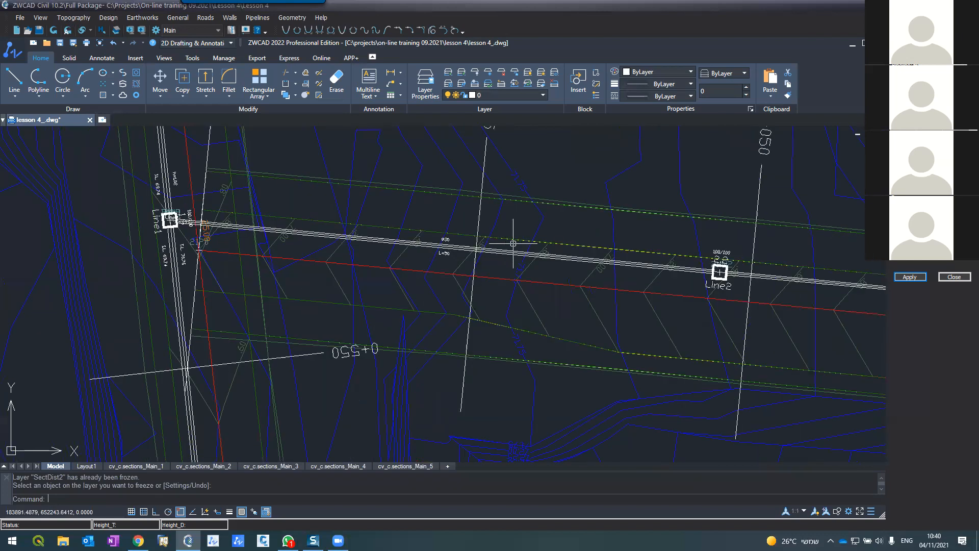
scroll(471, 251, up, 2)
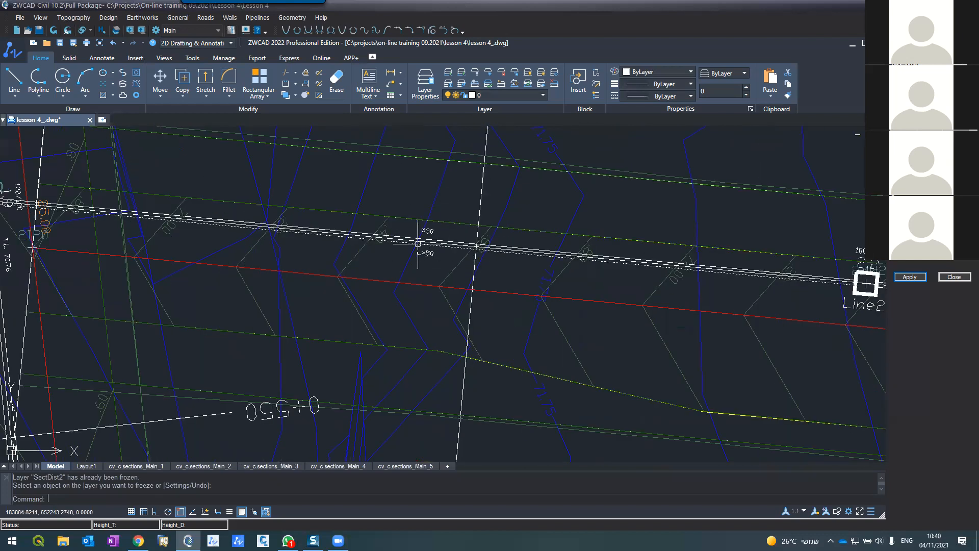
scroll(411, 242, down, 2)
scroll(403, 247, up, 2)
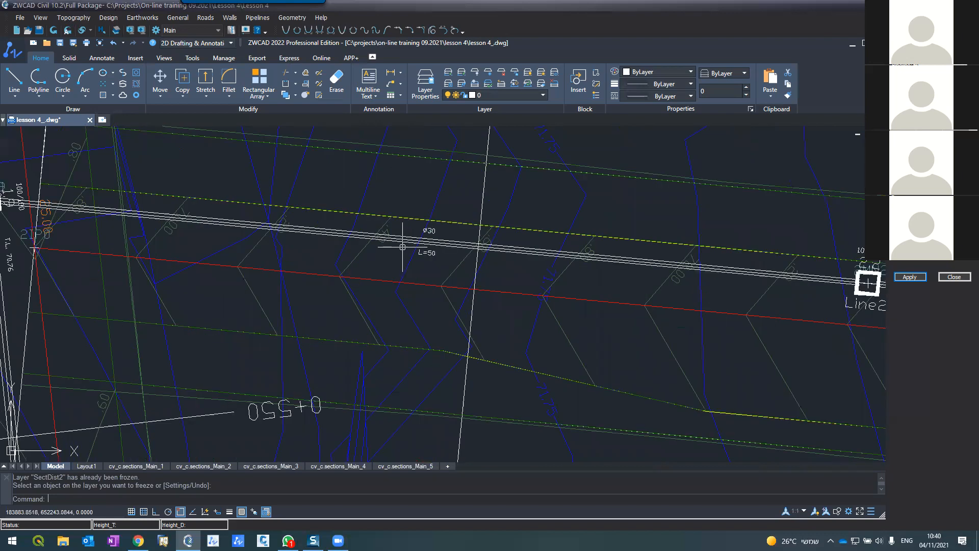
scroll(403, 247, down, 2)
scroll(404, 240, up, 2)
scroll(380, 220, down, 3)
scroll(575, 247, up, 4)
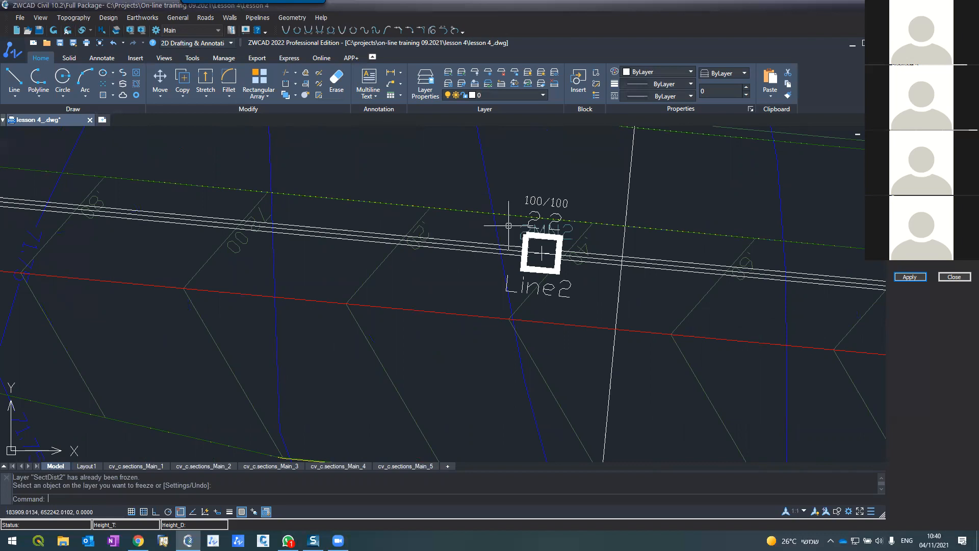
scroll(509, 225, down, 6)
scroll(337, 224, up, 5)
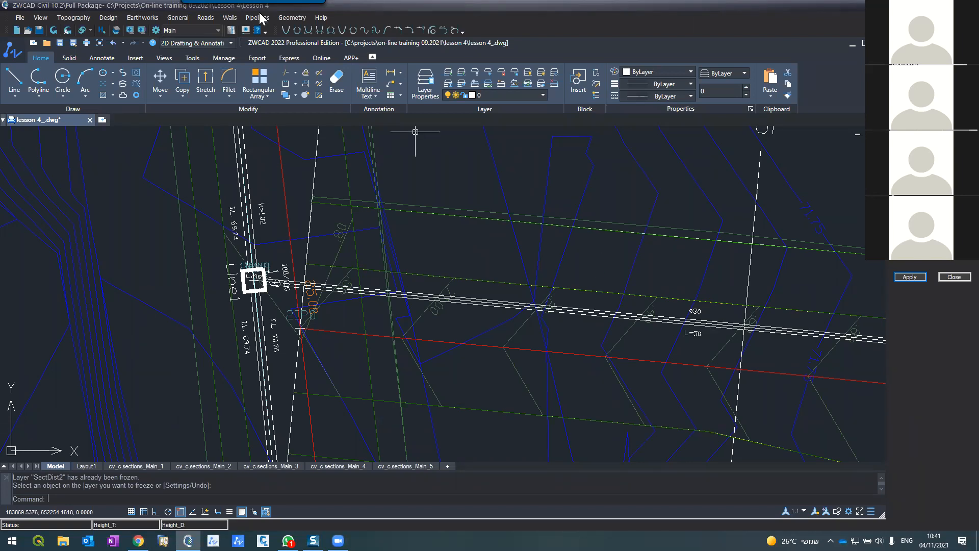
Open the Sections editor from the Pipelines menu.
click(257, 18)
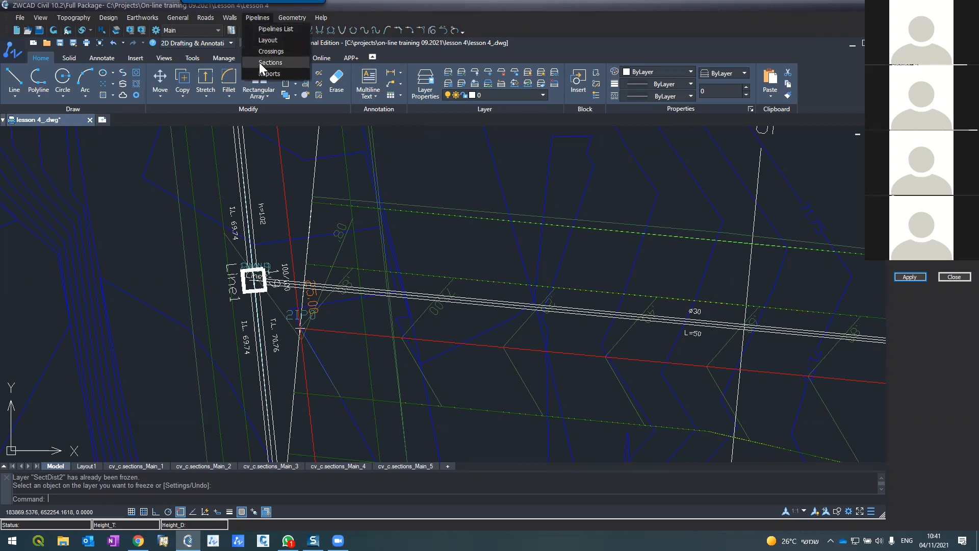
click(259, 62)
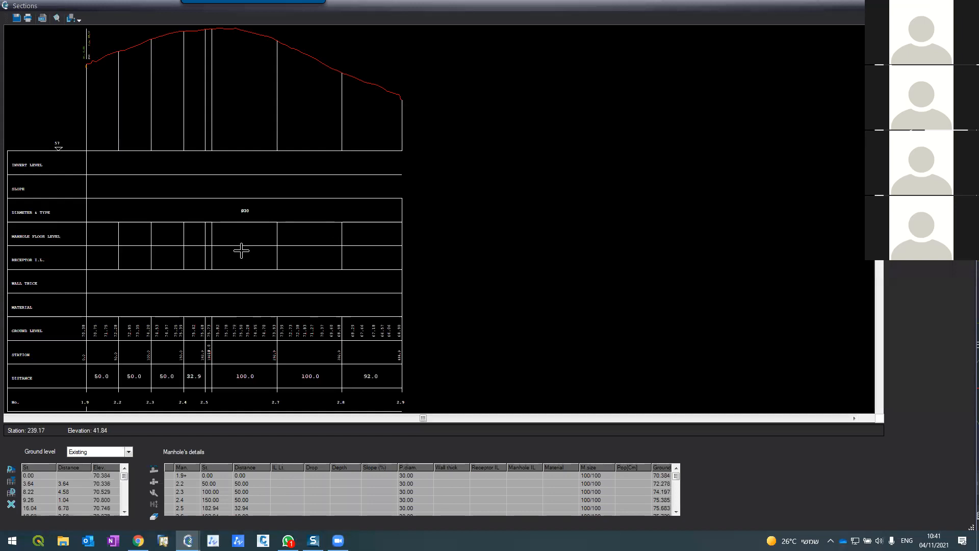
scroll(241, 250, up, 1)
scroll(254, 284, down, 2)
scroll(171, 175, up, 1)
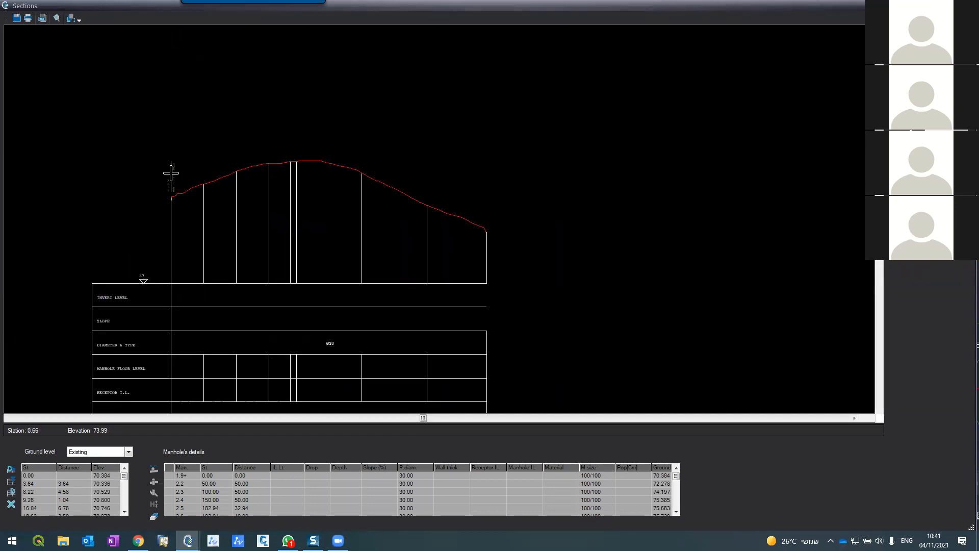
Set Ground level to Design and import the design ground elevations into the table.
click(81, 453)
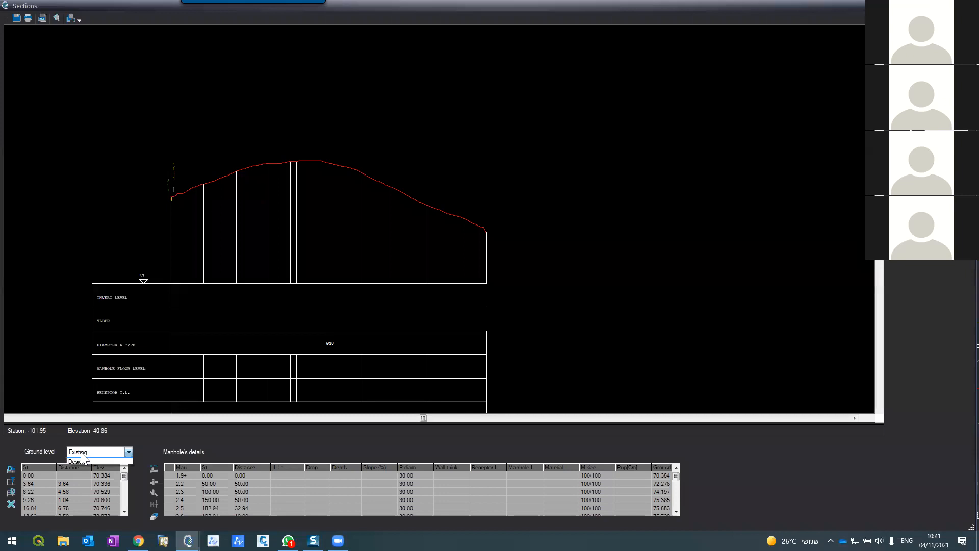
click(80, 462)
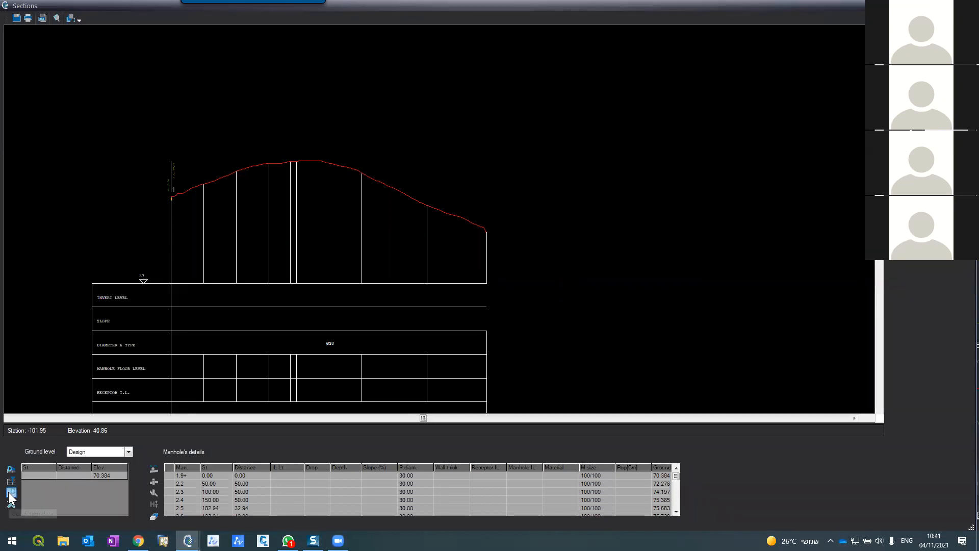
click(10, 492)
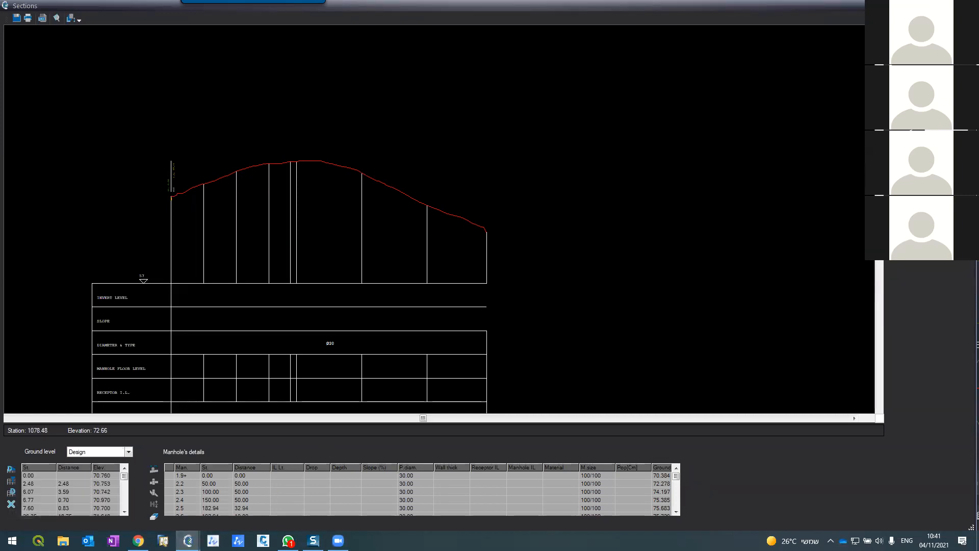
scroll(83, 65, up, 2)
scroll(83, 65, up, 3)
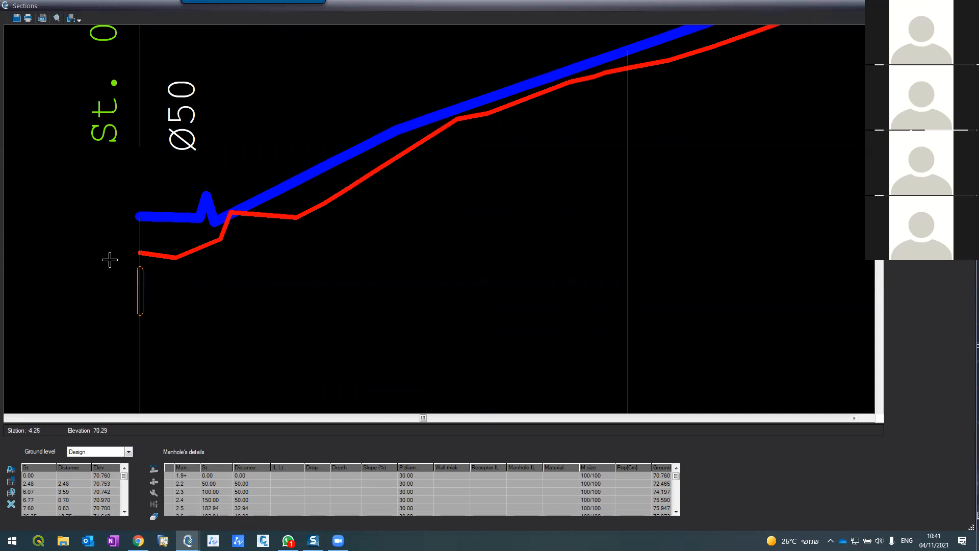
click(968, 5)
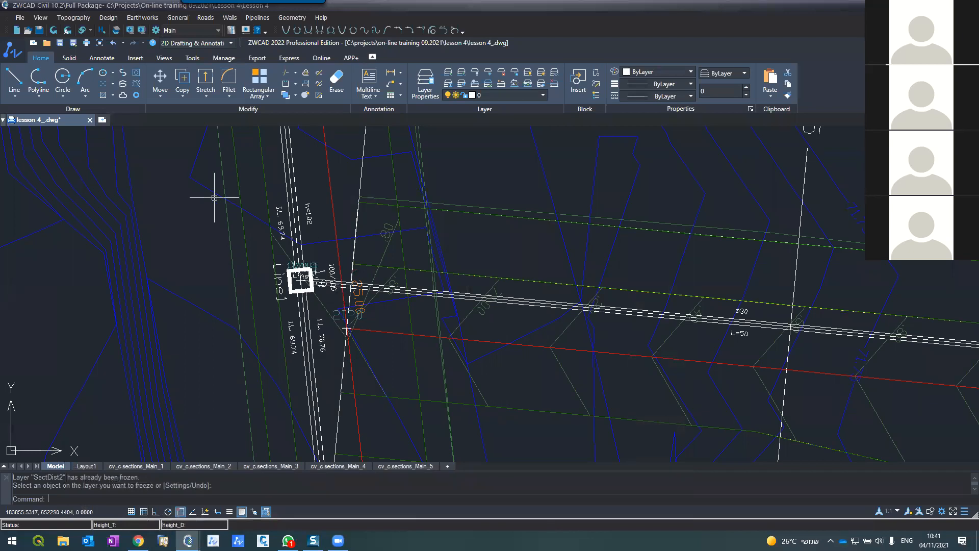
scroll(215, 197, down, 2)
scroll(295, 256, up, 5)
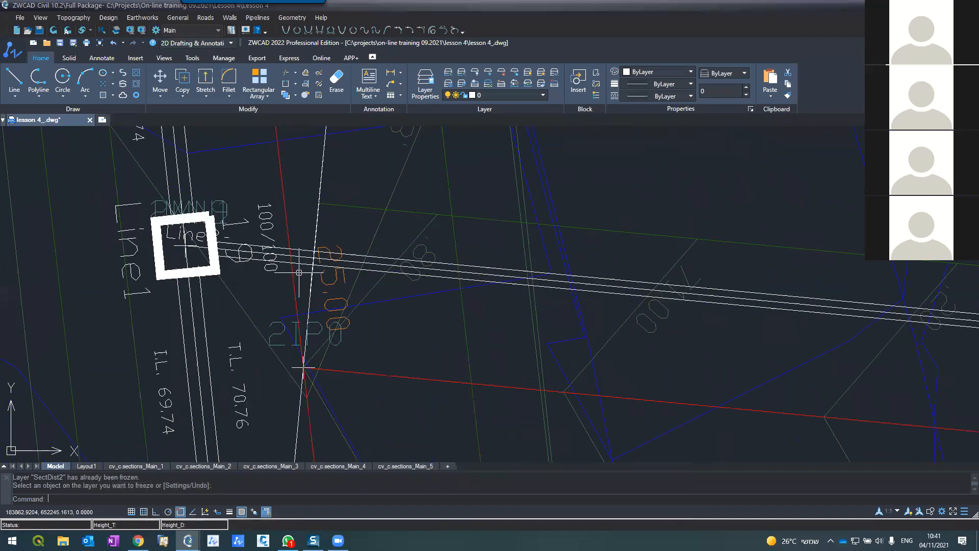
scroll(303, 295, down, 5)
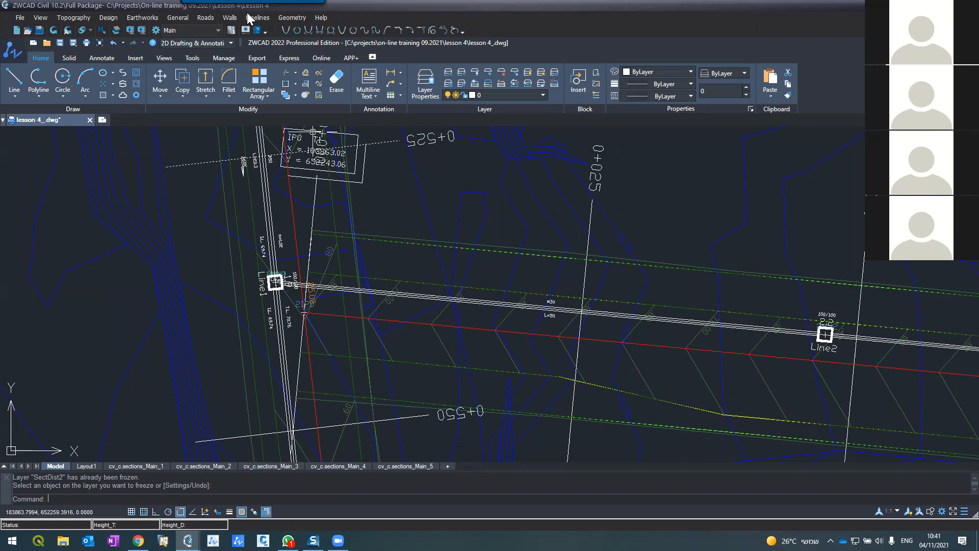
click(258, 17)
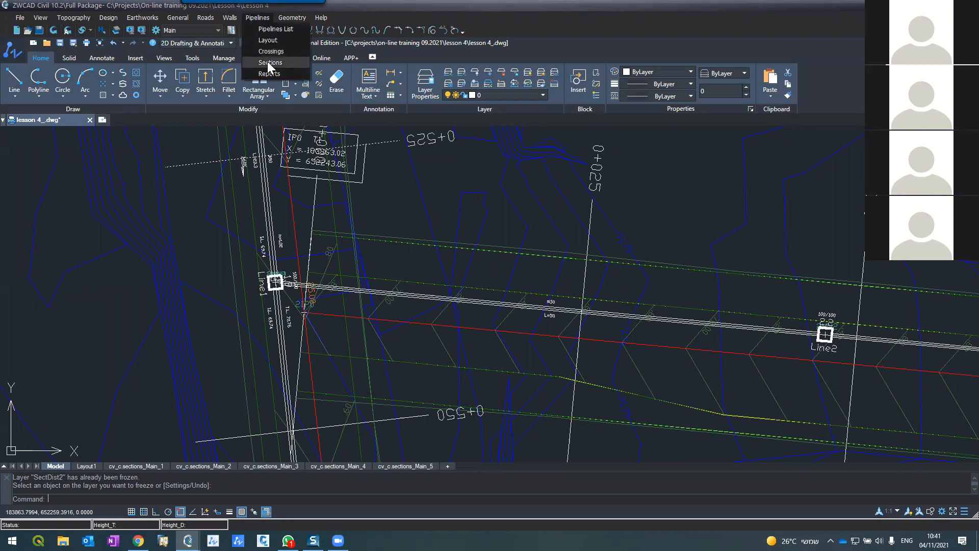
click(267, 62)
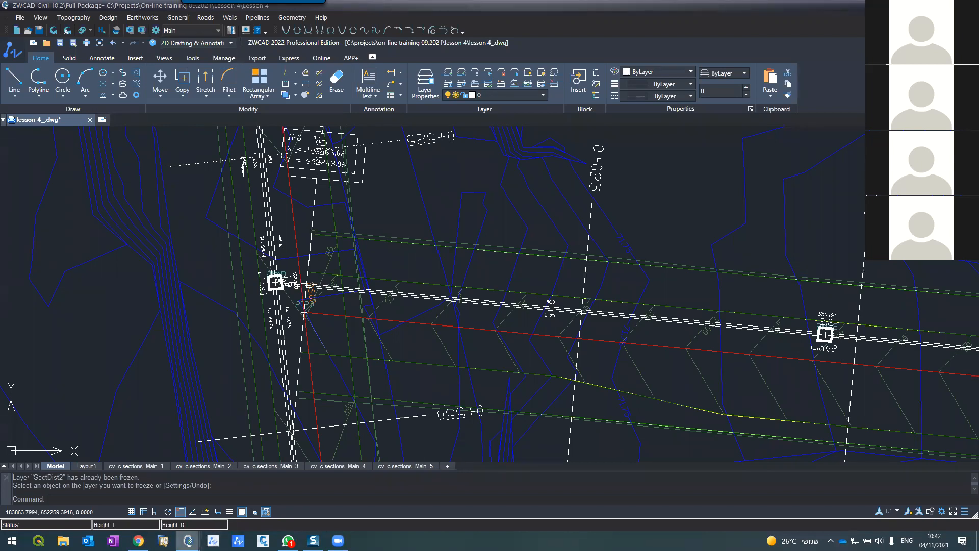
Open the drainage line's section with Design ground and delete the ground point at 6.77.
click(208, 501)
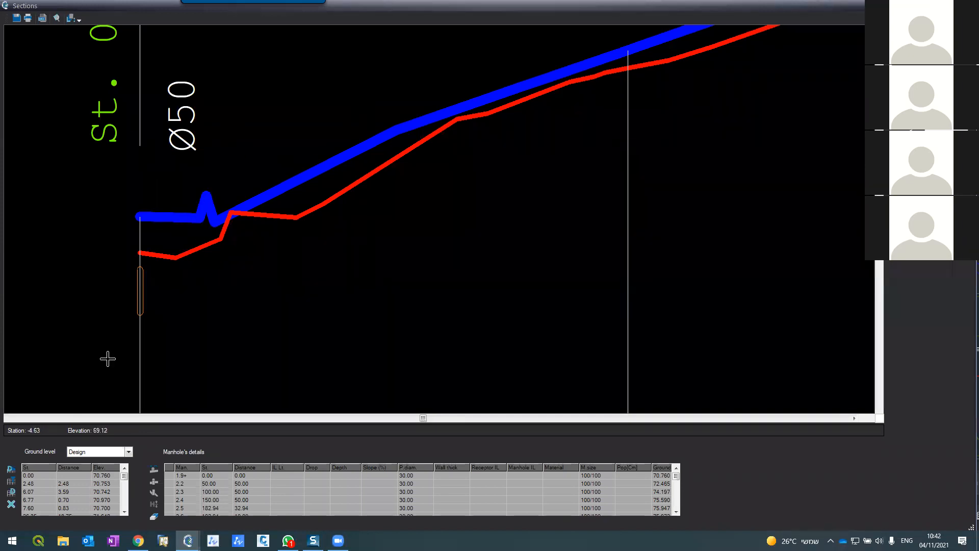
click(75, 451)
click(74, 453)
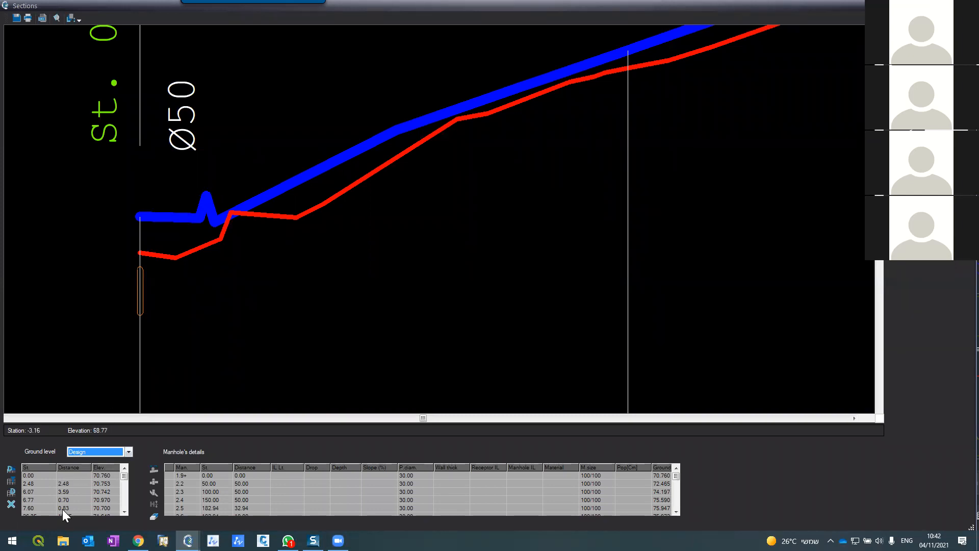
click(41, 498)
key(Delete)
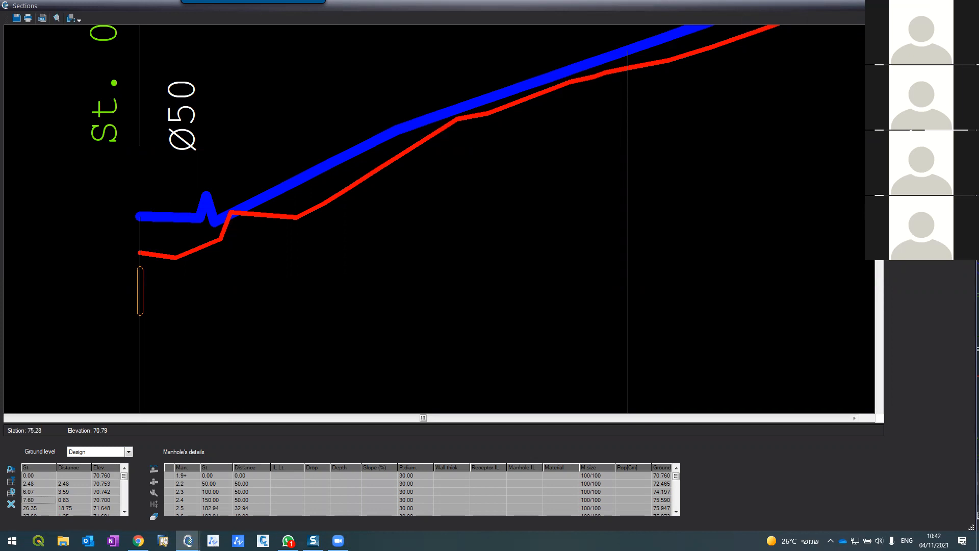
Zoom to the full profile from manhole 1.9+ through 2.2–2.5 to review inverts and slopes.
click(894, 214)
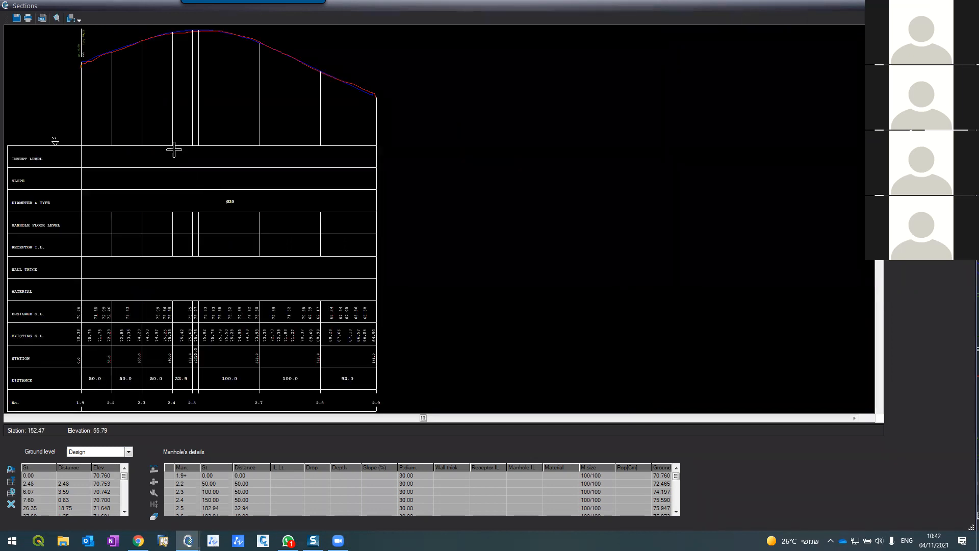
scroll(83, 66, up, 2)
scroll(83, 66, up, 2)
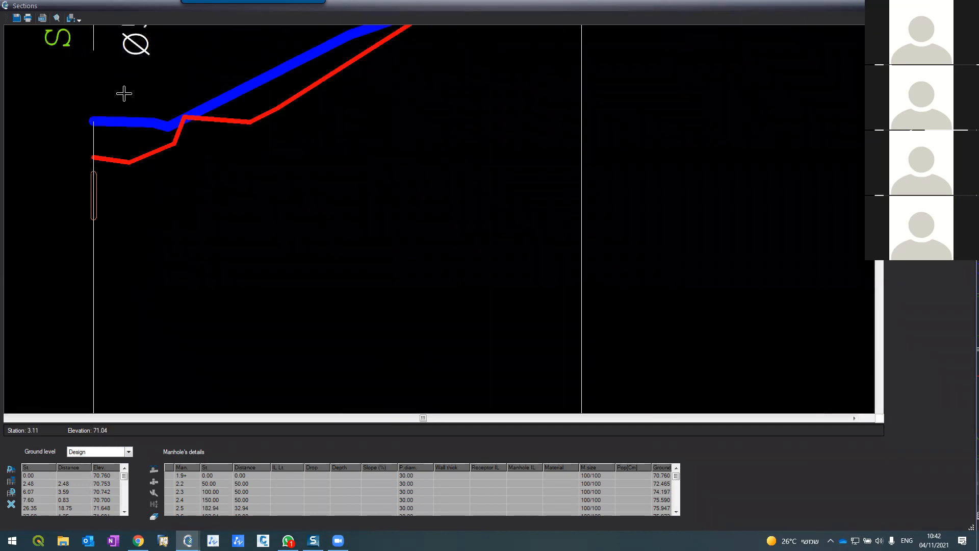
scroll(122, 119, down, 1)
scroll(122, 122, down, 2)
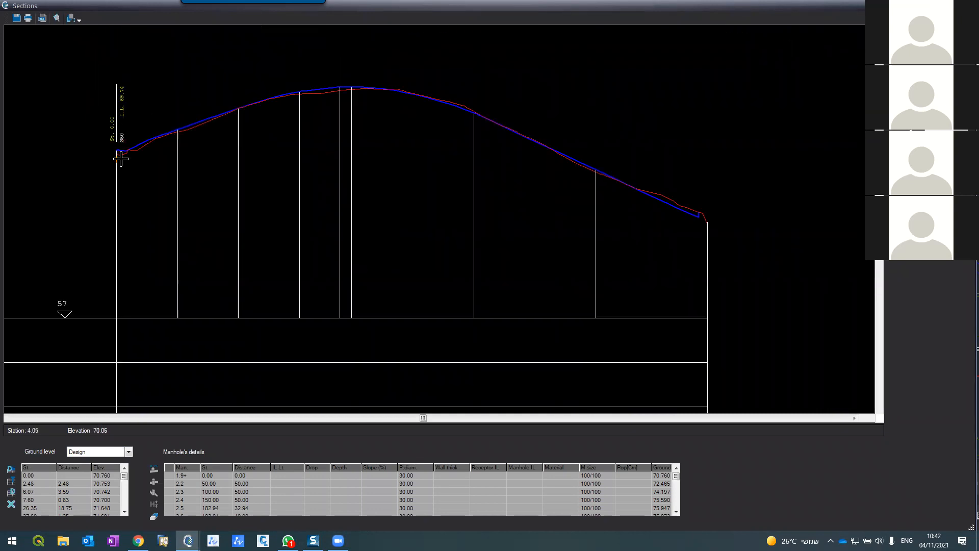
scroll(682, 204, up, 2)
scroll(725, 239, up, 1)
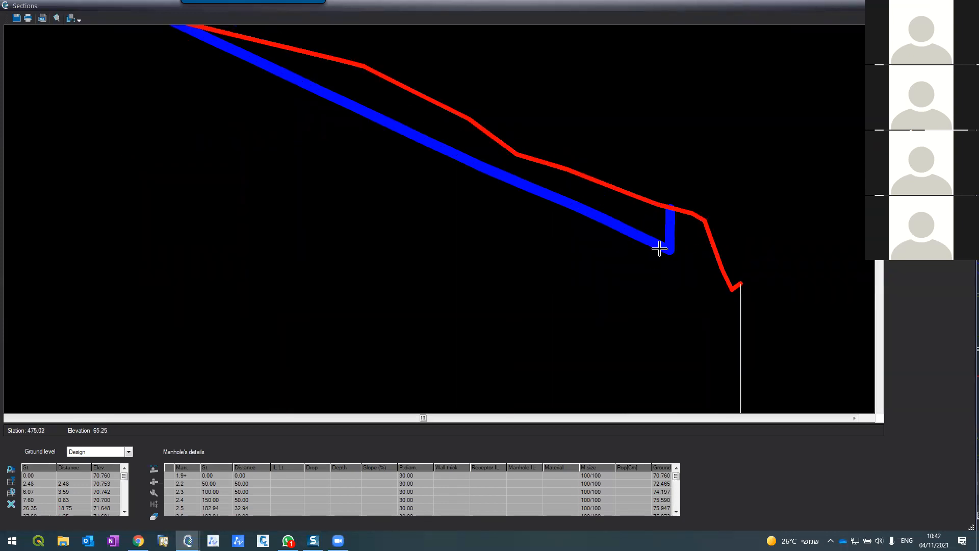
scroll(393, 249, down, 1)
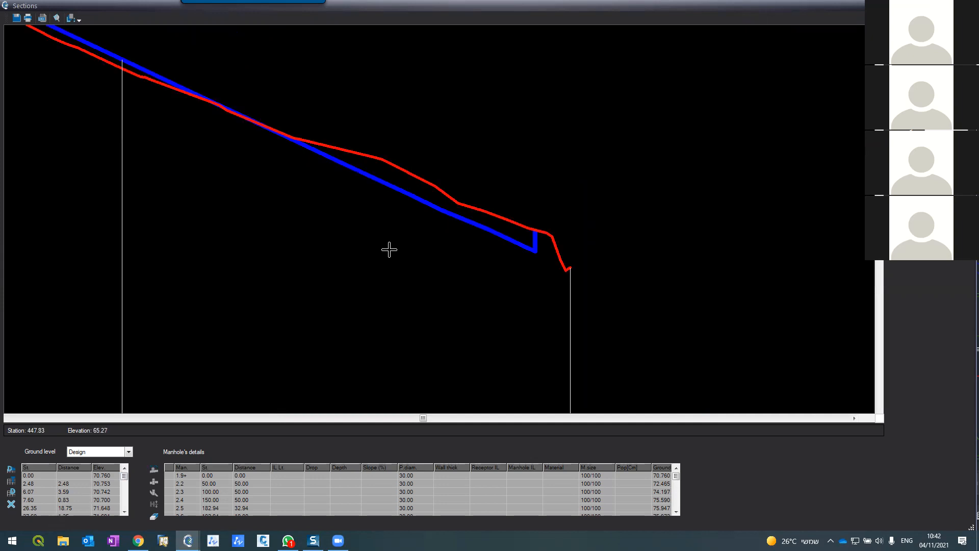
scroll(387, 251, up, 1)
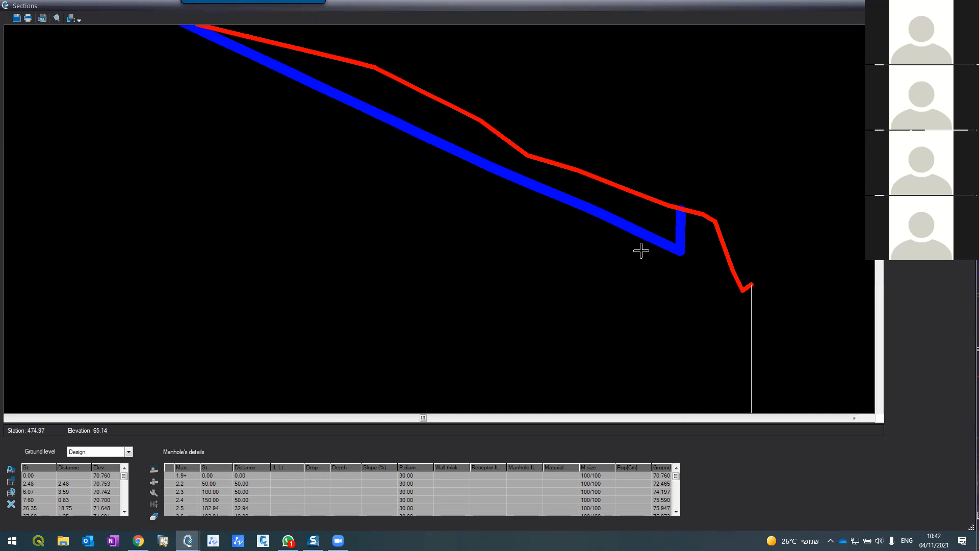
scroll(678, 282, down, 2)
scroll(678, 282, down, 4)
scroll(344, 273, up, 5)
scroll(476, 191, up, 3)
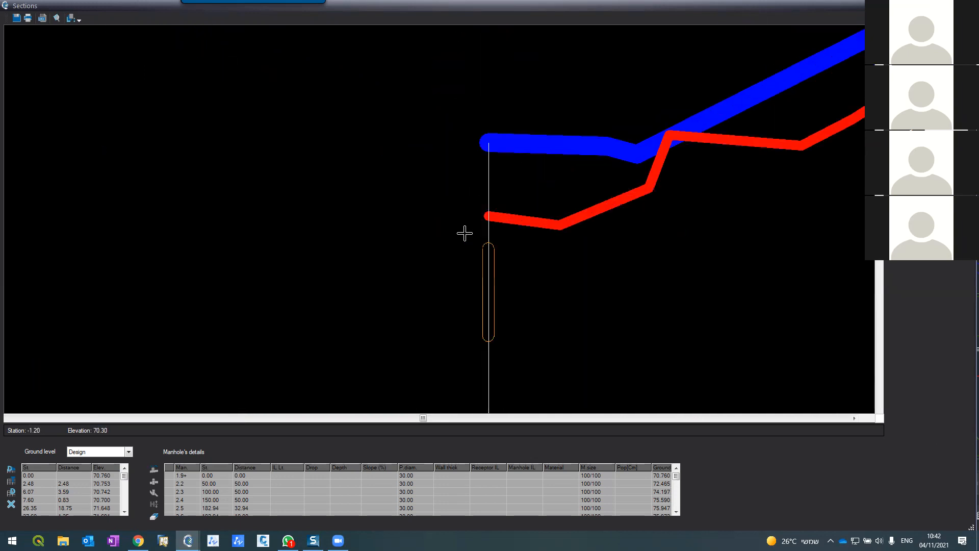
scroll(465, 233, down, 3)
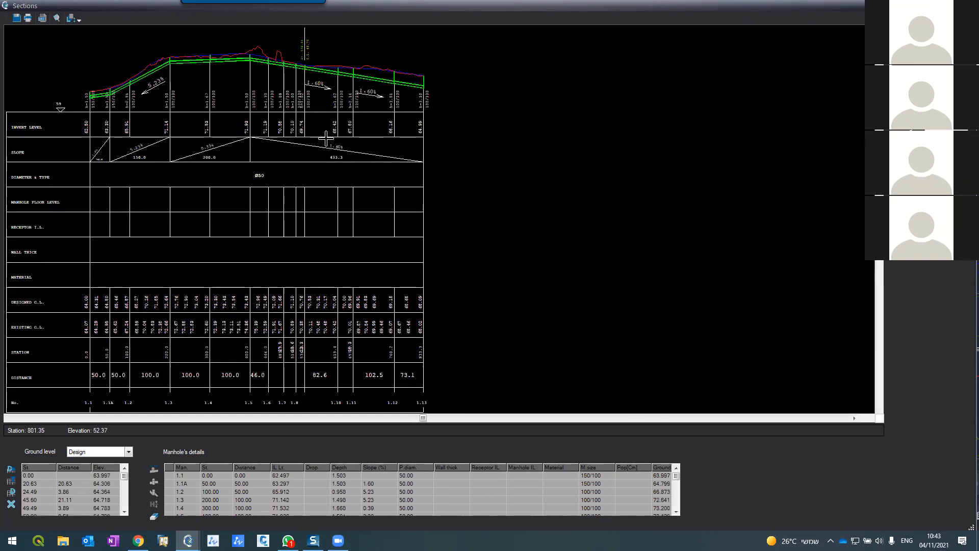
scroll(117, 102, up, 3)
scroll(225, 328, down, 1)
scroll(257, 359, up, 1)
scroll(257, 359, up, 1)
scroll(245, 334, down, 1)
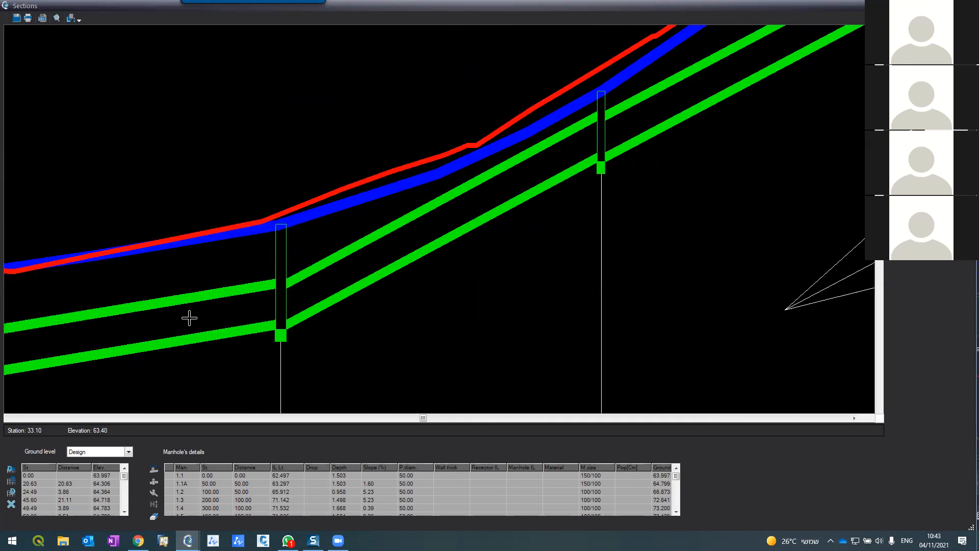
scroll(606, 144, up, 1)
scroll(602, 156, up, 1)
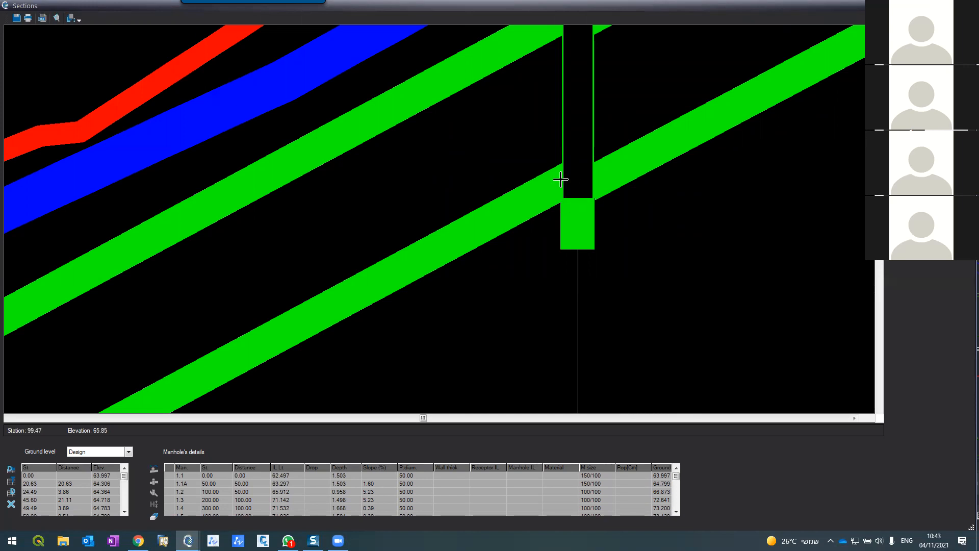
scroll(505, 143, down, 3)
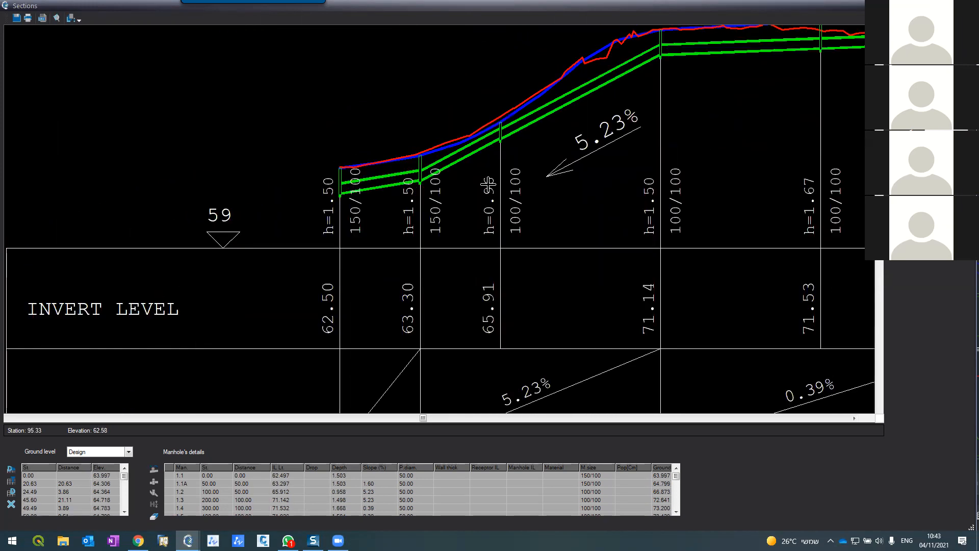
scroll(489, 186, up, 2)
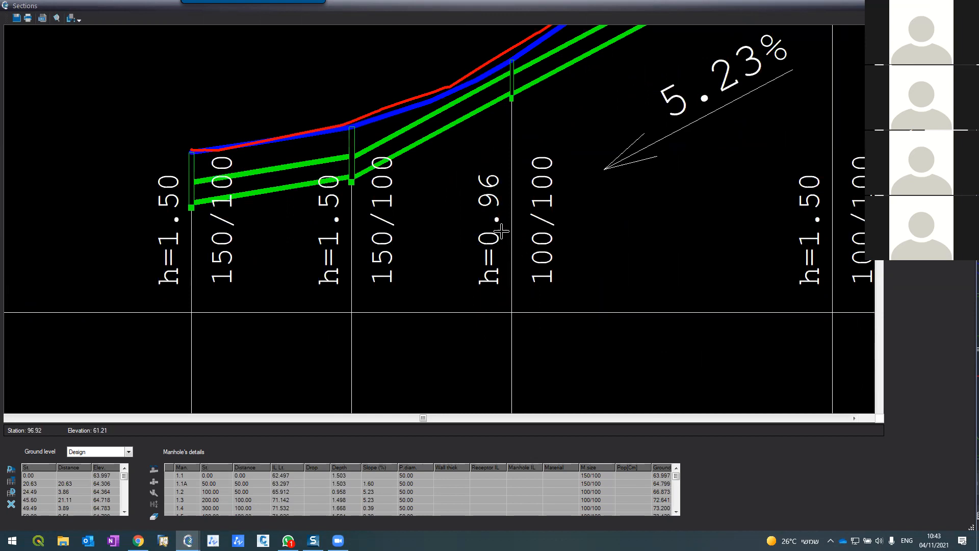
scroll(510, 230, down, 4)
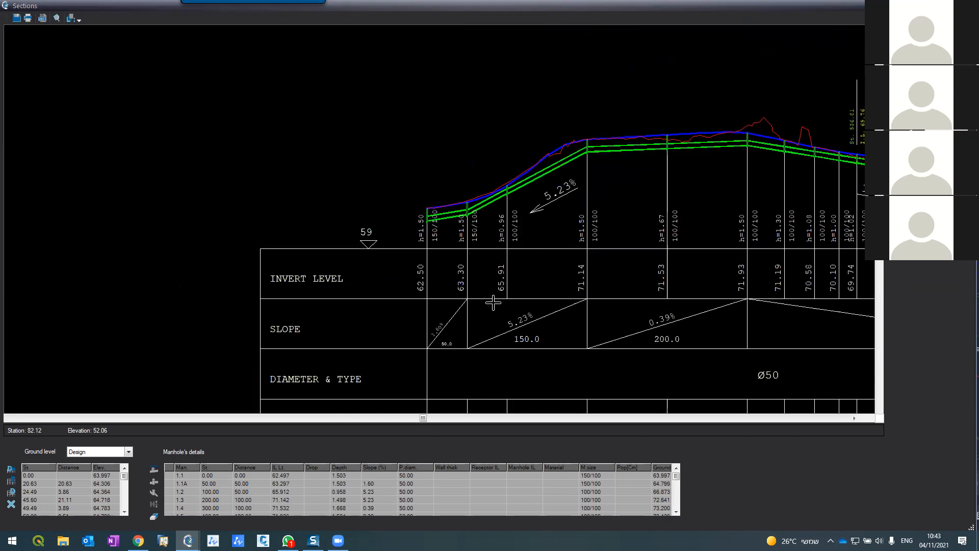
scroll(492, 298, up, 2)
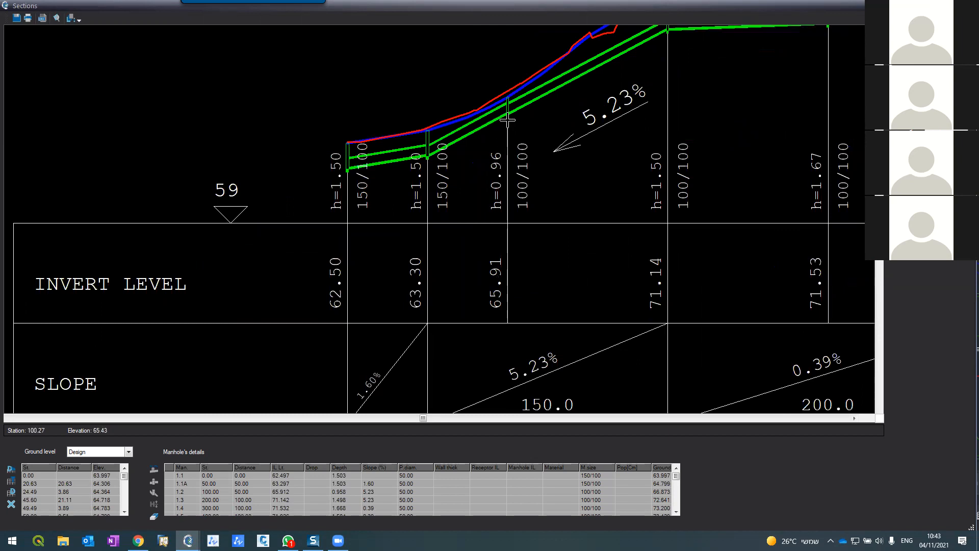
scroll(511, 116, up, 2)
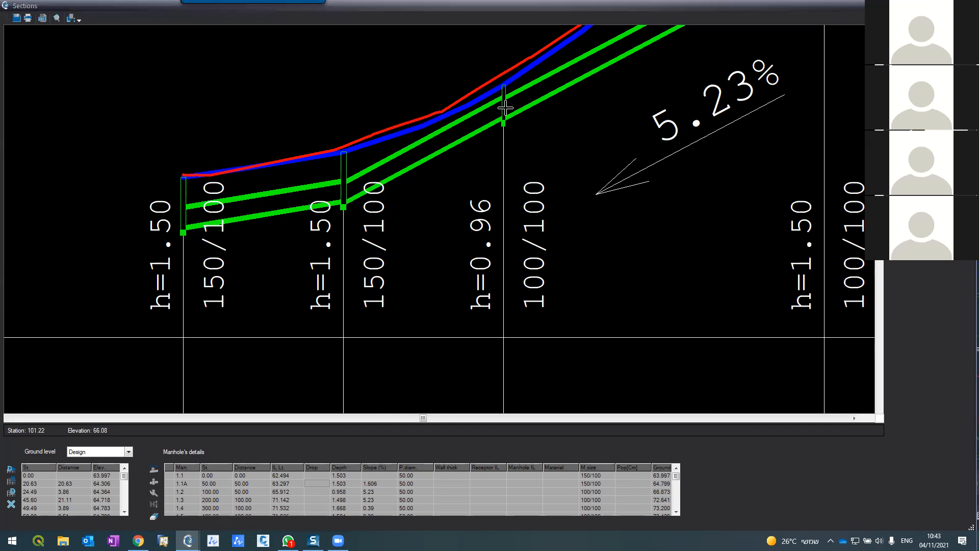
scroll(491, 119, up, 4)
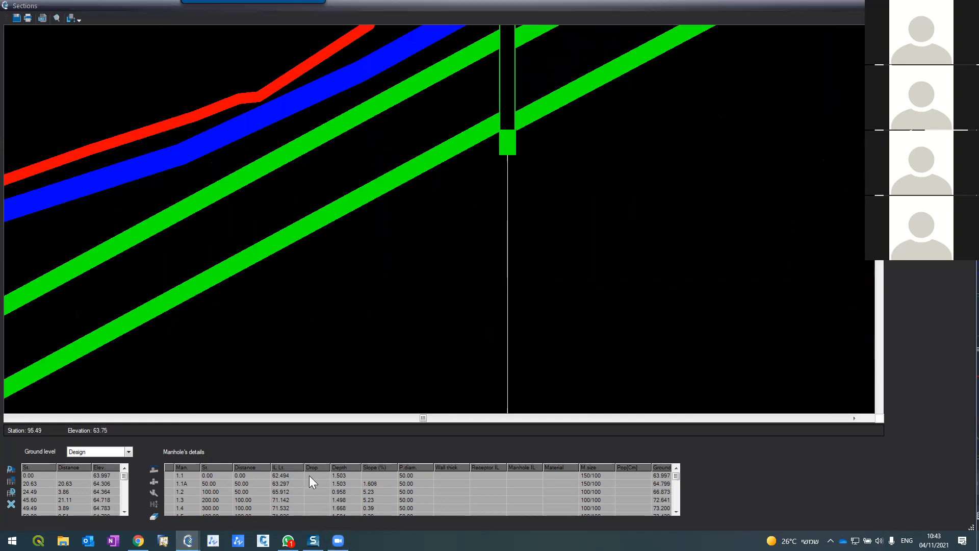
scroll(310, 482, down, 3)
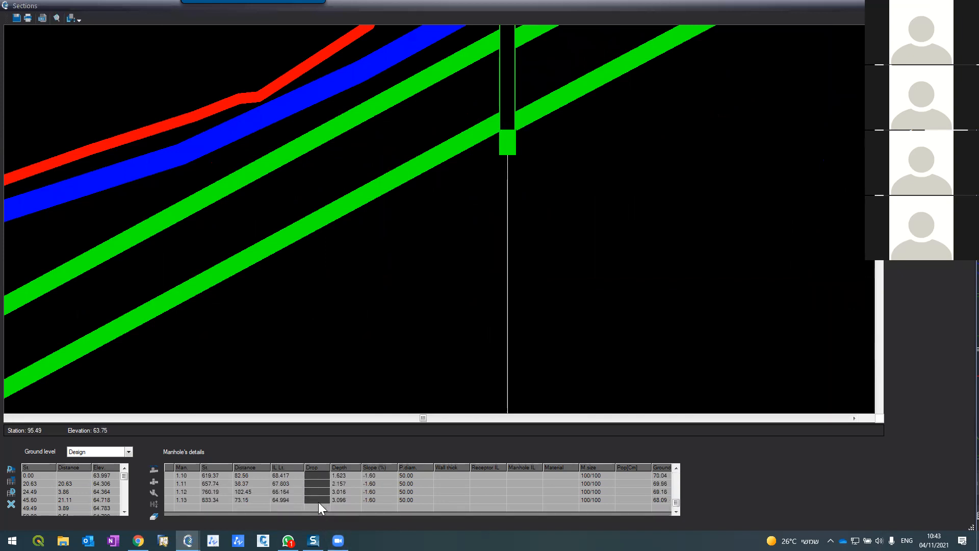
Calculate manhole drops from slopes, giving values like 0.0521 at manhole 1.2 and 0.0523 at 1.3.
click(676, 468)
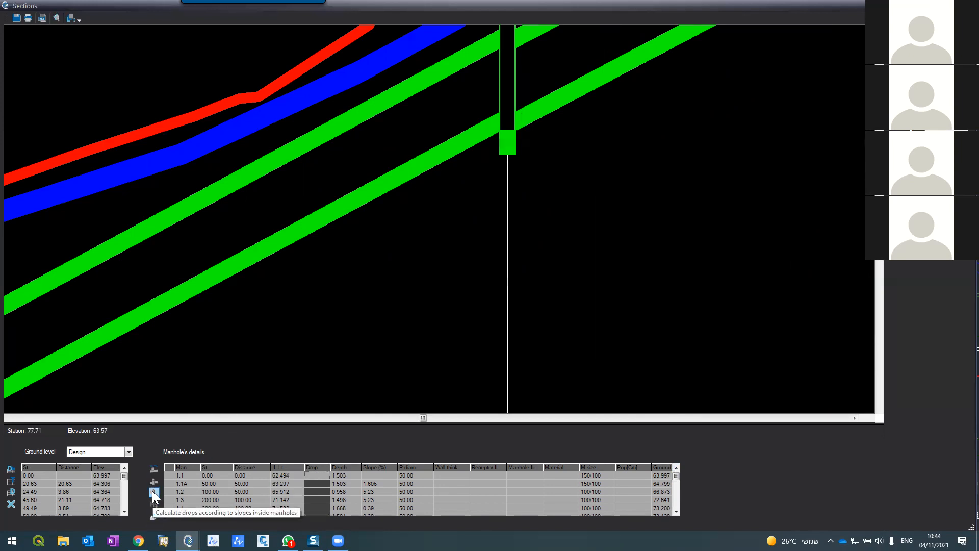
click(152, 503)
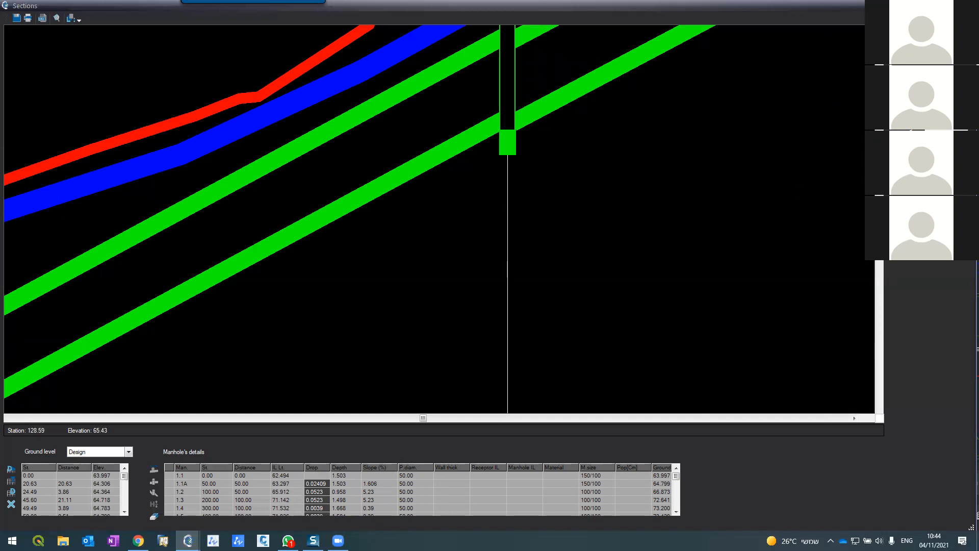
scroll(464, 153, down, 5)
scroll(125, 77, up, 3)
scroll(97, 173, up, 4)
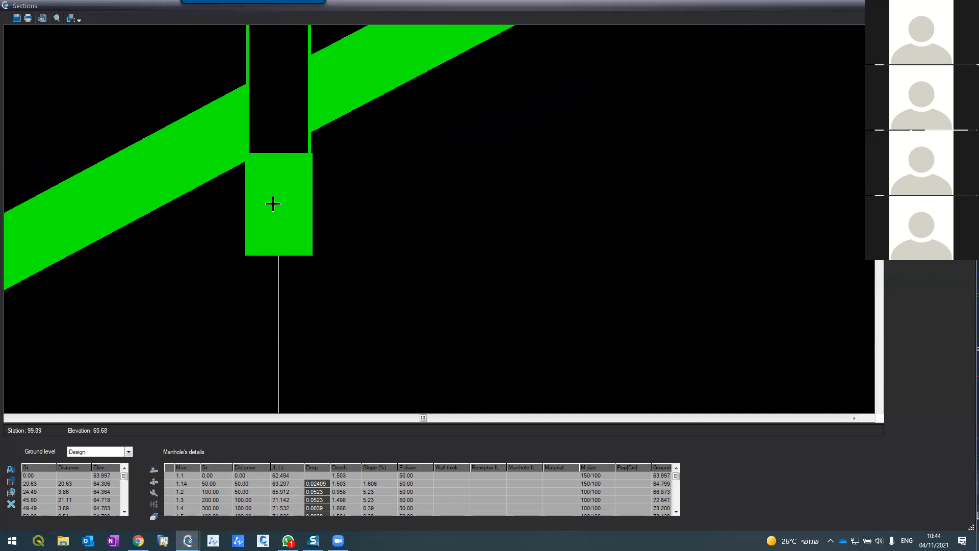
Commit the drops and check the profile's paired inverts, e.g. 65.91/65.96, and the 5.18% slope.
click(207, 493)
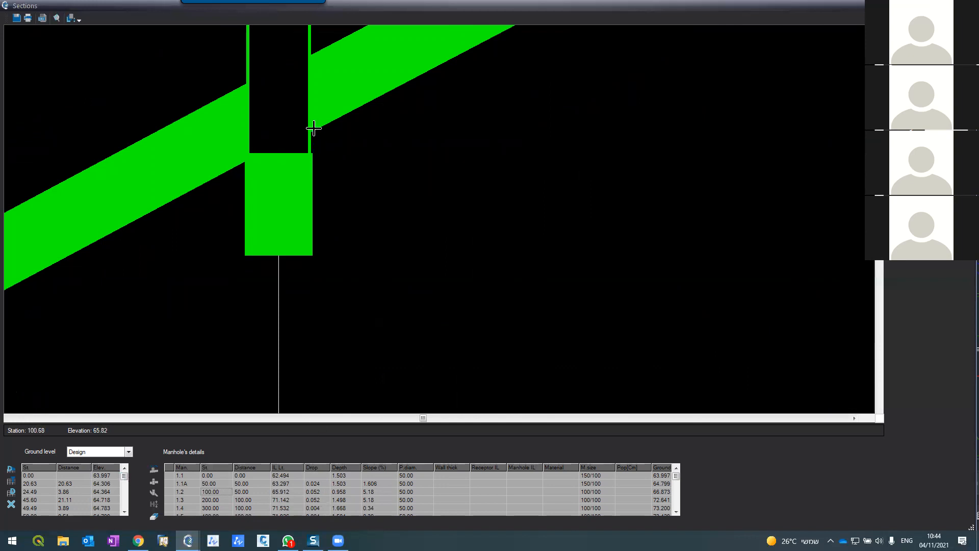
scroll(353, 158, down, 3)
scroll(351, 140, down, 3)
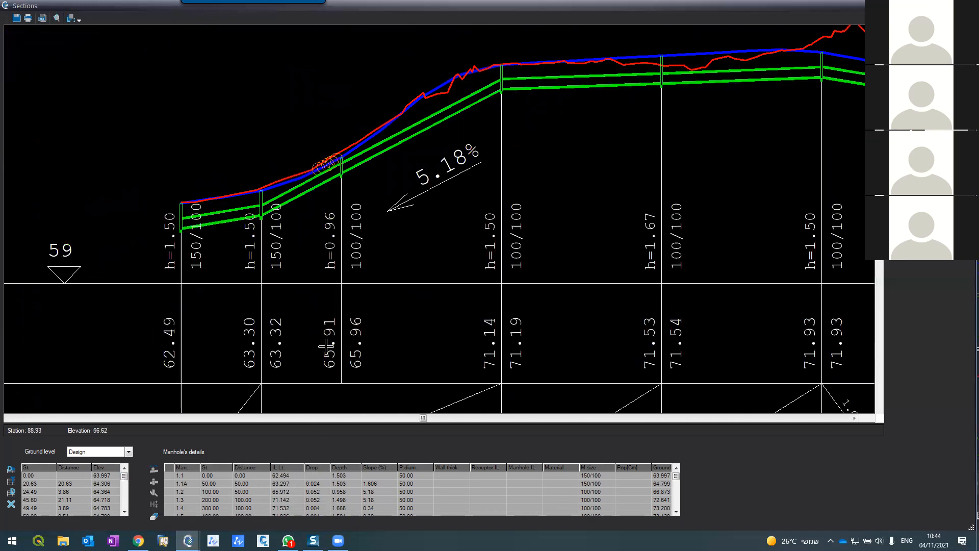
scroll(325, 326, up, 2)
scroll(359, 216, down, 2)
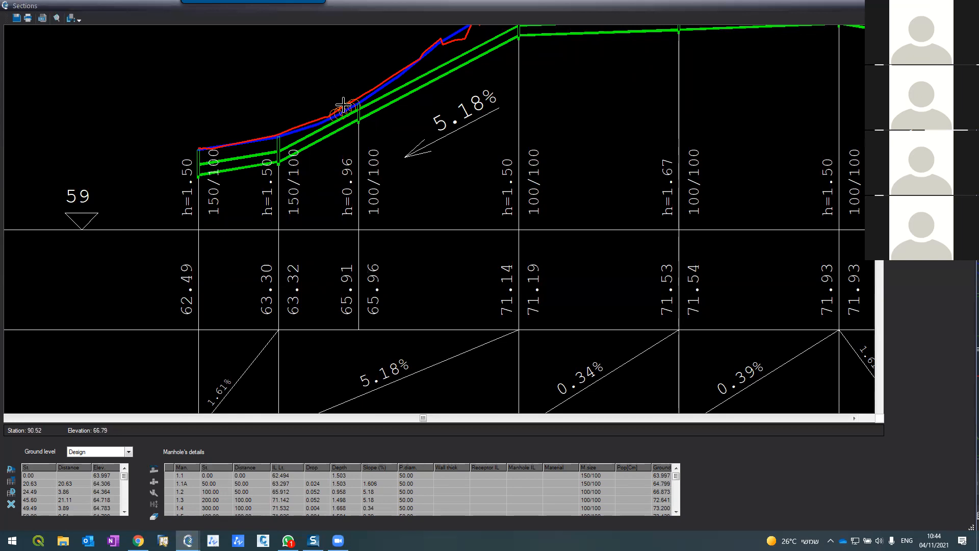
scroll(344, 104, up, 2)
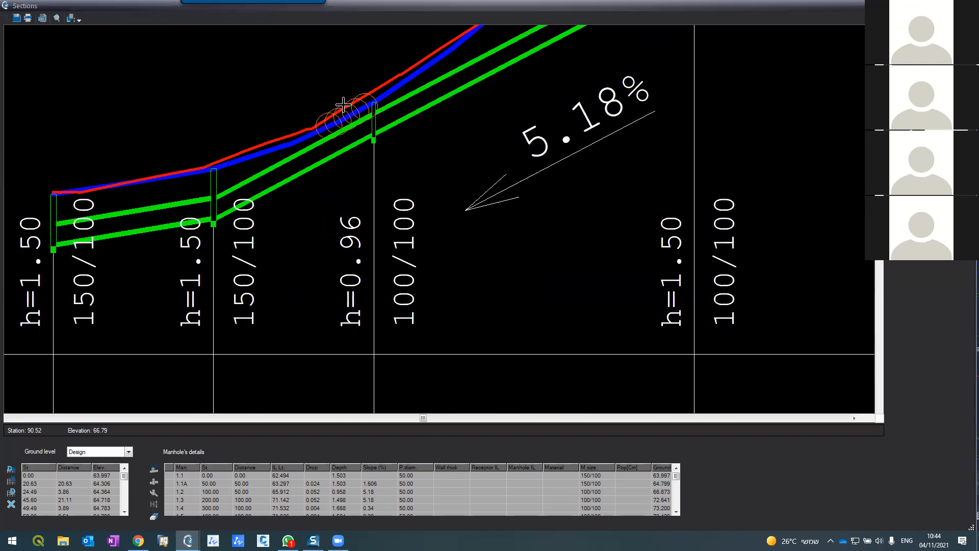
scroll(344, 105, up, 2)
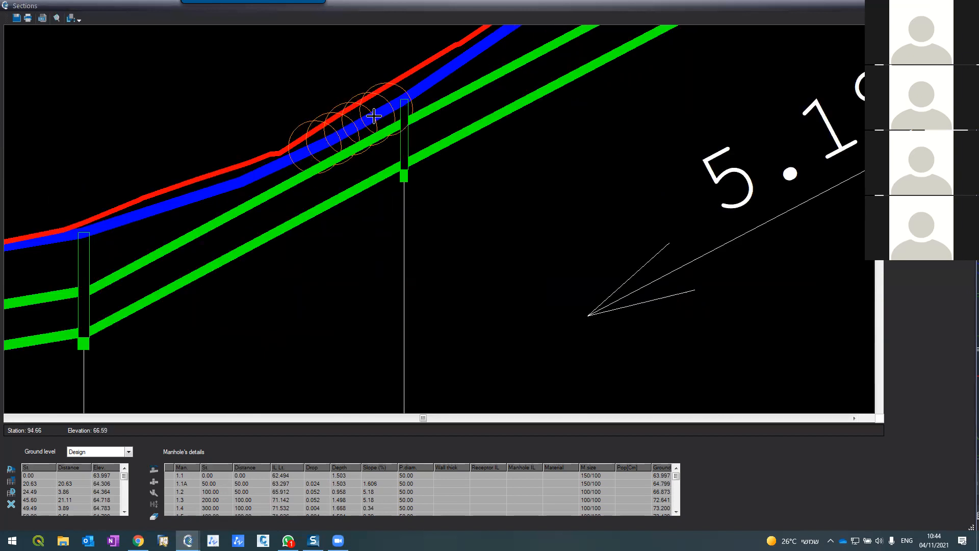
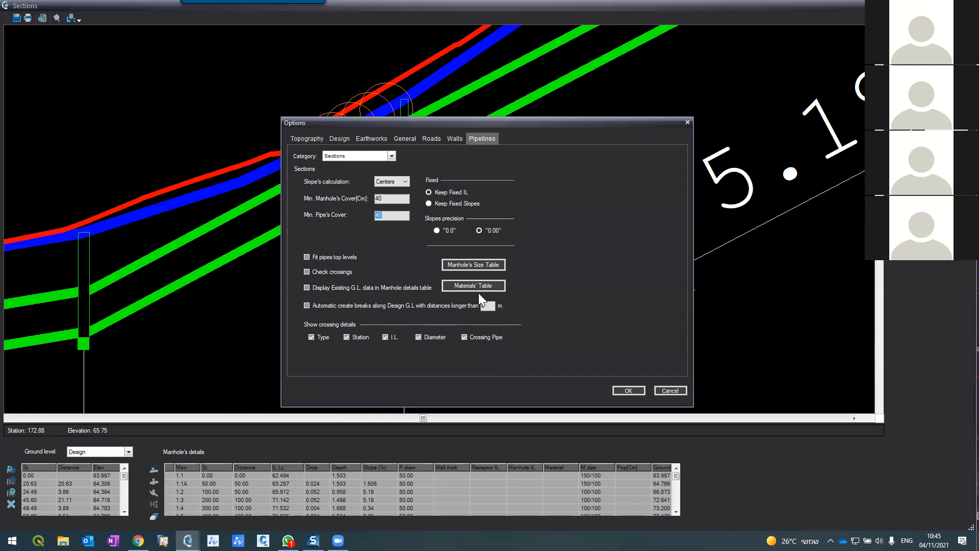
Accept the section options and review the recalculated depths 1.50, 1.81, 1.27 and 5.18% slope.
click(659, 390)
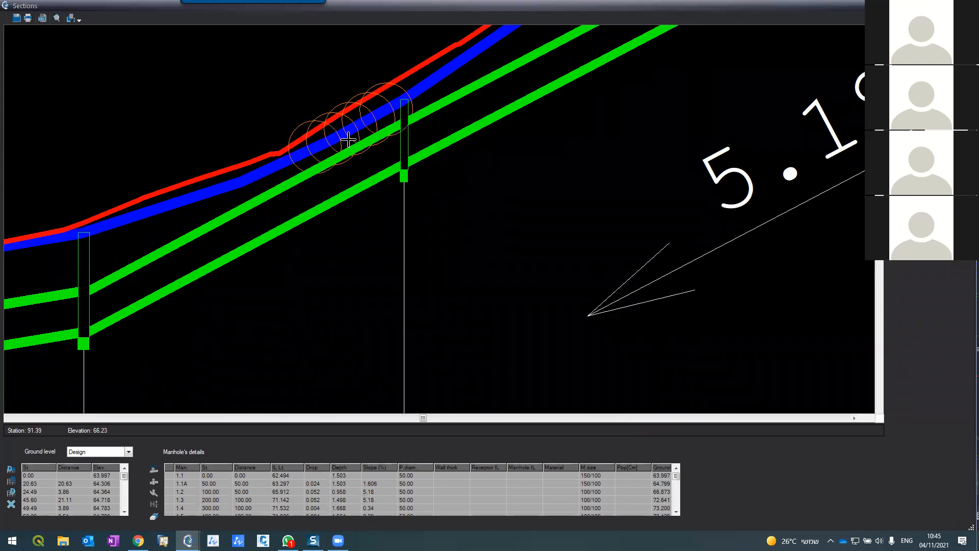
scroll(365, 171, down, 2)
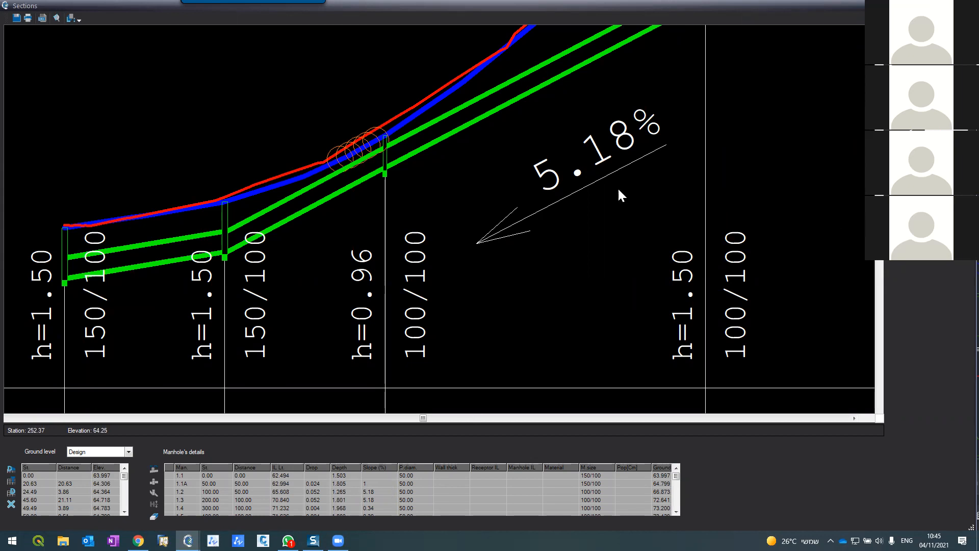
scroll(151, 102, up, 3)
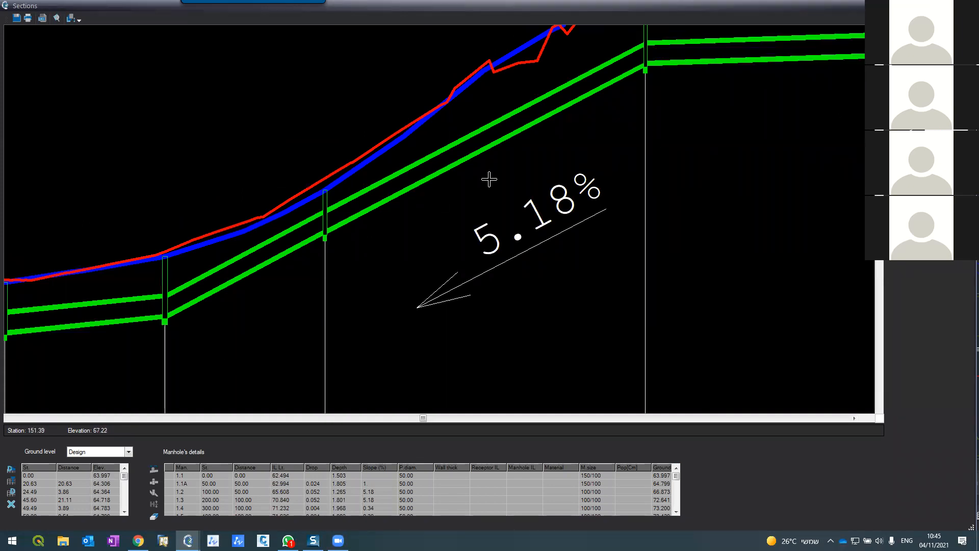
scroll(450, 232, down, 2)
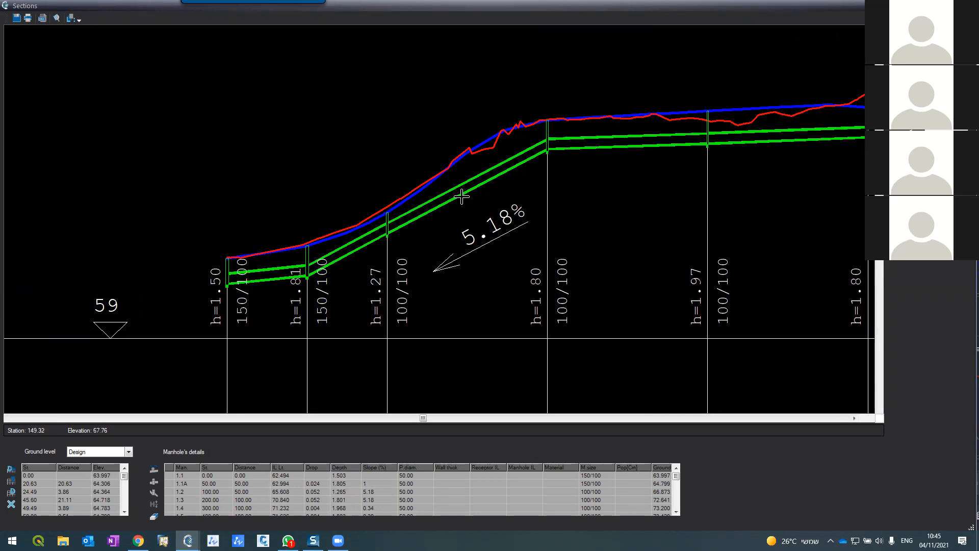
scroll(384, 199, down, 2)
scroll(384, 199, down, 2)
scroll(391, 249, down, 2)
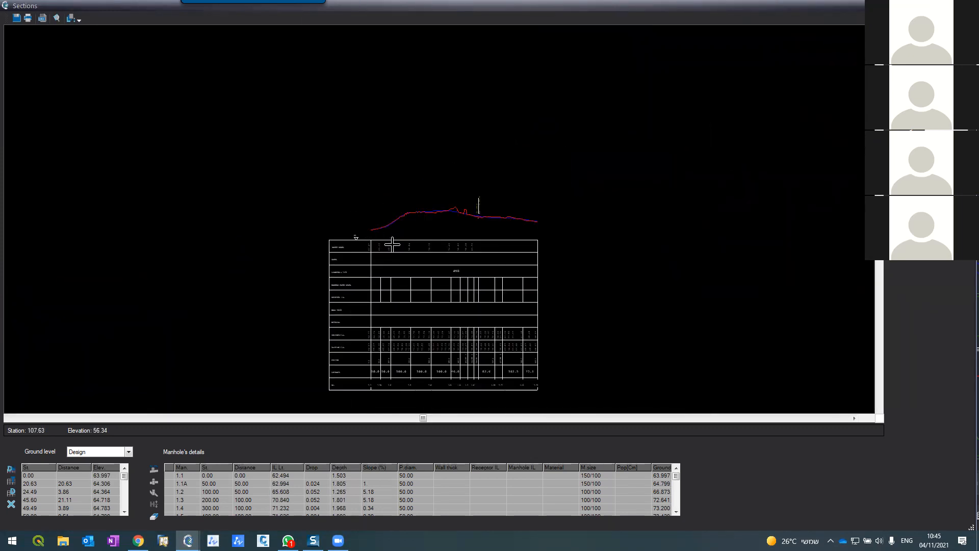
scroll(390, 224, up, 4)
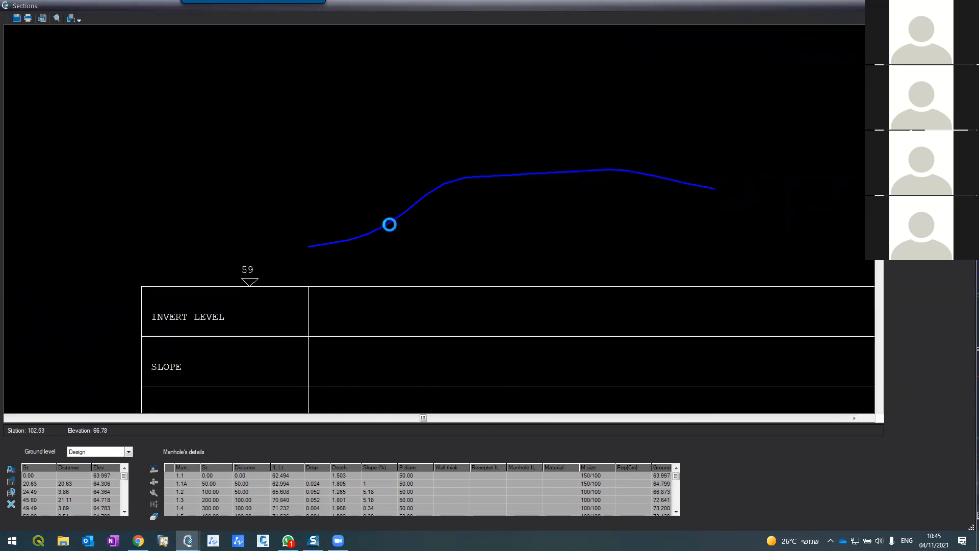
scroll(388, 226, up, 2)
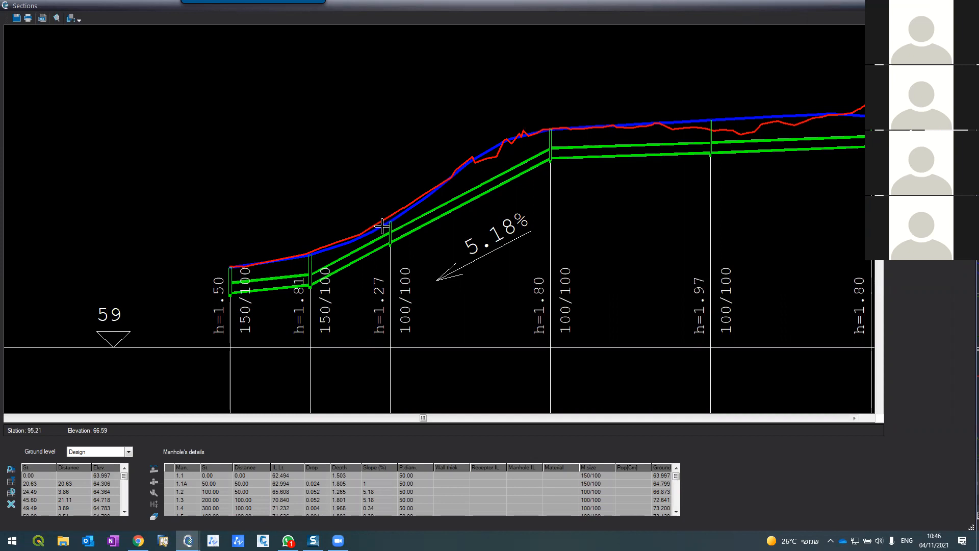
scroll(305, 276, up, 5)
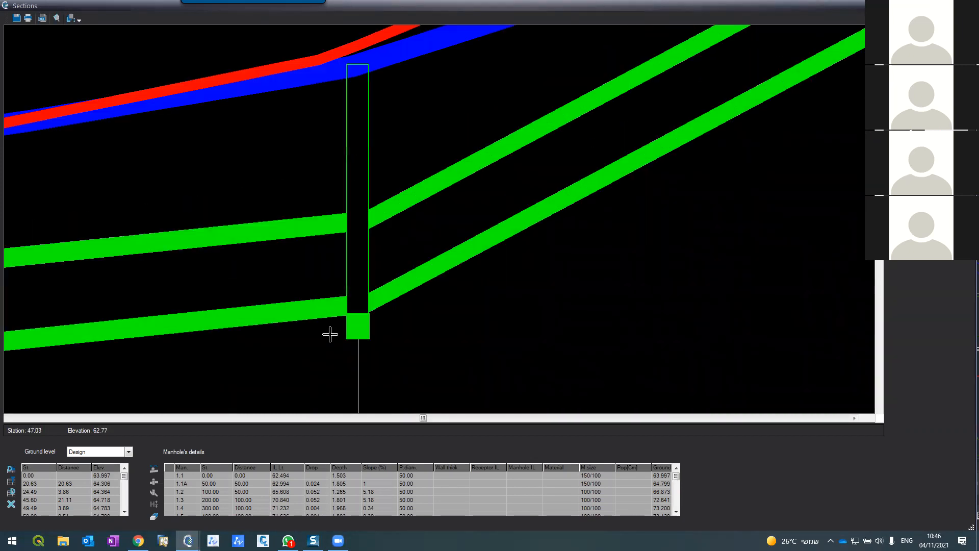
scroll(335, 330, up, 2)
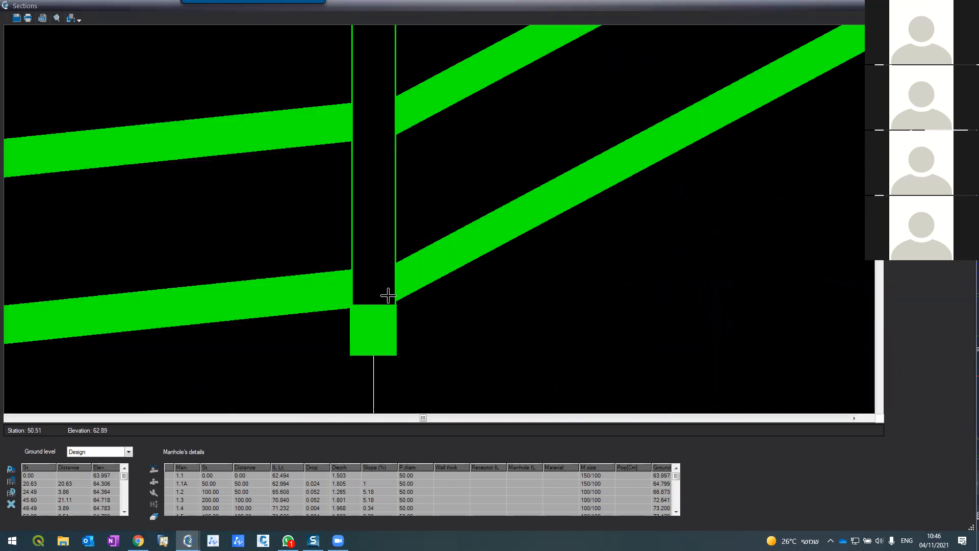
scroll(331, 289, down, 2)
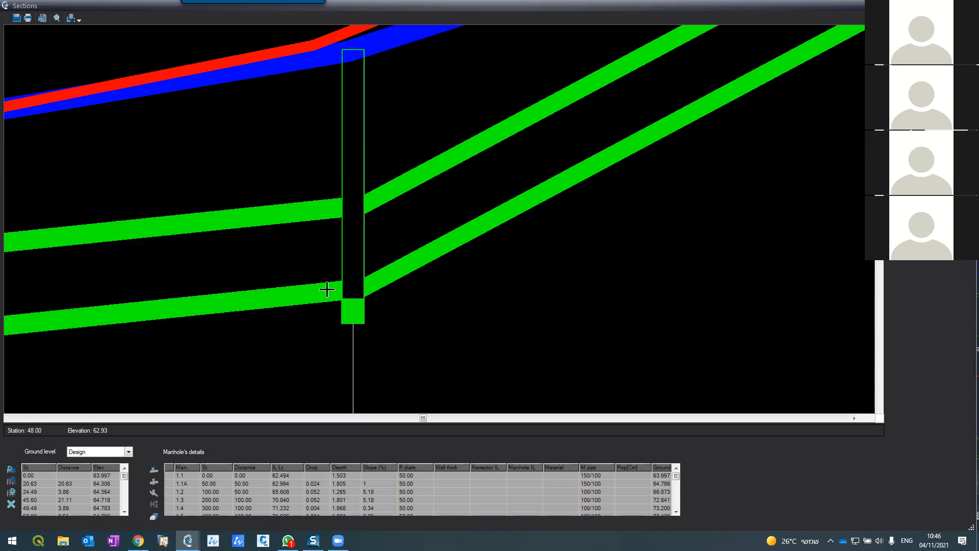
scroll(327, 289, up, 2)
scroll(324, 289, down, 2)
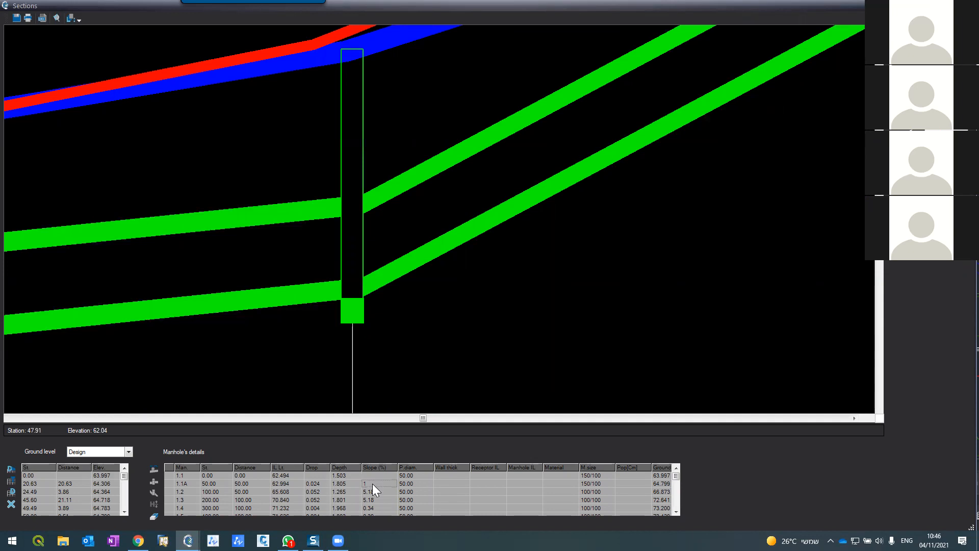
Recalculate and overwrite all manhole drops, giving 0.015, 0.0518 and 0.0034.
click(322, 485)
click(150, 489)
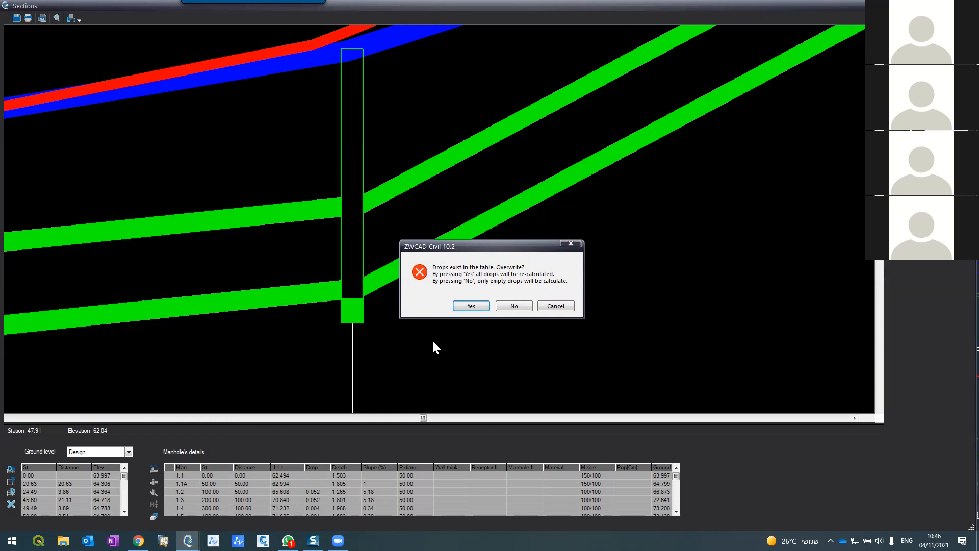
click(471, 306)
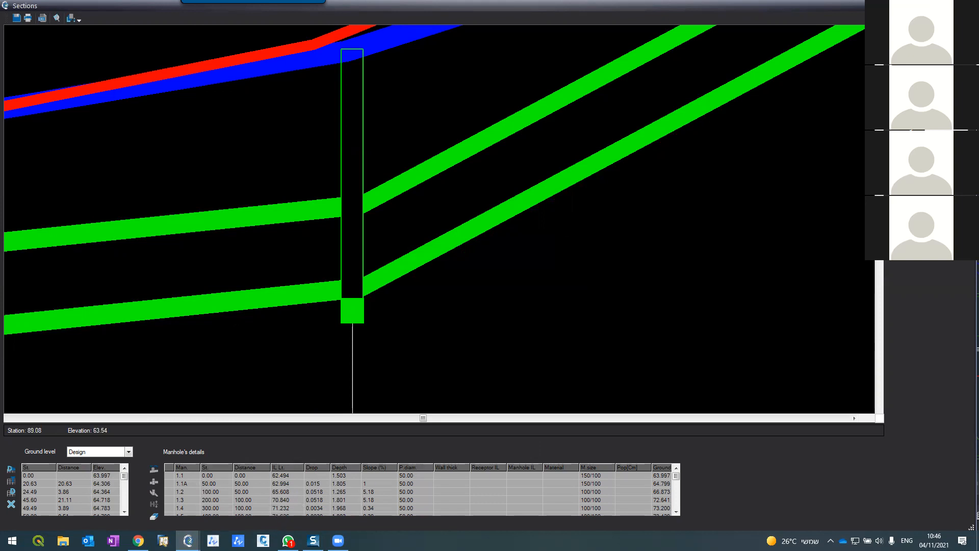
Review the whole profile and table, then close the Sections window.
click(918, 205)
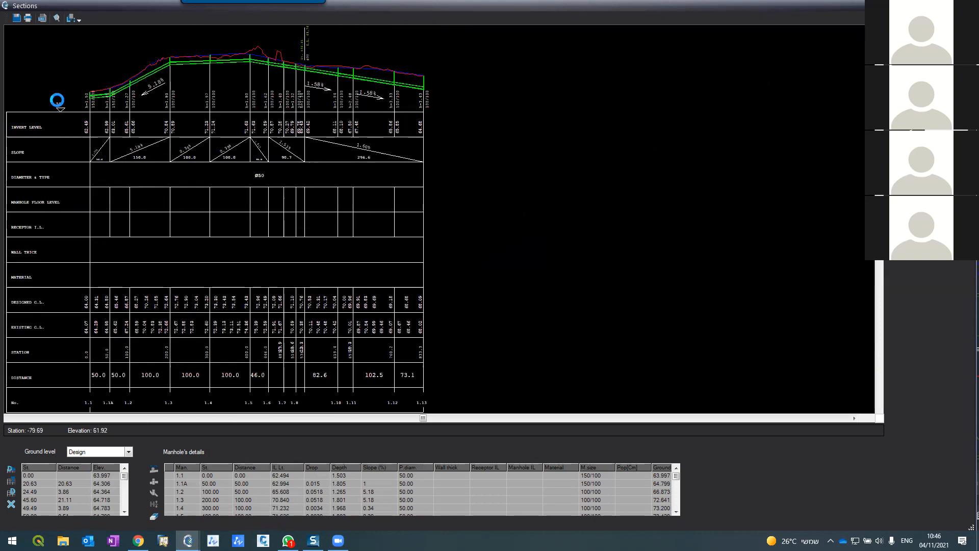
scroll(57, 99, up, 2)
scroll(169, 107, up, 5)
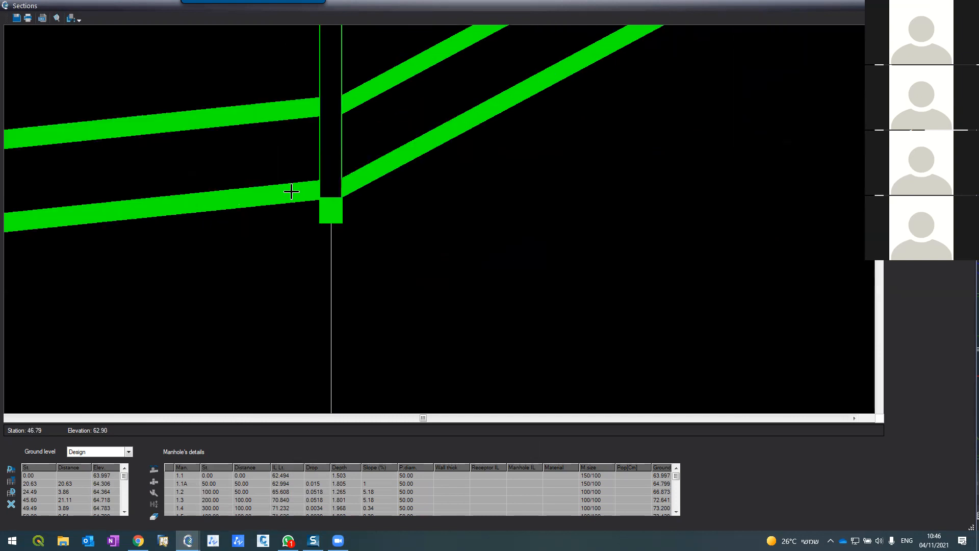
scroll(240, 204, down, 6)
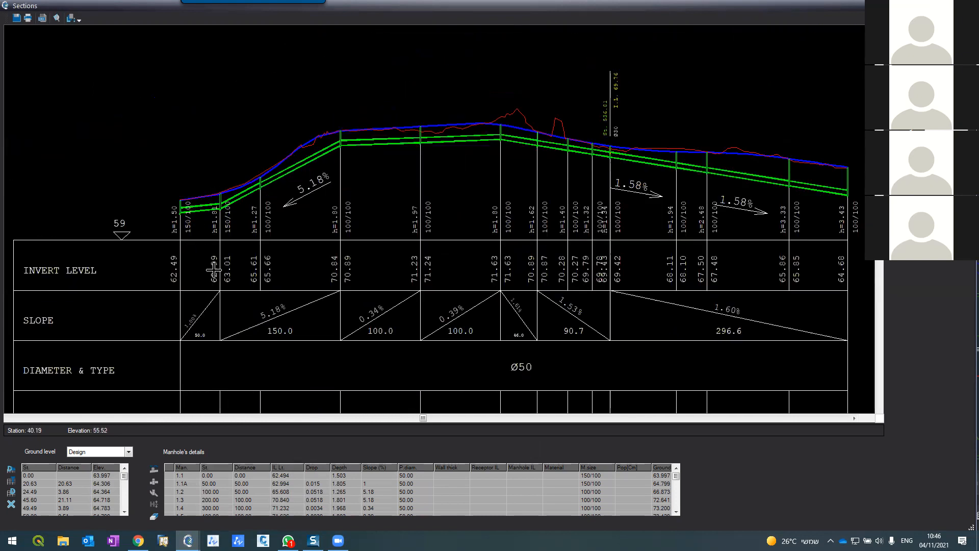
scroll(215, 278, up, 1)
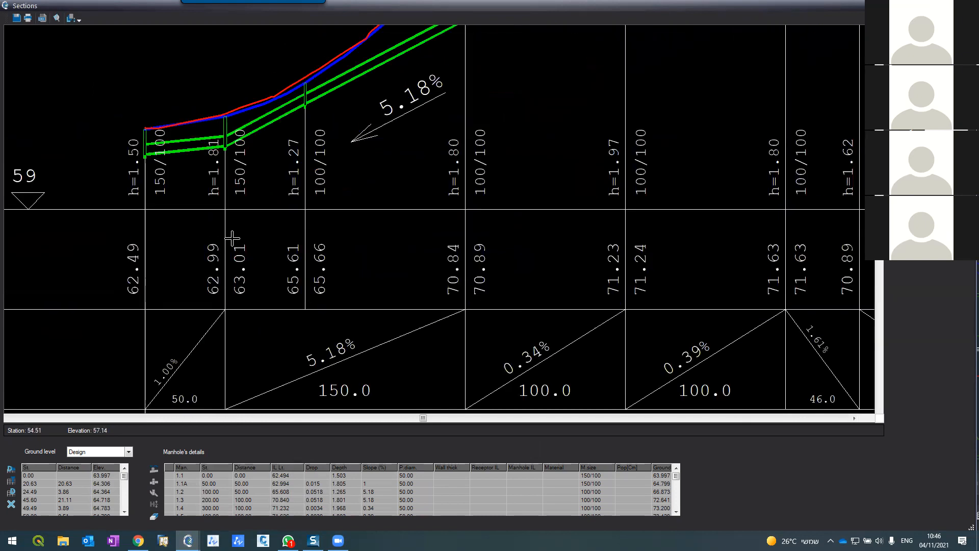
scroll(207, 282, down, 2)
scroll(207, 282, down, 2)
scroll(225, 286, up, 2)
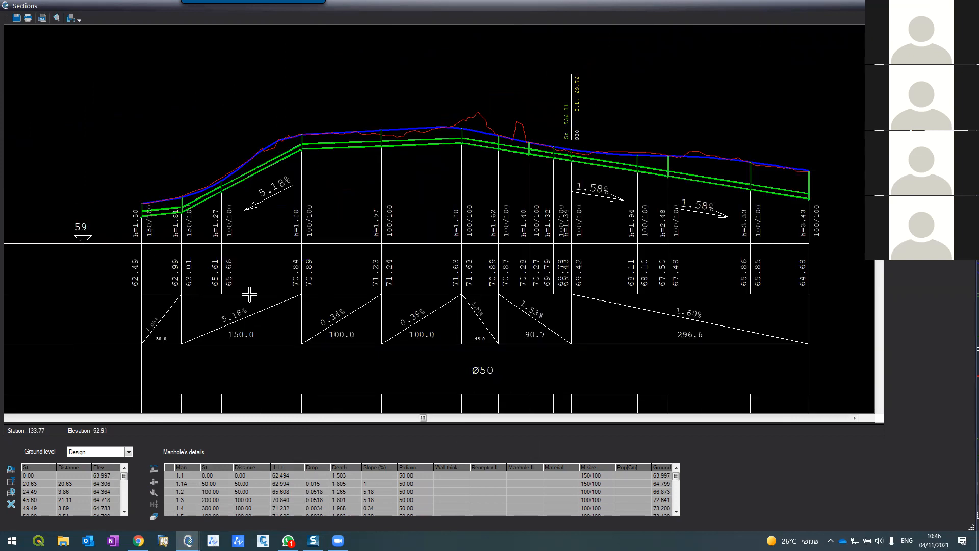
click(968, 5)
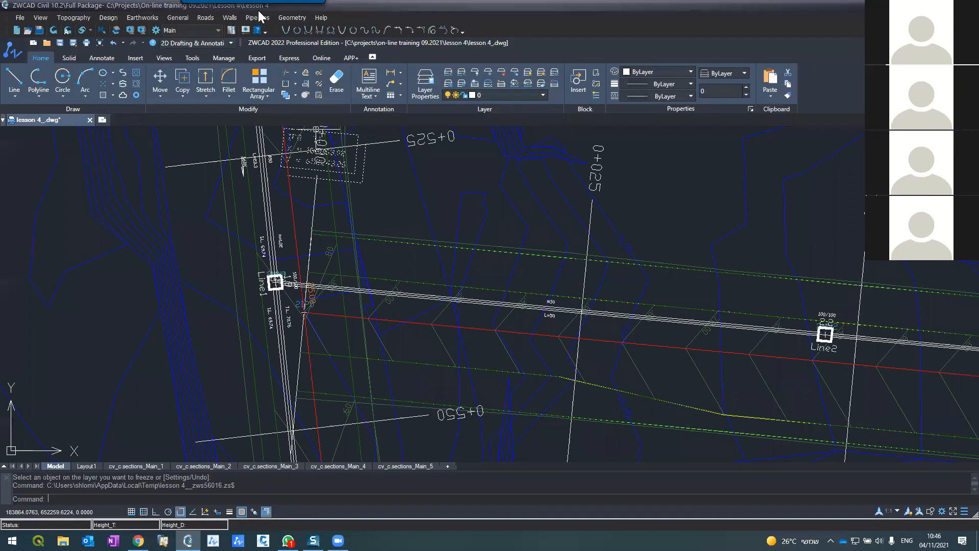
Open the longitudinal sections and switch to the branch profile starting at manhole 1.9+.
click(258, 16)
click(378, 216)
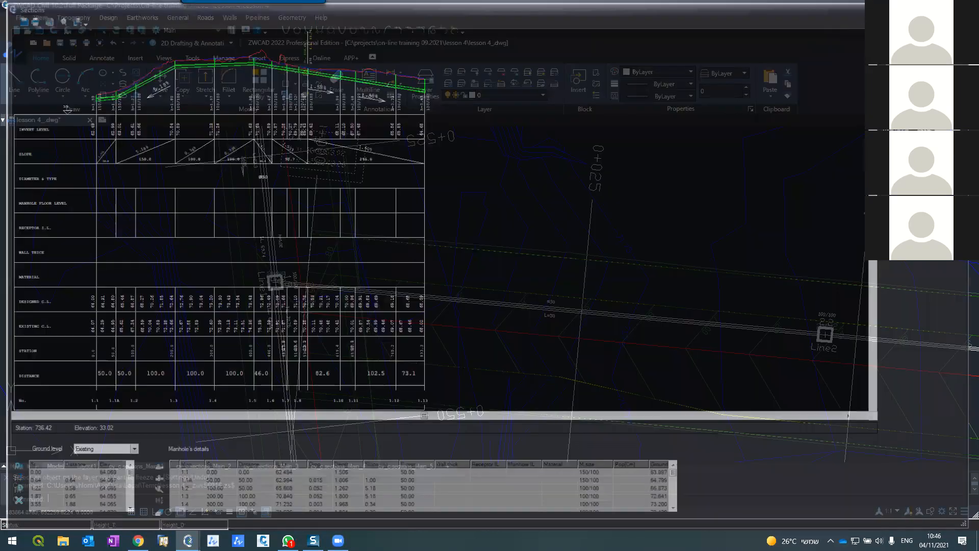
key(Page_Down)
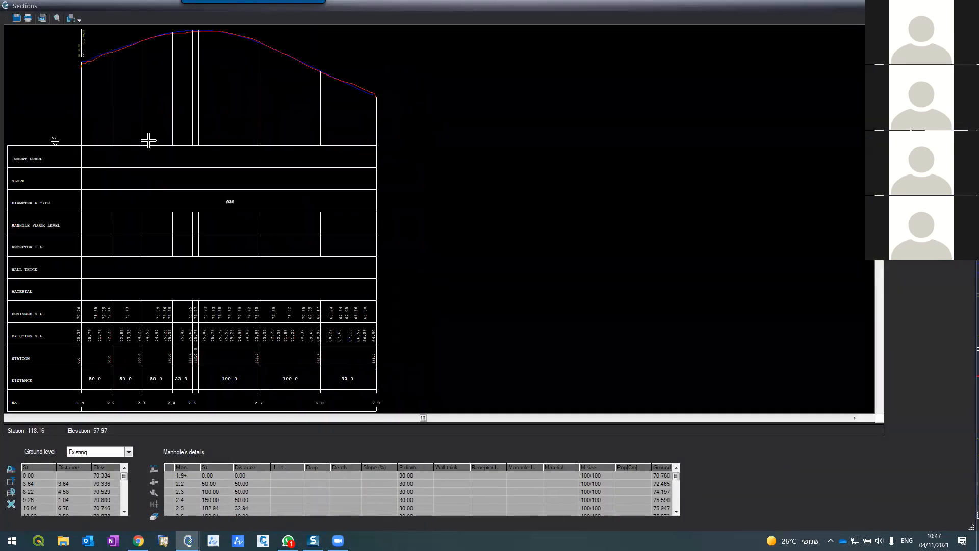
scroll(82, 61, up, 5)
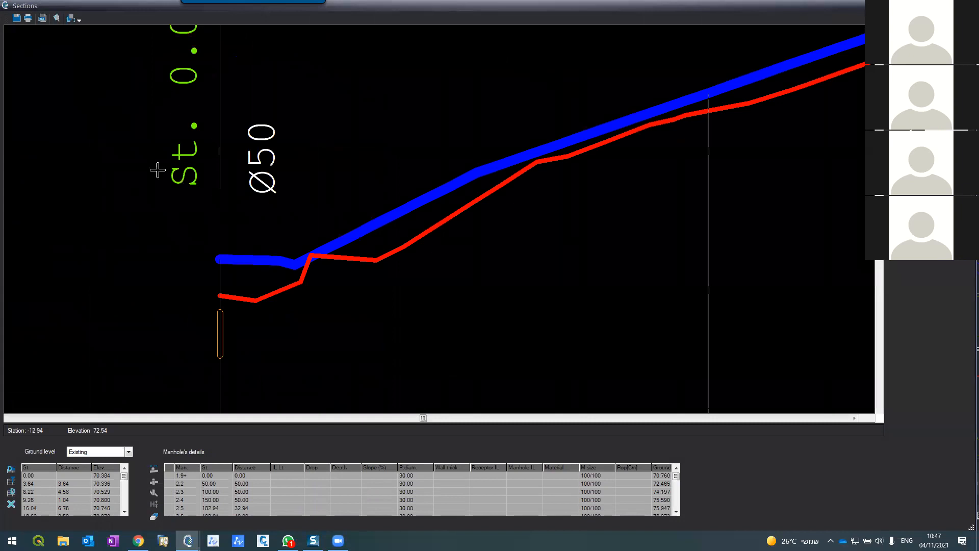
scroll(227, 306, down, 2)
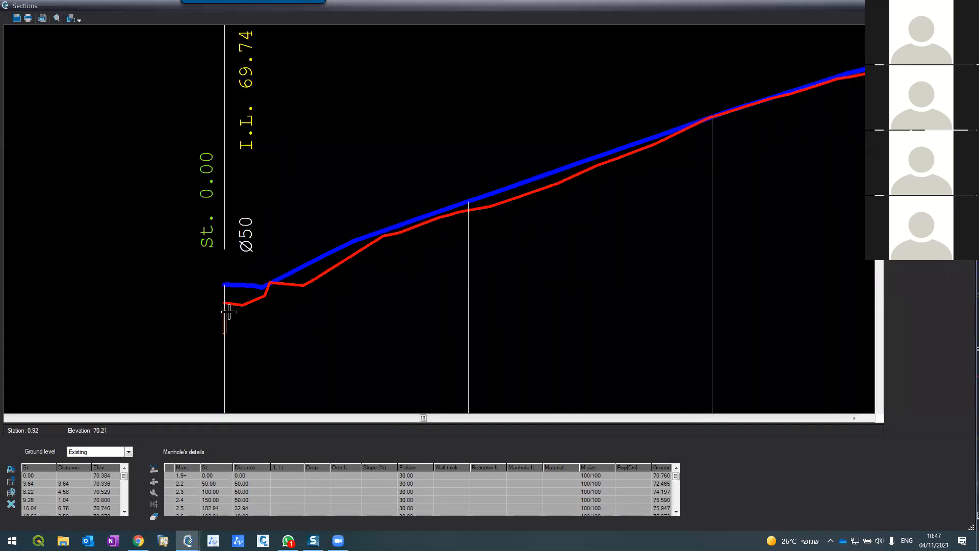
scroll(227, 312, down, 2)
scroll(227, 238, up, 2)
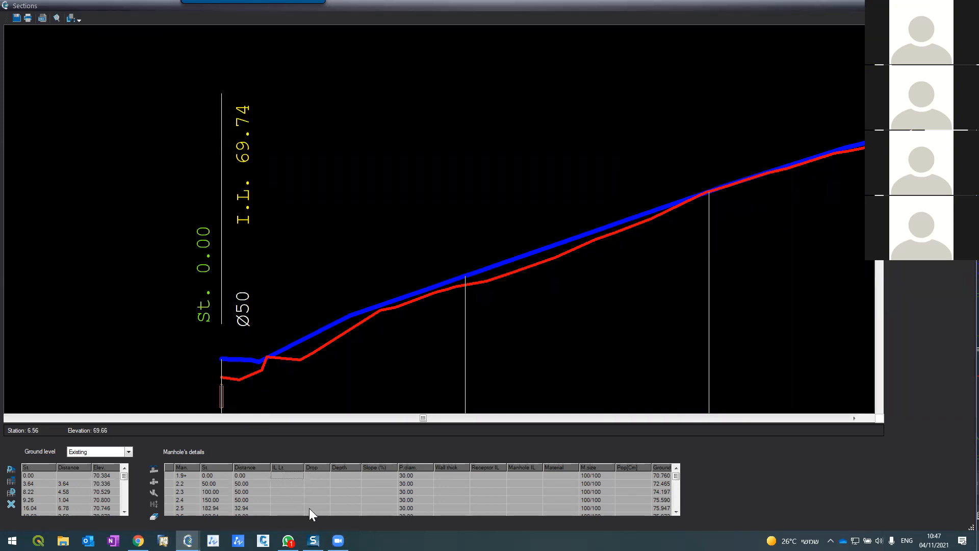
Set the first manhole's invert level to 69.74, reducing its depth to 1.020.
text(69.74)
key(Tab)
scroll(300, 177, down, 1)
scroll(304, 213, up, 1)
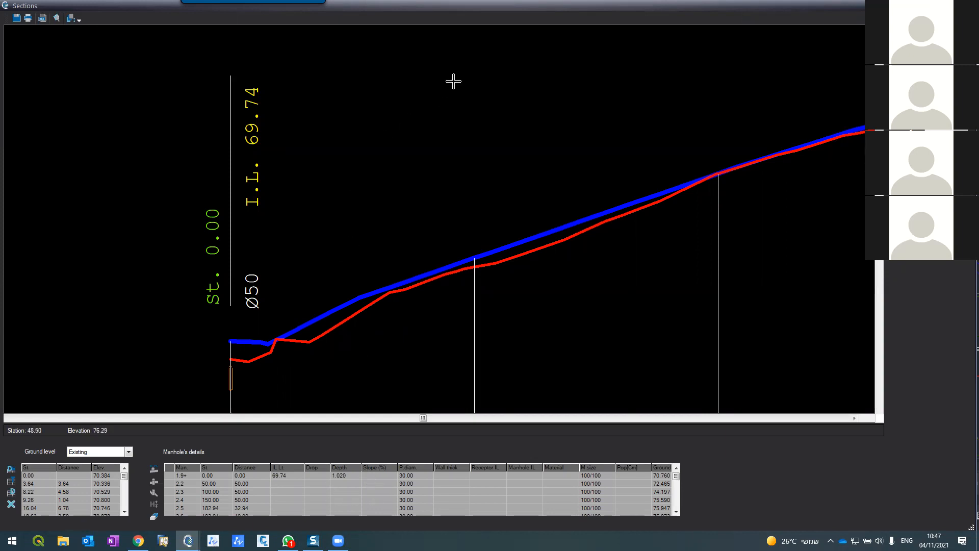
scroll(294, 240, up, 2)
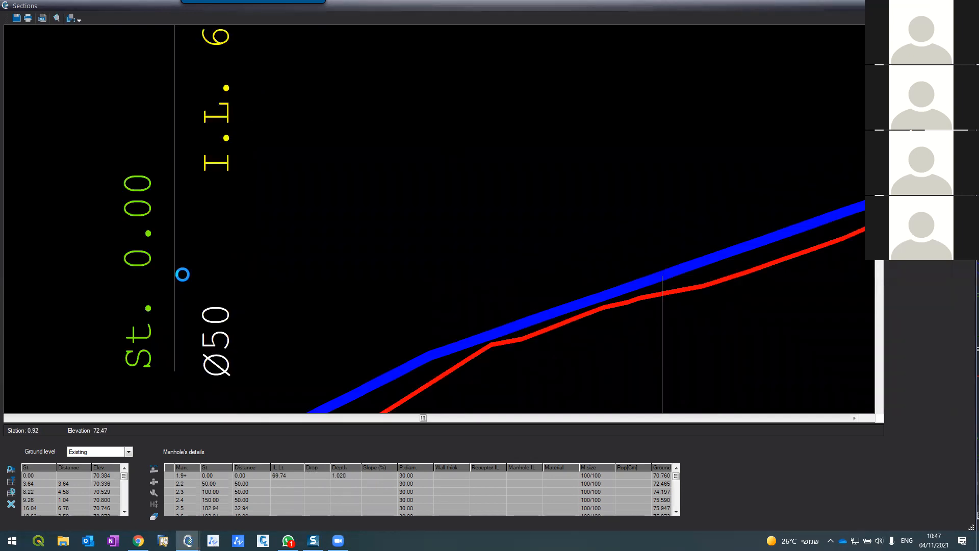
scroll(182, 275, down, 5)
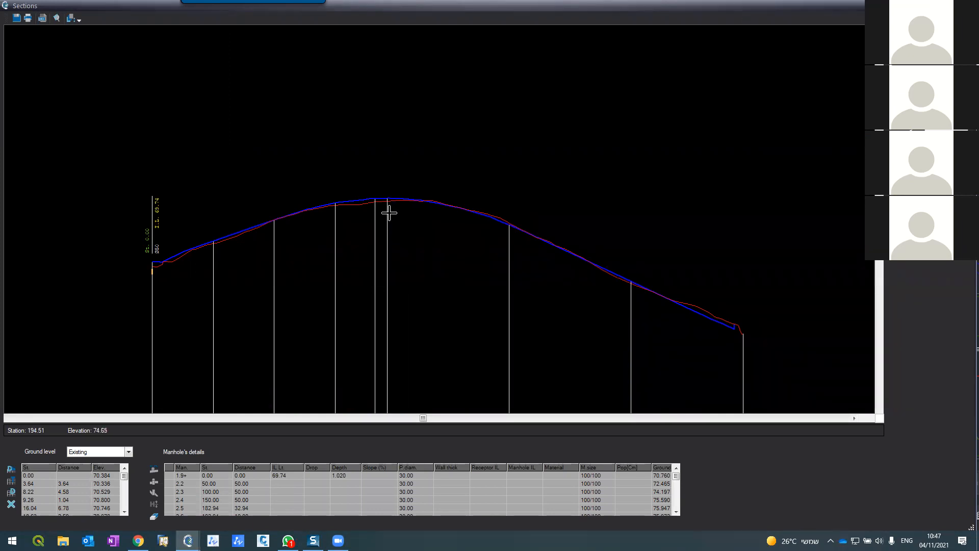
Set manhole 2.6's depth to 1.5.
click(206, 513)
key(Right)
key(Right)
key(Right)
key(Right)
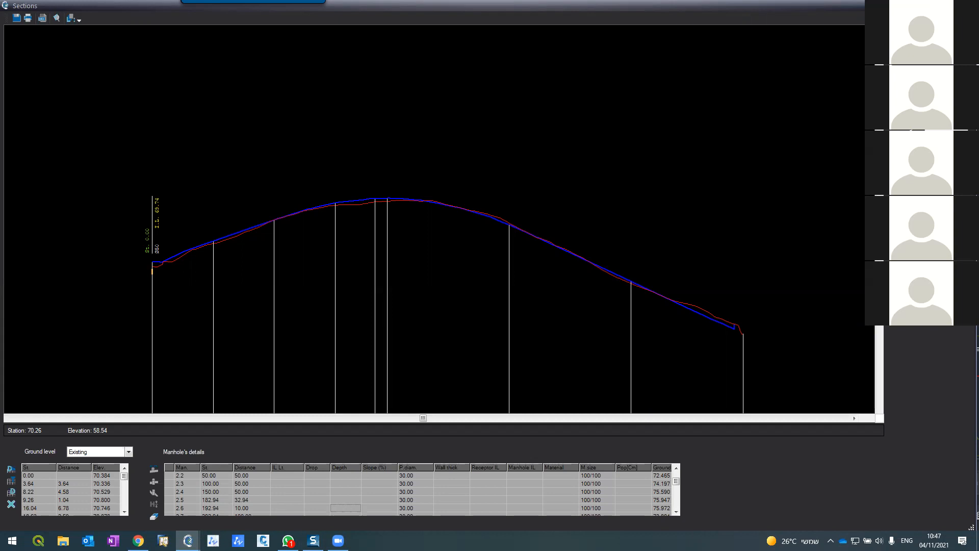
text(1.5)
key(Tab)
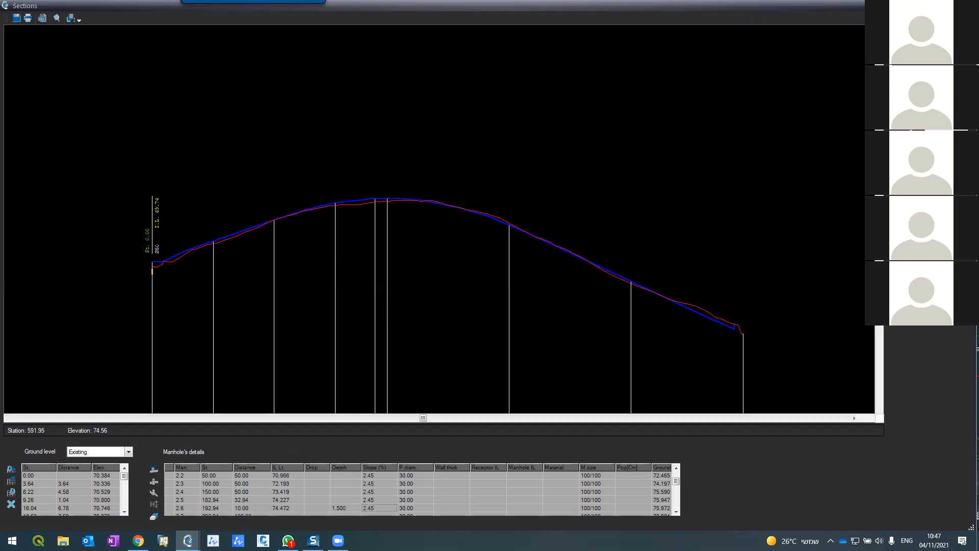
Change the pipe slope at manhole 2.3 to 2.45% and check the recalculated depths.
scroll(240, 185, up, 3)
scroll(163, 87, up, 4)
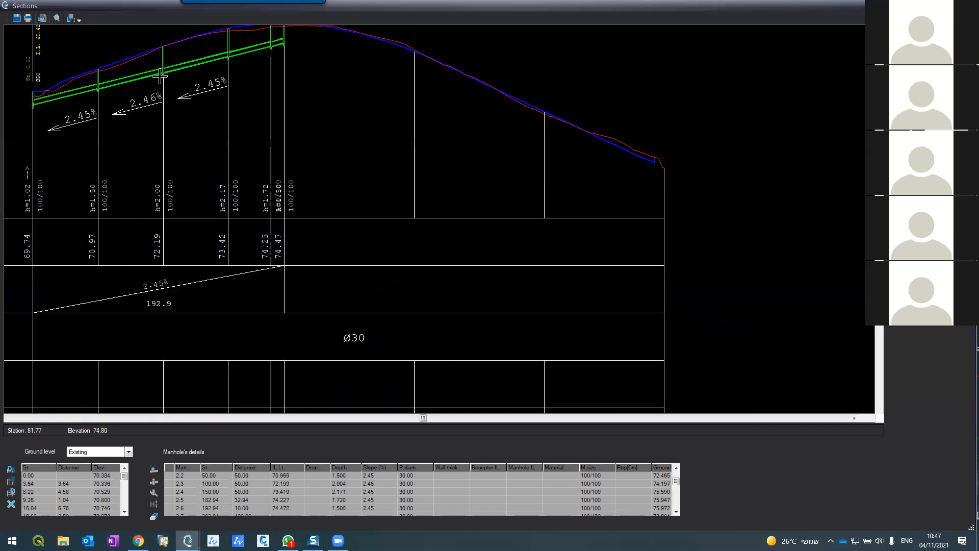
scroll(234, 197, up, 1)
scroll(239, 252, down, 5)
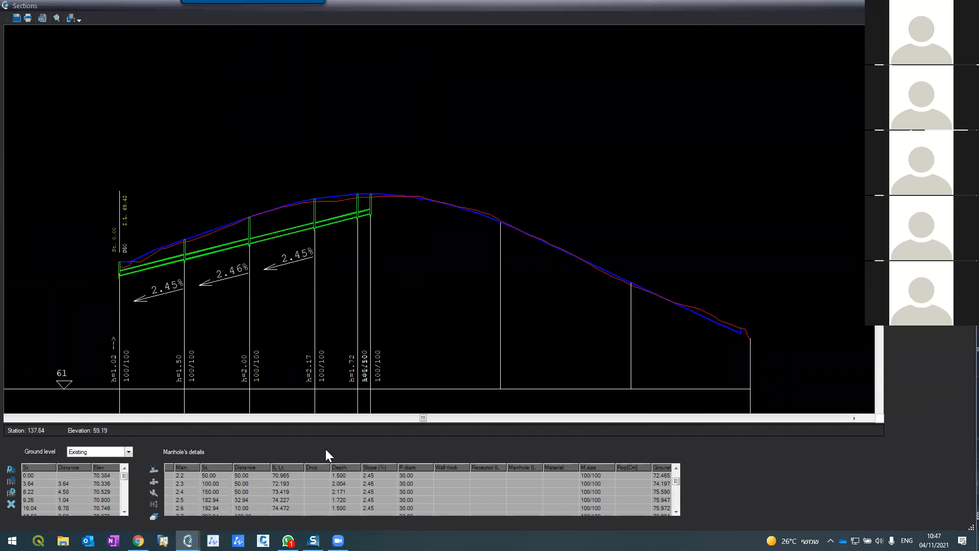
text(2.45)
key(Return)
scroll(298, 207, down, 2)
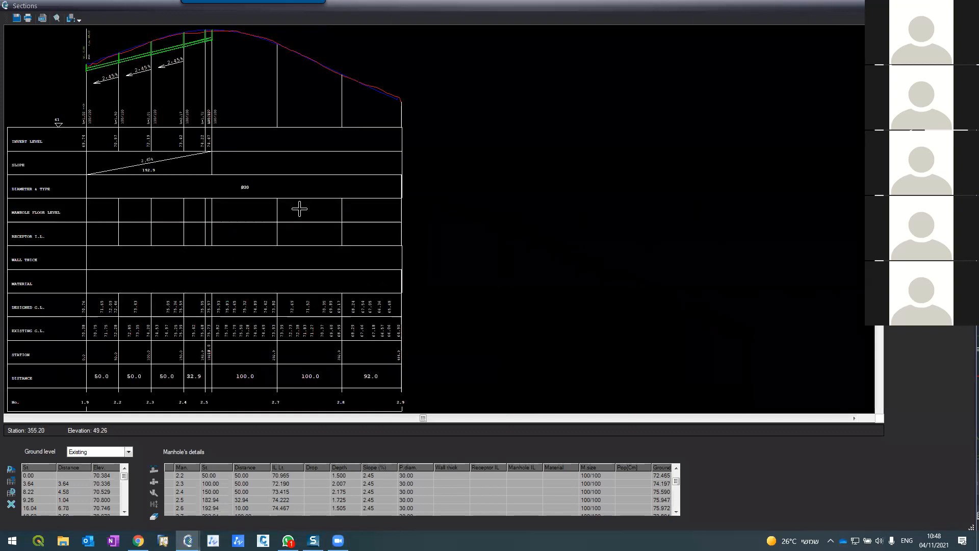
scroll(140, 74, up, 4)
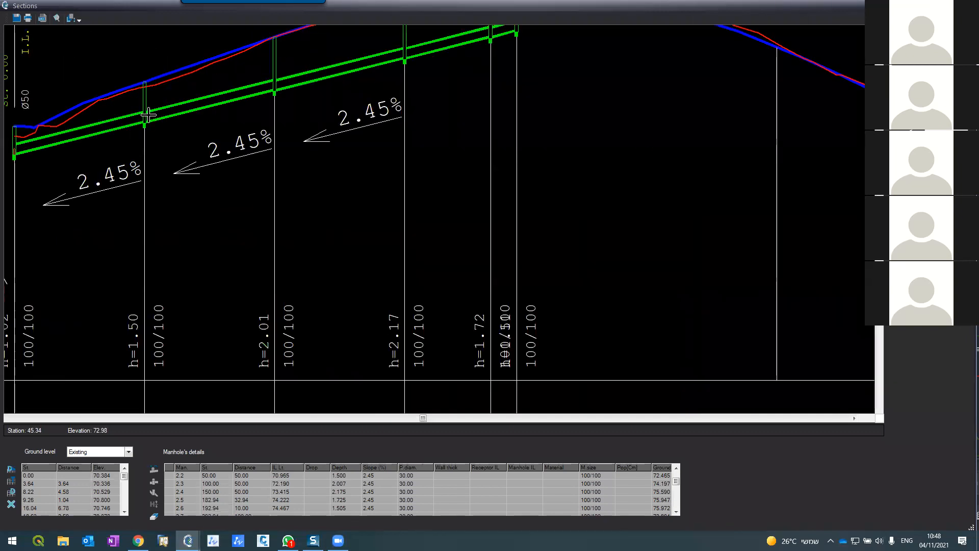
scroll(176, 153, down, 3)
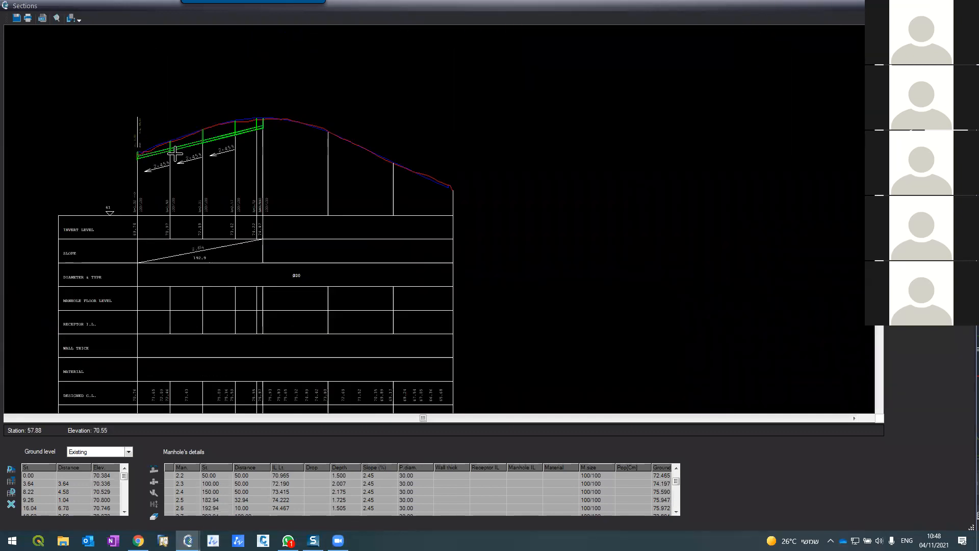
scroll(264, 122, up, 2)
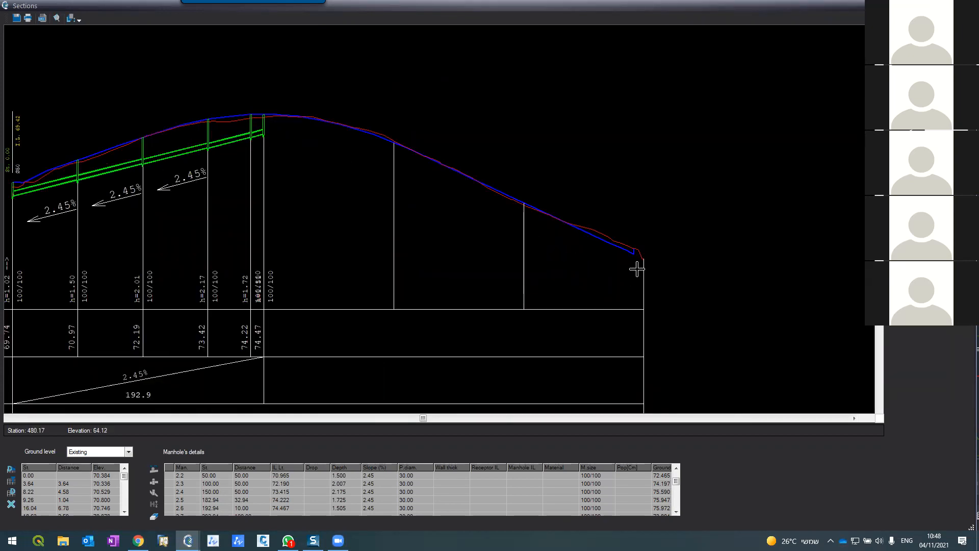
scroll(679, 512, down, 4)
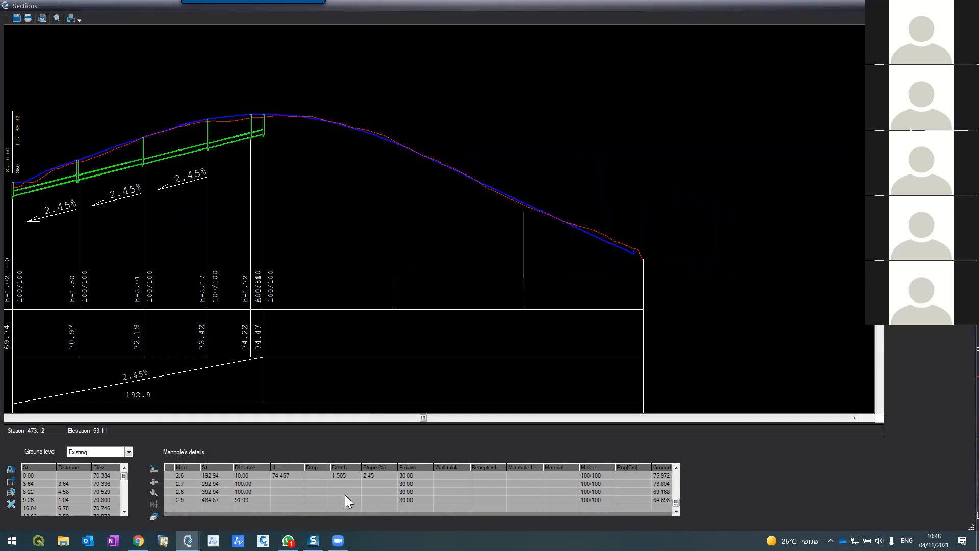
Enter 1.508 as manhole 2.9's depth so downstream pipes fall at 3.79%.
click(340, 501)
text(1.508)
key(Return)
scroll(273, 131, up, 1)
scroll(315, 234, down, 2)
scroll(269, 175, up, 3)
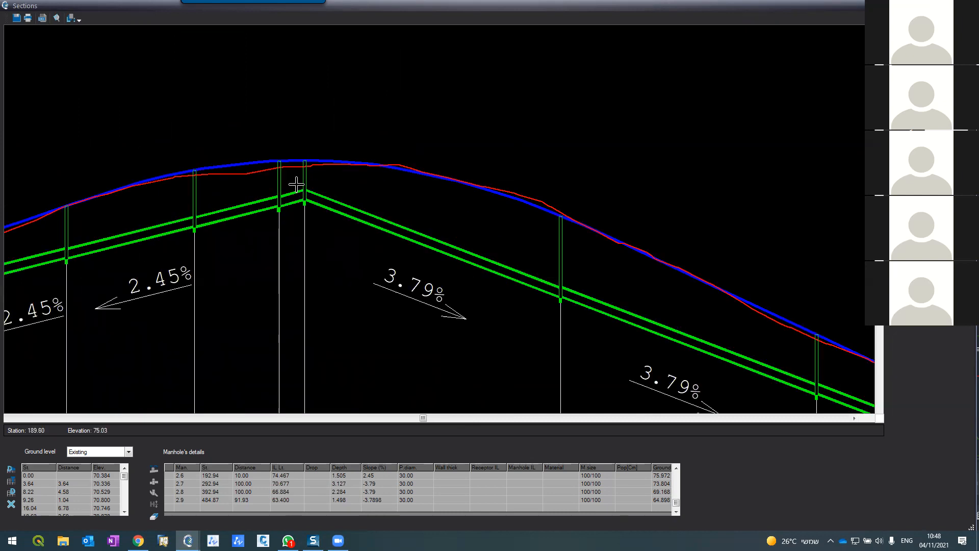
scroll(296, 184, down, 2)
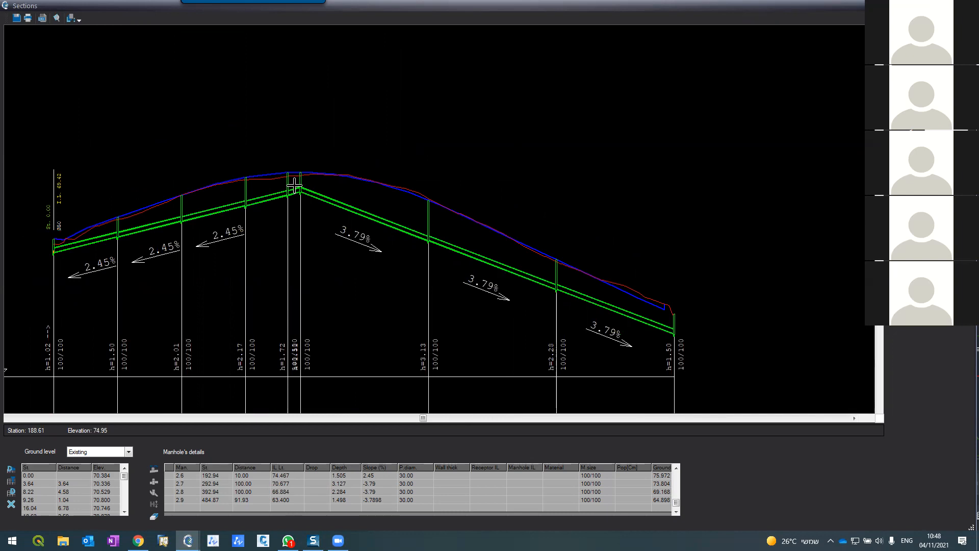
scroll(294, 186, down, 2)
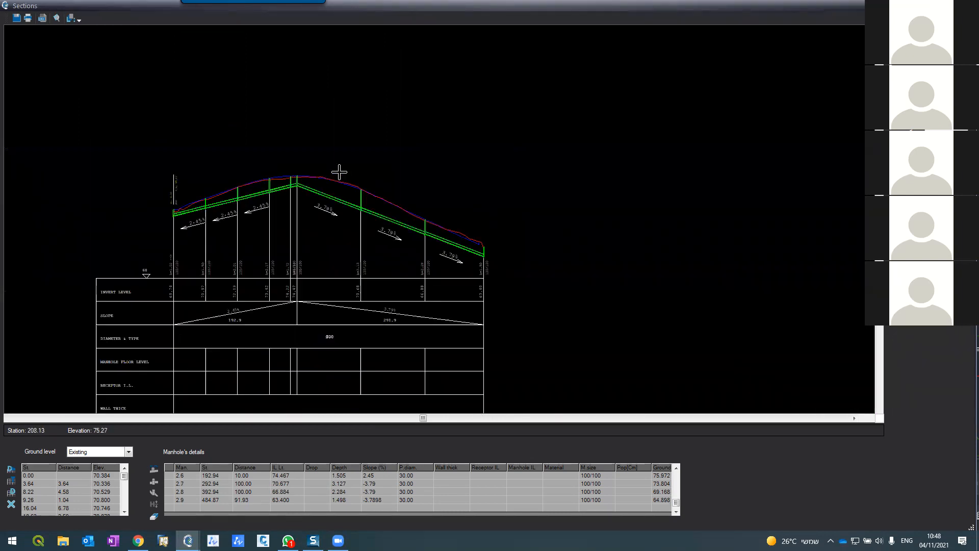
Close the profile and redraw the sewer layout in plan, dismissing the design coordinates list.
middle_drag(492, 371, 402, 225)
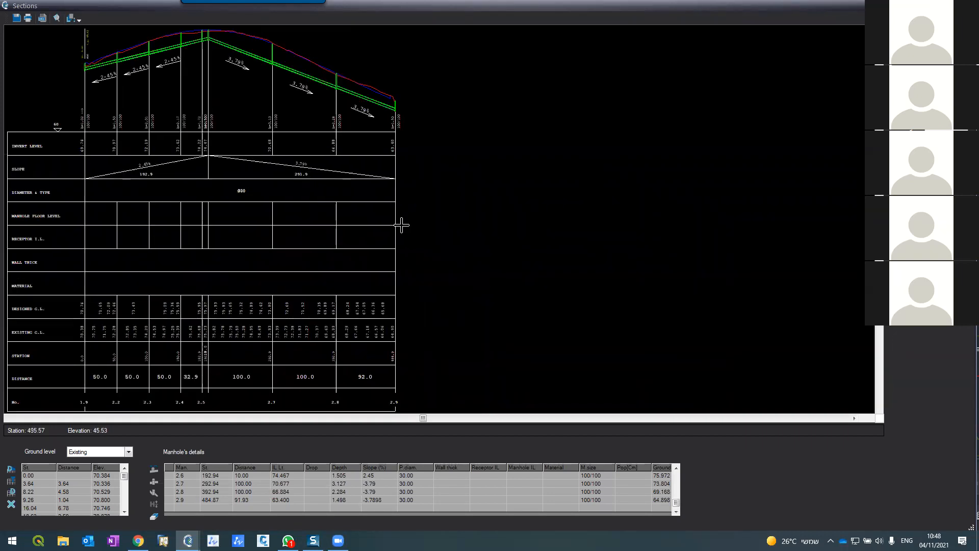
click(967, 6)
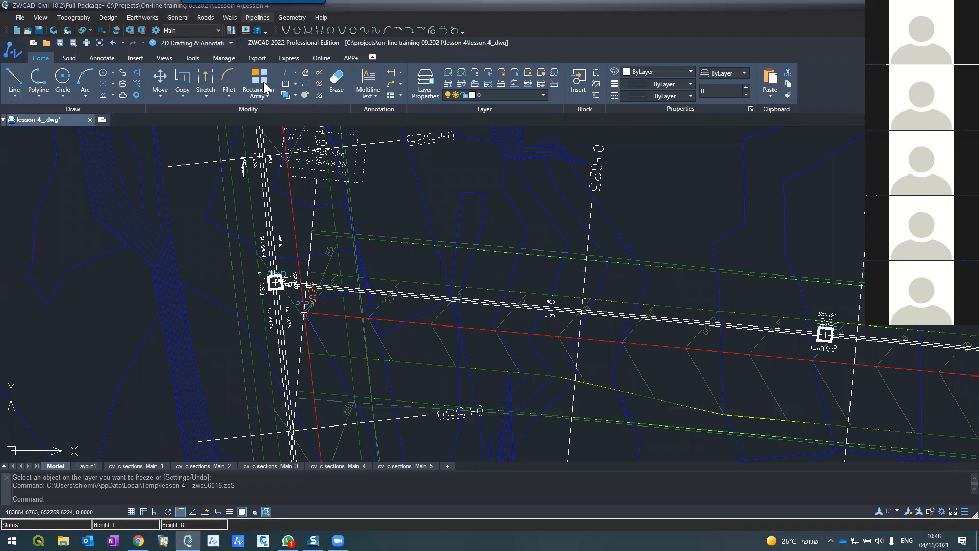
click(254, 17)
click(261, 40)
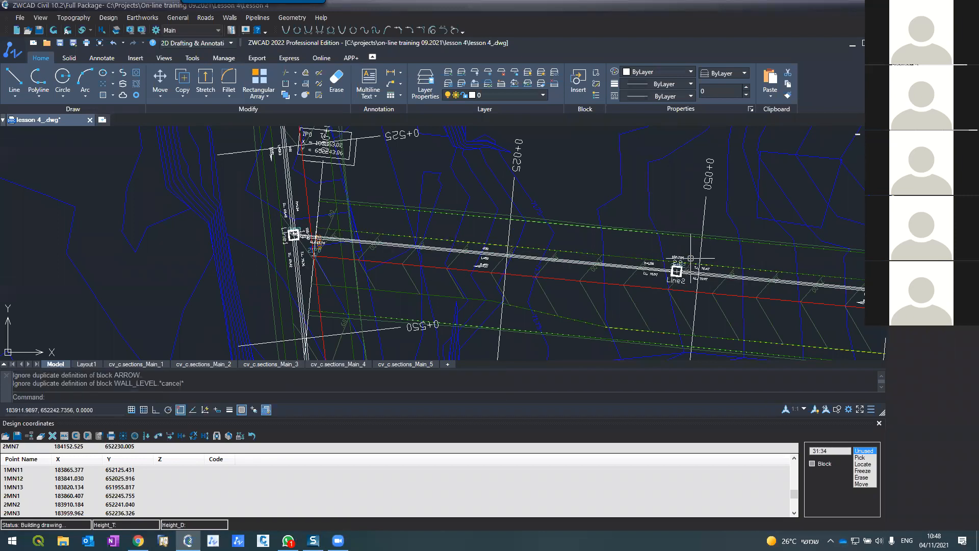
scroll(673, 265, up, 5)
scroll(684, 268, down, 4)
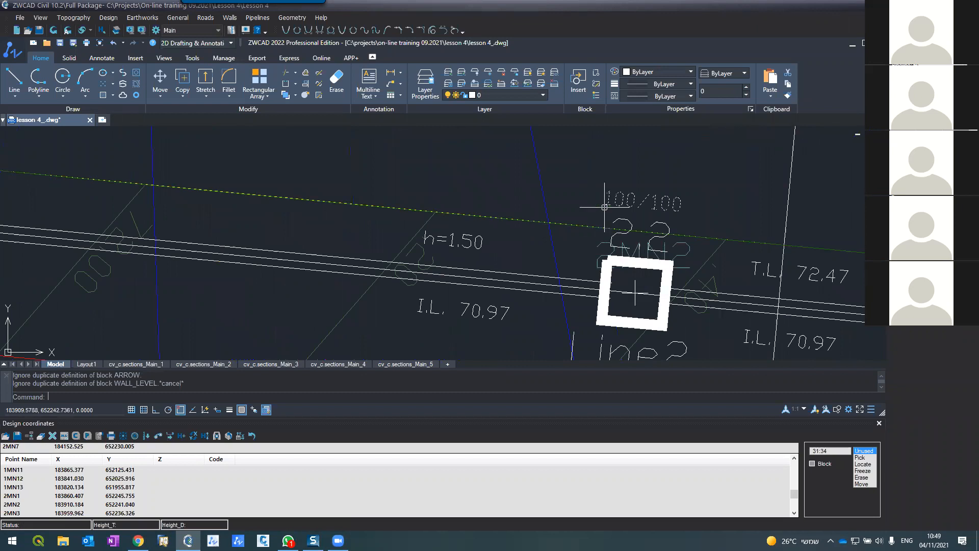
scroll(549, 174, up, 2)
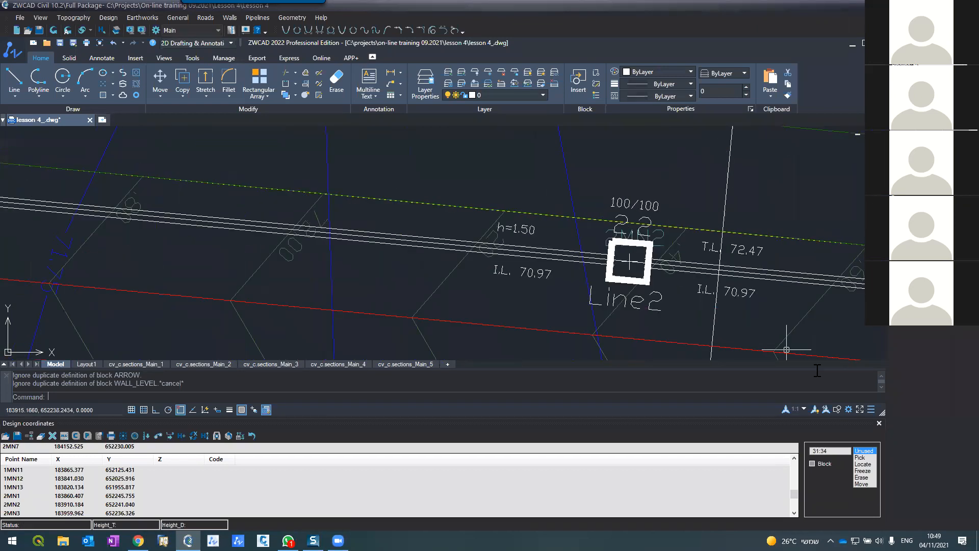
click(878, 423)
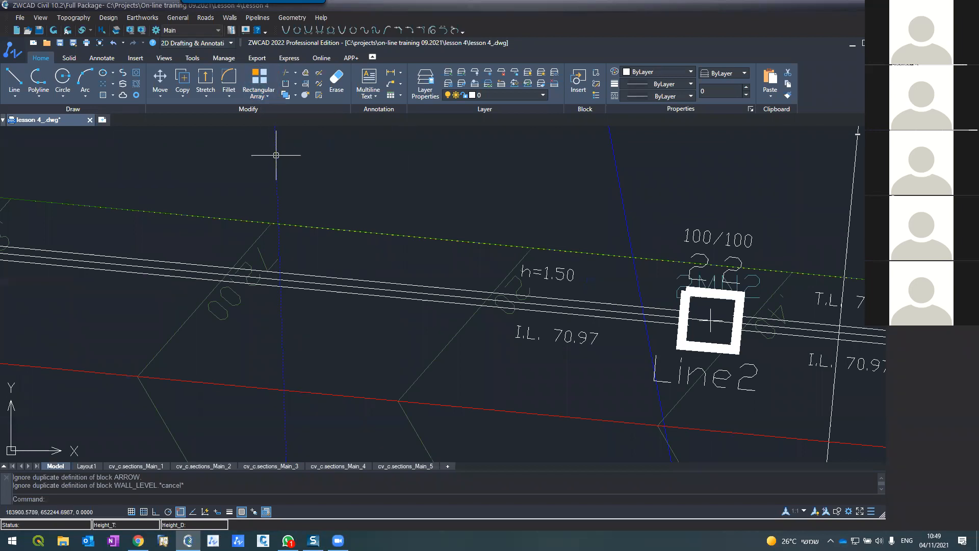
Check the manhole invert and depth labels across the plan, then open the layer manager.
scroll(250, 174, down, 6)
scroll(216, 197, down, 4)
scroll(238, 163, up, 6)
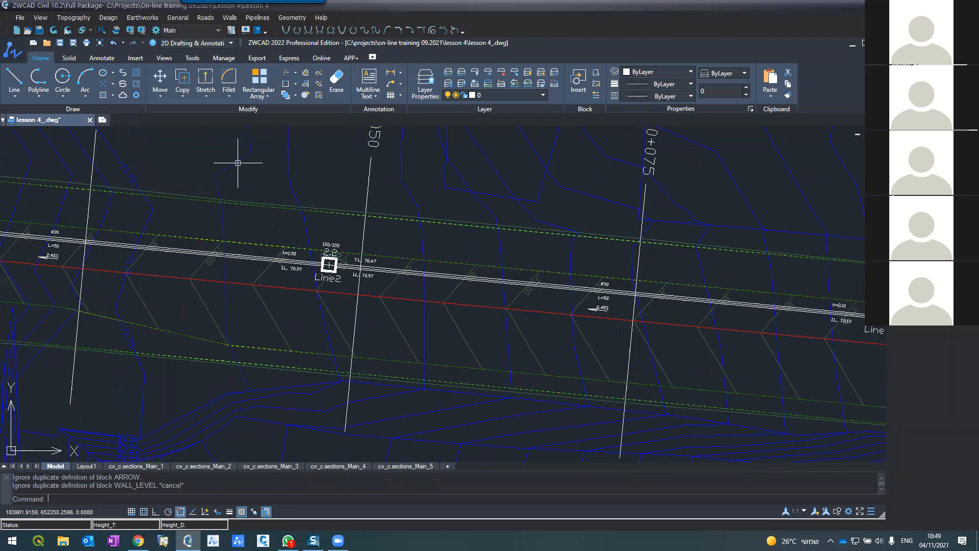
scroll(293, 222, down, 4)
scroll(304, 250, down, 4)
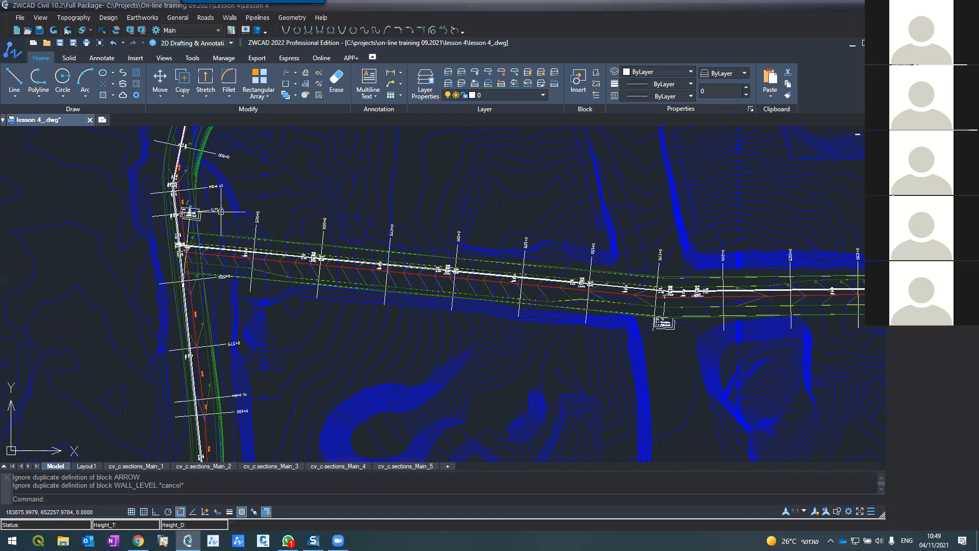
scroll(218, 188, down, 2)
scroll(187, 187, up, 2)
scroll(286, 290, up, 2)
scroll(303, 310, up, 2)
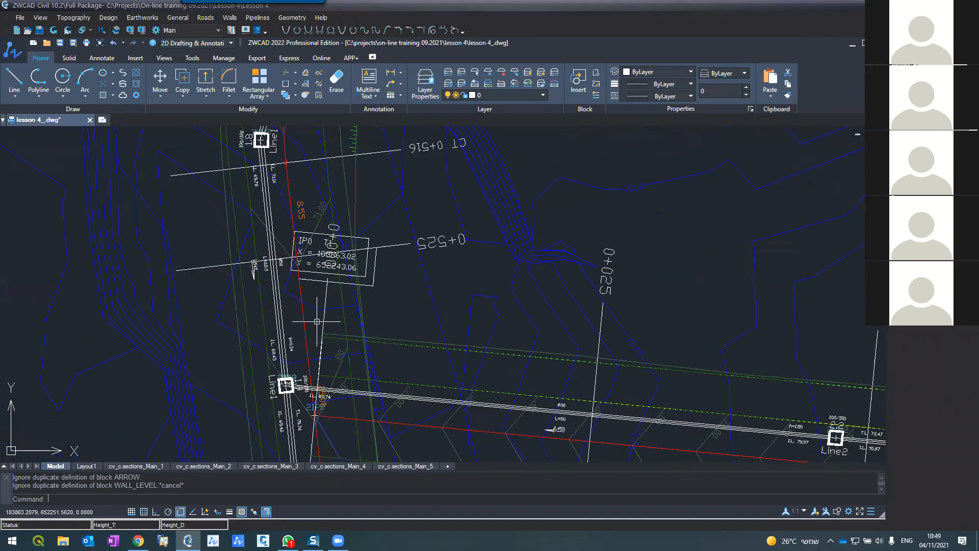
scroll(303, 310, up, 1)
scroll(306, 359, up, 3)
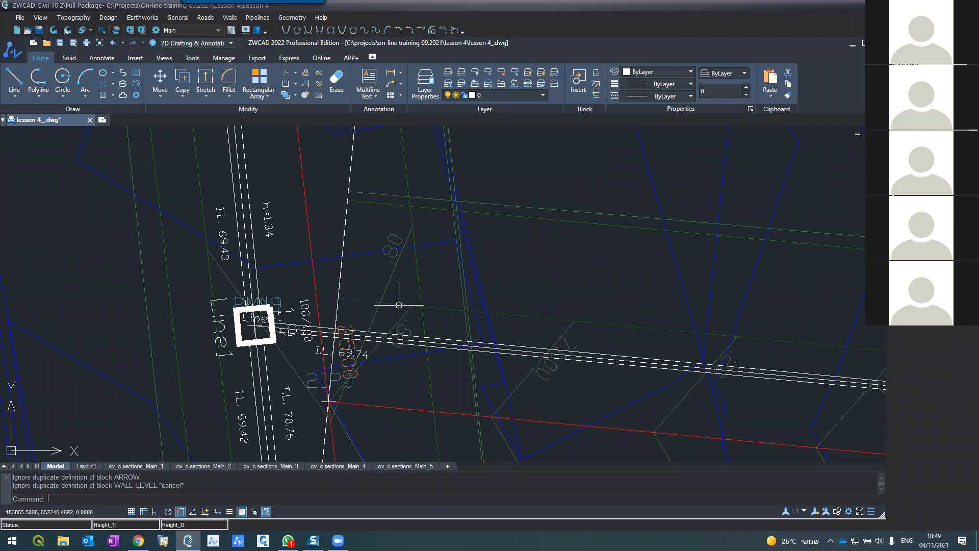
scroll(399, 305, down, 5)
scroll(401, 302, down, 2)
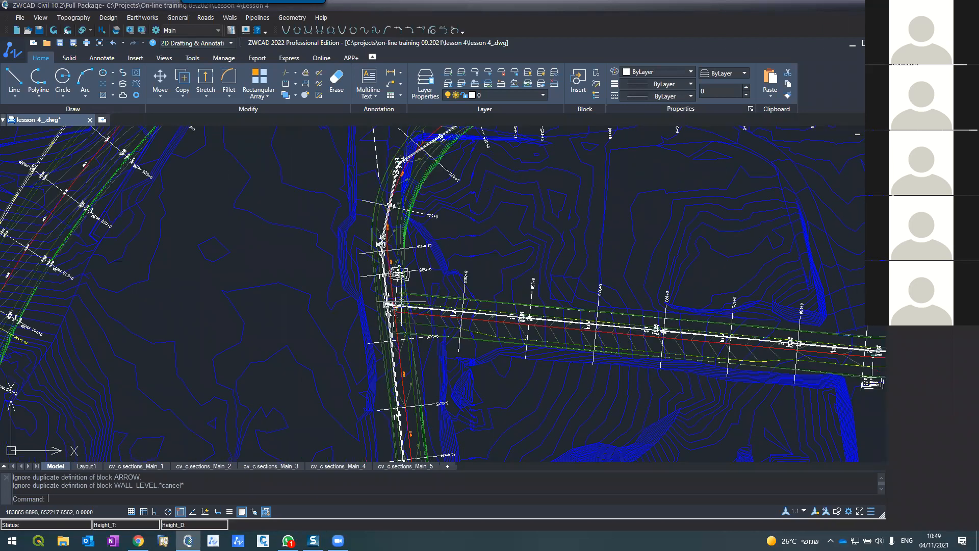
scroll(401, 302, down, 2)
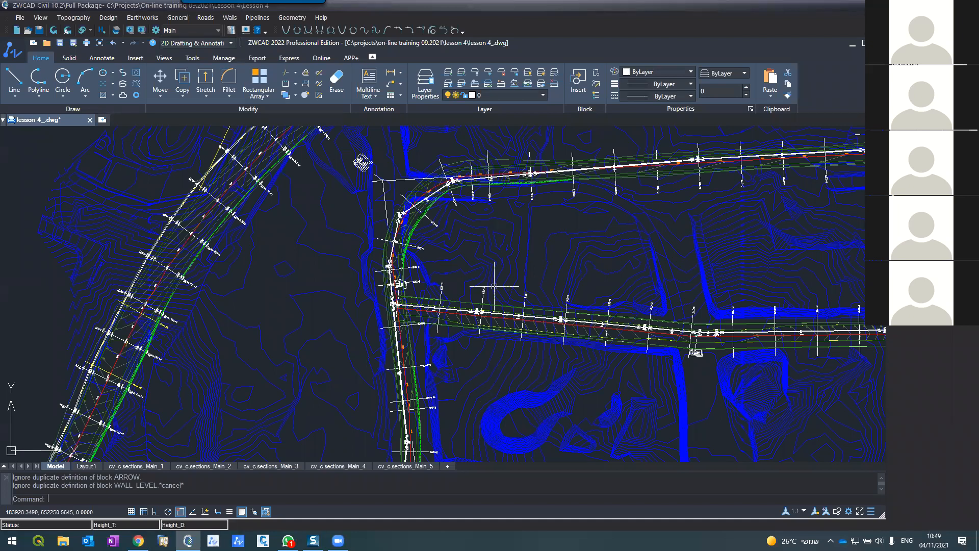
scroll(409, 299, down, 3)
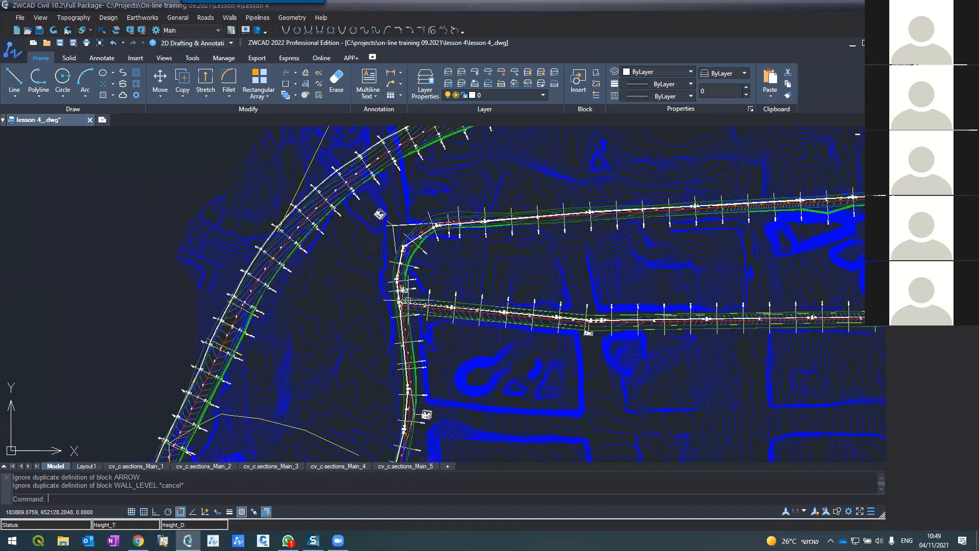
scroll(437, 295, up, 3)
scroll(437, 294, down, 5)
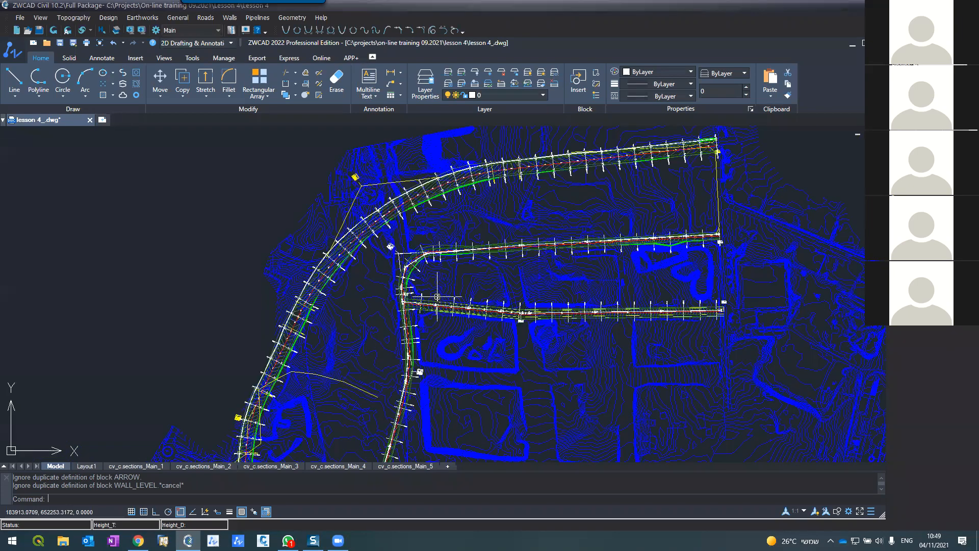
scroll(460, 241, up, 5)
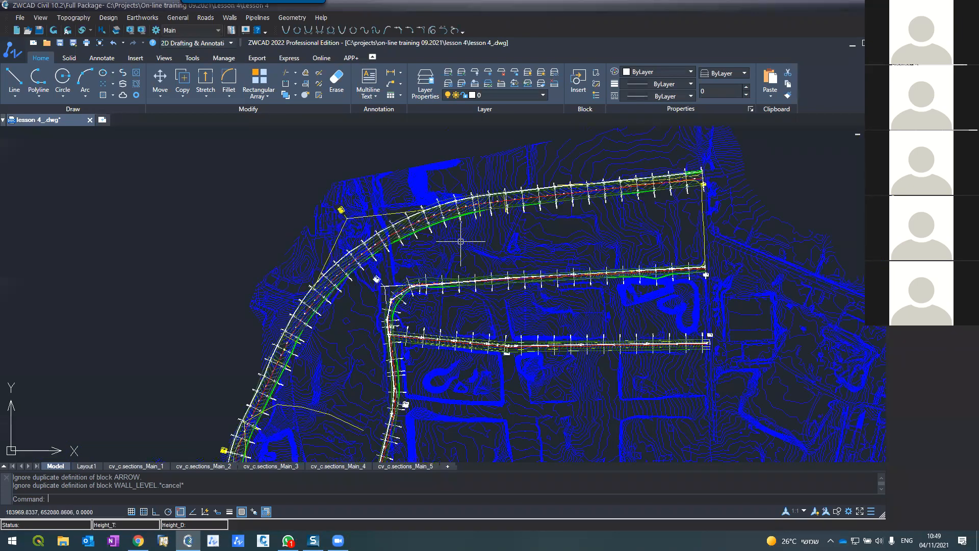
scroll(470, 251, down, 1)
scroll(466, 350, up, 1)
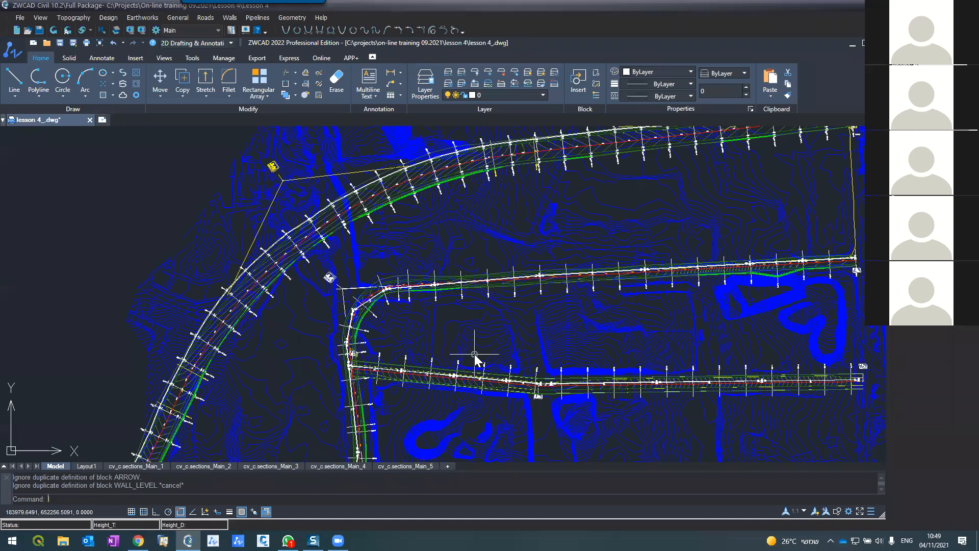
text(la)
key(Return)
Create a GAS layer with colour 61 and make it current.
click(77, 151)
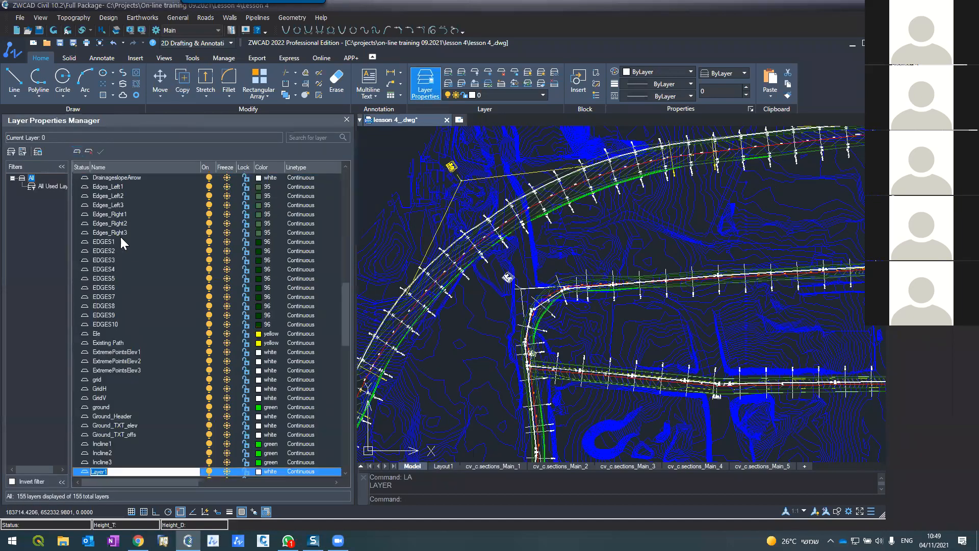
key(Return)
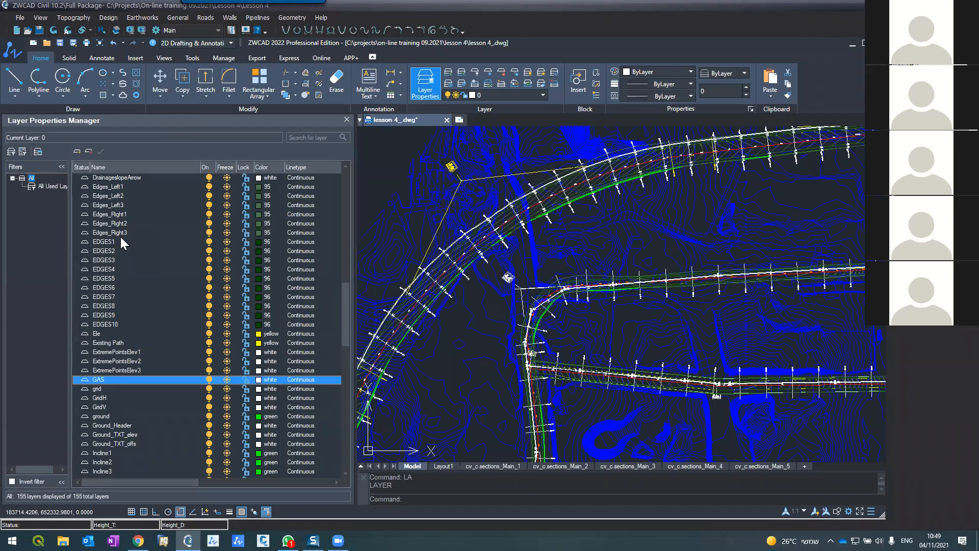
click(259, 380)
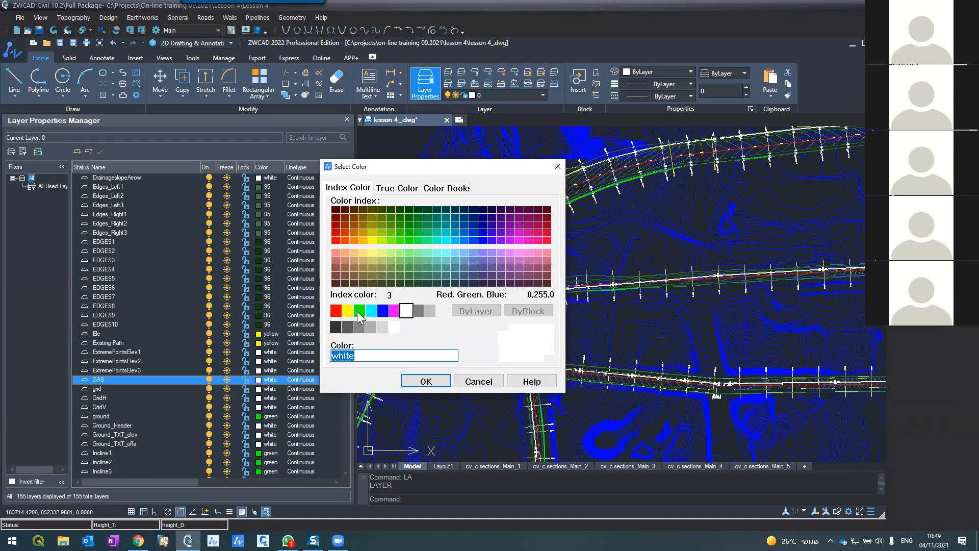
click(385, 255)
click(408, 380)
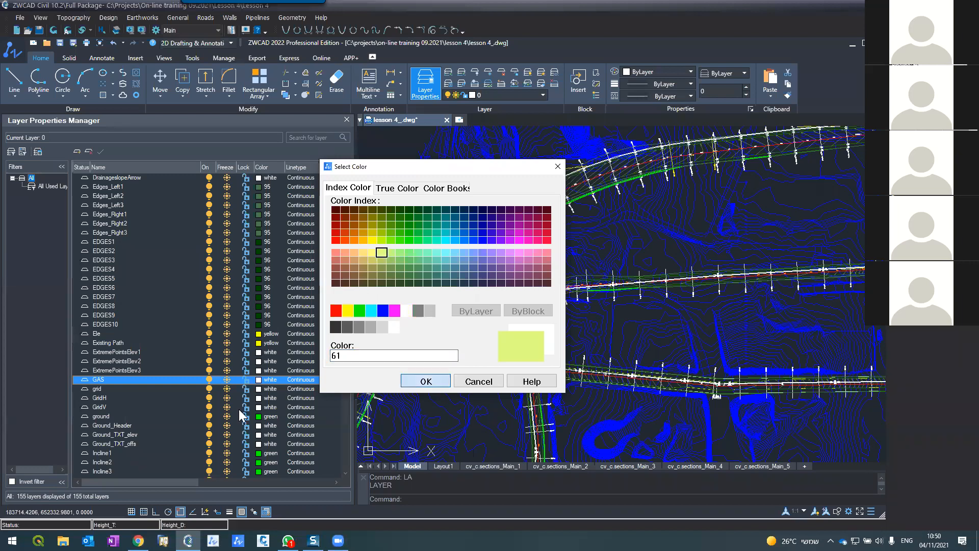
click(98, 151)
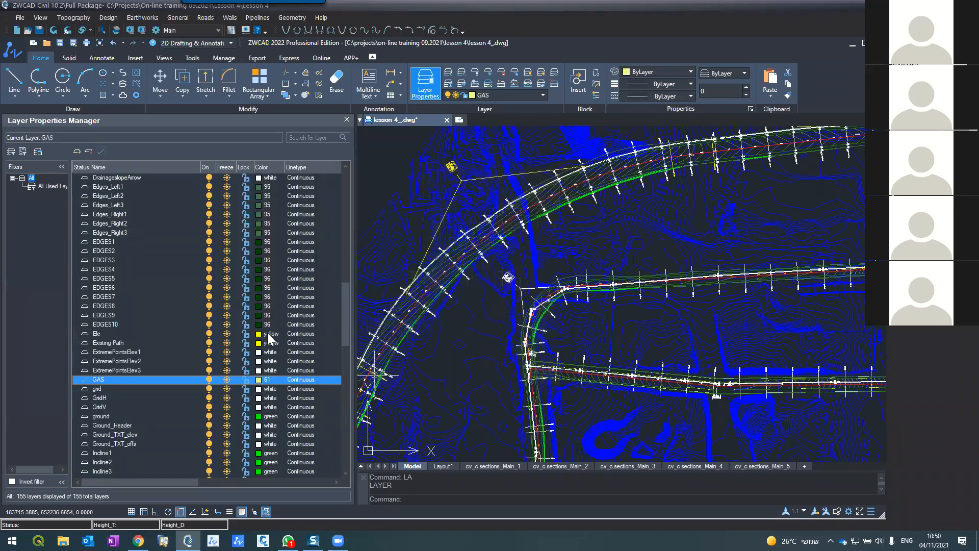
Zoom out to the whole road network and start a polyline with PL.
scroll(386, 266, down, 3)
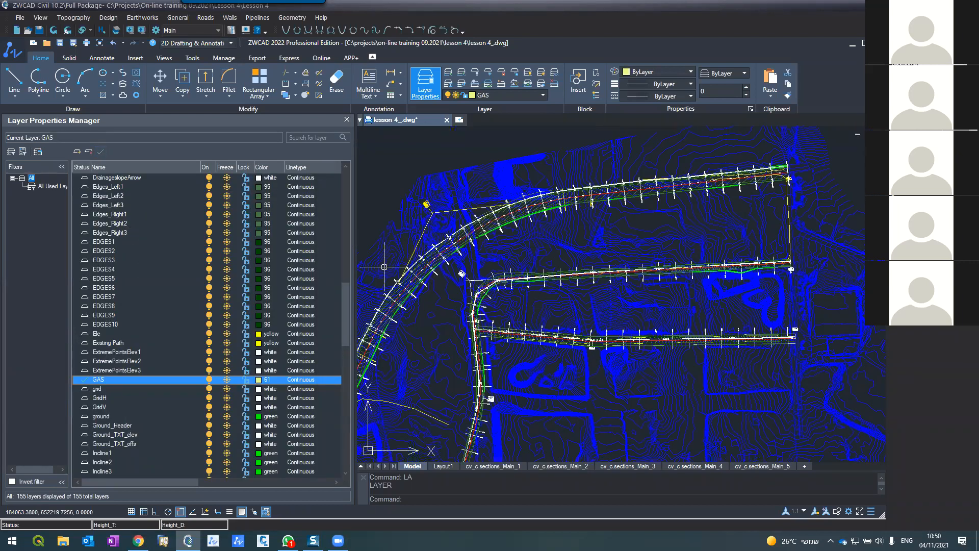
scroll(450, 290, up, 5)
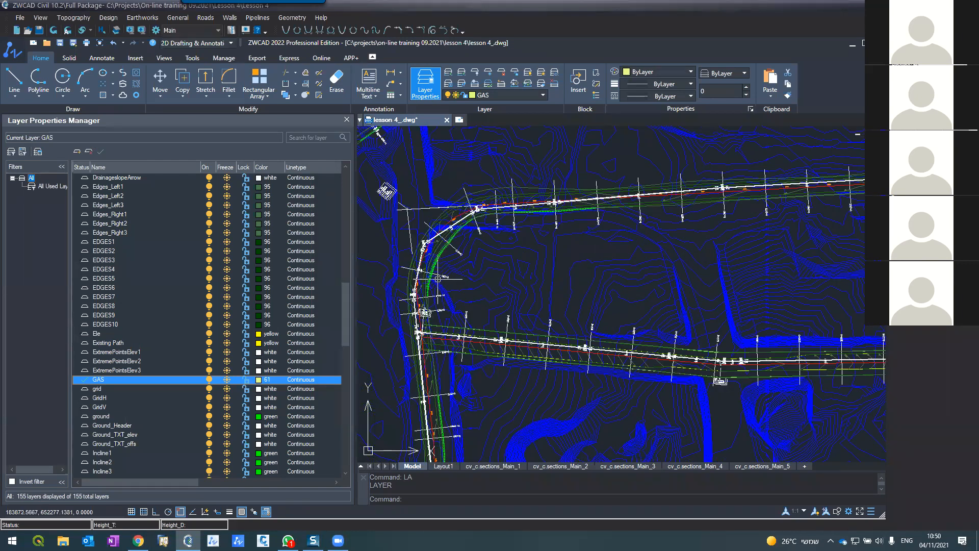
scroll(510, 250, down, 4)
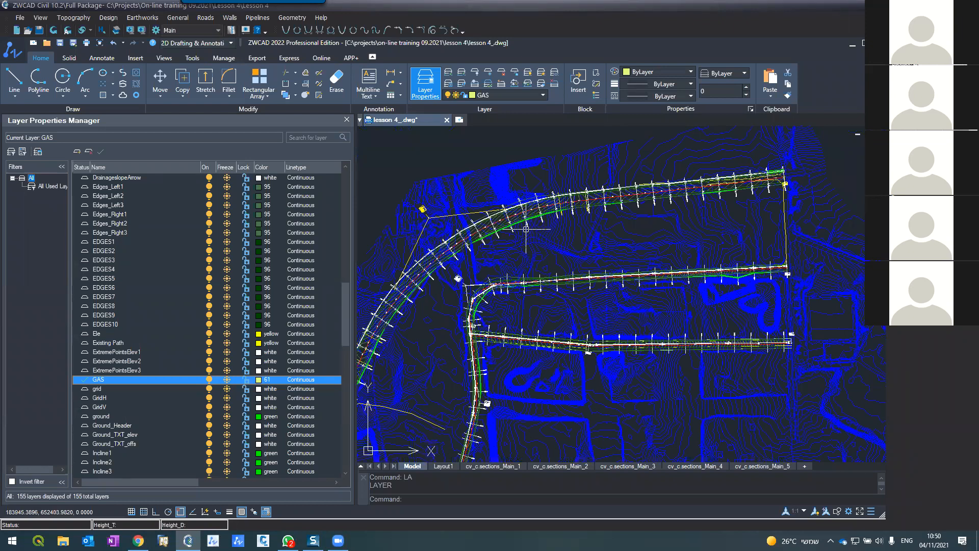
text(pl)
key(Return)
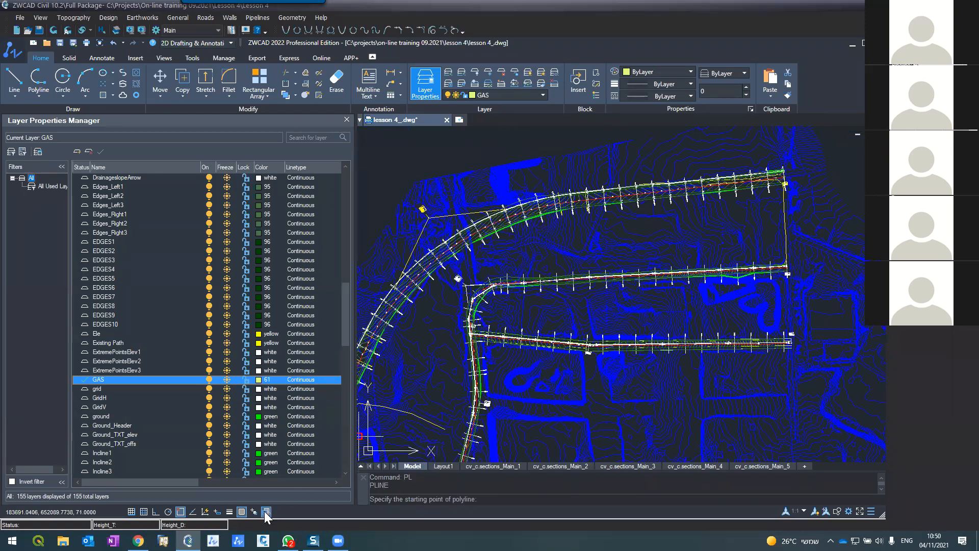
With object snapping off, draw a four-vertex polyline across the roads and select it.
click(181, 512)
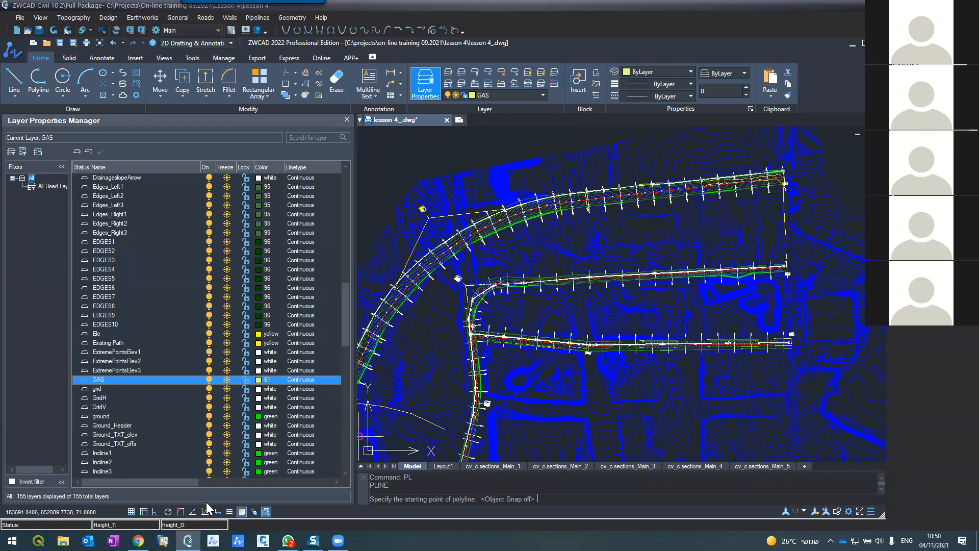
click(490, 178)
click(567, 241)
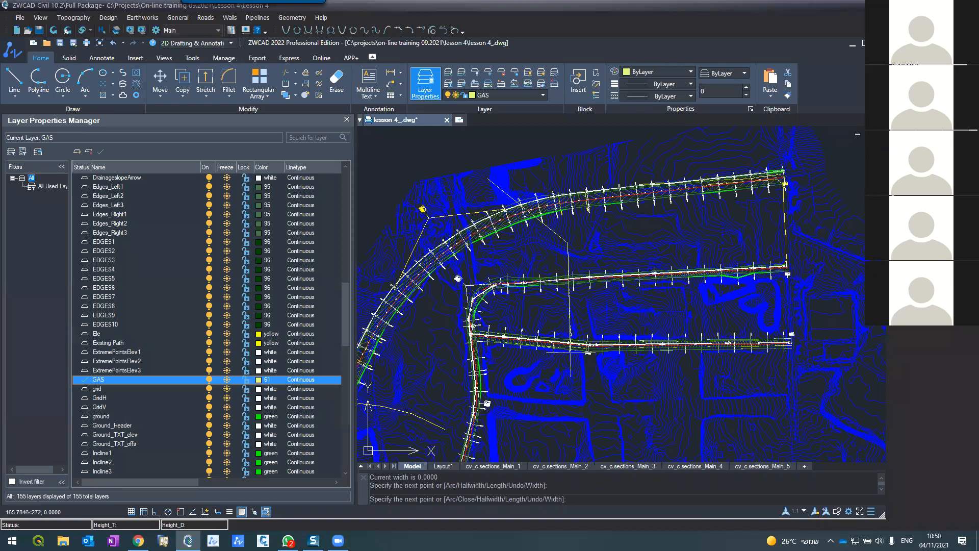
click(575, 367)
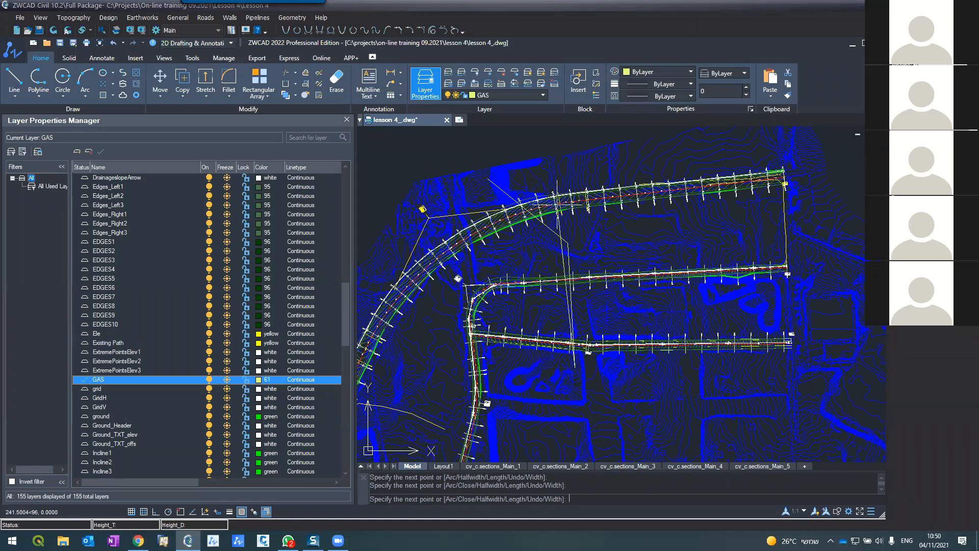
scroll(554, 184, down, 2)
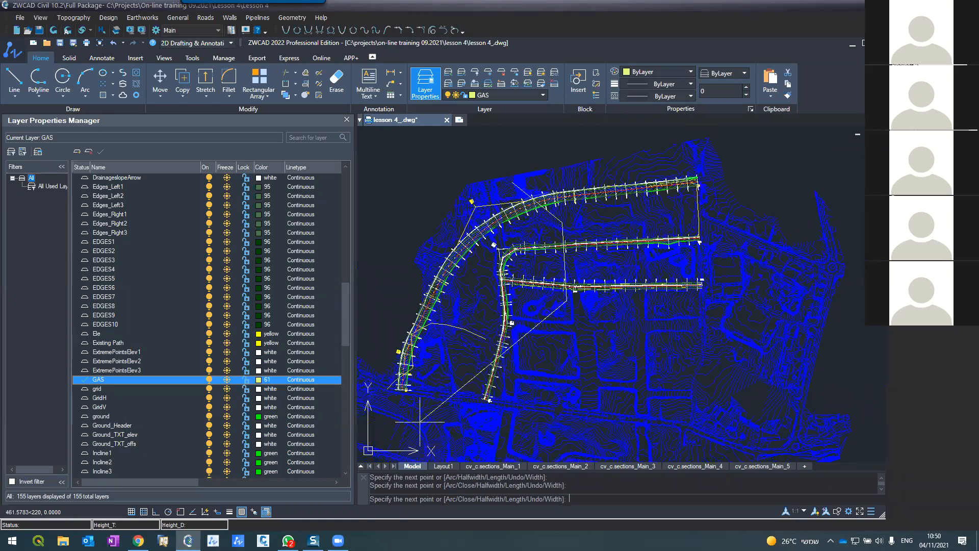
scroll(512, 294, down, 2)
click(417, 386)
key(Return)
scroll(541, 313, up, 5)
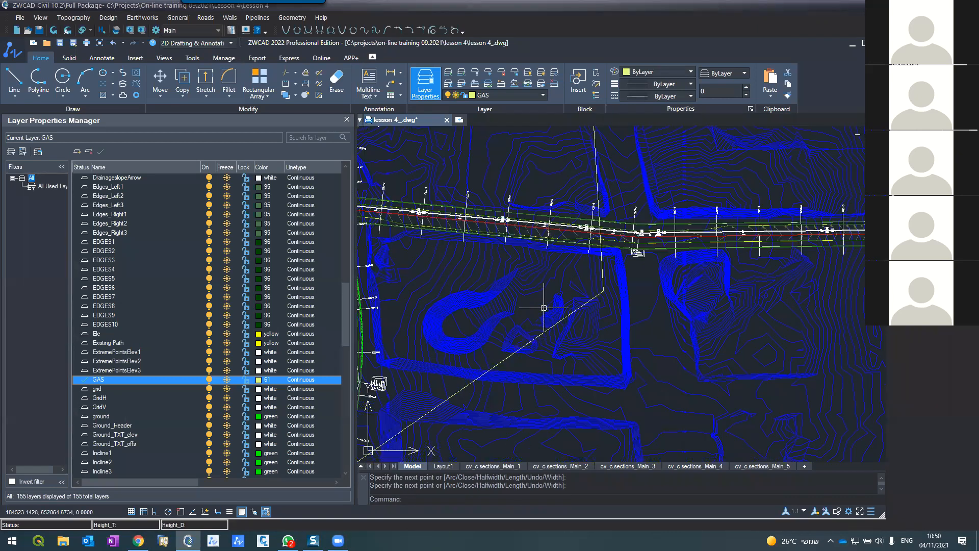
click(563, 337)
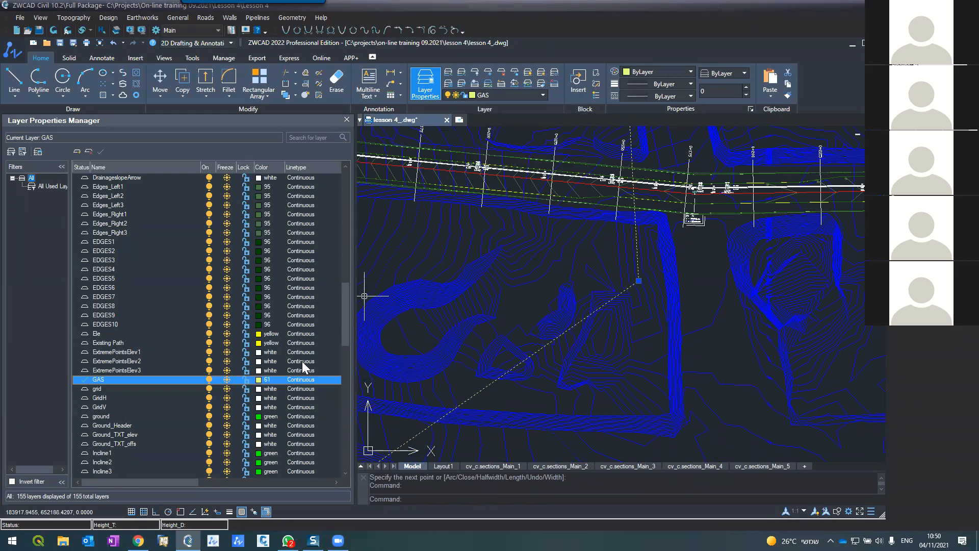
Assign the DASHED linetype to the GAS layer.
click(300, 380)
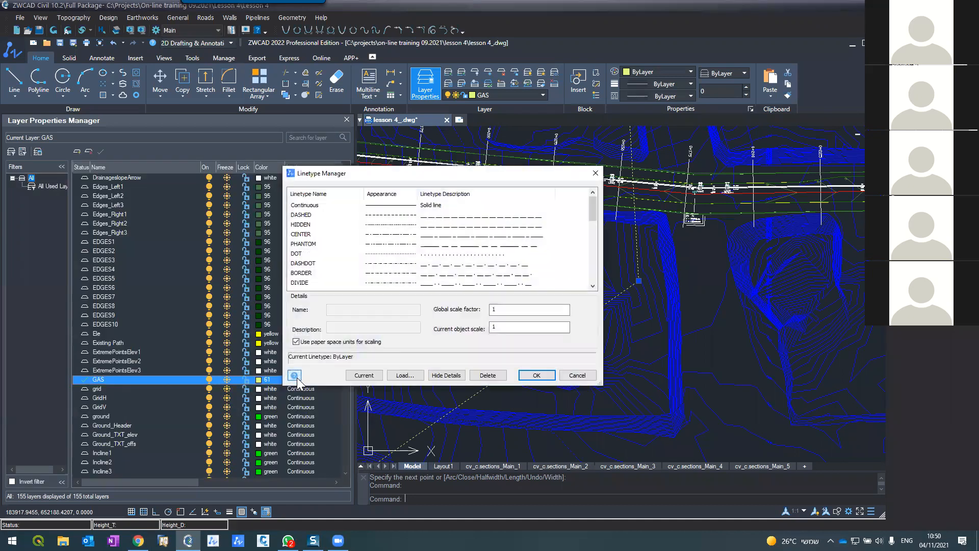
click(374, 234)
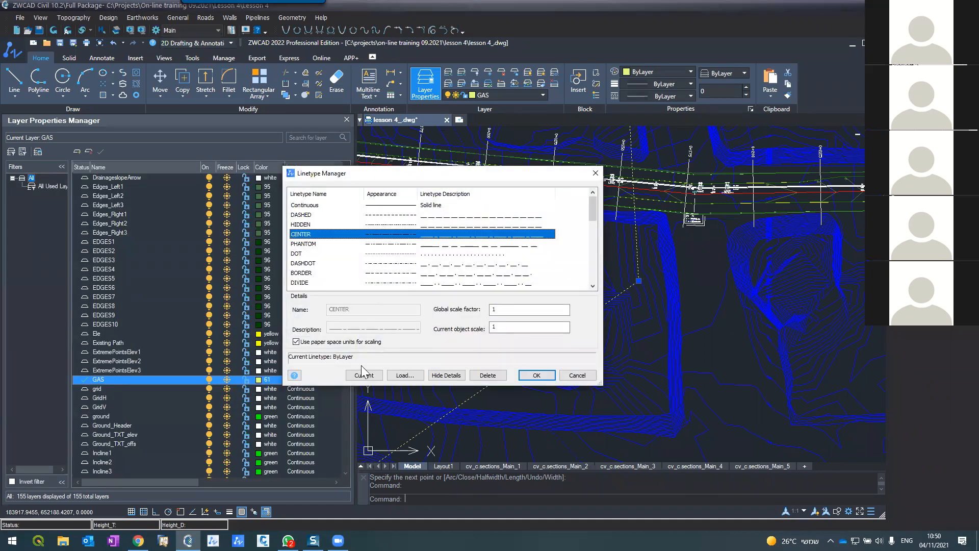
click(364, 375)
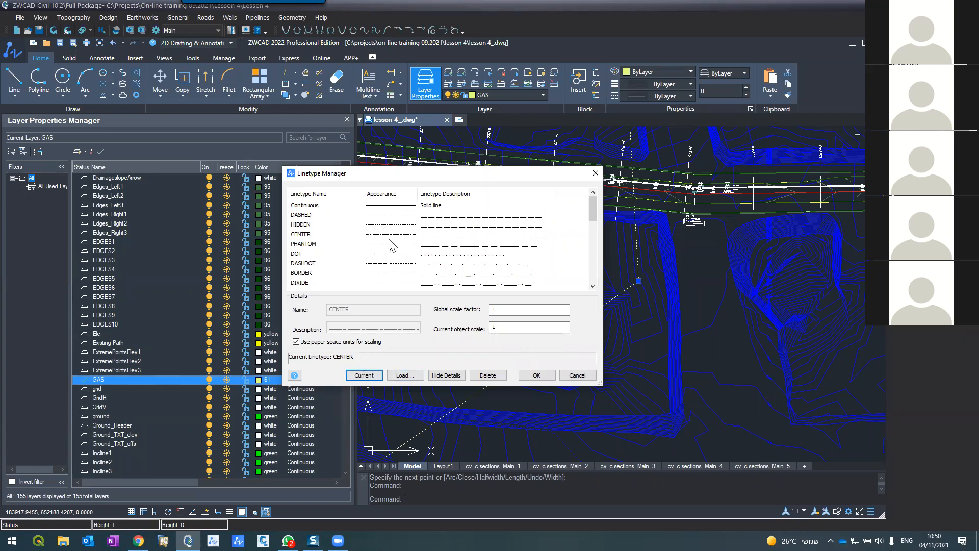
click(429, 215)
click(377, 376)
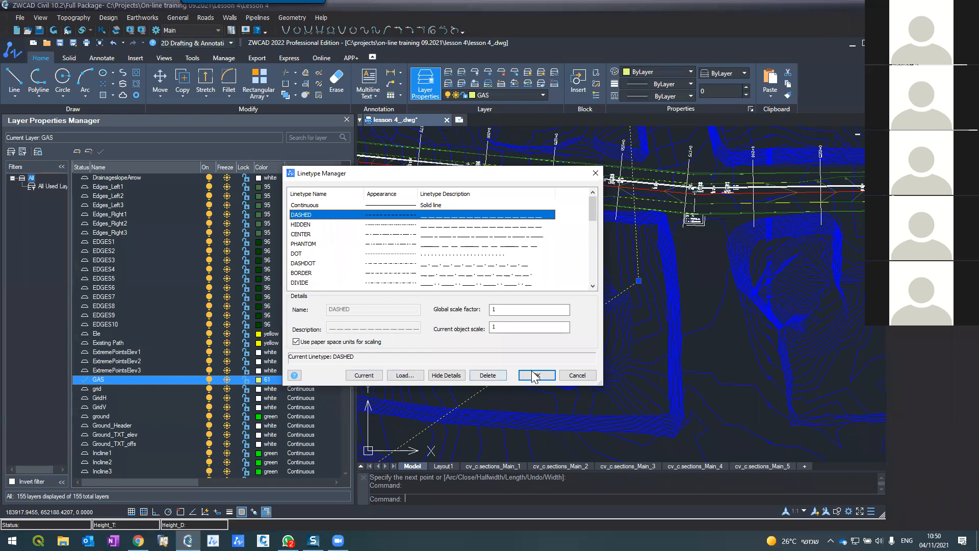
click(534, 376)
Deselect the line, check the dashed gas crossing, and close the layer properties panel.
scroll(526, 281, down, 1)
scroll(637, 239, up, 4)
key(Escape)
key(Escape)
scroll(561, 219, down, 2)
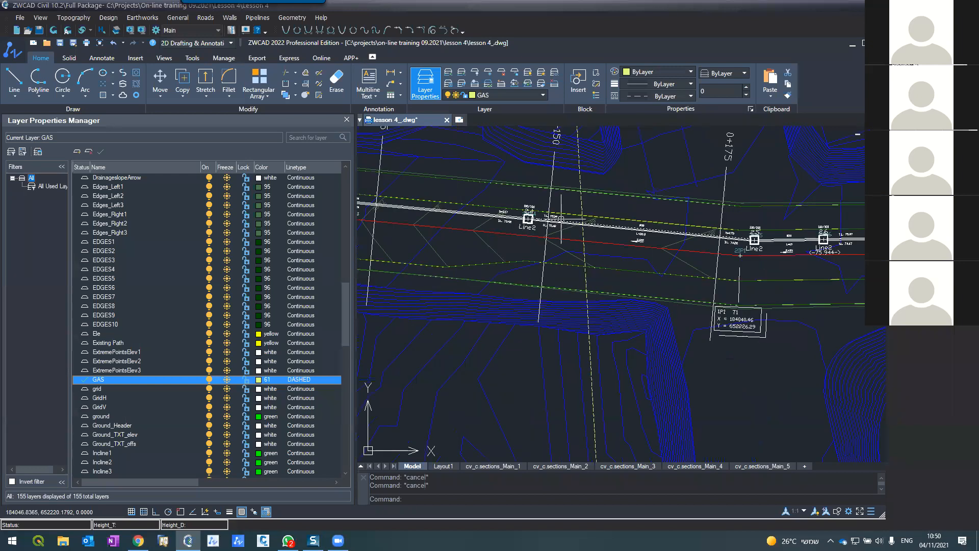
scroll(740, 255, down, 8)
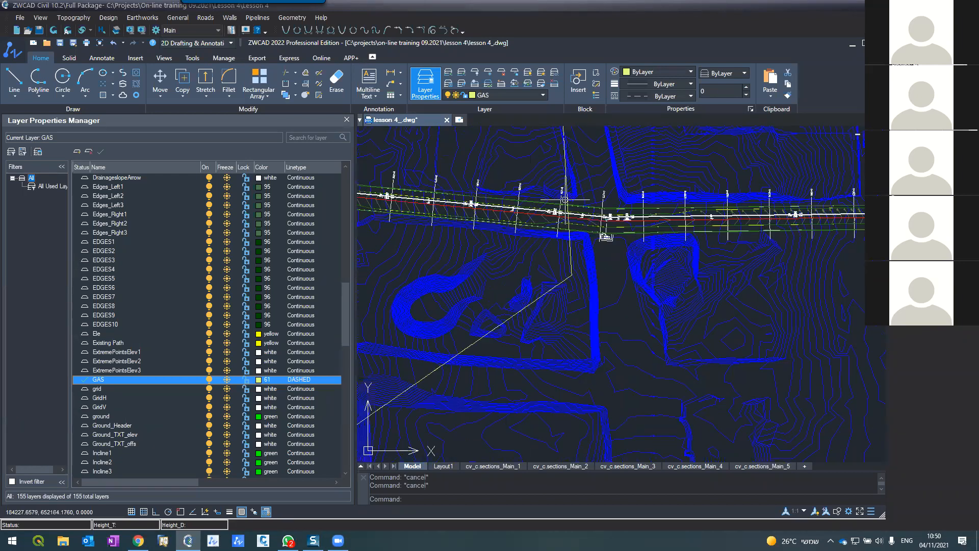
scroll(559, 204, up, 5)
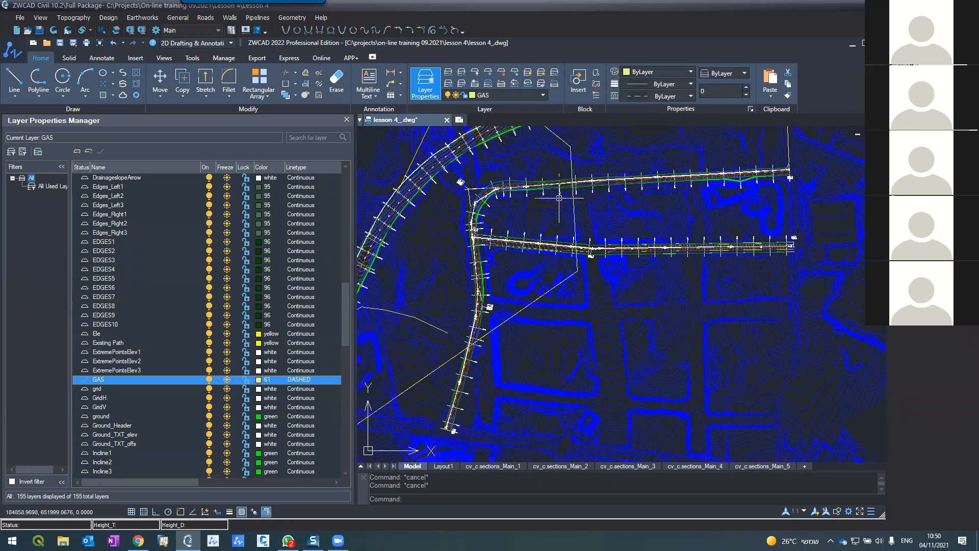
scroll(599, 199, down, 2)
scroll(600, 199, down, 2)
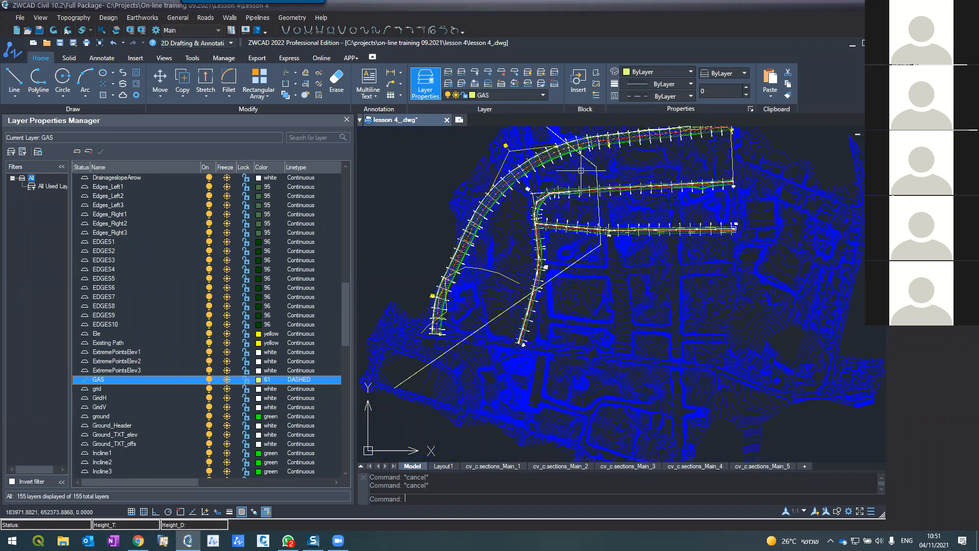
scroll(581, 170, up, 6)
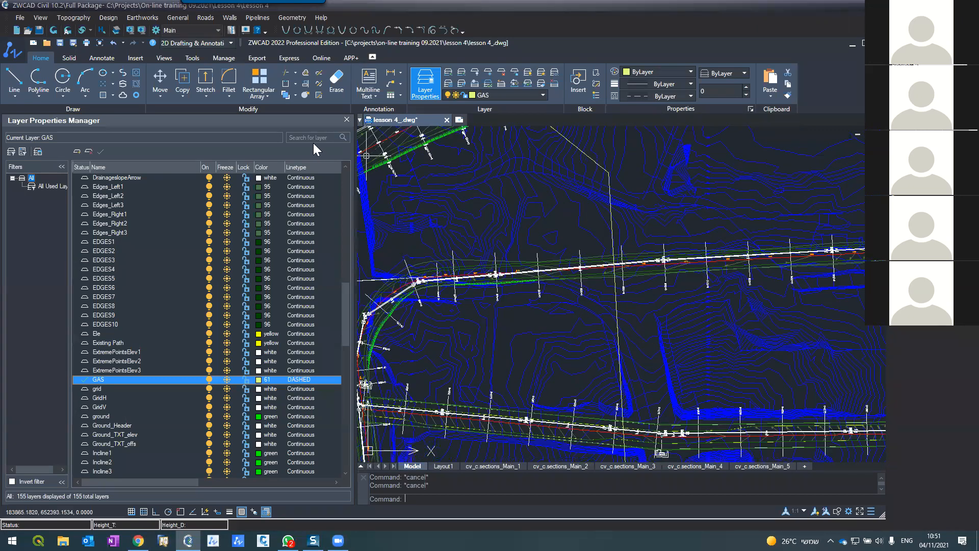
click(346, 121)
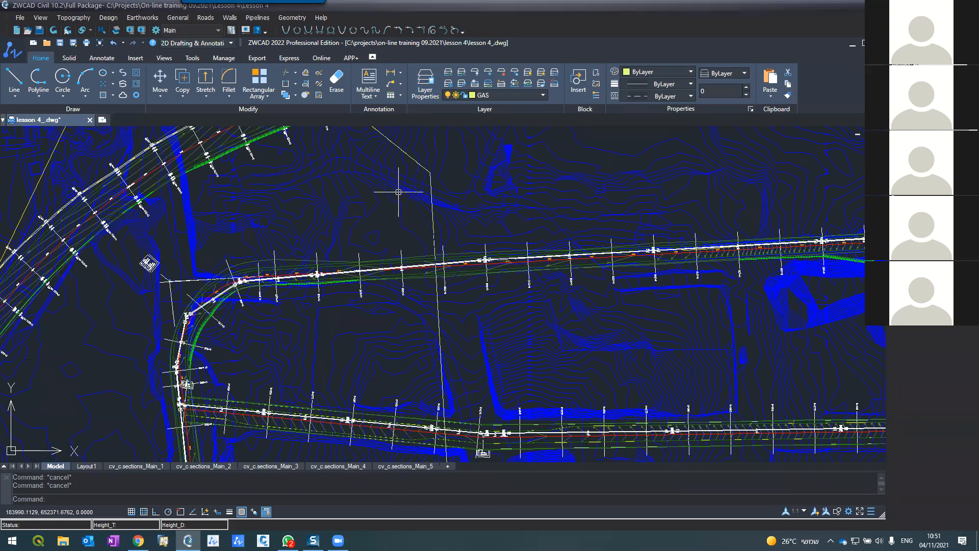
Zoom to the crossing and select the yellow dashed gas line to check it, then deselect it.
scroll(398, 215, down, 2)
scroll(452, 352, up, 4)
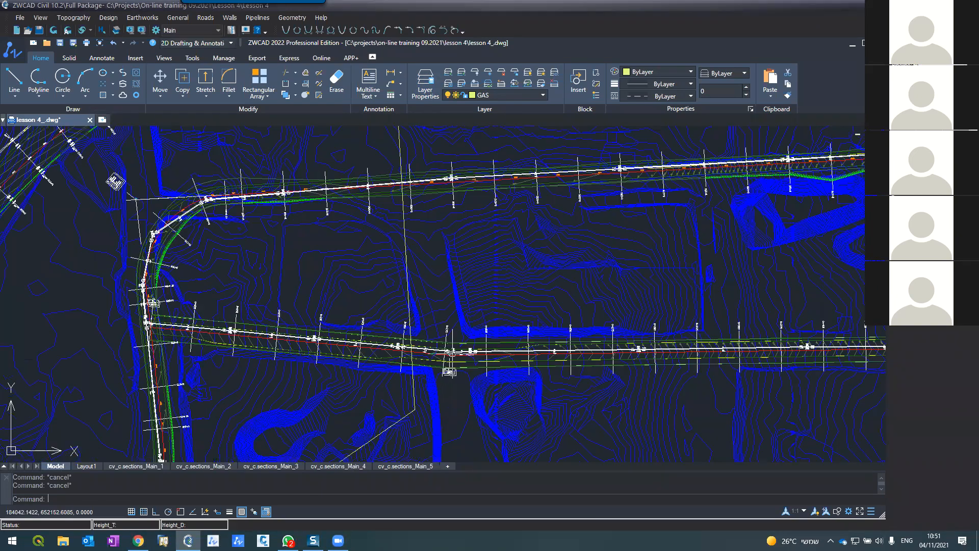
click(384, 287)
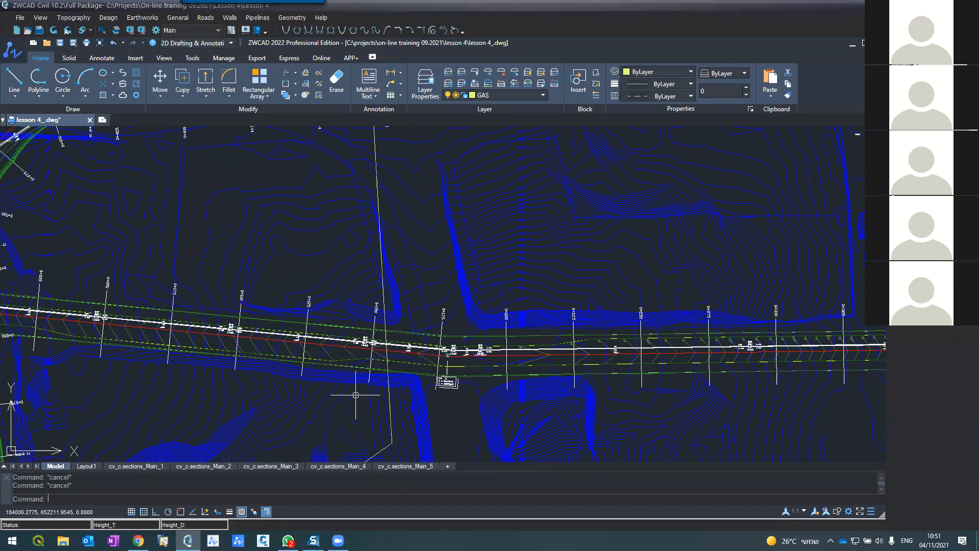
key(Escape)
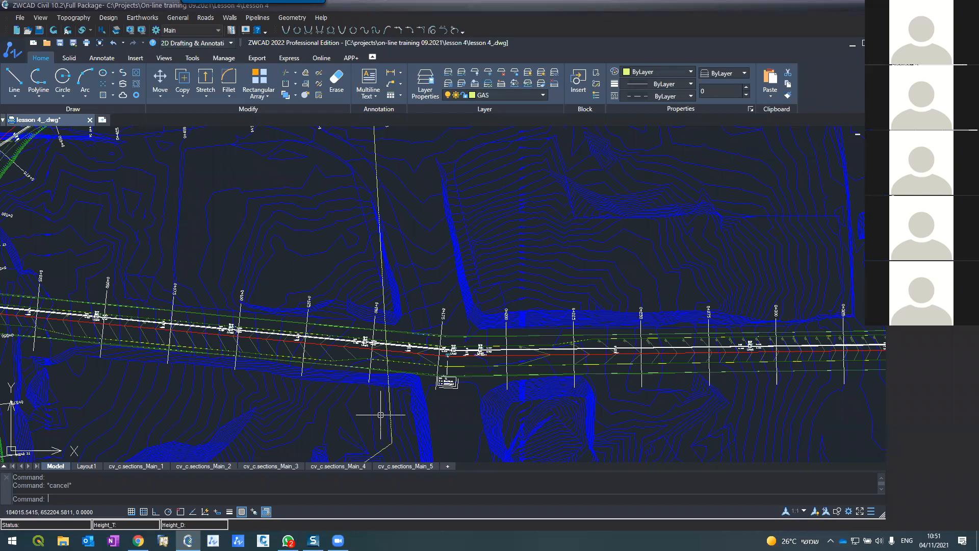
Examine where the gas line crosses the lower road's pipeline and bring up the Pipelines menu.
scroll(384, 389, up, 3)
scroll(404, 364, down, 3)
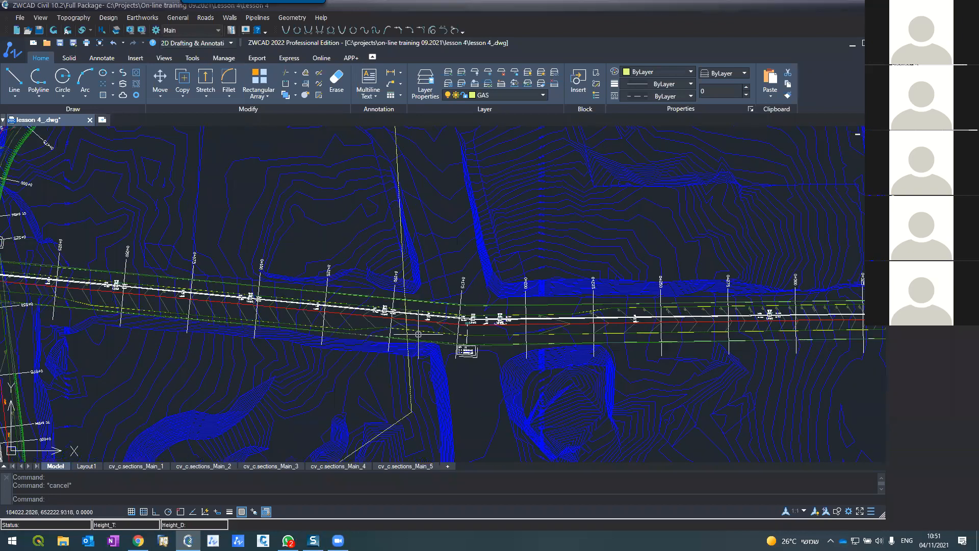
scroll(389, 358, up, 3)
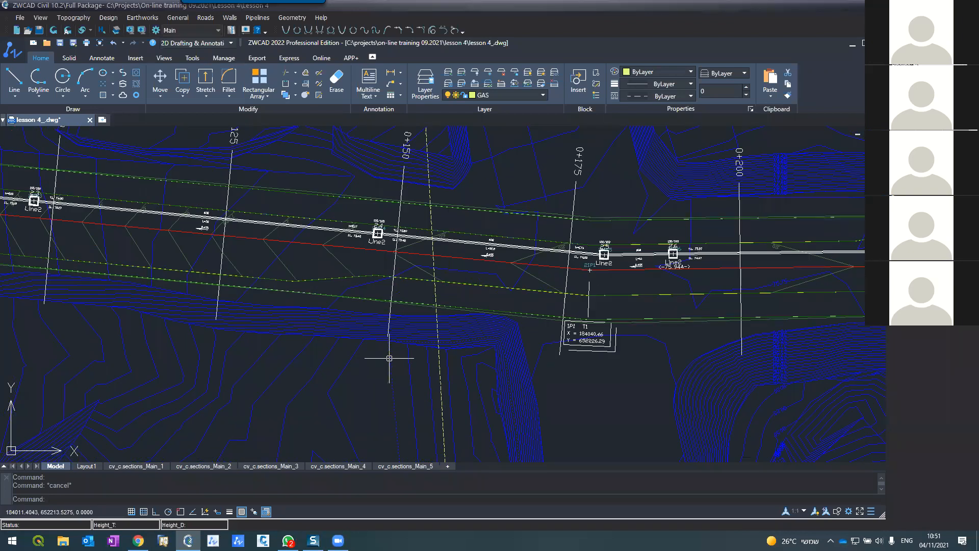
scroll(394, 357, down, 2)
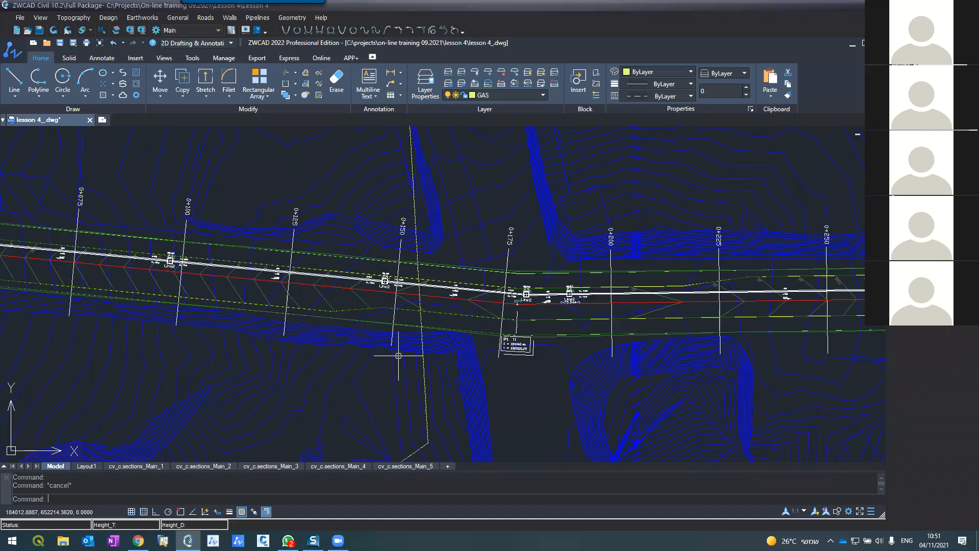
scroll(431, 339, up, 3)
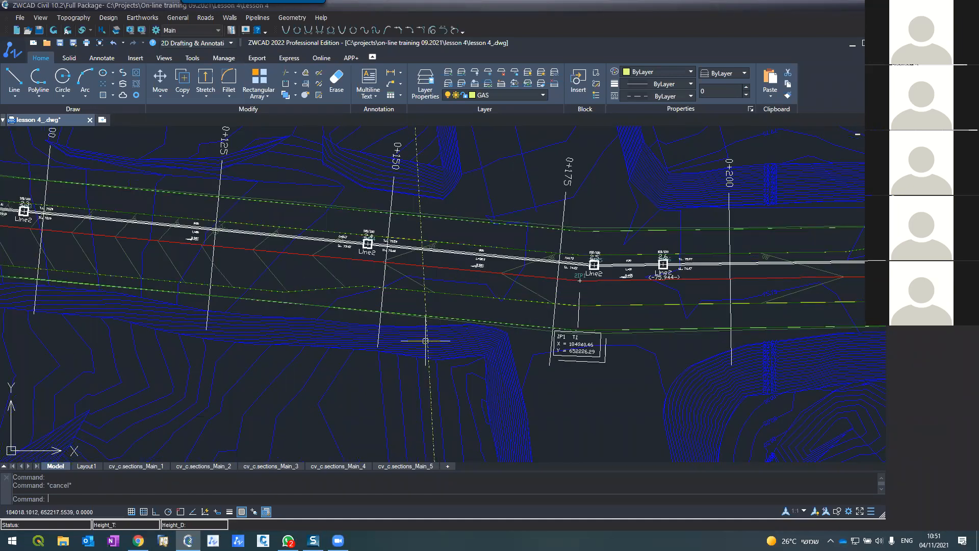
scroll(425, 341, down, 4)
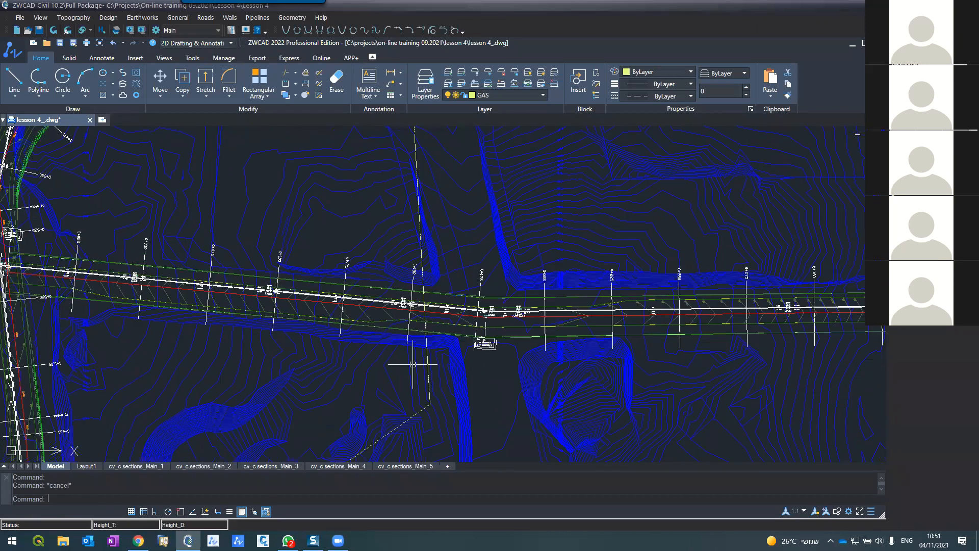
scroll(408, 391, up, 4)
scroll(409, 391, down, 2)
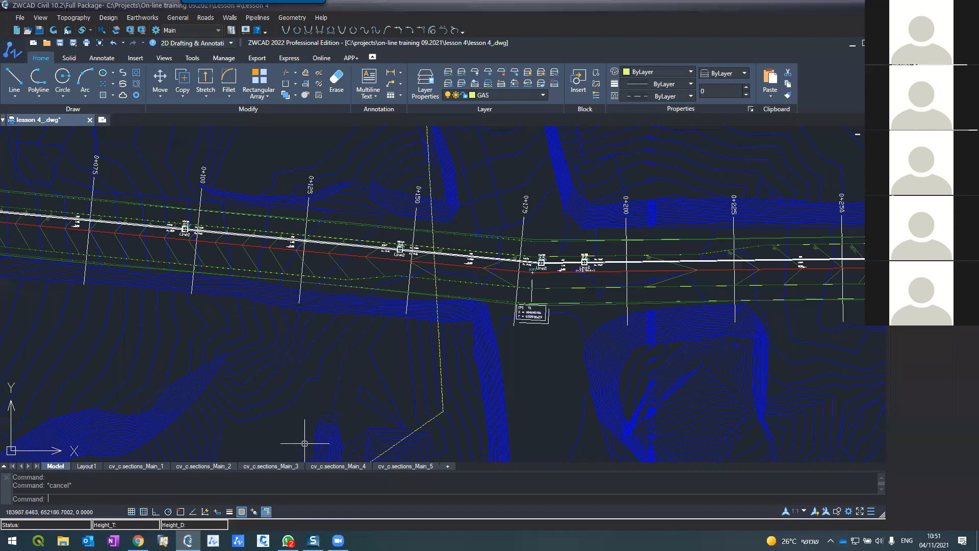
scroll(305, 450, down, 3)
scroll(304, 450, down, 1)
scroll(335, 298, up, 2)
scroll(343, 319, down, 2)
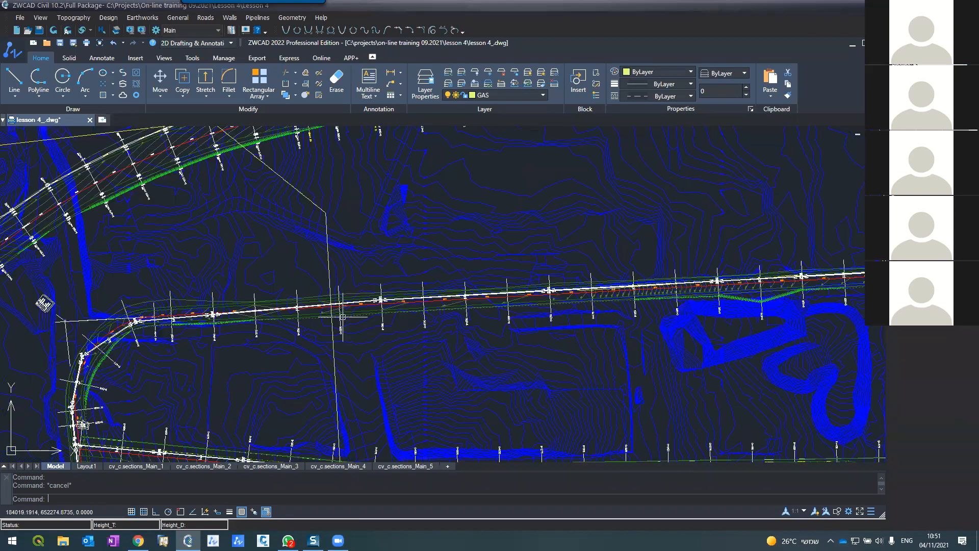
scroll(337, 318, up, 3)
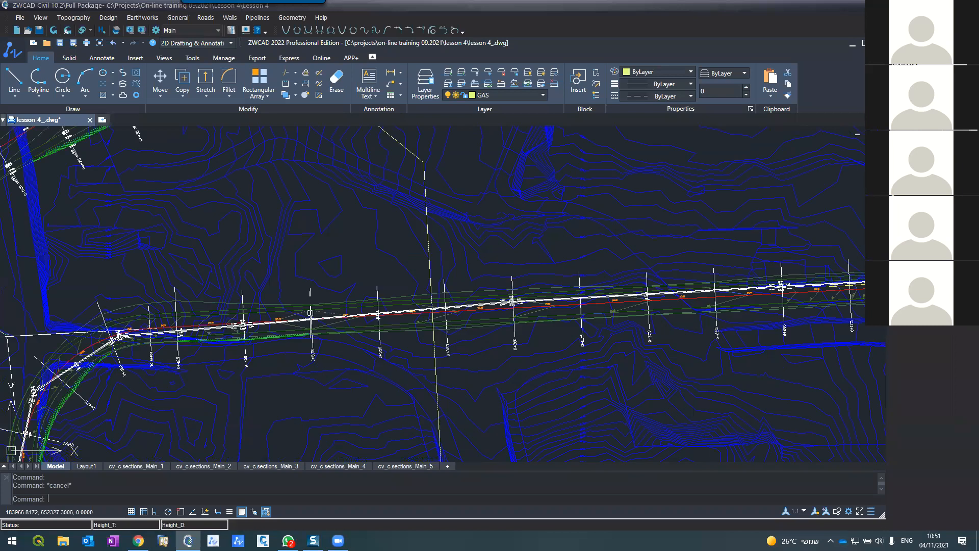
click(252, 19)
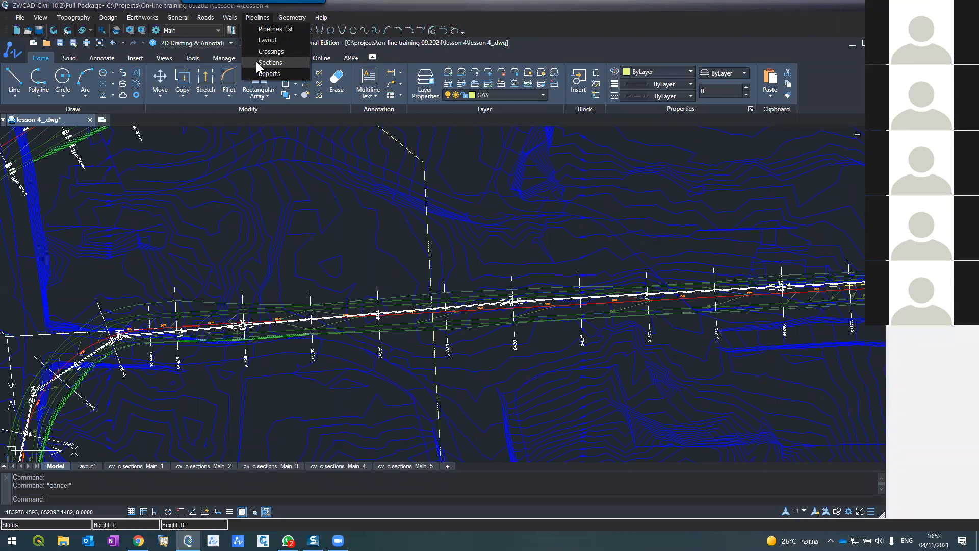
Close the Sections profile window and dismiss the Pipelines menu to get back to the plan.
click(257, 62)
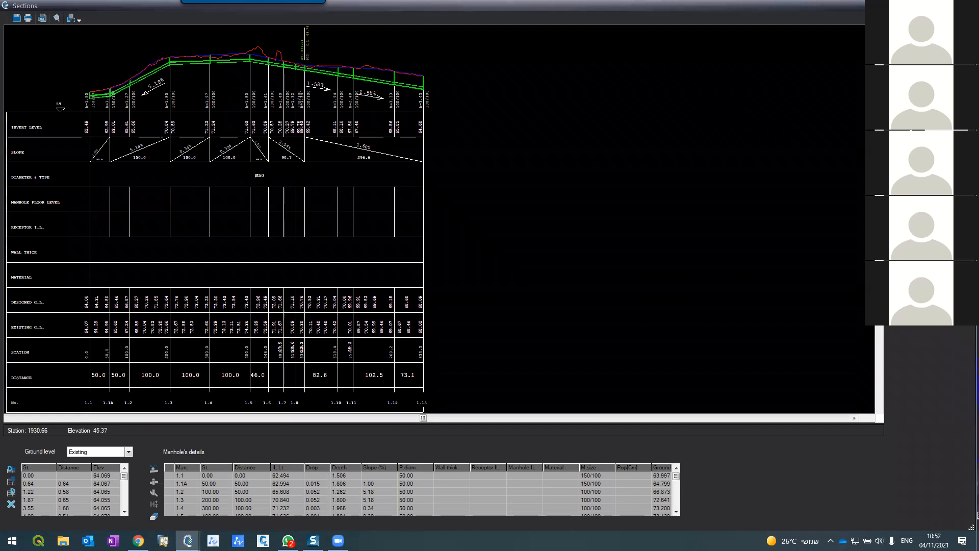
click(968, 6)
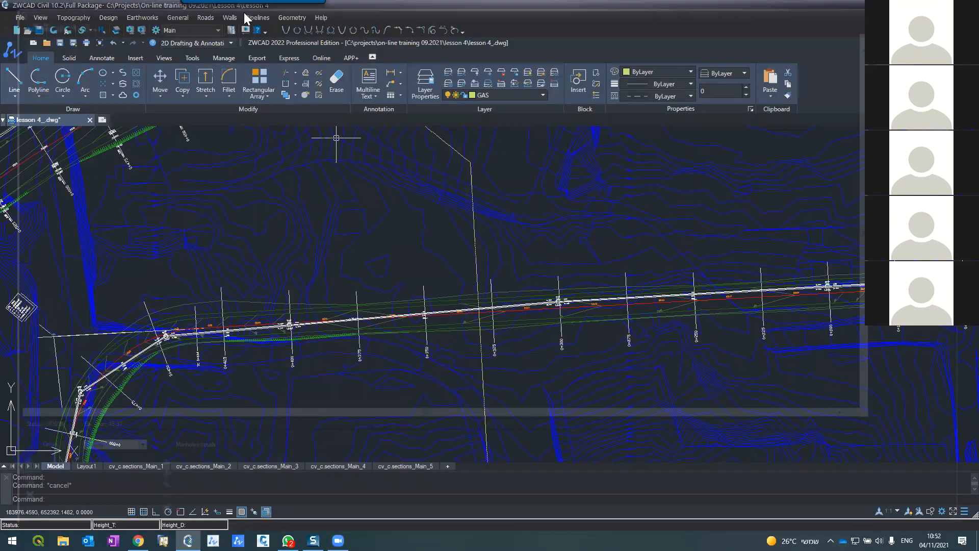
click(244, 15)
click(262, 55)
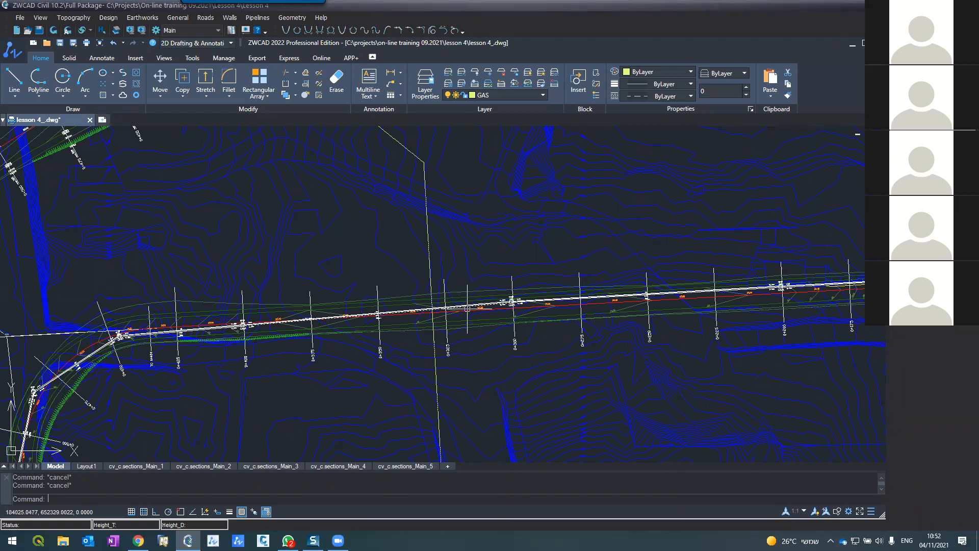
scroll(497, 335, down, 2)
scroll(503, 346, down, 3)
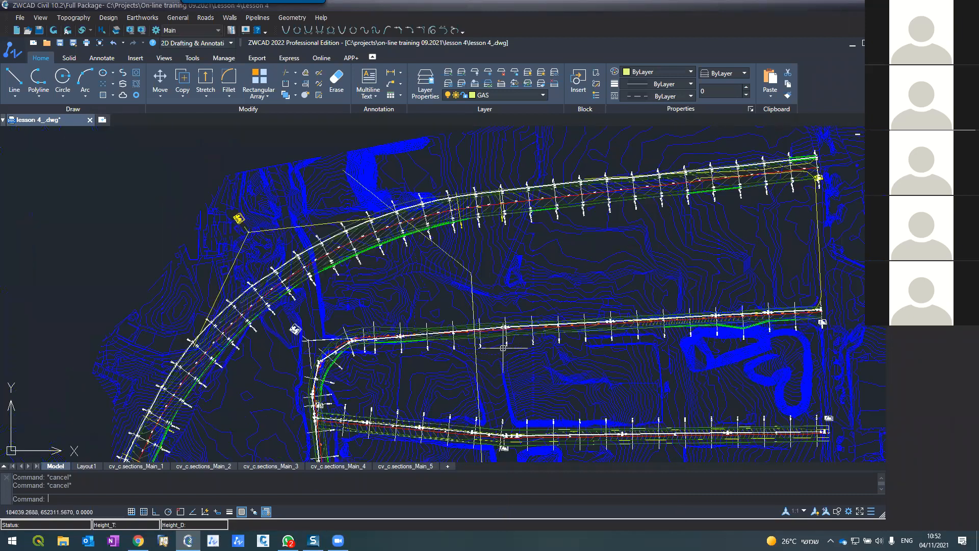
scroll(500, 339, up, 3)
scroll(495, 283, down, 3)
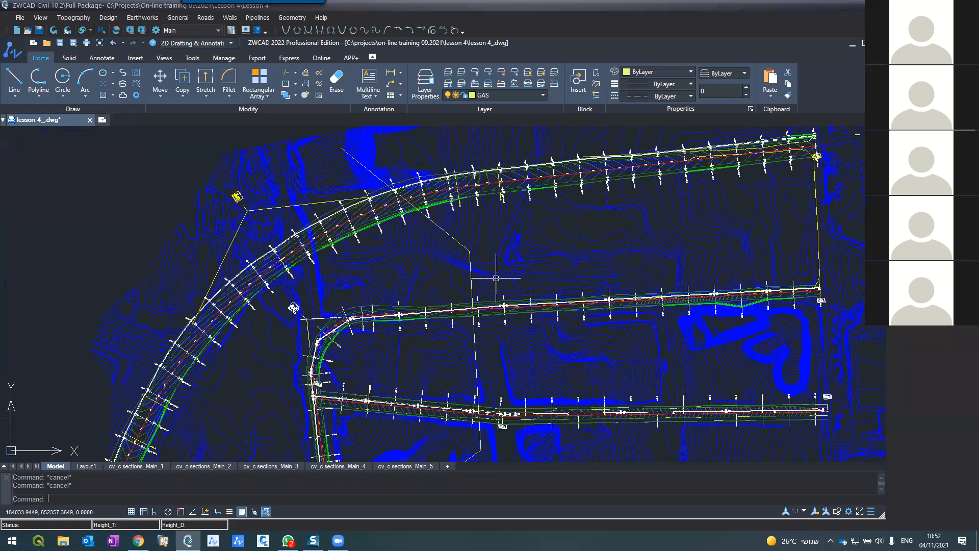
scroll(286, 333, up, 3)
scroll(286, 333, up, 4)
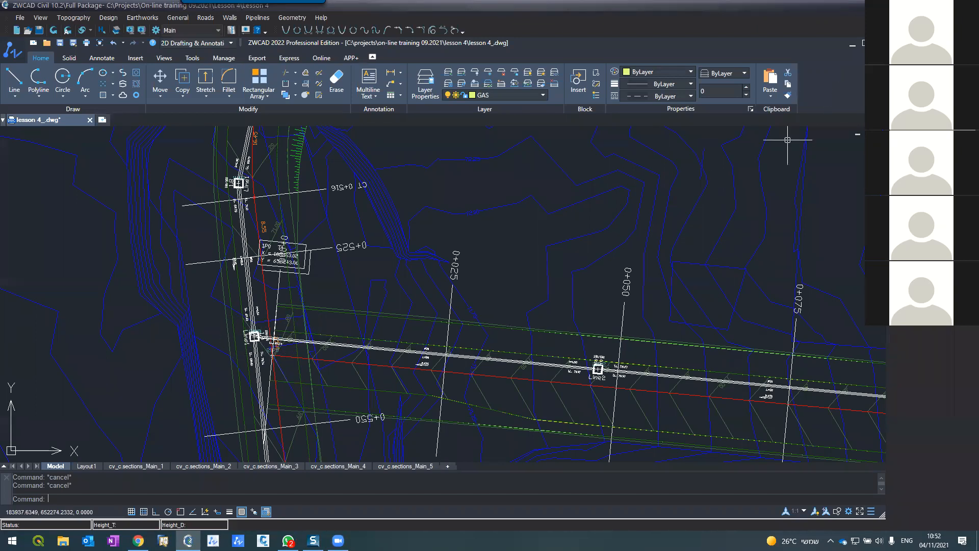
scroll(466, 255, down, 3)
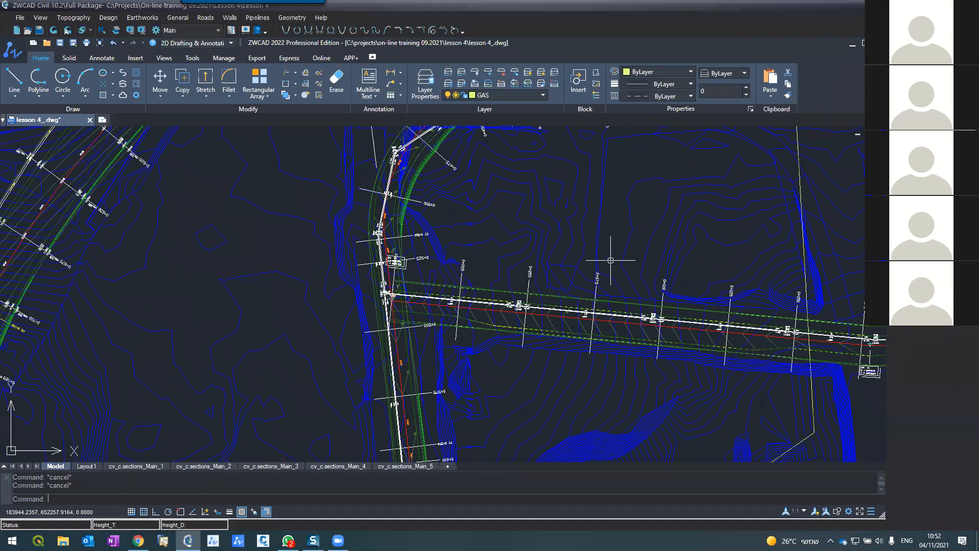
scroll(610, 260, down, 2)
scroll(755, 154, up, 2)
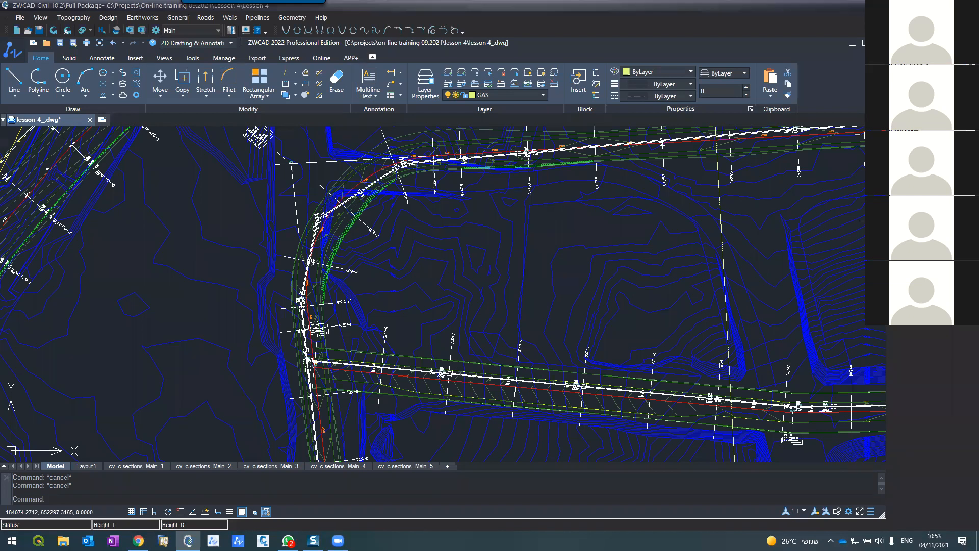
Pick the vertical dashed gas line across the road as the sewer's crossing and confirm.
click(722, 240)
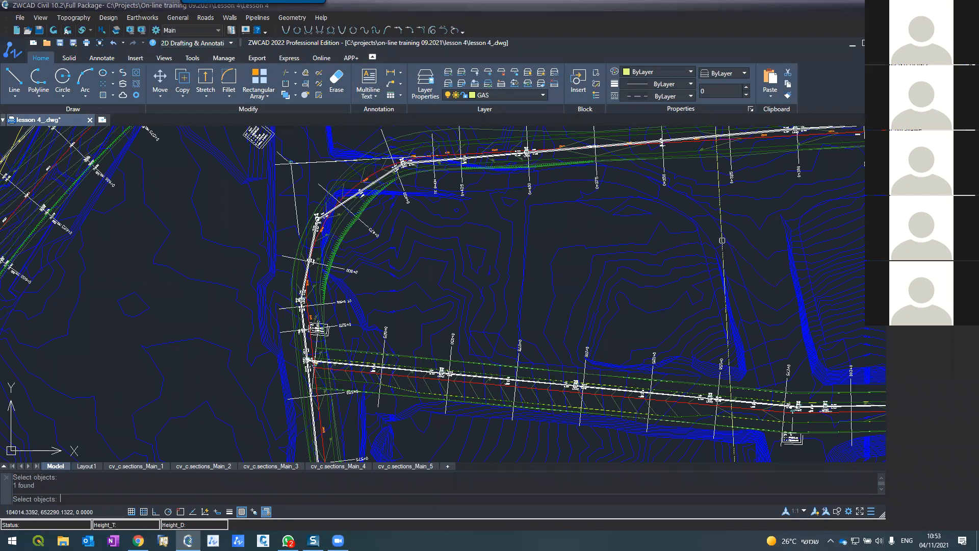
key(Return)
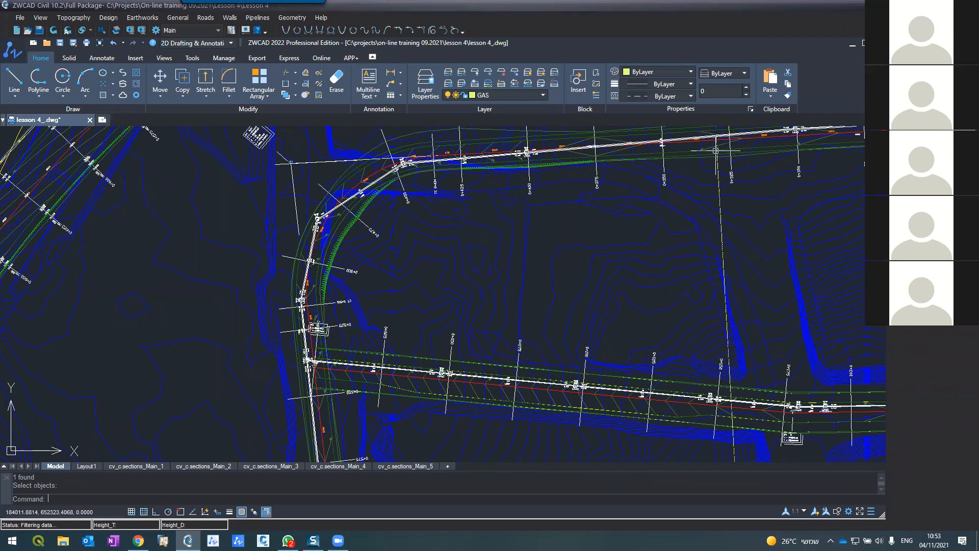
scroll(716, 151, down, 4)
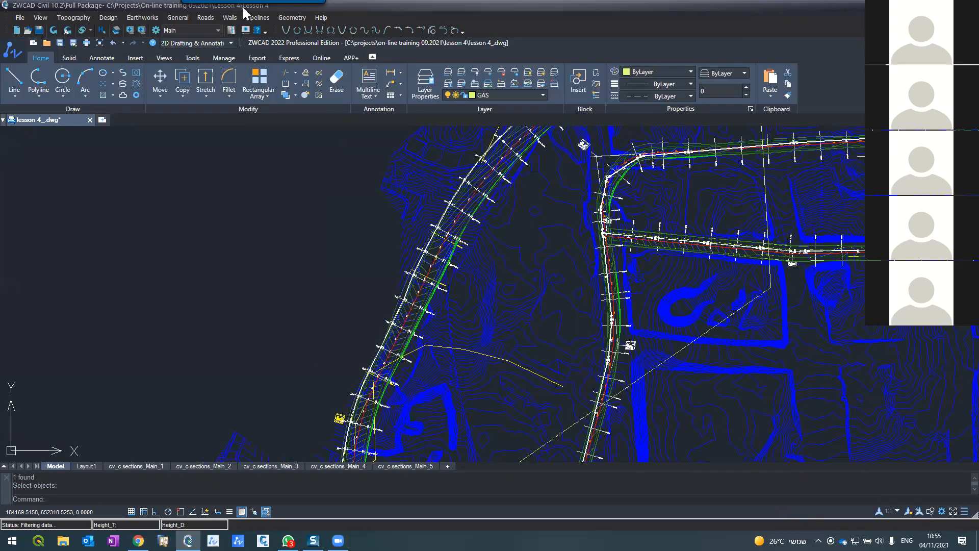
Reopen the sewer longitudinal profile with Pipelines > Sections.
click(247, 16)
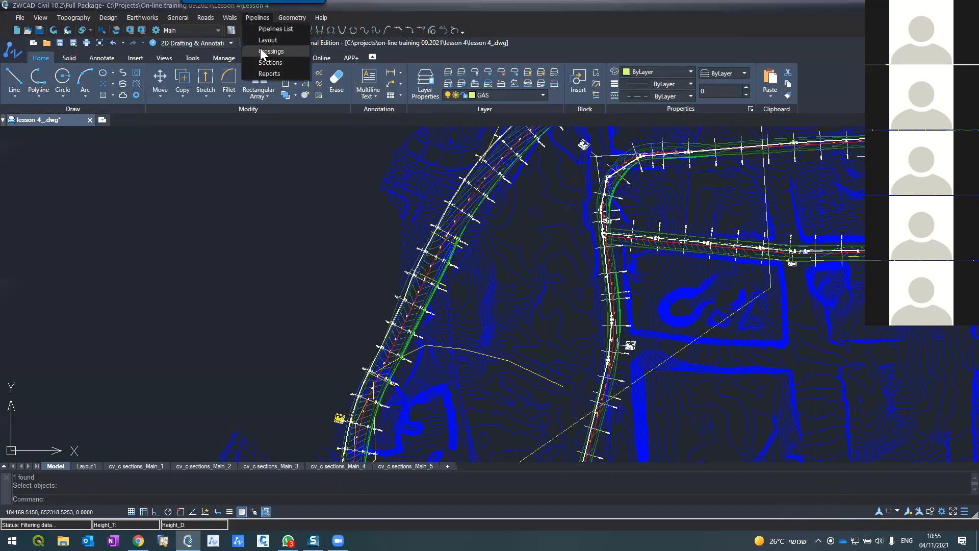
click(255, 60)
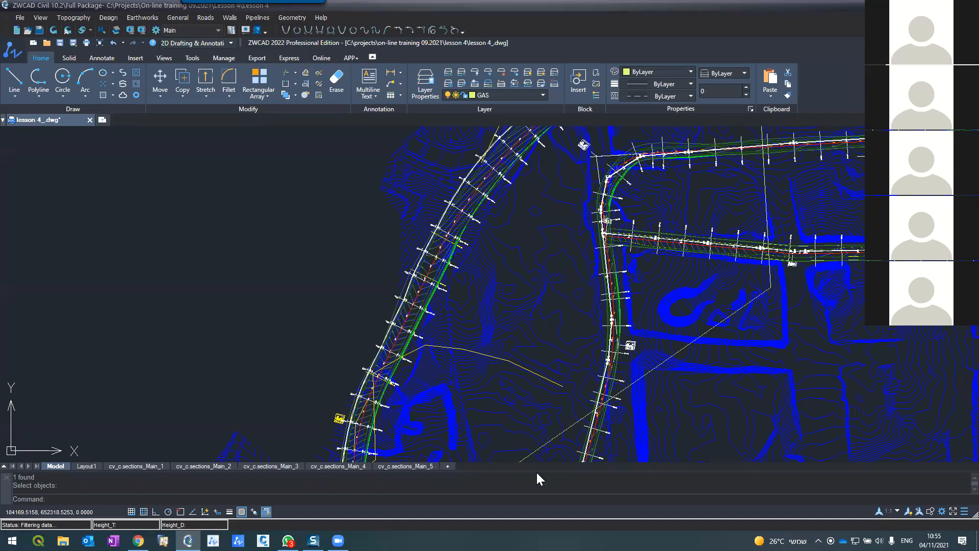
key(Return)
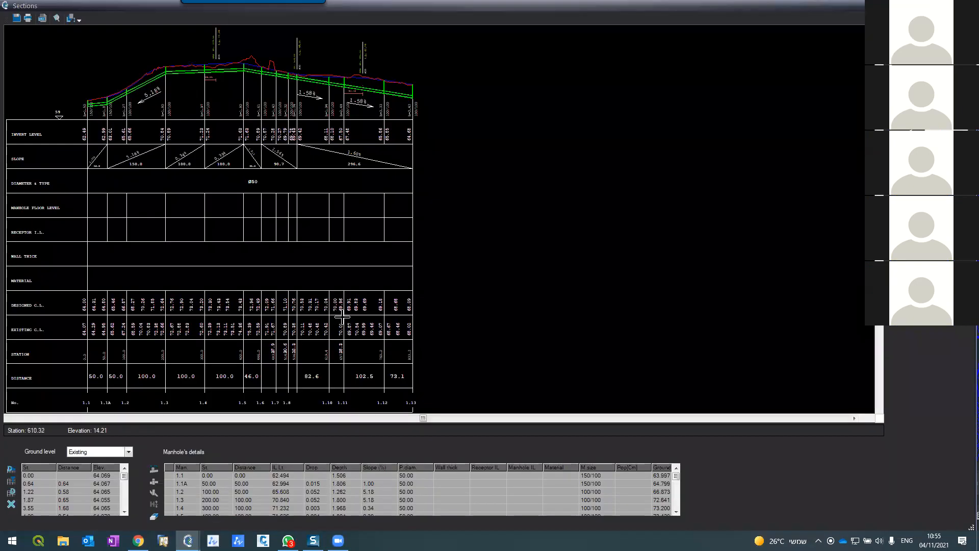
Zoom in on the GAS crossing labels and their 29.55 and 47.78 dimensions.
scroll(342, 313, down, 2)
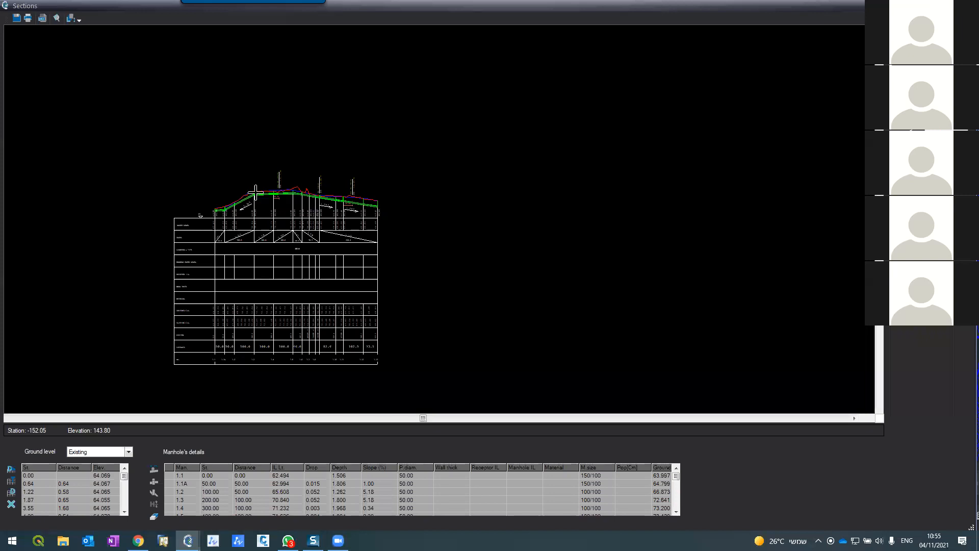
scroll(219, 182, up, 2)
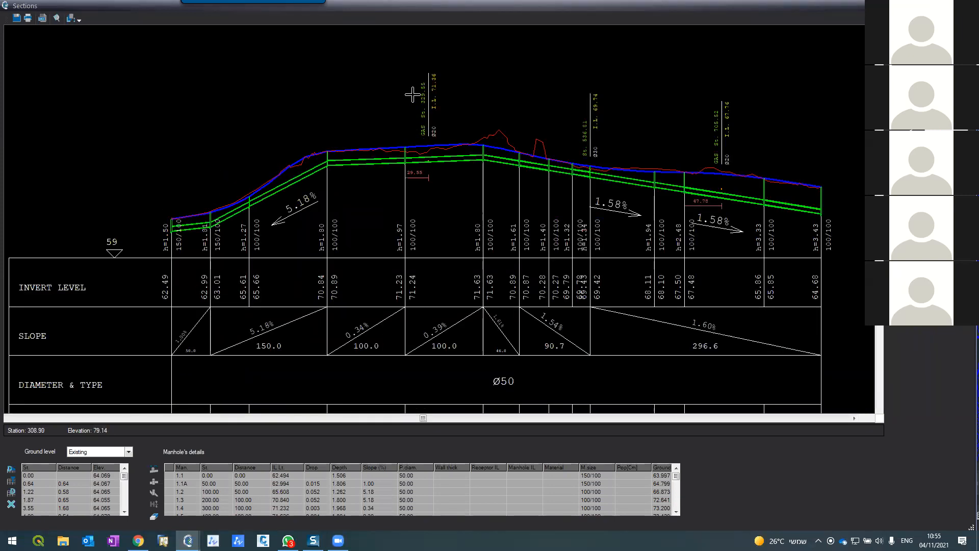
scroll(414, 87, up, 2)
scroll(449, 230, up, 4)
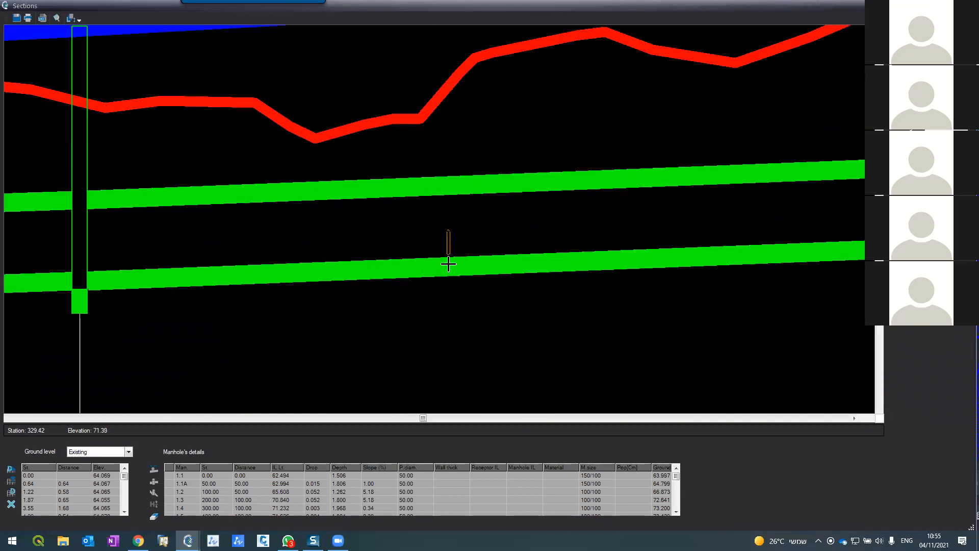
scroll(446, 253, down, 2)
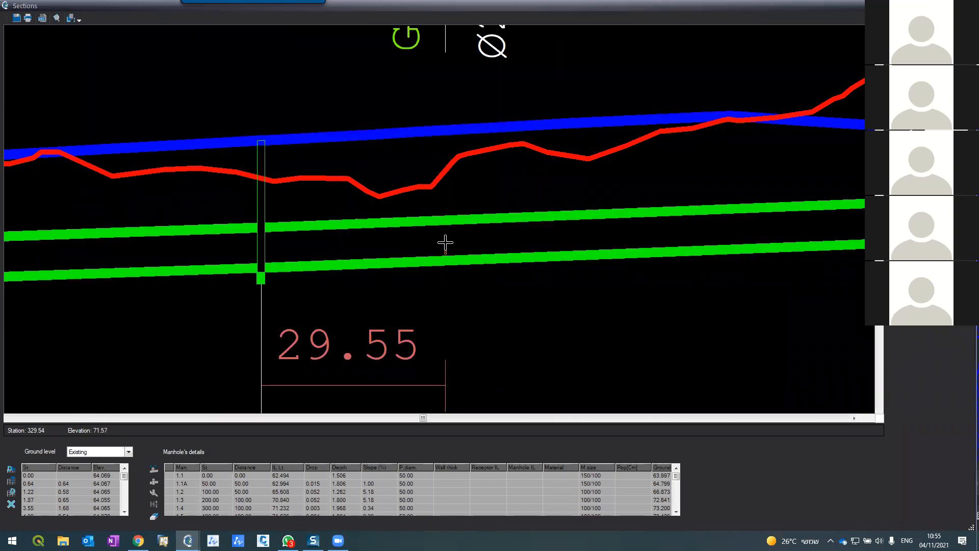
scroll(442, 262, down, 3)
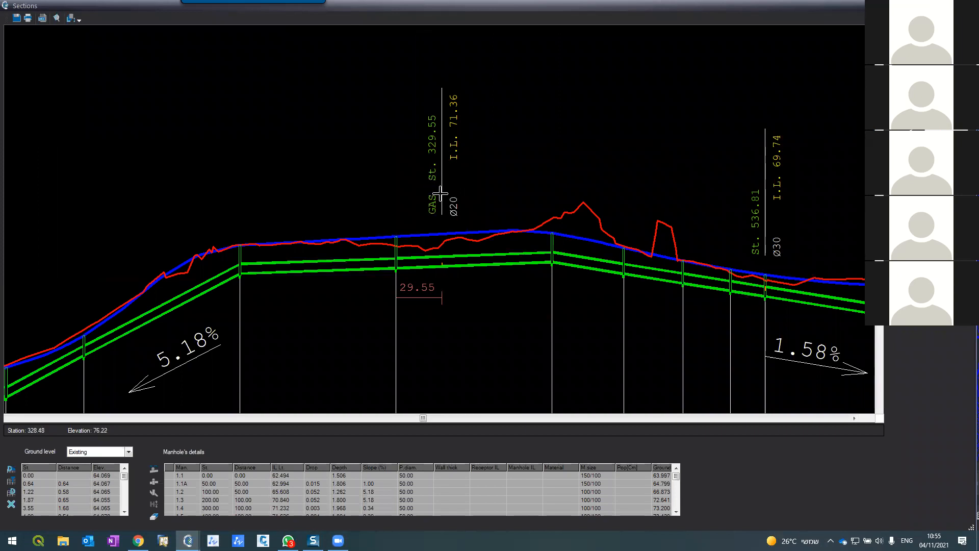
scroll(413, 184, down, 2)
scroll(515, 220, up, 1)
scroll(514, 220, up, 4)
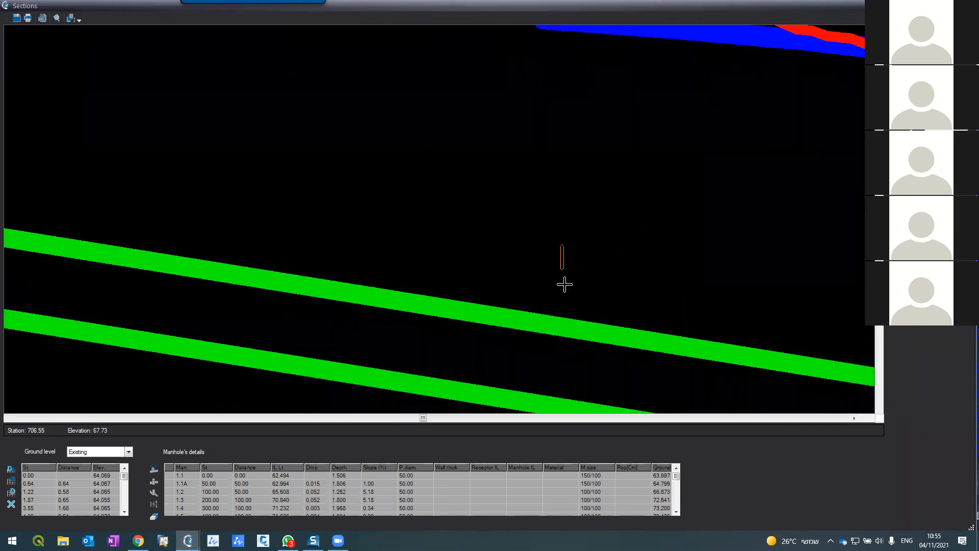
scroll(544, 301, down, 3)
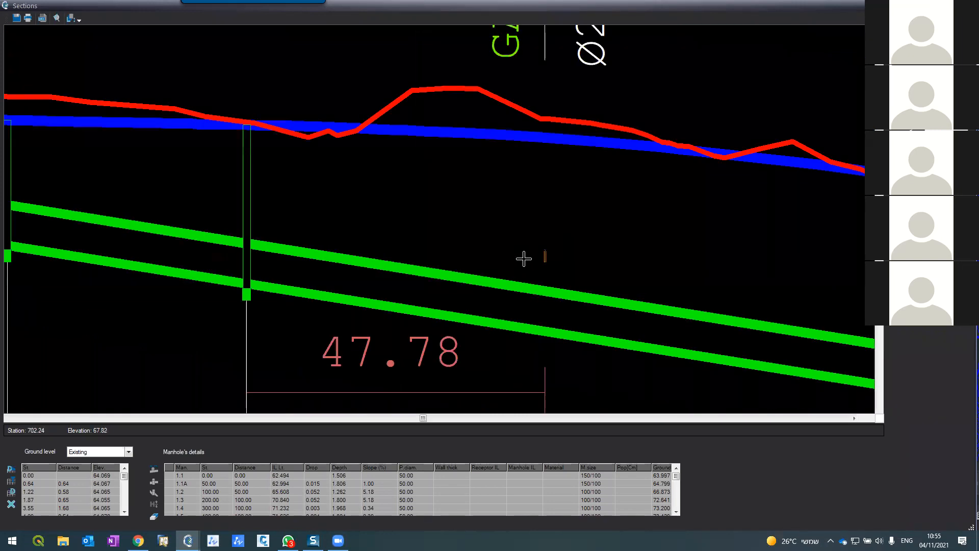
scroll(524, 259, down, 1)
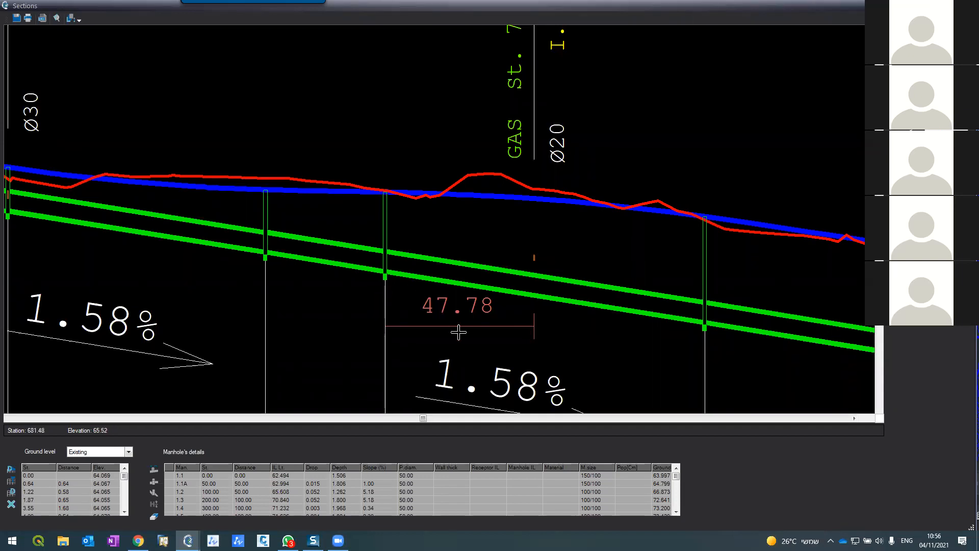
scroll(458, 332, down, 5)
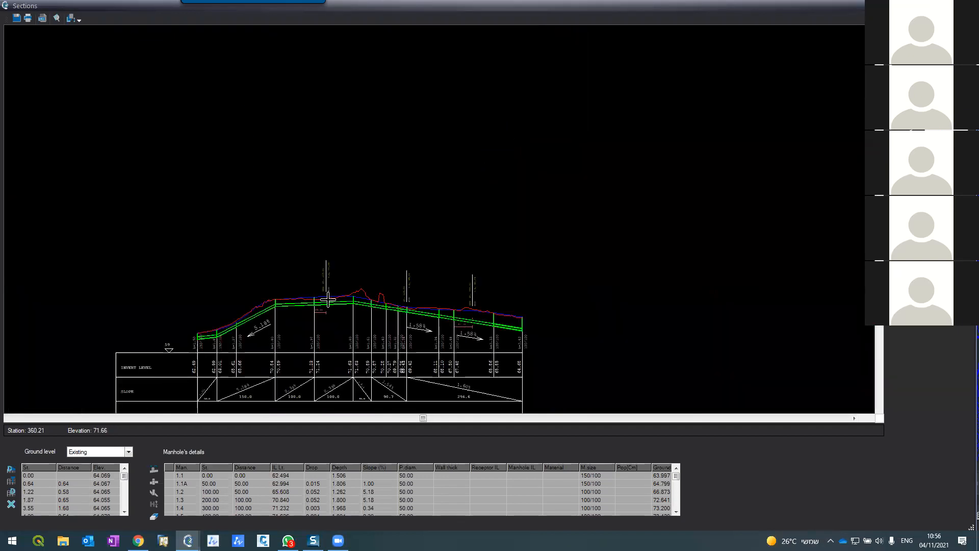
scroll(407, 317, up, 3)
scroll(380, 311, up, 2)
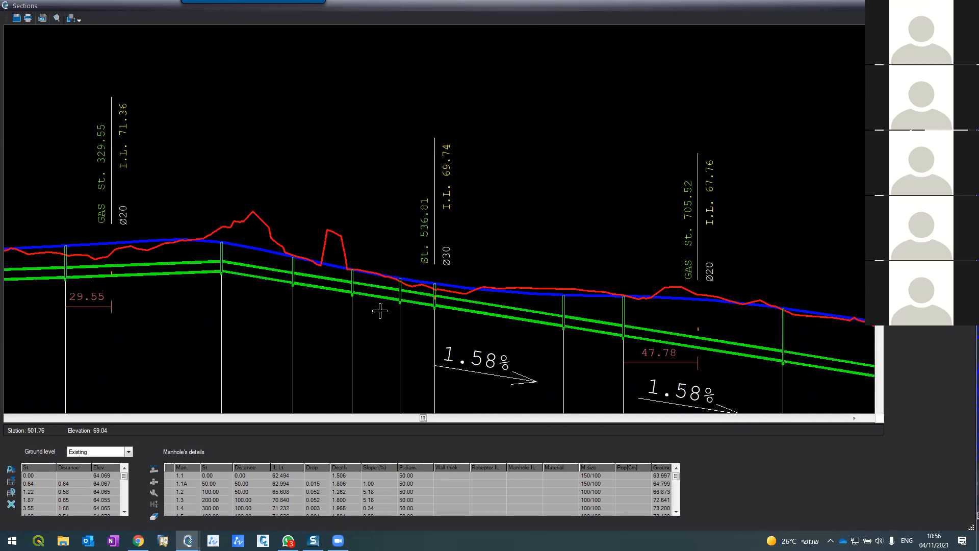
scroll(76, 254, up, 4)
scroll(311, 232, down, 3)
scroll(291, 248, up, 3)
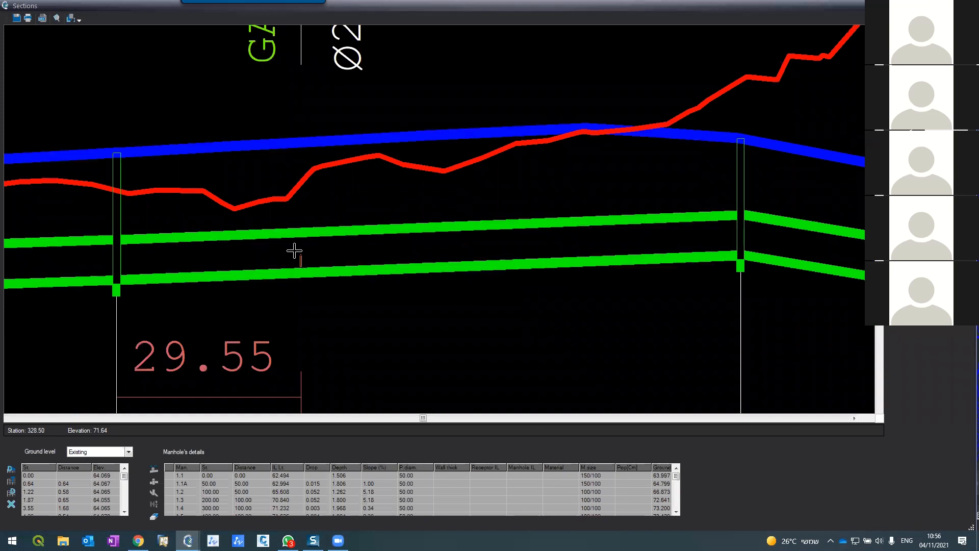
scroll(294, 250, down, 2)
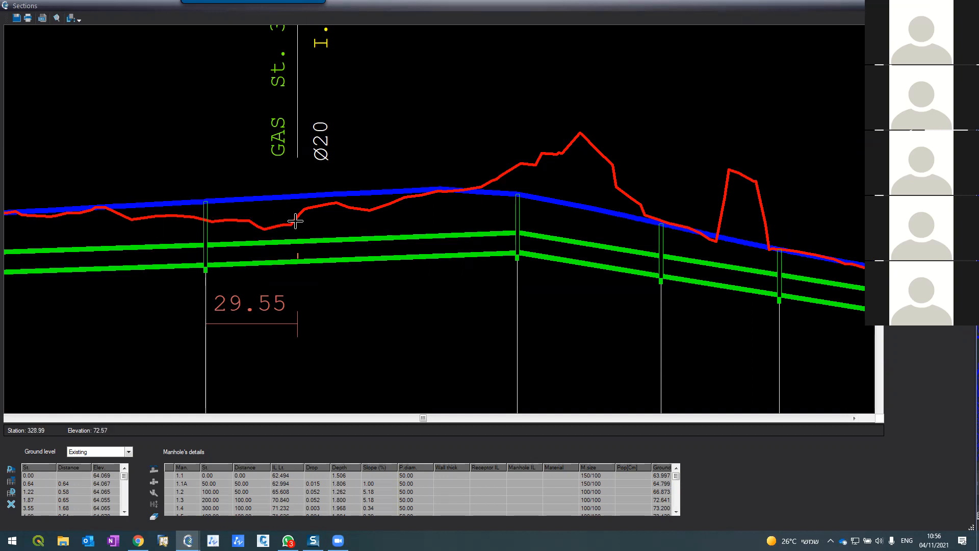
scroll(295, 221, down, 1)
scroll(306, 204, down, 3)
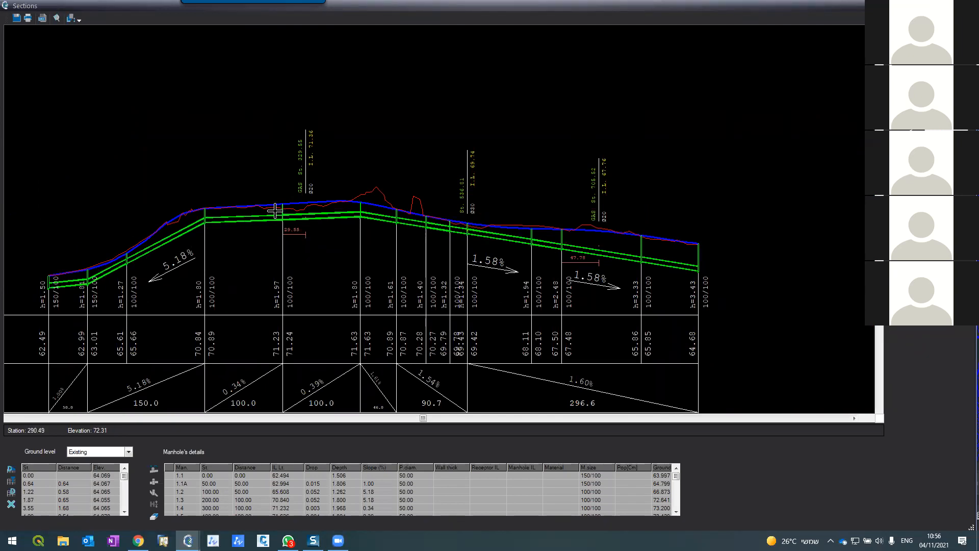
scroll(275, 210, up, 2)
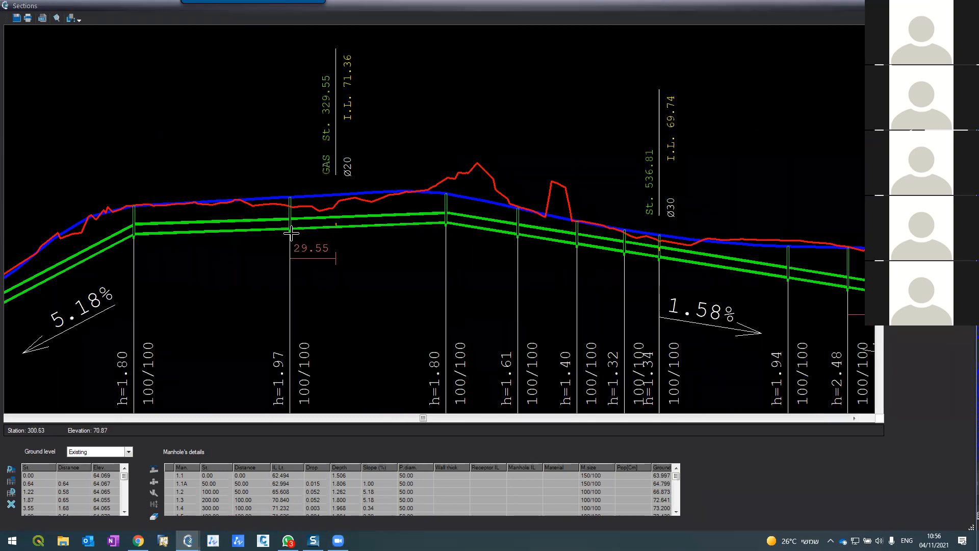
scroll(322, 203, up, 3)
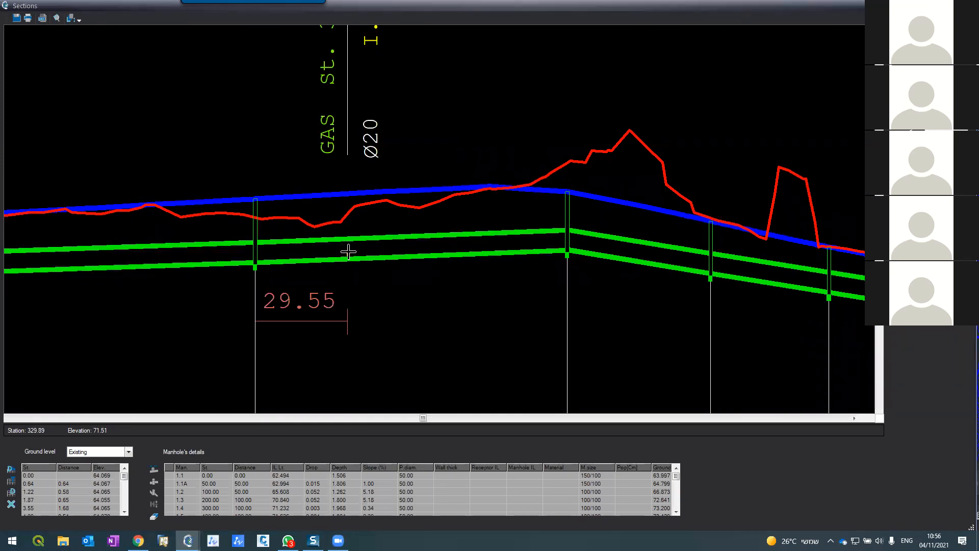
scroll(347, 254, up, 2)
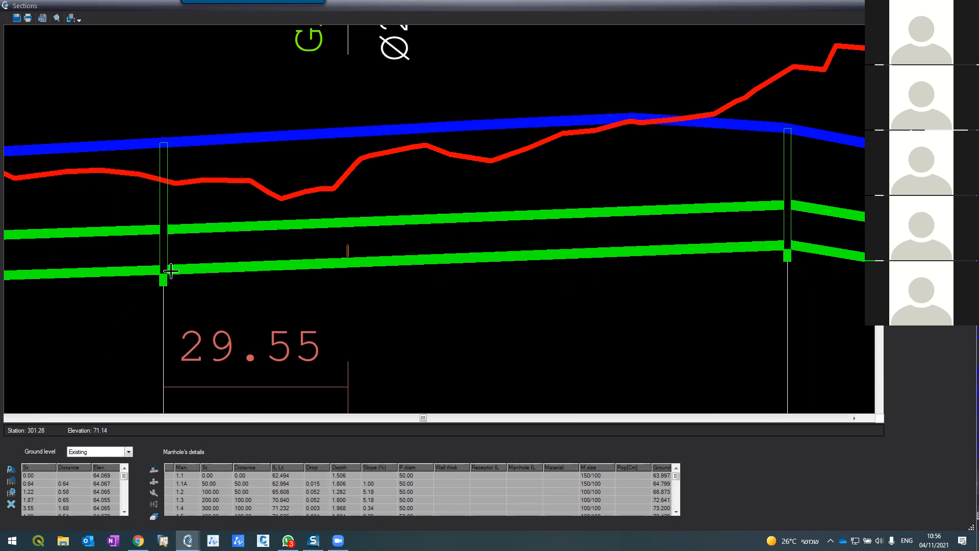
scroll(170, 273, down, 4)
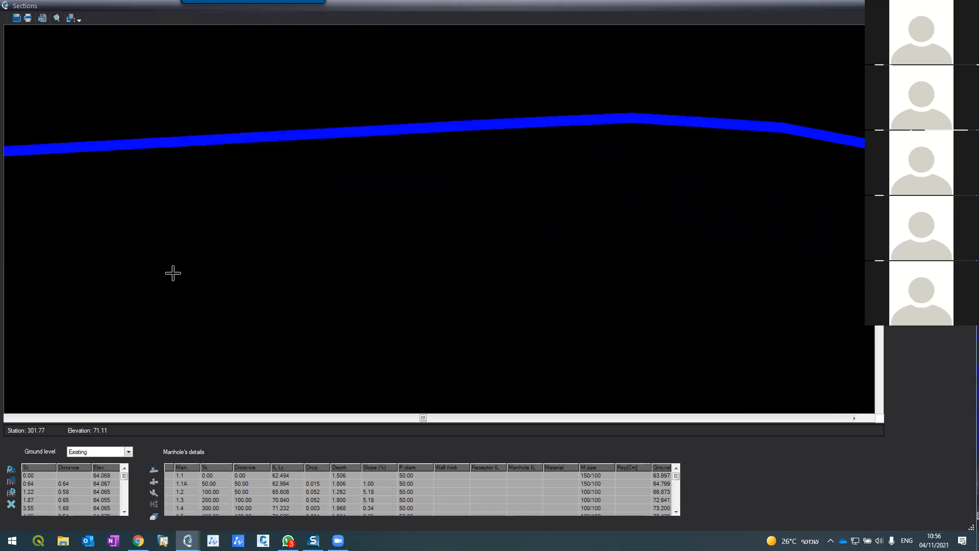
scroll(177, 273, down, 2)
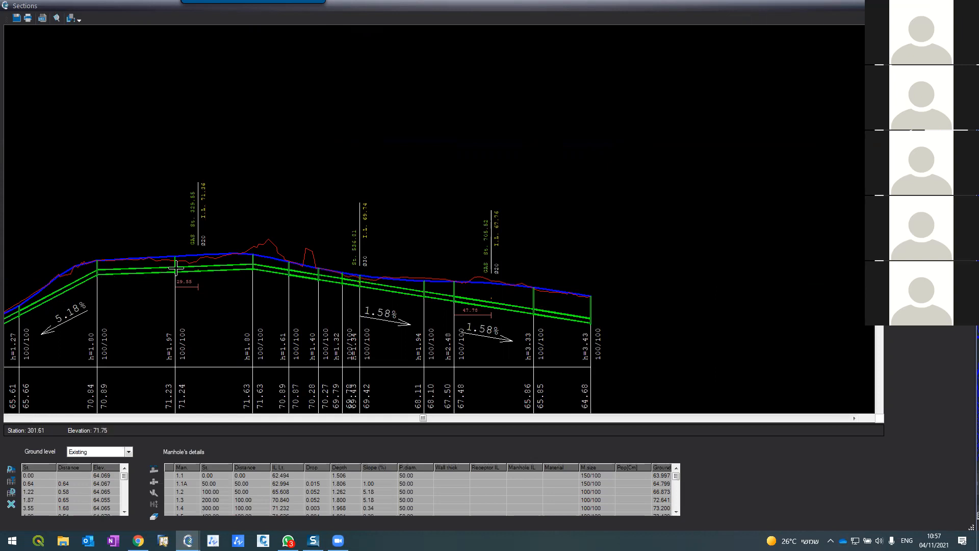
scroll(176, 263, up, 2)
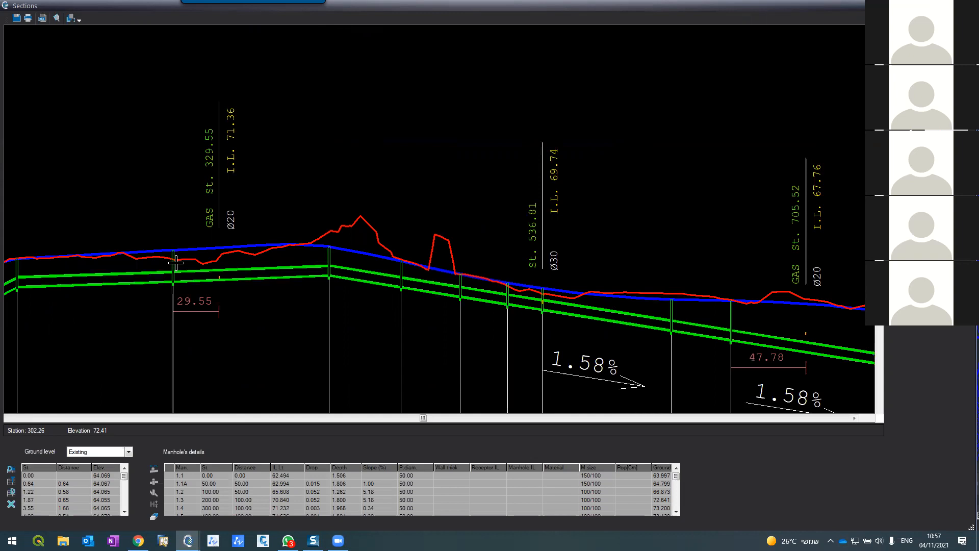
scroll(176, 263, up, 2)
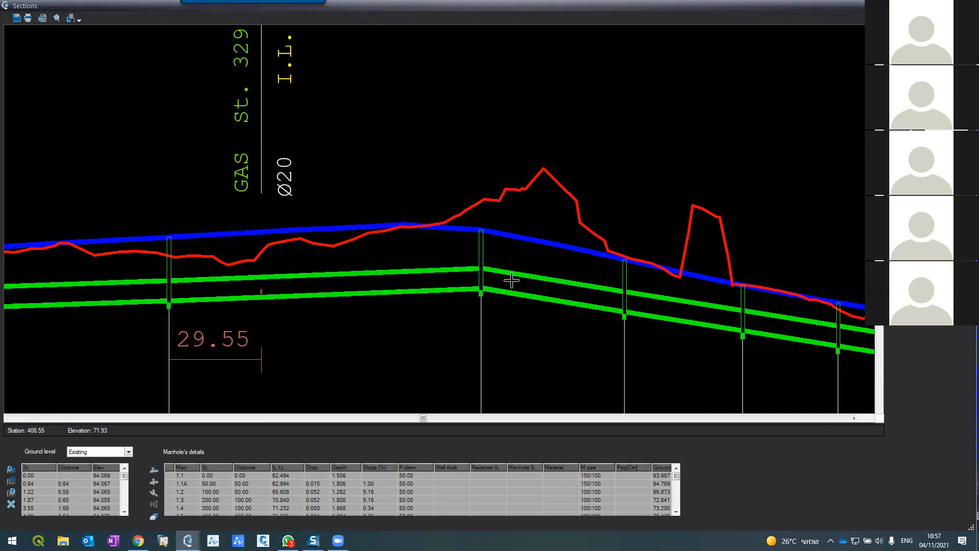
scroll(626, 311, down, 2)
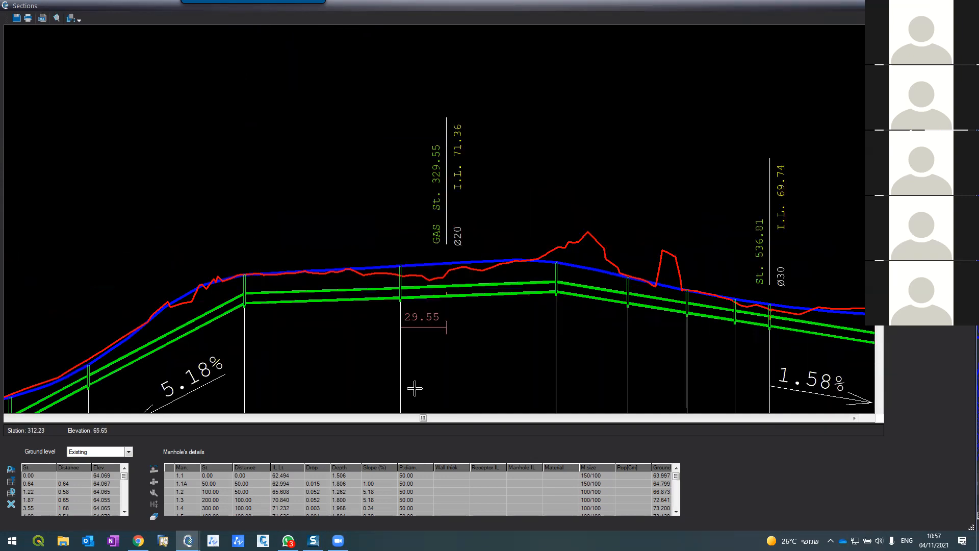
scroll(448, 337, up, 2)
scroll(450, 333, down, 1)
scroll(382, 291, down, 1)
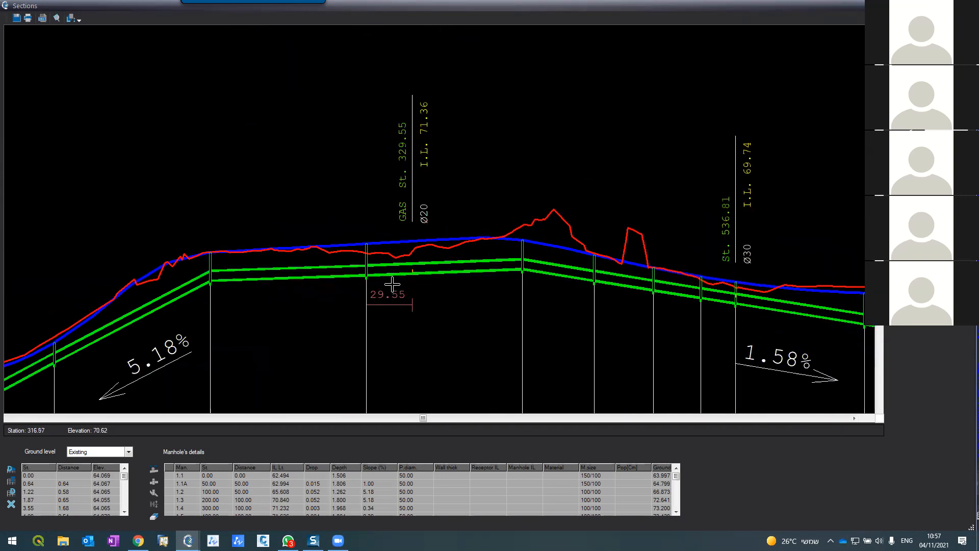
scroll(394, 284, down, 1)
scroll(281, 324, up, 2)
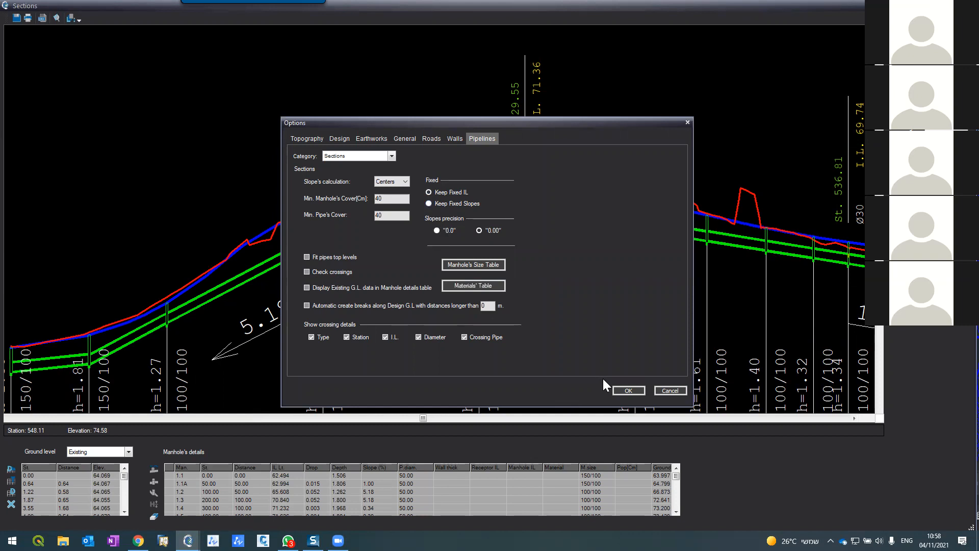
Confirm the Sections options with 40 cm minimum manhole and pipe cover to recalculate the profile.
click(627, 391)
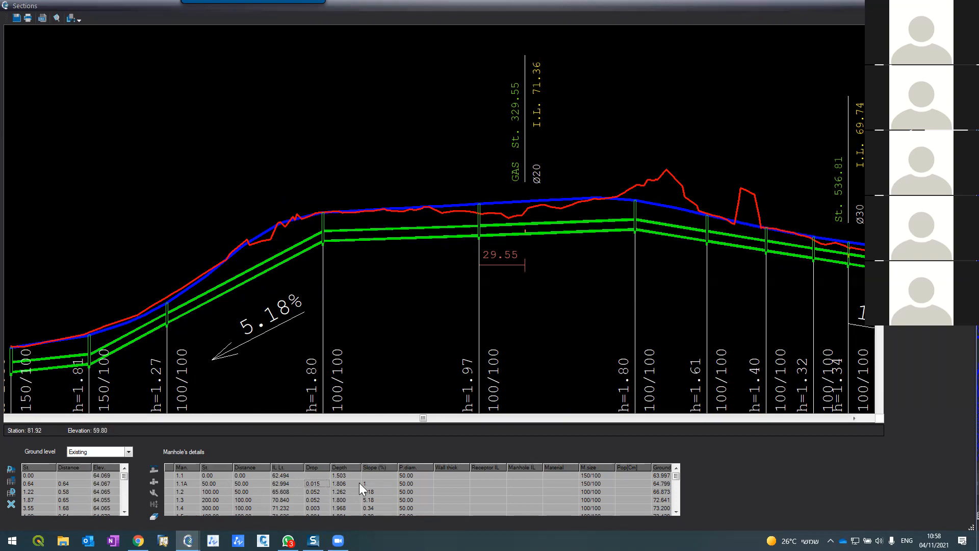
Change the first stretch's slope from 5.18% to 4% in the manhole table.
click(372, 484)
key(Return)
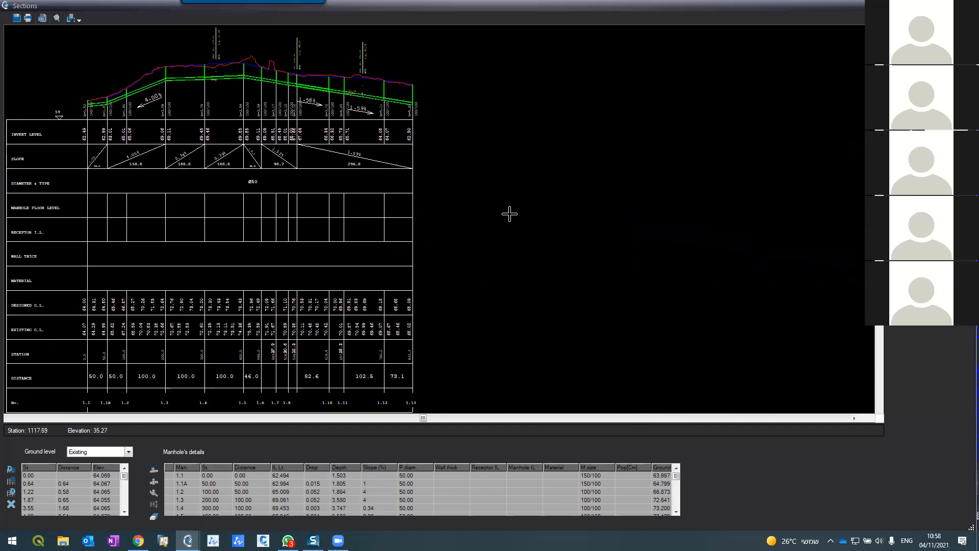
scroll(79, 48, up, 1)
scroll(182, 113, up, 1)
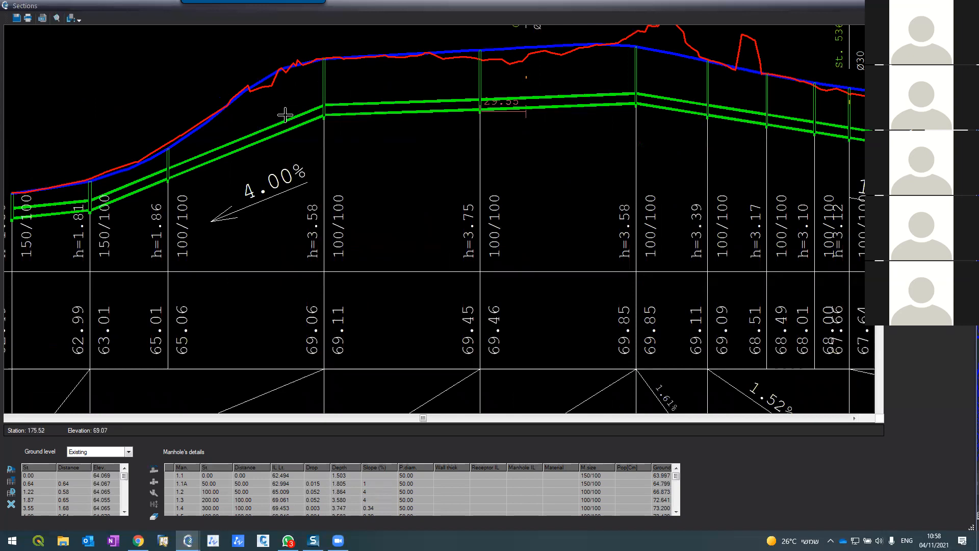
scroll(513, 73, up, 1)
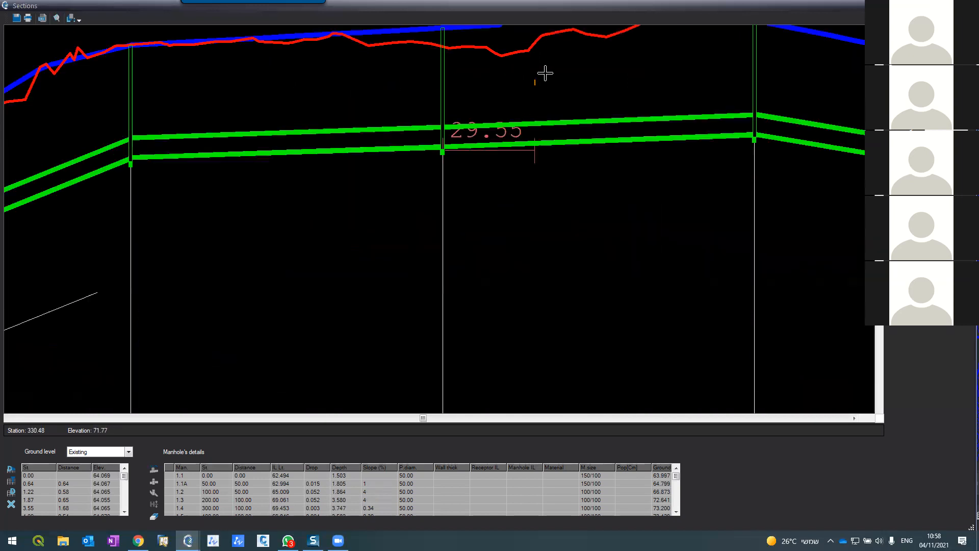
scroll(544, 74, up, 1)
scroll(449, 96, down, 1)
scroll(457, 105, up, 1)
scroll(456, 109, down, 3)
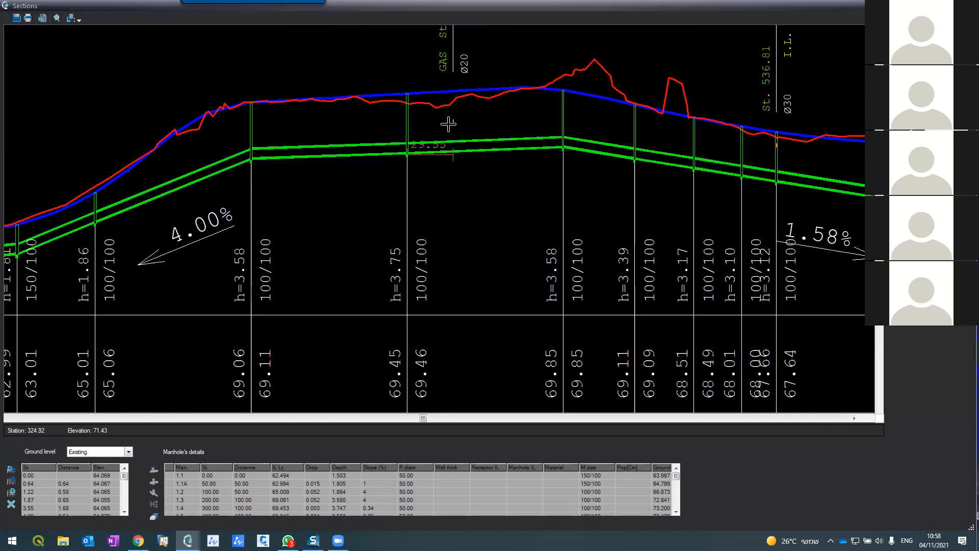
Review the recalculated profile and close the Sections window.
scroll(448, 123, down, 1)
scroll(449, 124, up, 2)
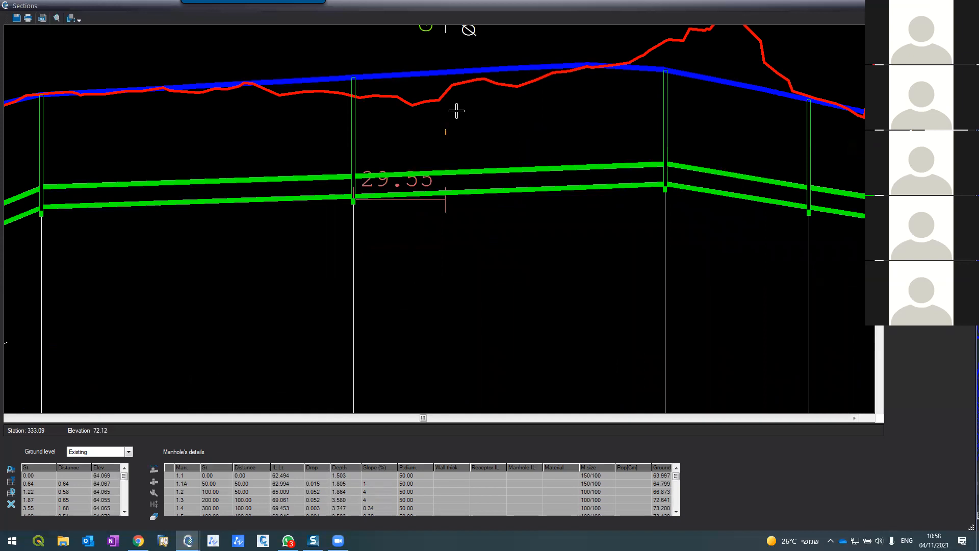
scroll(456, 111, down, 2)
scroll(456, 112, up, 2)
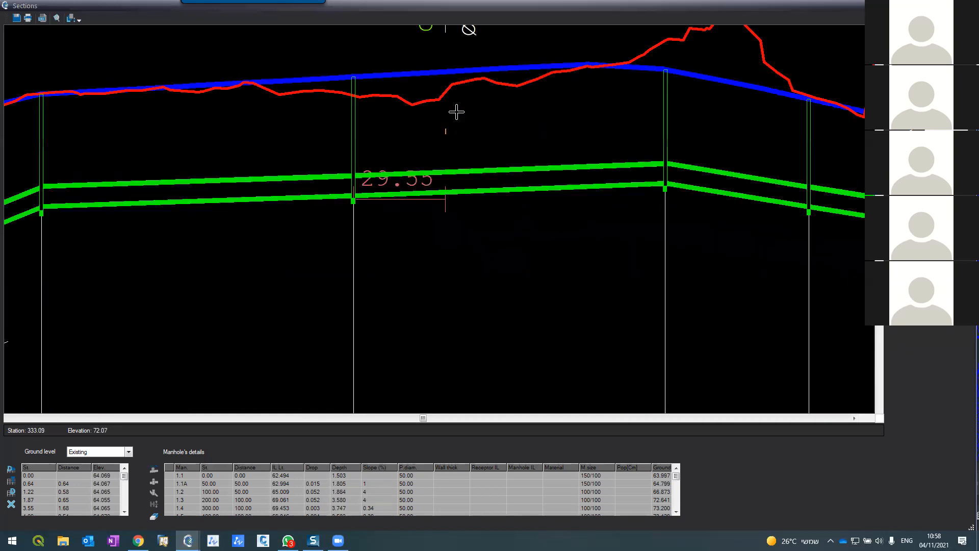
scroll(456, 111, up, 1)
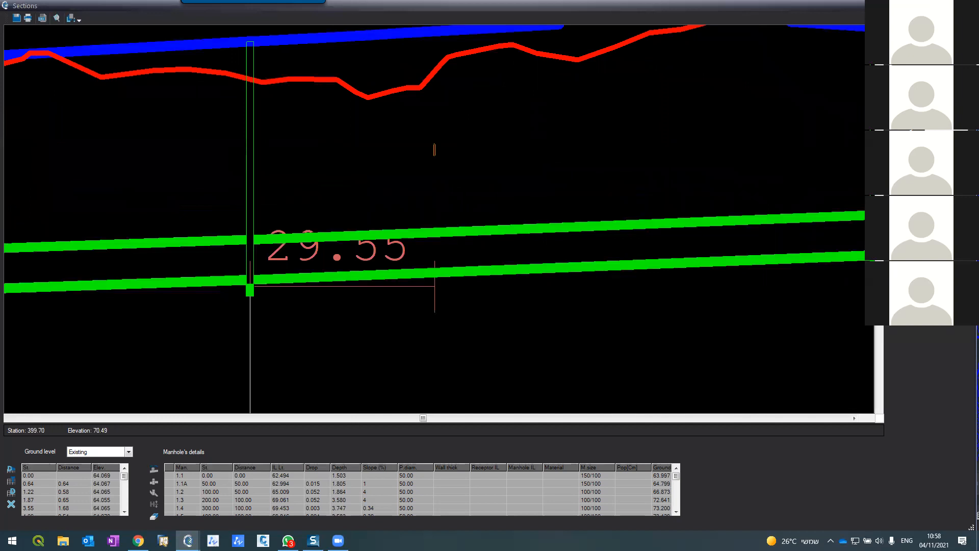
scroll(249, 240, down, 4)
key(Escape)
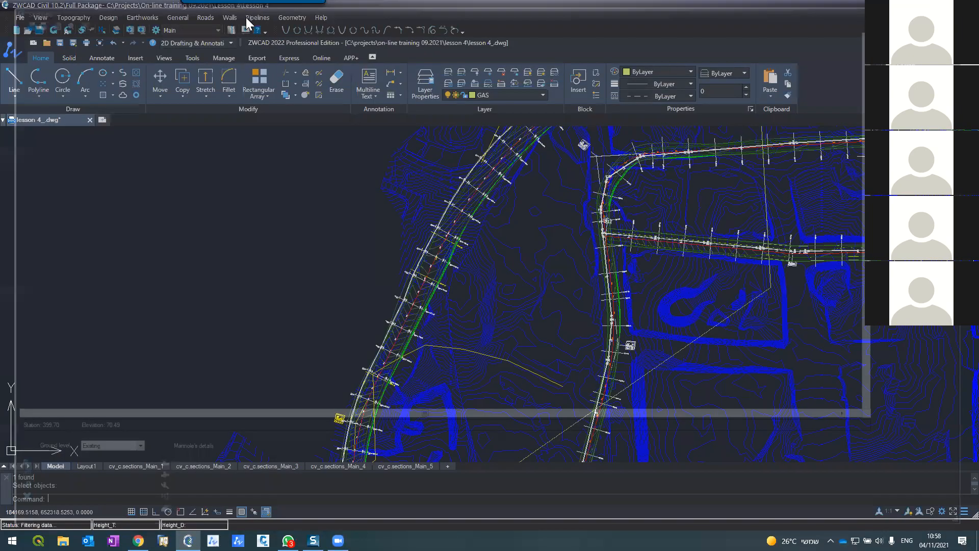
Run Pipelines > Layout to show the Design coordinates panel with manhole X and Y values.
click(257, 17)
click(255, 40)
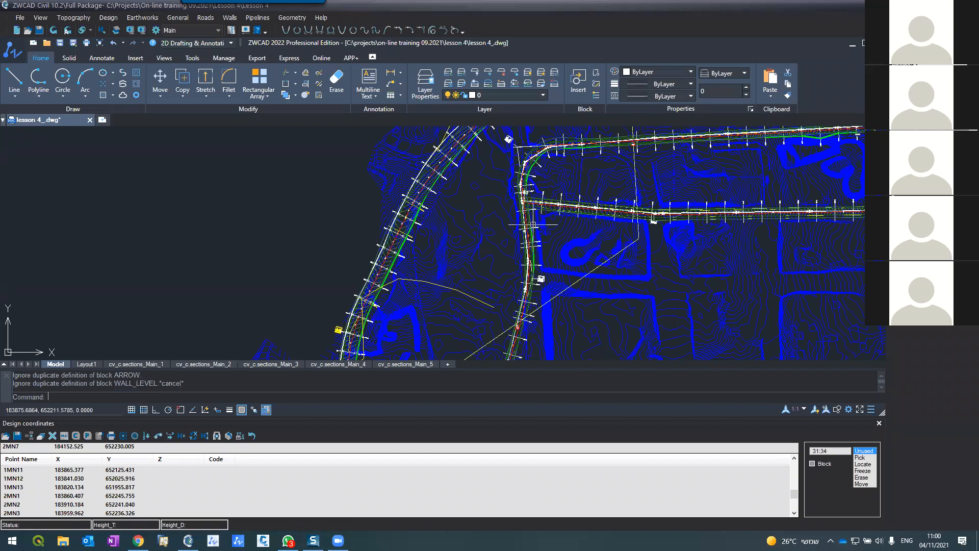
Look over the junction, then close the Design coordinates panel.
scroll(524, 185, up, 5)
scroll(523, 184, down, 4)
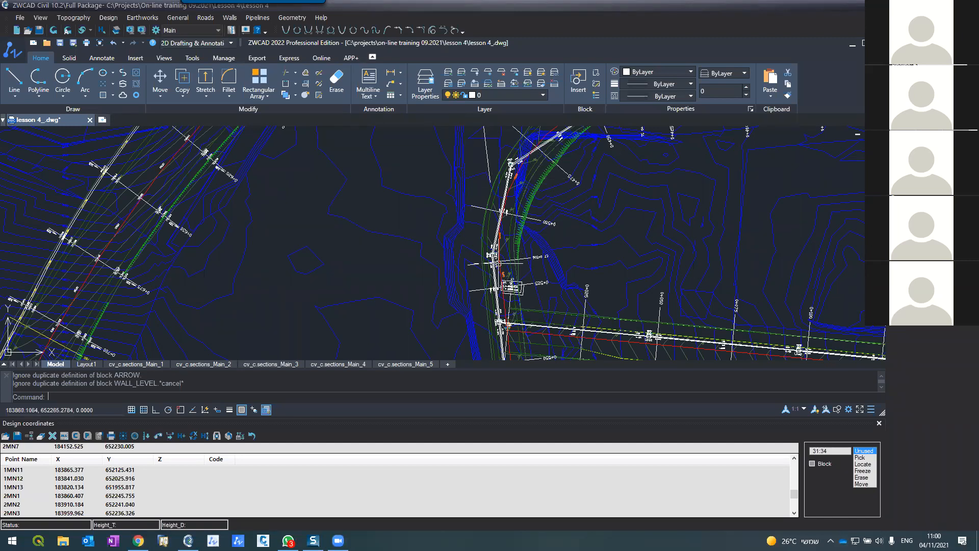
scroll(511, 264, up, 5)
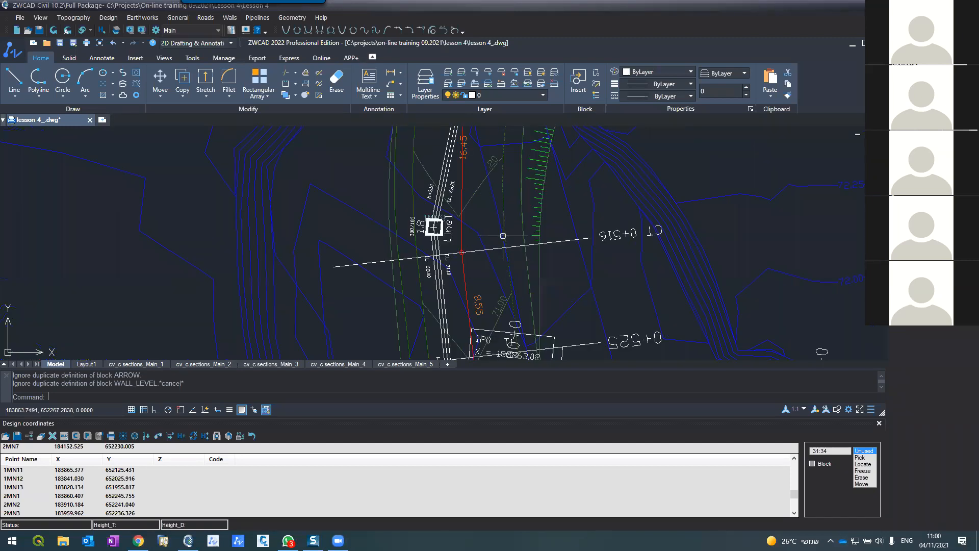
scroll(503, 235, down, 2)
scroll(508, 234, down, 2)
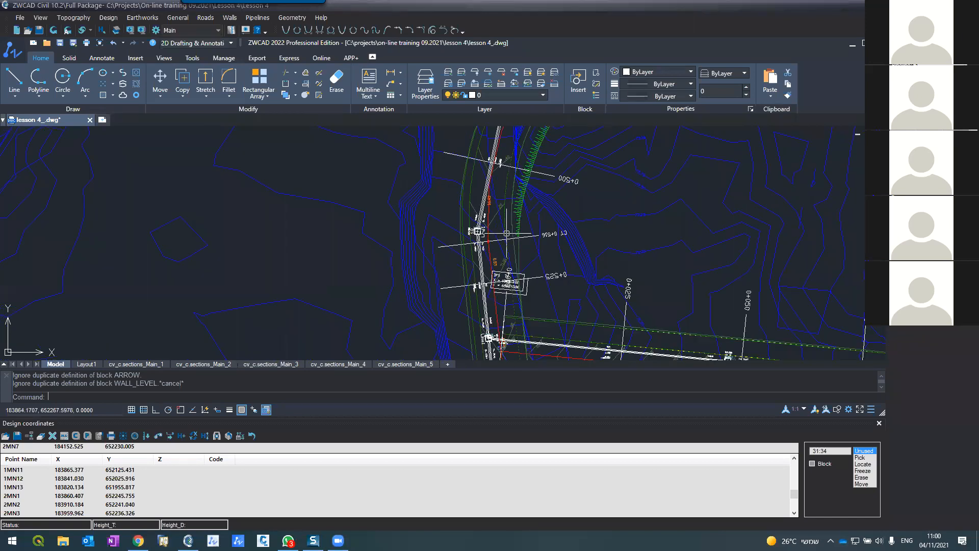
scroll(508, 234, down, 2)
scroll(509, 232, down, 3)
scroll(510, 236, up, 3)
scroll(511, 236, up, 2)
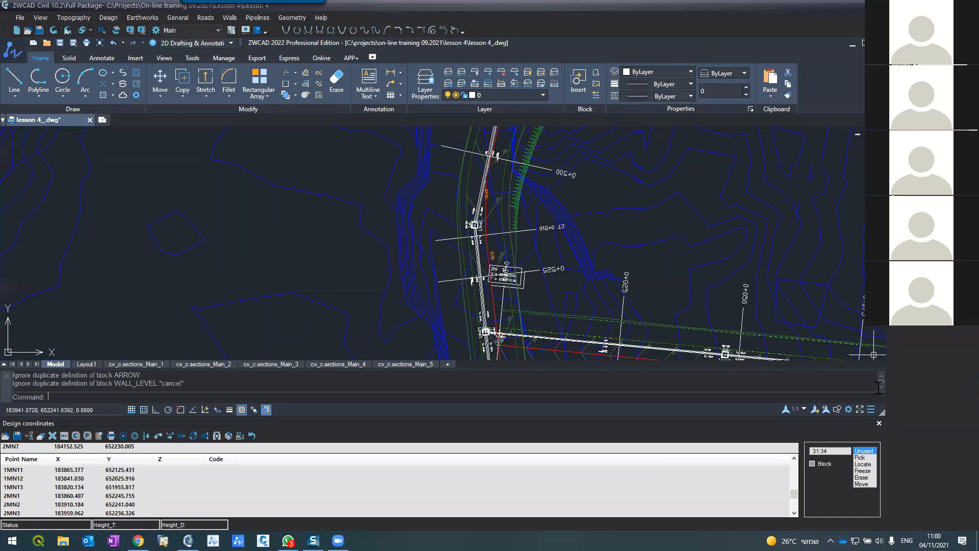
click(879, 423)
Zoom and pan to centre the bend where the branch road joins the straight road.
scroll(523, 245, down, 2)
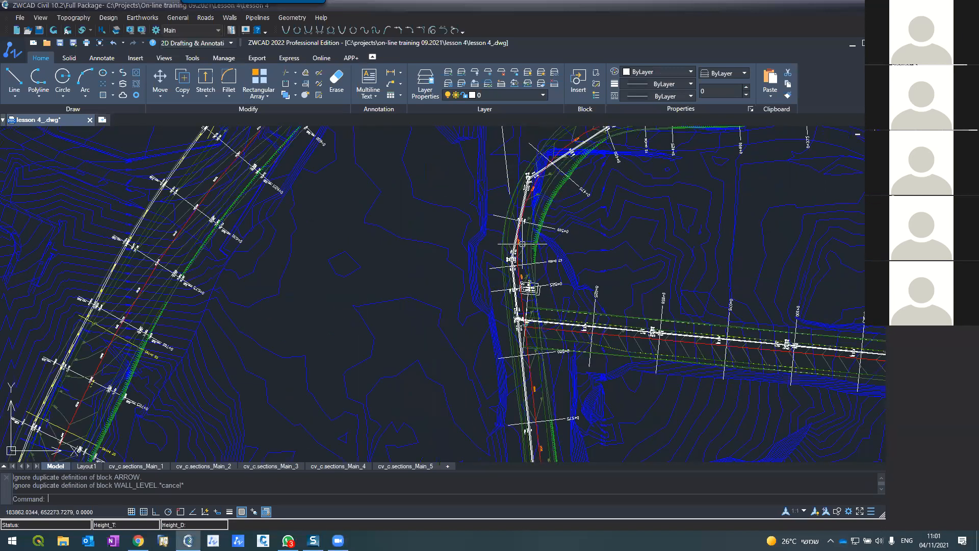
scroll(522, 244, up, 2)
scroll(505, 387, up, 1)
scroll(511, 383, up, 1)
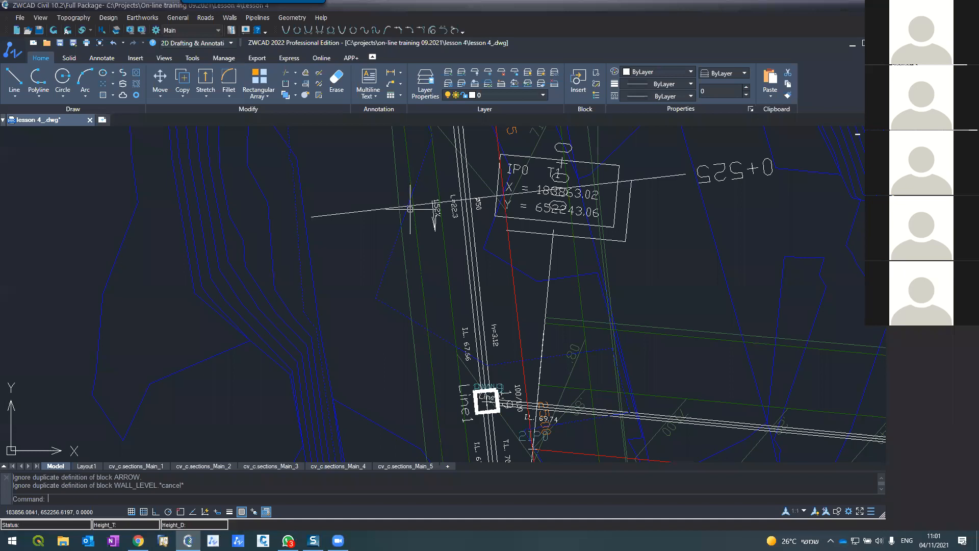
scroll(411, 209, down, 2)
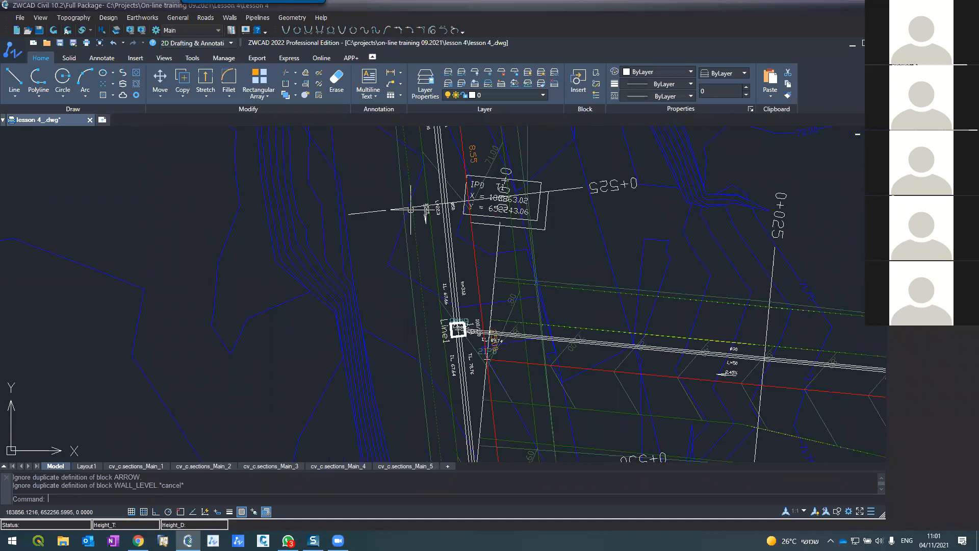
scroll(411, 211, down, 2)
scroll(417, 211, down, 4)
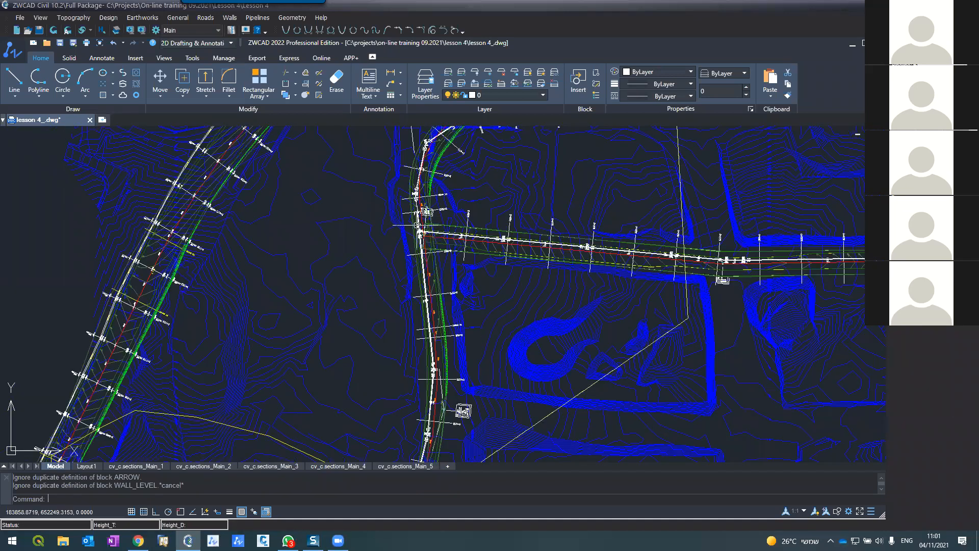
scroll(417, 225, down, 2)
scroll(416, 174, up, 10)
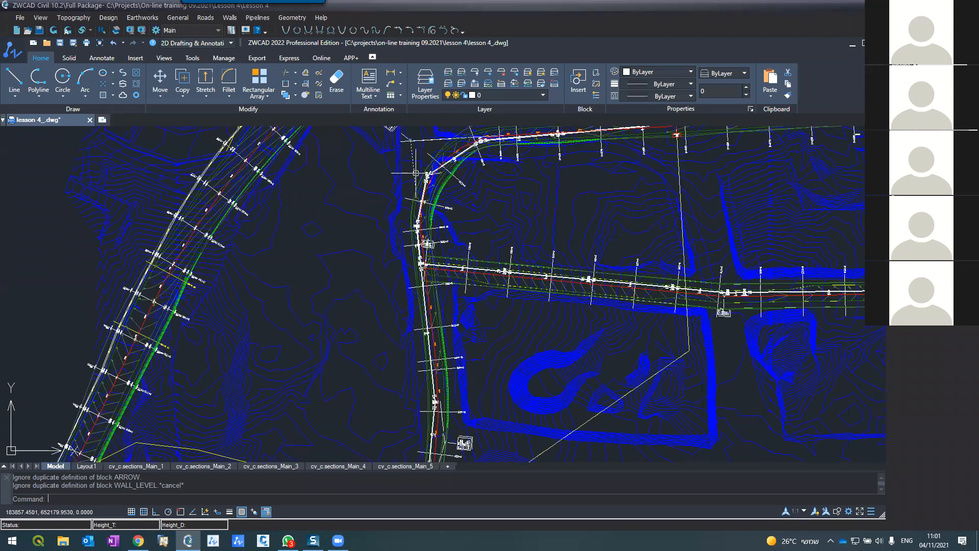
scroll(417, 175, down, 5)
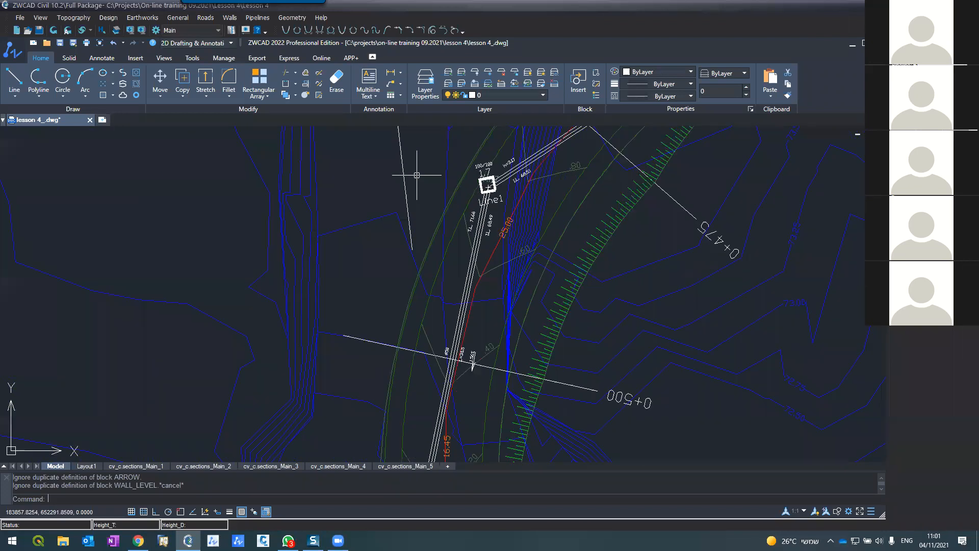
scroll(417, 215, down, 2)
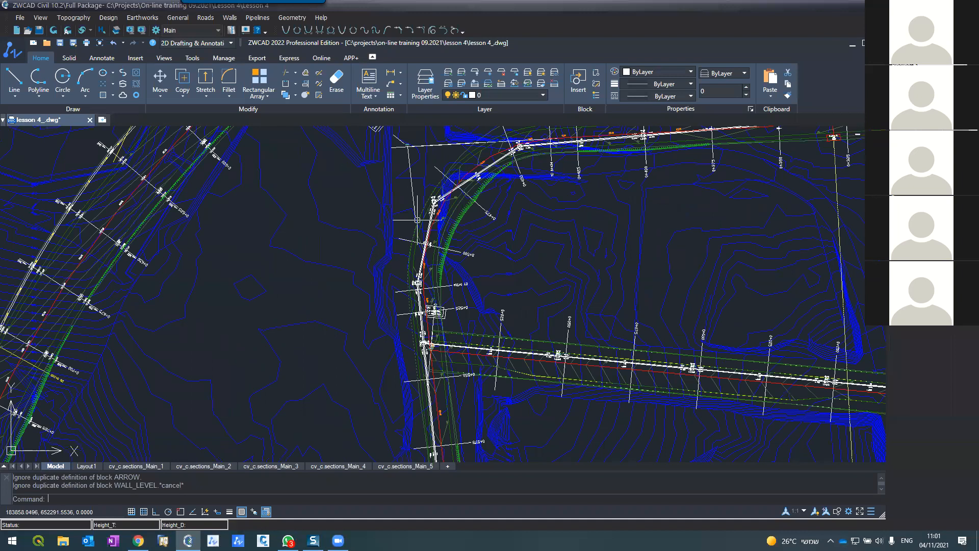
scroll(417, 220, down, 2)
scroll(417, 166, down, 2)
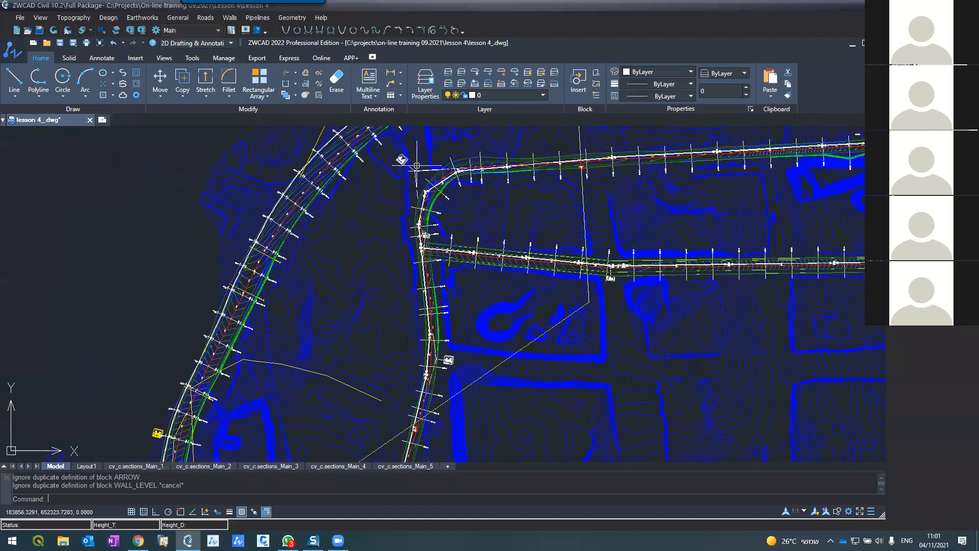
scroll(416, 166, down, 2)
scroll(428, 147, up, 2)
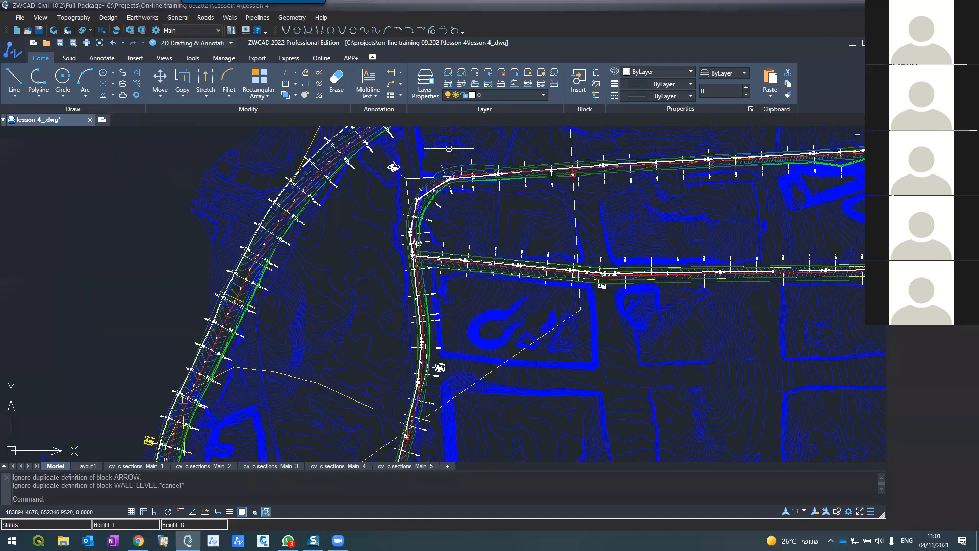
scroll(449, 152, up, 2)
scroll(486, 191, down, 4)
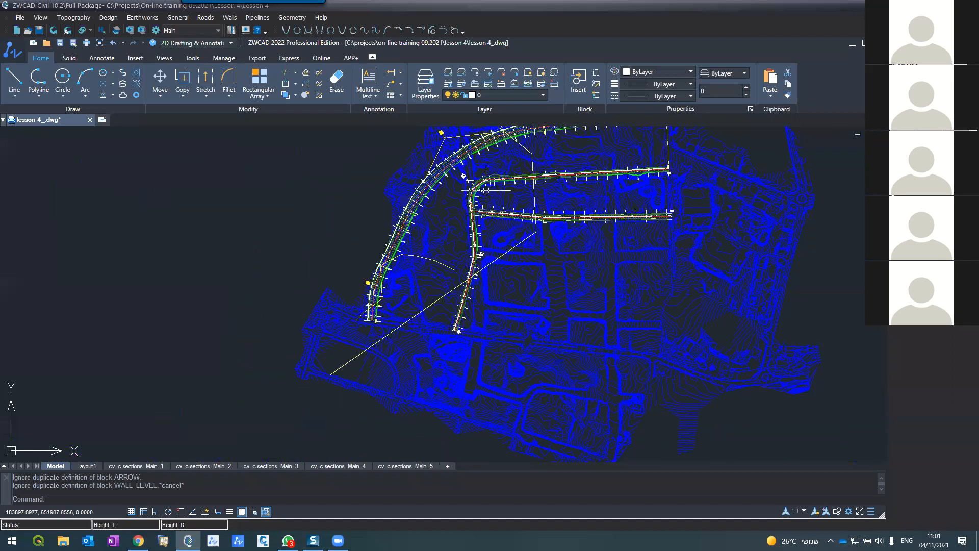
scroll(486, 190, up, 2)
scroll(479, 253, down, 2)
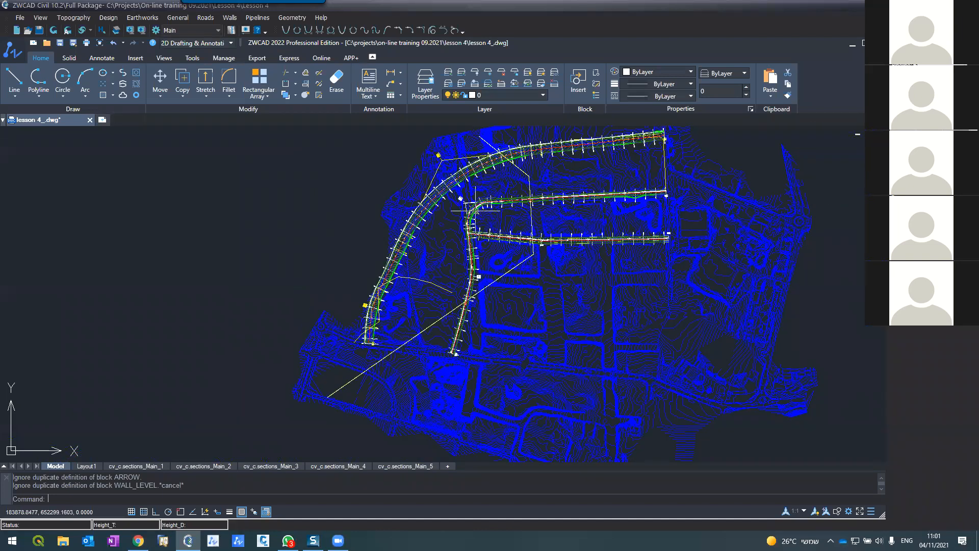
scroll(477, 166, up, 2)
scroll(478, 167, up, 2)
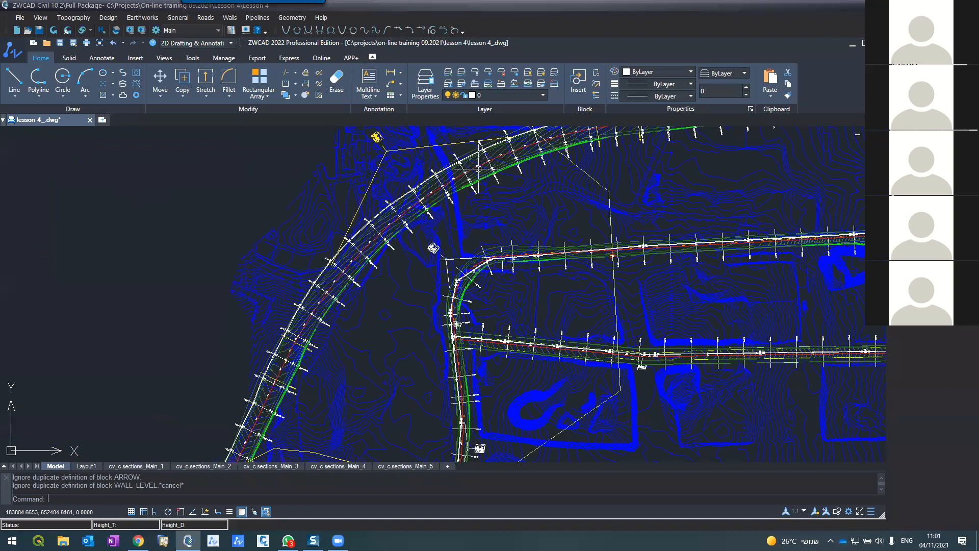
scroll(482, 189, up, 2)
scroll(488, 211, up, 2)
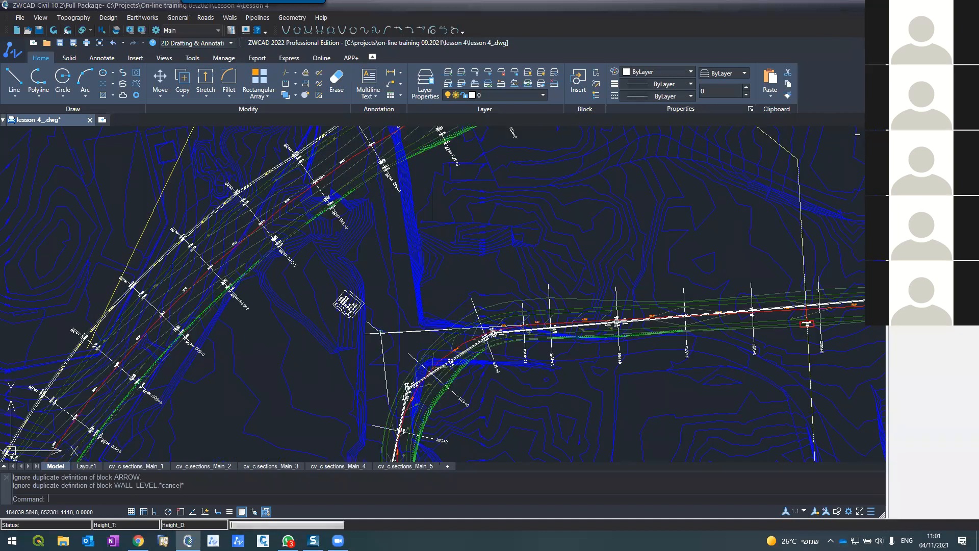
middle_drag(286, 263, 333, 263)
Save the project and run the first command in the Pipelines menu.
click(39, 30)
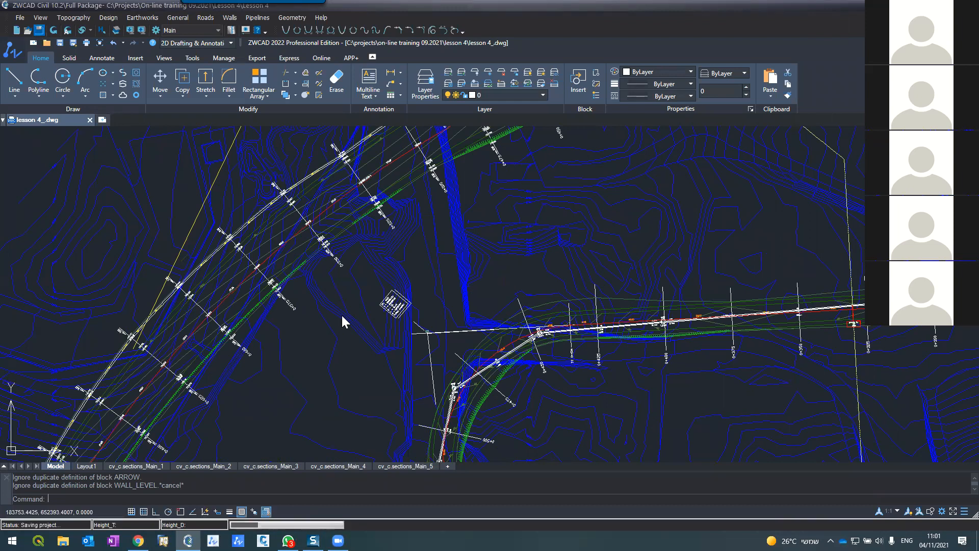
click(252, 18)
click(261, 29)
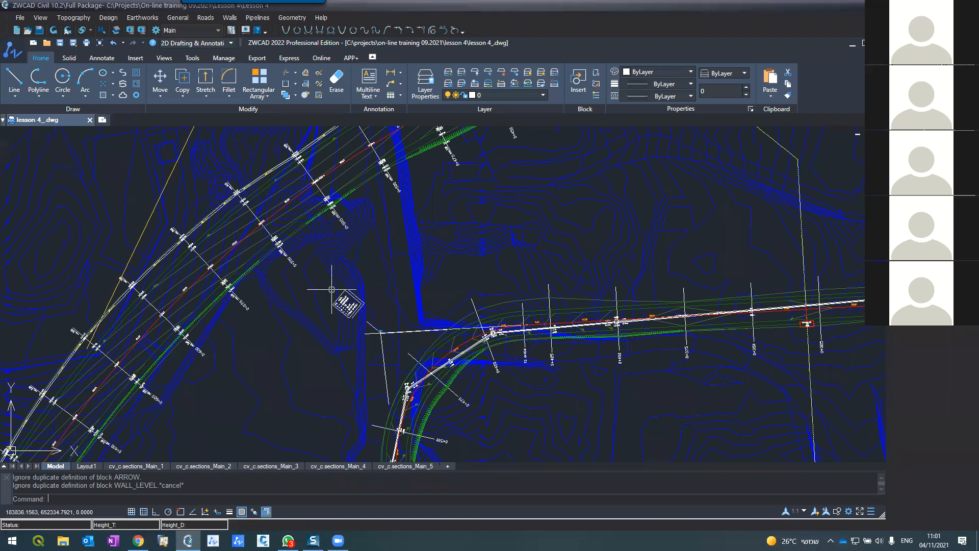
Zoom to the Main road's start at station 0+000 near IP0.
scroll(250, 309, down, 5)
scroll(250, 310, down, 3)
scroll(476, 289, up, 5)
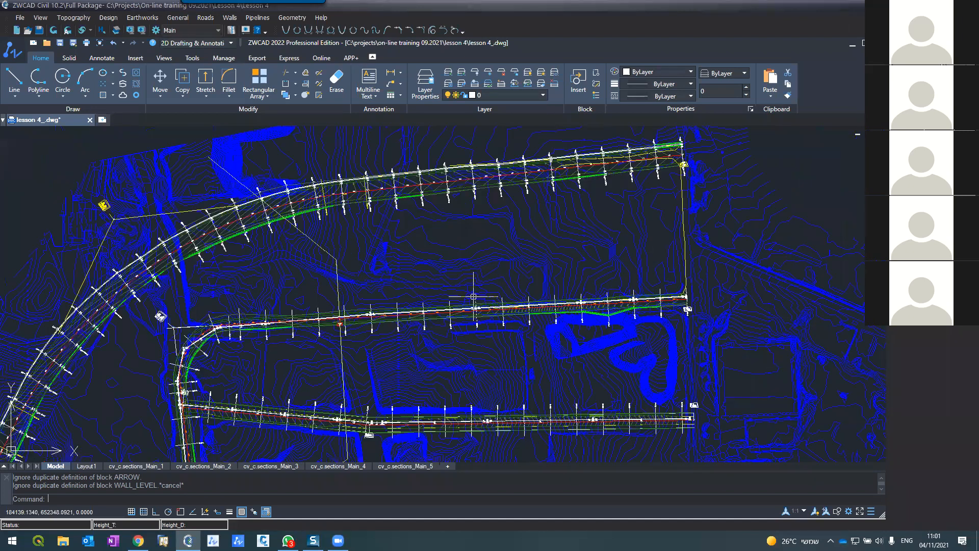
scroll(548, 244, down, 3)
scroll(619, 275, up, 10)
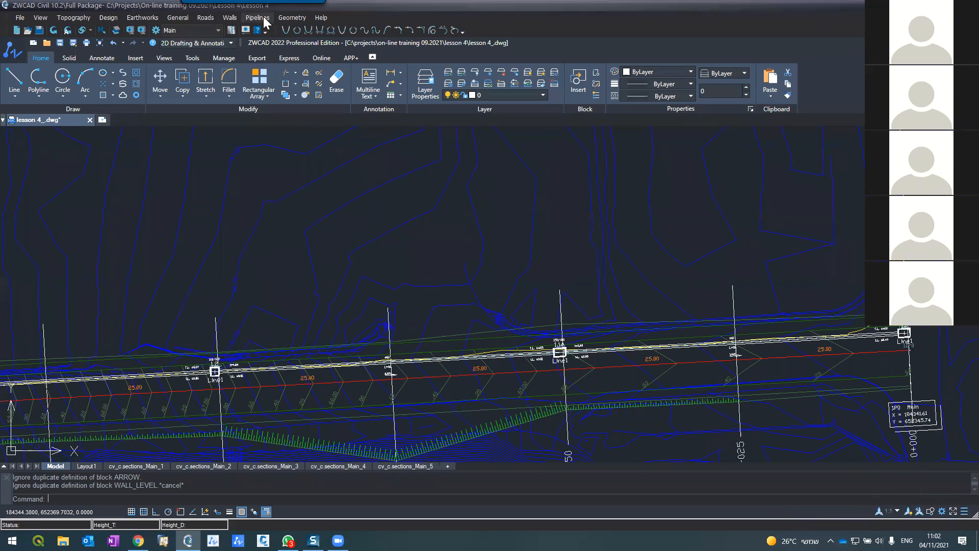
scroll(409, 186, down, 5)
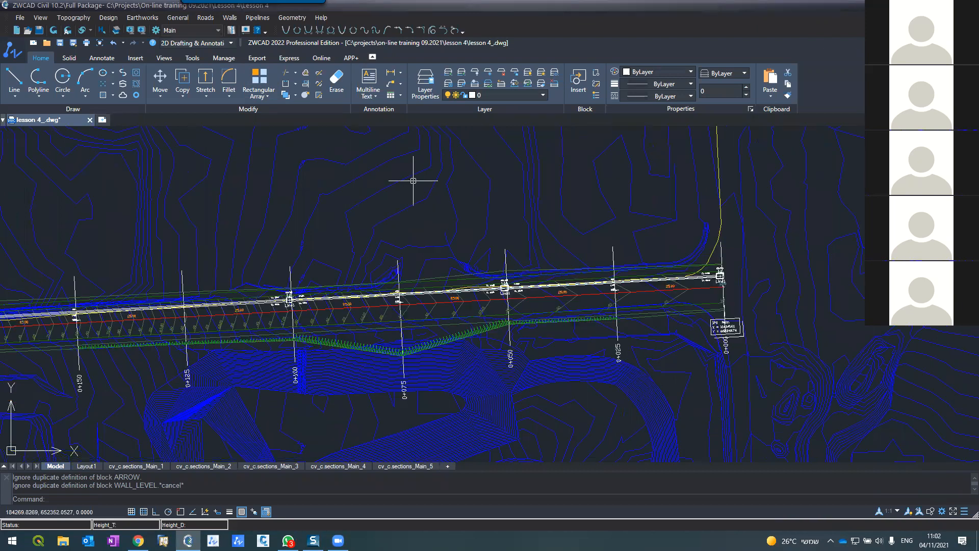
scroll(533, 260, up, 5)
text(ok)
key(Return)
Start and cancel a polyline near the road start, then open the Layer Properties Manager.
scroll(753, 254, up, 2)
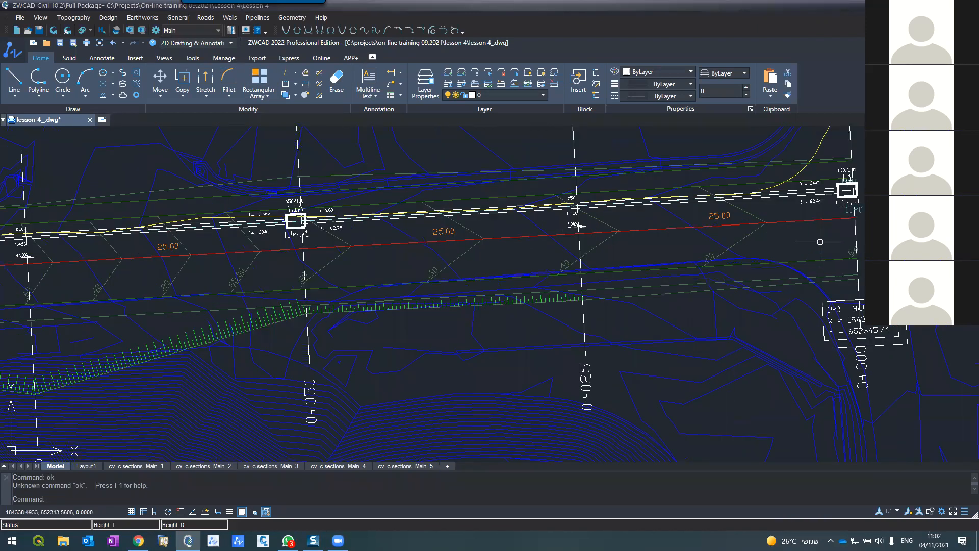
click(842, 249)
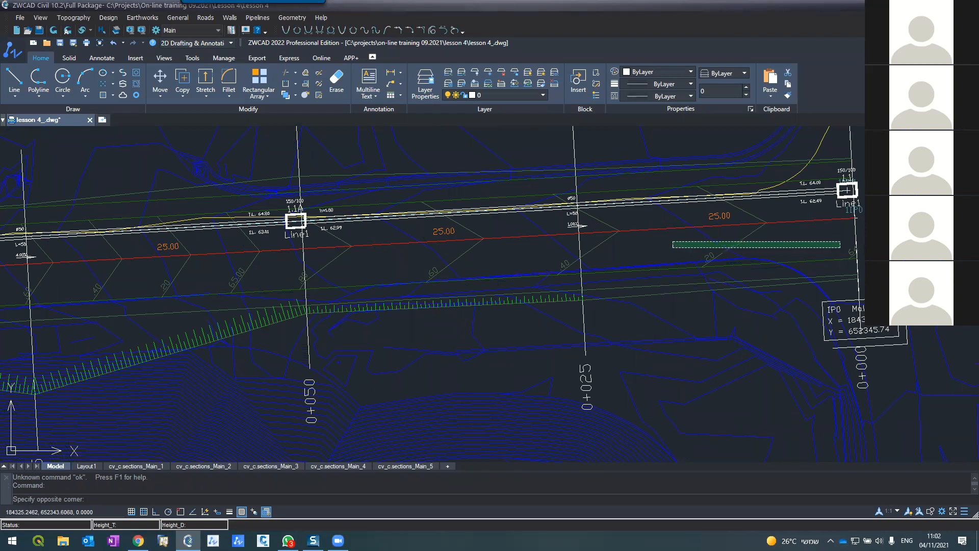
key(Escape)
text(PL)
key(Return)
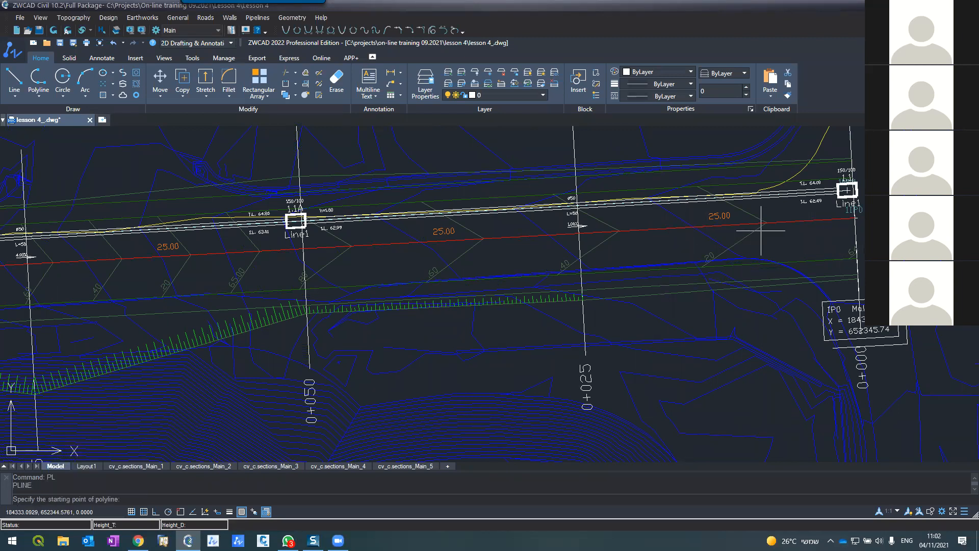
key(Escape)
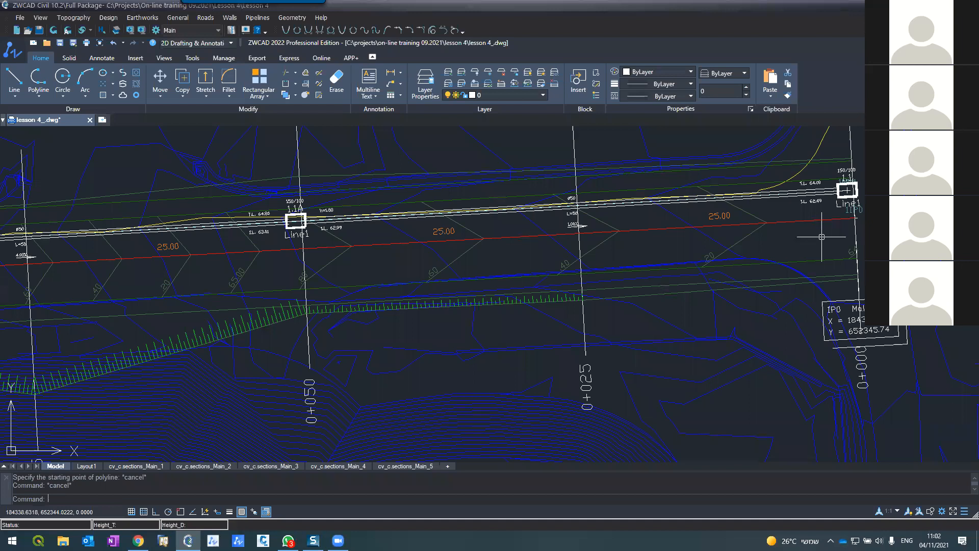
click(420, 96)
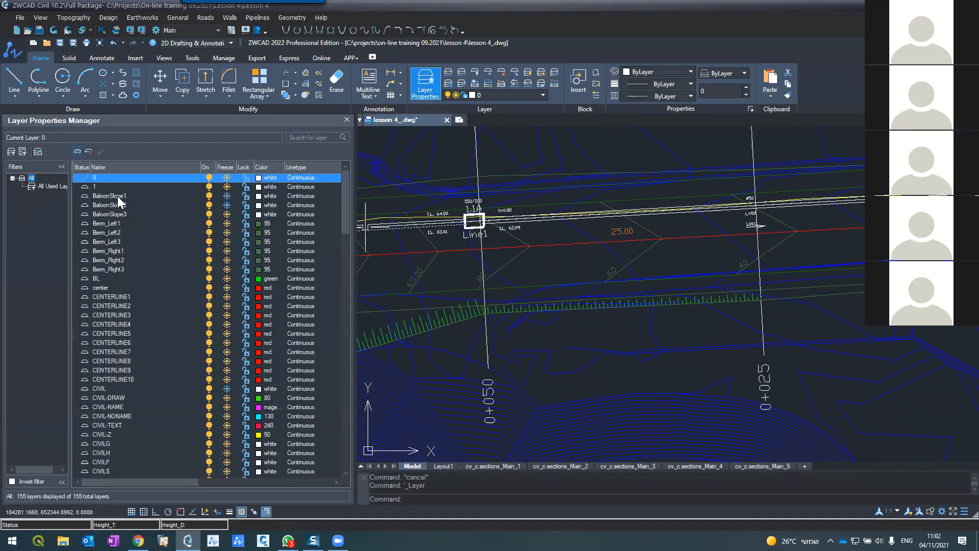
Name the new layer MYSewage, find it in the layer list and assign it red.
text(MYSewage)
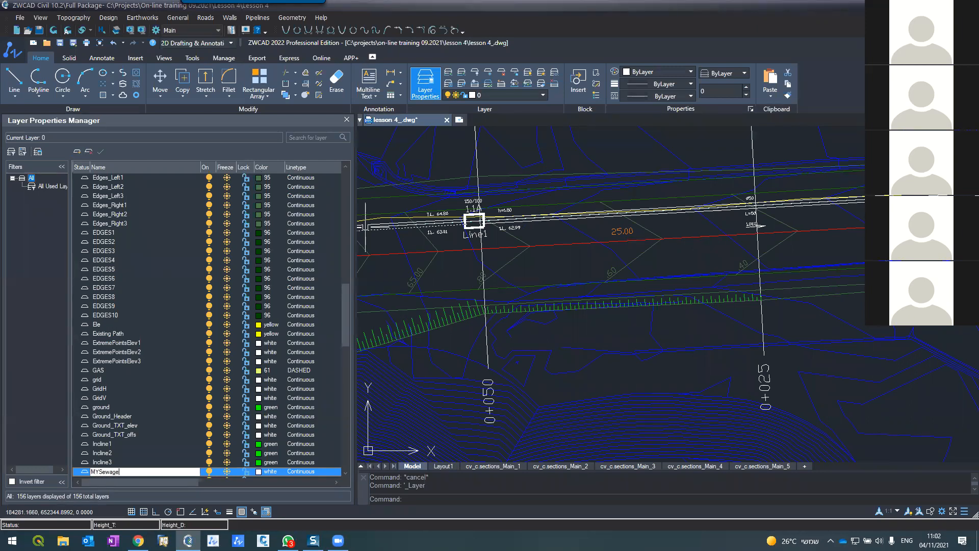
key(Return)
click(98, 286)
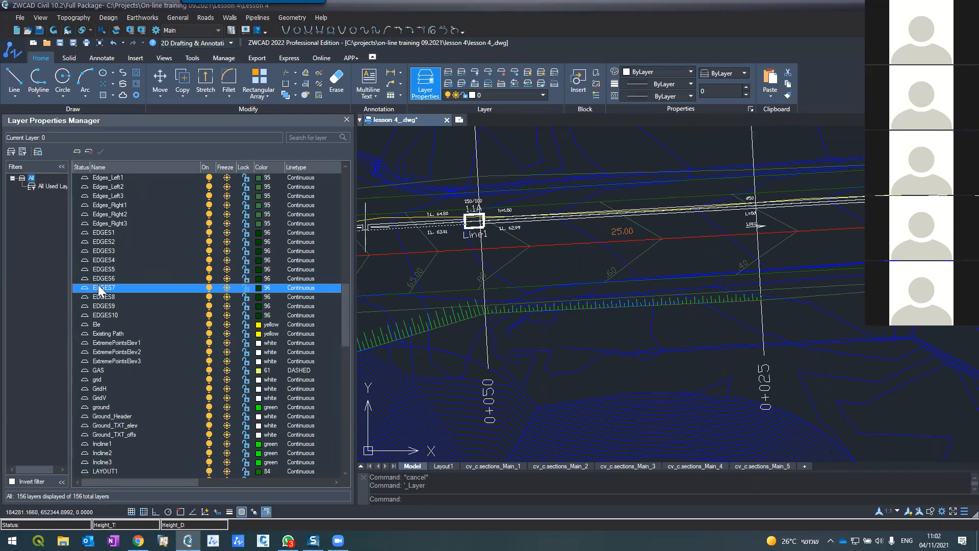
key(m)
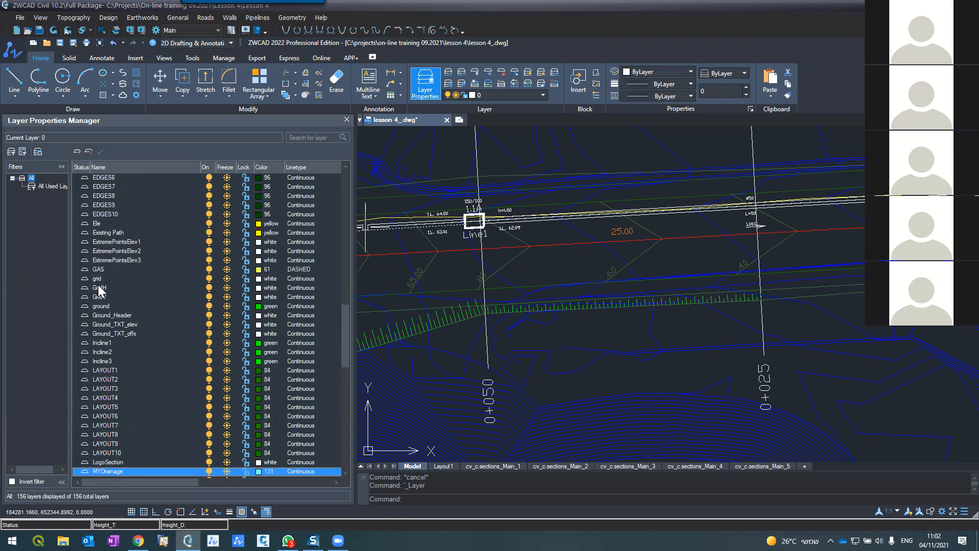
key(Down)
key(Down)
key(Down)
key(Down)
key(Up)
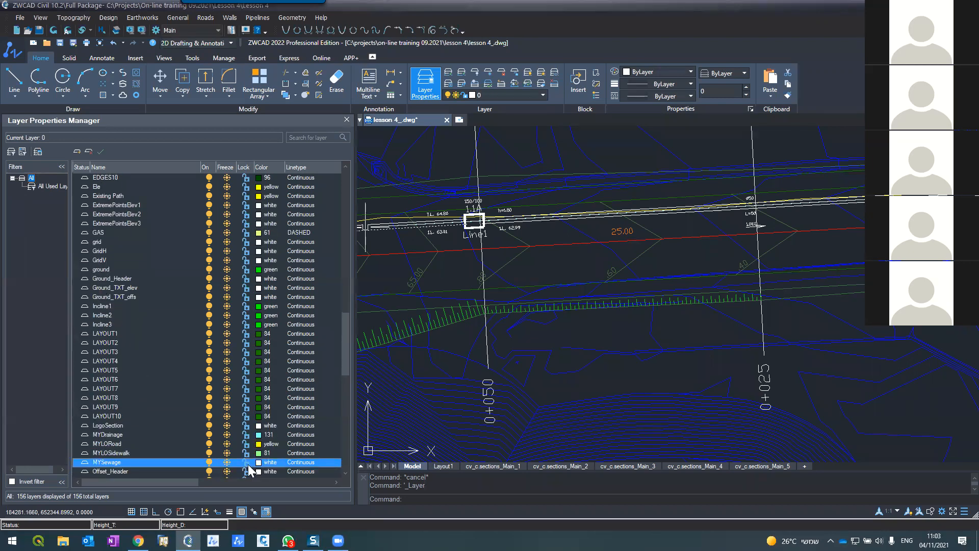
click(258, 463)
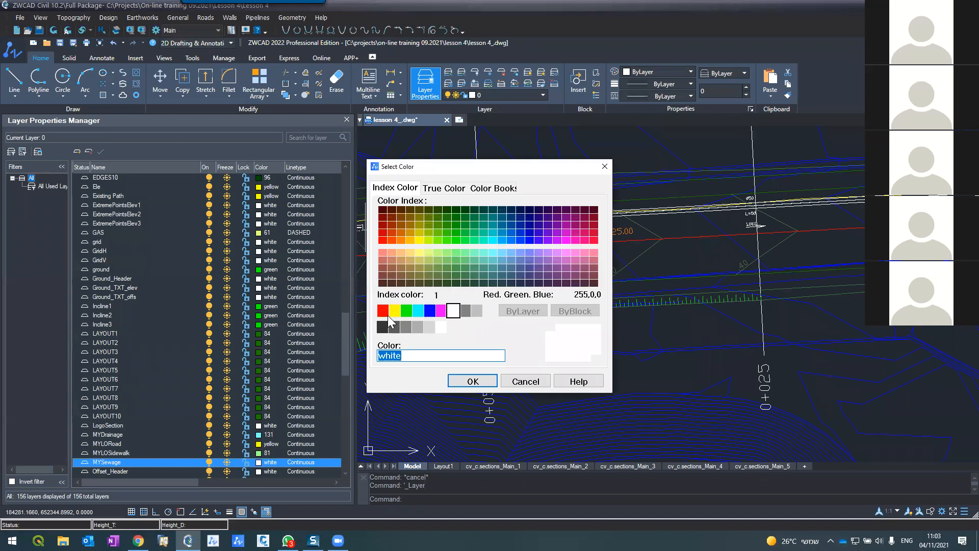
click(383, 310)
click(472, 380)
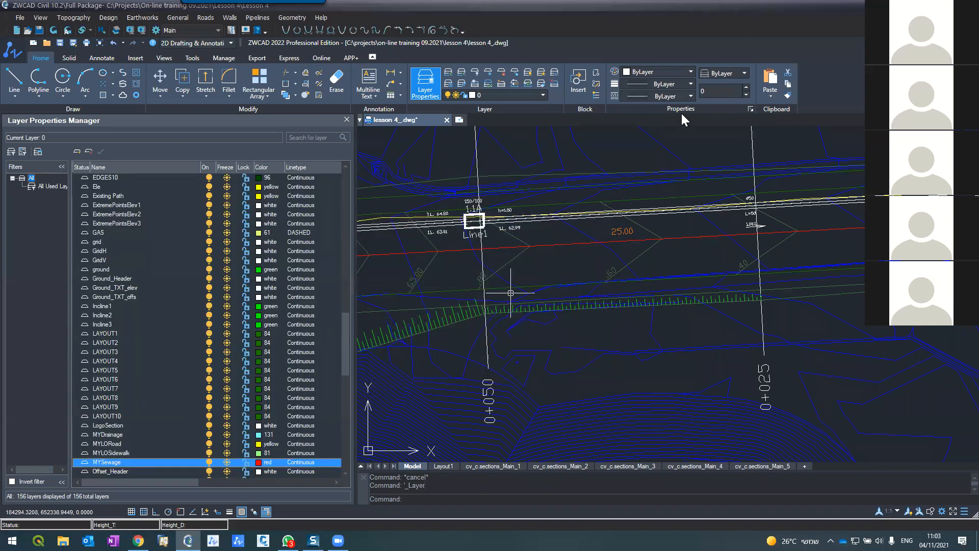
scroll(588, 202, down, 2)
Draw a polyline from the road start near IP0 with three 40-unit segments.
text(PL)
key(Return)
scroll(779, 230, up, 4)
click(779, 225)
scroll(816, 244, down, 5)
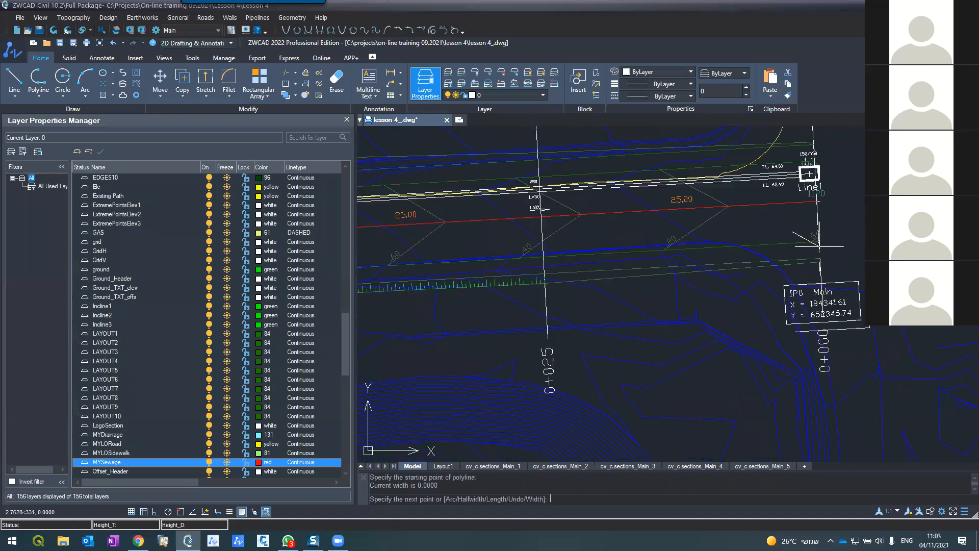
scroll(694, 220, down, 8)
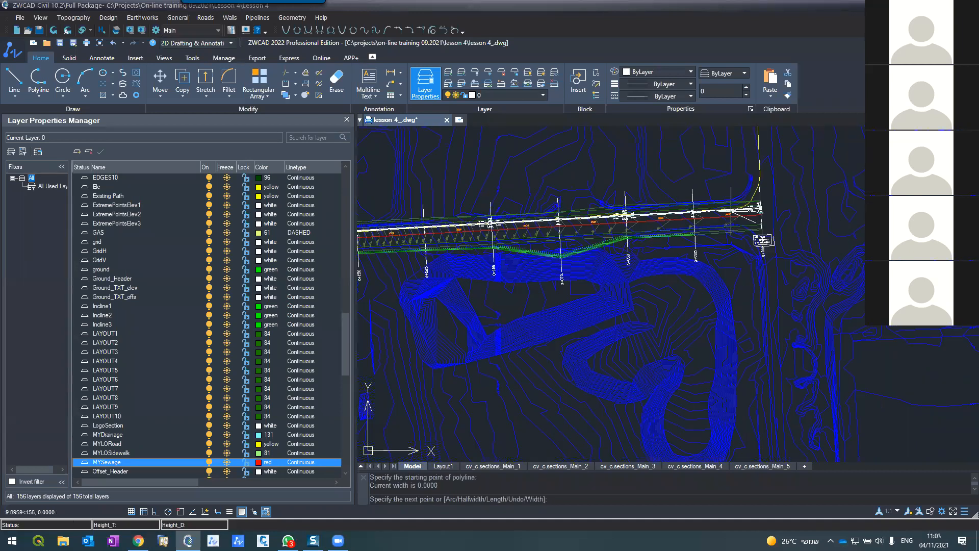
scroll(707, 224, down, 4)
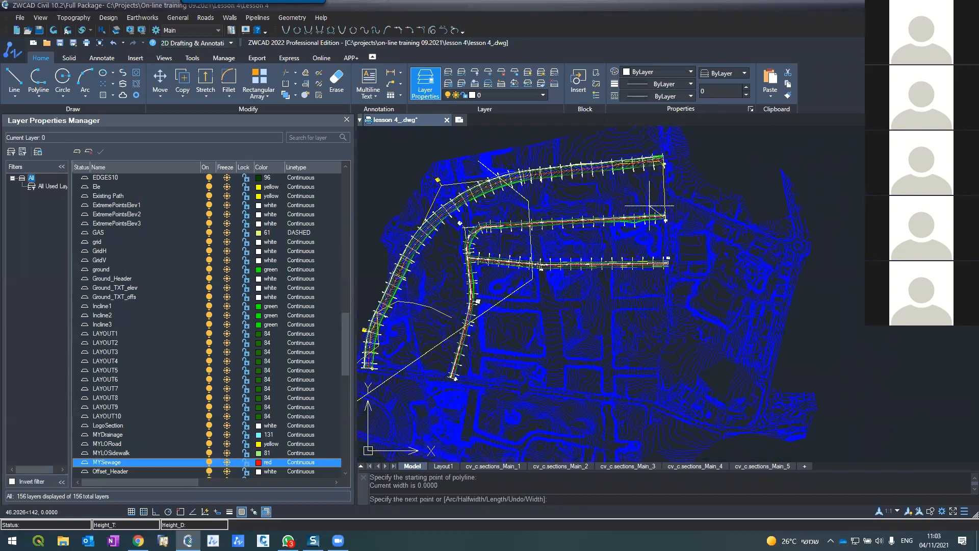
scroll(650, 206, up, 5)
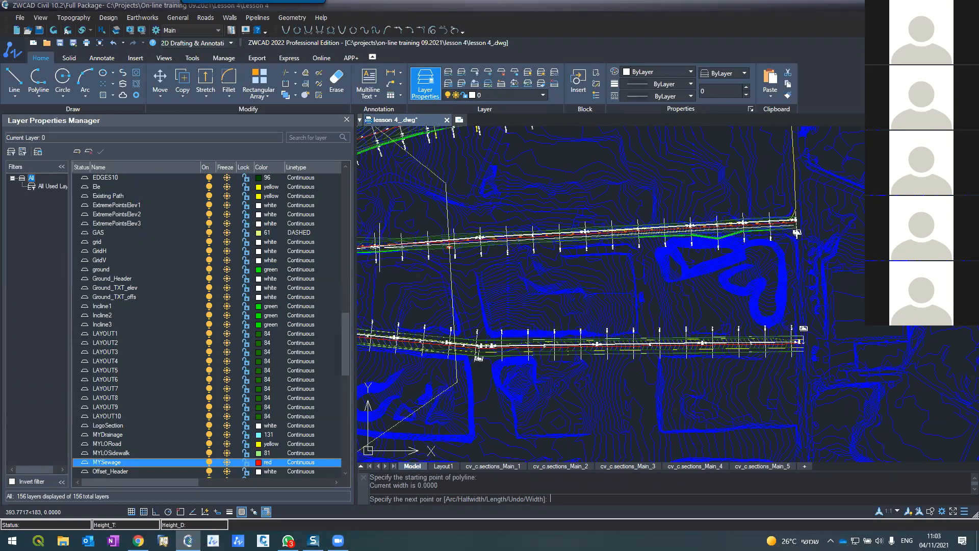
key(Return)
text(40)
key(Return)
text(40)
key(Return)
text(40)
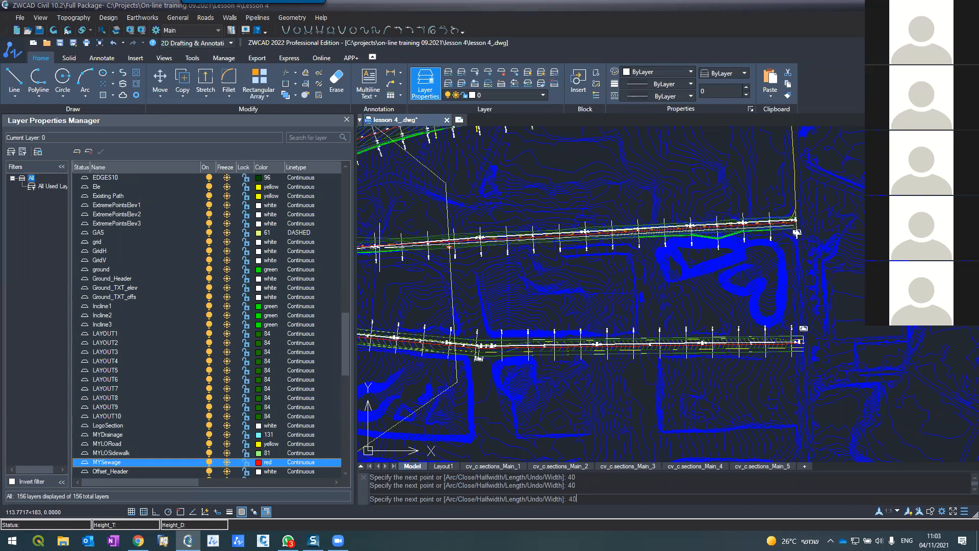
key(Return)
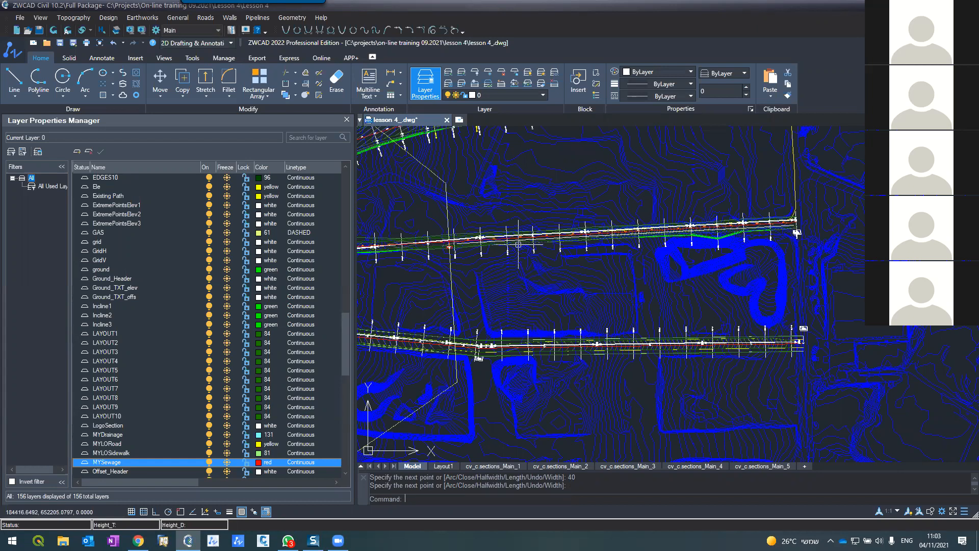
Select the new dashed polyline in the plan.
scroll(519, 244, up, 5)
click(540, 224)
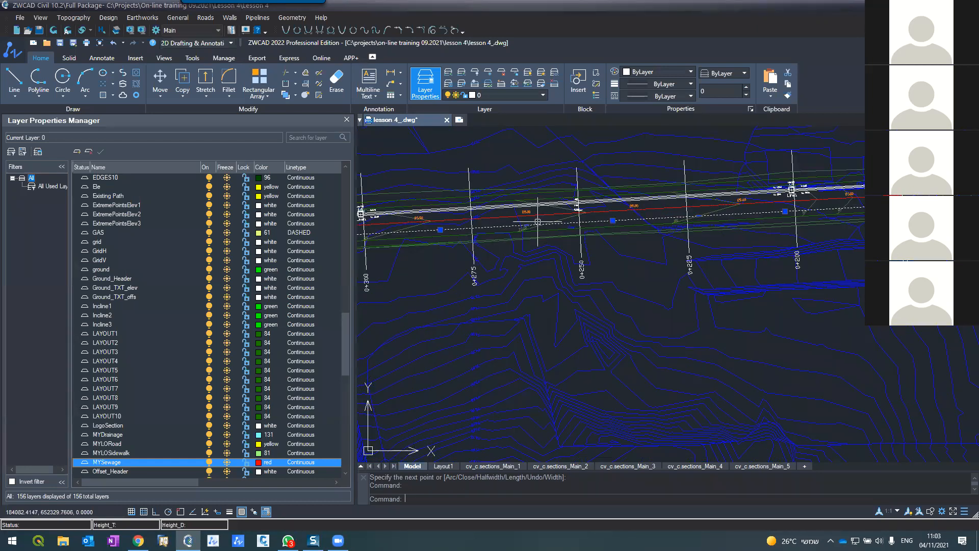
scroll(436, 190, down, 5)
scroll(567, 191, up, 2)
scroll(691, 185, up, 3)
scroll(697, 187, up, 2)
scroll(725, 188, down, 4)
scroll(862, 183, up, 6)
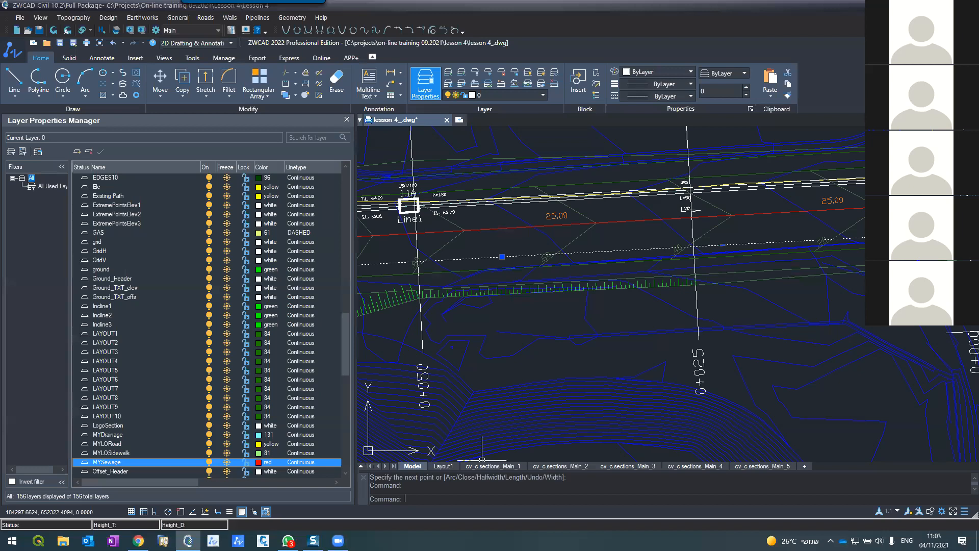
Change the selected polyline's Layer property to MYSewage, then close the palette and deselect.
key(Escape)
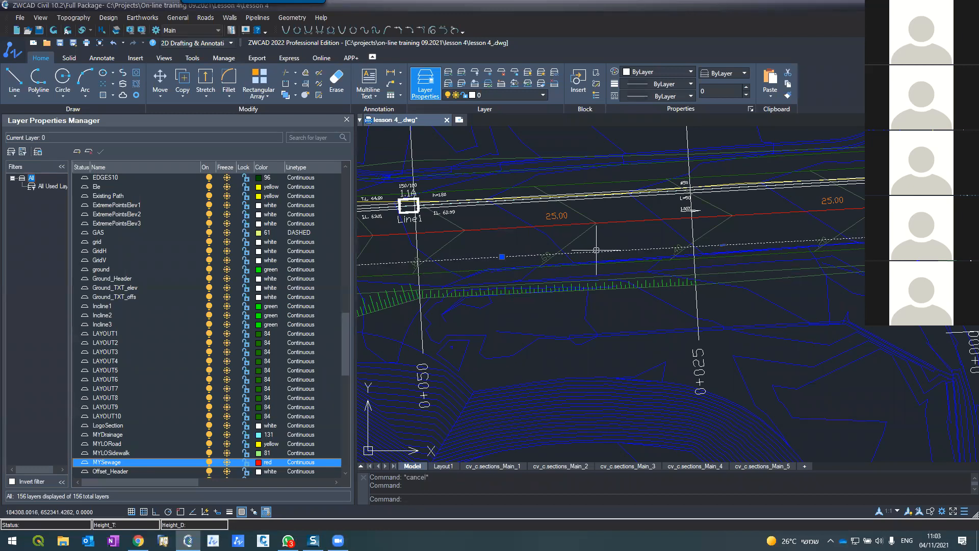
text(ch)
key(Return)
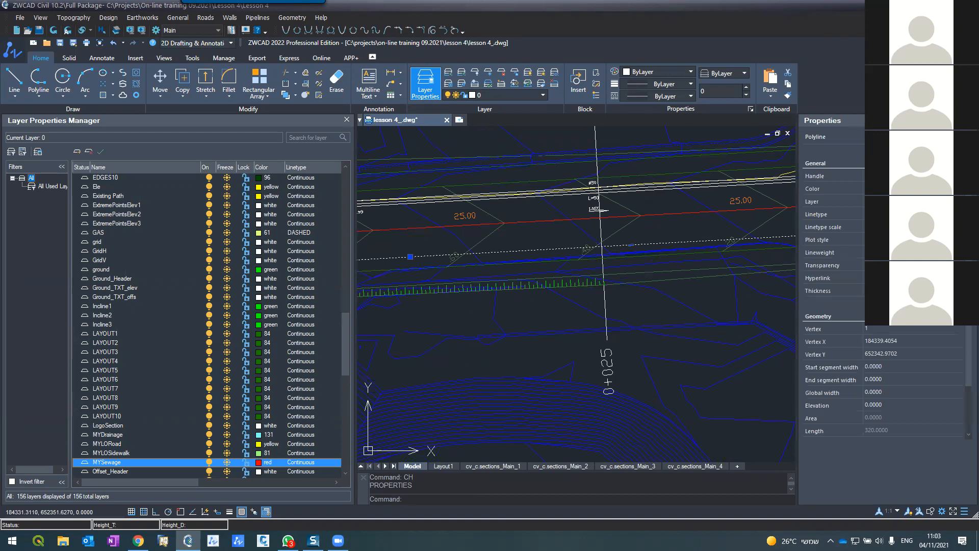
click(833, 201)
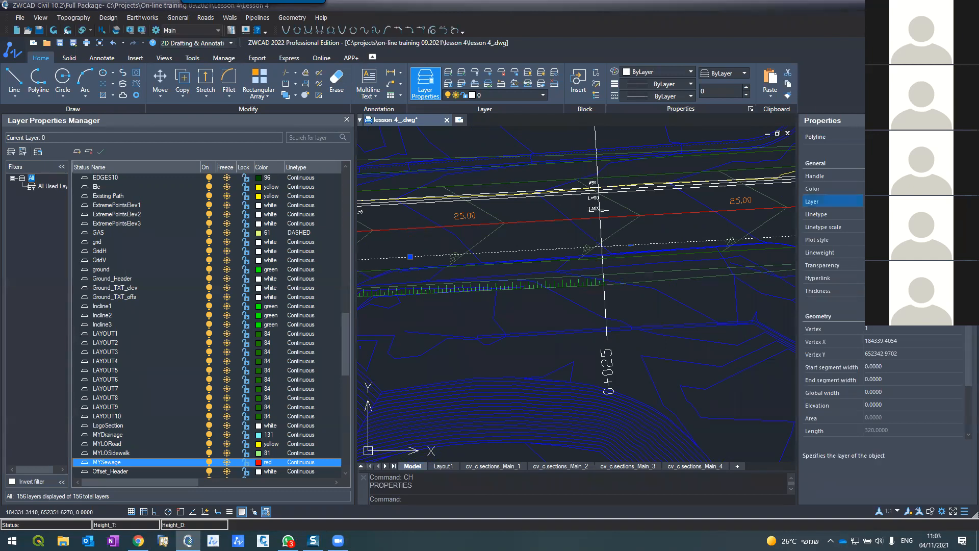
click(955, 202)
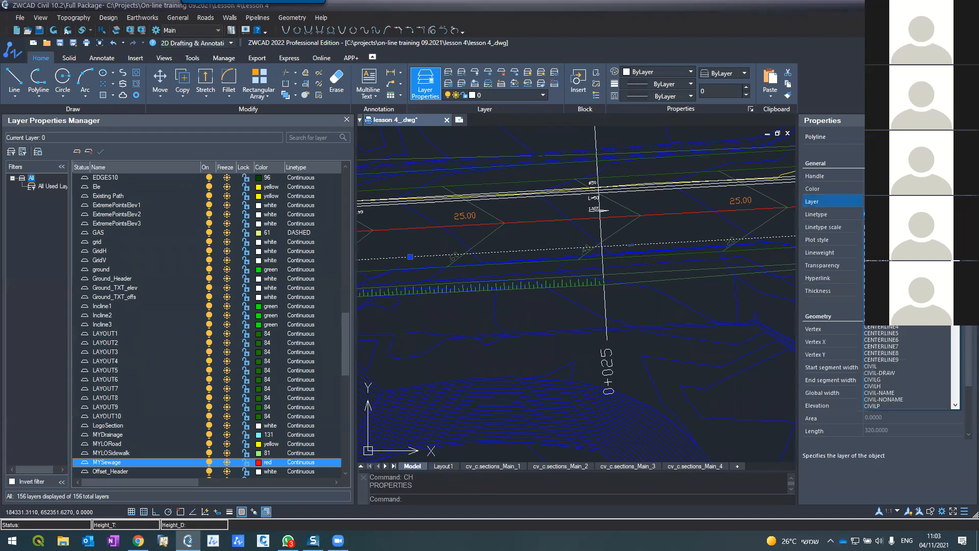
key(m)
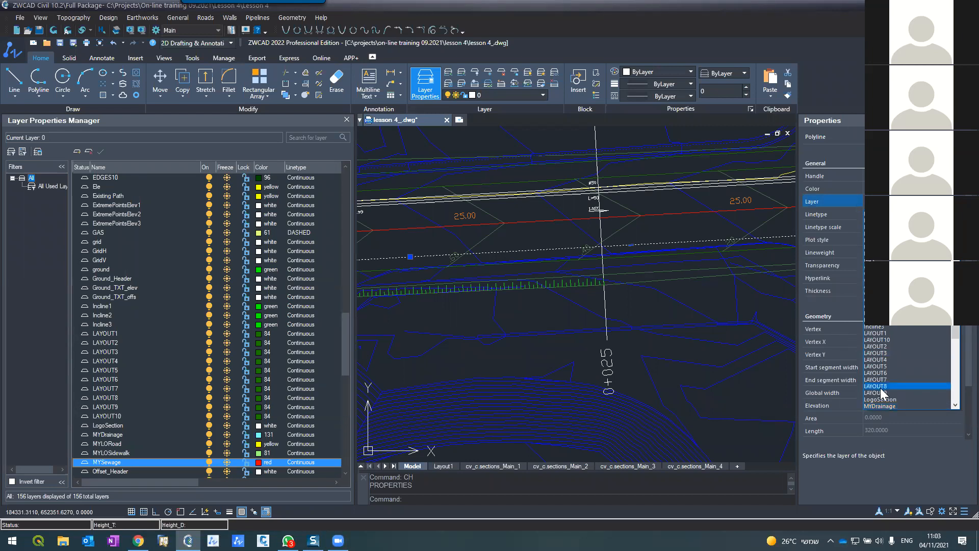
scroll(885, 400, down, 1)
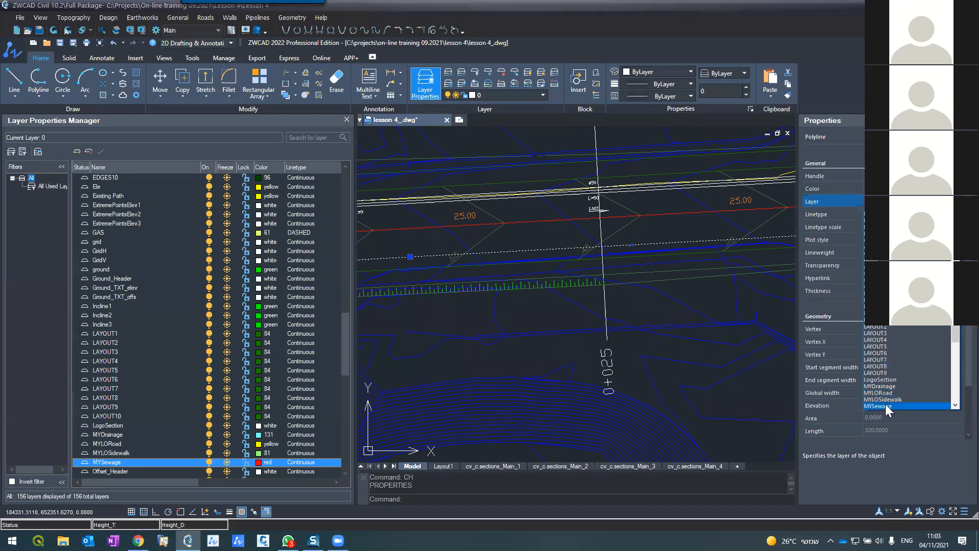
click(886, 406)
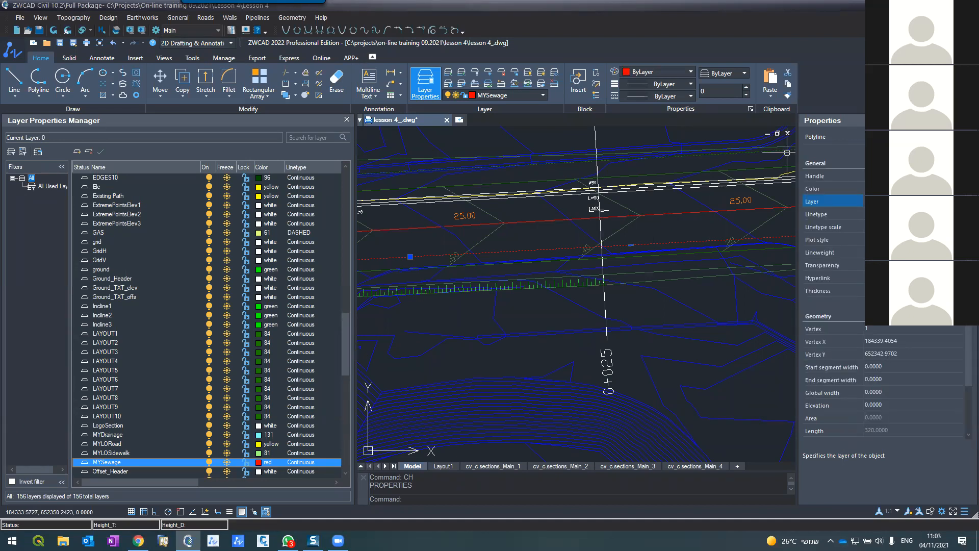
click(971, 120)
key(Escape)
key(Escape)
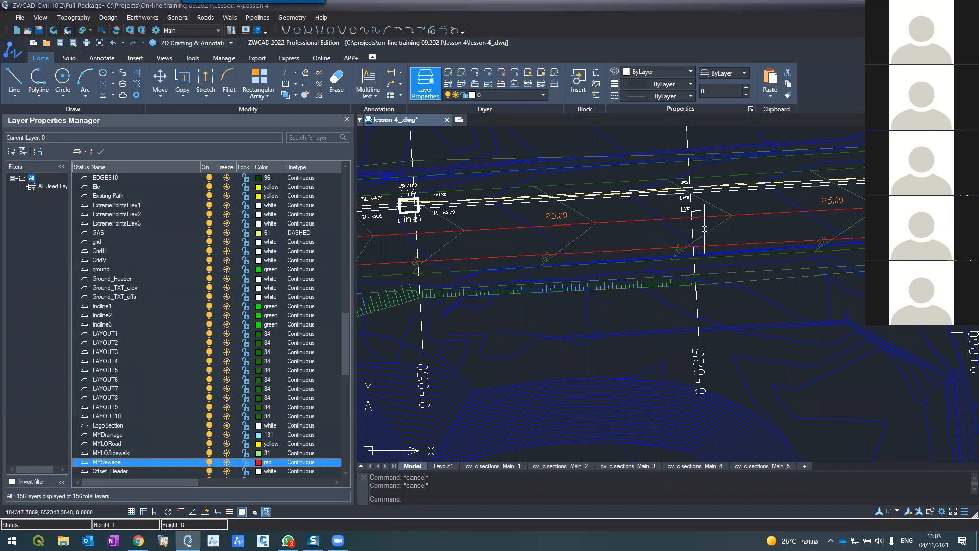
Make MYSewage the current layer and select the red sewage line.
scroll(614, 216, down, 2)
scroll(729, 224, up, 2)
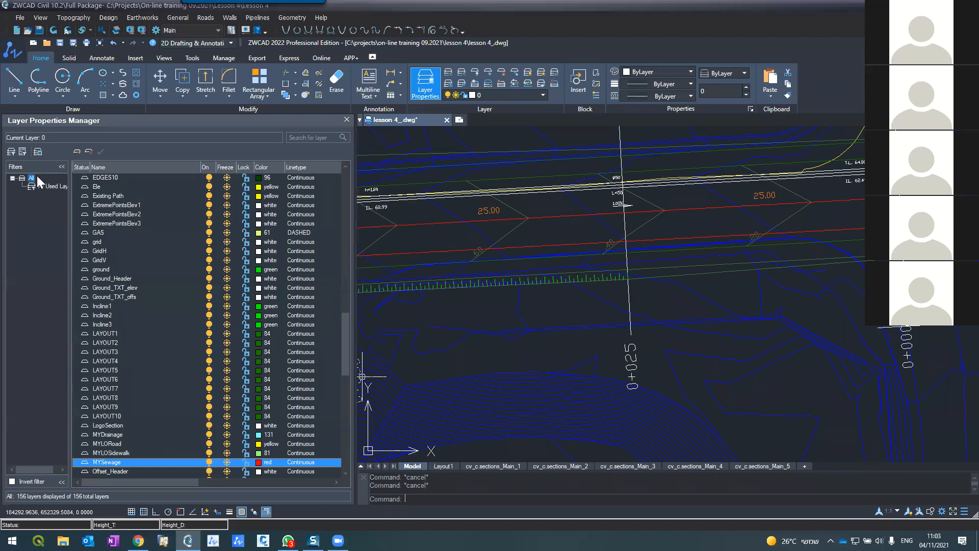
click(101, 151)
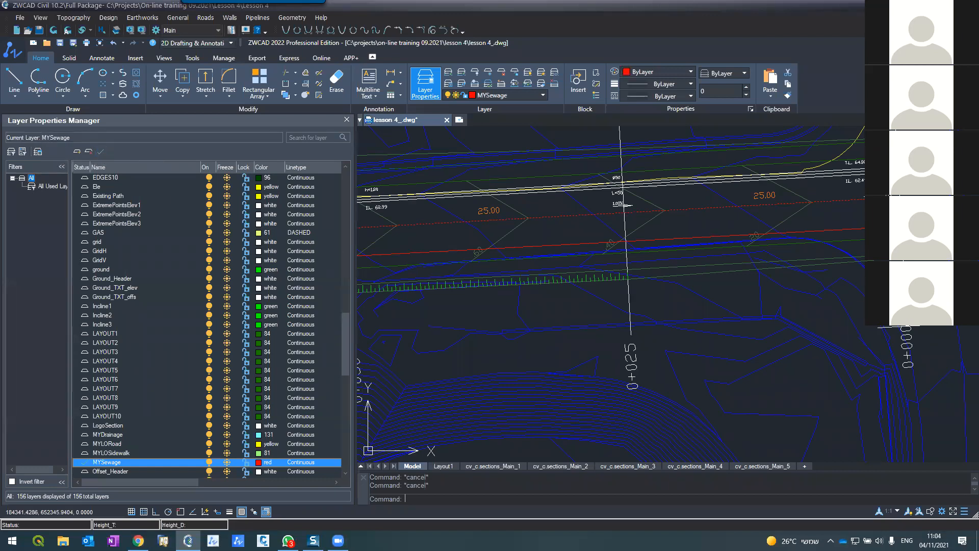
click(562, 245)
Start a polyline with PL and turn on object snap through its settings.
text(PL)
key(Return)
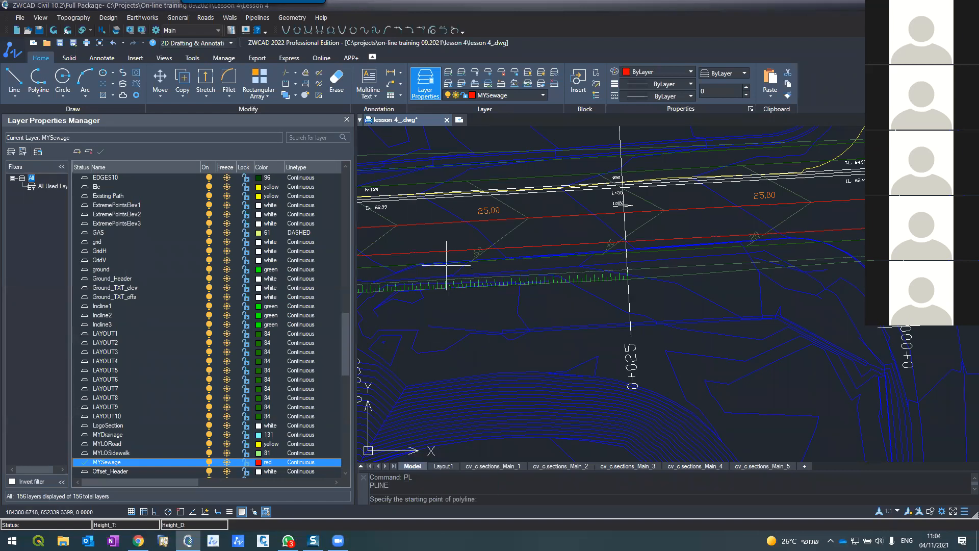
click(180, 511)
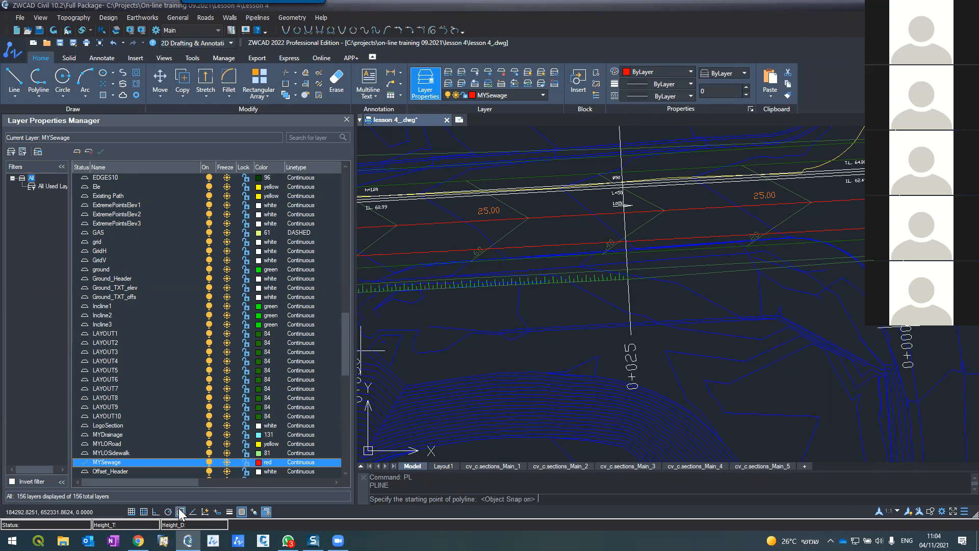
right_click(180, 513)
click(196, 507)
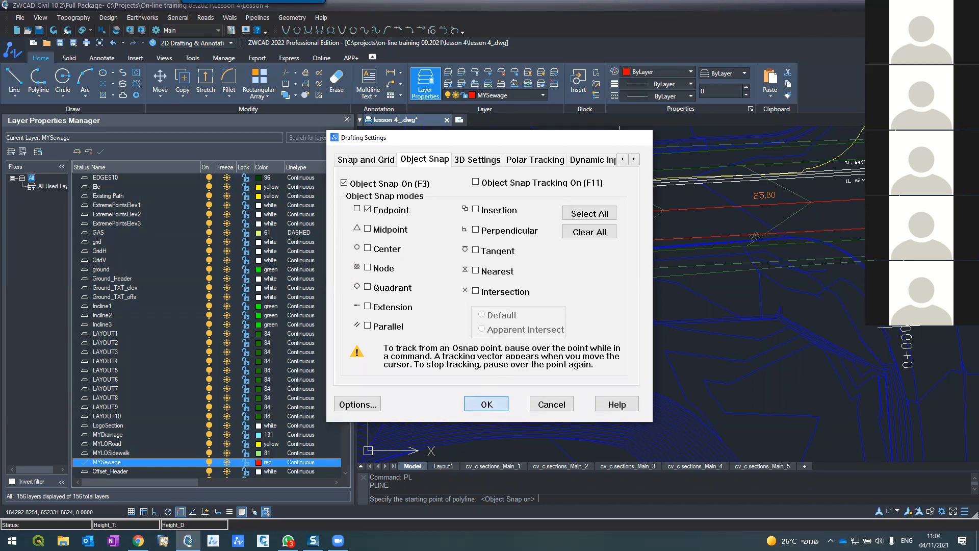
click(487, 404)
Draw the first short branch polyline from a snapped start point.
scroll(524, 250, up, 4)
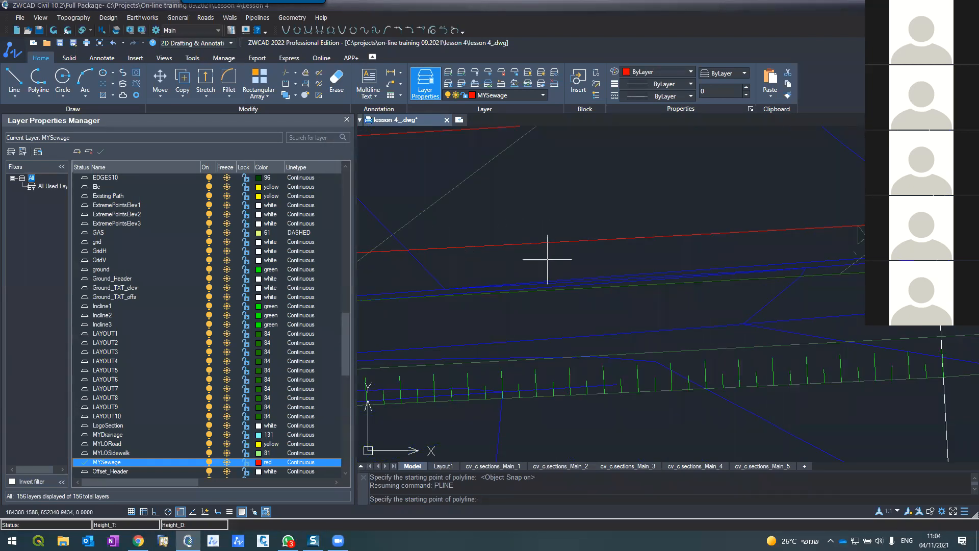
scroll(521, 258, down, 3)
click(404, 264)
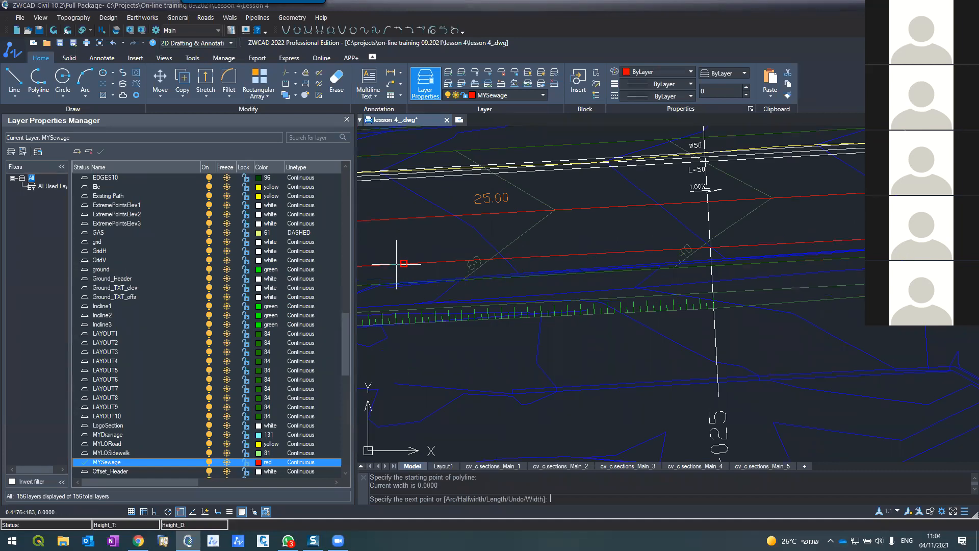
scroll(473, 328, down, 5)
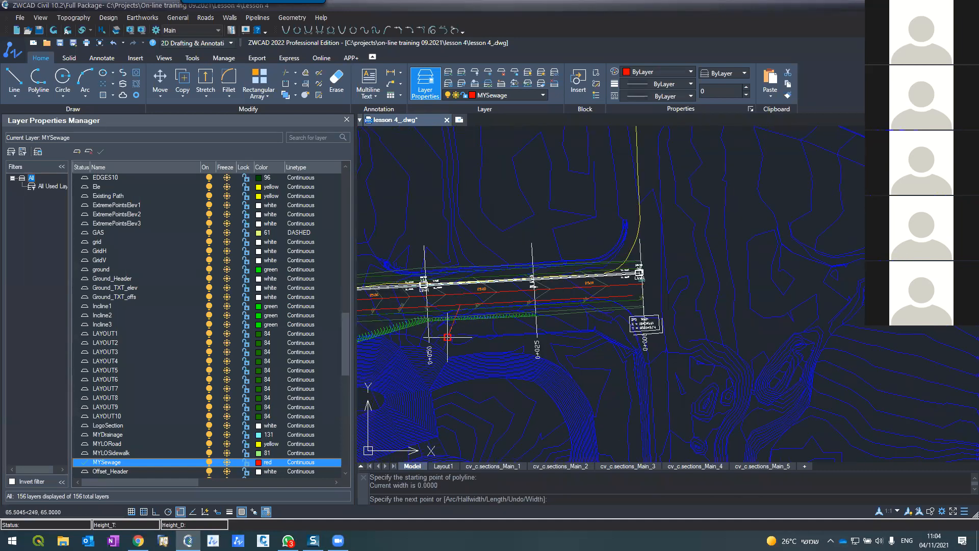
scroll(460, 337, up, 3)
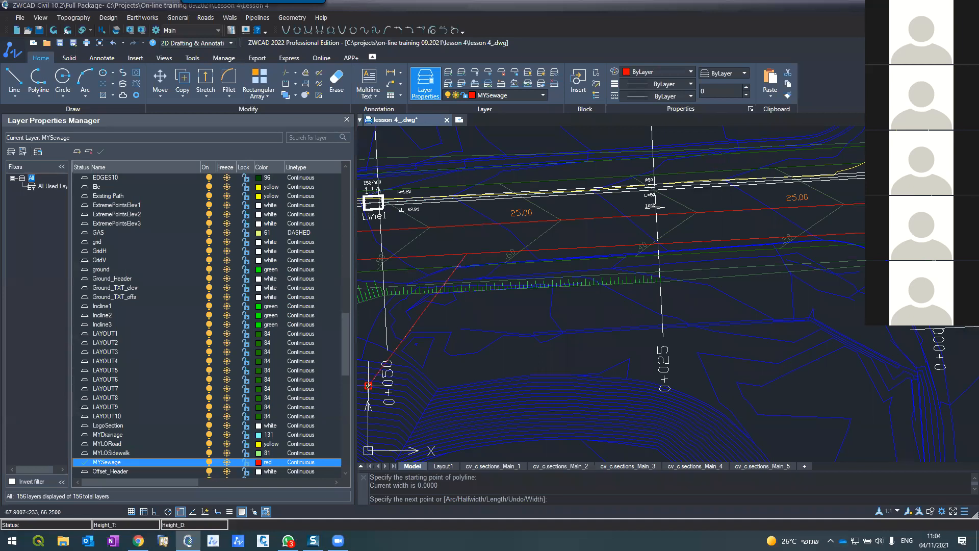
click(180, 513)
click(436, 318)
key(Return)
key(Return)
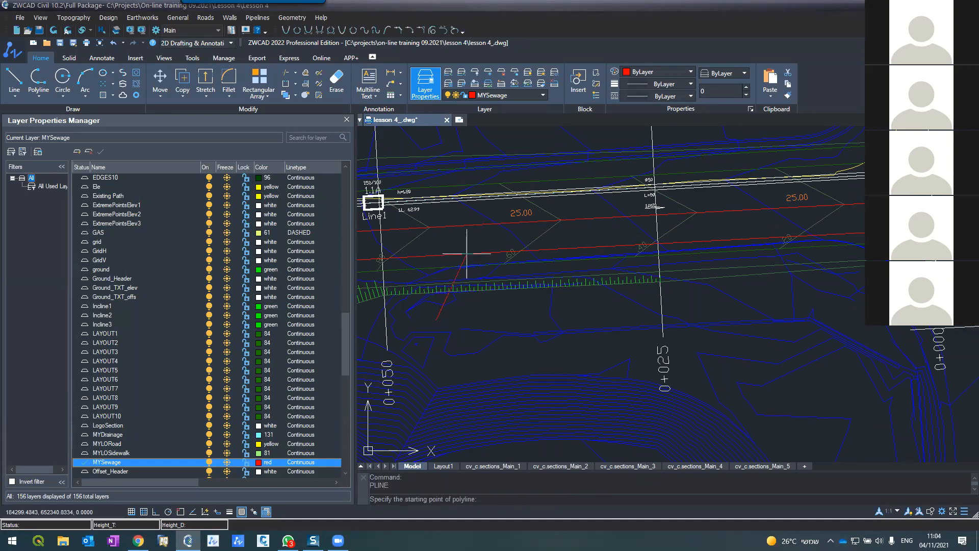
Draw a second branch from the sewage line to a free end vertex.
click(180, 512)
click(458, 252)
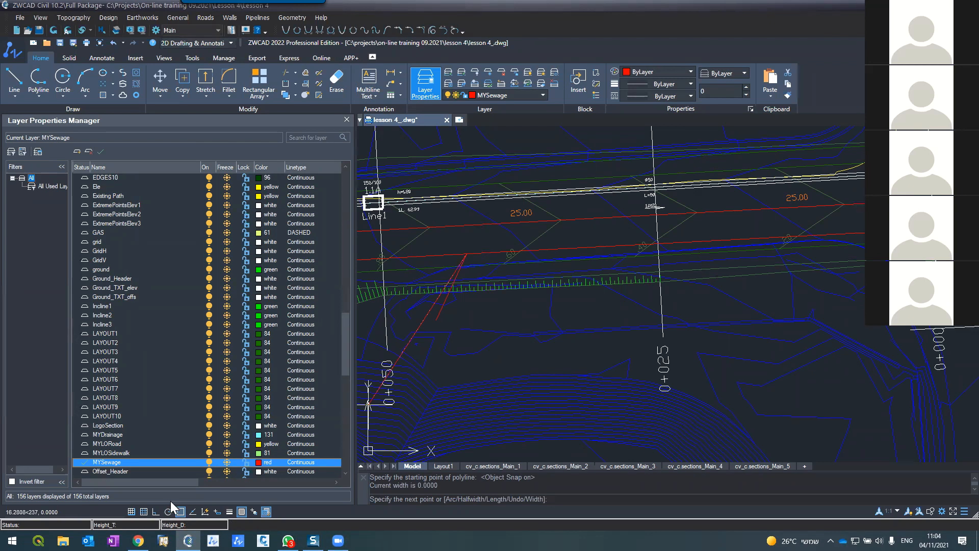
key(F3)
click(506, 330)
key(Return)
scroll(515, 367, down, 6)
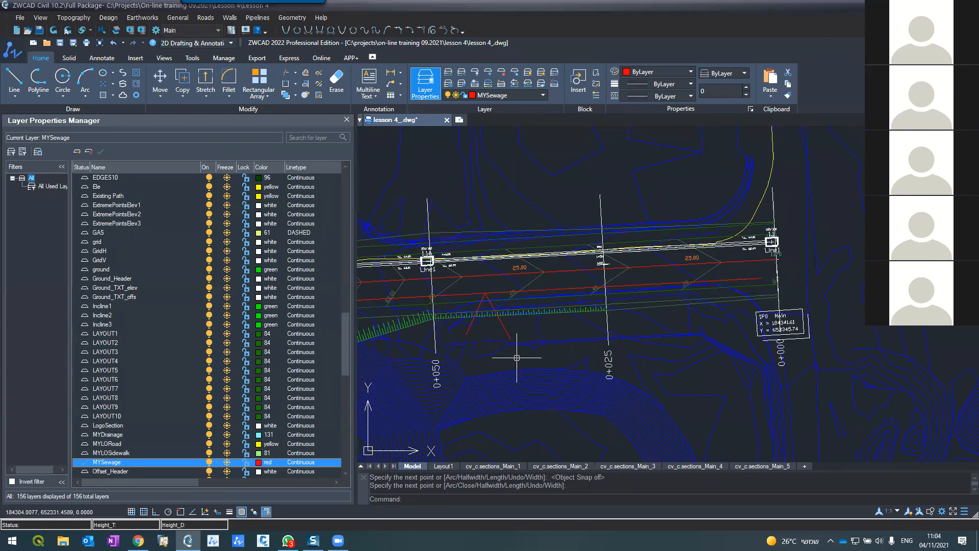
scroll(510, 383, up, 5)
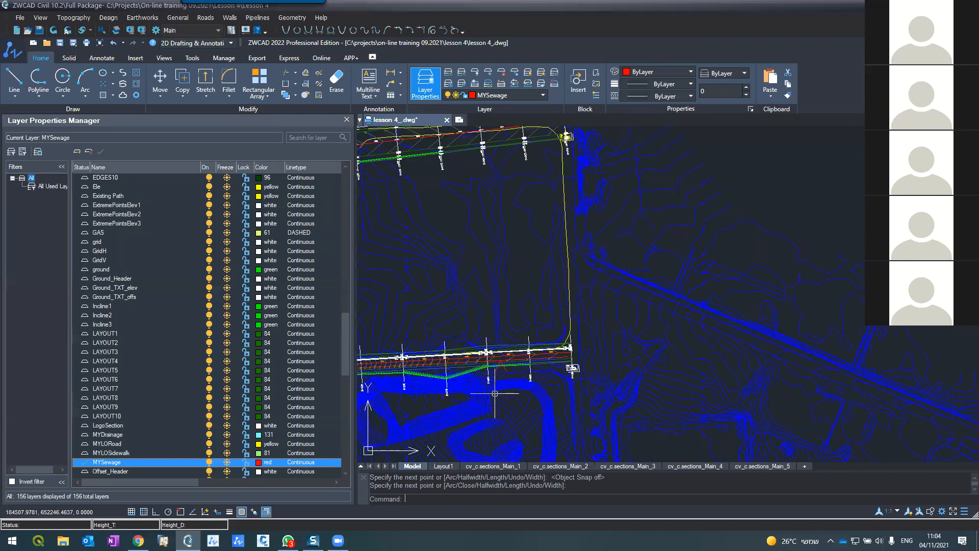
Close Layer Properties and pick the red sewage line in Pipelines > Design coordinates.
click(346, 121)
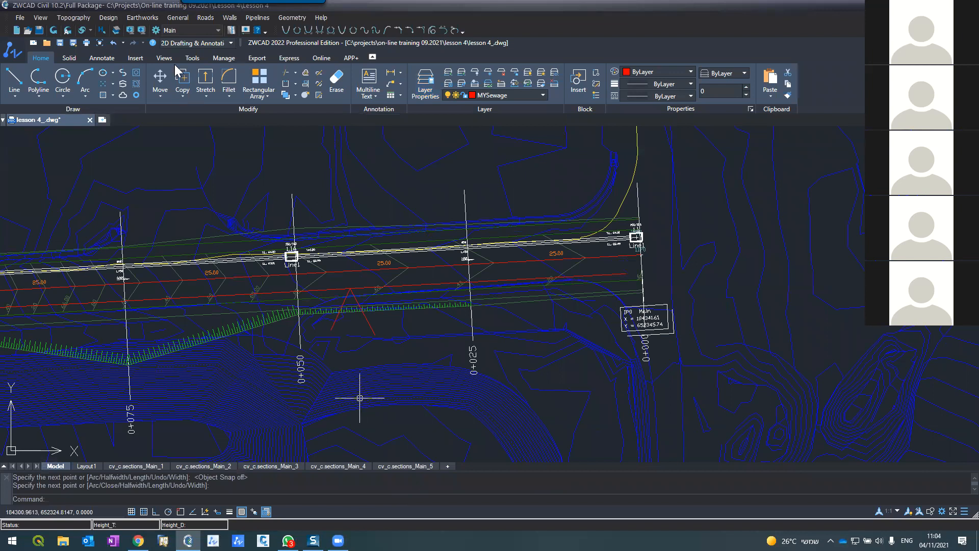
click(258, 18)
click(258, 37)
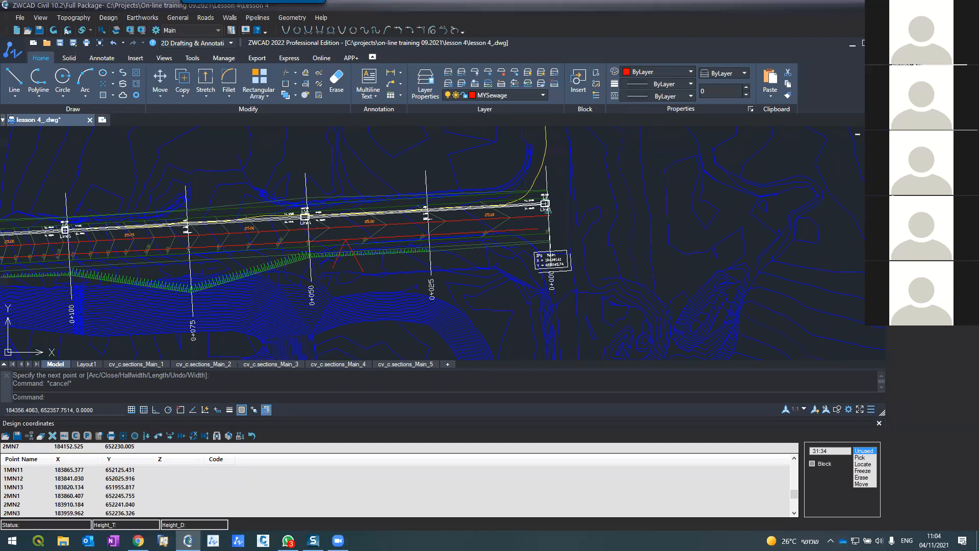
click(387, 236)
right_click(387, 239)
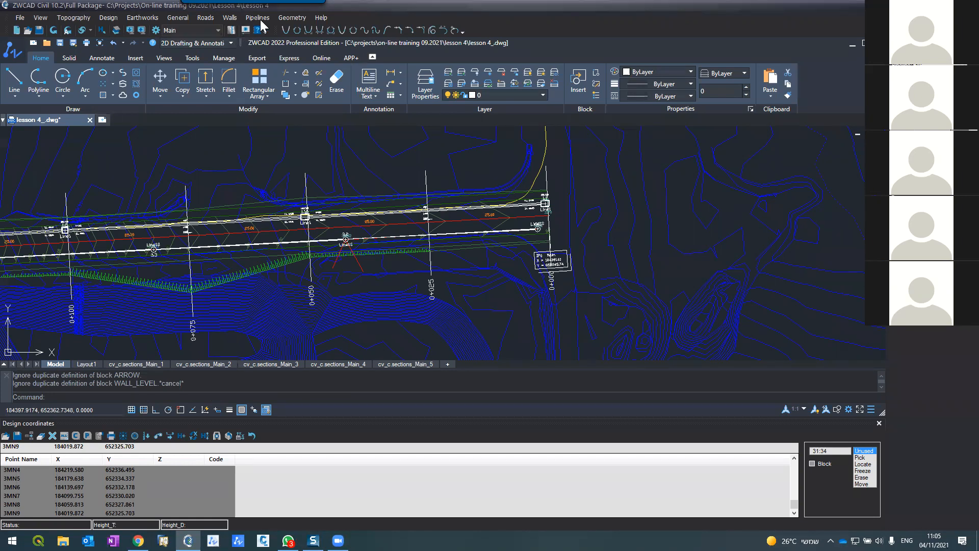
Run Pipelines > Layout to draw Line1S as a pipe with manholes and labels.
click(259, 18)
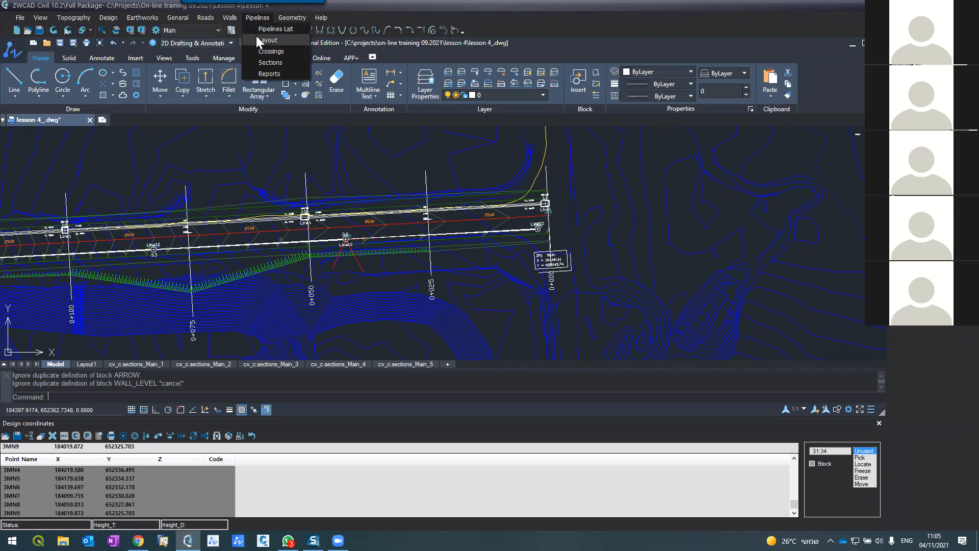
click(257, 37)
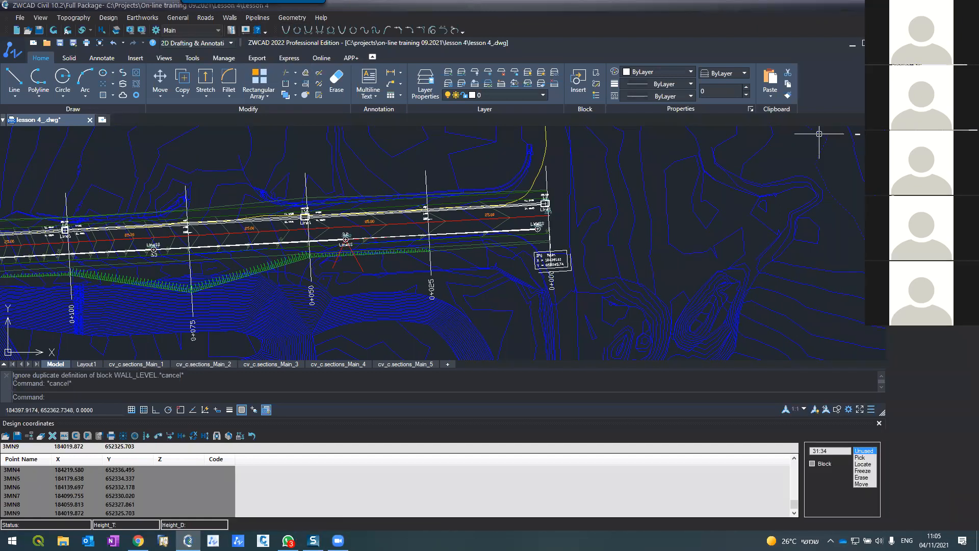
click(269, 20)
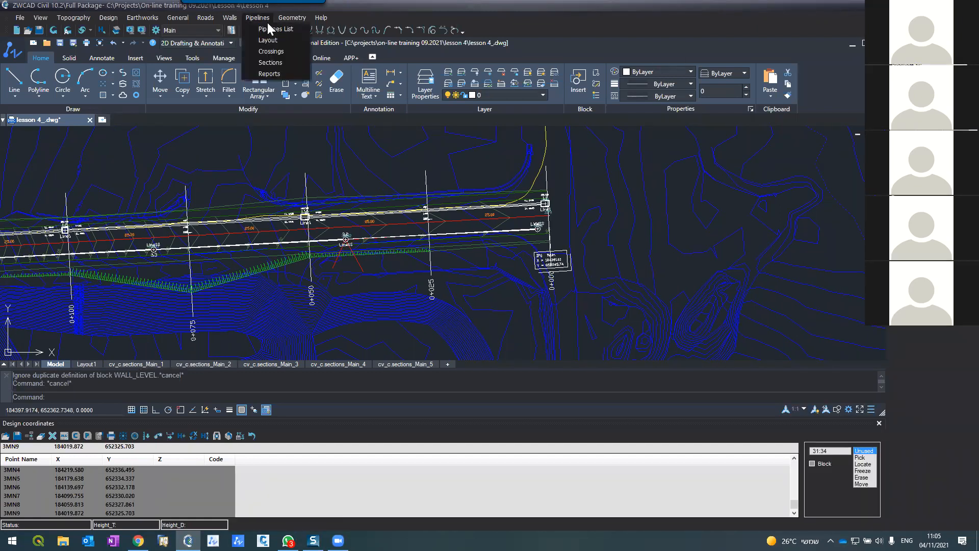
click(268, 27)
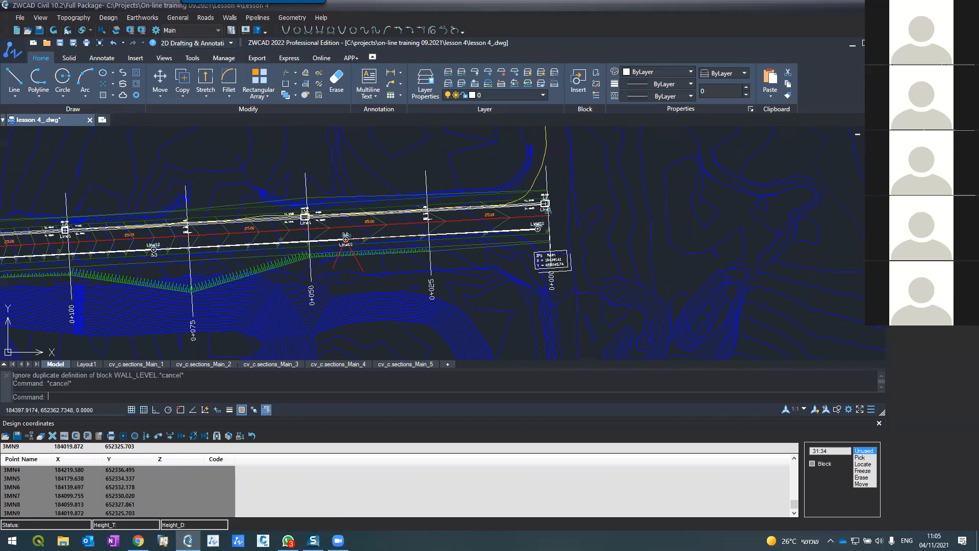
click(257, 18)
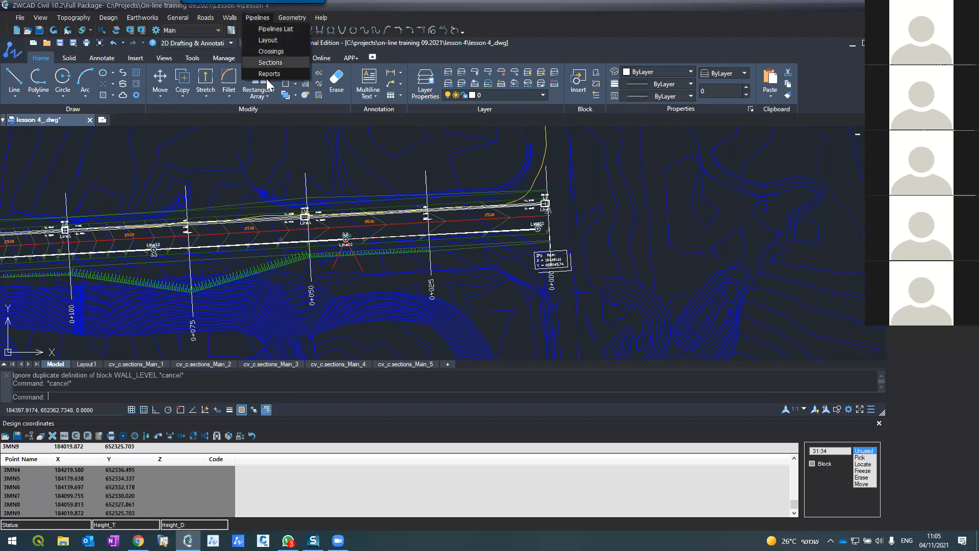
click(267, 40)
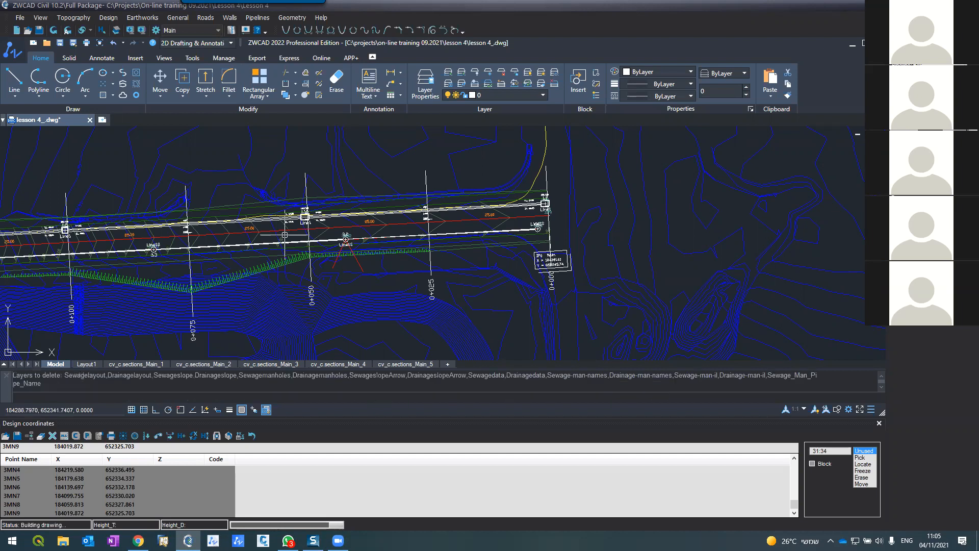
Register the first branch line as a pipeline, adding 4MN manhole points.
scroll(356, 239, up, 4)
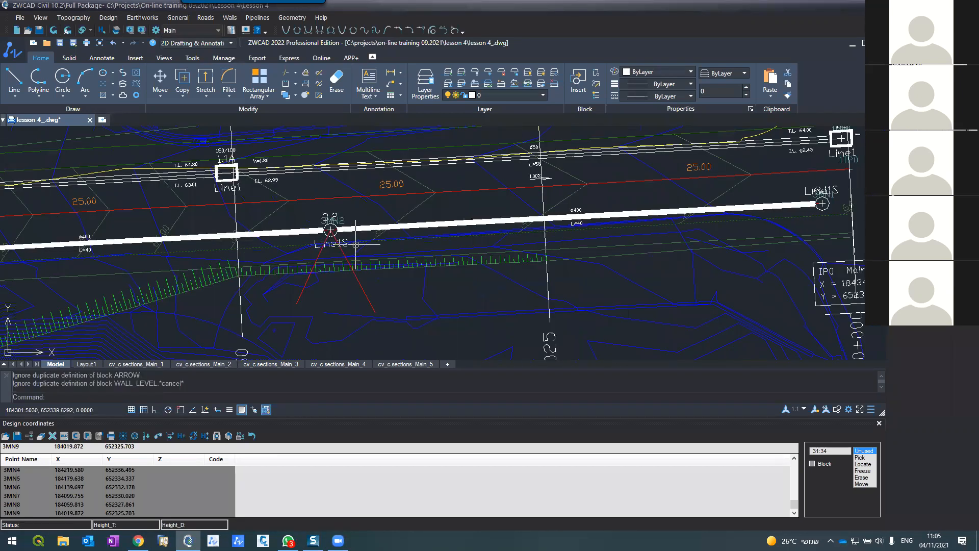
scroll(606, 234, up, 2)
scroll(543, 227, down, 4)
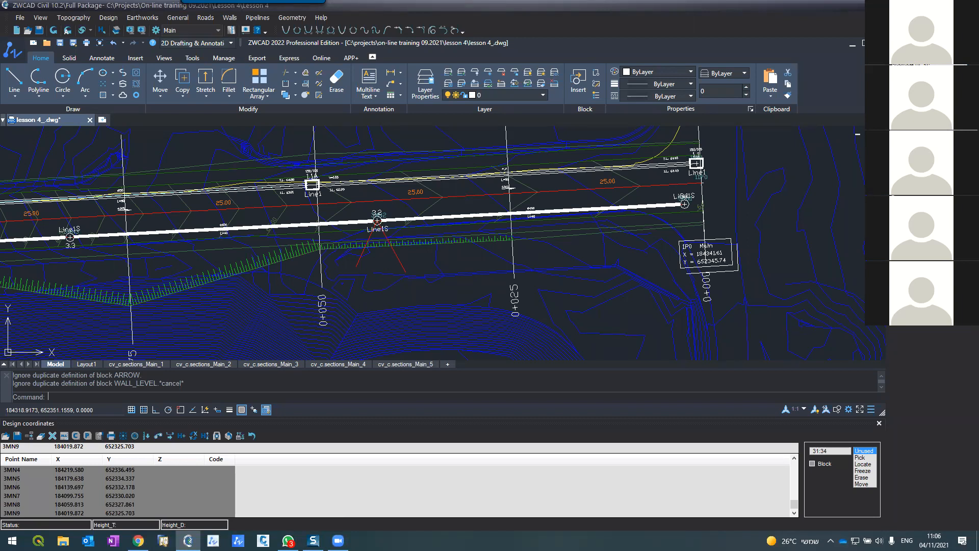
key(Escape)
key(Escape)
key(Delete)
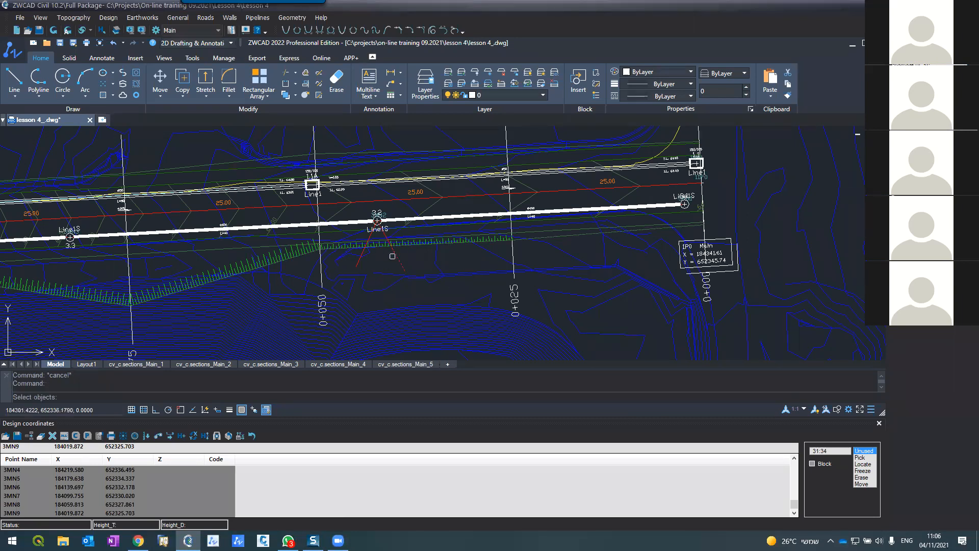
key(Escape)
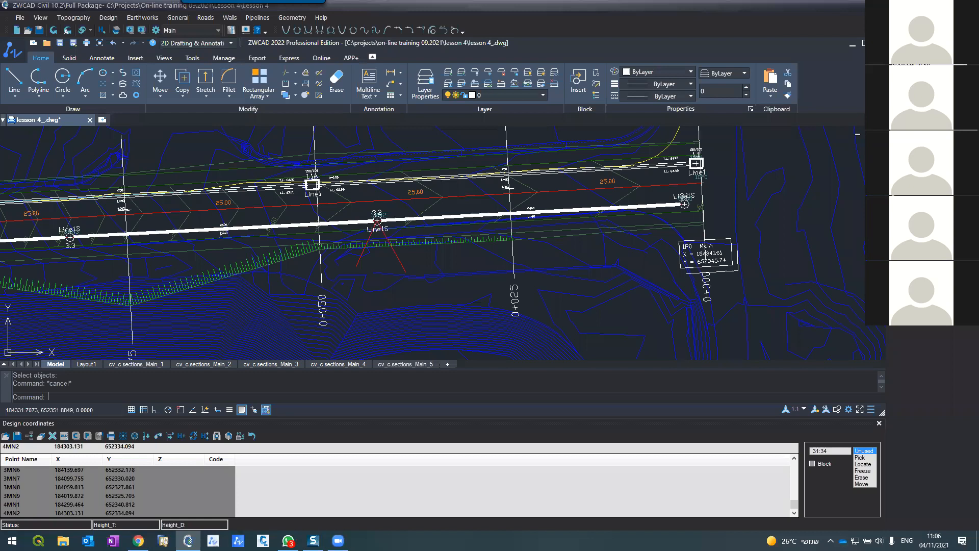
Pick the other red branch line as a pipeline, adding 5MN manhole points.
key(Delete)
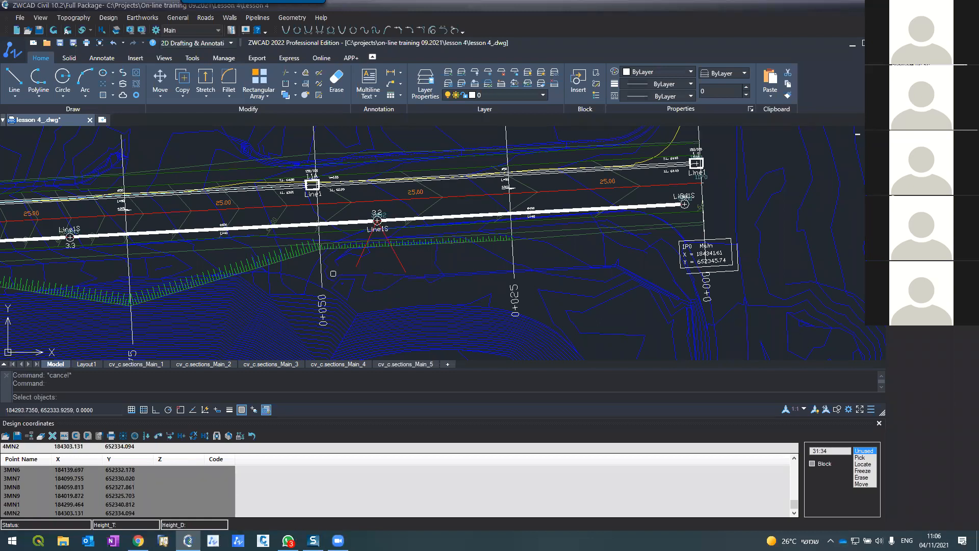
click(358, 260)
key(Escape)
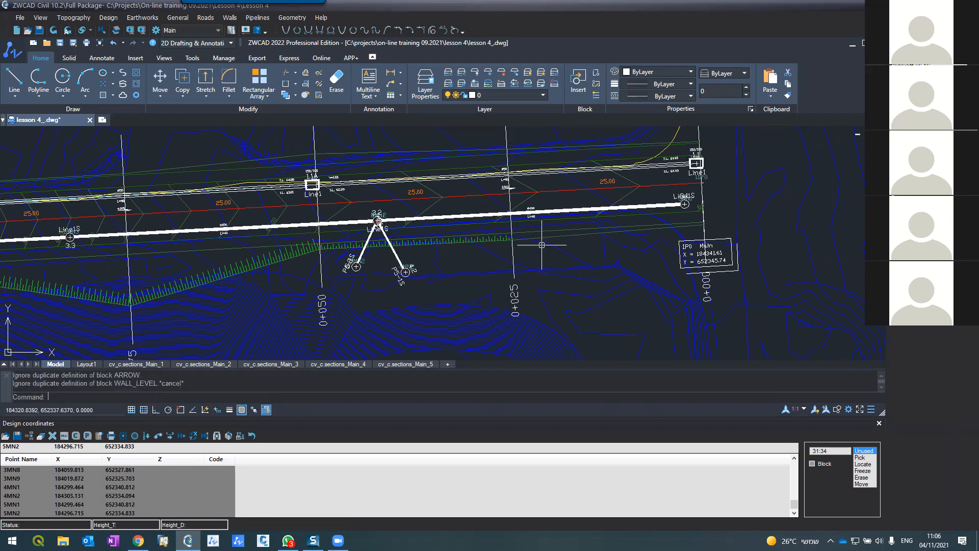
scroll(336, 247, up, 6)
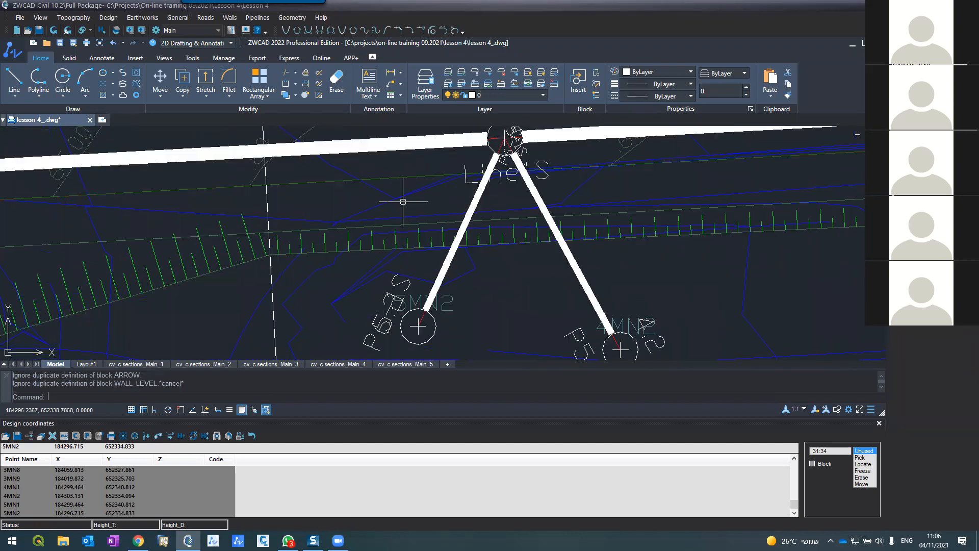
scroll(406, 209, down, 3)
scroll(405, 211, up, 2)
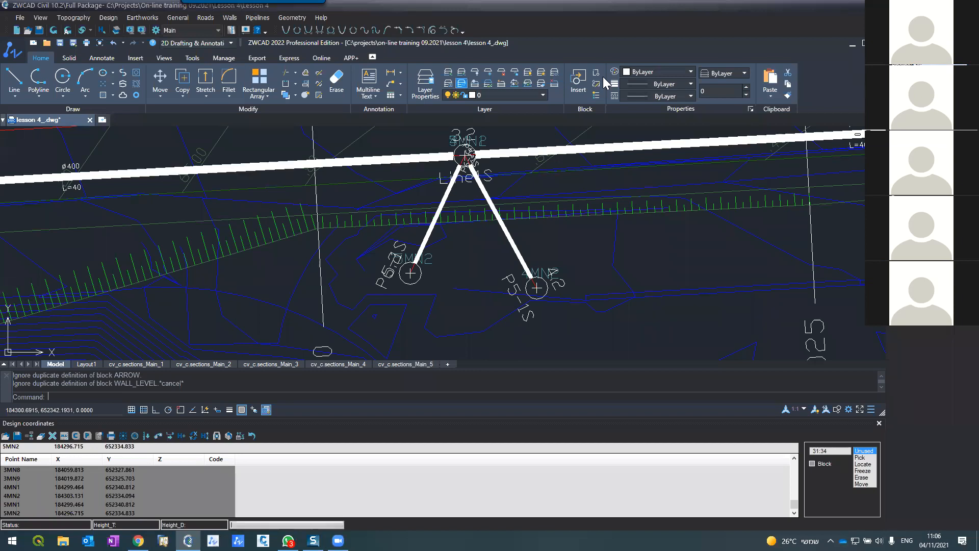
Open Pipelines > Sections, set Ground level to Design and load it with Get design data.
click(256, 18)
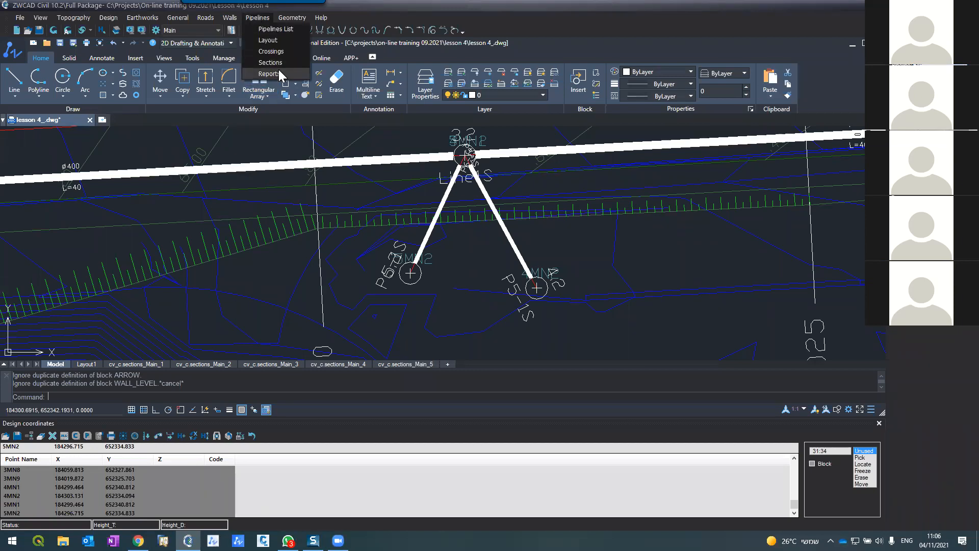
click(270, 62)
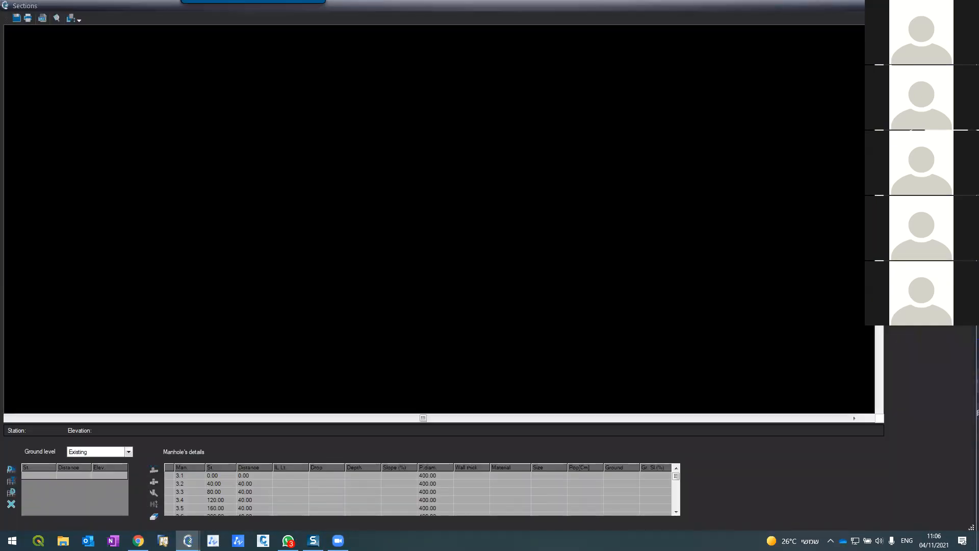
click(96, 452)
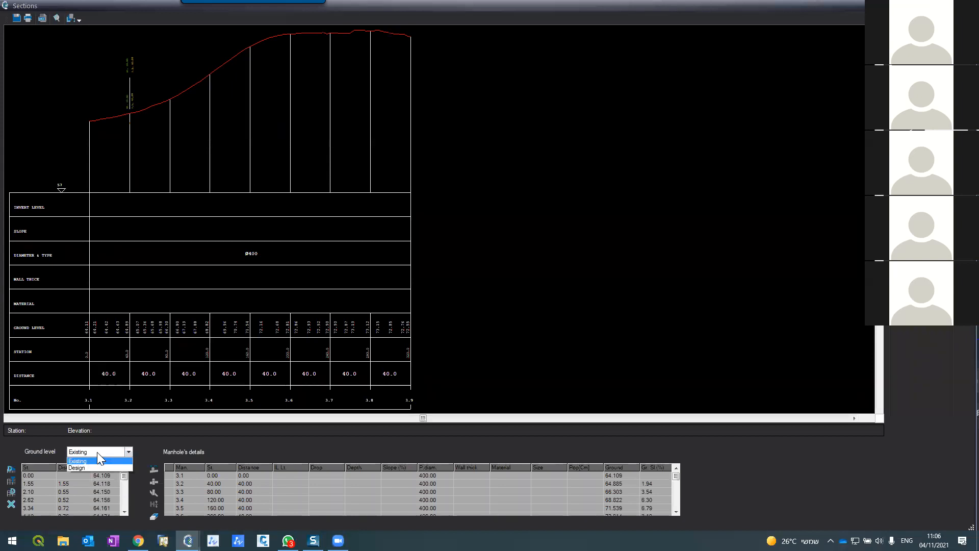
click(89, 465)
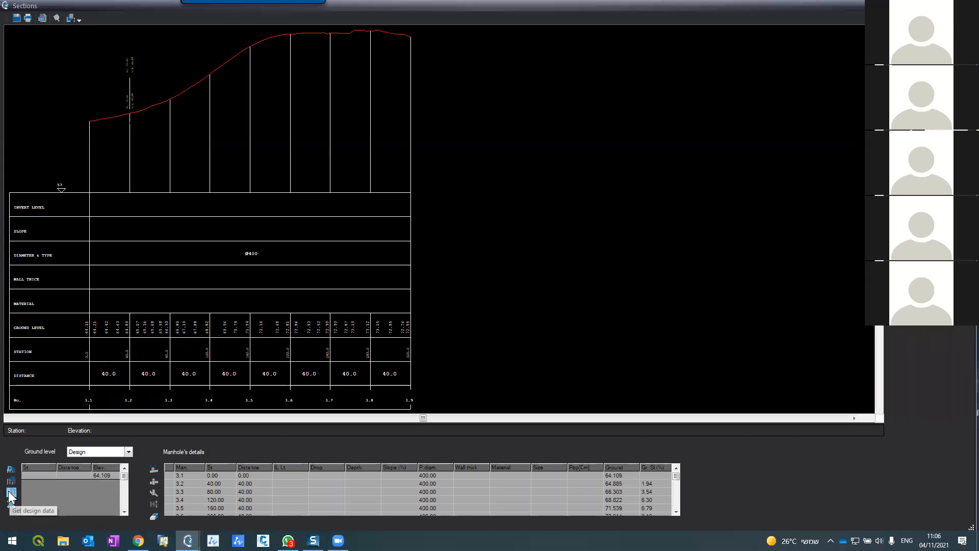
click(10, 492)
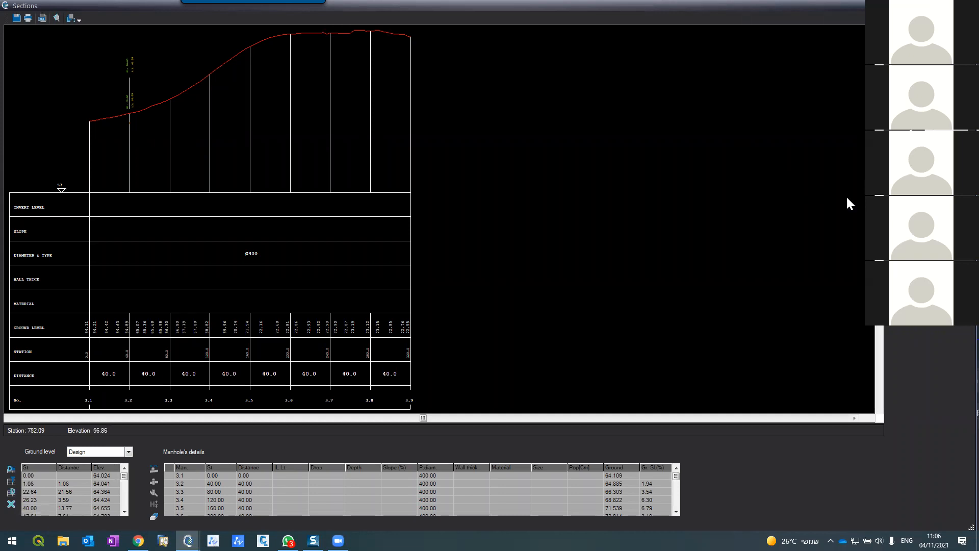
scroll(181, 117, up, 3)
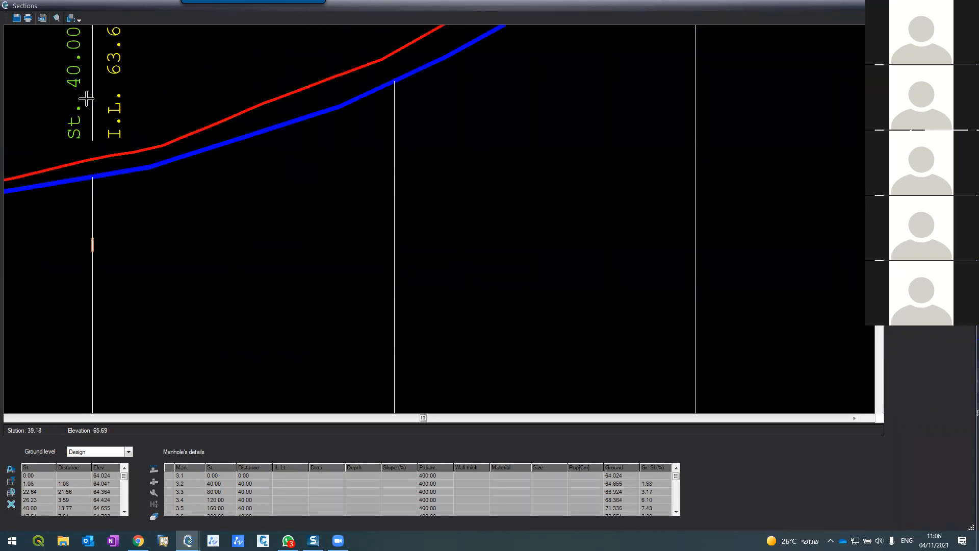
scroll(402, 208, down, 2)
scroll(401, 208, down, 2)
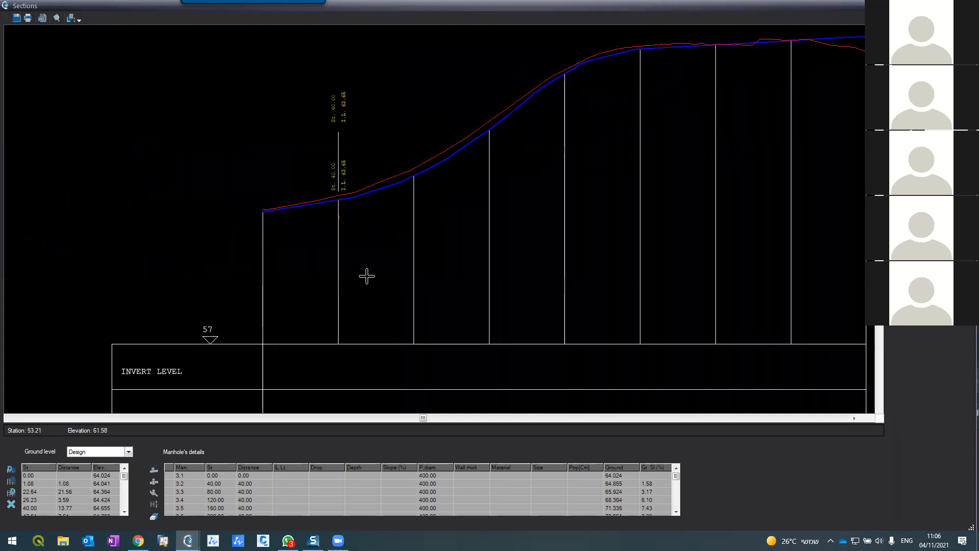
Set manhole 3.1's drop value to 1.5, correcting the first entry of 1.
click(318, 475)
text(1)
key(Return)
click(358, 481)
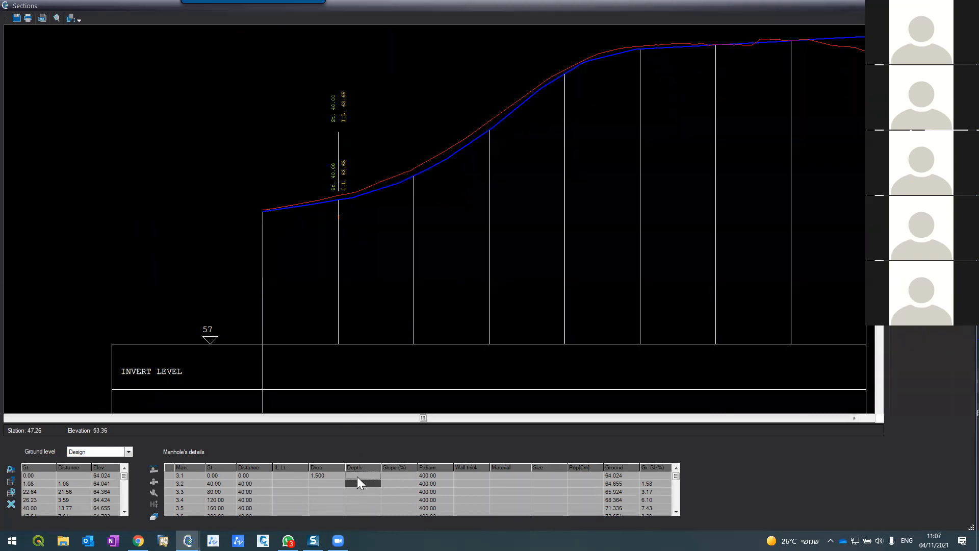
click(388, 484)
click(403, 475)
middle_click(764, 209)
middle_click(763, 208)
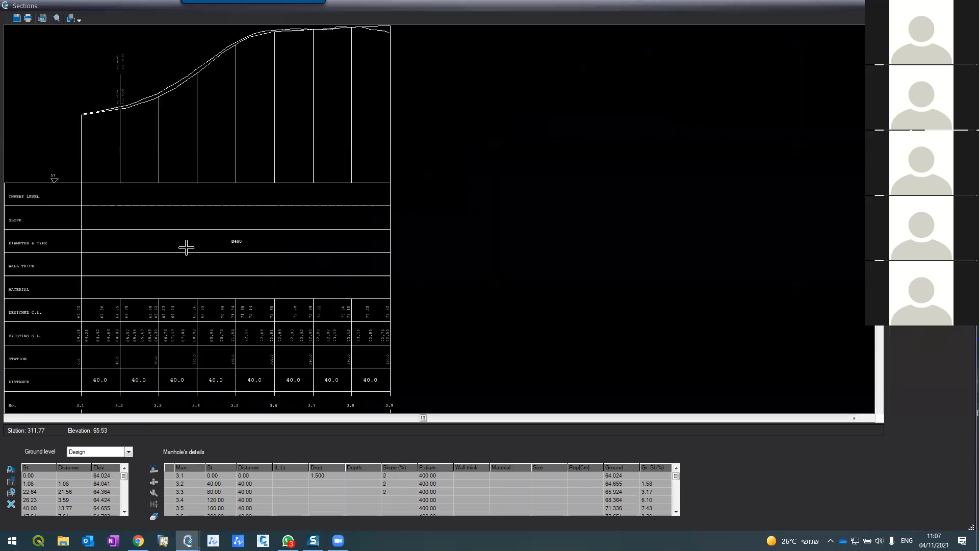
click(328, 476)
key(BackSpace)
key(BackSpace)
key(BackSpace)
key(BackSpace)
key(BackSpace)
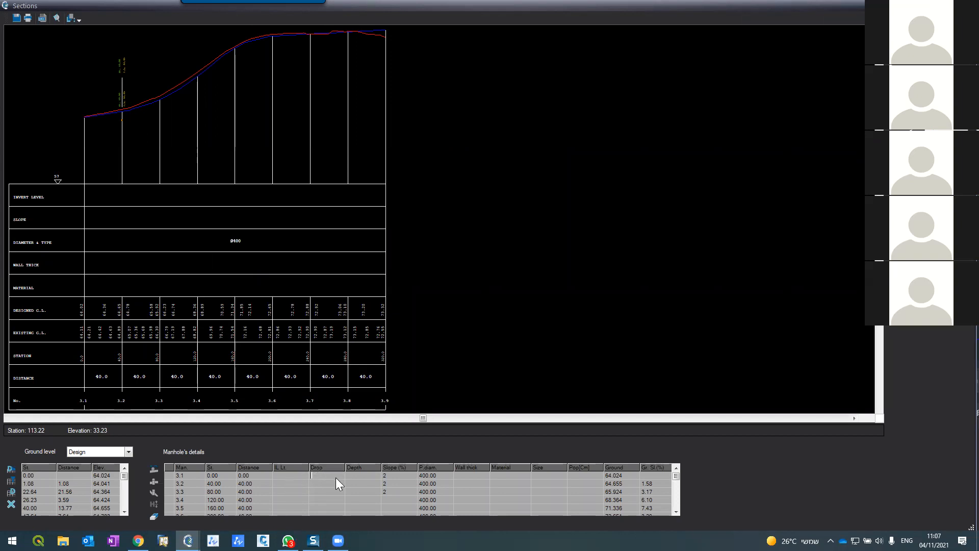
text(1.5)
key(Return)
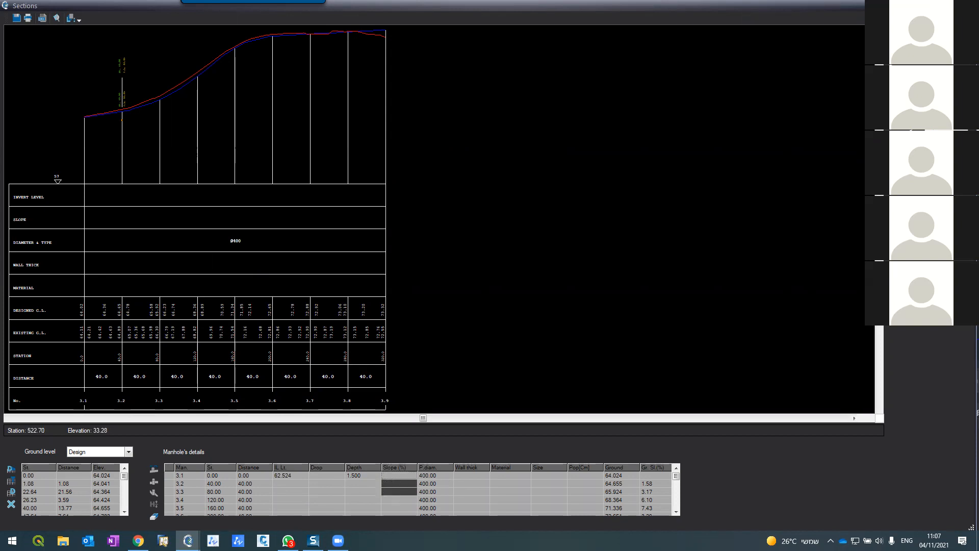
Apply a 2% slope to manholes 3.1–3.3 and 5% to manholes 3.4–3.6.
text(2)
key(Return)
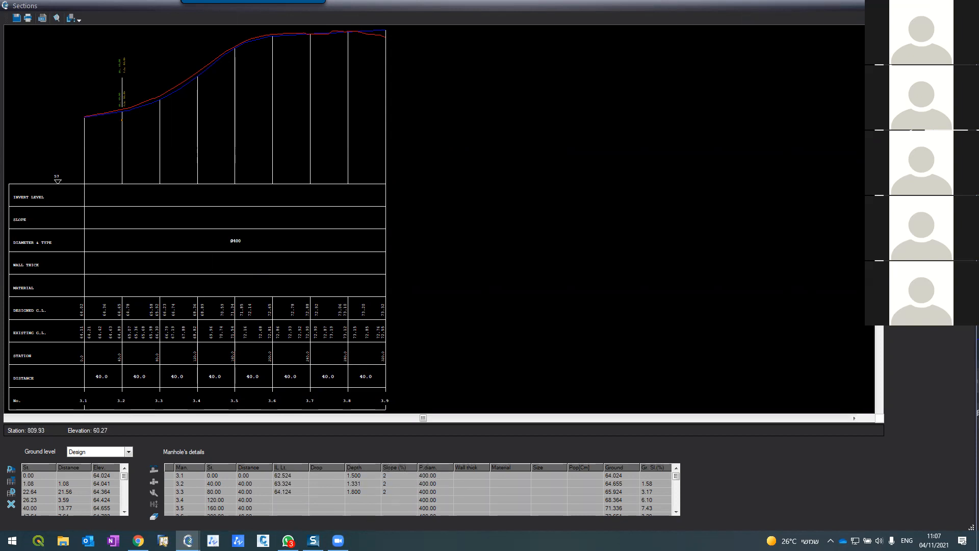
scroll(80, 92, up, 5)
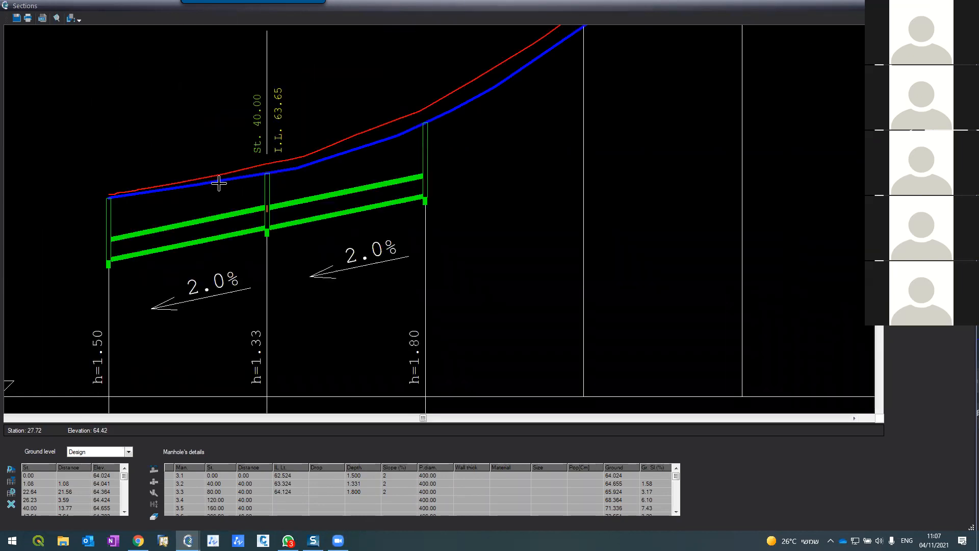
scroll(219, 183, down, 5)
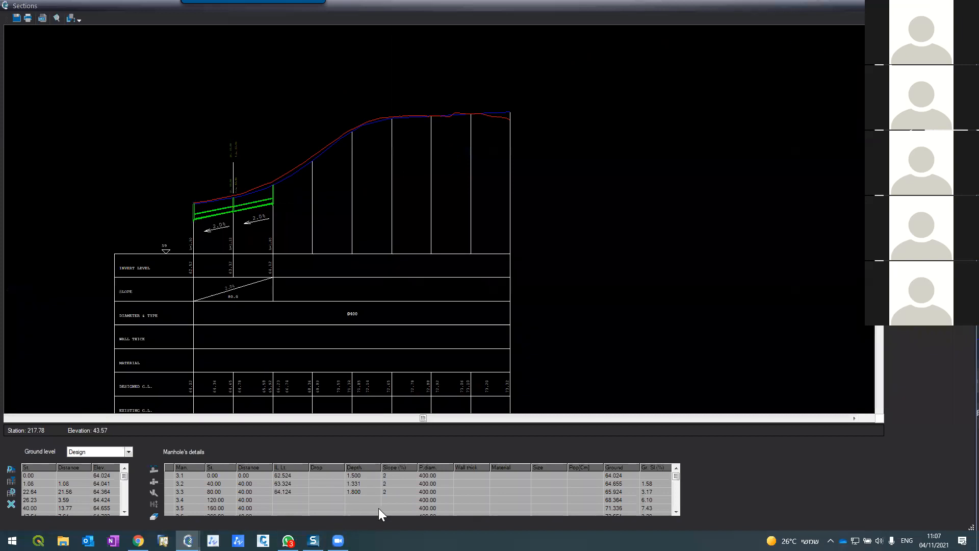
scroll(390, 502, down, 2)
click(397, 474)
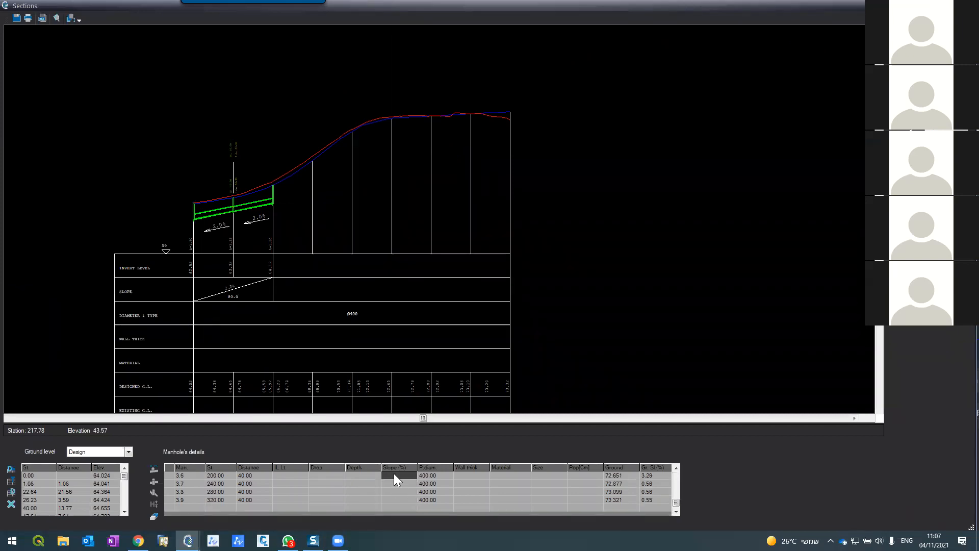
text(5)
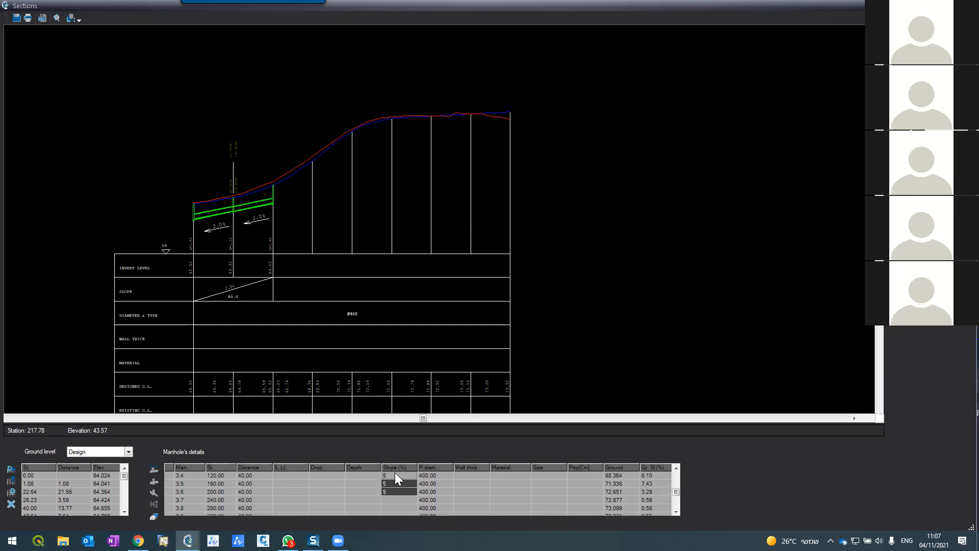
key(Tab)
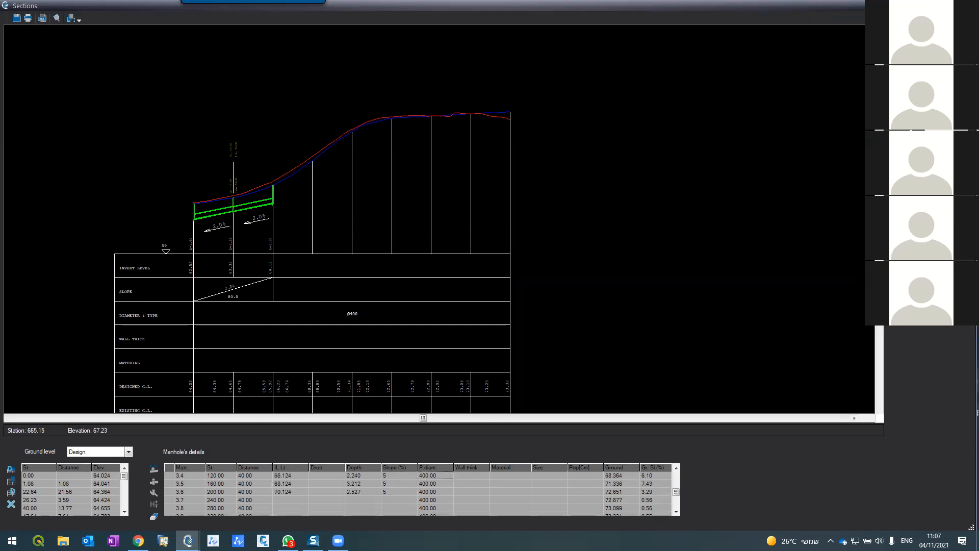
Give manholes 3.7–3.9 a 0.5% slope, replacing the initial 2%.
scroll(227, 71, up, 4)
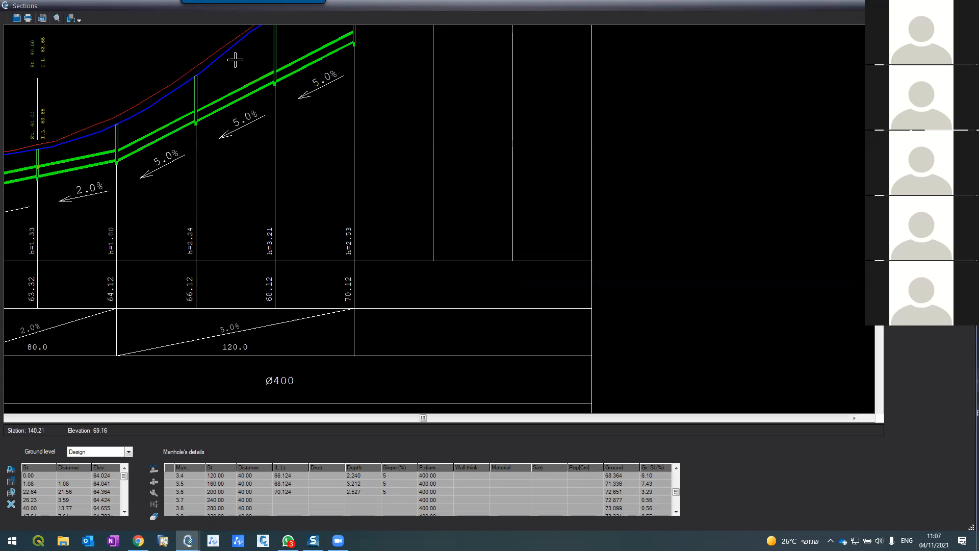
scroll(317, 262, down, 5)
scroll(328, 225, up, 3)
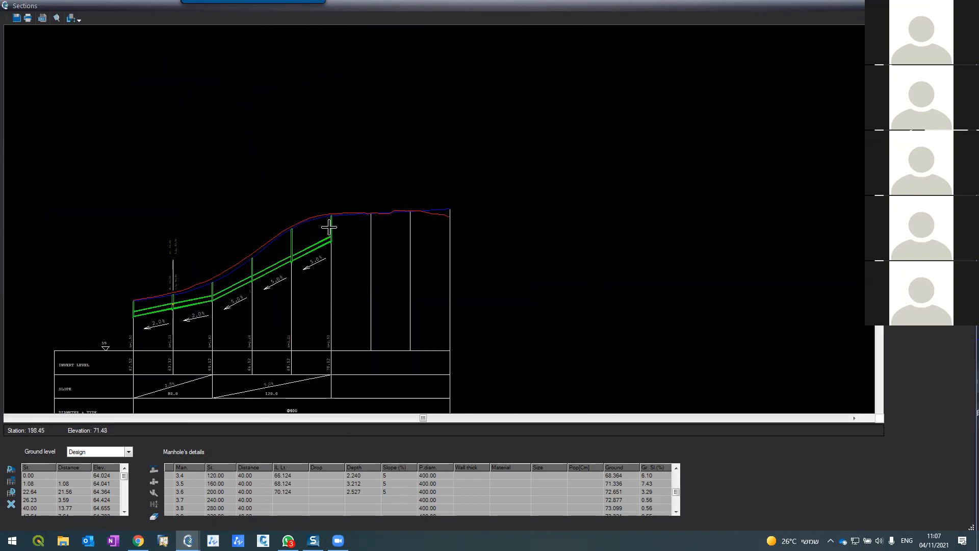
mouse_move(388, 498)
mouse_down()
mouse_move(386, 511)
mouse_move(384, 500)
mouse_up()
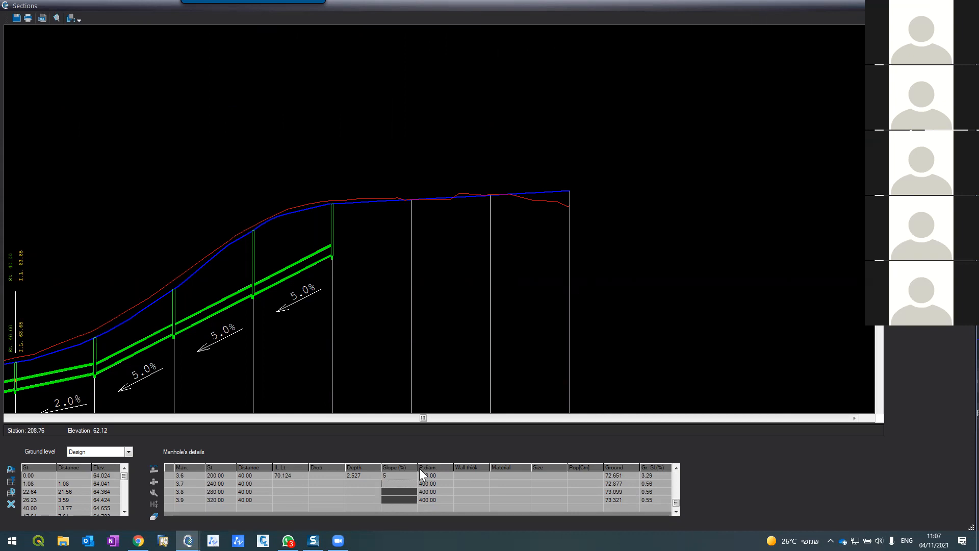
text(2)
key(Return)
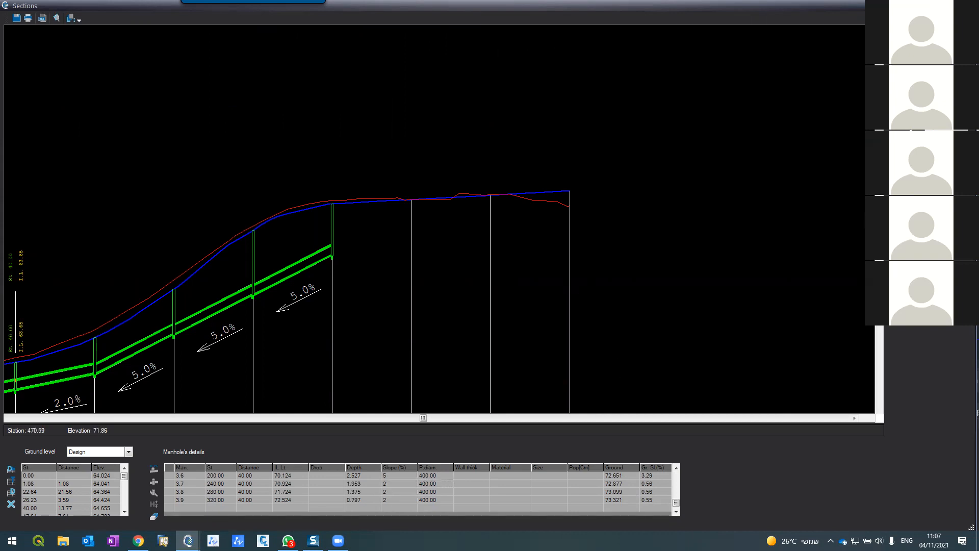
scroll(285, 144, down, 1)
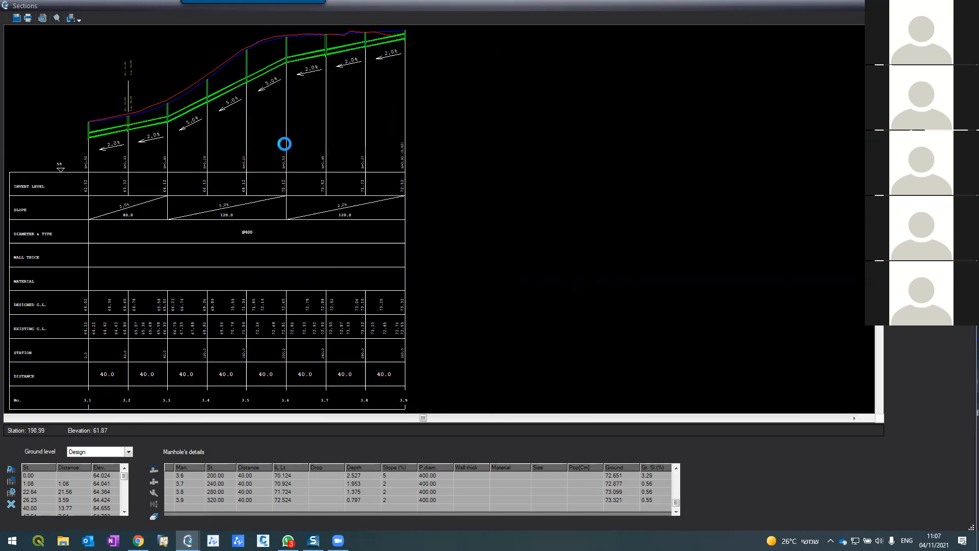
scroll(339, 91, up, 3)
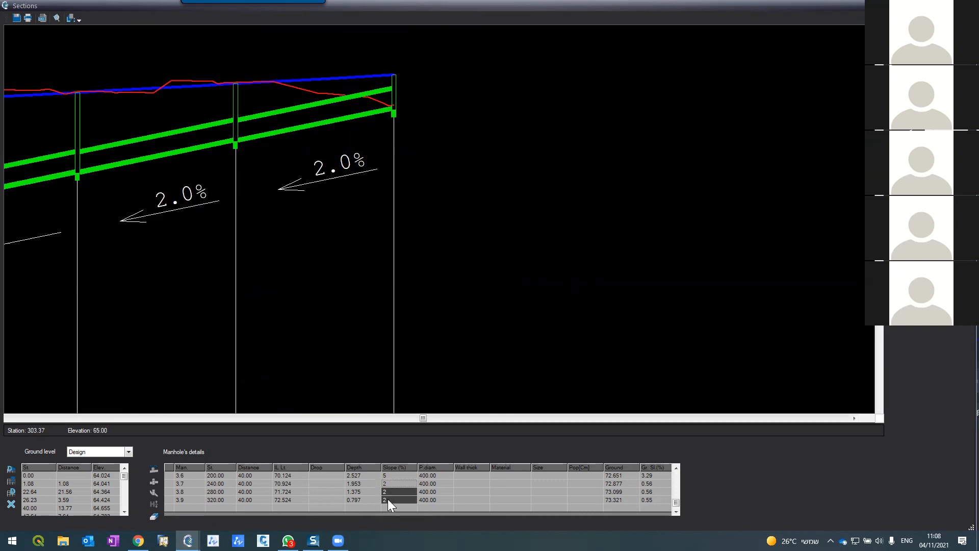
key(Delete)
key(Return)
scroll(569, 192, down, 5)
scroll(276, 100, up, 5)
scroll(328, 229, down, 4)
scroll(265, 230, up, 3)
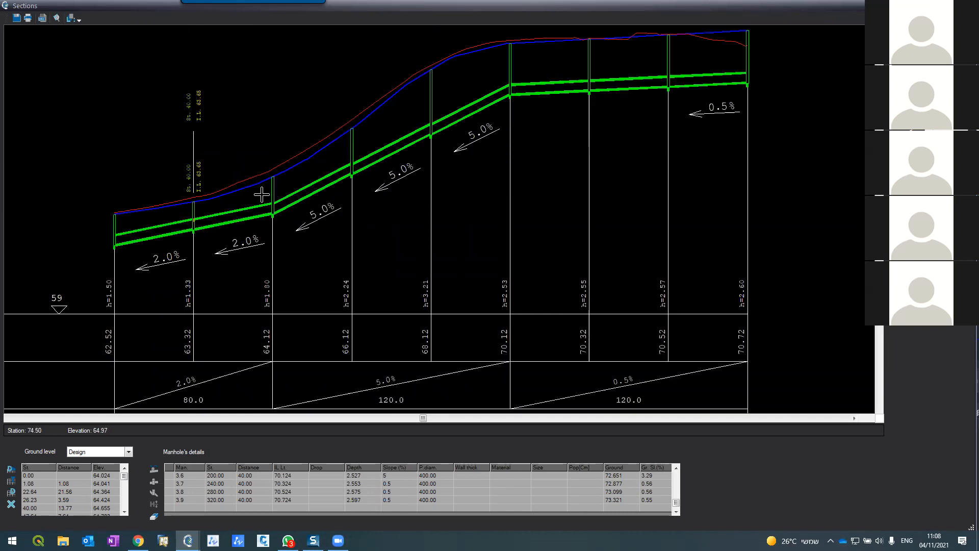
scroll(262, 195, up, 2)
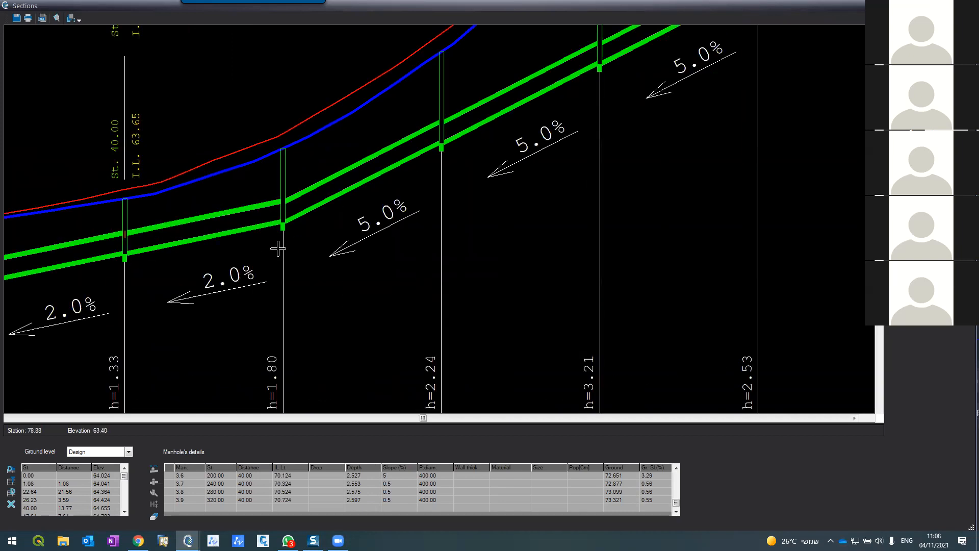
scroll(260, 276, down, 2)
scroll(169, 271, up, 2)
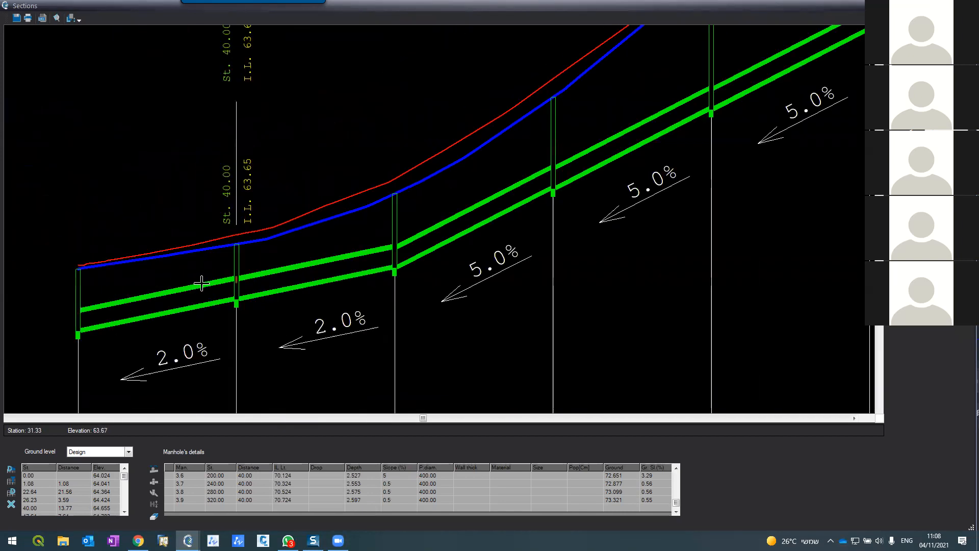
scroll(201, 283, up, 1)
scroll(262, 249, down, 1)
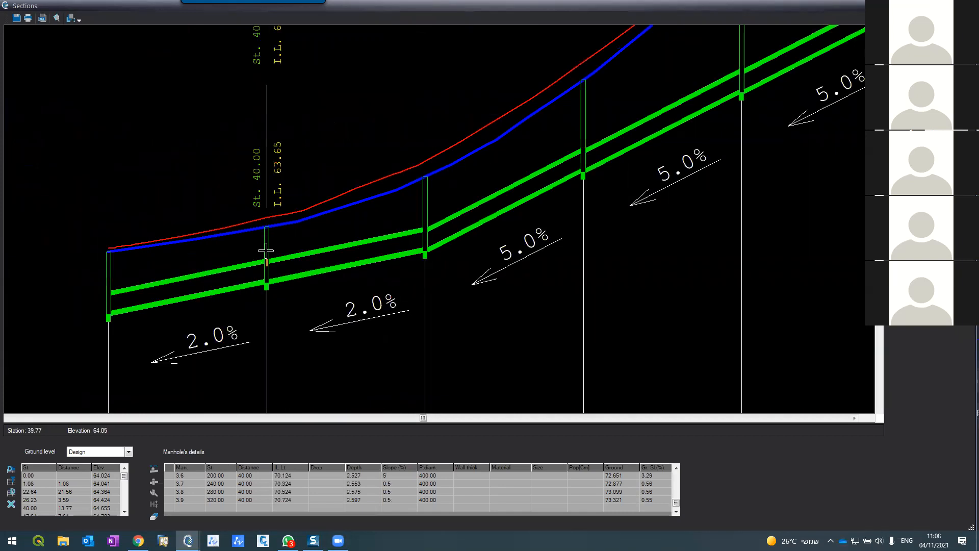
scroll(266, 251, up, 1)
scroll(265, 256, down, 2)
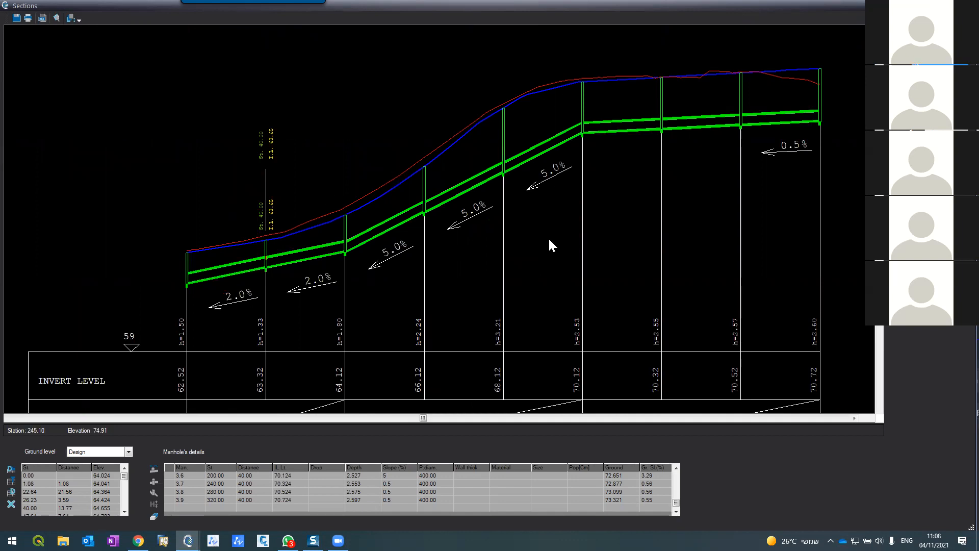
Set all listed manholes to size *125 and switch to the 3.2+–4.2 branch section.
click(153, 481)
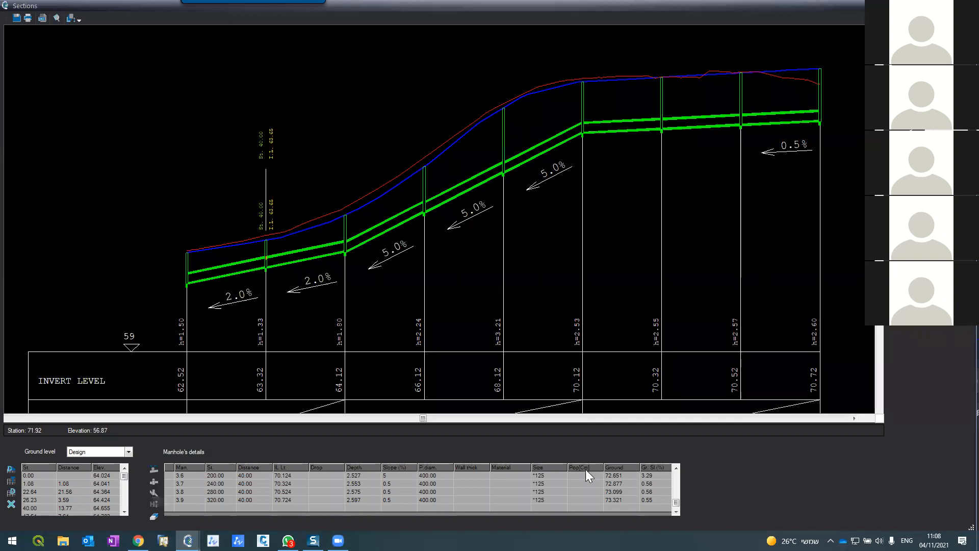
scroll(369, 197, down, 2)
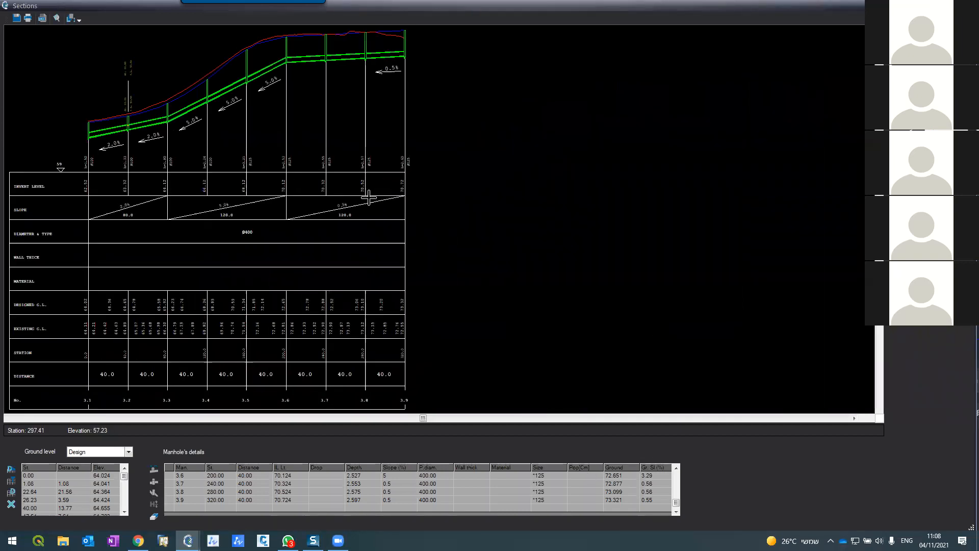
scroll(175, 66, up, 2)
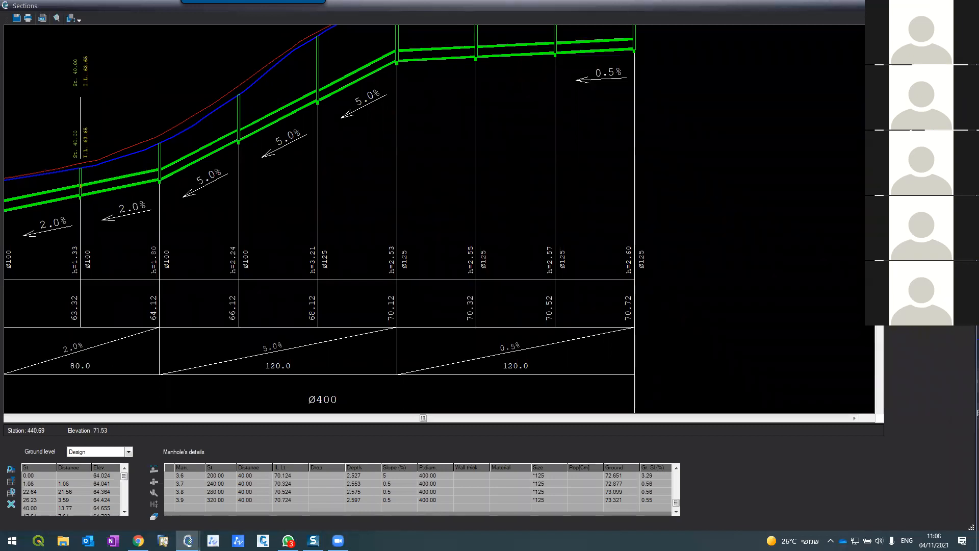
click(917, 63)
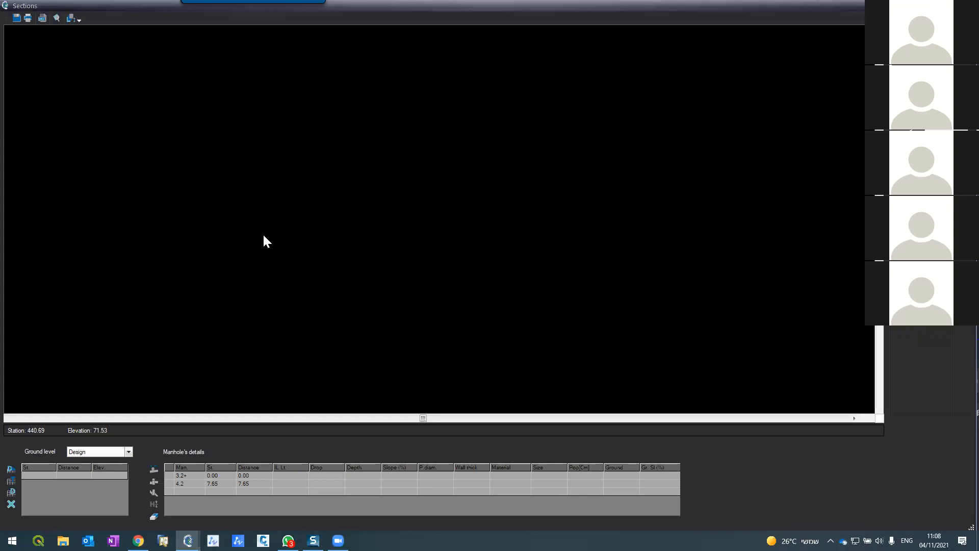
Fetch the branch's design ground data, giving ground levels 64.655 and 65.351 at 9.10%.
scroll(7, 94, up, 3)
scroll(25, 102, up, 2)
scroll(250, 232, down, 2)
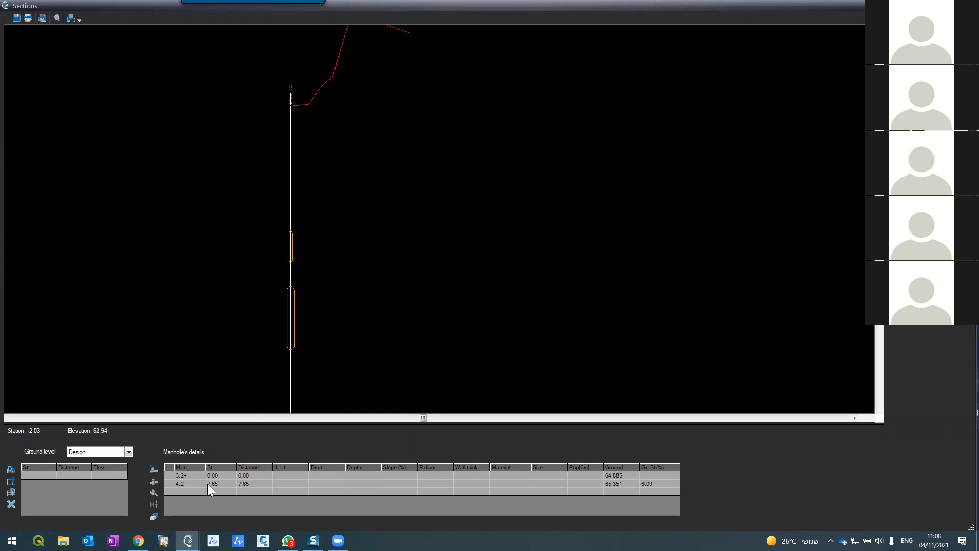
click(11, 493)
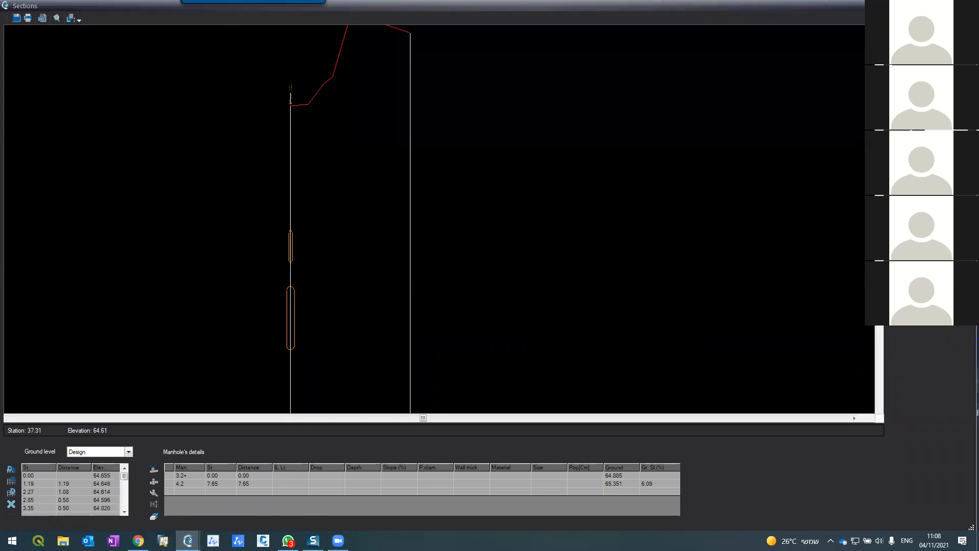
scroll(29, 53, up, 3)
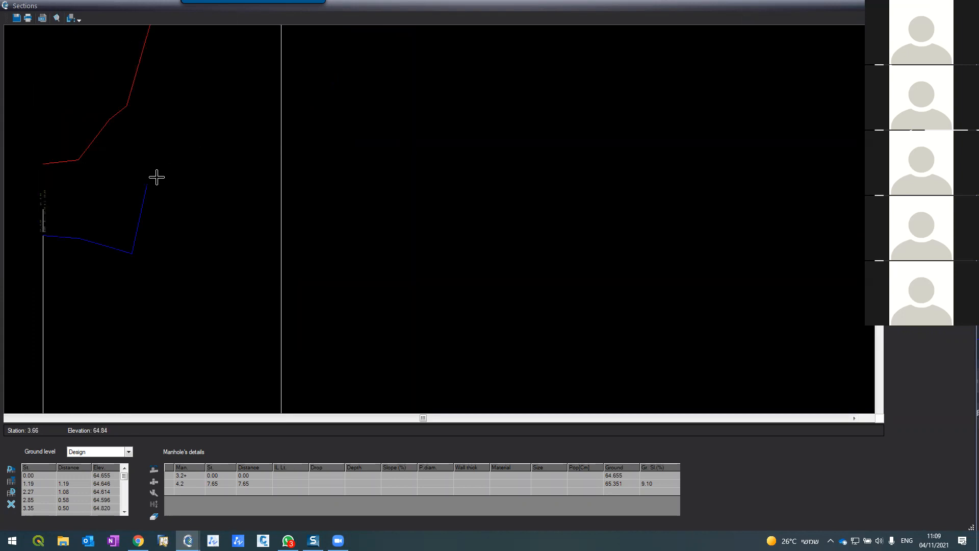
scroll(152, 169, down, 1)
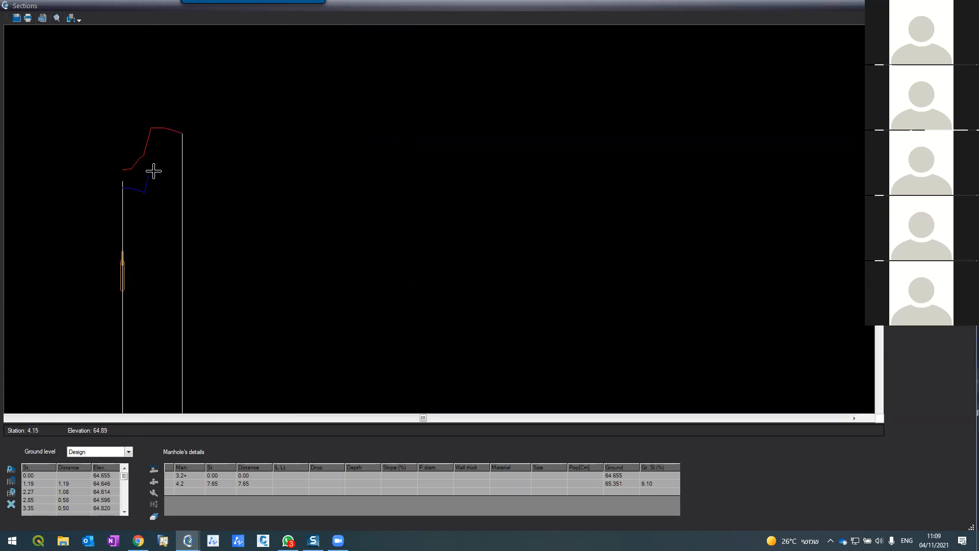
scroll(127, 245, up, 1)
scroll(104, 118, up, 3)
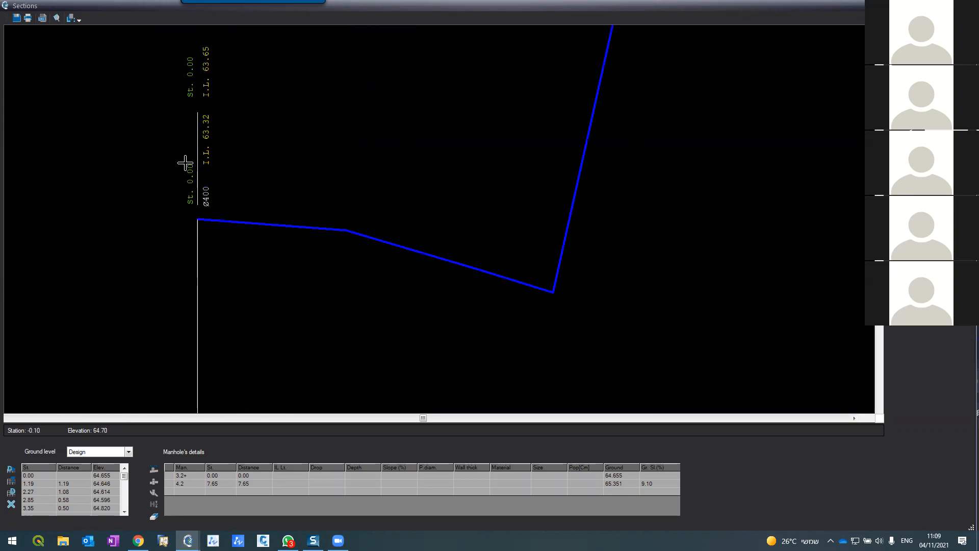
scroll(190, 159, down, 3)
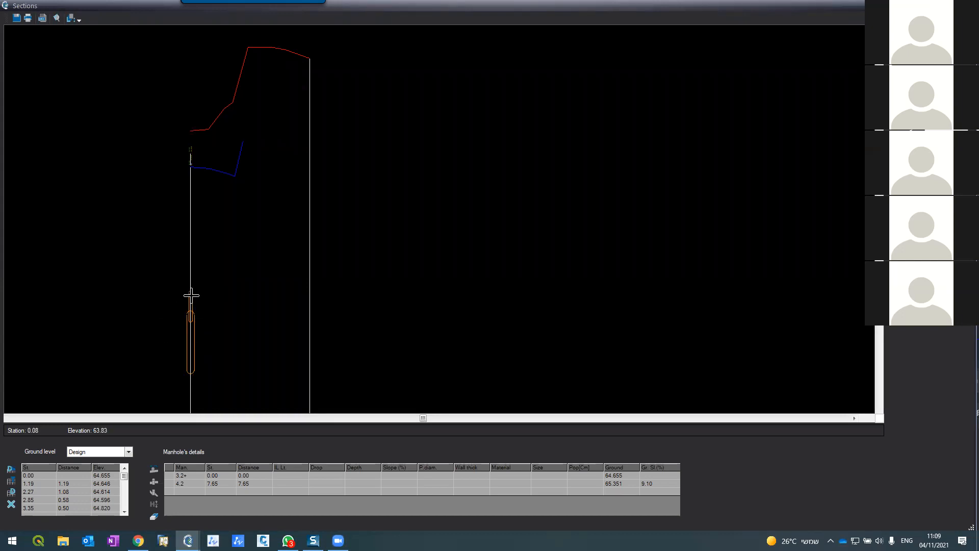
scroll(178, 153, up, 2)
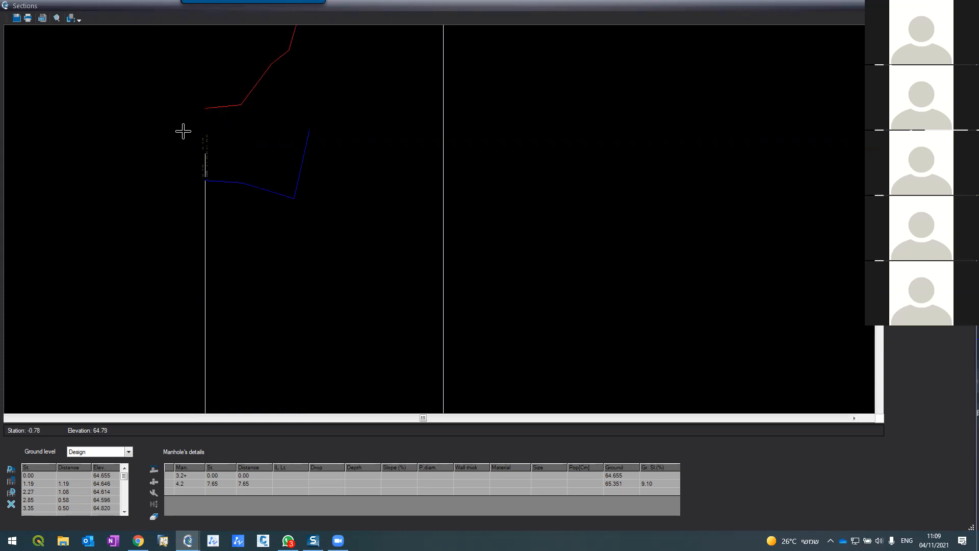
scroll(183, 132, up, 4)
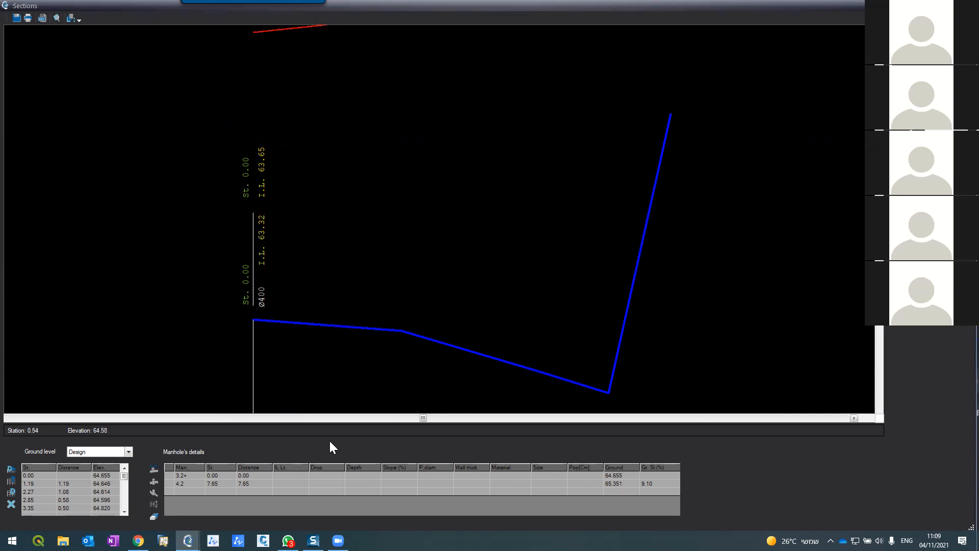
Enter 64.32 as manhole 3.2+'s invert level.
click(299, 475)
text(63.32)
key(BackSpace)
key(BackSpace)
key(BackSpace)
key(BackSpace)
text(4.32)
key(Tab)
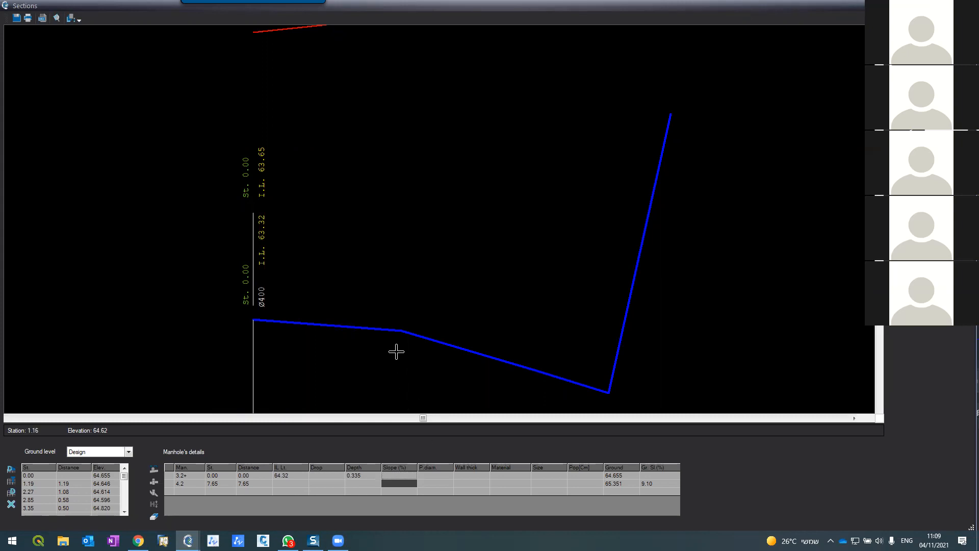
scroll(403, 320, down, 1)
scroll(403, 320, down, 1)
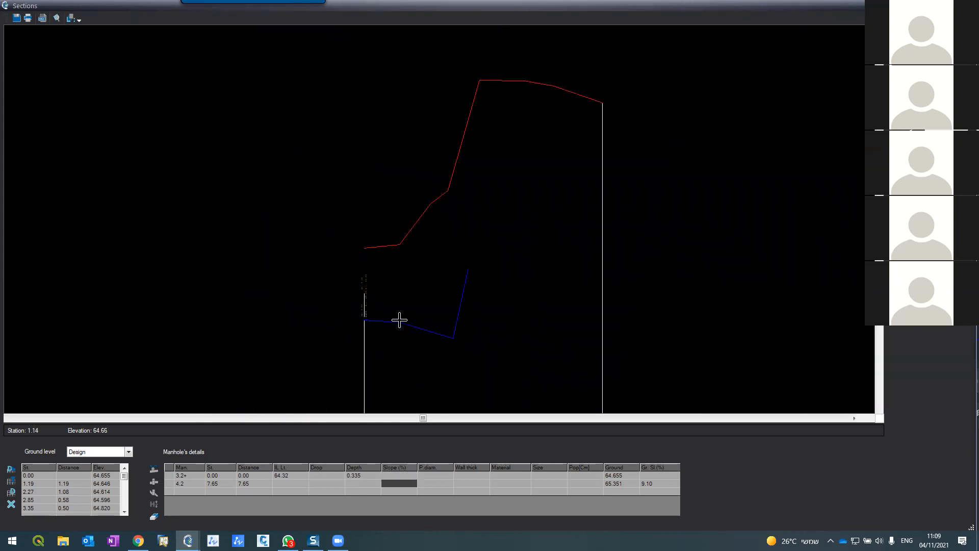
scroll(400, 335, up, 1)
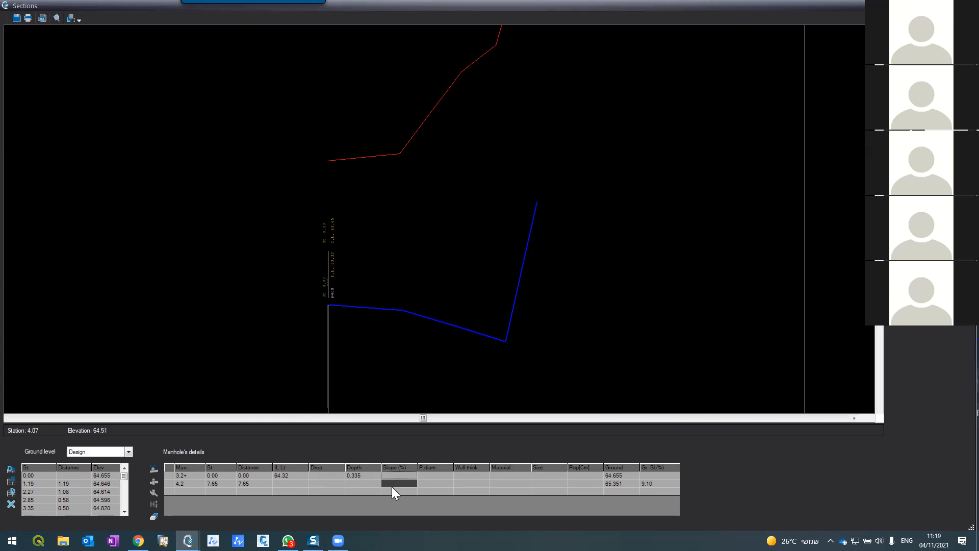
Give the branch pipe a 1% slope, reaching invert 64.397 at manhole 4.2.
key(Return)
scroll(662, 198, down, 4)
scroll(36, 95, up, 2)
scroll(44, 132, up, 2)
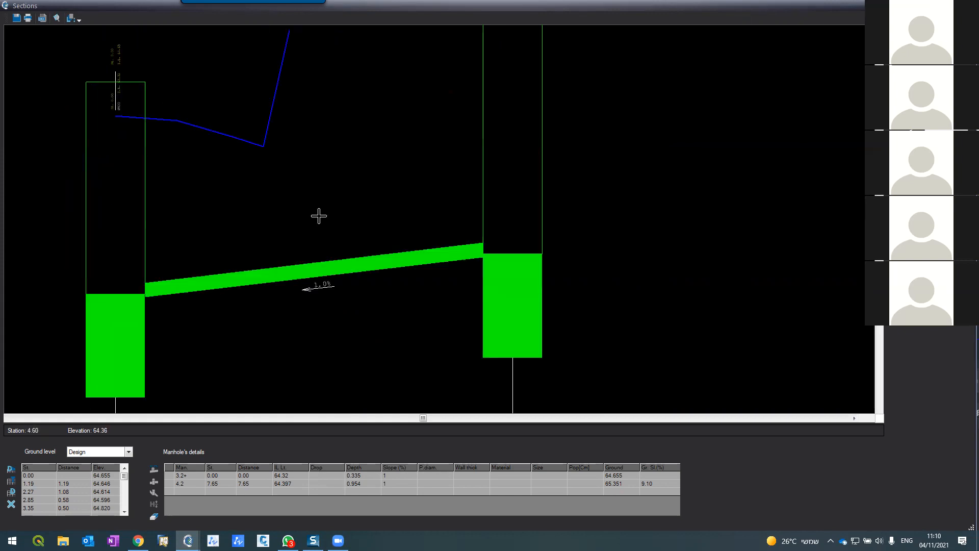
scroll(354, 243, down, 2)
scroll(341, 258, down, 2)
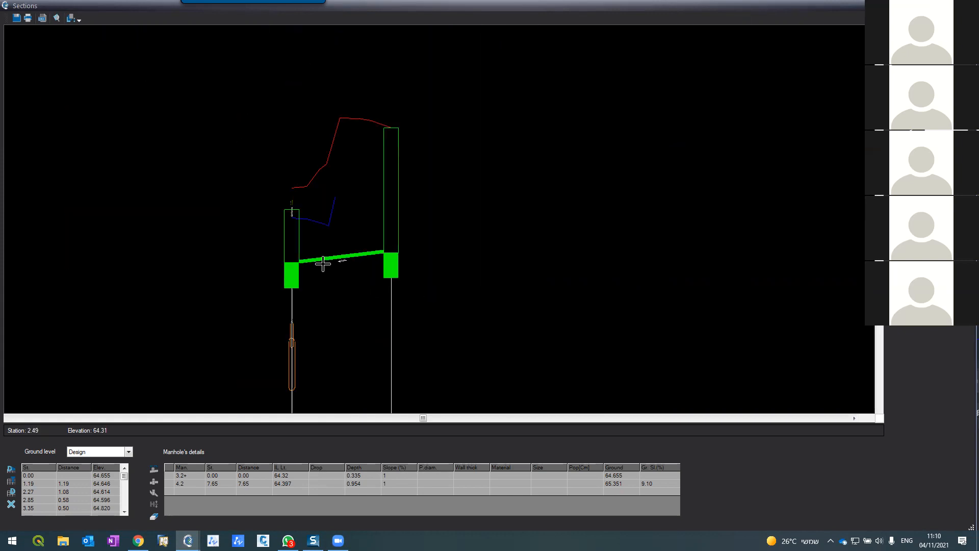
scroll(319, 262, up, 2)
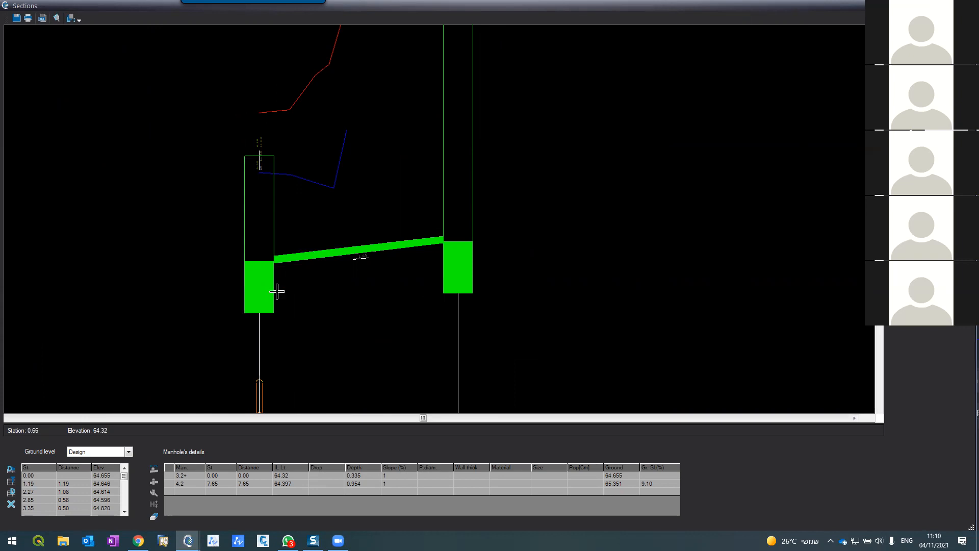
scroll(280, 278, up, 2)
scroll(280, 272, down, 3)
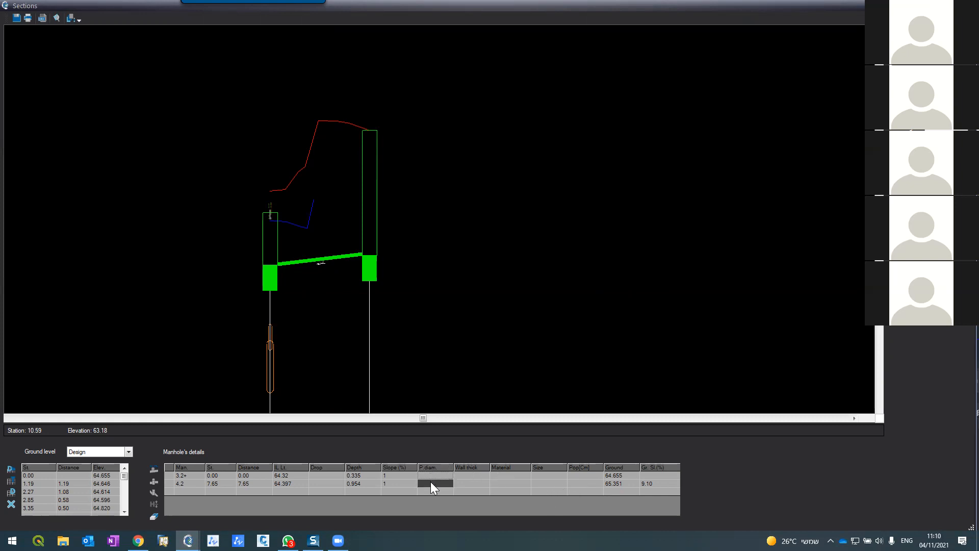
Set a 200 pipe diameter, calculate manhole sizes 50 and 80, and redraw the section.
text(200)
click(157, 481)
click(918, 245)
scroll(11, 94, up, 2)
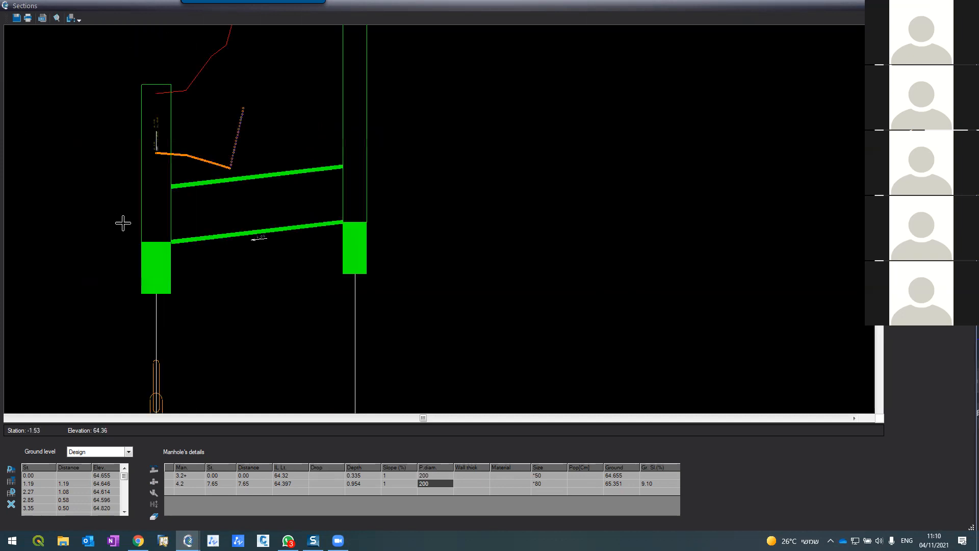
scroll(164, 185, down, 1)
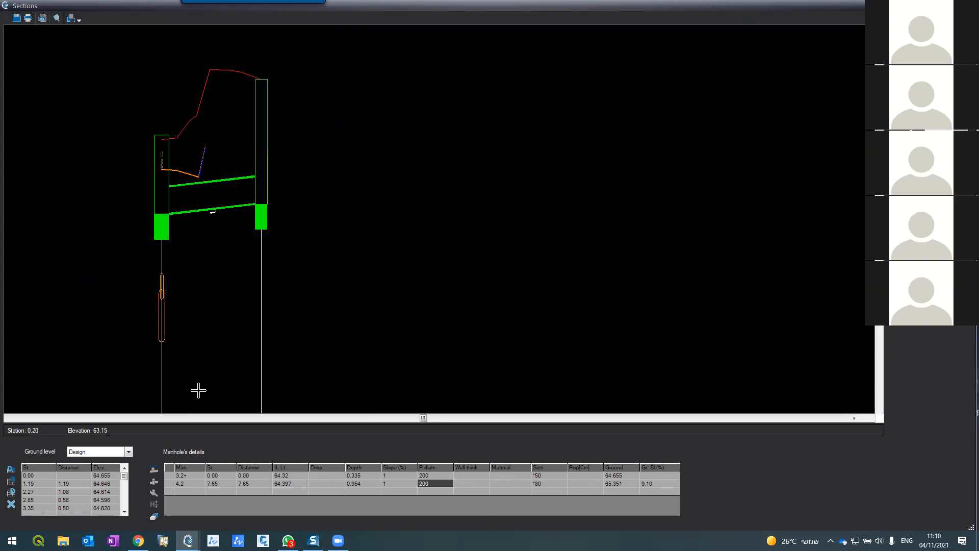
click(294, 476)
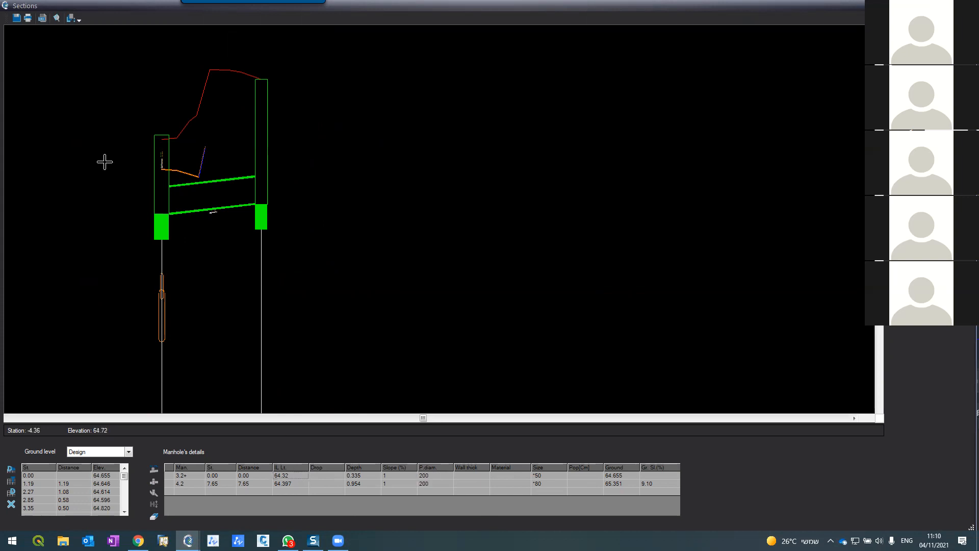
scroll(160, 158, up, 3)
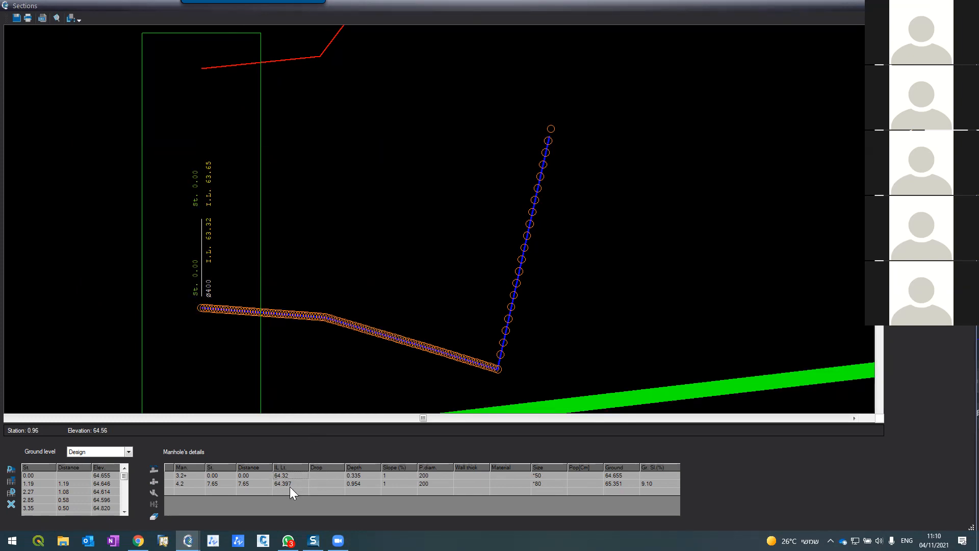
Lower manhole 3.2+'s invert to 63.32, keep a 1% slope, and redraw the section.
text(2)
key(Tab)
click(396, 476)
text(11)
key(Tab)
text(1)
key(Tab)
click(199, 202)
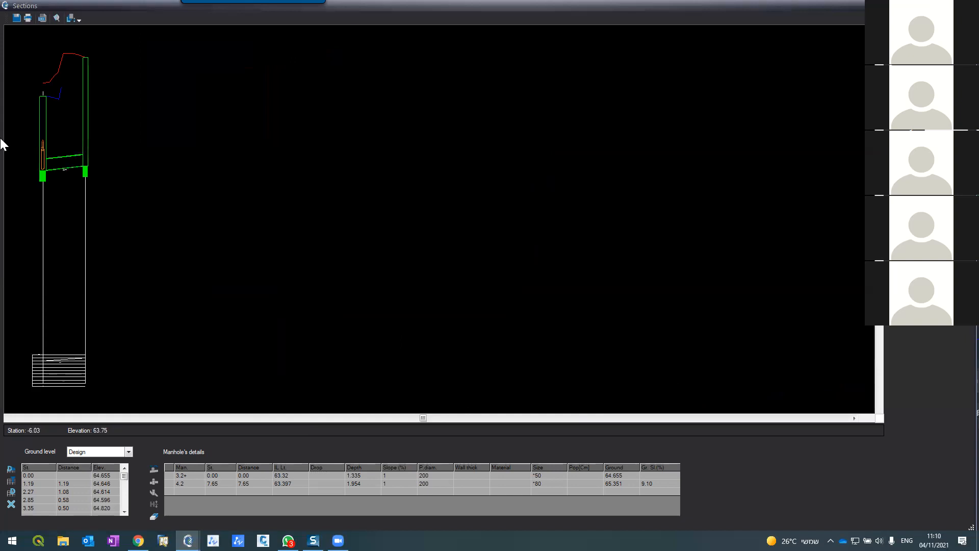
scroll(51, 161, up, 5)
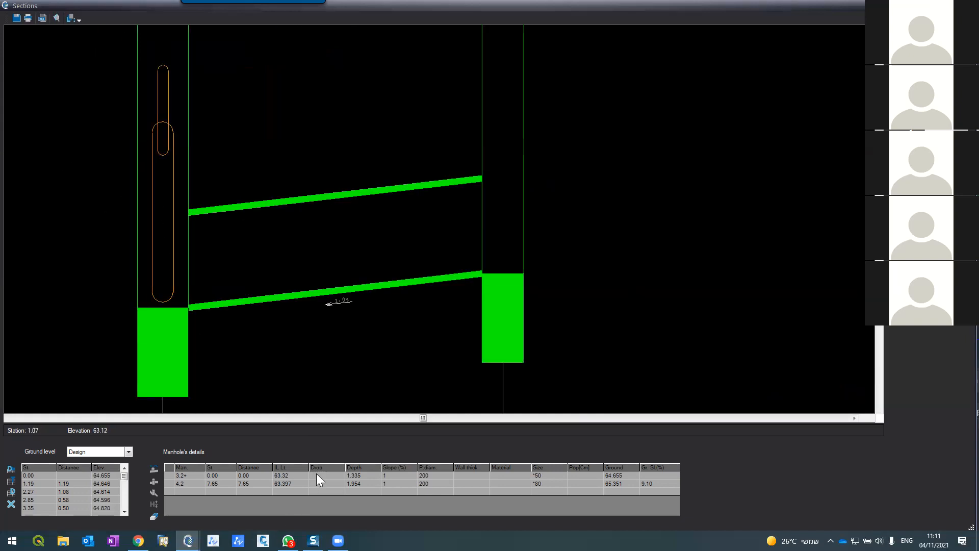
Enter a 1.000 drop at manhole 3.2+.
text(1)
key(Tab)
scroll(301, 199, down, 5)
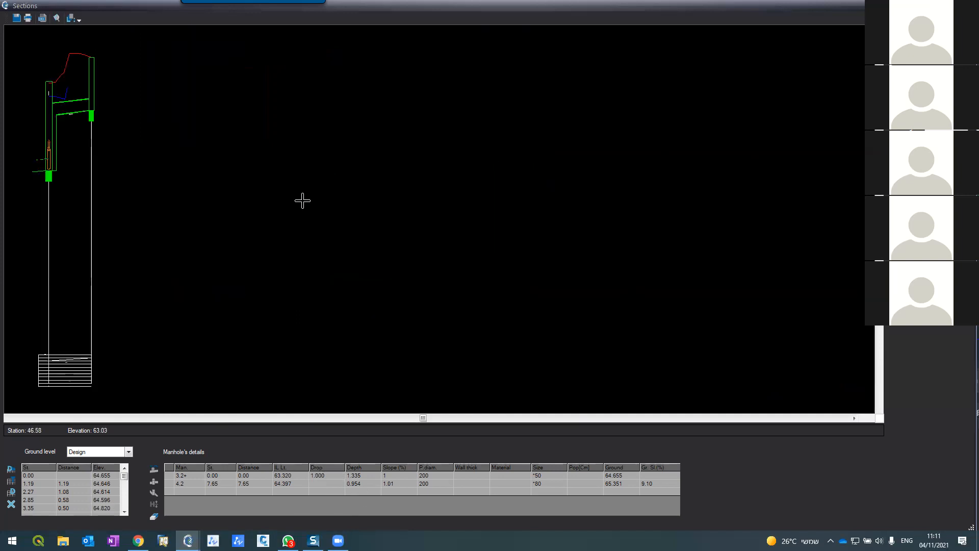
scroll(38, 132, up, 3)
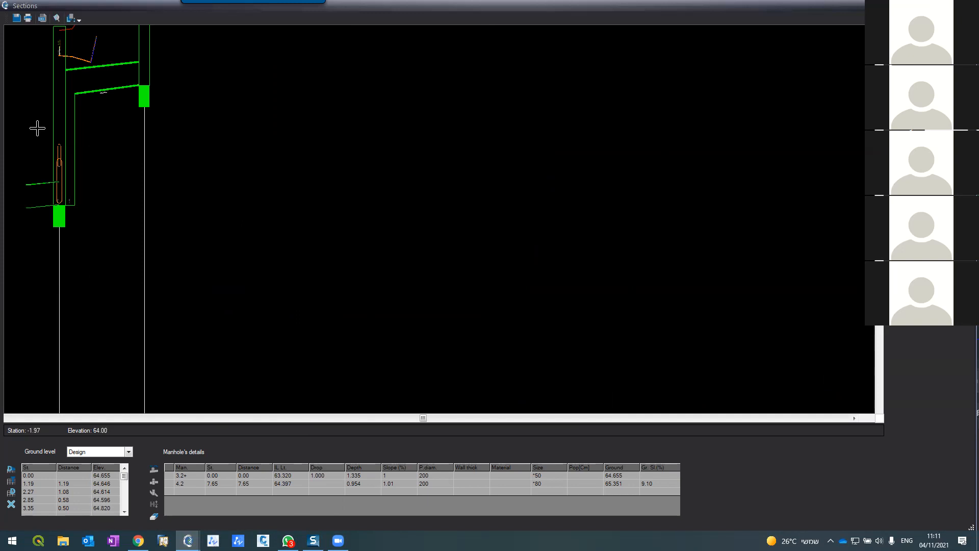
scroll(70, 168, down, 2)
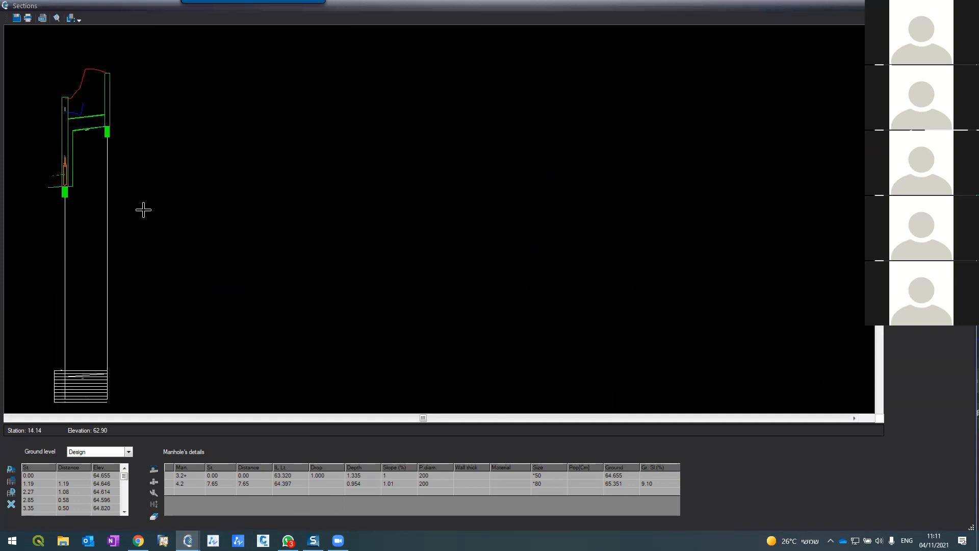
scroll(30, 173, up, 2)
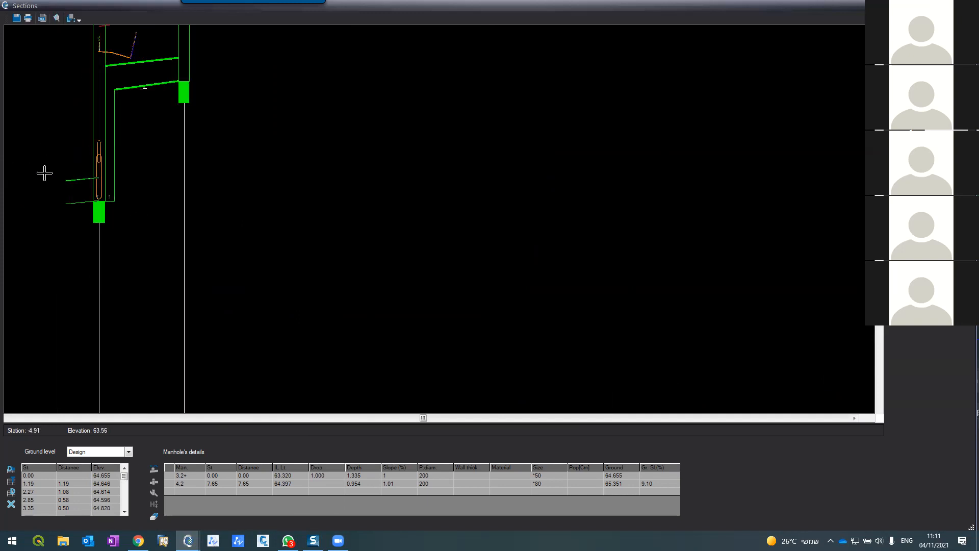
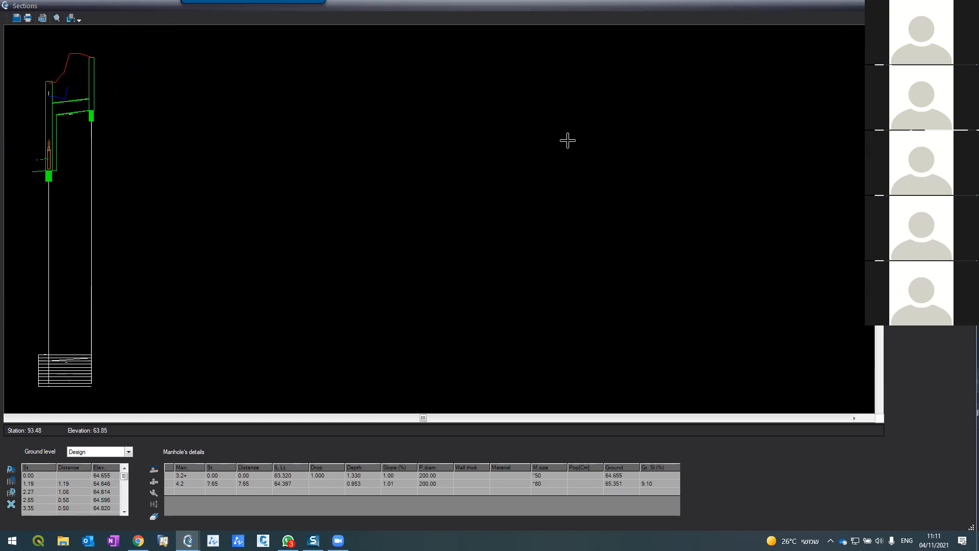
Recalculate manhole 3.2+ to invert level 63.325, giving a 0.9412% slope to manhole 4.2.
scroll(31, 153, up, 5)
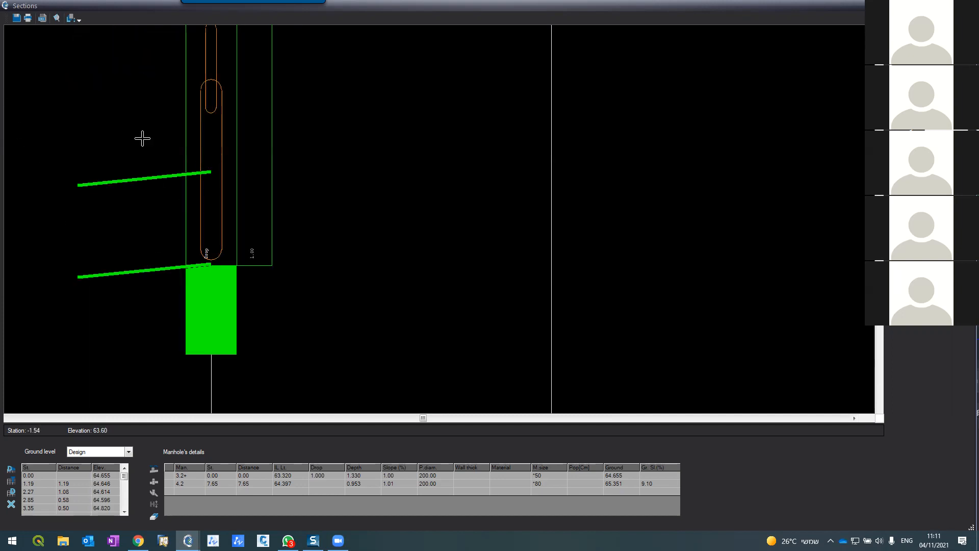
scroll(162, 213, down, 2)
scroll(162, 213, down, 4)
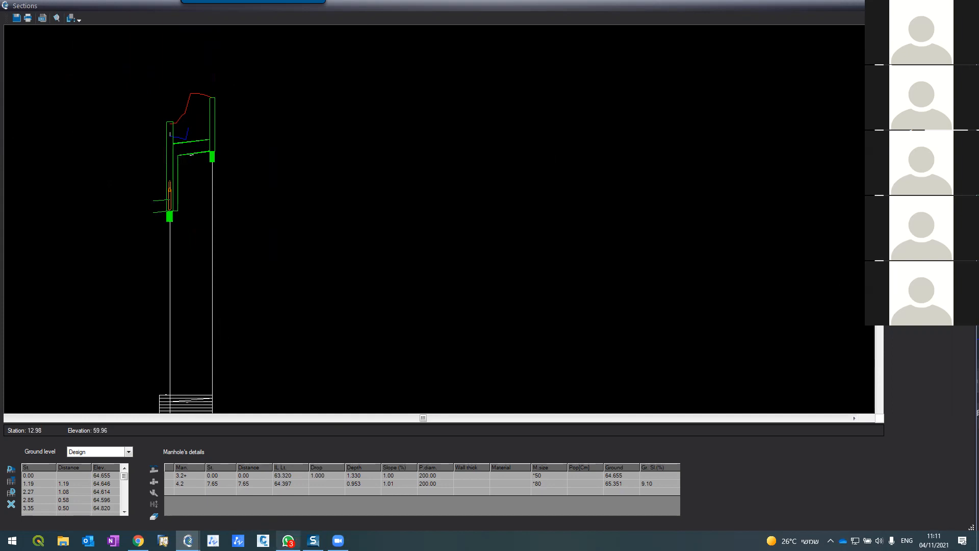
click(317, 474)
Briefly check the messaging app, then close the longitudinal profile window.
click(288, 541)
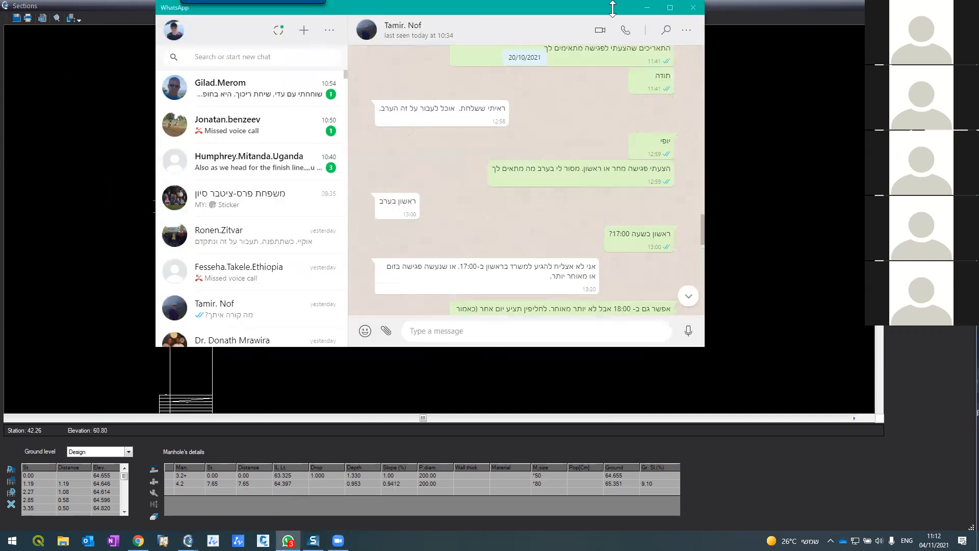
click(648, 8)
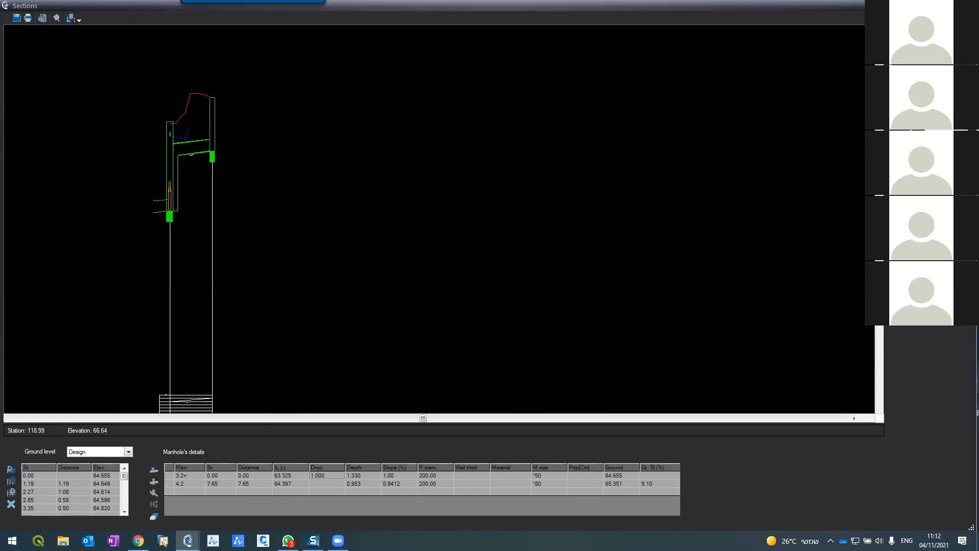
click(970, 6)
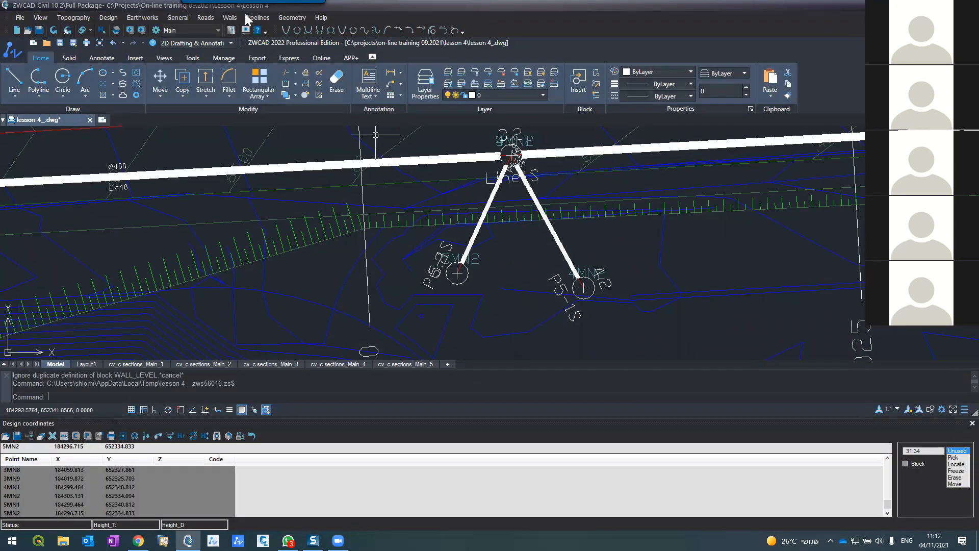
Run Sections from the Pipelines menu again to regenerate the pipeline's longitudinal section.
click(249, 18)
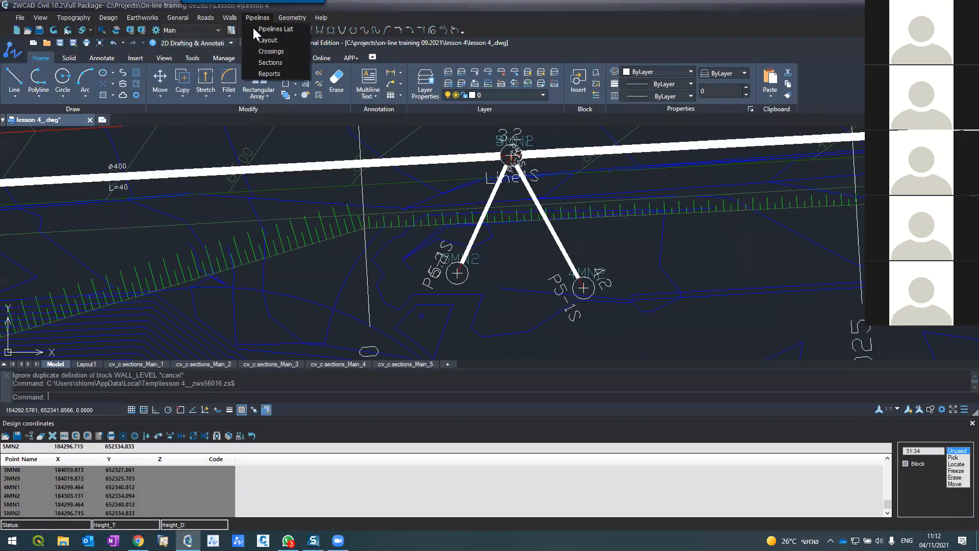
click(268, 59)
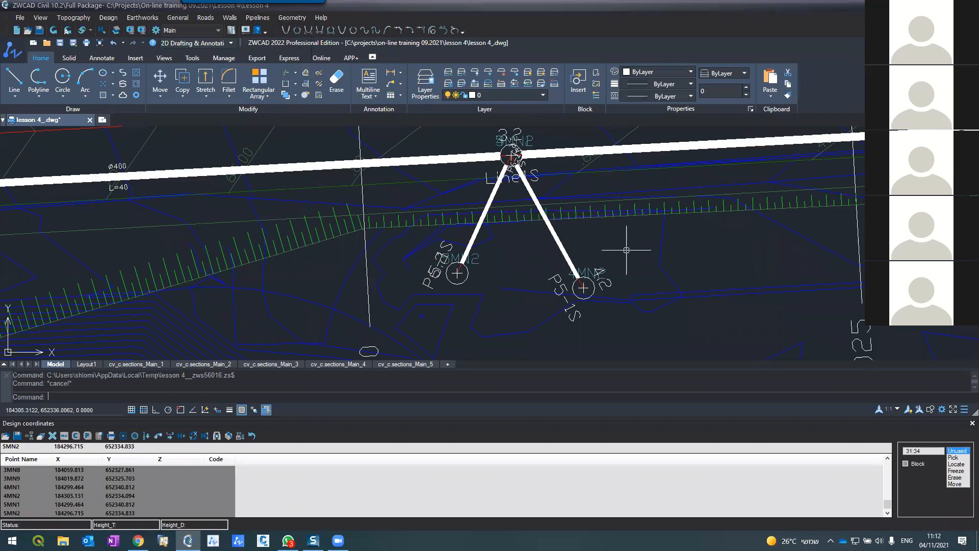